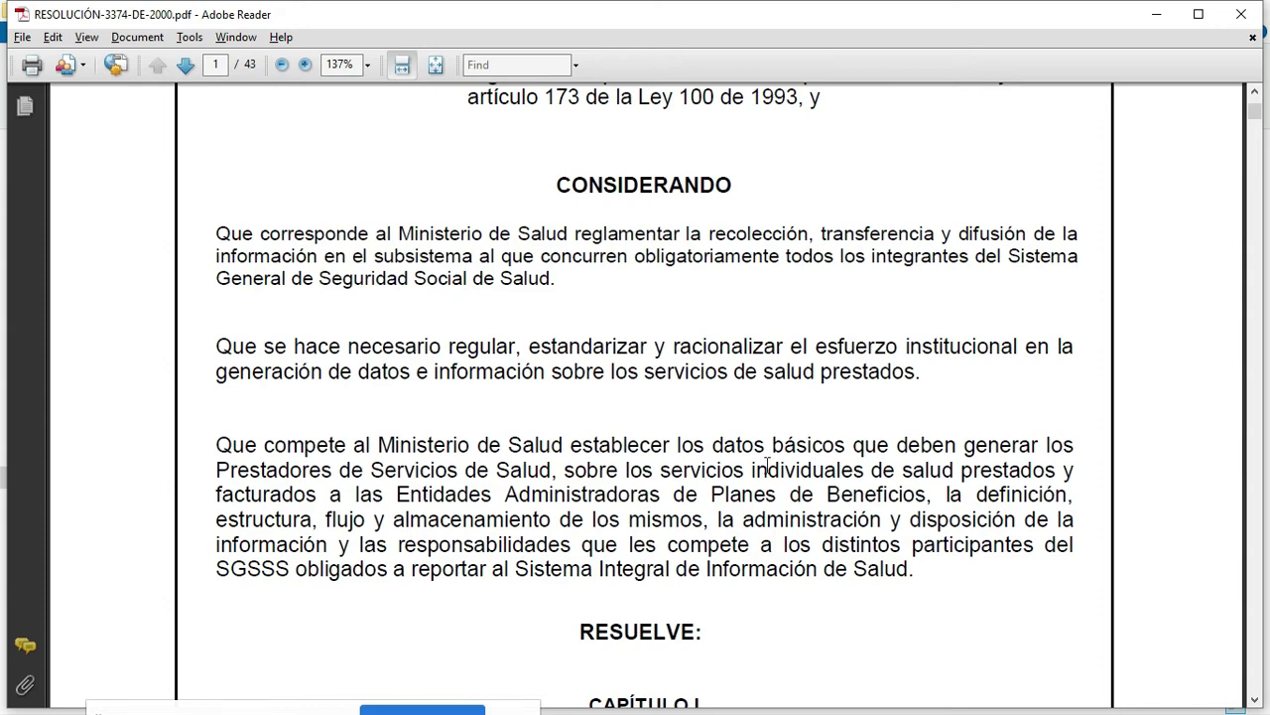
Read through the recitals and the Artículo Primero definitions up to Artículo Segundo, Ambito de Aplicación, on page 3
scroll(761, 541, "down", 3)
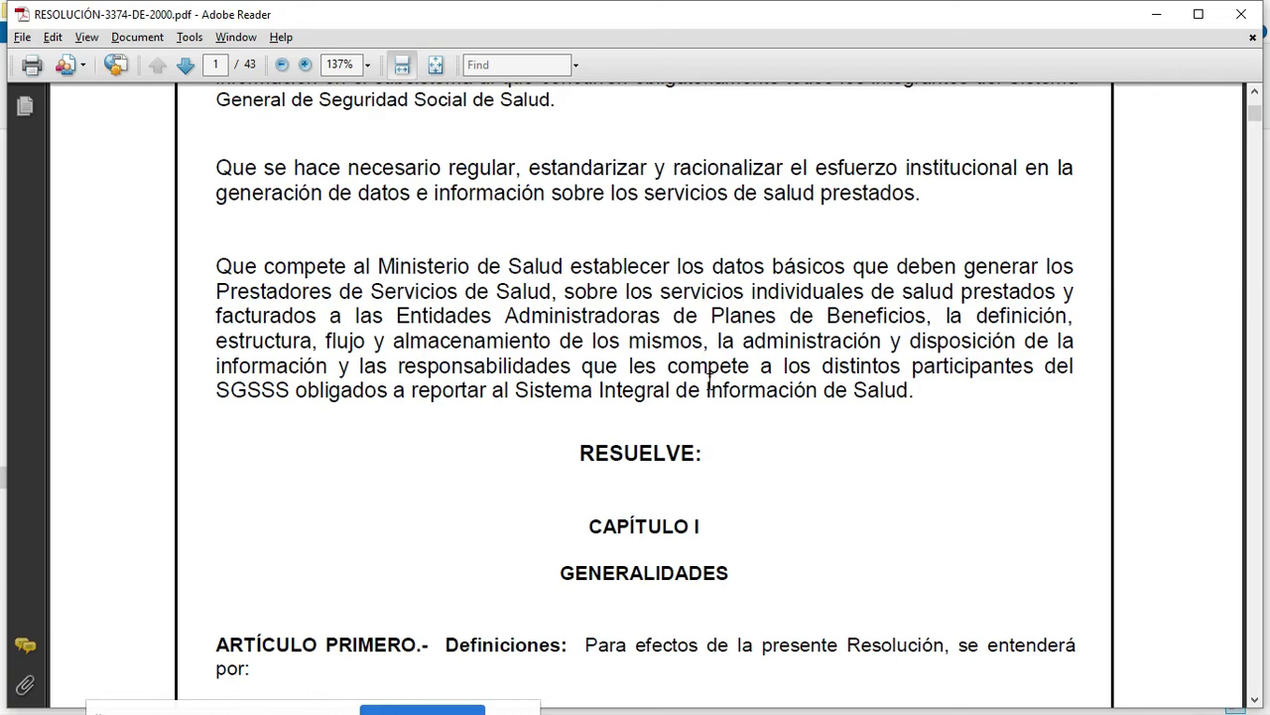
scroll(774, 367, "down", 6)
scroll(812, 347, "down", 2)
scroll(812, 348, "down", 16)
scroll(789, 273, "down", 16)
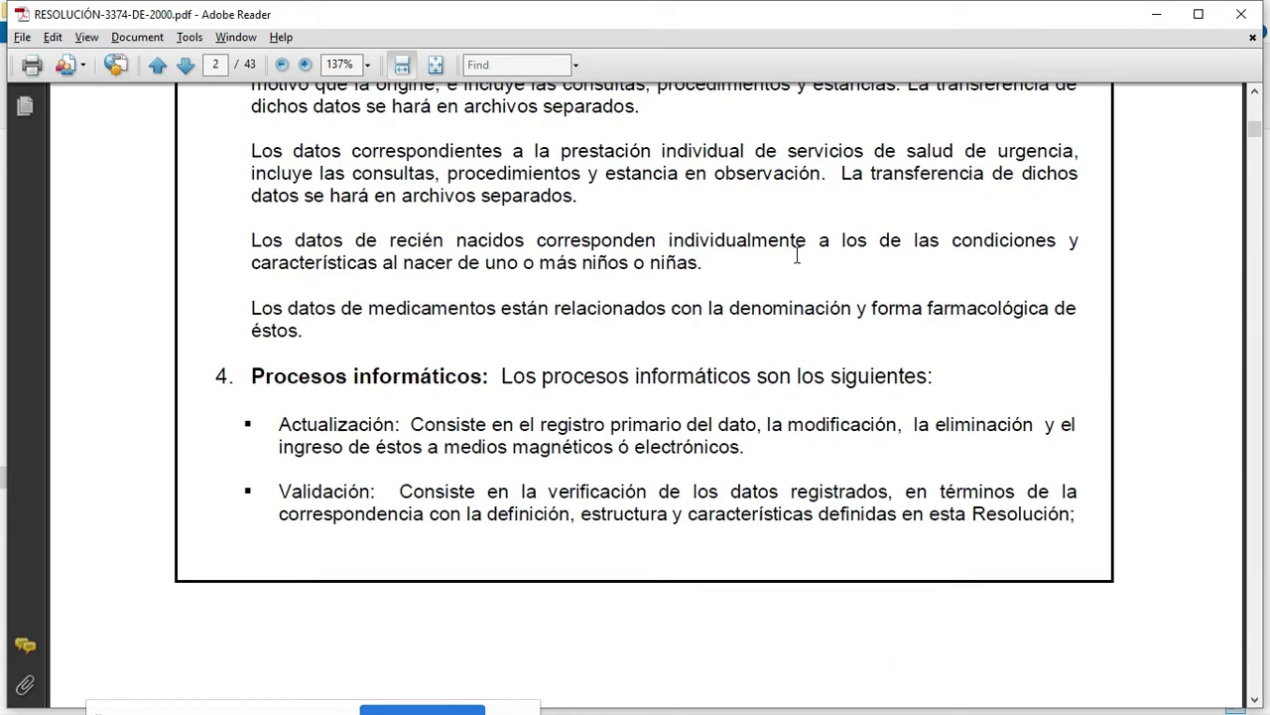
scroll(797, 255, "down", 2)
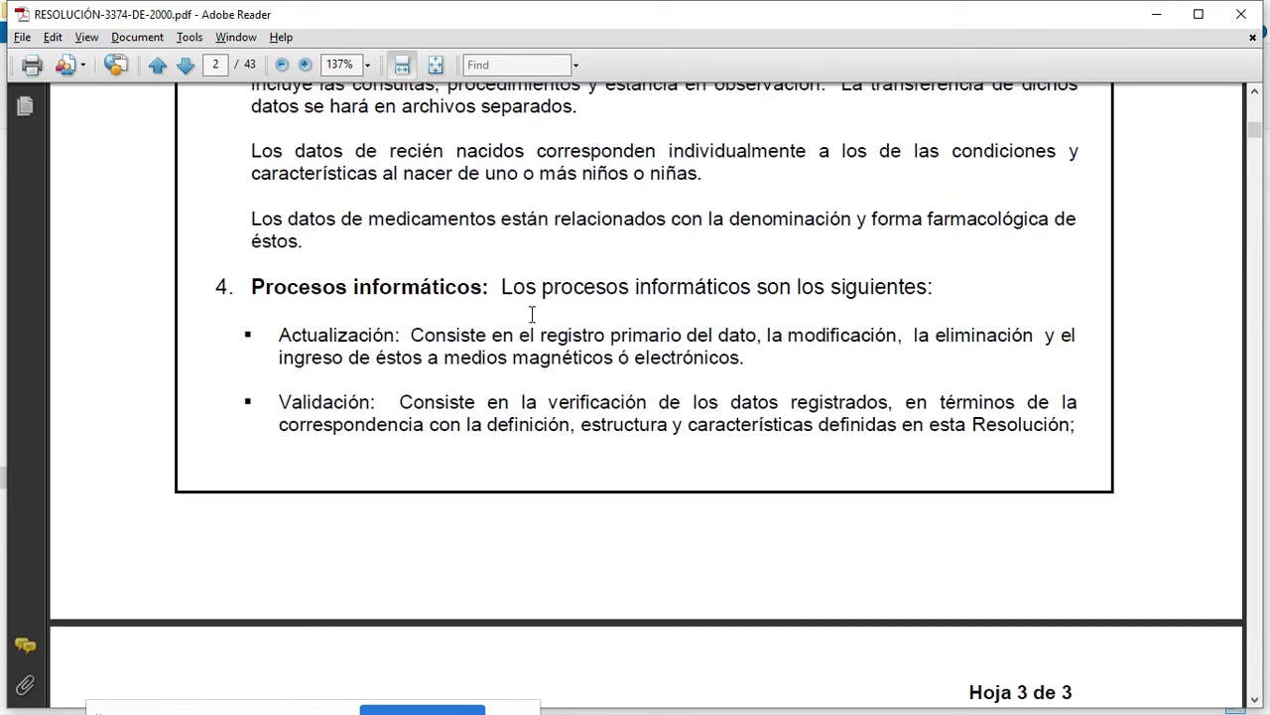
scroll(746, 362, "down", 5)
scroll(747, 367, "down", 6)
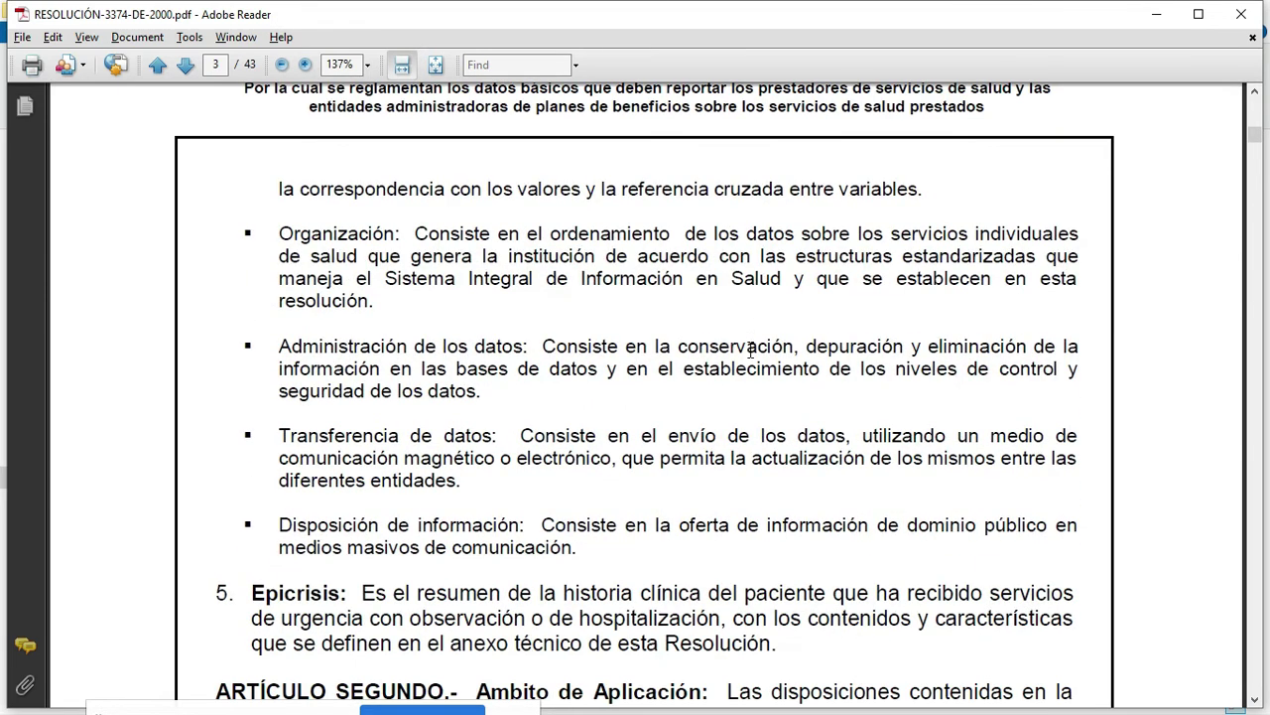
scroll(752, 350, "down", 5)
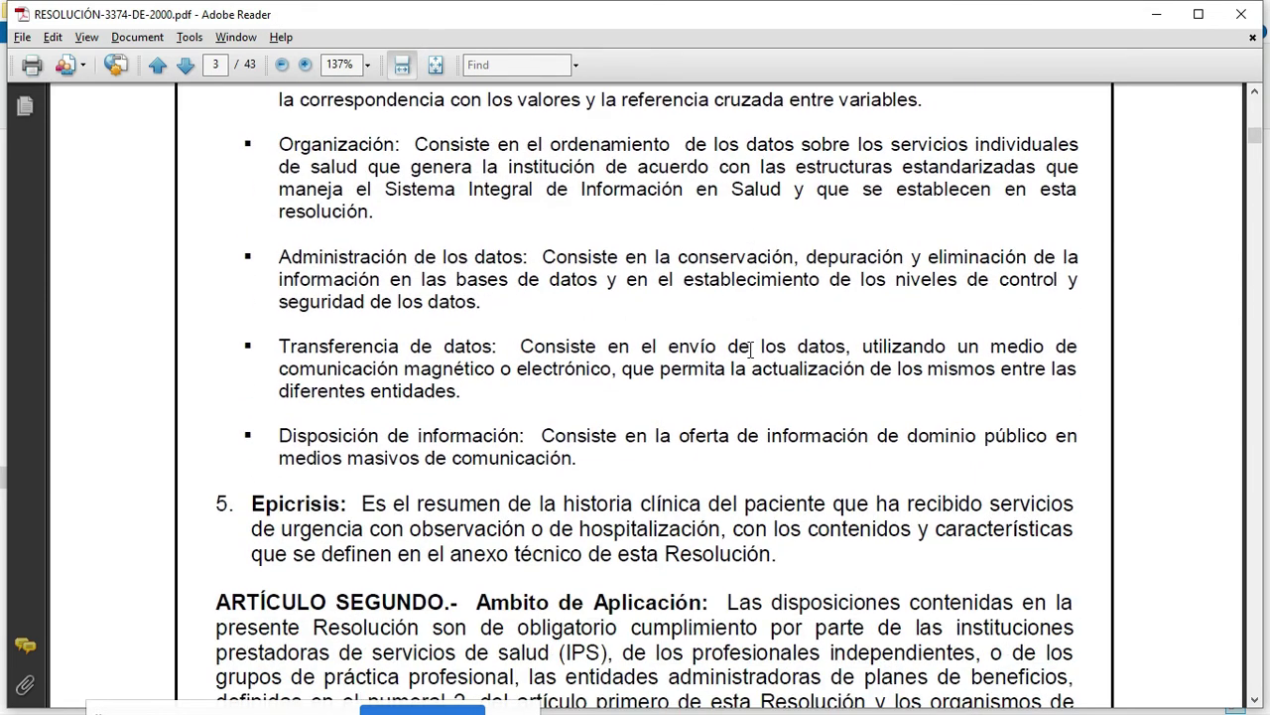
scroll(751, 351, "down", 4)
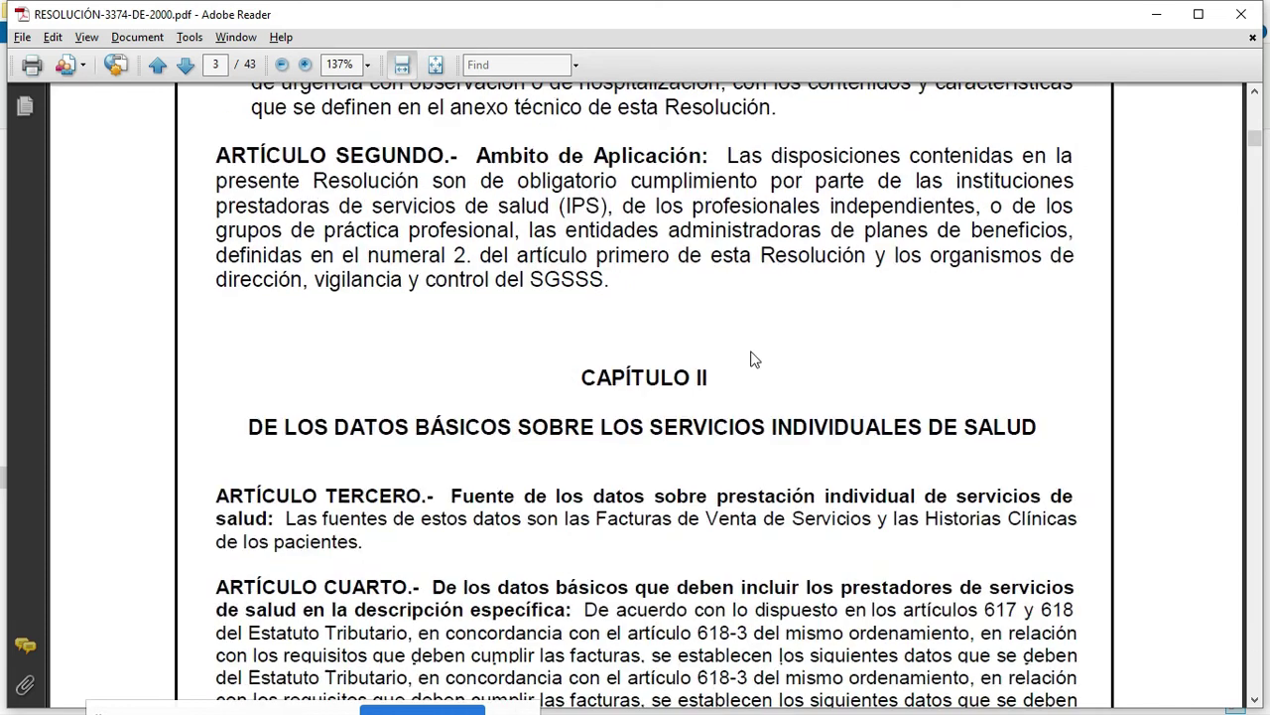
scroll(751, 355, "up", 2)
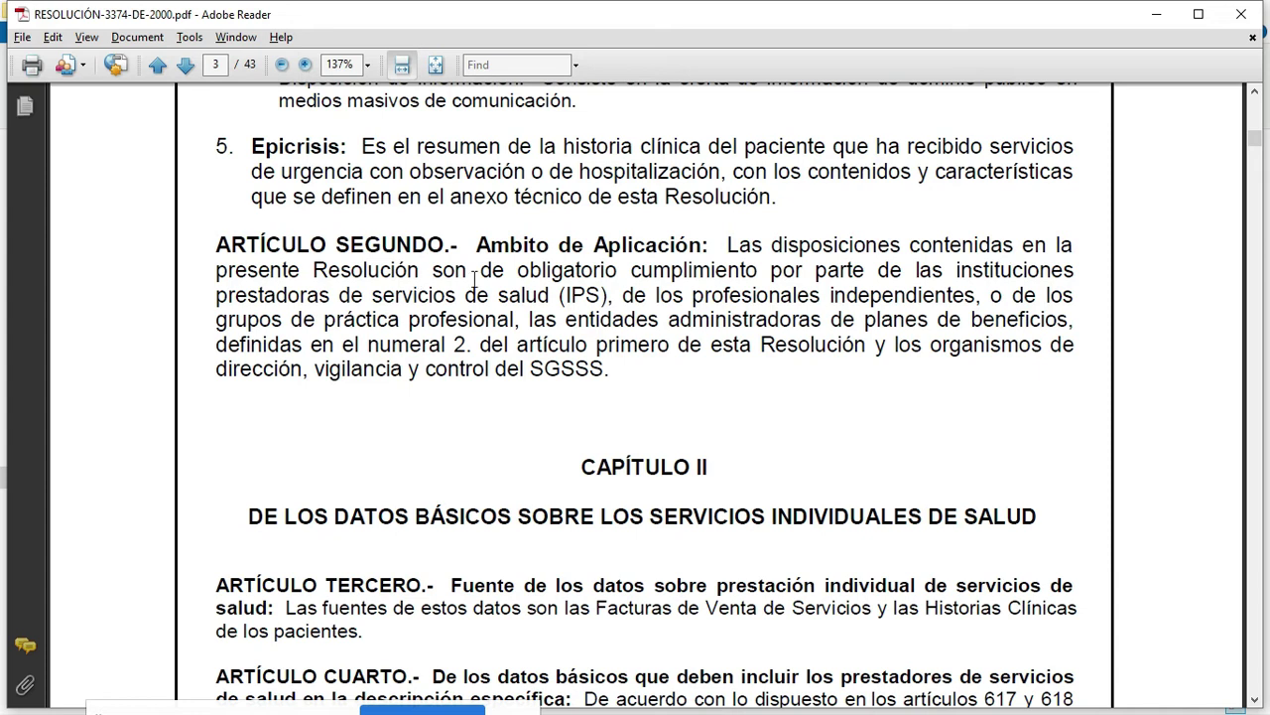
Select the Artículo Segundo wording on mandatory compliance by the instituciones prestadoras de servicios de salud (IPS), then clear the selection
left_click_drag(434, 272, 603, 296)
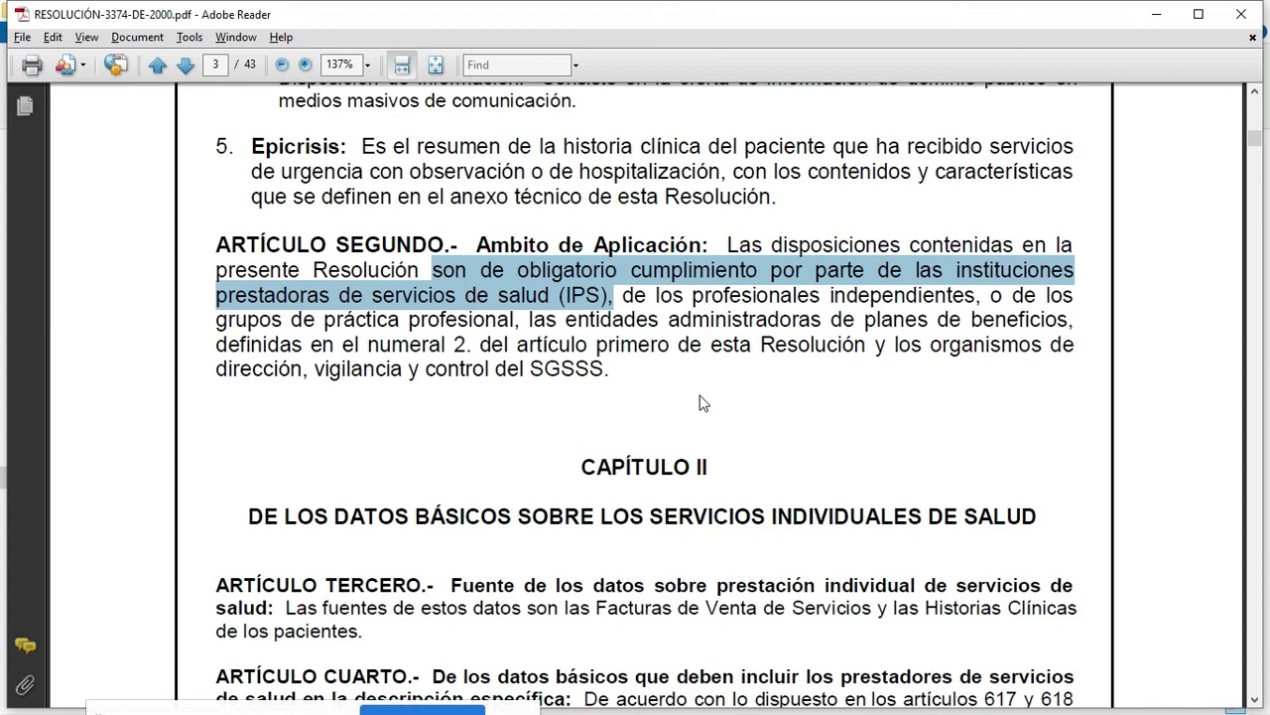
left_click(620, 325)
left_click(517, 268)
left_click_drag(517, 268, 614, 298)
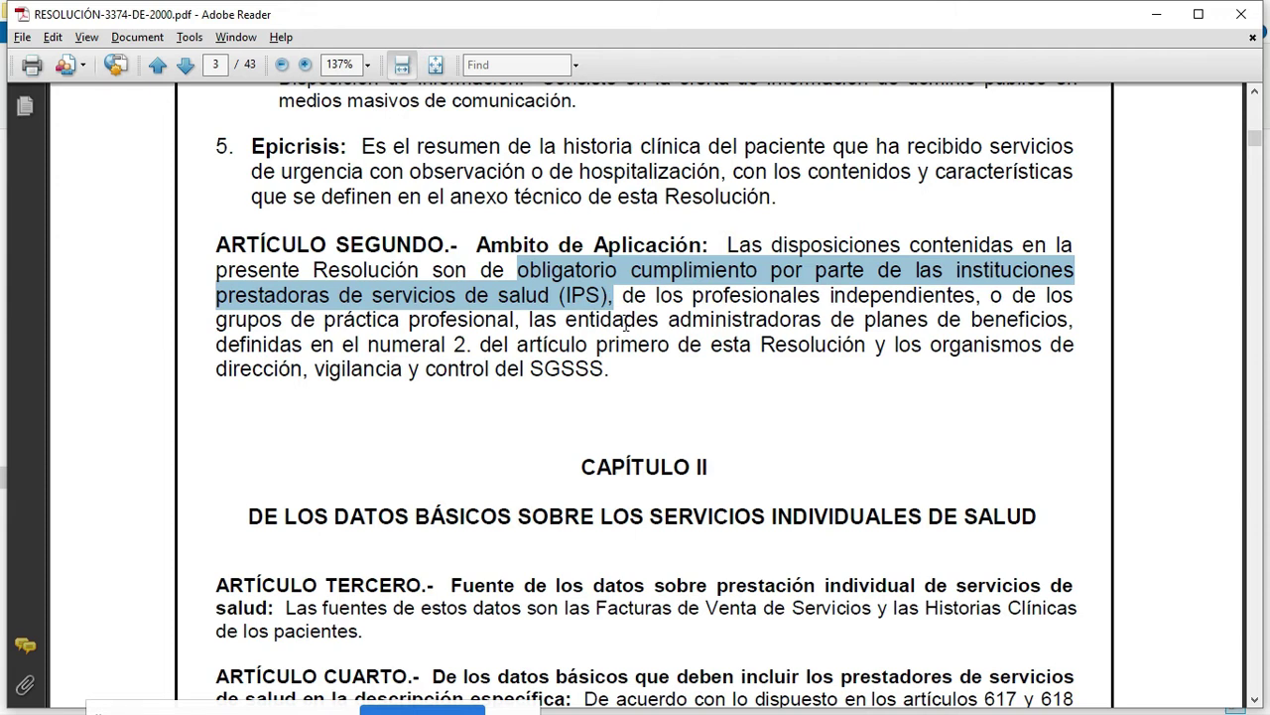
left_click(696, 336)
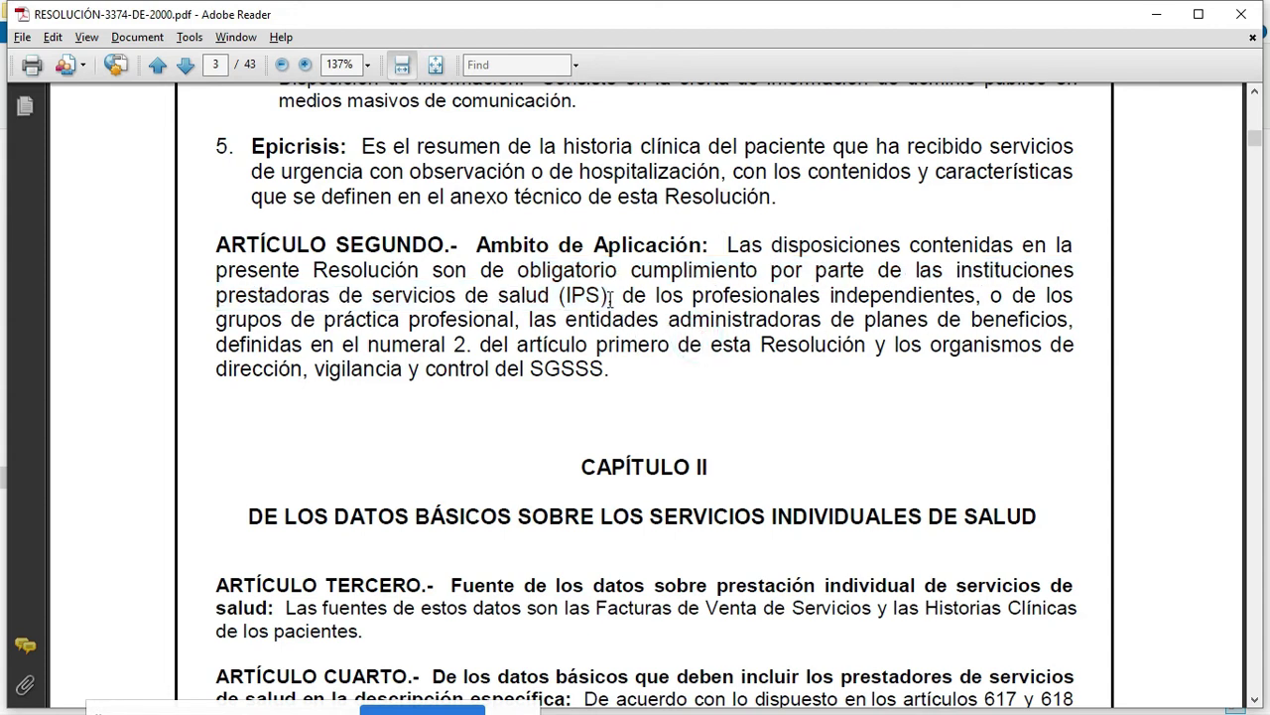
Mark the Artículo Segundo phrases on independent professionals and on the entidades administradoras de planes de beneficios, finally clearing the selection
left_click_drag(620, 294, 990, 295)
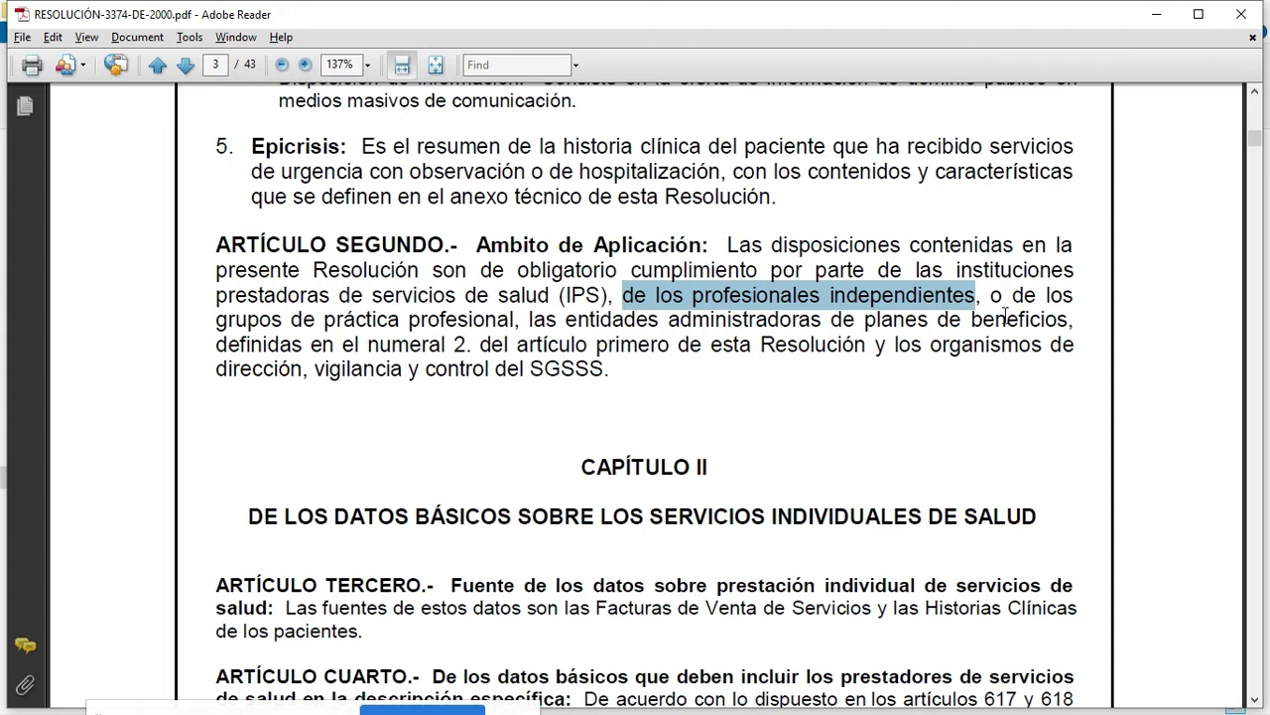
left_click_drag(526, 318, 1033, 314)
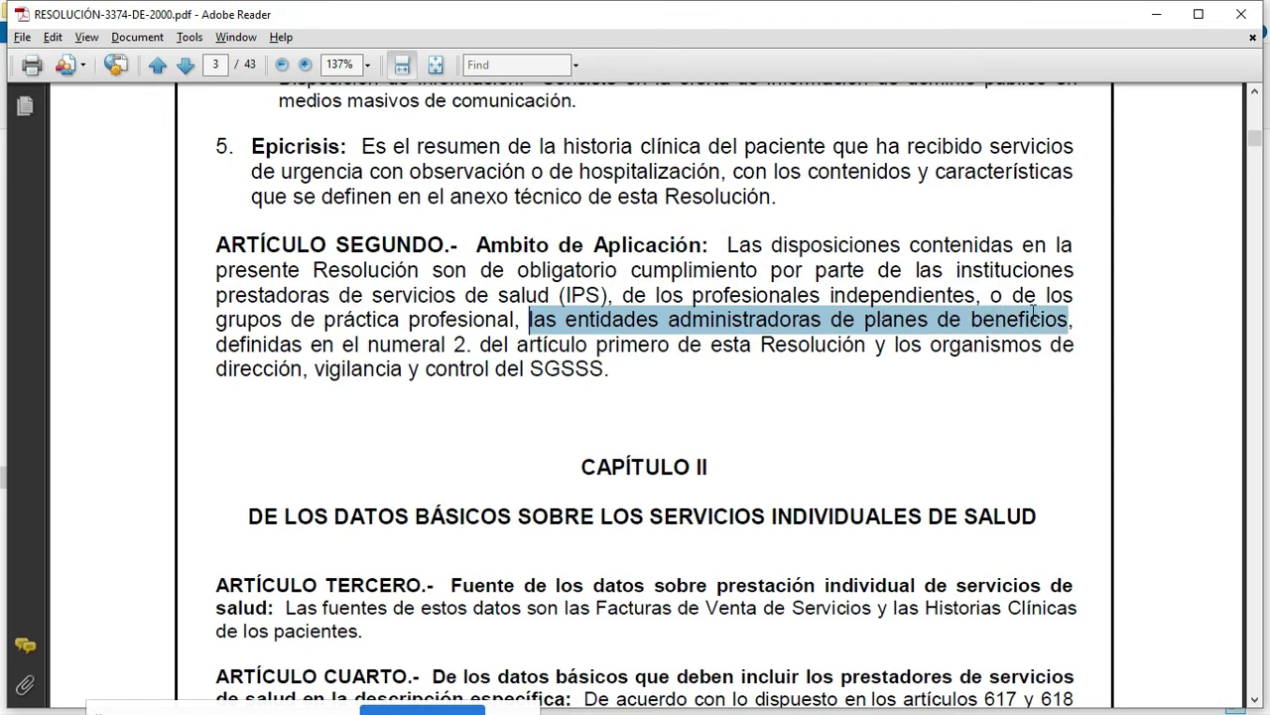
left_click(605, 376)
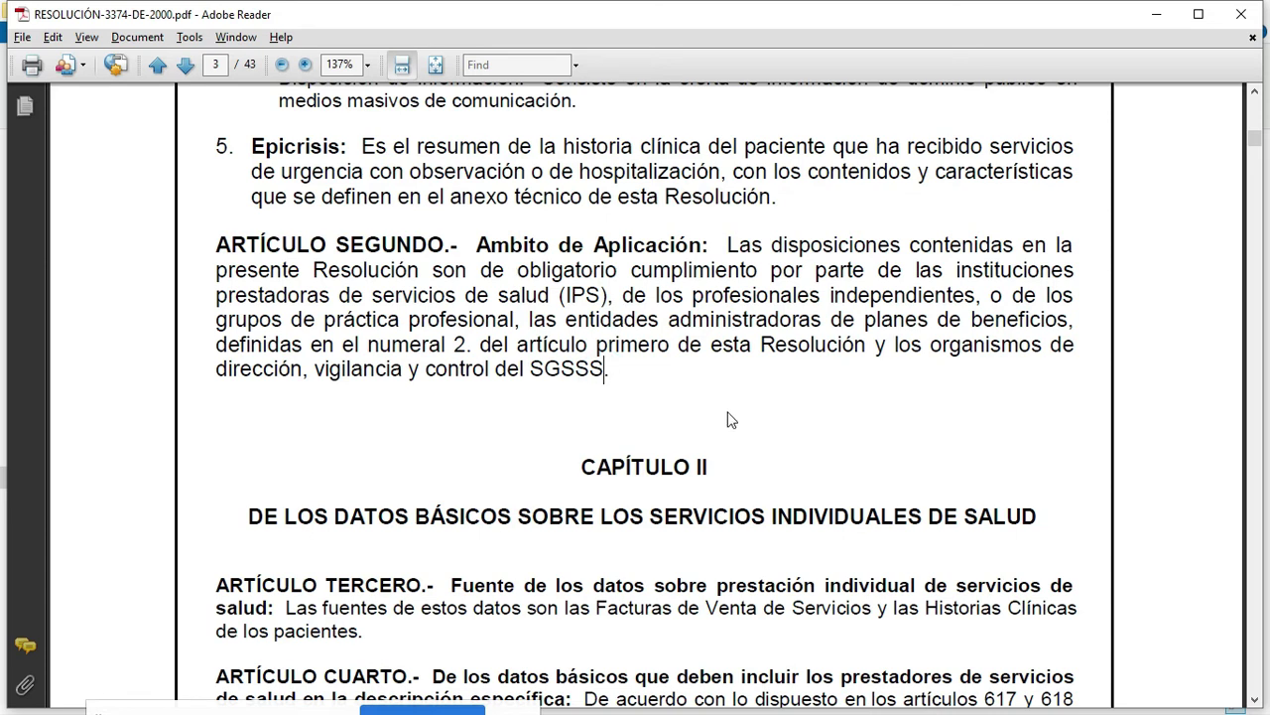
Review Chapter II, covering the data sources and the transaction, user and consultation data that providers must include
scroll(728, 419, "down", 1)
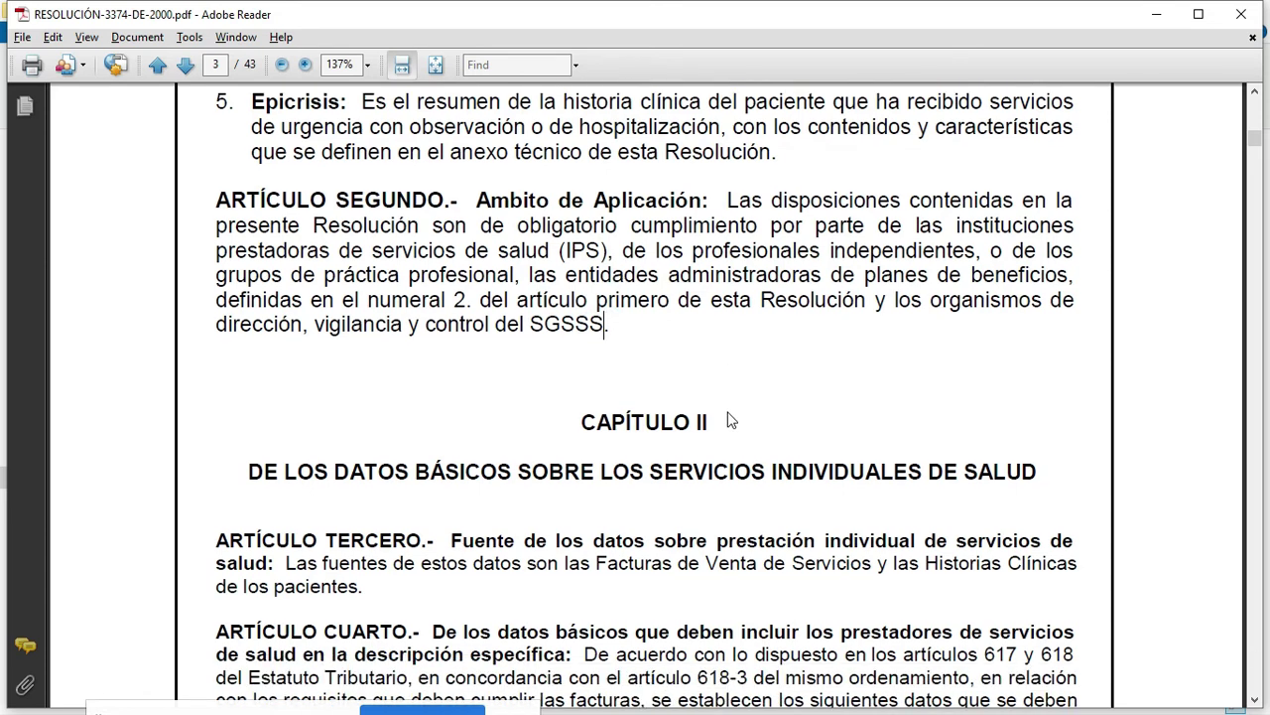
scroll(728, 419, "down", 10)
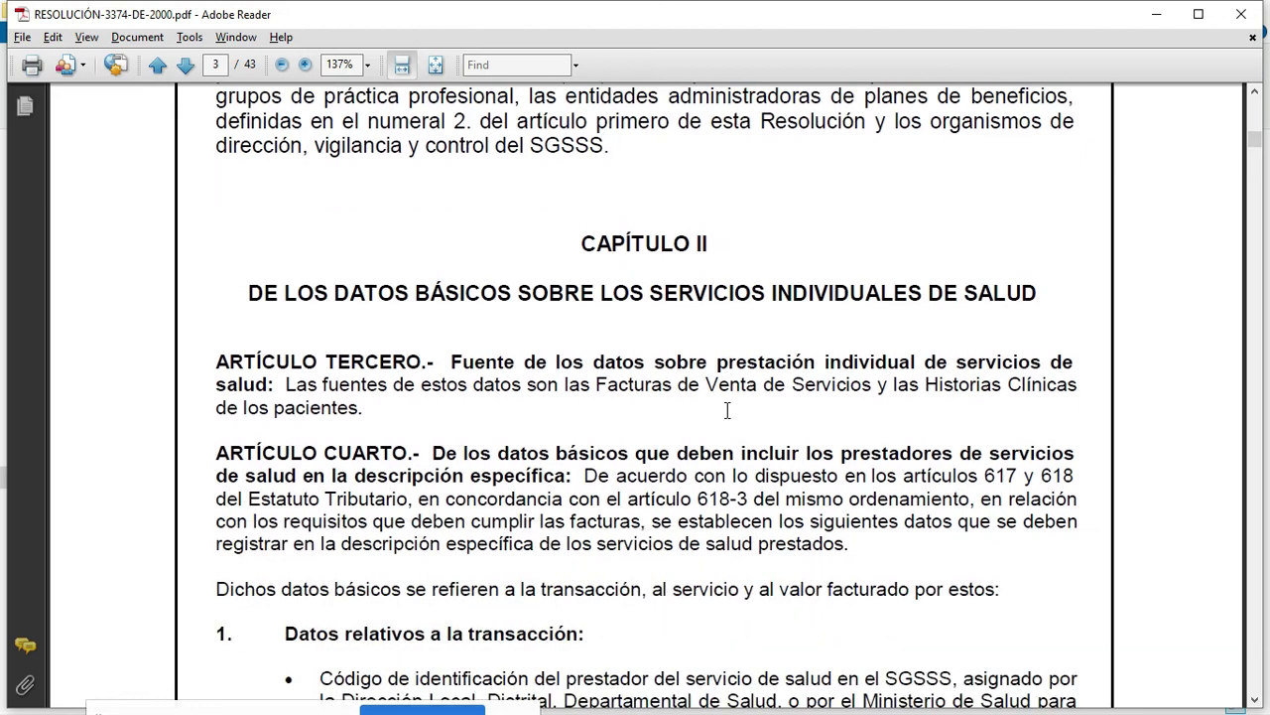
scroll(729, 409, "down", 15)
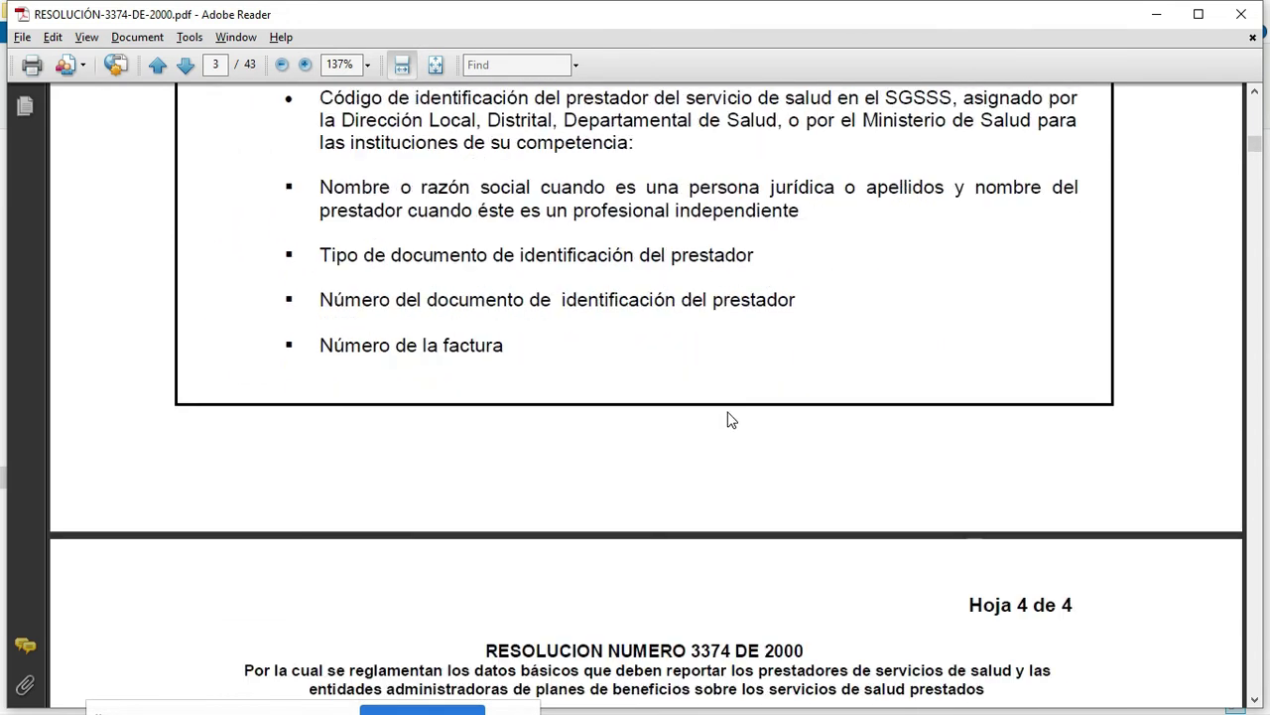
scroll(729, 403, "down", 18)
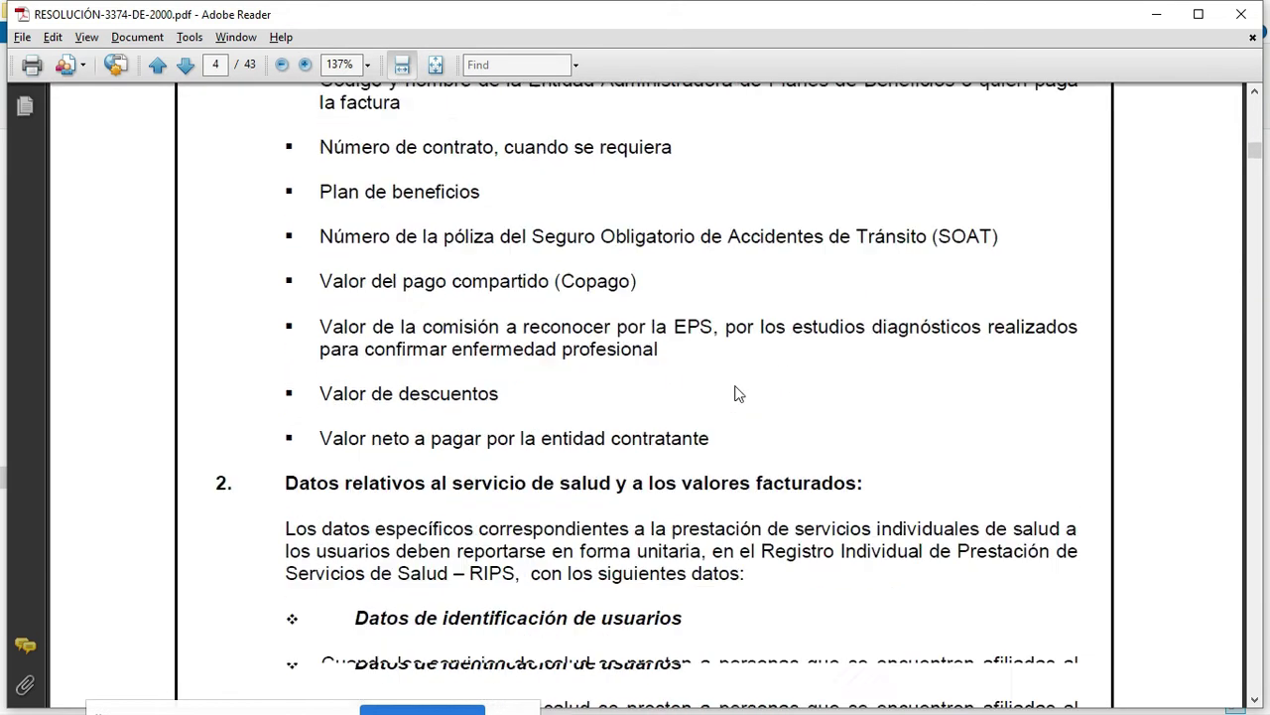
scroll(737, 379, "down", 10)
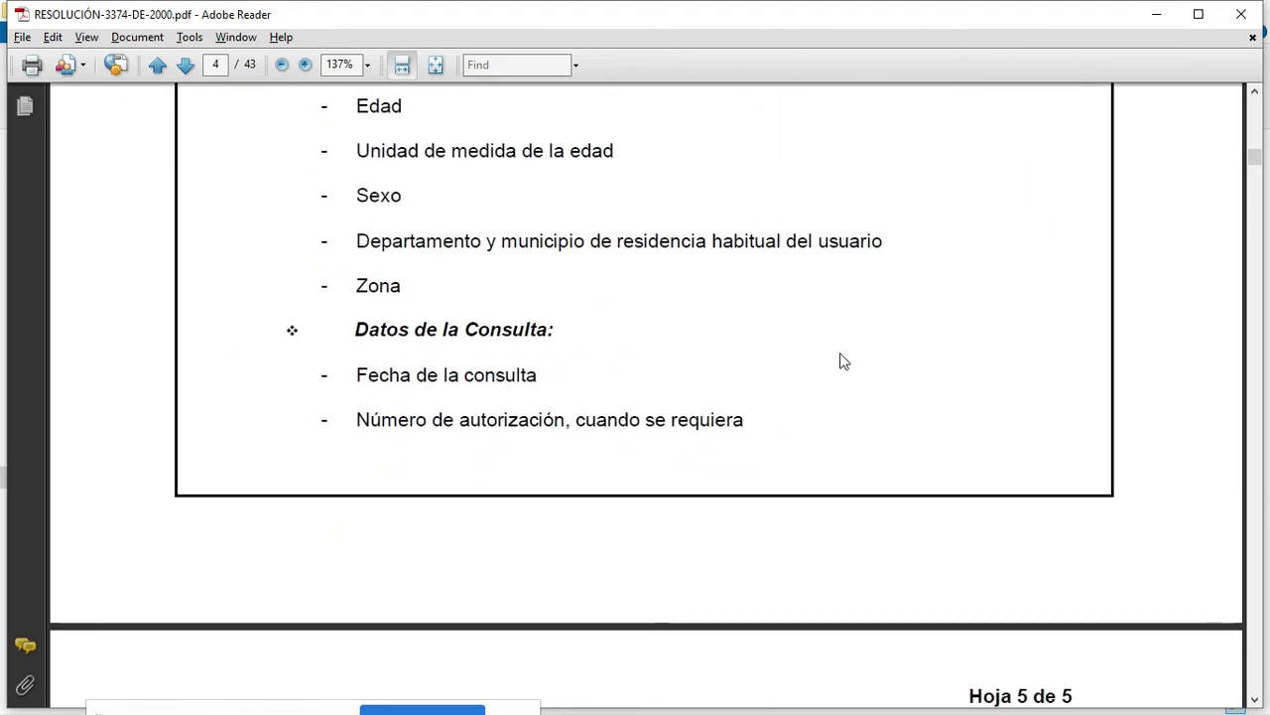
left_click(1254, 659)
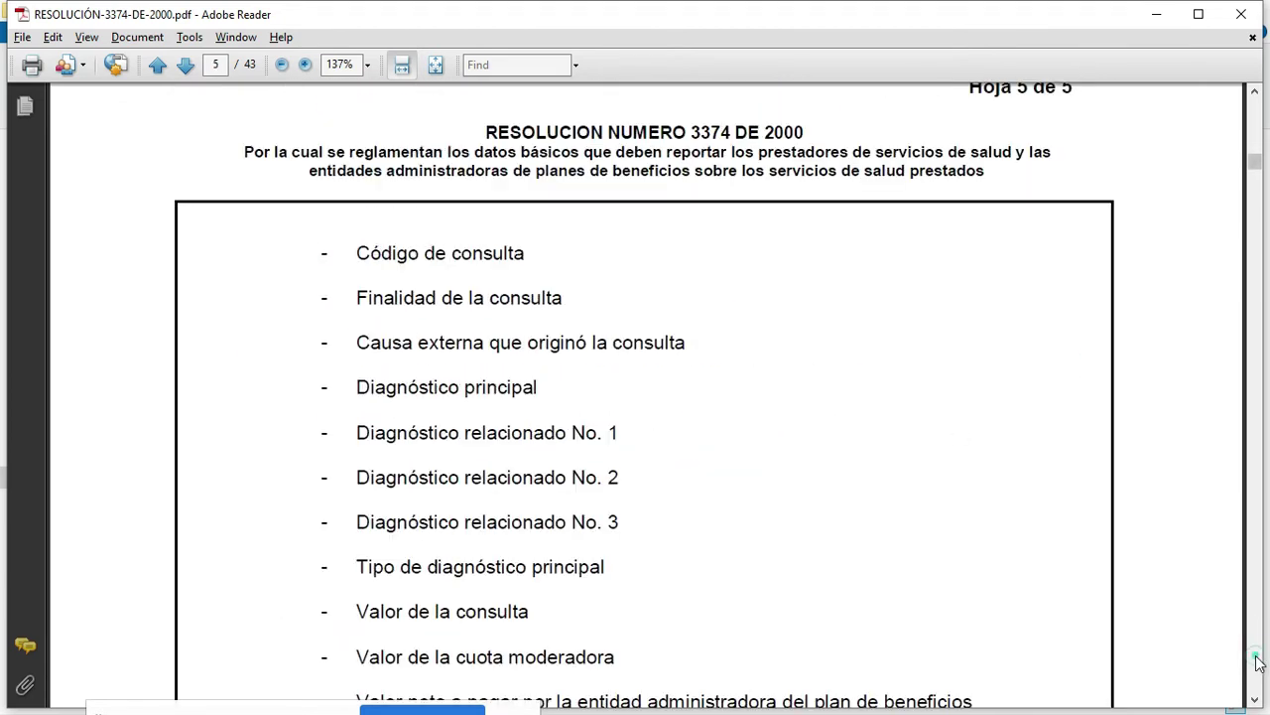
Advance through the resolution to Artículo Octavo, Flujo de datos, on page 11
left_click(1257, 661)
left_click(1256, 661)
left_click(1256, 661)
left_click(1257, 661)
left_click(1256, 661)
left_click(1256, 660)
left_click(1257, 661)
left_click(1255, 661)
left_click(1255, 661)
left_click(1255, 661)
left_click(1253, 661)
left_click(1255, 661)
scroll(753, 381, "up", 4)
scroll(753, 381, "down", 4)
scroll(753, 381, "up", 4)
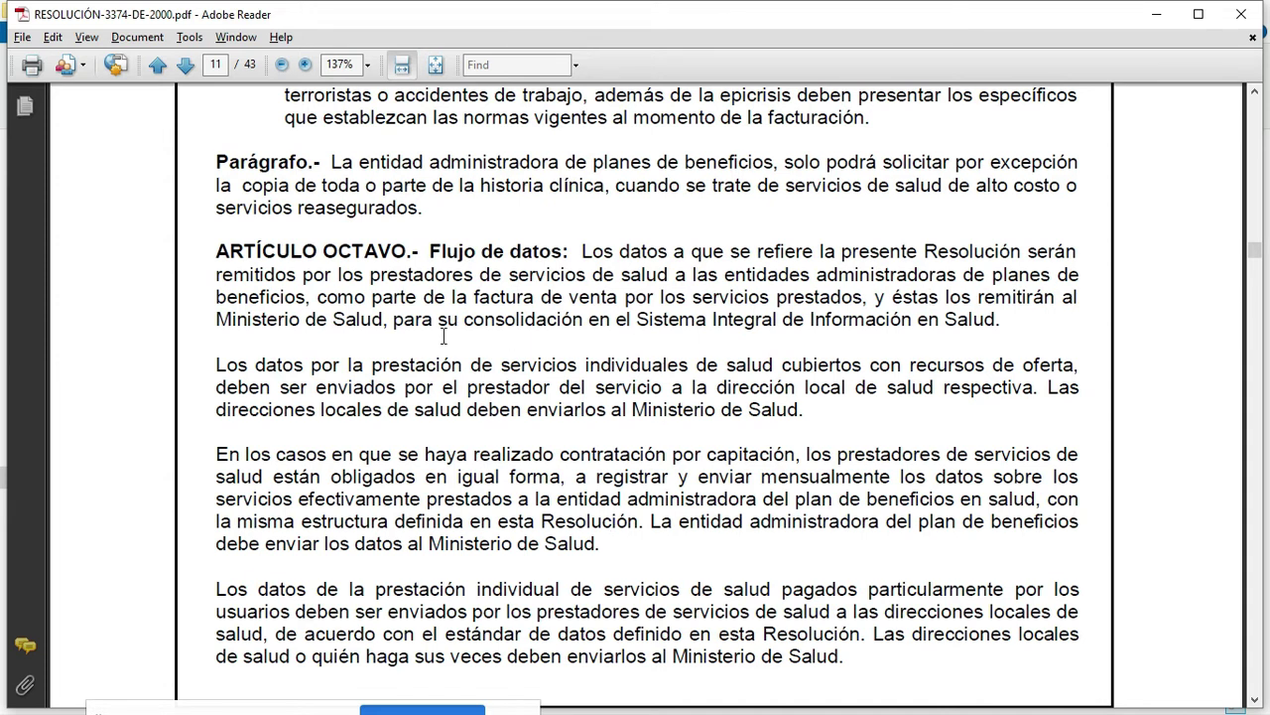
Select Artículo Octavo's passages on providers and consolidation of the data, then its whole first paragraph after the heading
left_click_drag(338, 273, 311, 296)
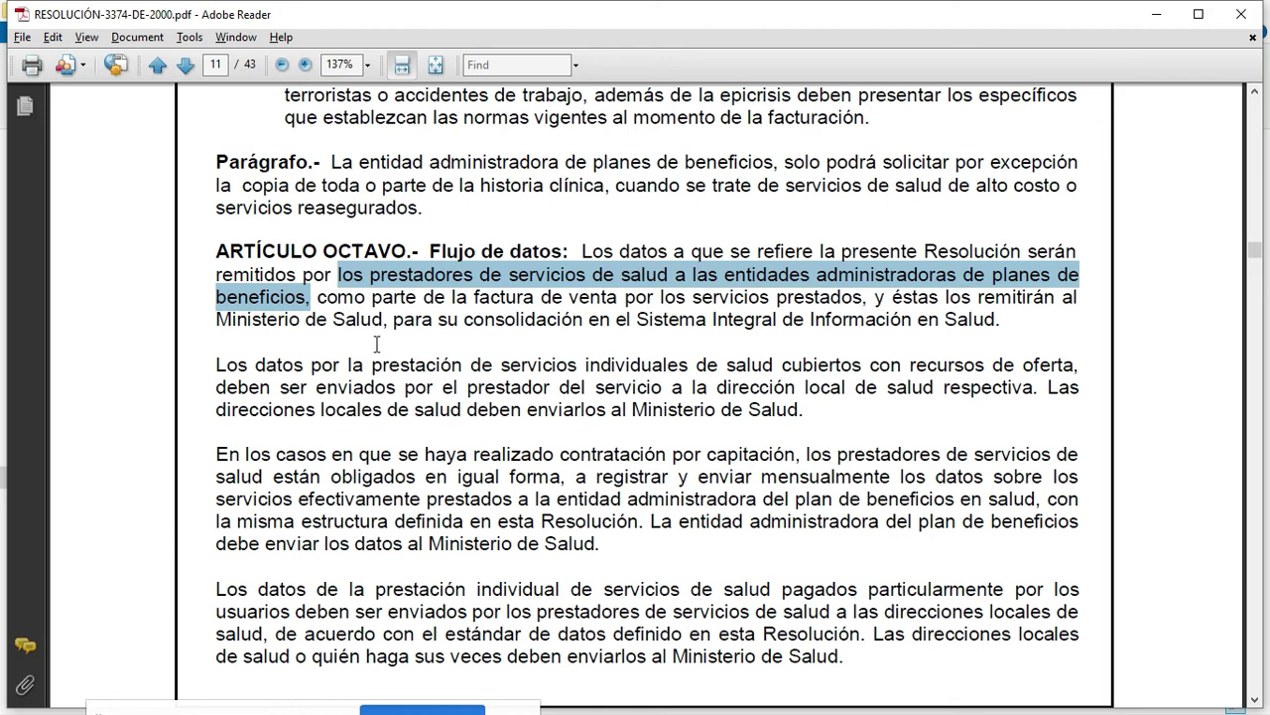
left_click_drag(394, 320, 1001, 320)
left_click(1000, 320)
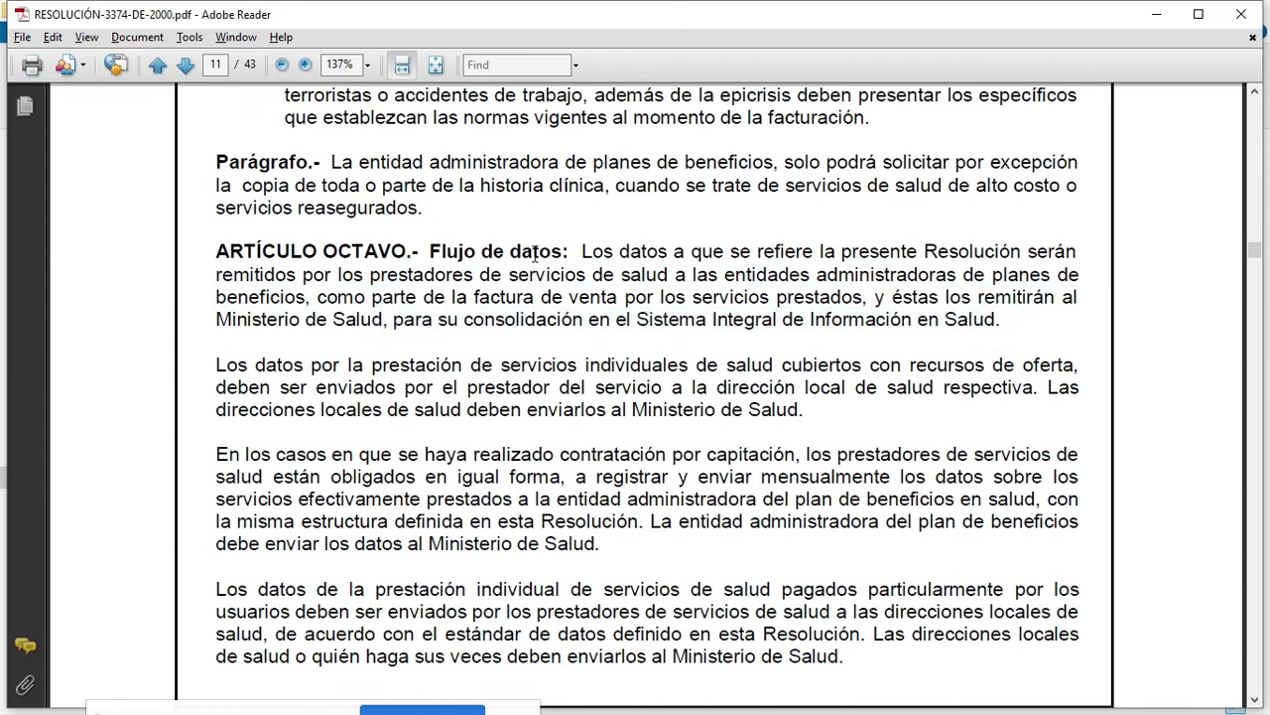
left_click_drag(570, 247, 970, 344)
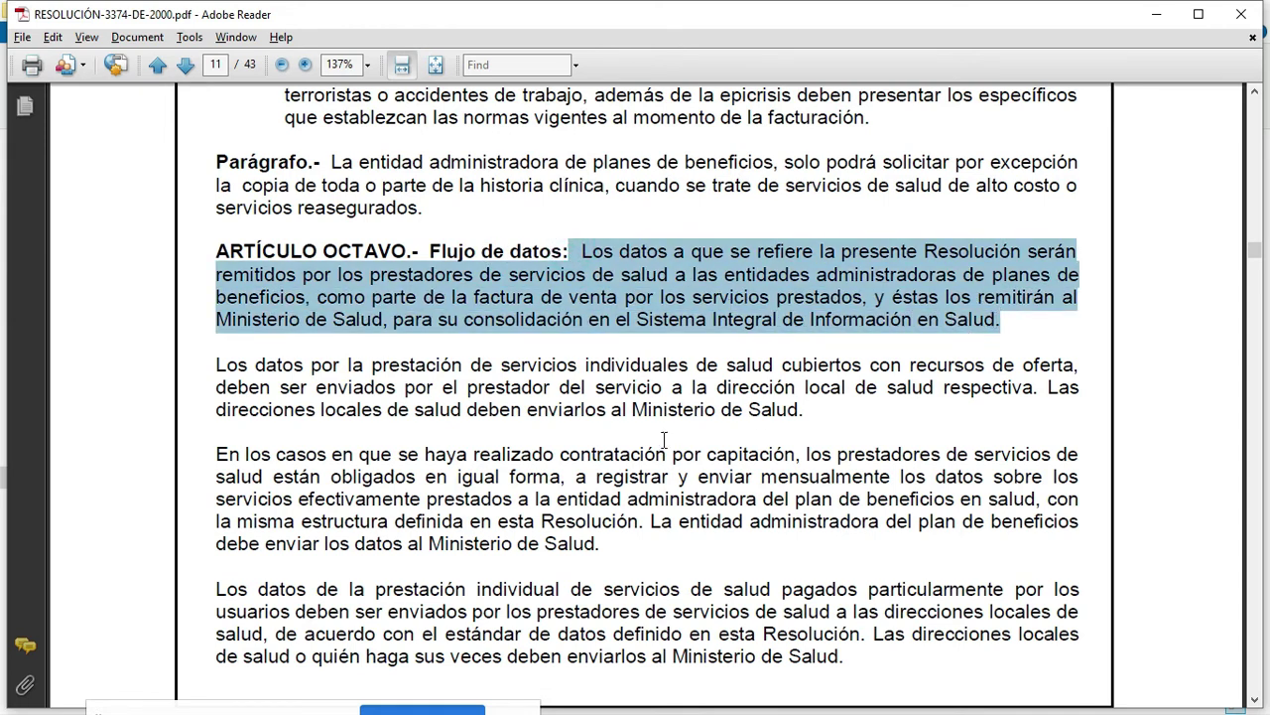
Review Chapter IV on the informatic processes of providers, administering entities and the Ministry, through Artículo Duodécimo on Vigencia
scroll(665, 446, "down", 5)
scroll(698, 395, "down", 15)
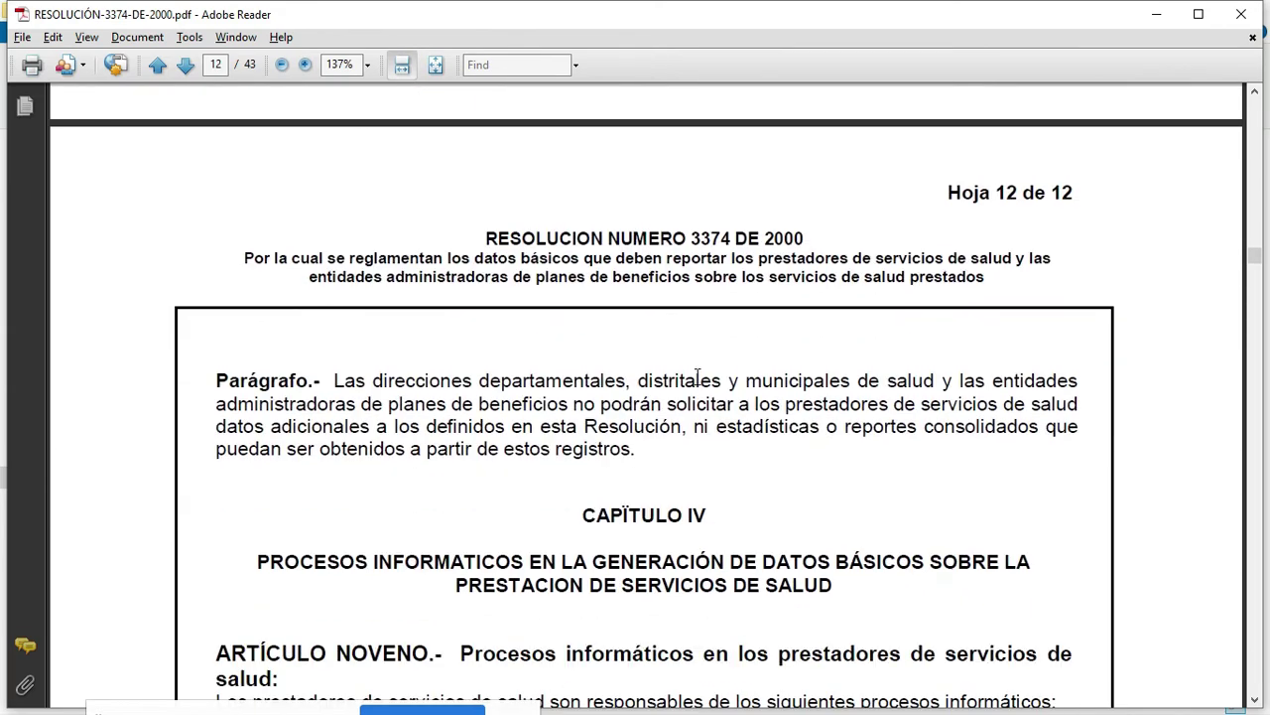
scroll(699, 367, "down", 17)
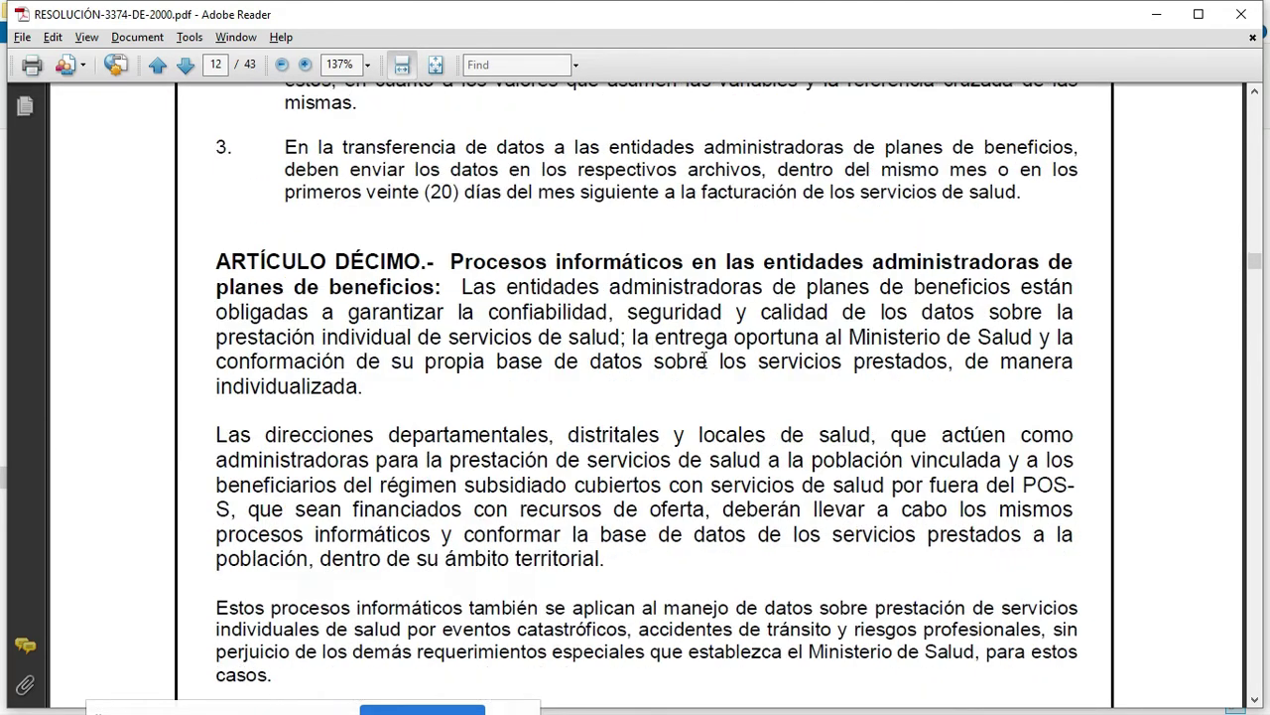
scroll(722, 349, "down", 9)
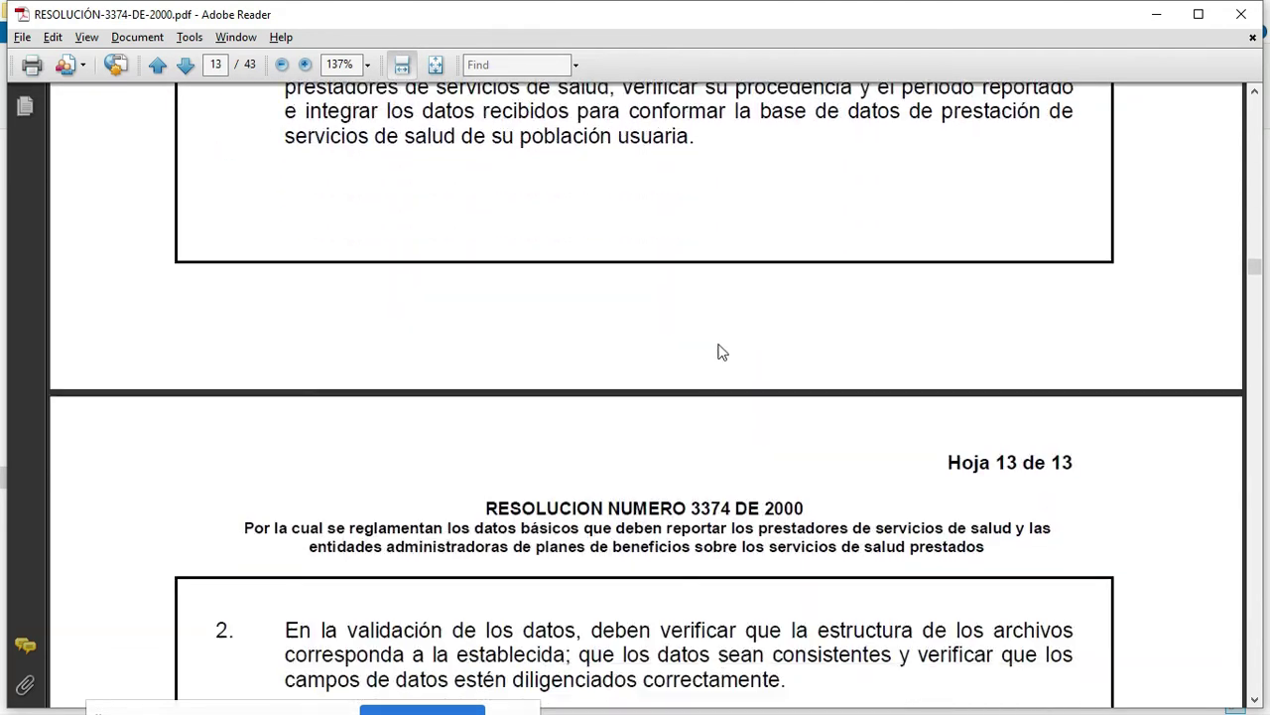
scroll(717, 346, "down", 11)
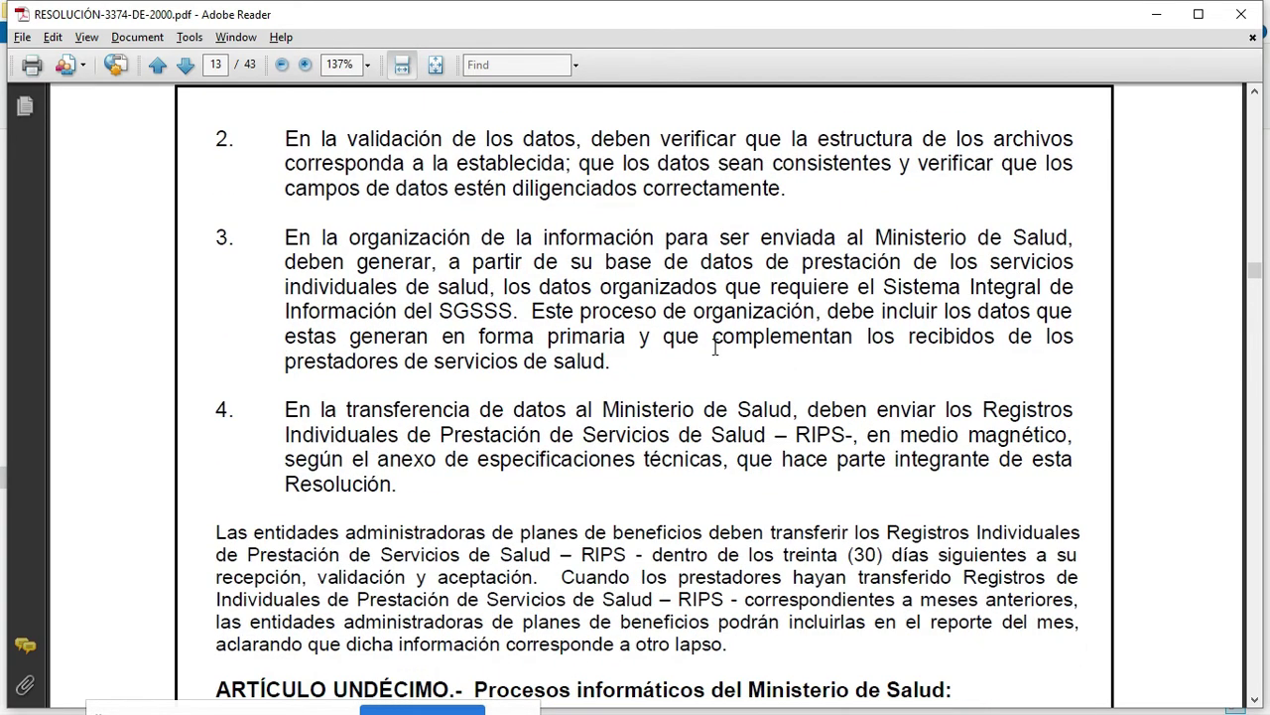
scroll(718, 355, "down", 16)
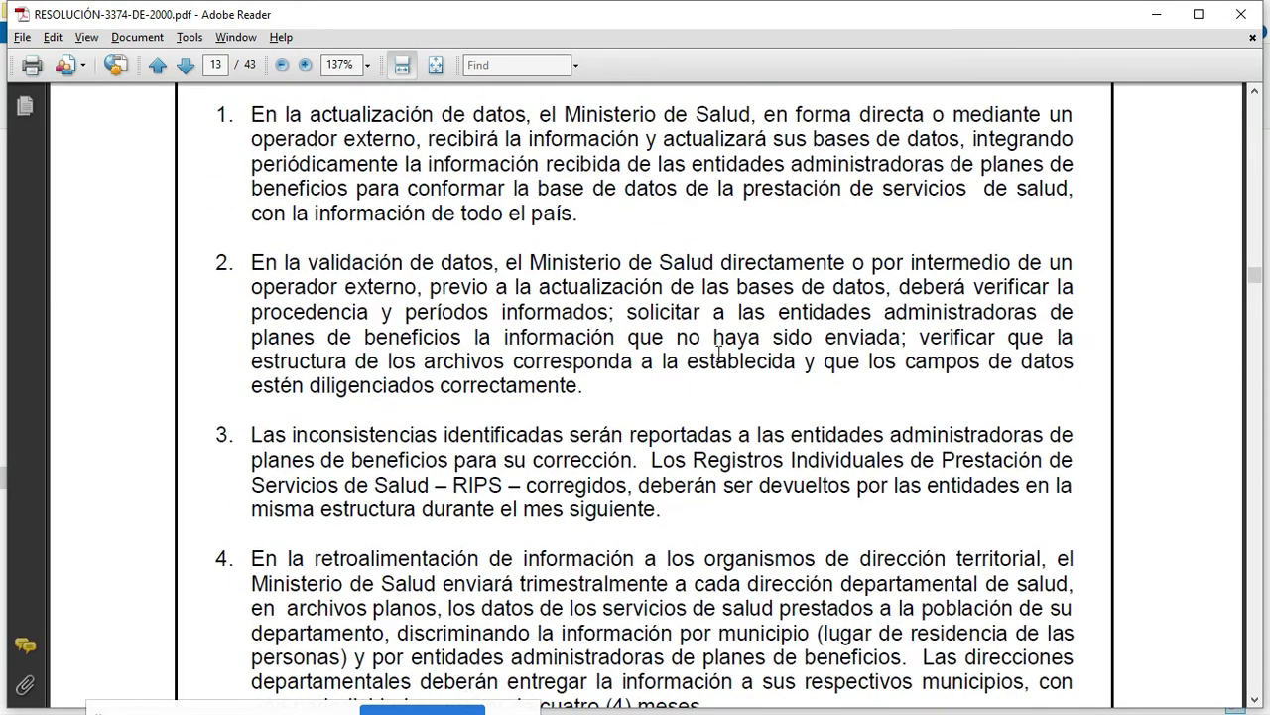
scroll(735, 357, "down", 13)
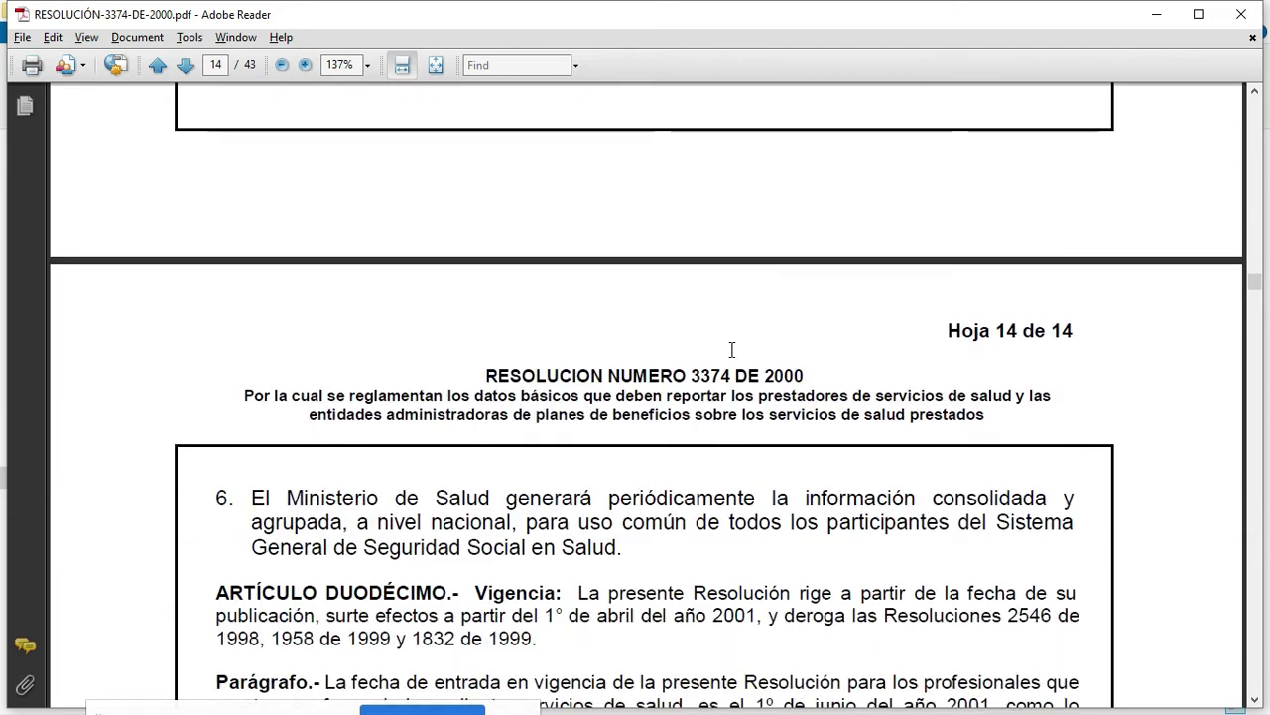
scroll(733, 359, "down", 2)
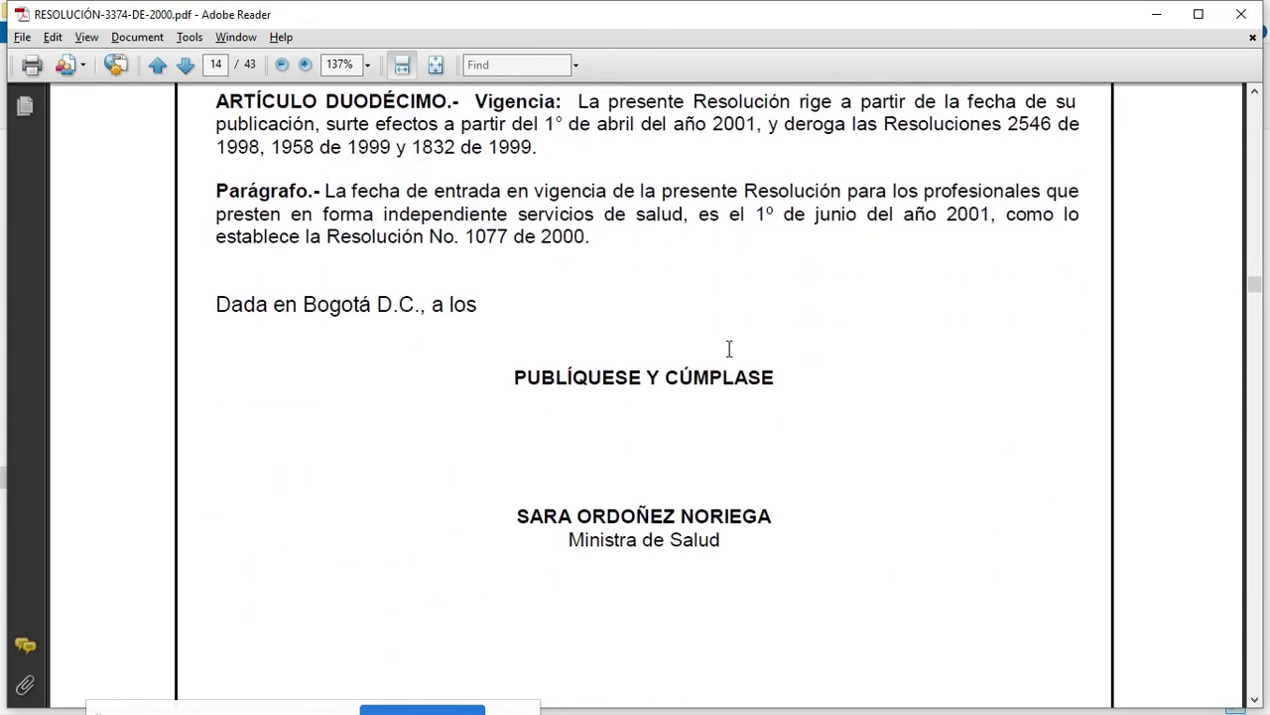
Go to Anexo Técnico No. 1 on page 15 and select its title on technical specifications for data transfer
left_click(1254, 657)
left_click(1255, 657)
left_click(1254, 657)
scroll(860, 429, "up", 3)
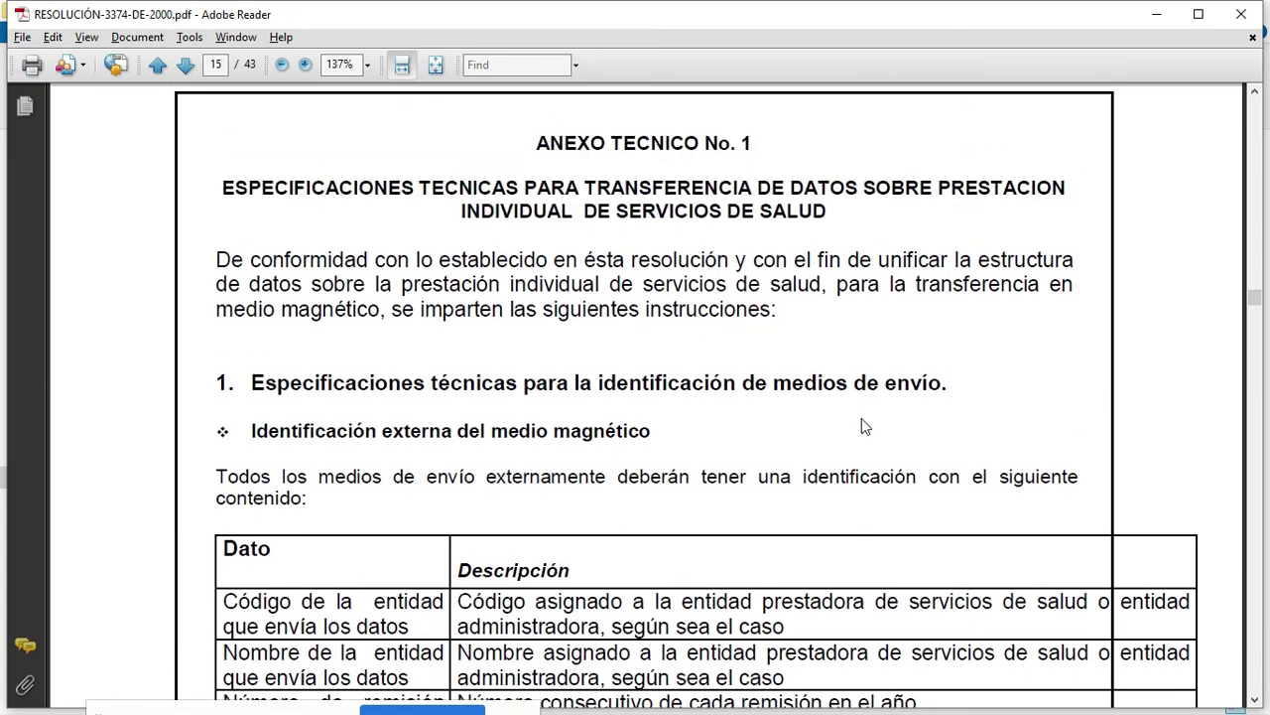
left_click_drag(226, 183, 801, 217)
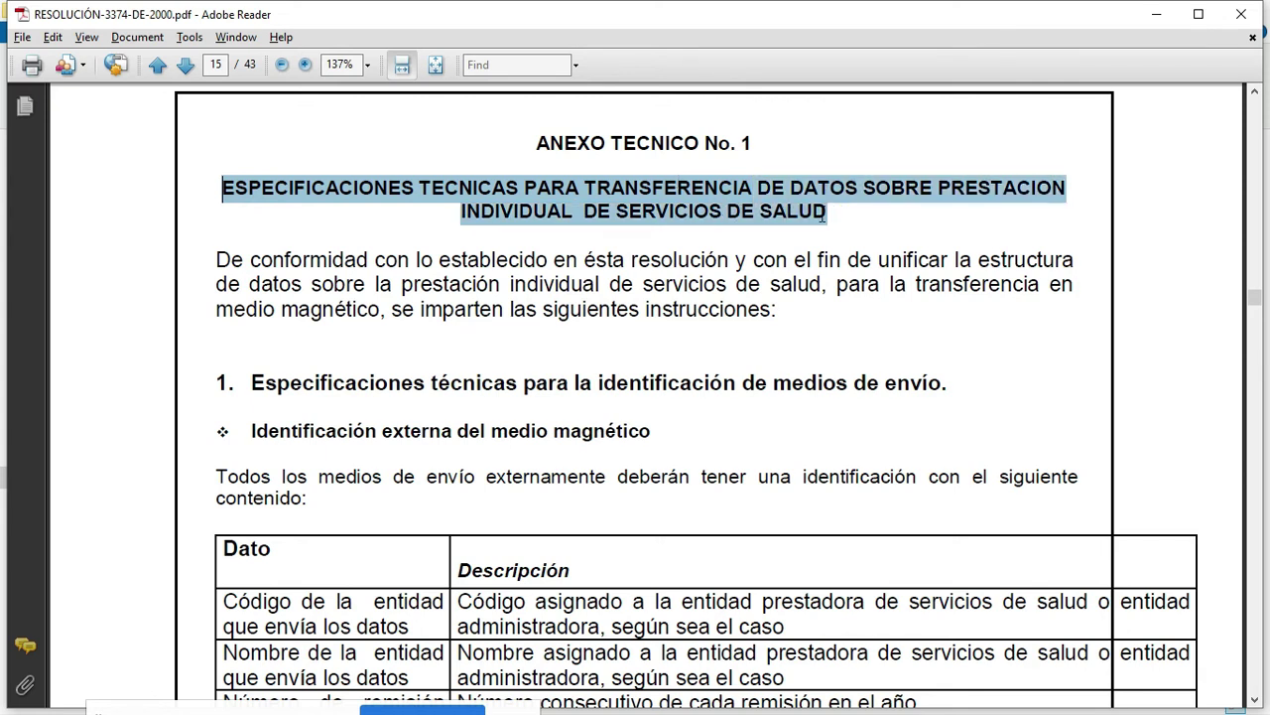
Examine the annex's table of data required for the external identification of the magnetic medium
scroll(785, 230, "down", 2)
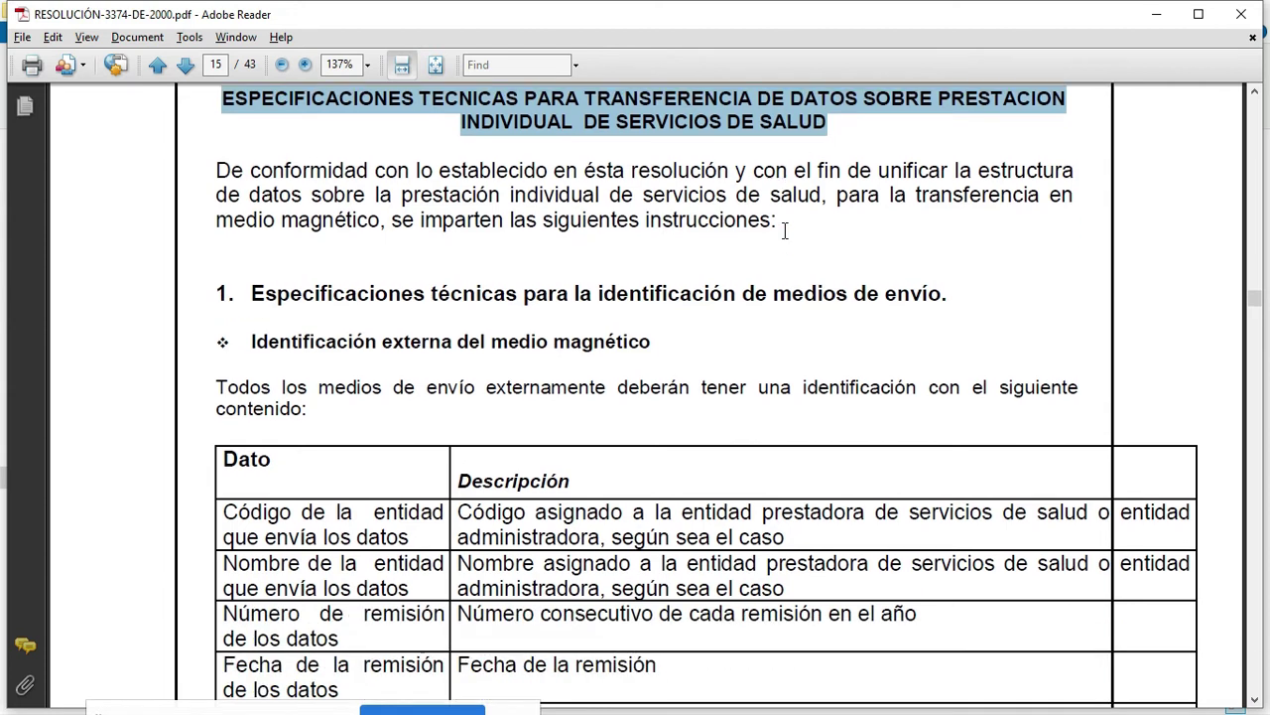
scroll(785, 230, "down", 4)
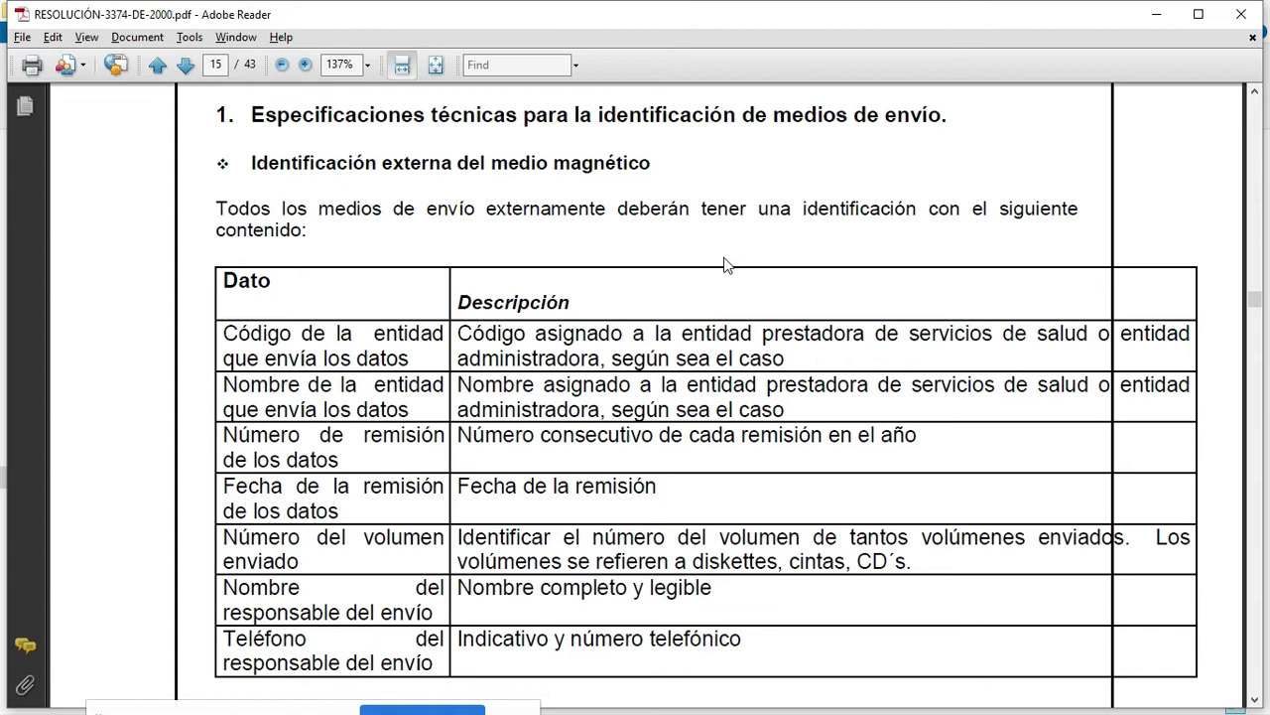
scroll(724, 256, "up", 1)
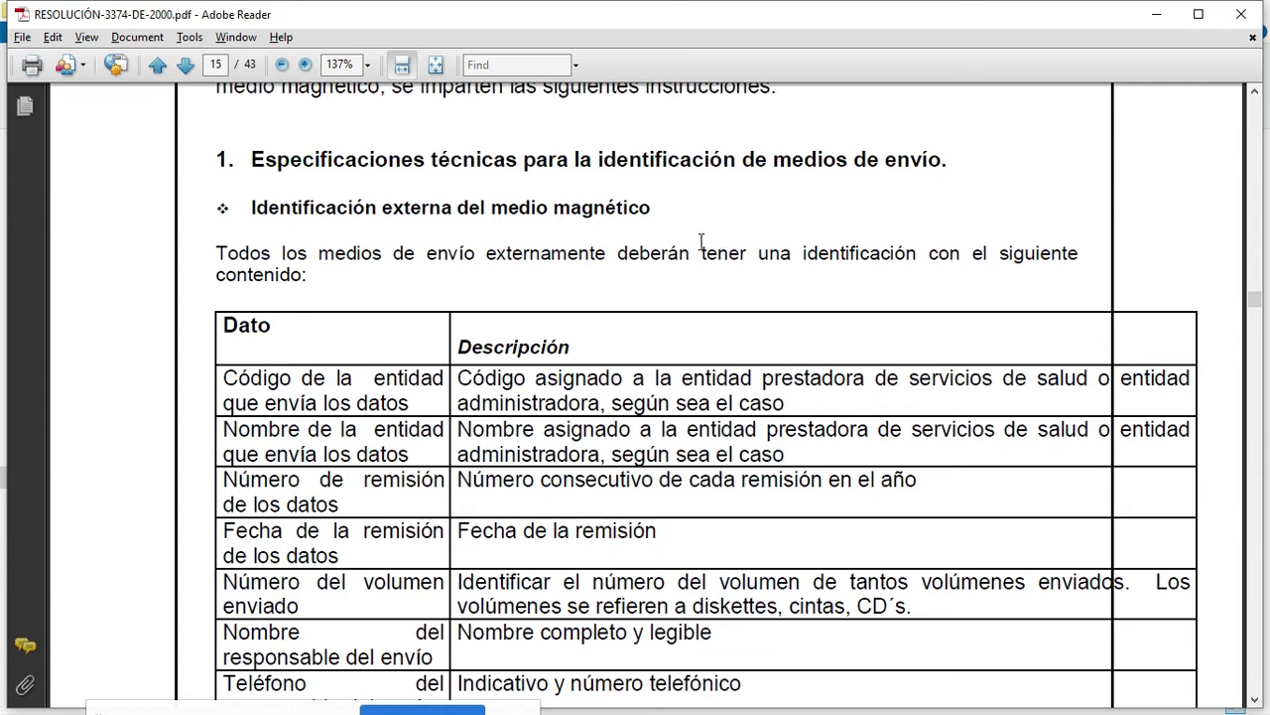
Select "externa del medio magnético" in the subheading, then review the identification table, flat file standard and permitted magnetic media
left_click_drag(655, 208, 410, 202)
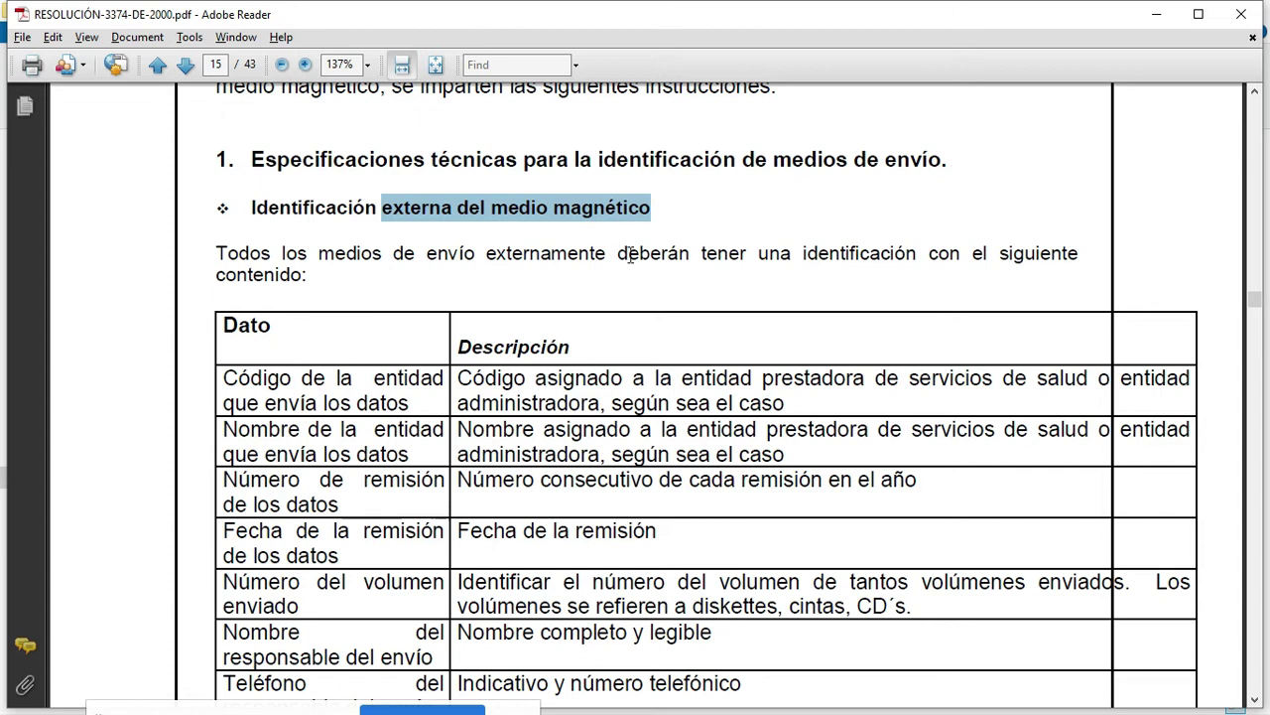
scroll(609, 298, "down", 1)
scroll(598, 298, "down", 2)
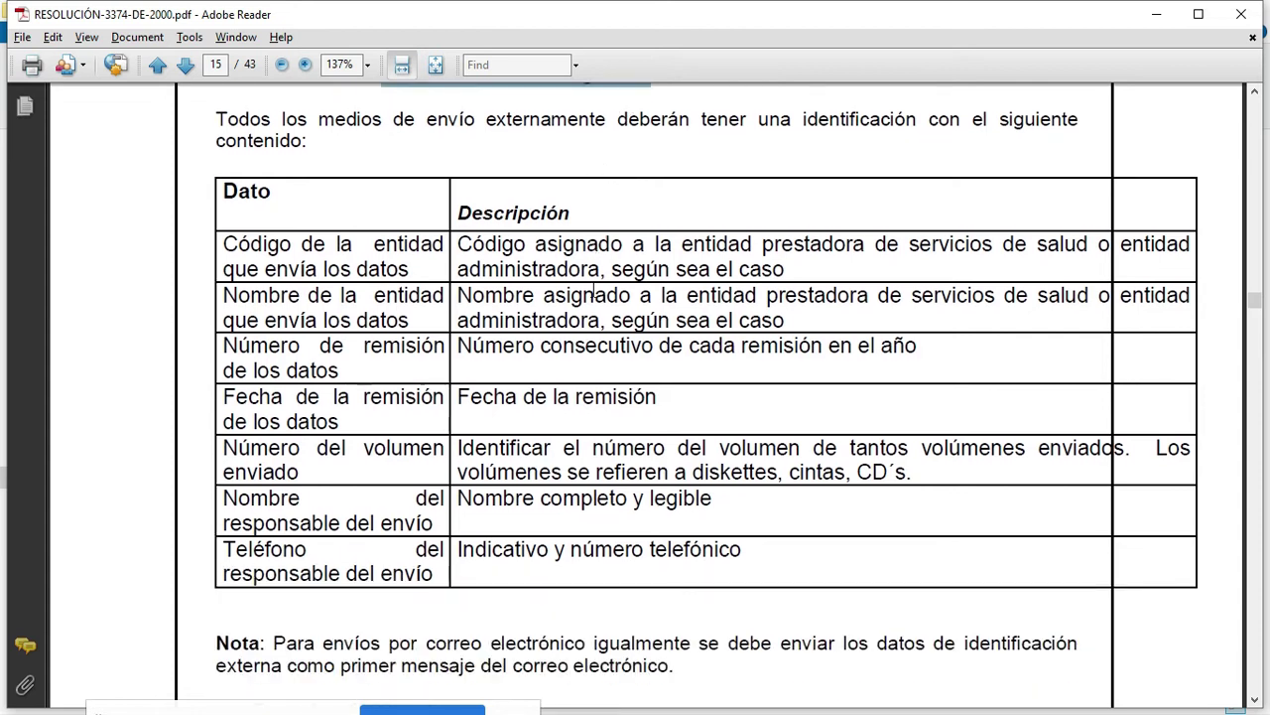
scroll(593, 290, "down", 2)
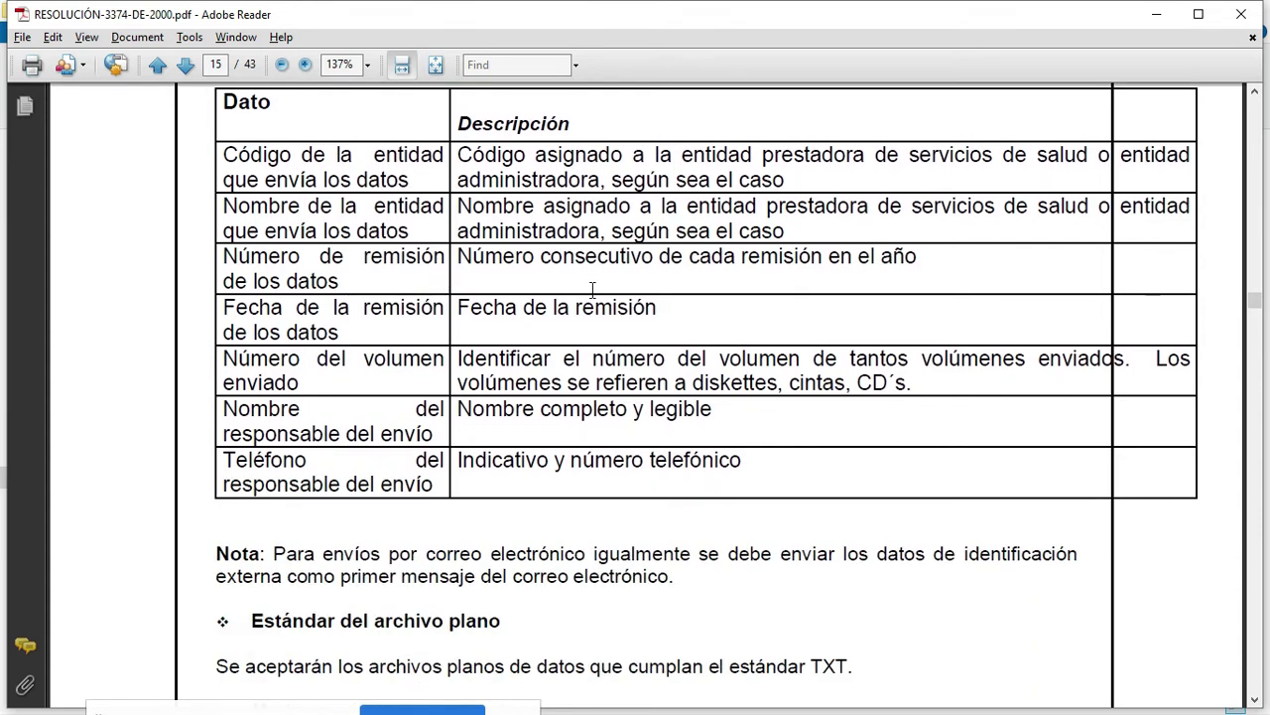
scroll(594, 289, "down", 3)
scroll(598, 298, "down", 2)
scroll(512, 393, "down", 6)
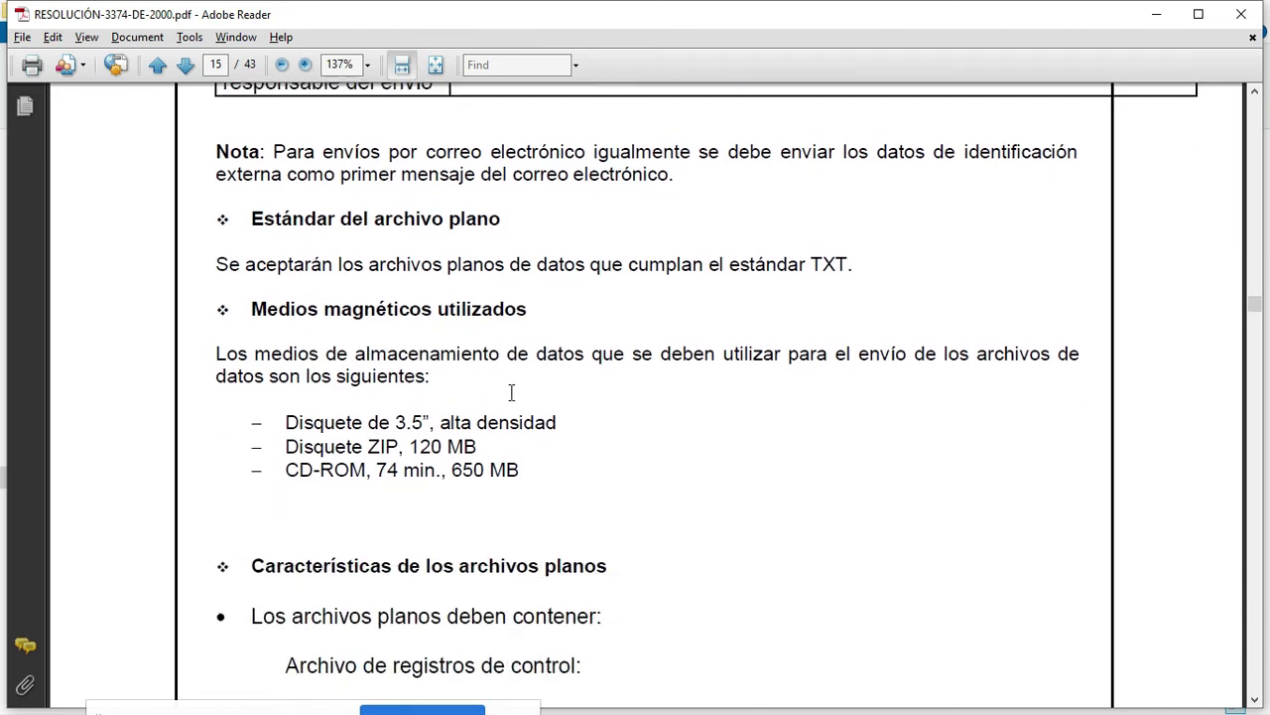
scroll(453, 386, "down", 4)
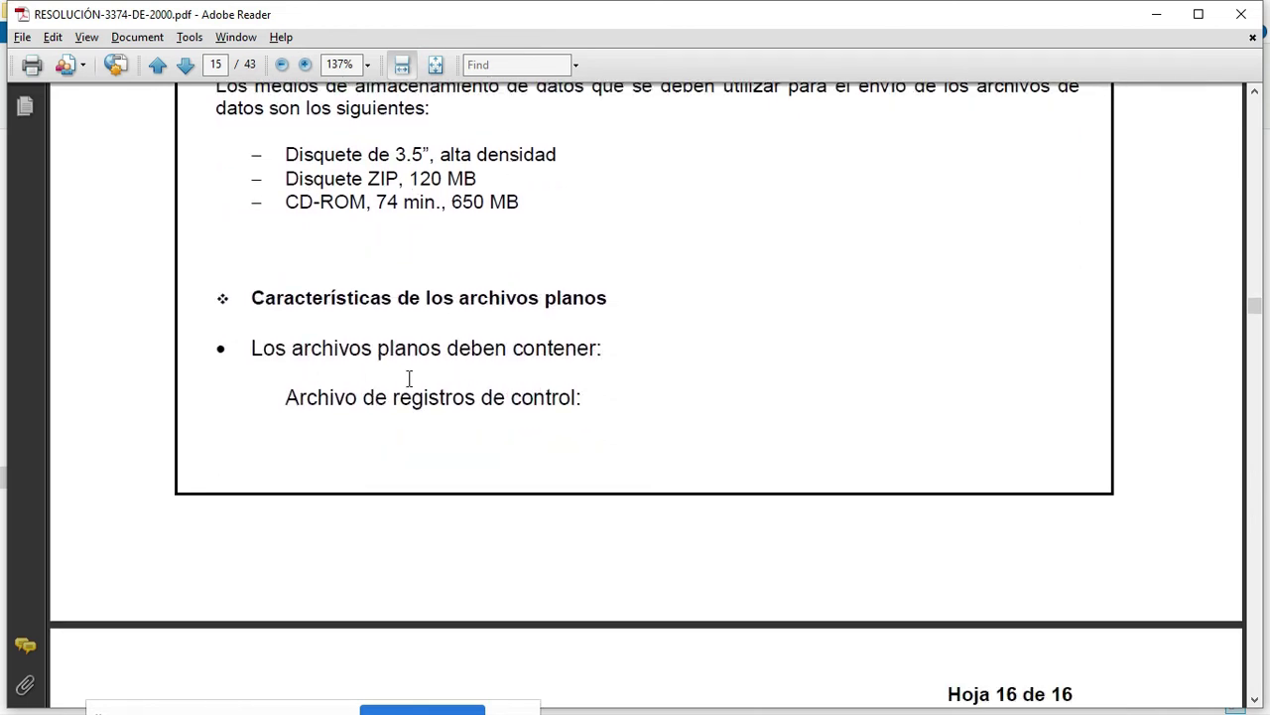
scroll(408, 380, "up", 5)
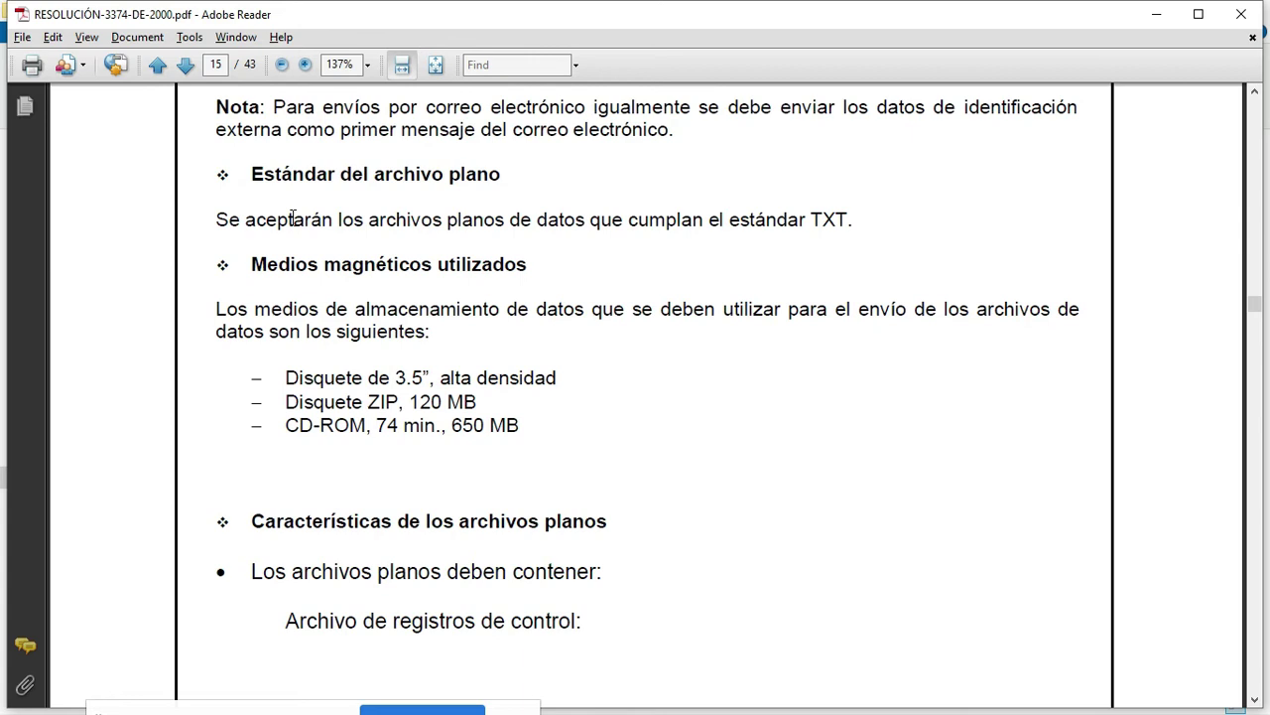
scroll(400, 495, "down", 1)
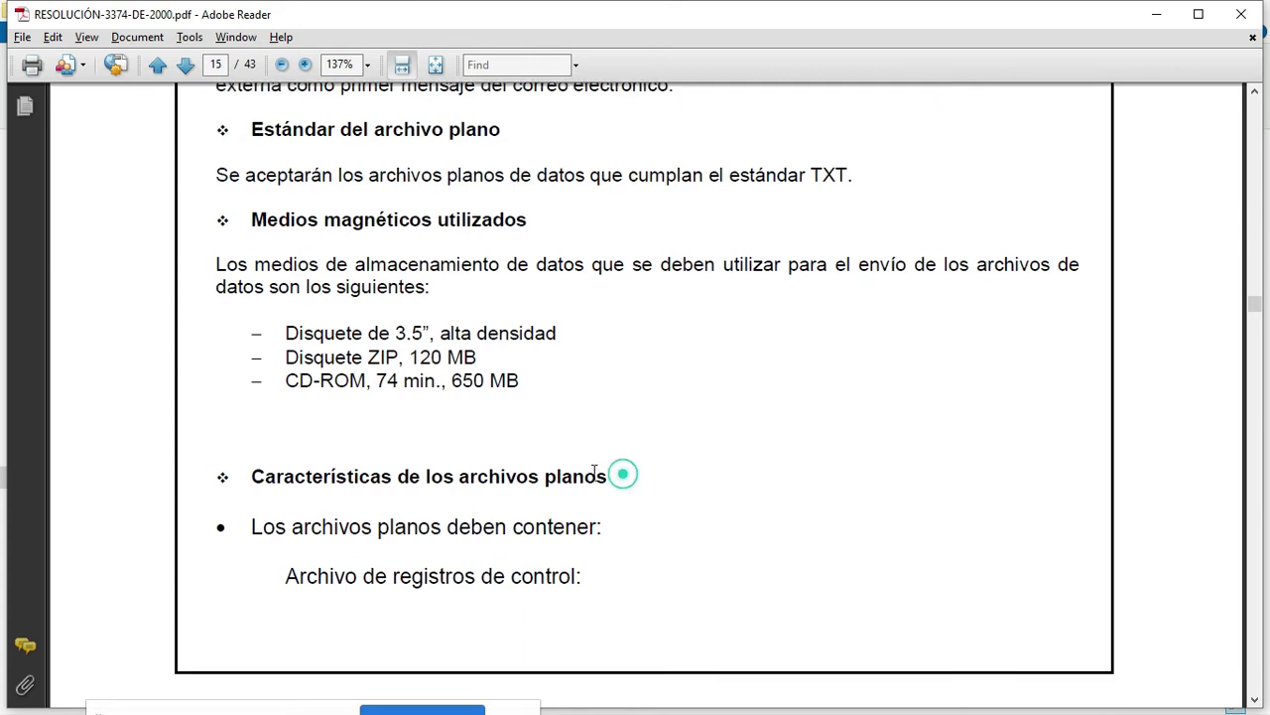
Select the words "archivos planos" in the heading "Características de los archivos planos"
left_click_drag(625, 473, 461, 476)
scroll(720, 501, "down", 5)
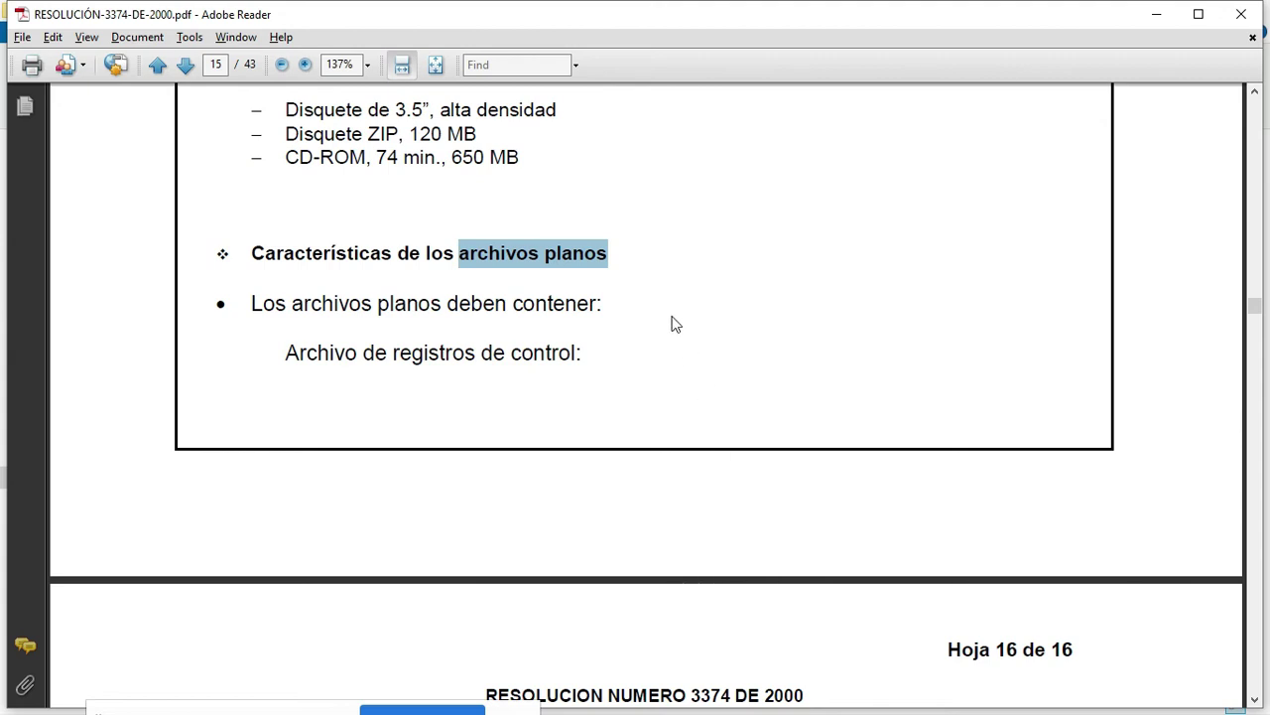
left_click(650, 262)
left_click_drag(615, 255, 458, 255)
scroll(643, 326, "down", 1)
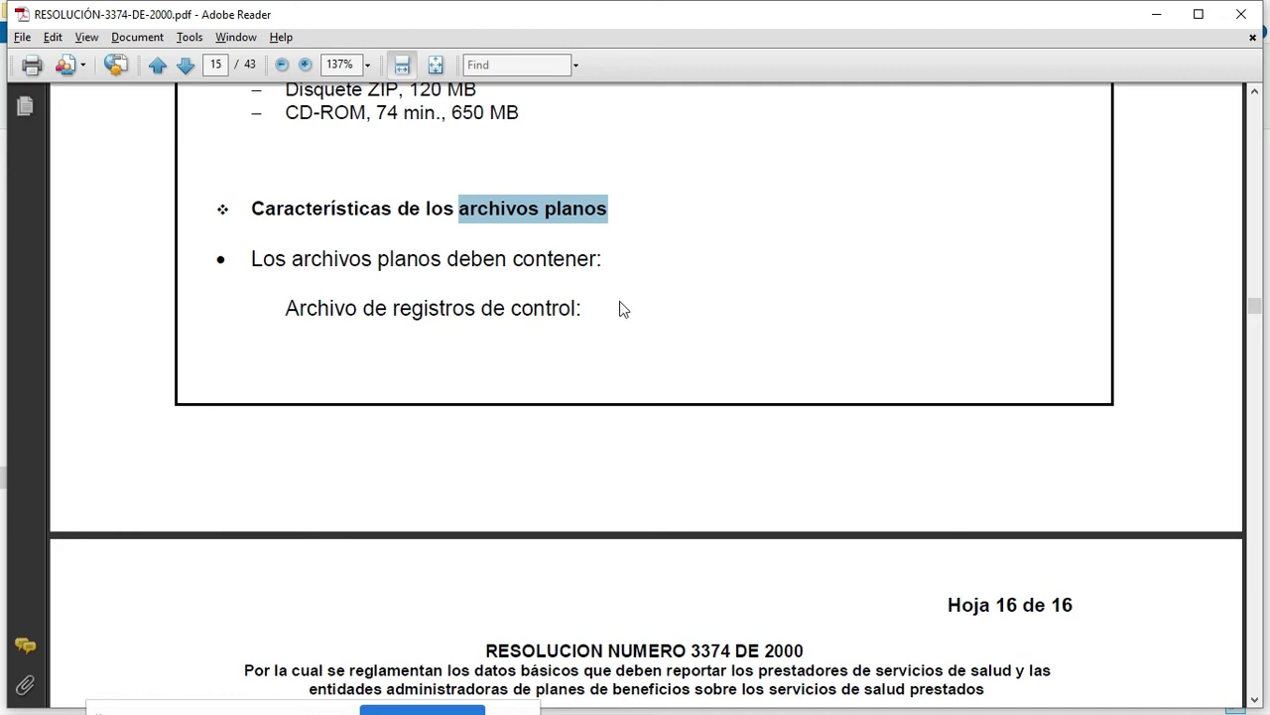
Select the full page 16 bullet on separating fields with commas, then place the cursor between its two example commas
scroll(614, 303, "down", 2)
scroll(609, 301, "down", 9)
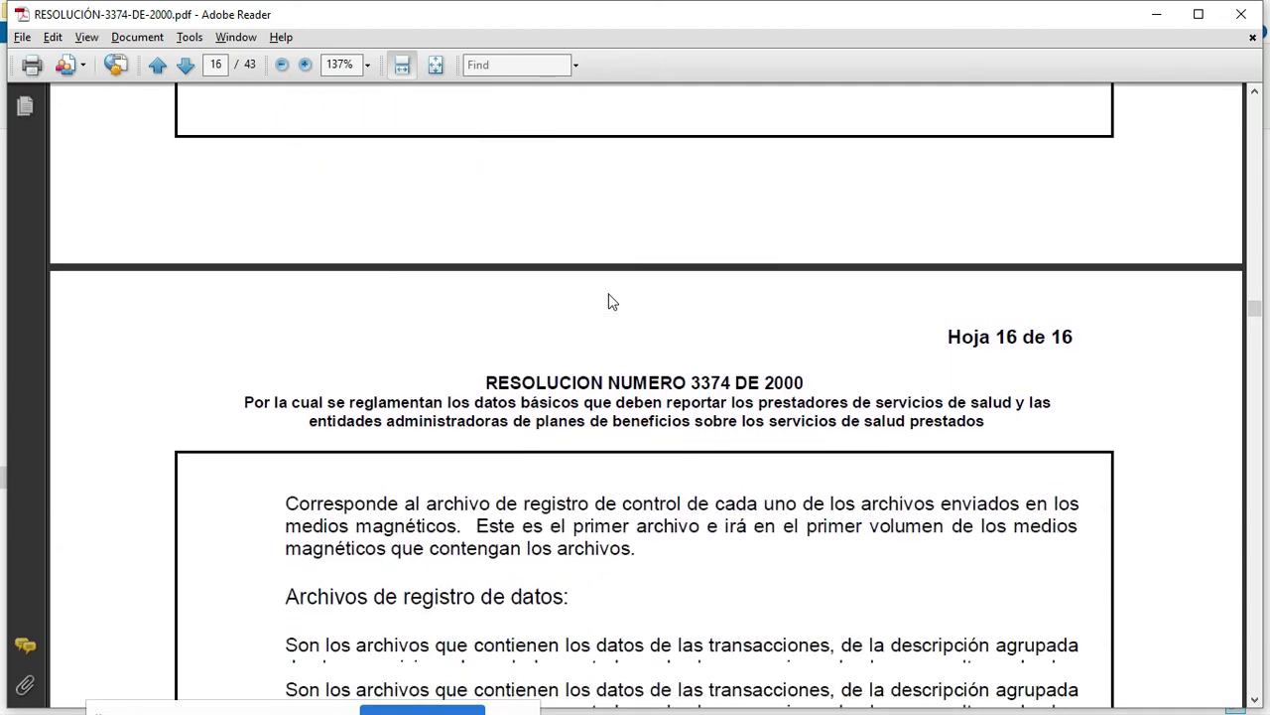
scroll(613, 262, "down", 7)
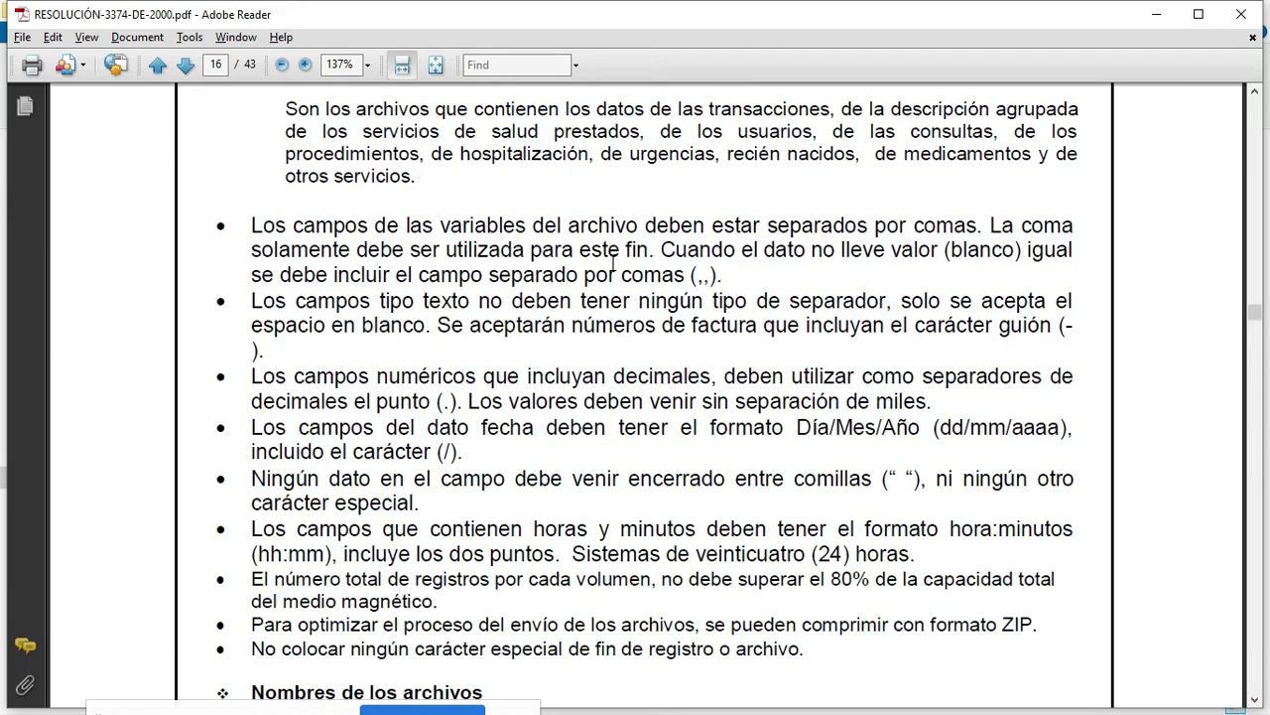
left_click_drag(236, 227, 719, 275)
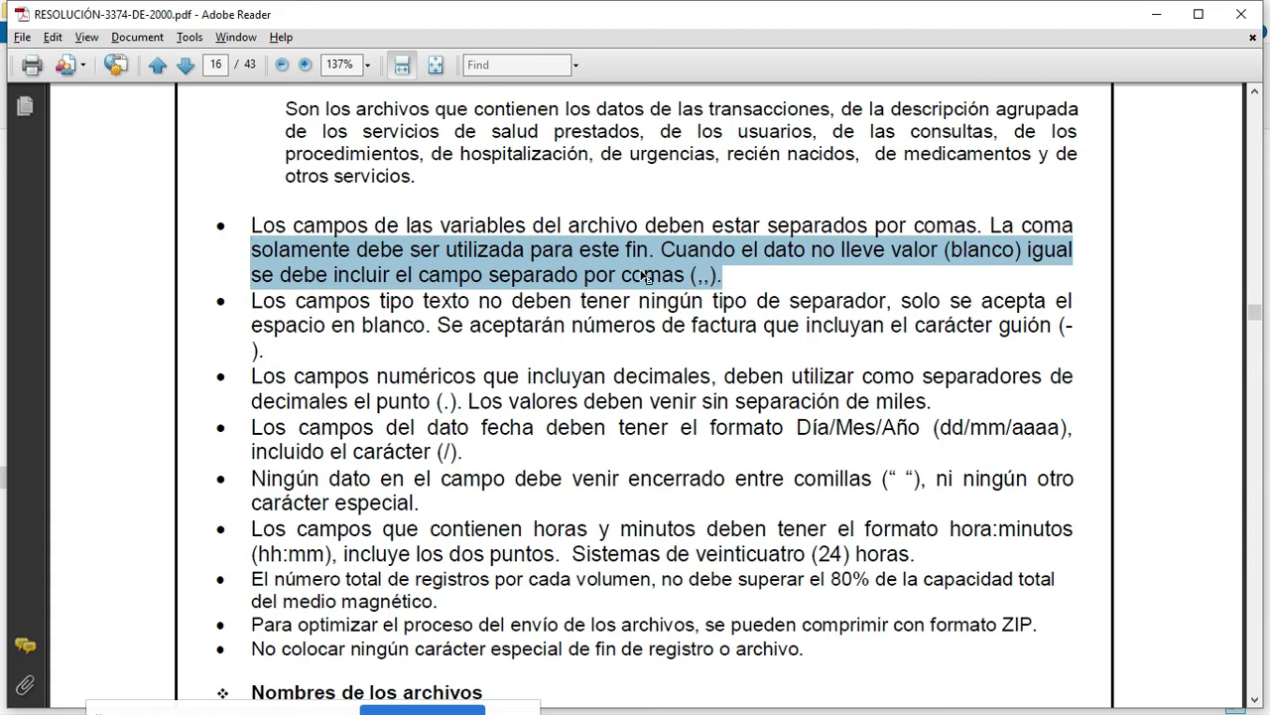
left_click(320, 214)
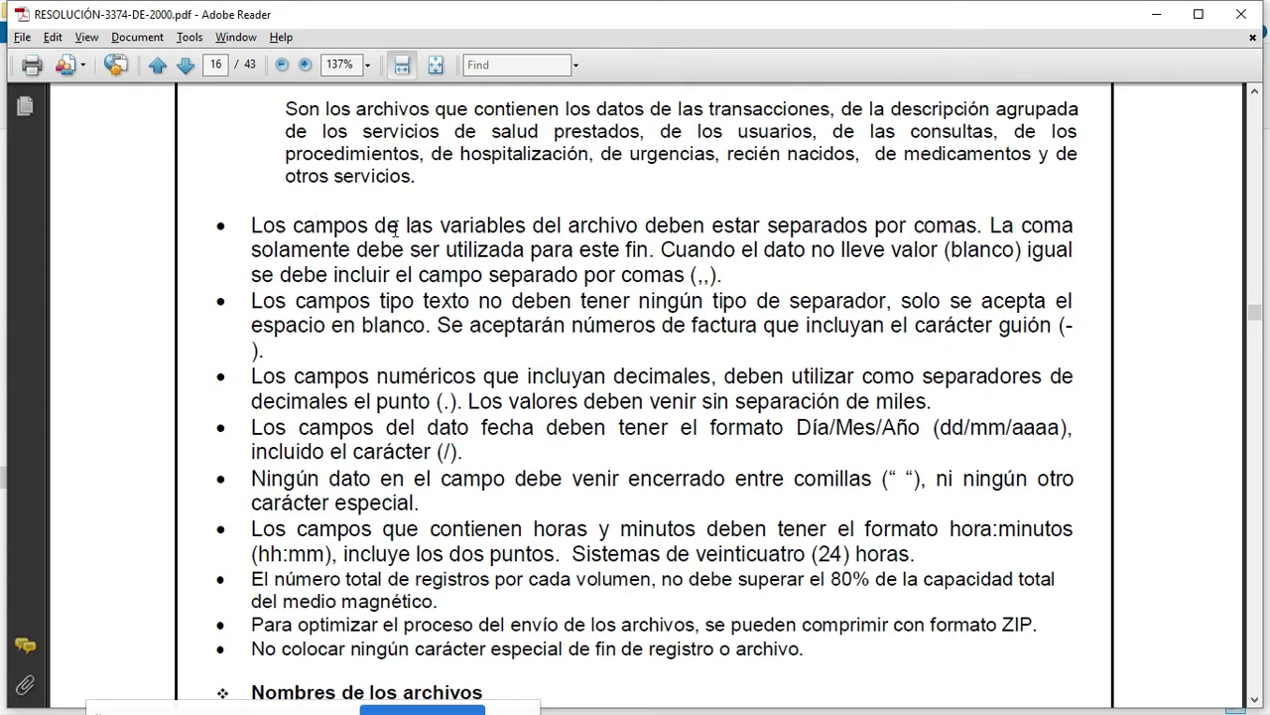
left_click_drag(737, 250, 383, 276)
left_click_drag(249, 225, 725, 277)
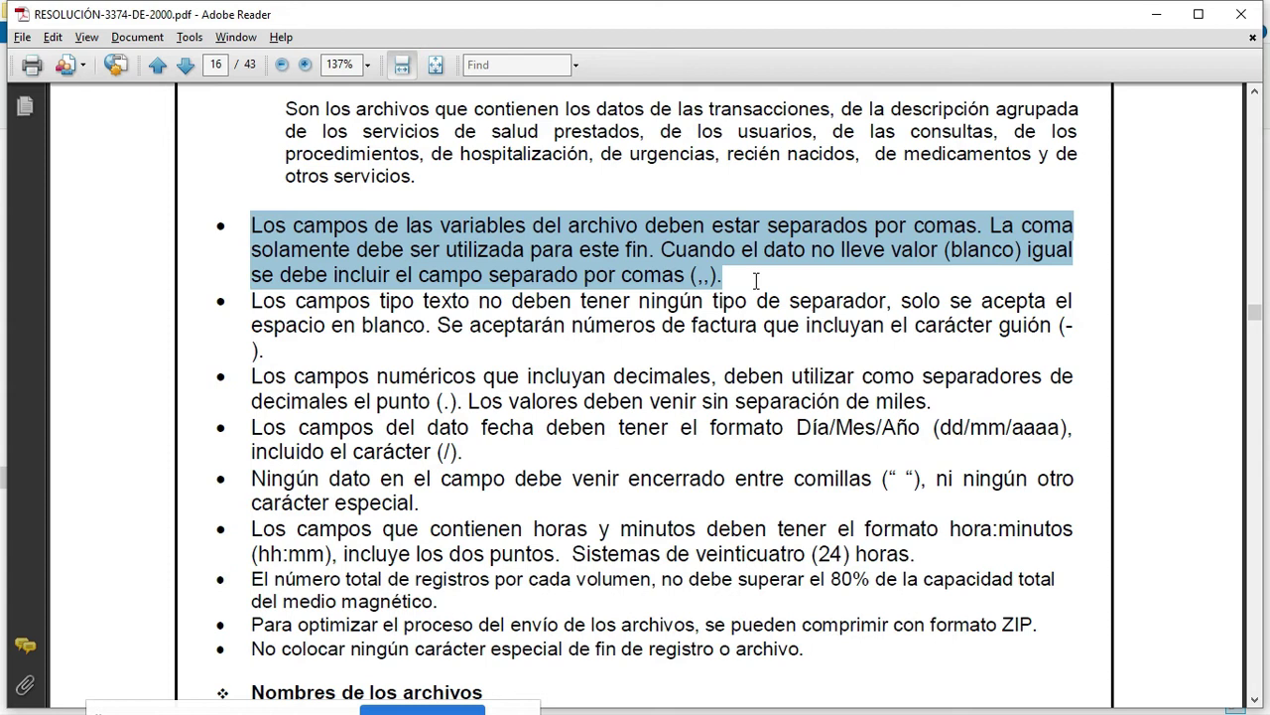
left_click(704, 274)
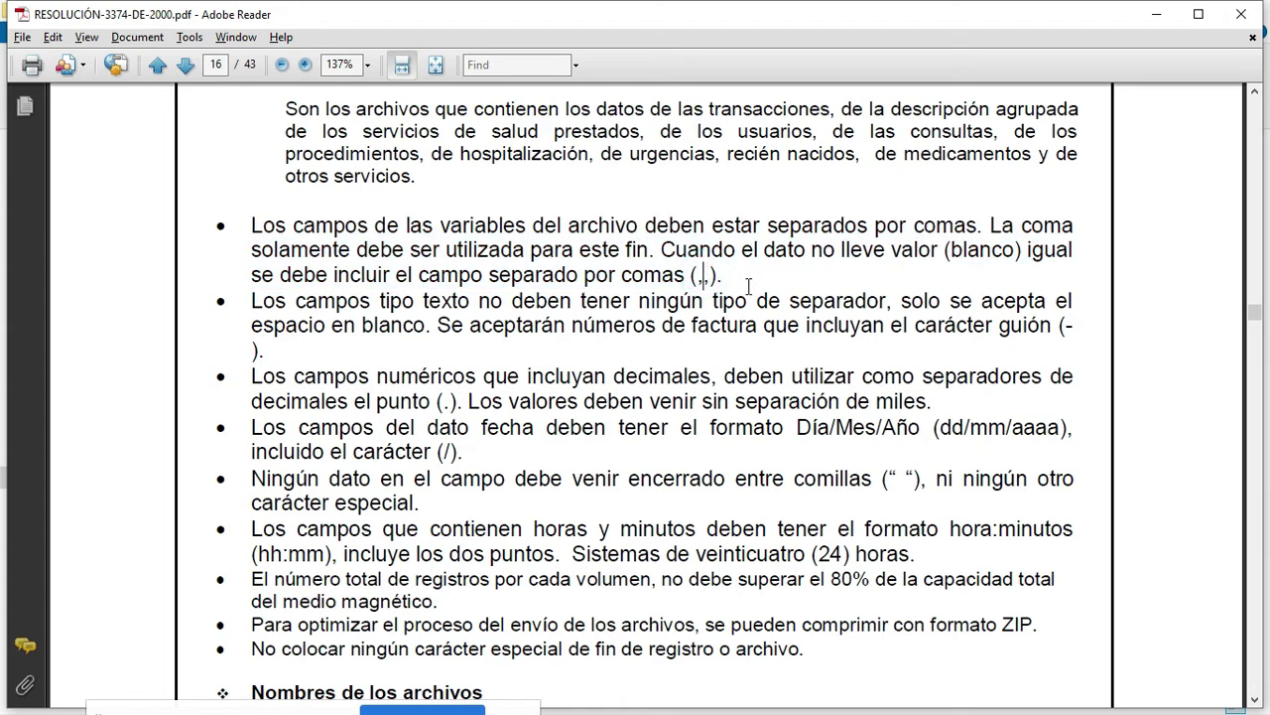
Review the remaining format rules and file naming section, then select the AD line in the list of file types
scroll(777, 250, "down", 2)
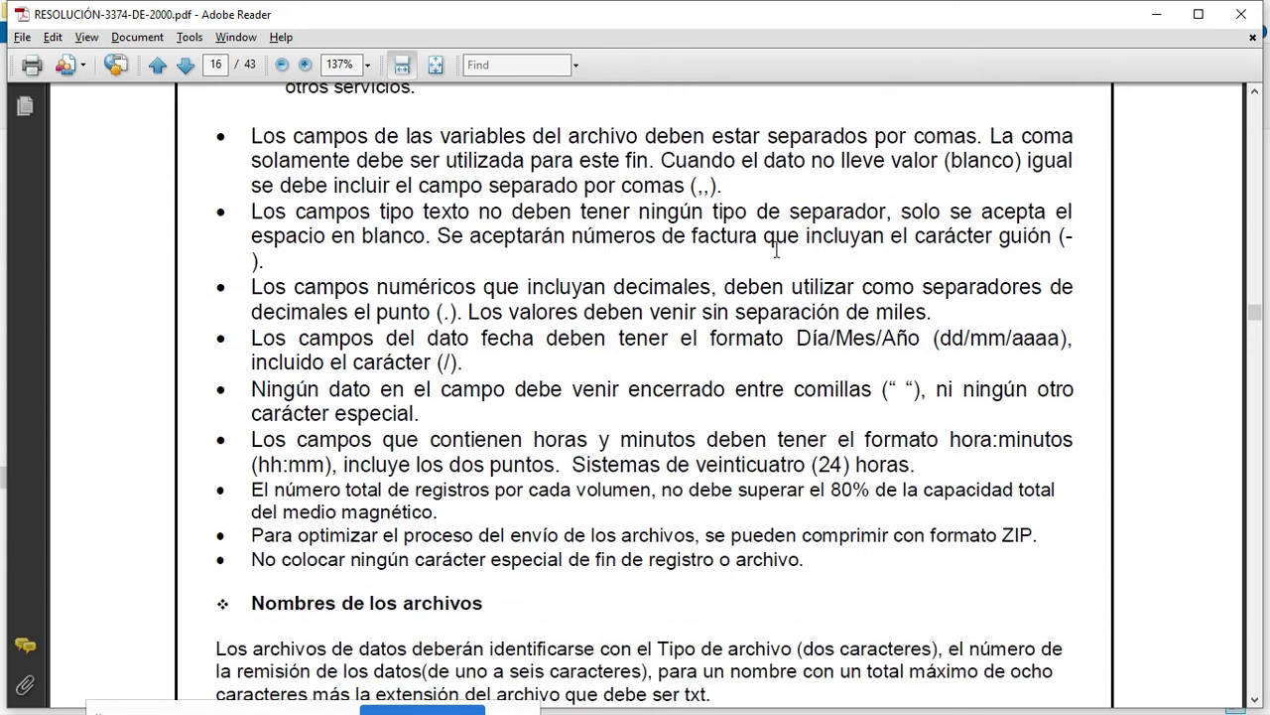
scroll(777, 250, "down", 1)
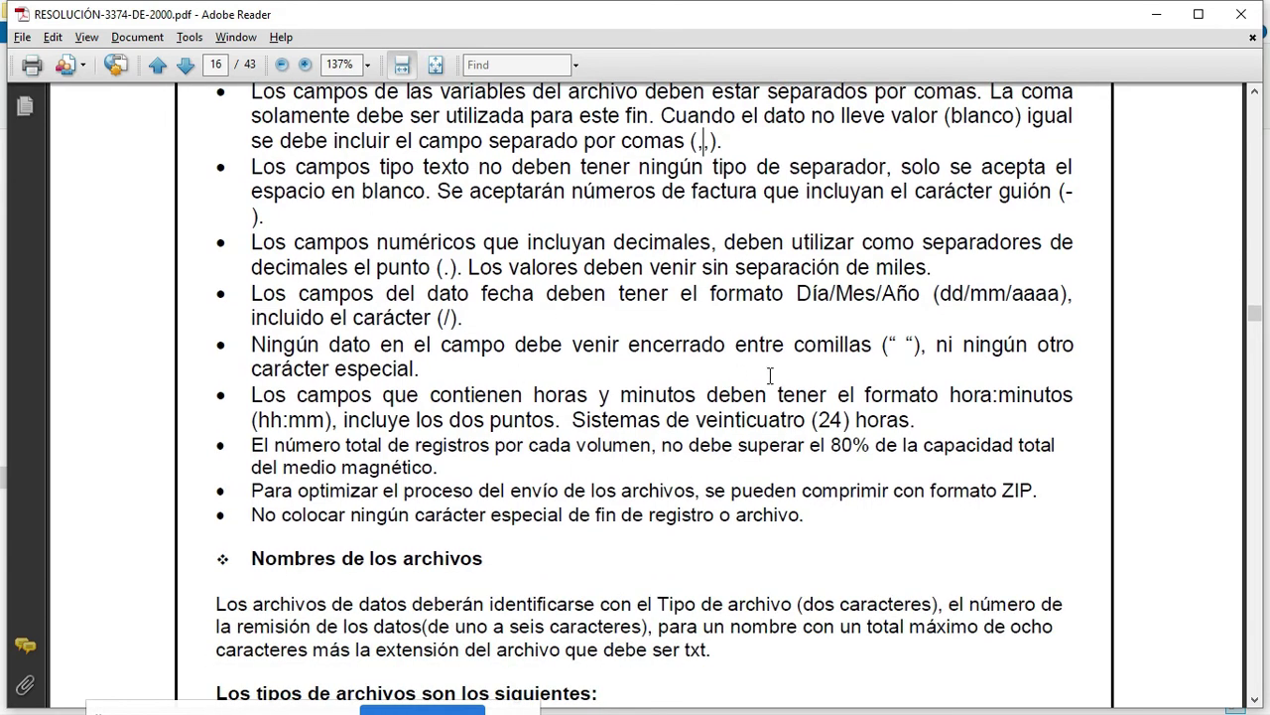
scroll(754, 373, "down", 2)
scroll(548, 361, "down", 4)
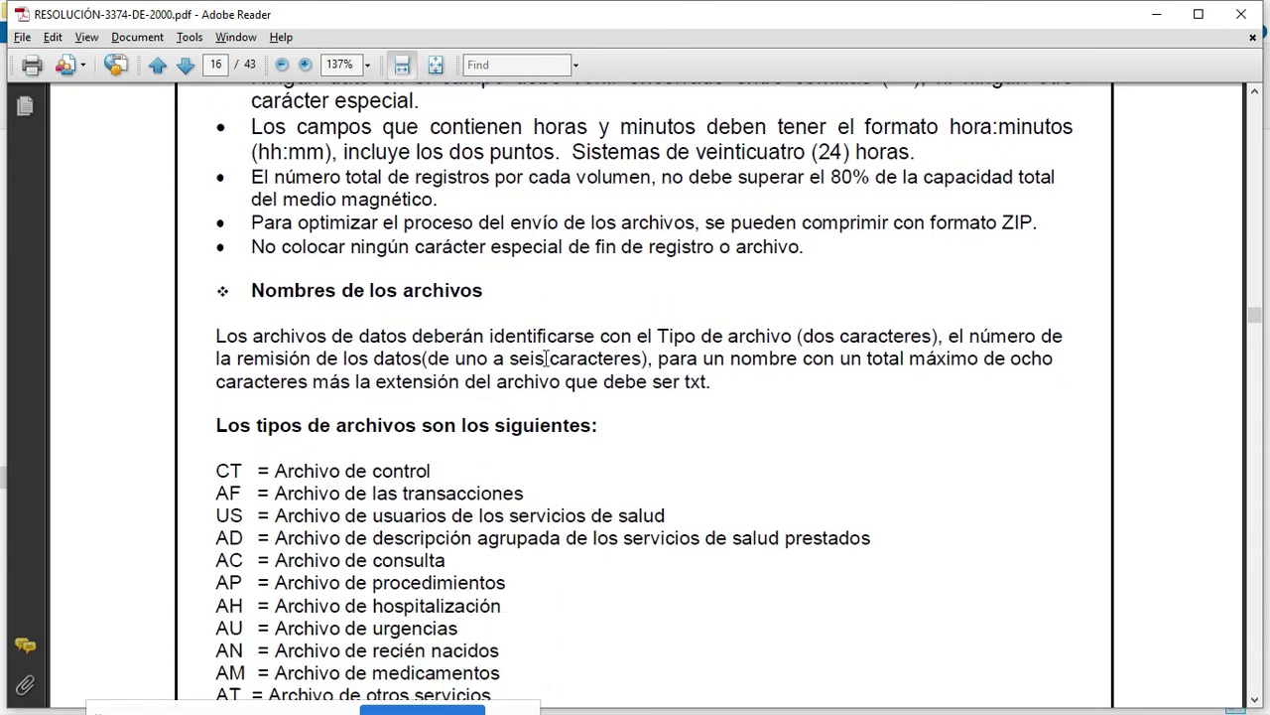
scroll(545, 359, "down", 2)
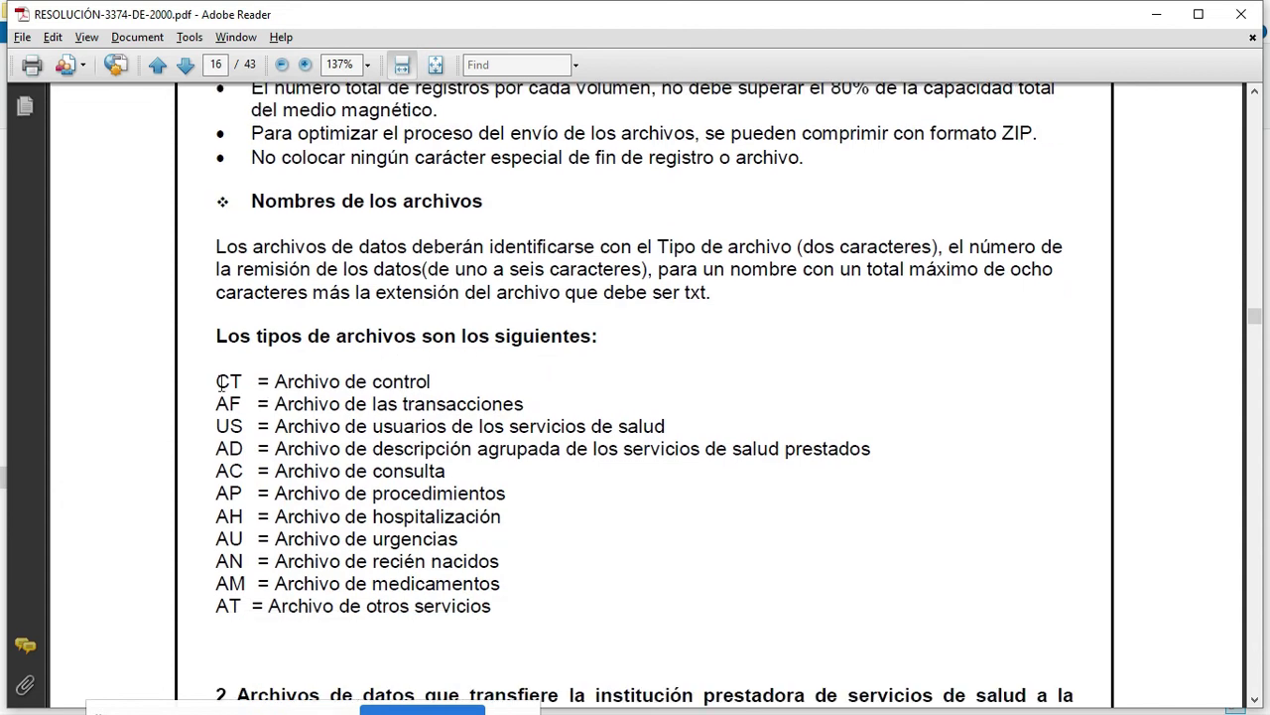
left_click_drag(214, 445, 836, 459)
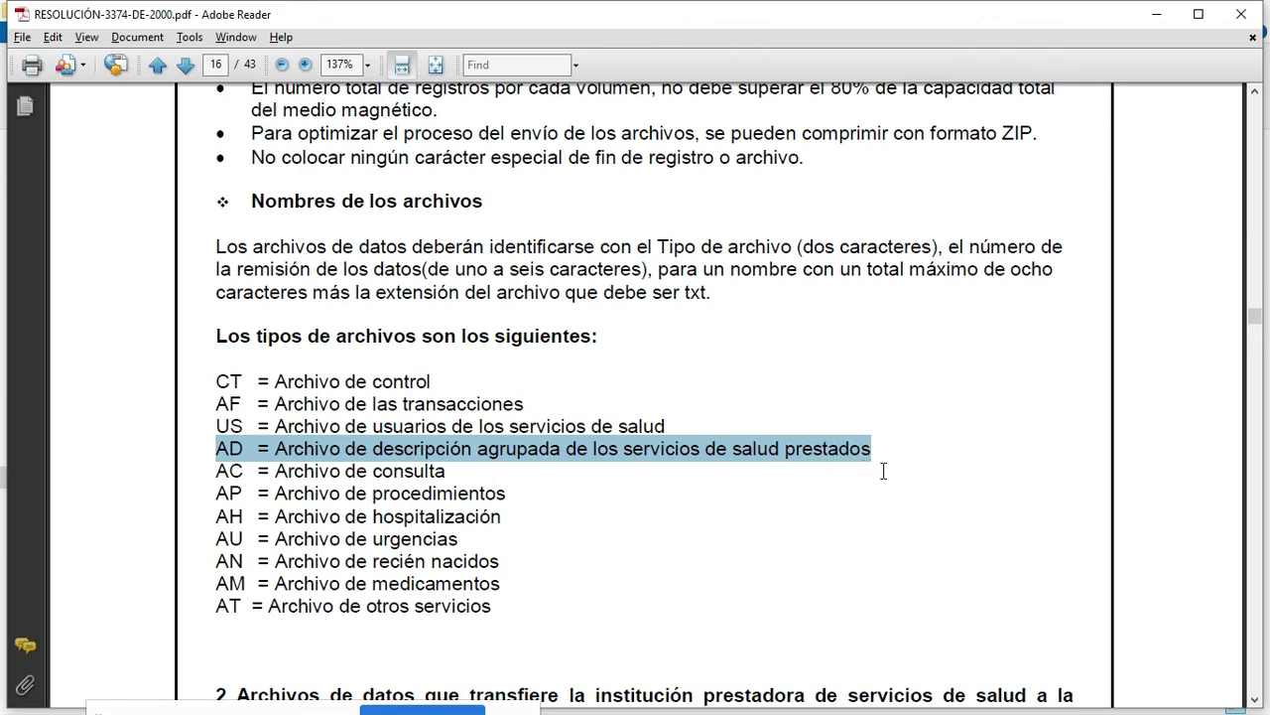
Go to section 2.1 and select its heading "Registro de datos para el archivo de control"
scroll(889, 465, "down", 3)
scroll(898, 482, "down", 2)
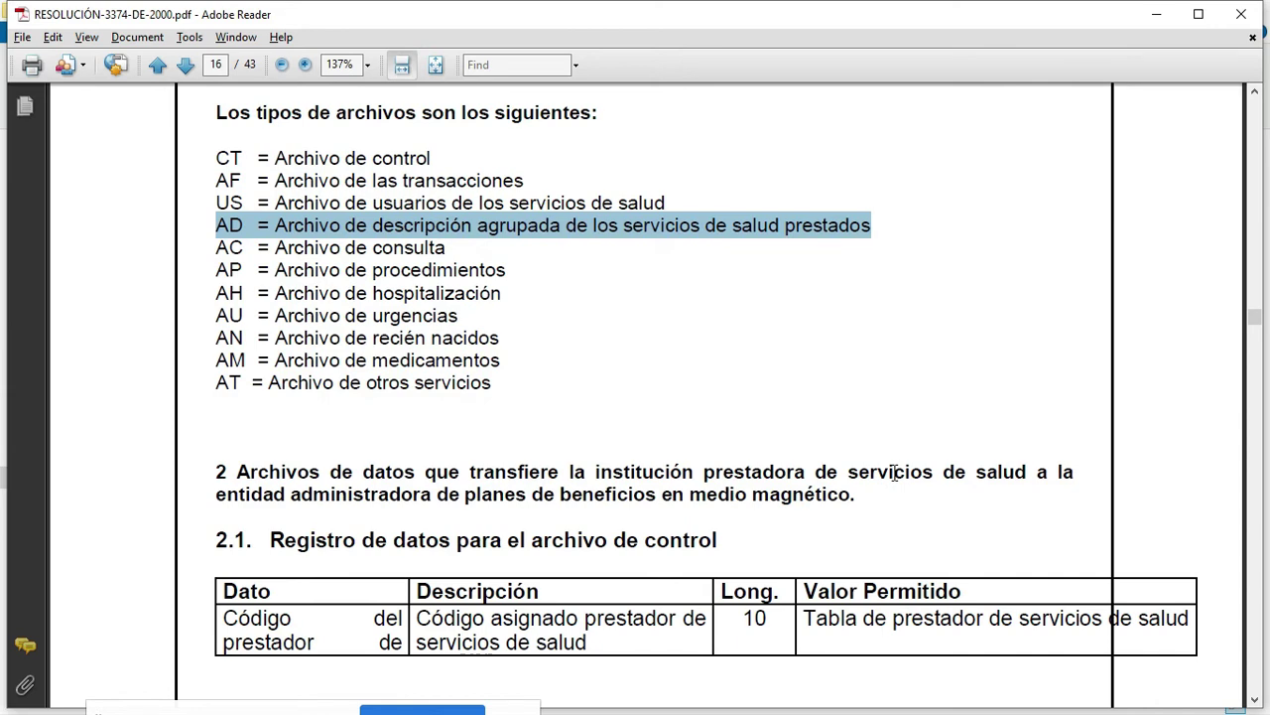
scroll(895, 466, "down", 5)
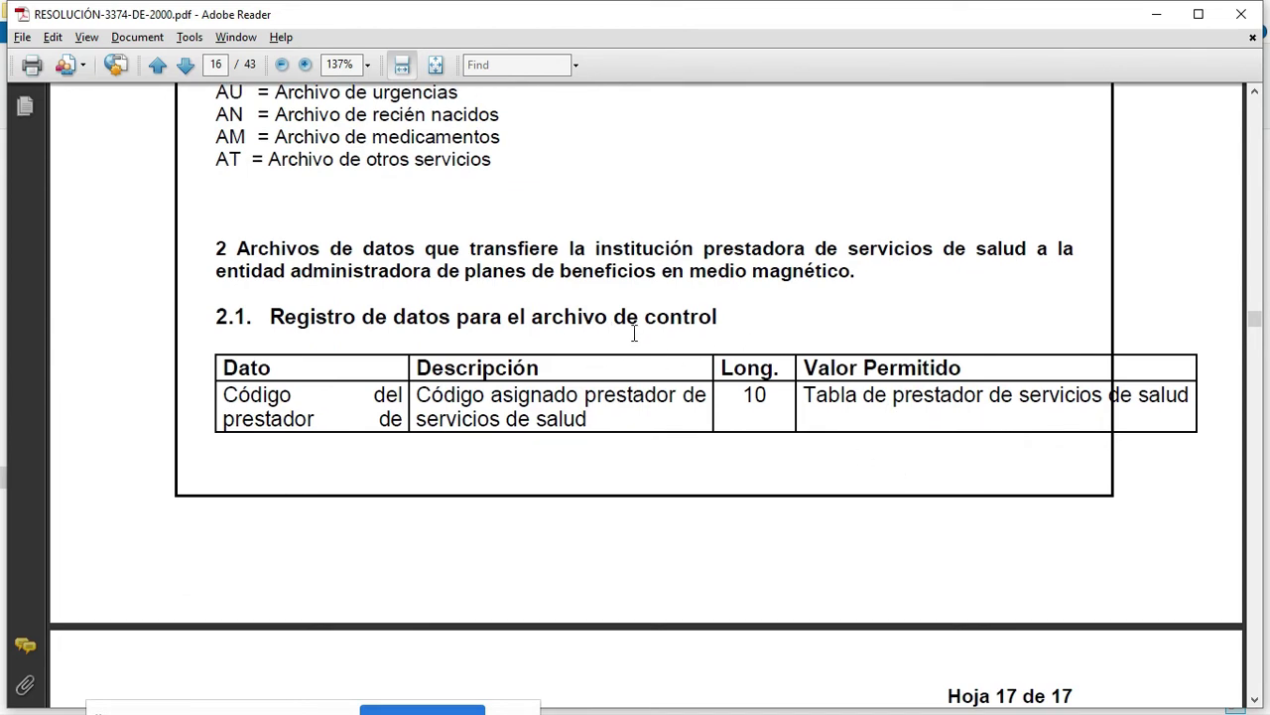
scroll(634, 333, "down", 2)
left_click_drag(270, 229, 716, 229)
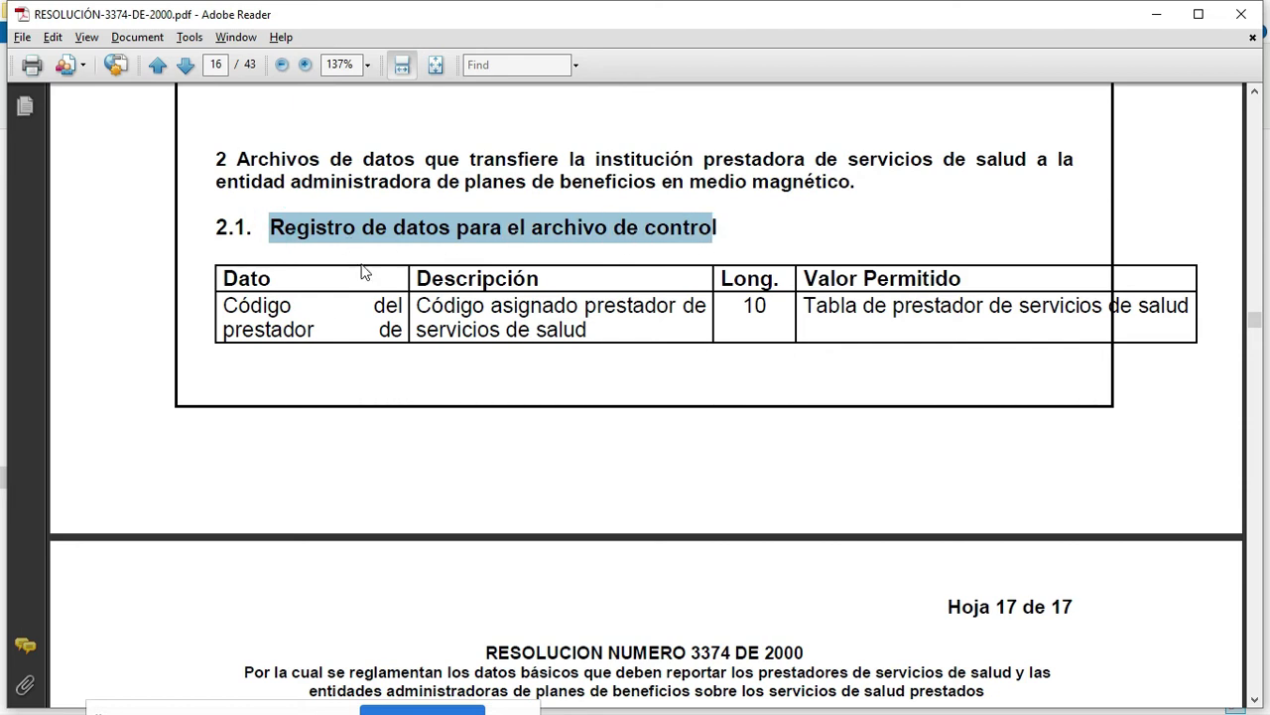
Examine the control file's data table across pages 16 and 17, from the provider code to Total de registros
scroll(326, 340, "down", 1)
scroll(312, 286, "down", 2)
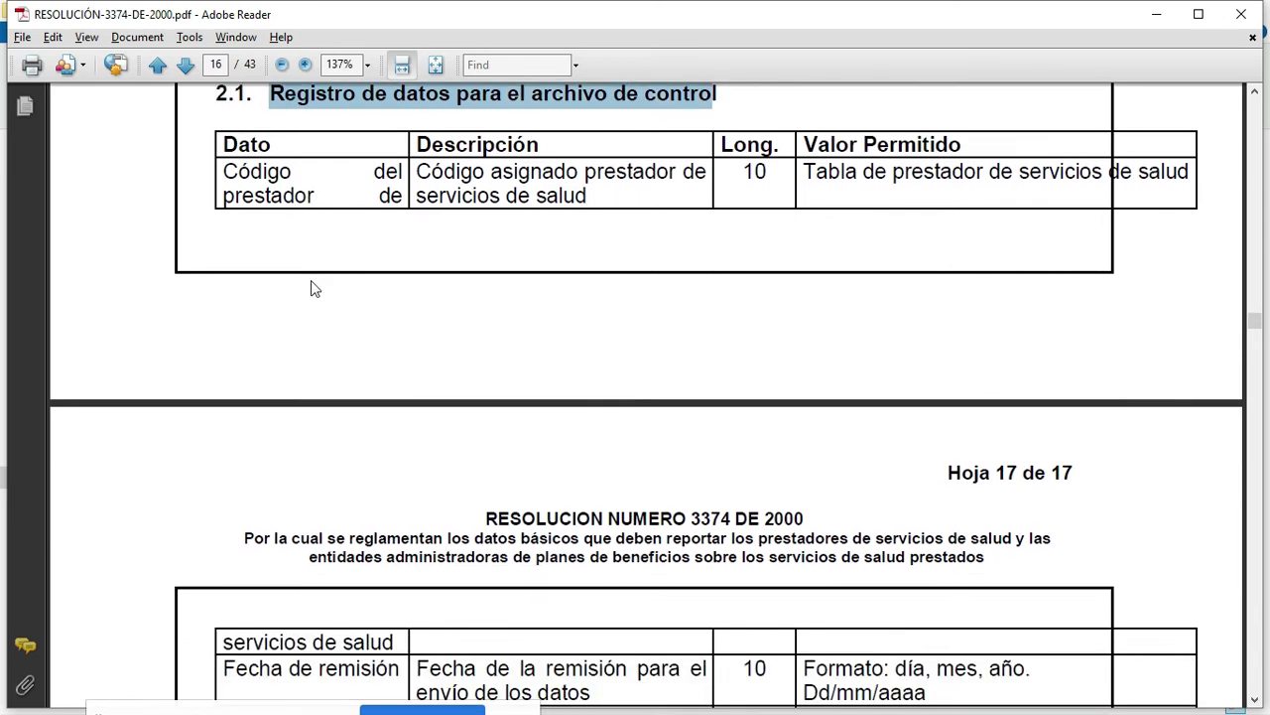
scroll(311, 283, "down", 7)
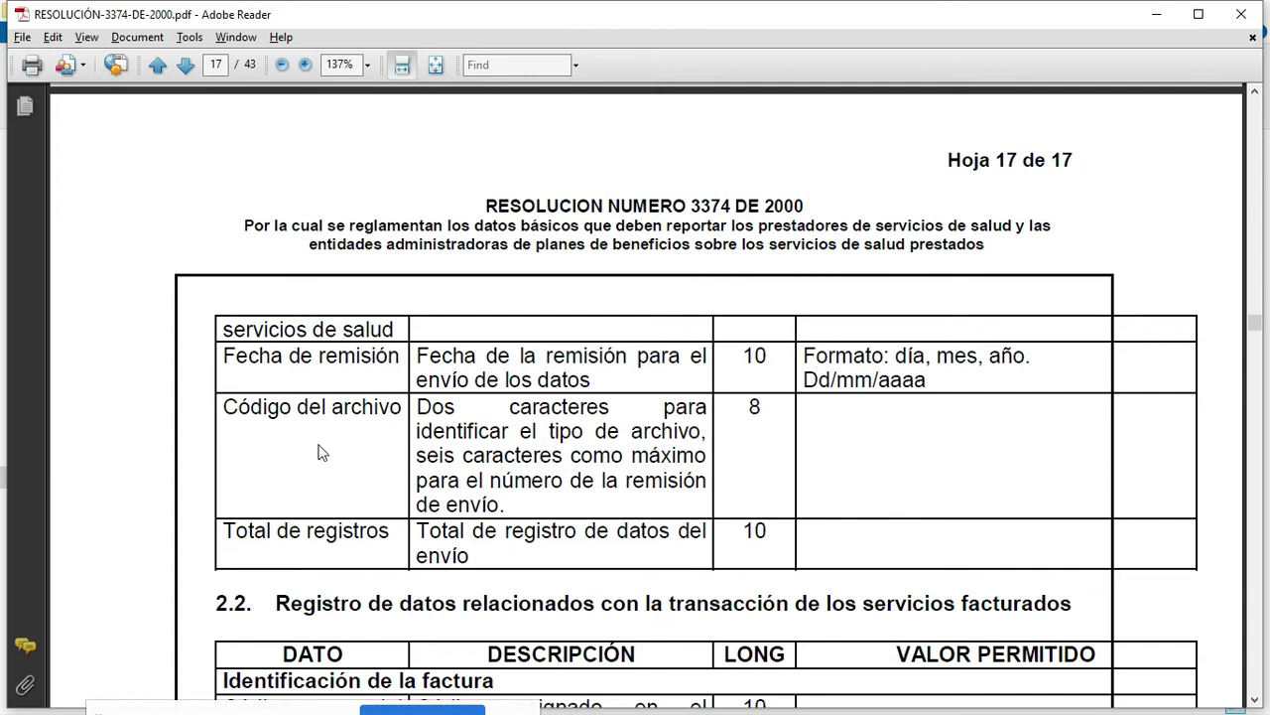
scroll(486, 450, "up", 10)
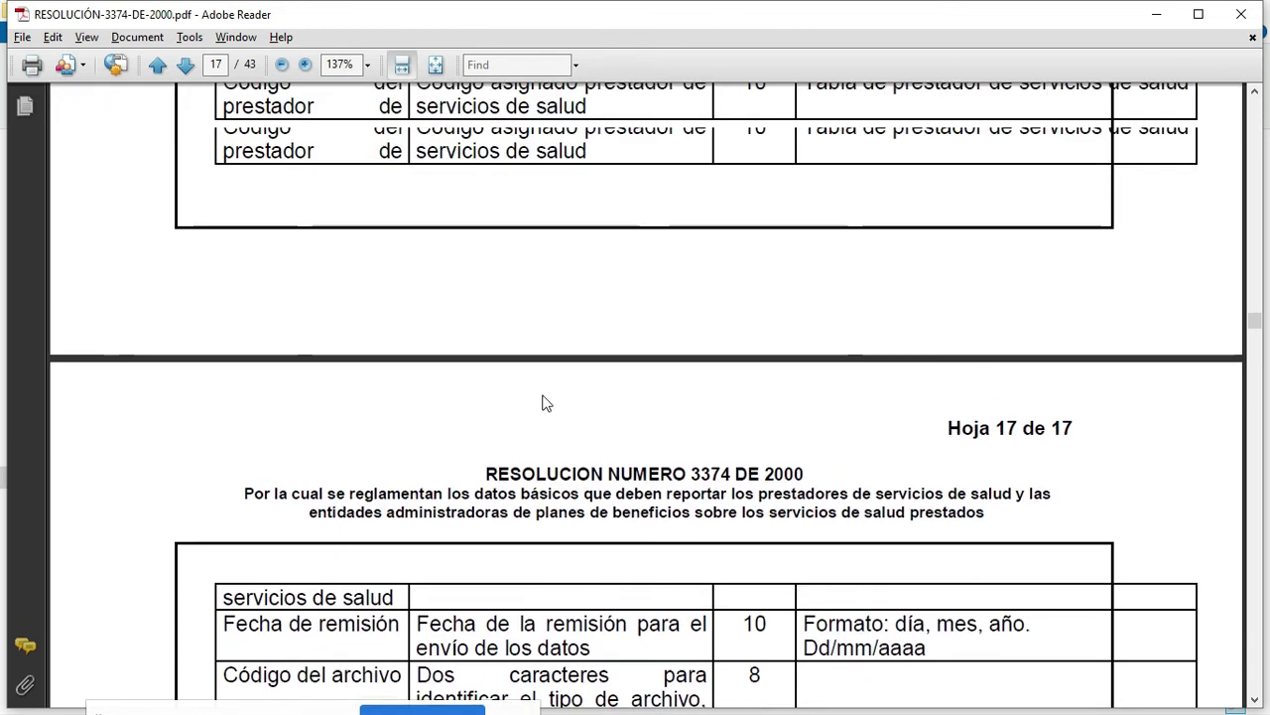
scroll(430, 343, "down", 4)
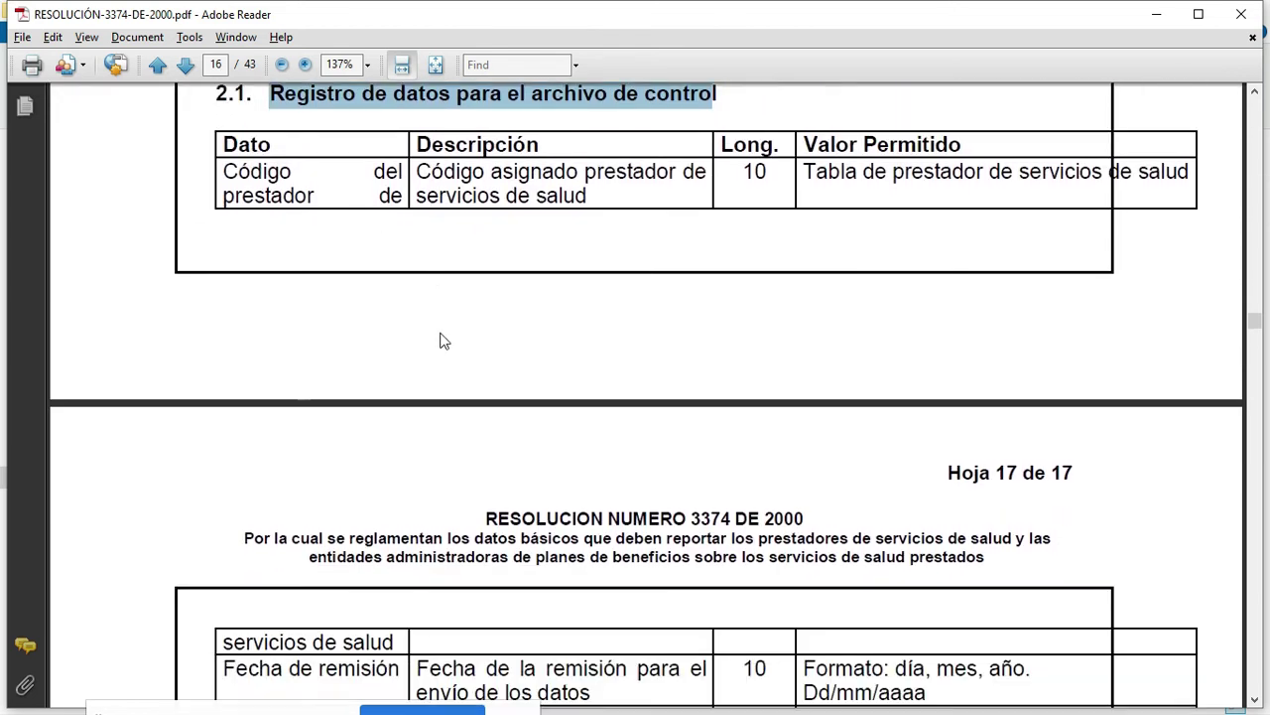
scroll(440, 340, "up", 2)
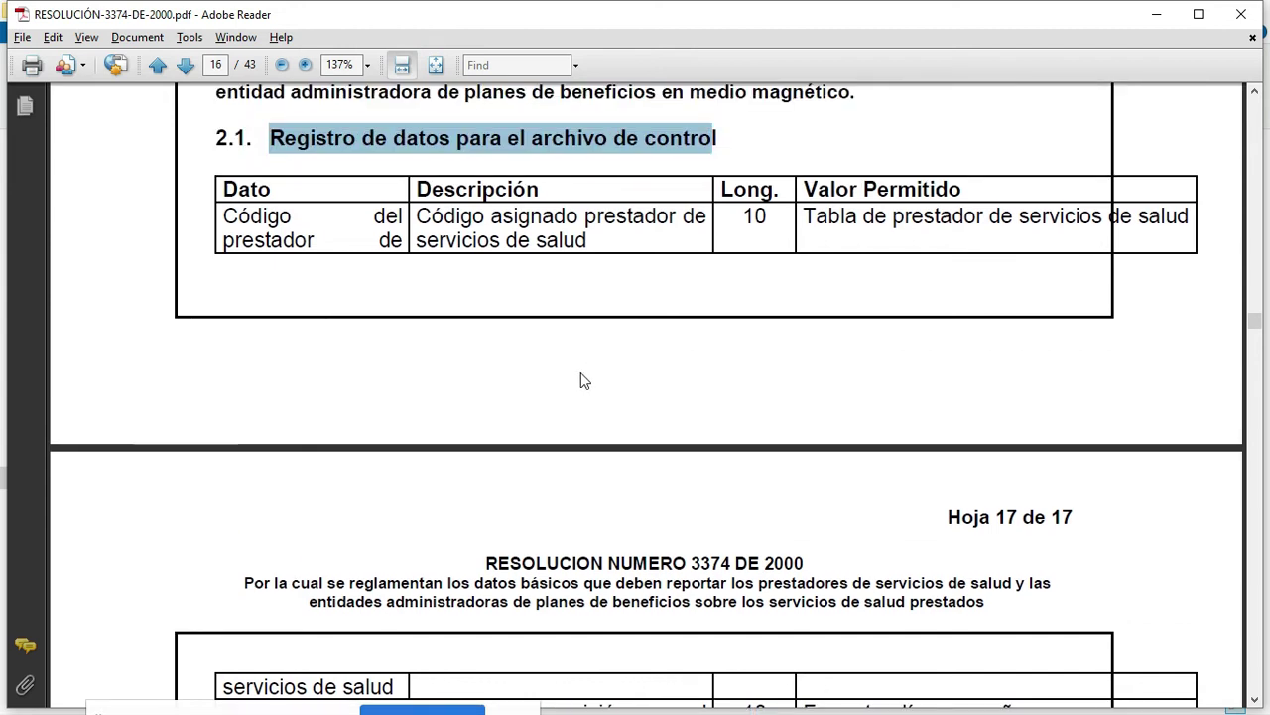
Switch to File Explorer, open Plantilla RIPS Encabezados Vacia.xlsx in Excel and display its CT sheet
key("alt+Tab")
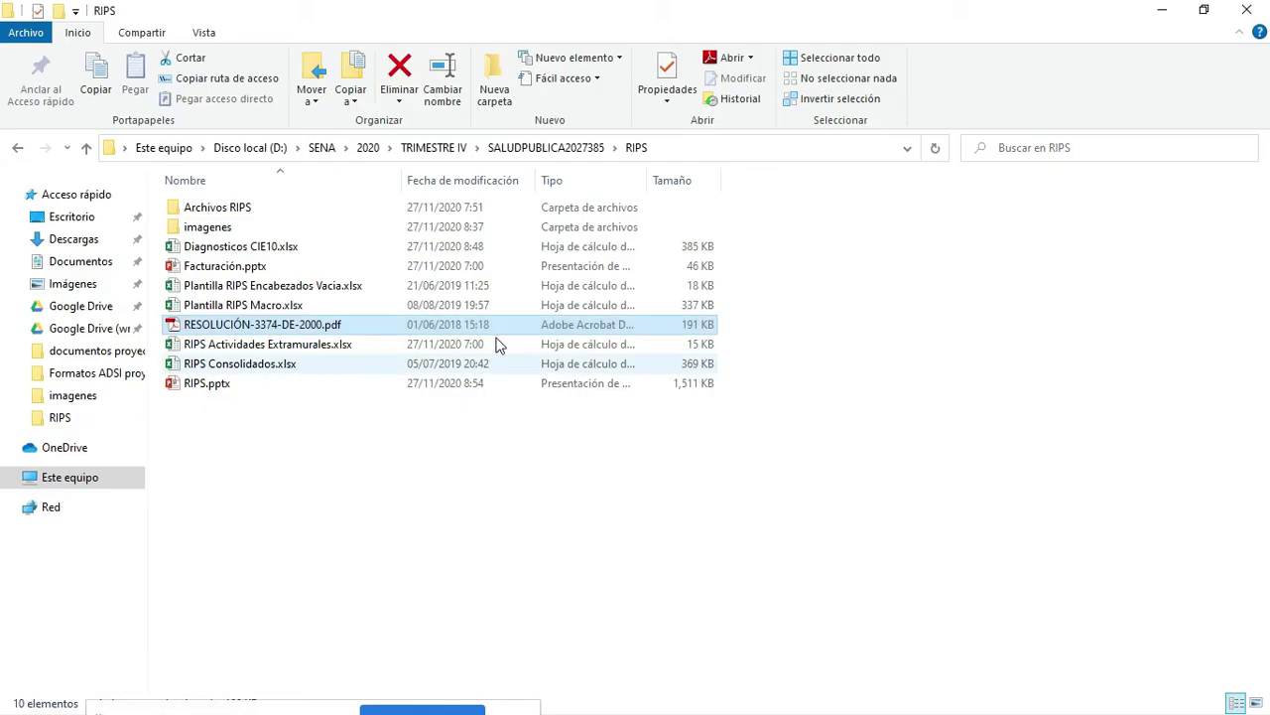
double_click(269, 291)
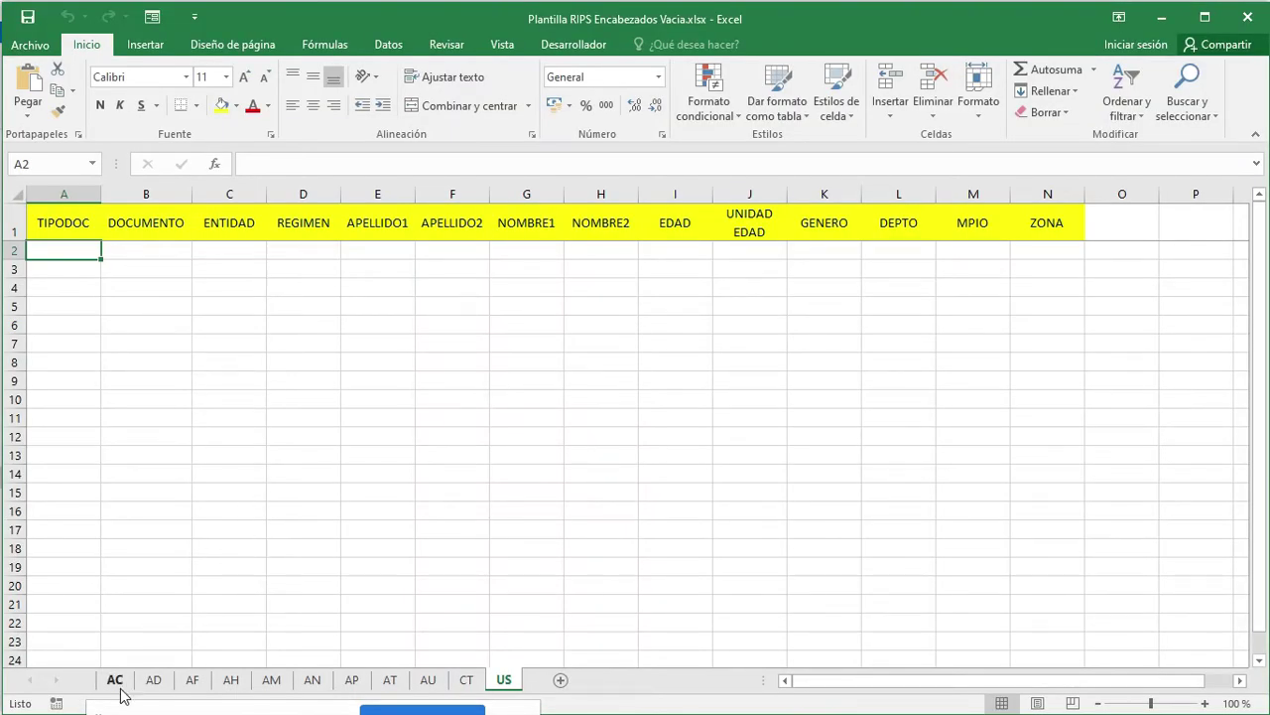
left_click(466, 682)
Go through the CT sheet's header cells one by one, from CODIGO DEL PRESTADOR in A1 to TOTAL DE REGISTROS in D1
left_click(71, 288)
left_click(76, 239)
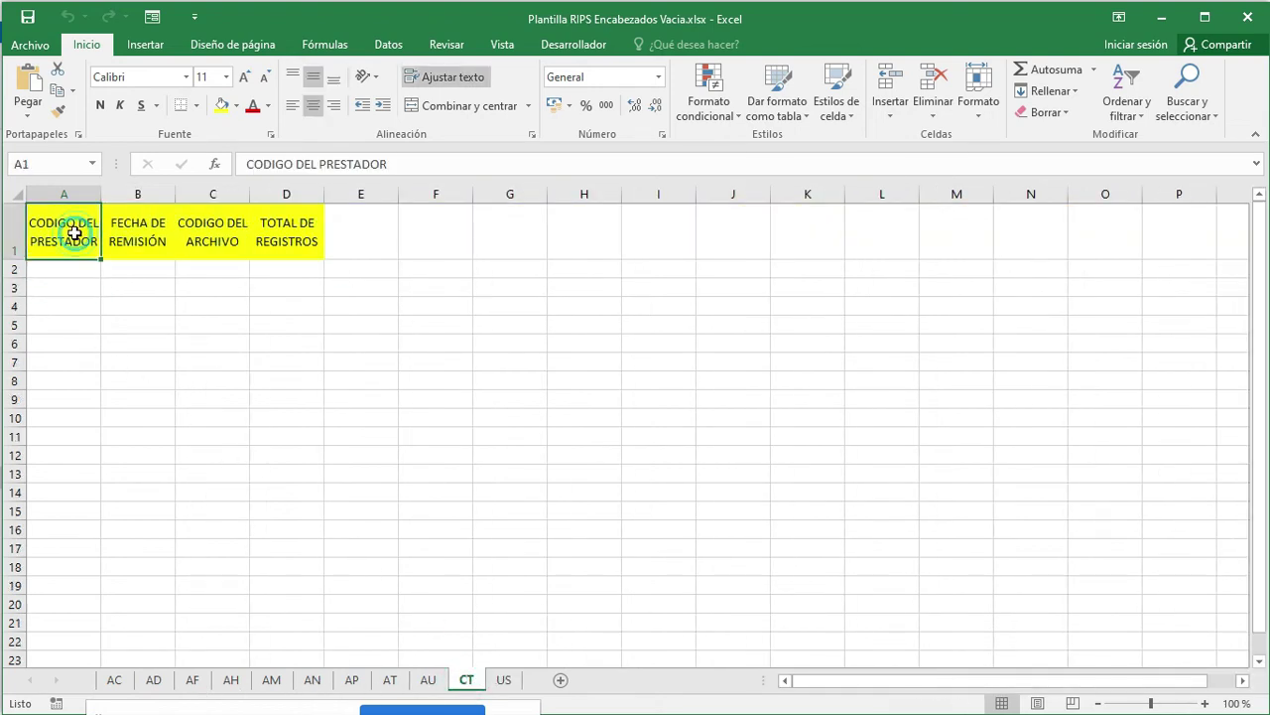
left_click(121, 246)
left_click(199, 239)
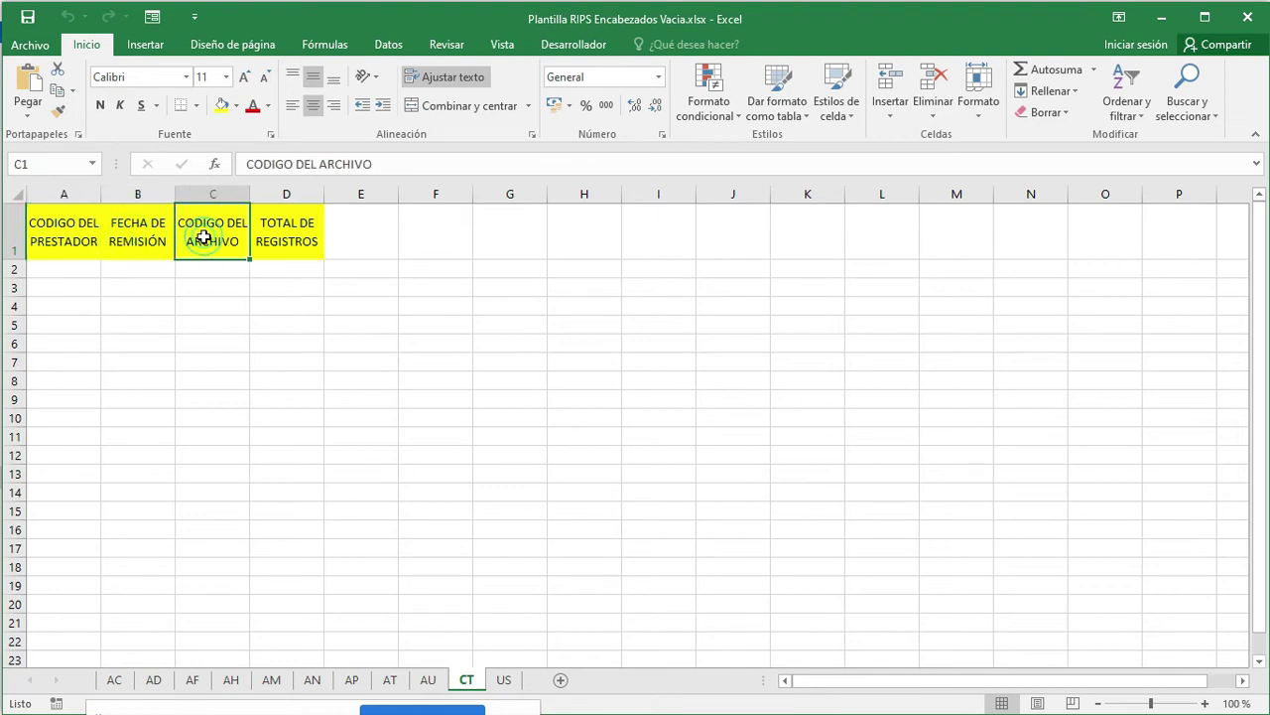
left_click(287, 238)
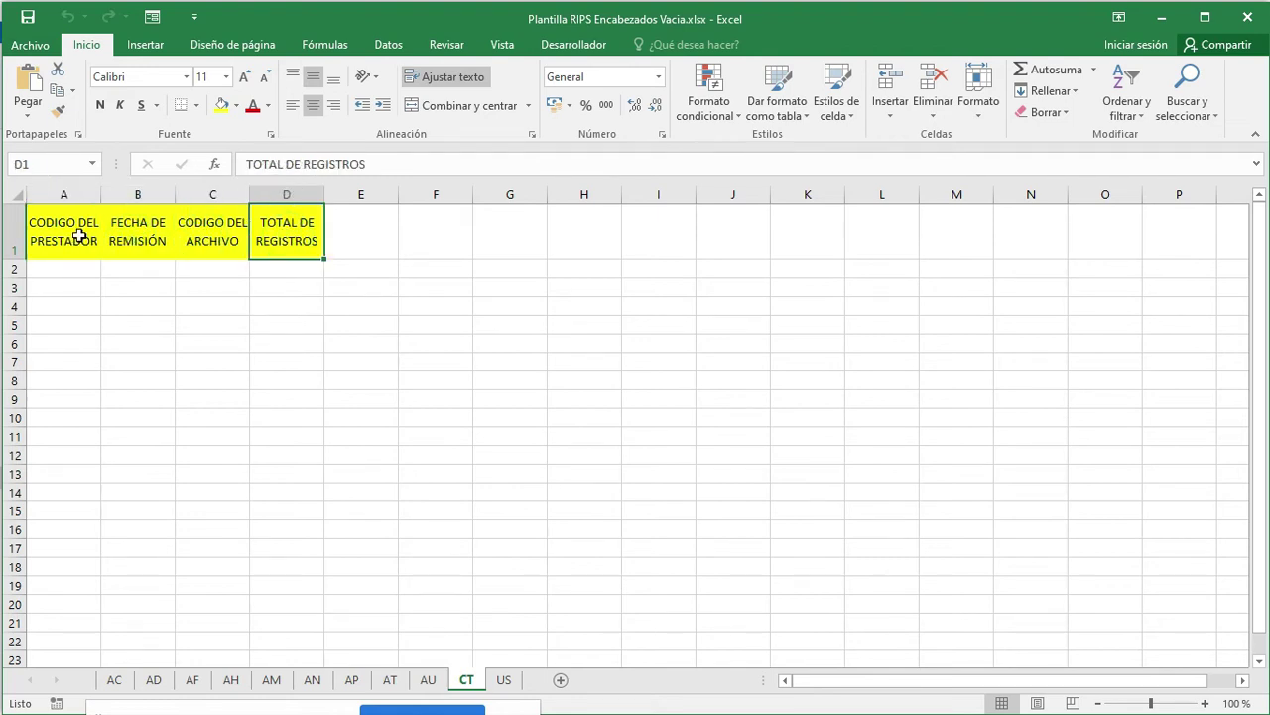
Switch to File Explorer, enter the Archivos RIPS folder and open CT042019.TXT in Notepad
key("alt+Tab")
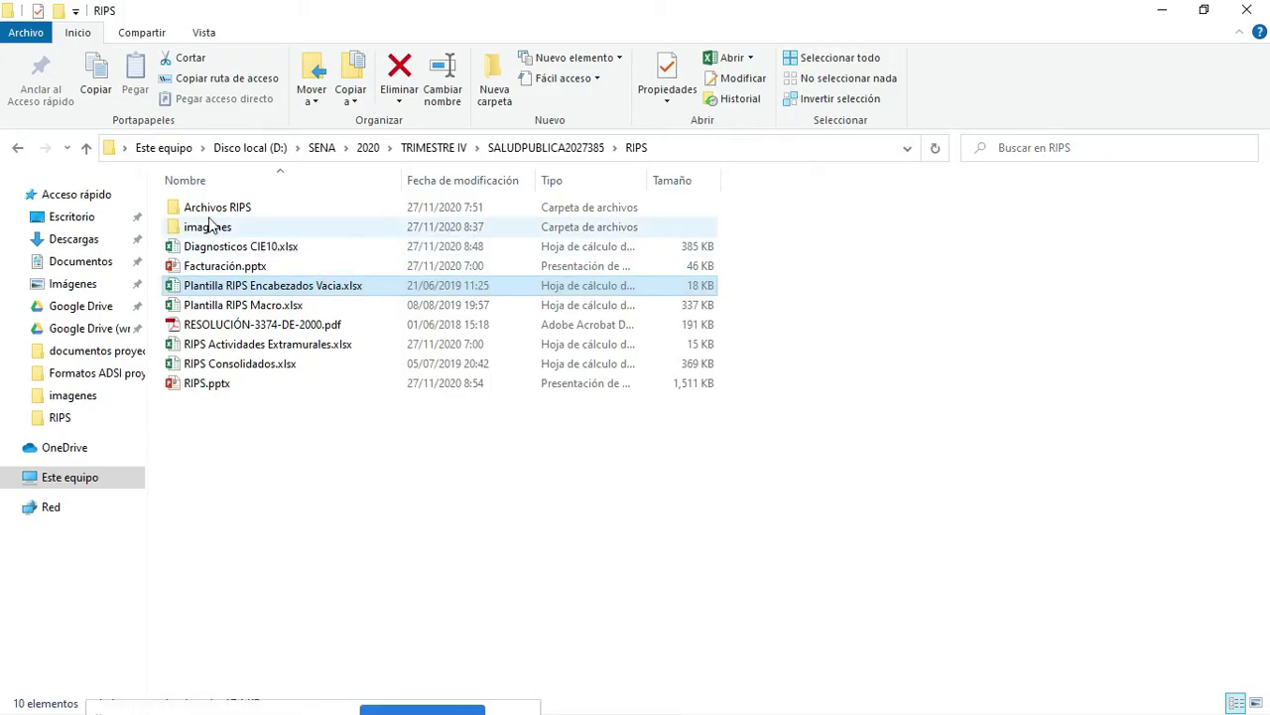
double_click(212, 208)
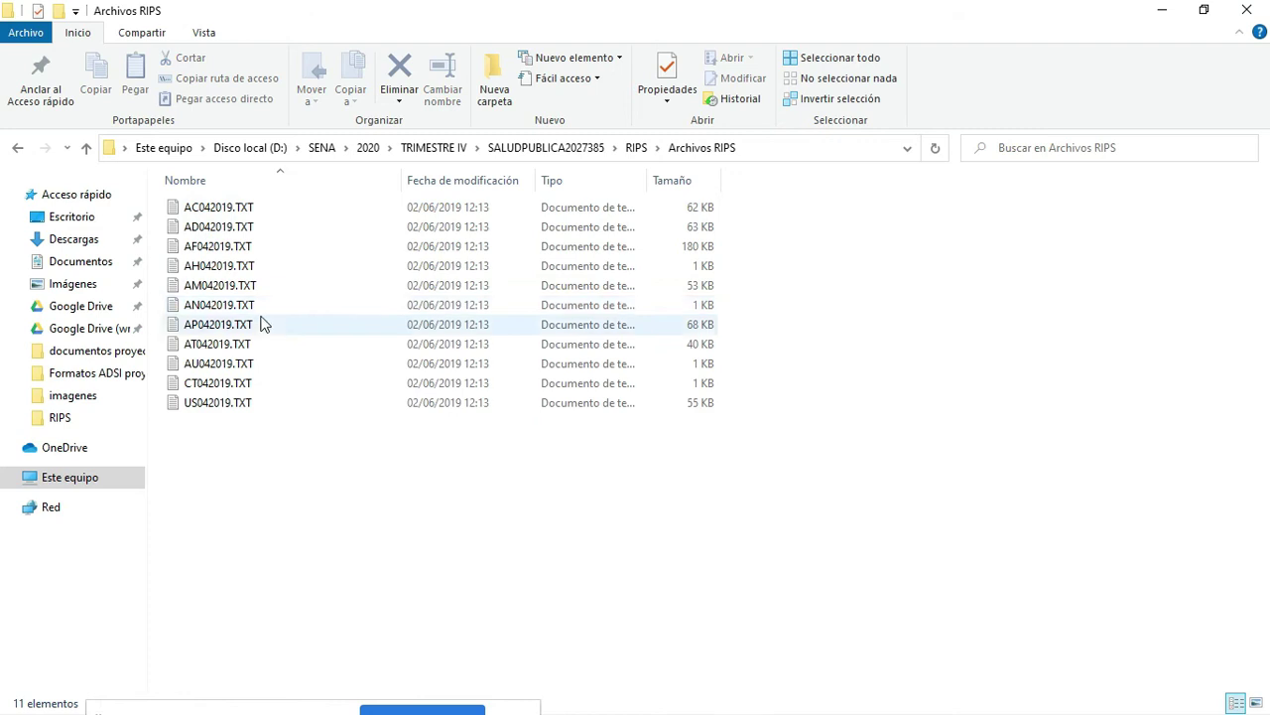
left_click(199, 387)
double_click(199, 387)
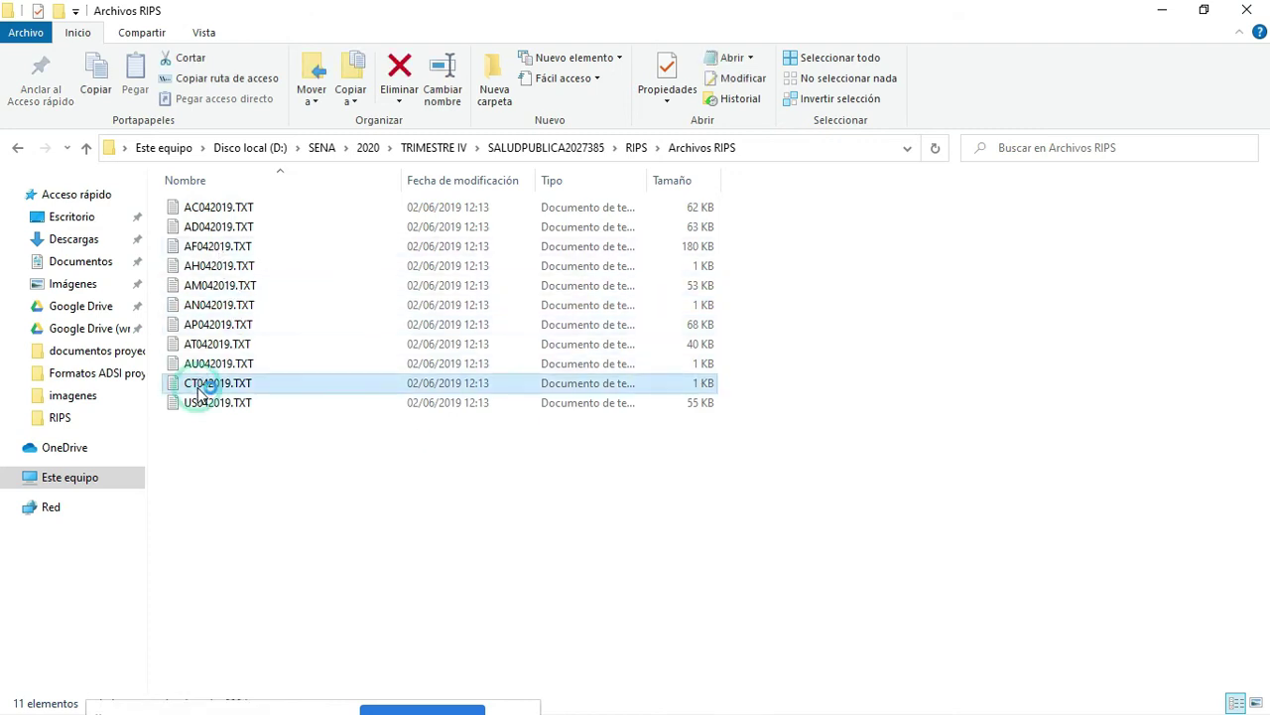
Examine the first control record field by field, from provider code to record total, including the separating commas
left_click_drag(121, 222, 9, 223)
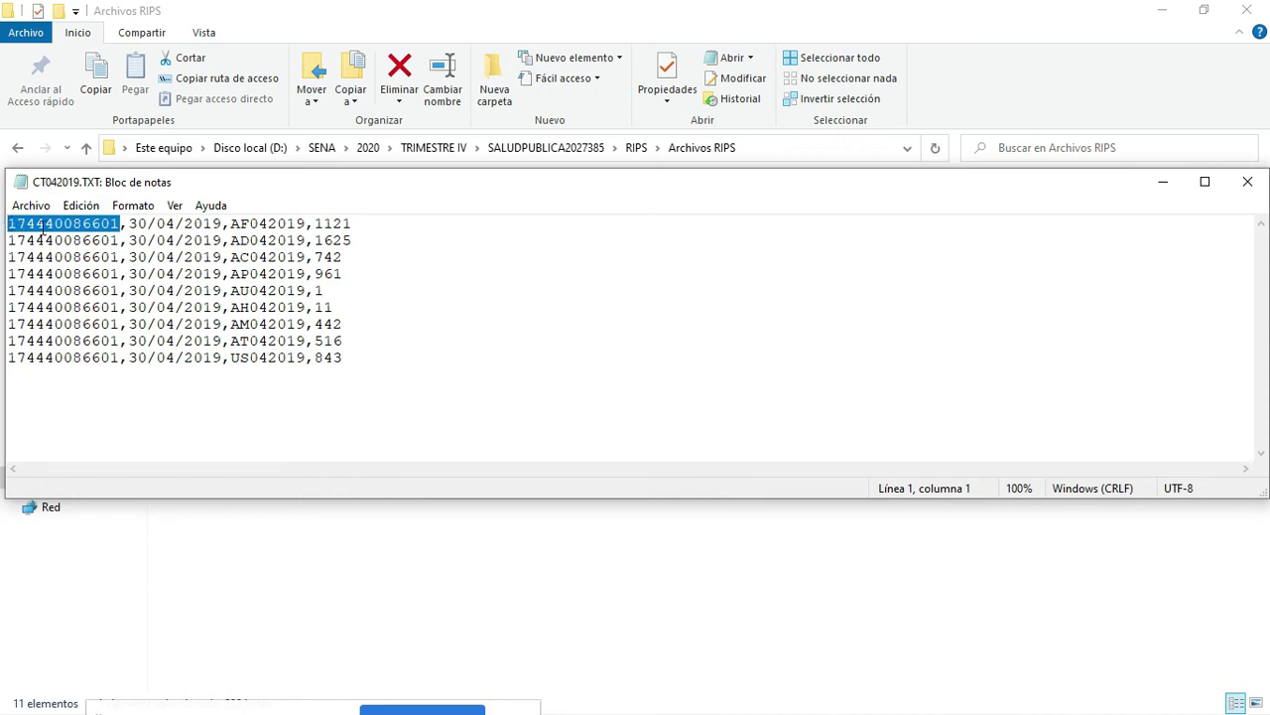
left_click_drag(130, 222, 354, 221)
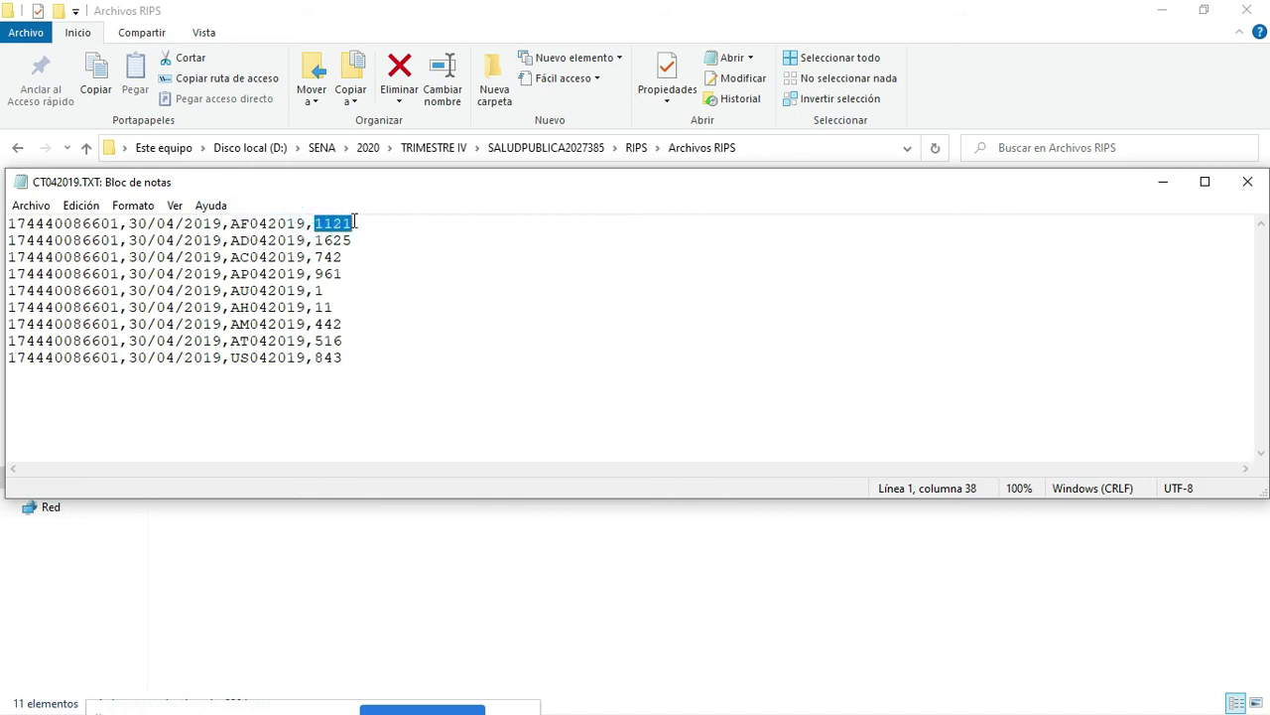
left_click(125, 225)
key("Left")
key("Left")
key("Left")
key("Right")
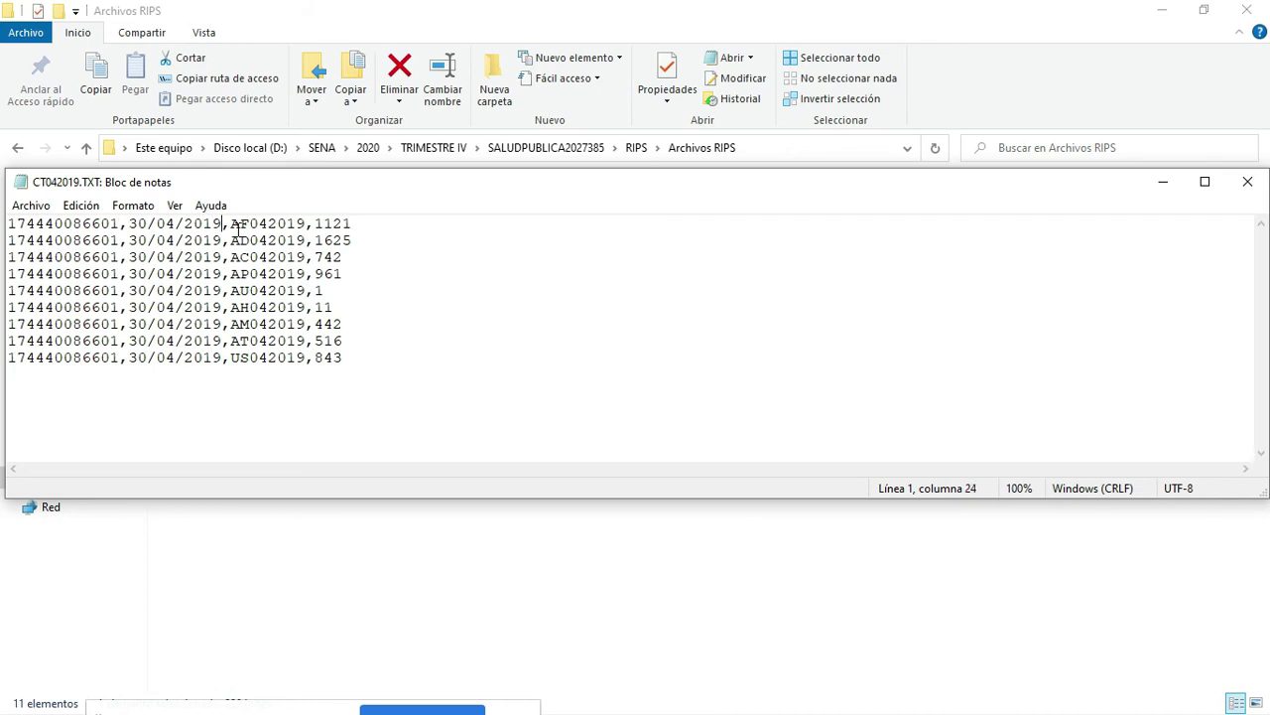
key("shift+Right")
key("shift+Right")
key("shift+Right")
key("shift+Right")
key("shift+Right")
key("shift+Right")
key("Right")
key("shift+Right")
key("shift+Right")
key("shift+Right")
key("shift+Right")
key("Right")
Highlight the file code and the record total in the second line's AD record, then clear the selection
left_click(307, 240)
left_click_drag(307, 241, 235, 236)
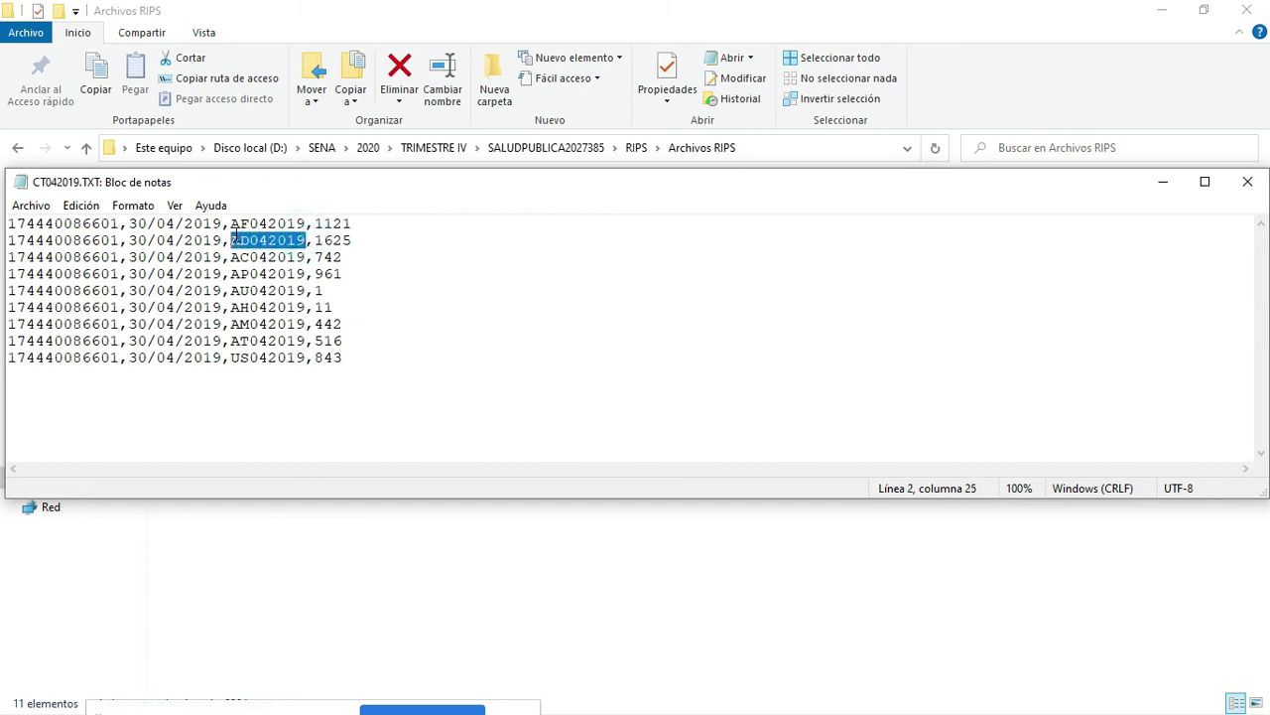
left_click_drag(350, 240, 315, 240)
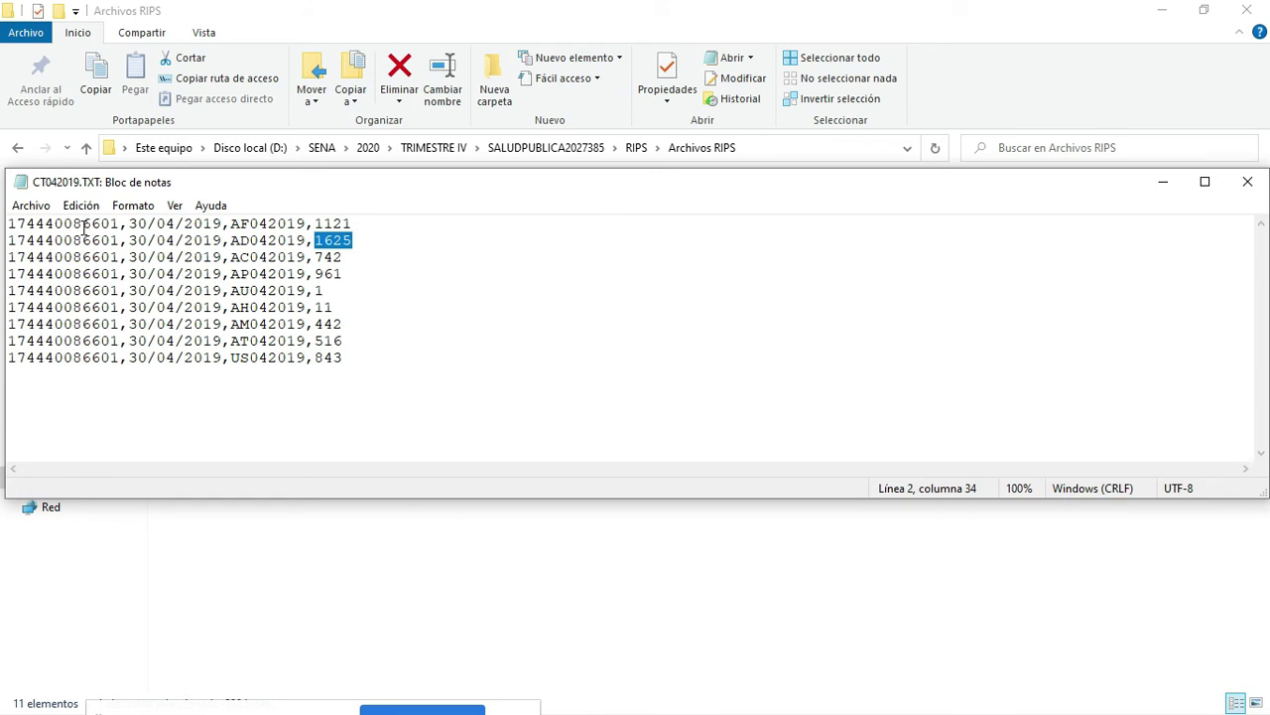
left_click(533, 311)
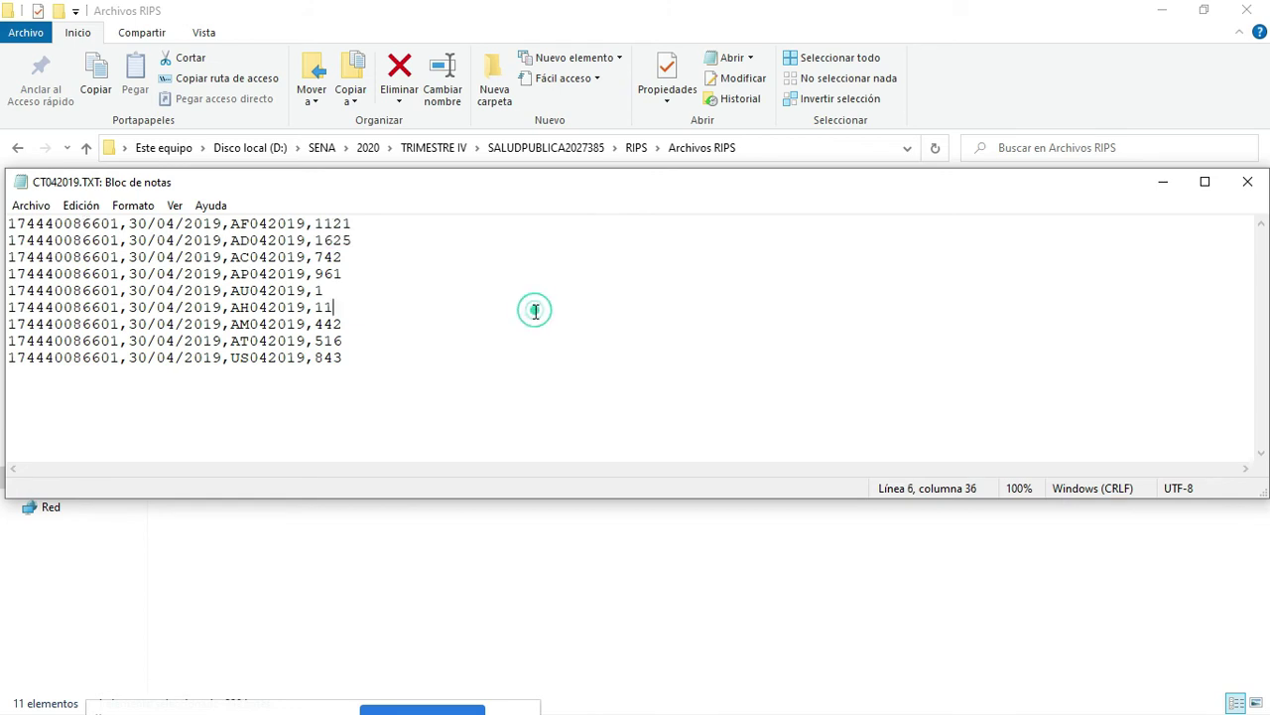
Switch to the resolution PDF in Adobe Reader and review section 2.1's control file fields down to Total de registros
key("alt+Tab")
key("alt+Tab")
key("alt+Tab")
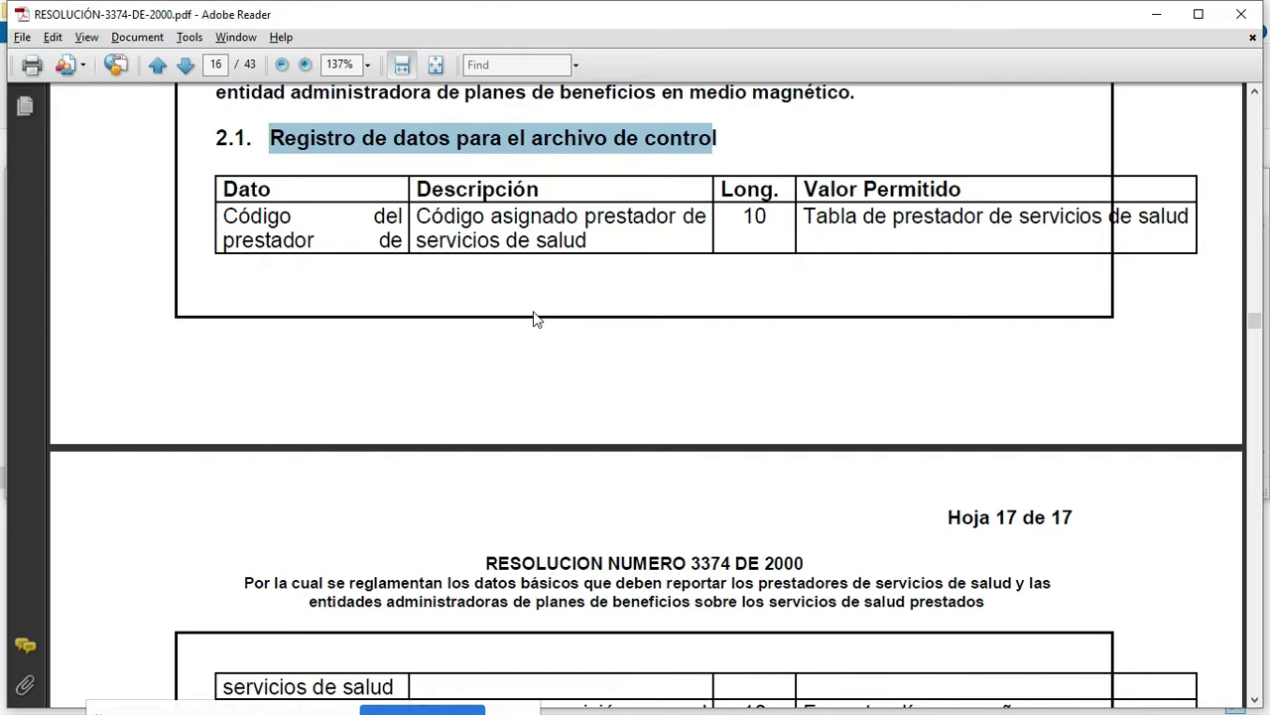
scroll(299, 298, "up", 1)
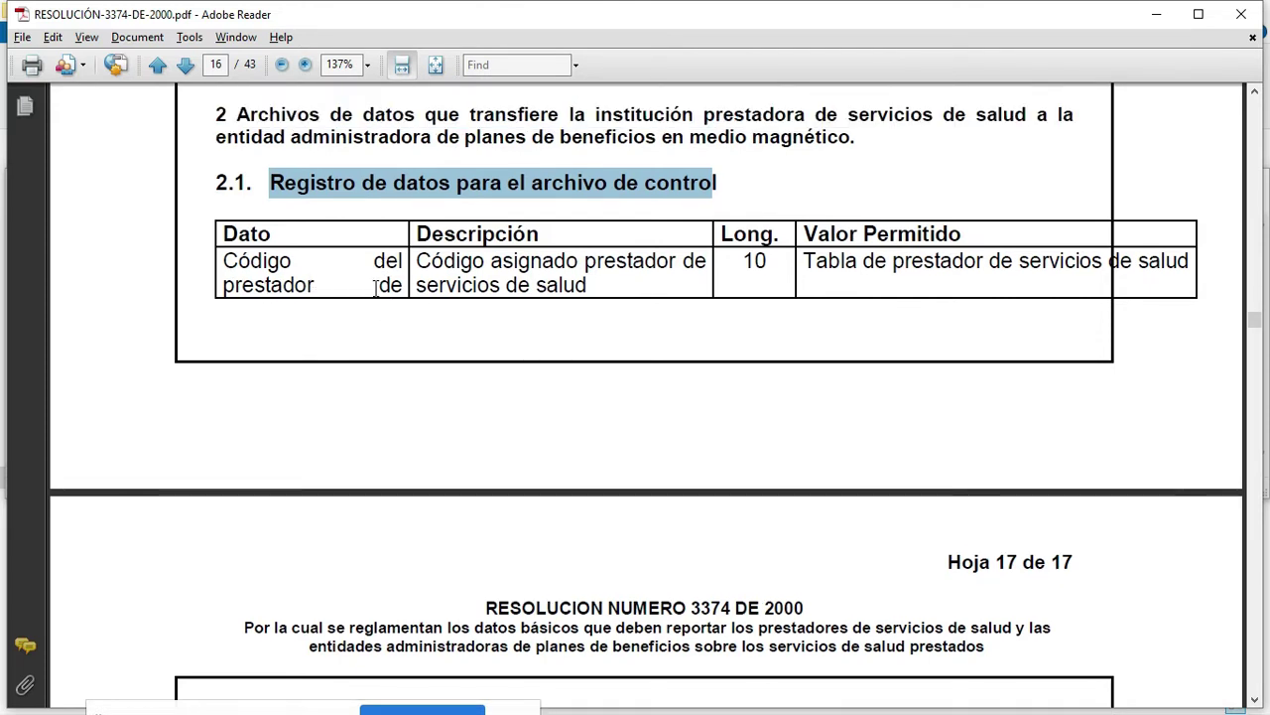
scroll(377, 295, "down", 5)
left_click(268, 500)
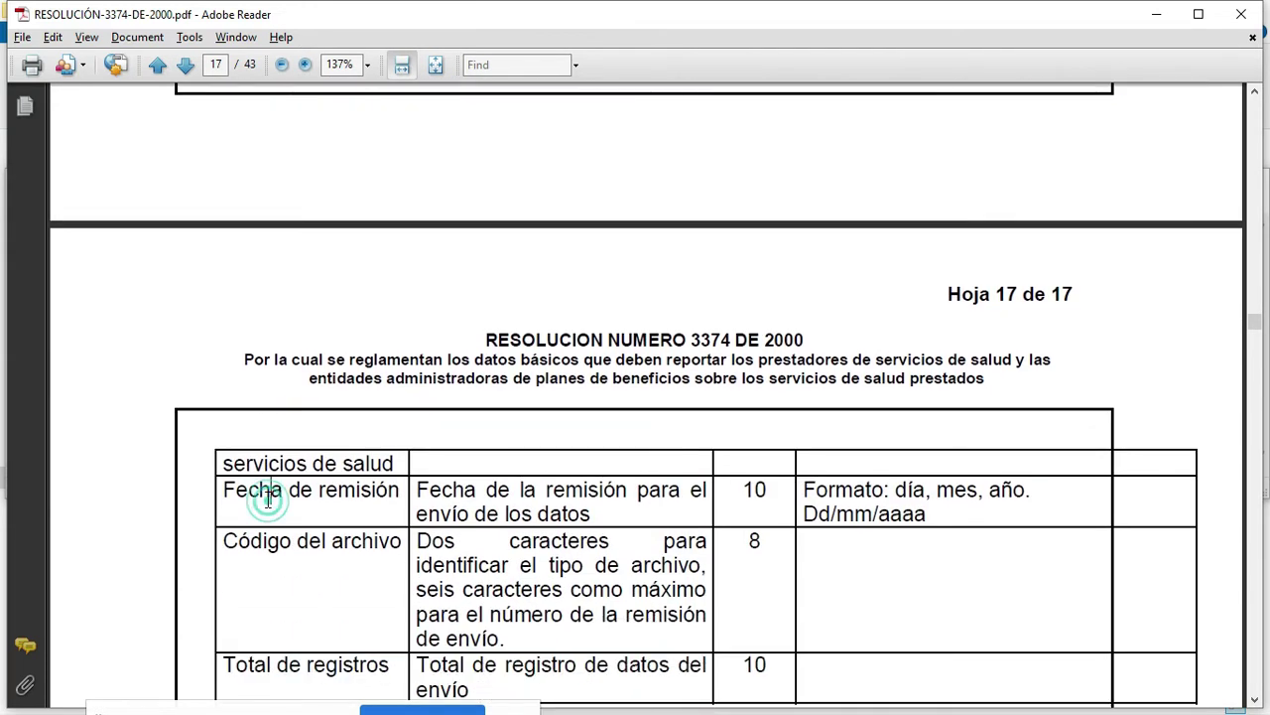
left_click(310, 569)
scroll(309, 568, "down", 3)
left_click(315, 533)
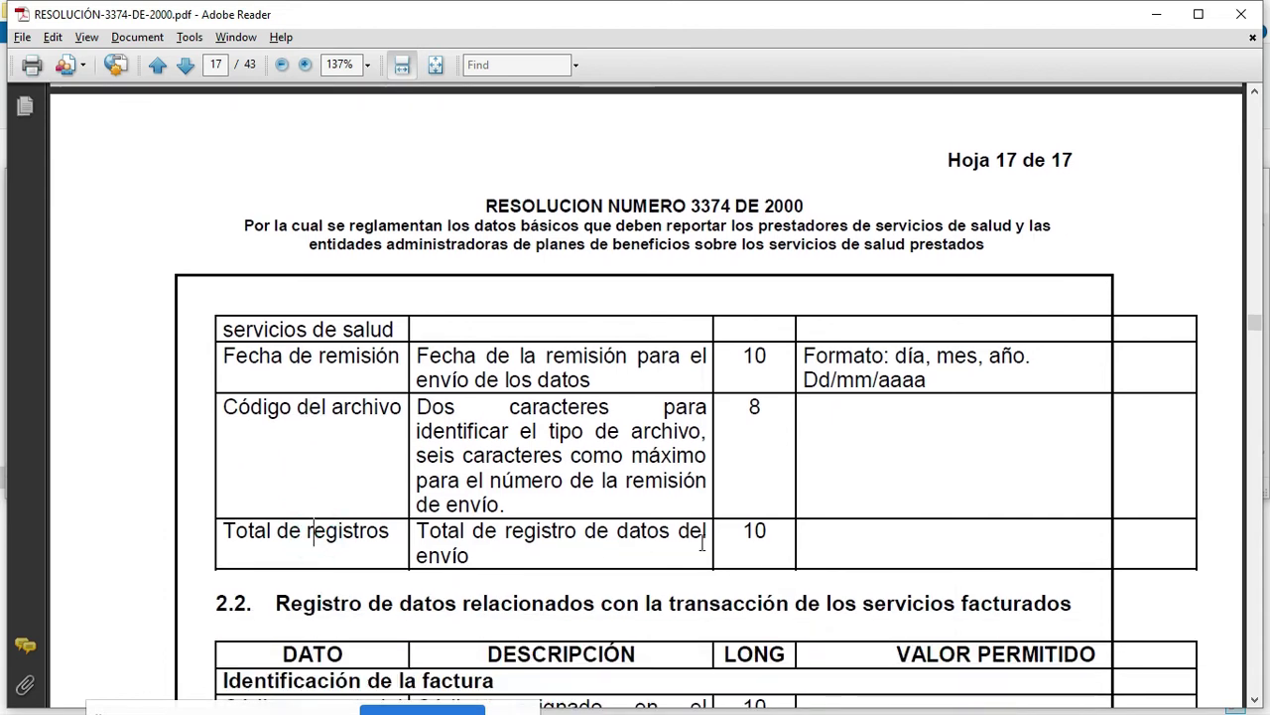
Examine section 2.2's table of billed-service transaction data, from Código del prestador to Valor neto a pagar
scroll(607, 526, "down", 4)
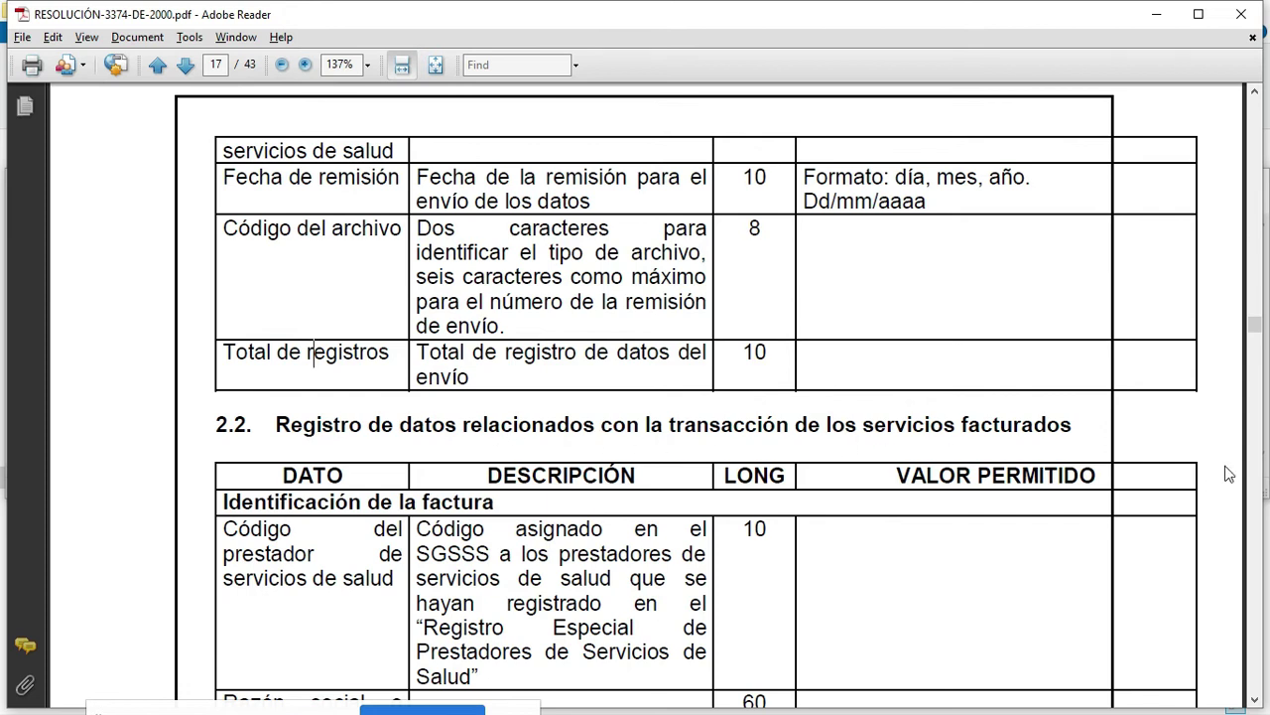
scroll(794, 443, "down", 3)
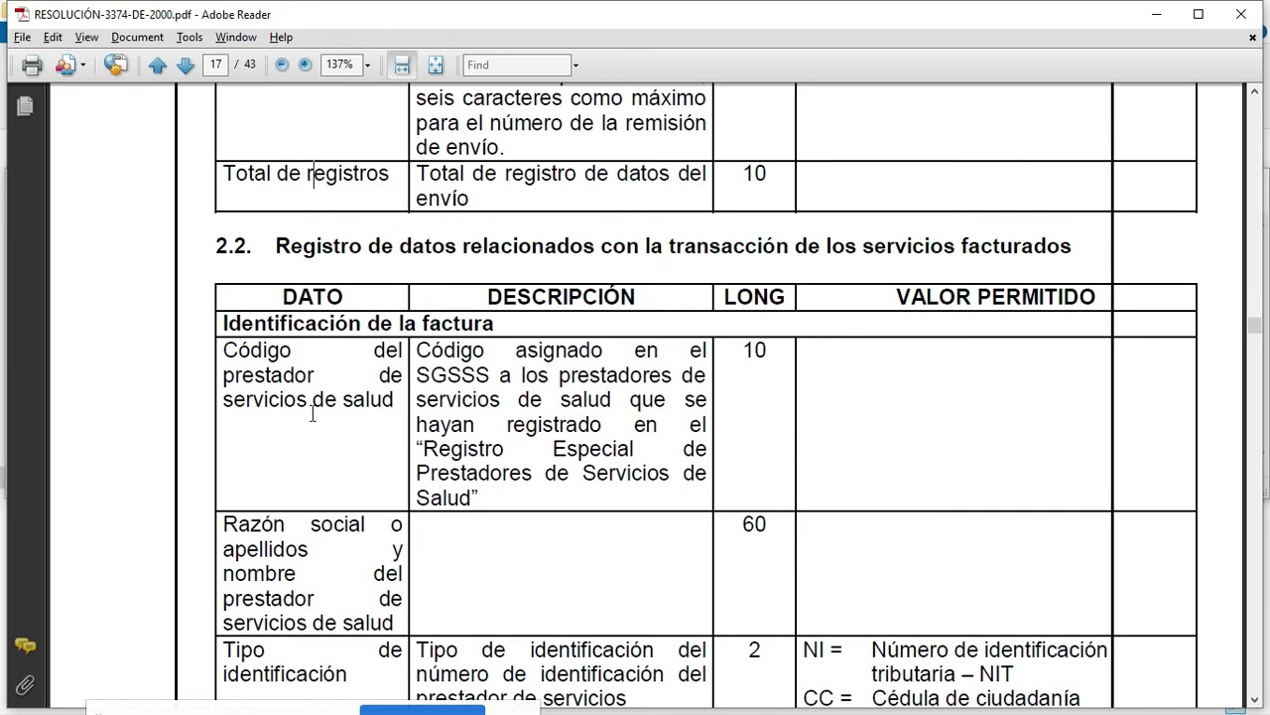
scroll(337, 461, "down", 2)
scroll(313, 360, "down", 5)
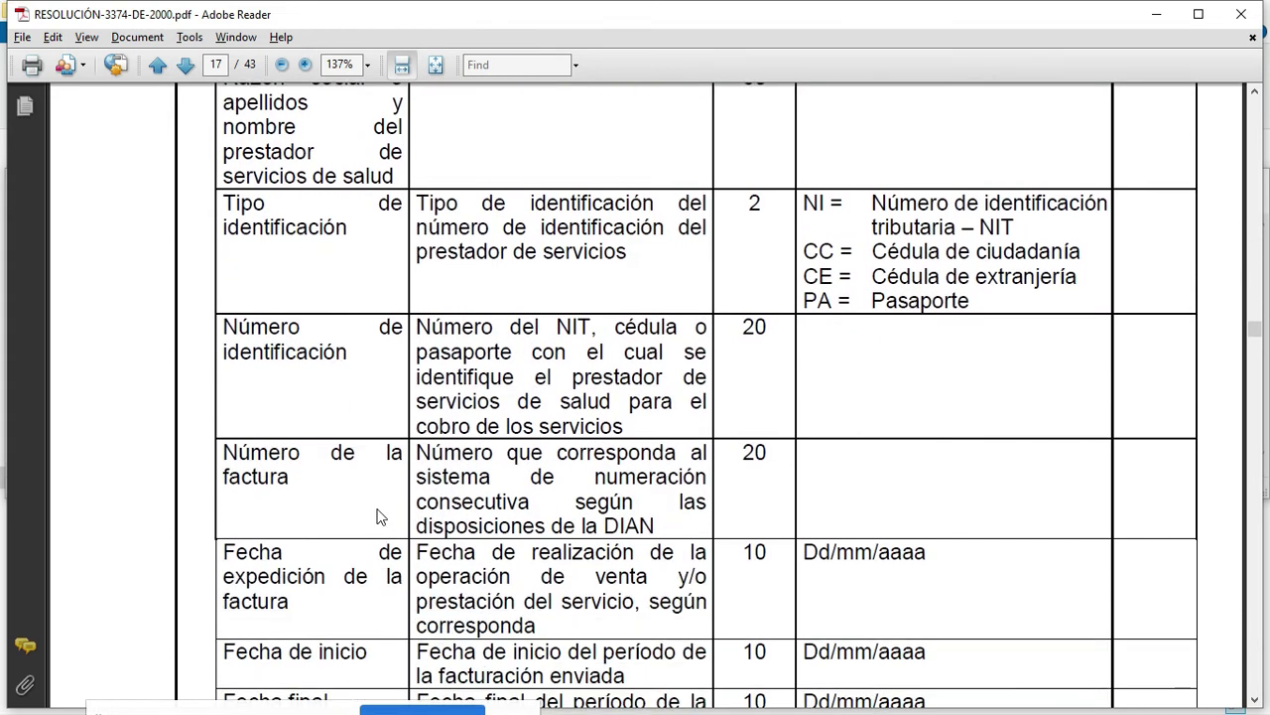
scroll(374, 499, "down", 4)
scroll(375, 504, "down", 2)
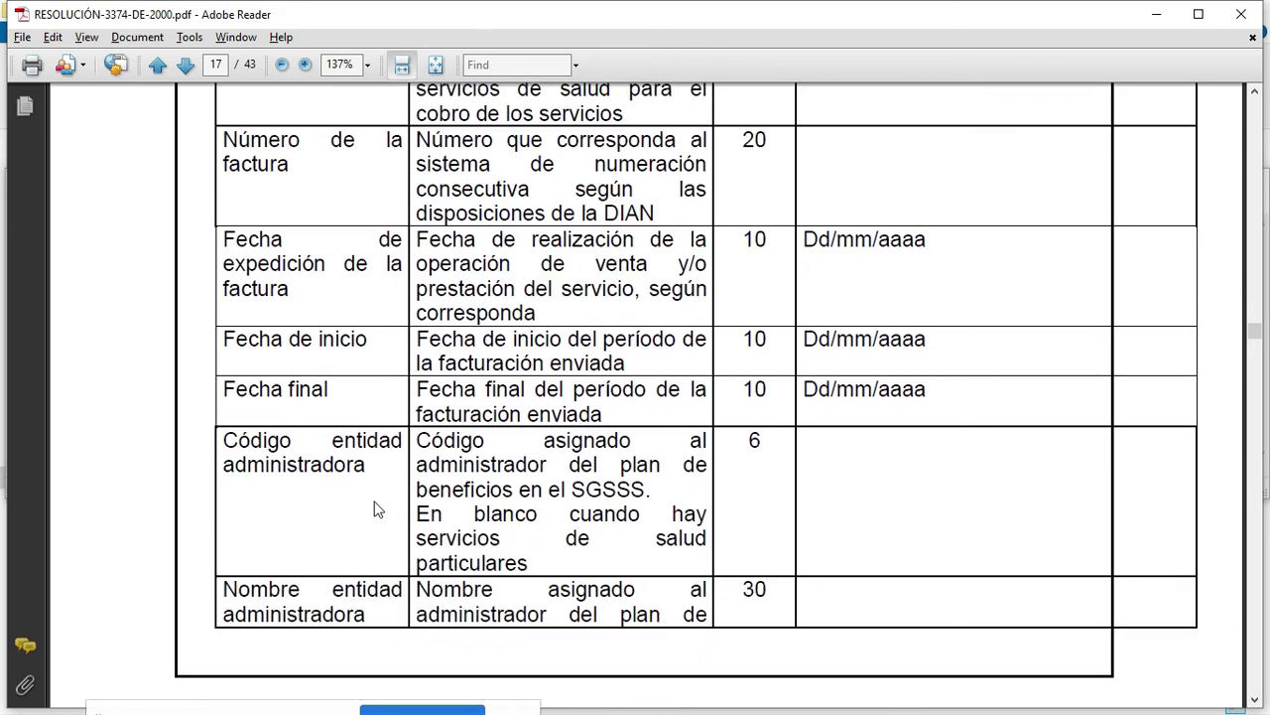
scroll(374, 510, "down", 10)
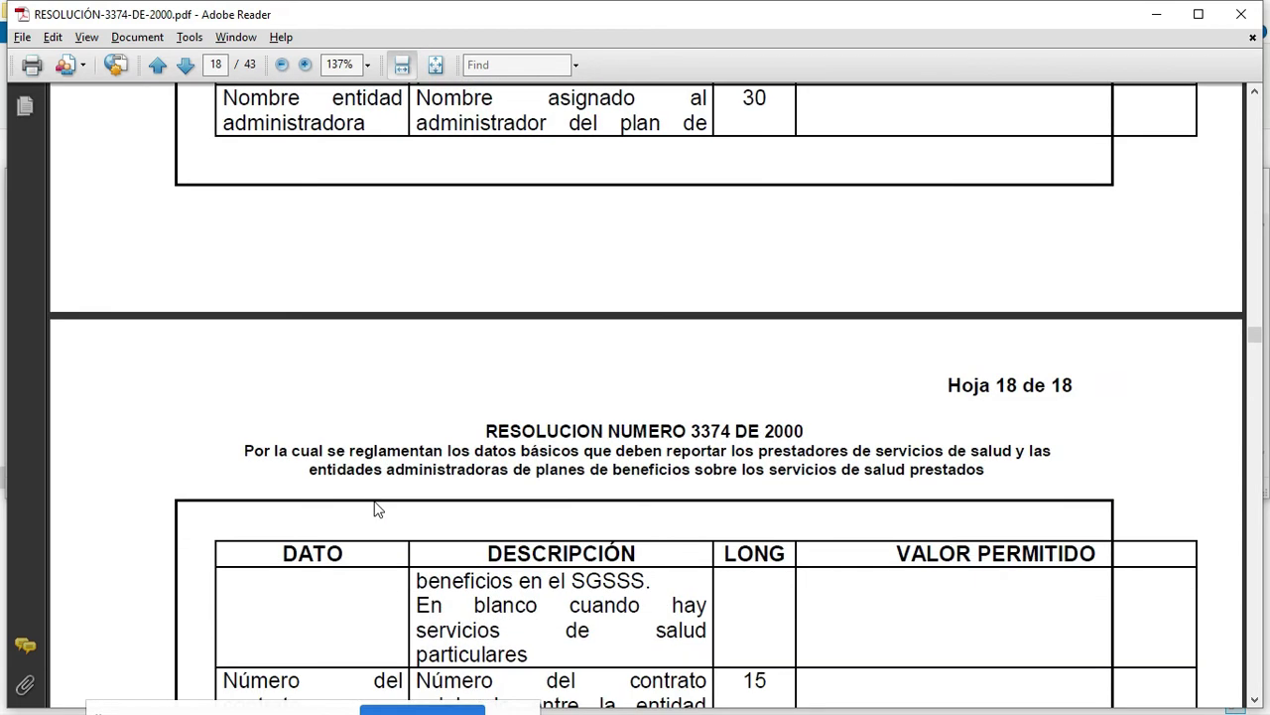
scroll(374, 509, "down", 11)
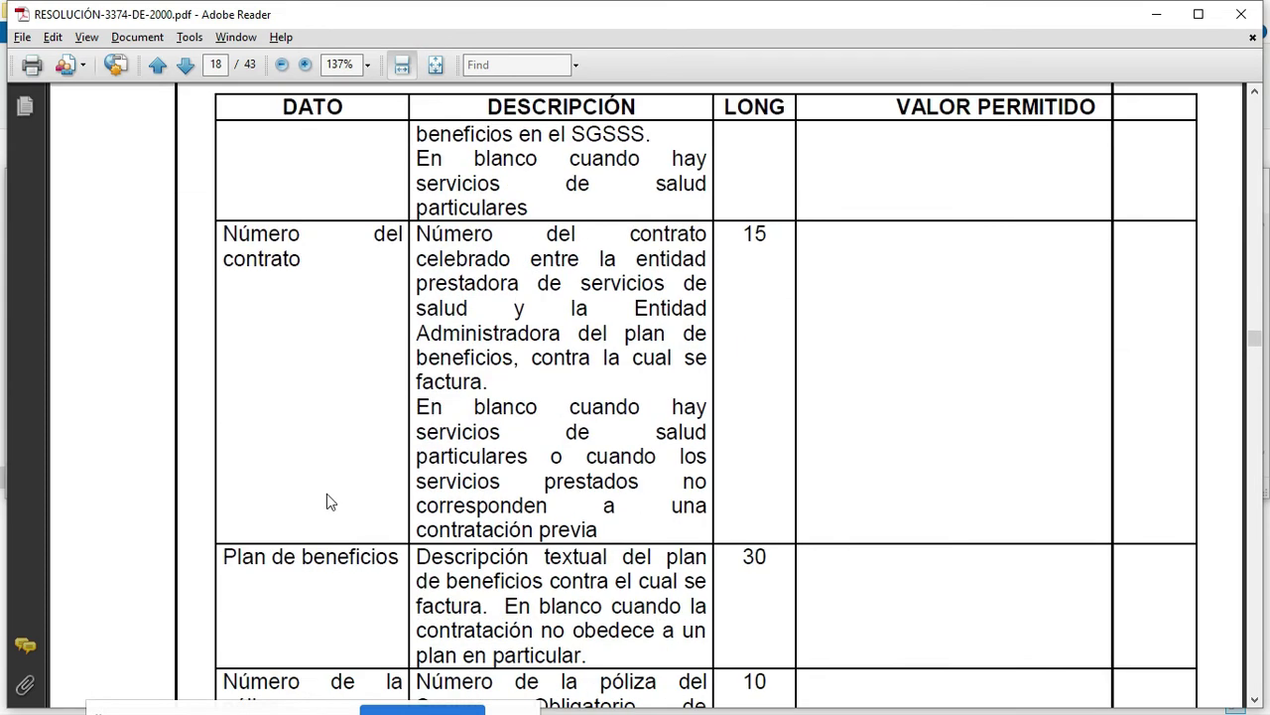
scroll(326, 503, "down", 8)
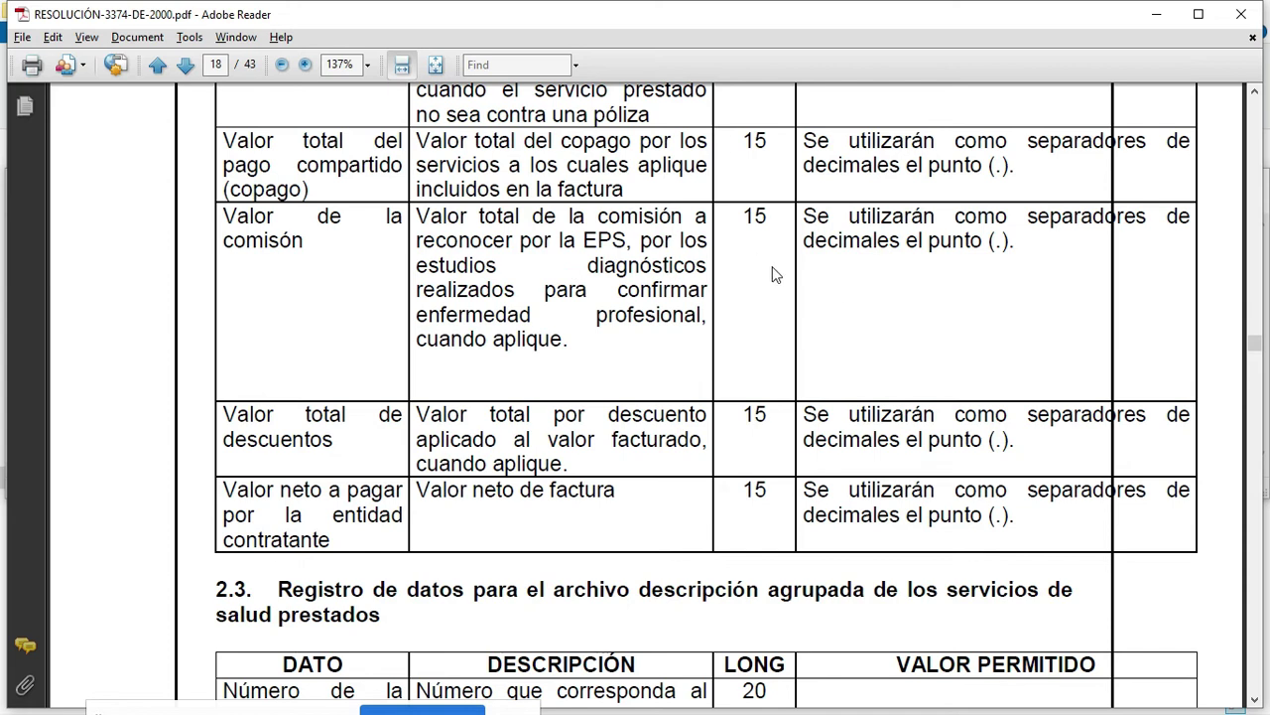
Switch to Plantilla RIPS Encabezados Vacia.xlsx in Excel and display its AF sheet
key("alt+Tab")
key("Tab")
key("Tab")
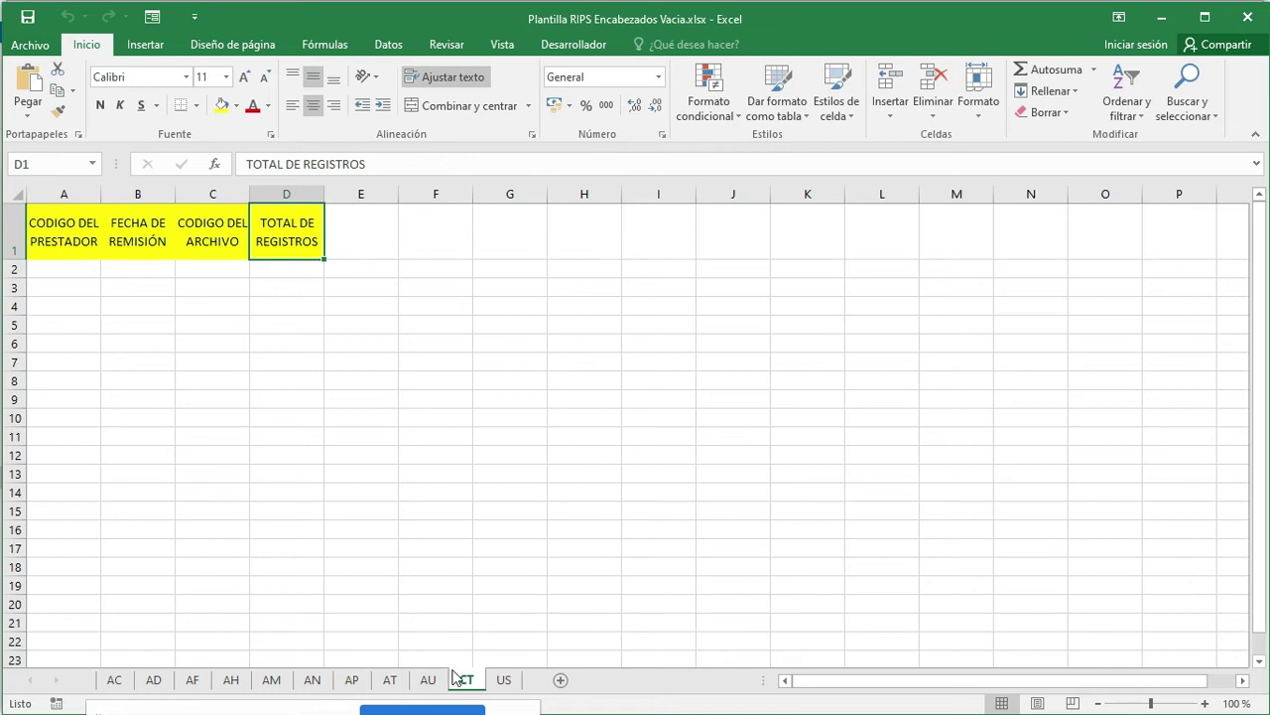
left_click(193, 680)
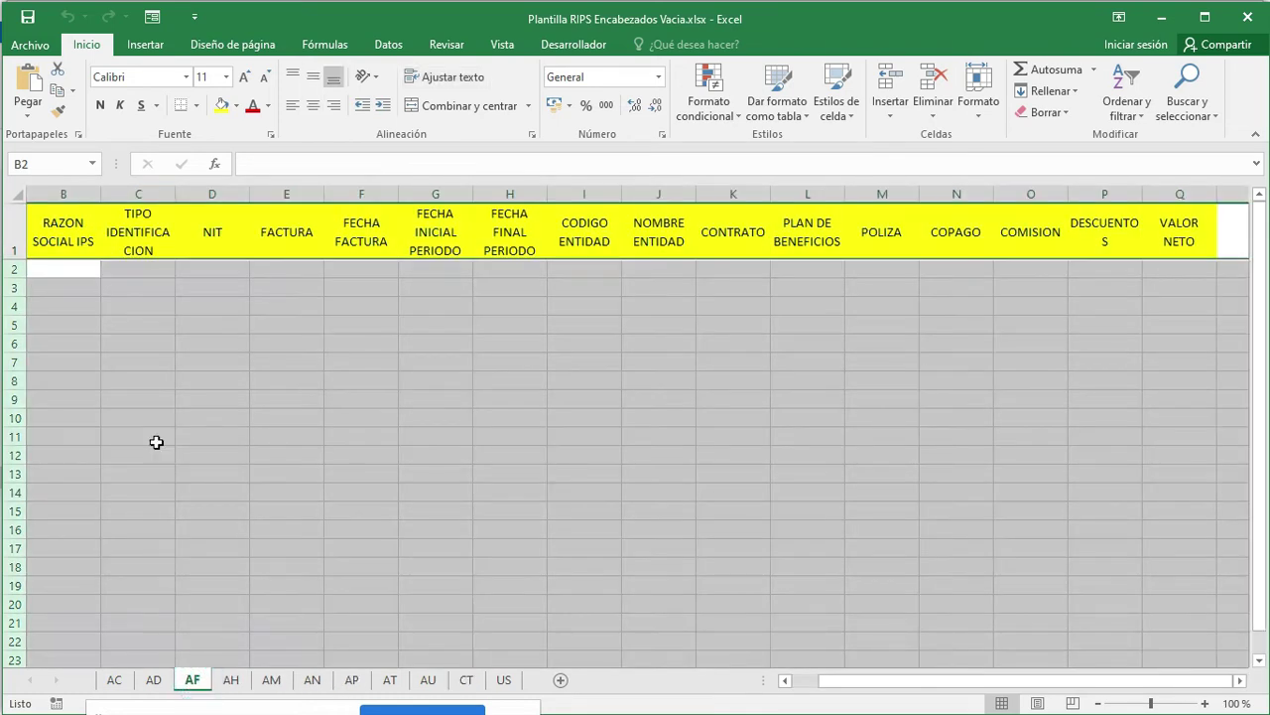
Go through the AF sheet's columns one by one along row 2, from column A to VALOR NETO in column Q
key("Left")
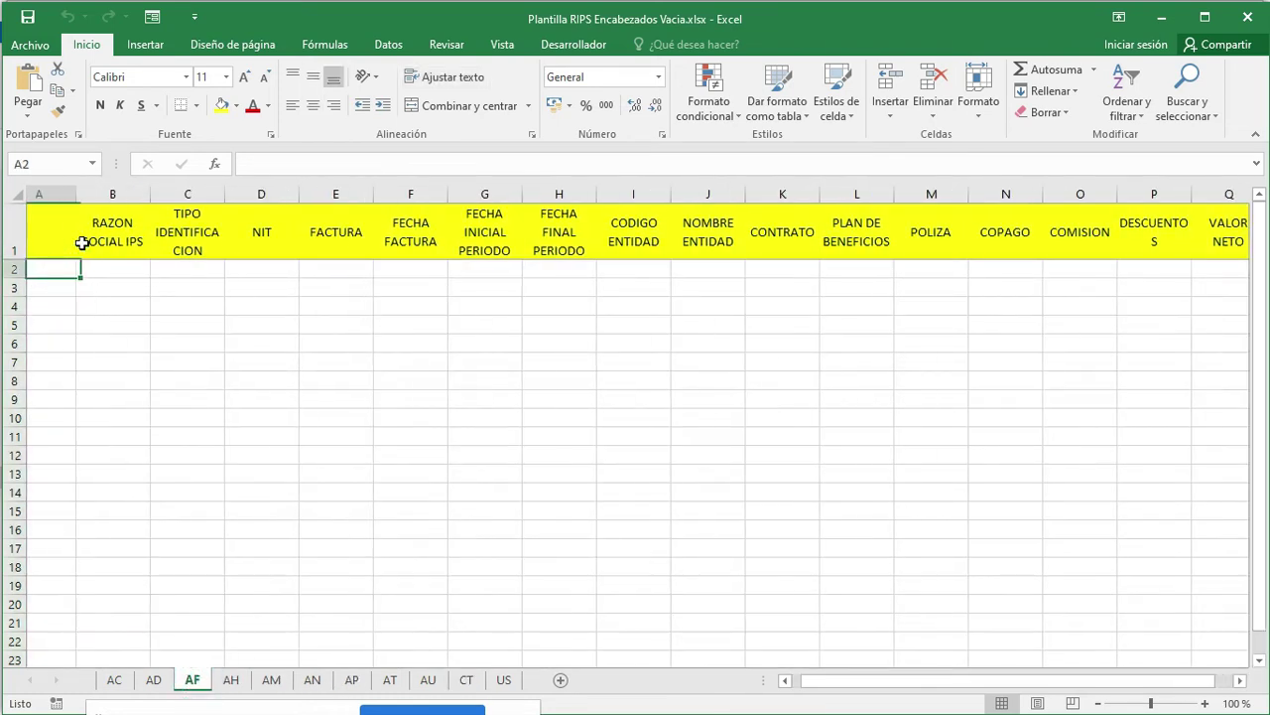
key("Right")
key("Right")
key("Right")
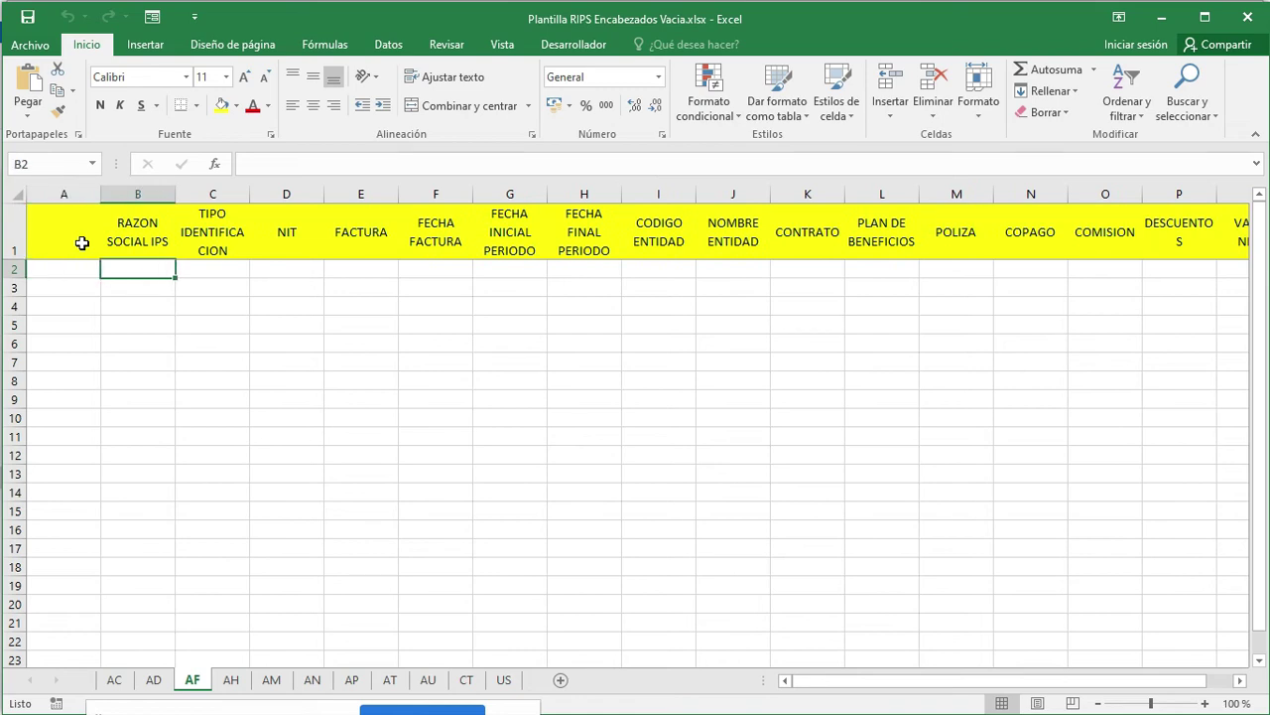
key("Right")
key("Right")
key("Right")
key("Right")
key("Right")
key("Right")
key("Right")
key("Right")
key("Right")
key("Right")
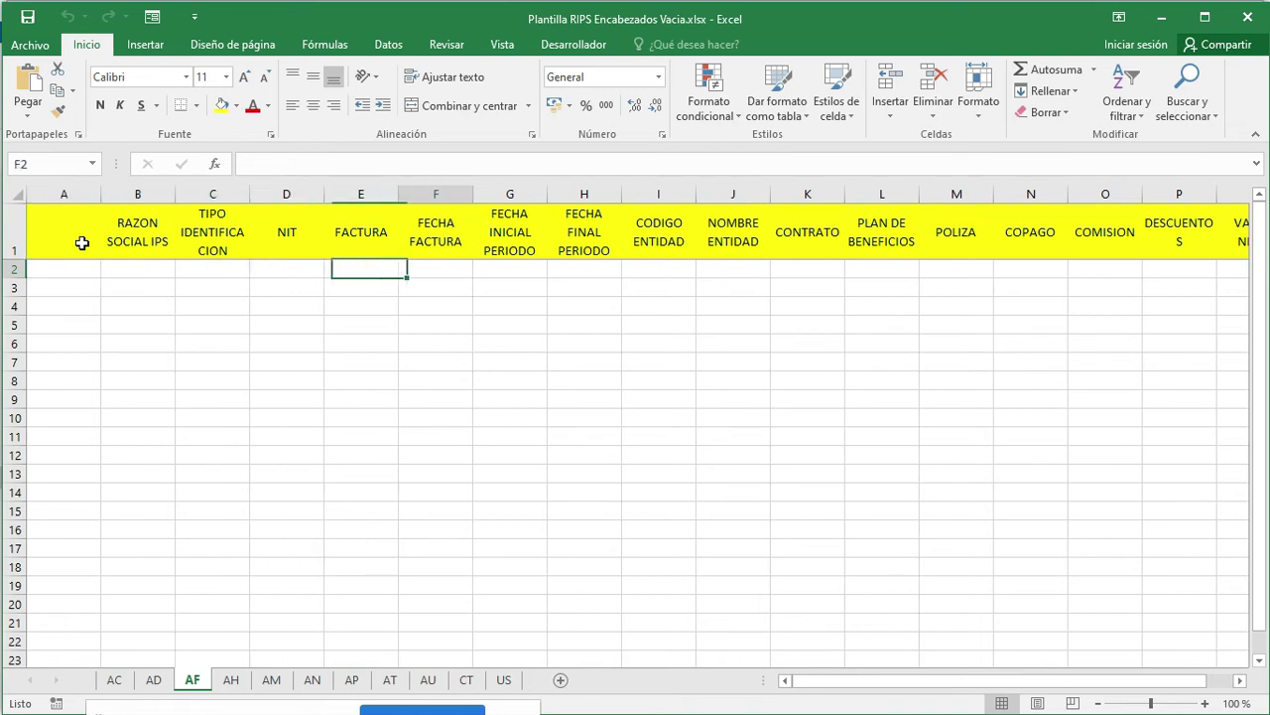
key("Right")
key("Right")
key("Right")
key("Right")
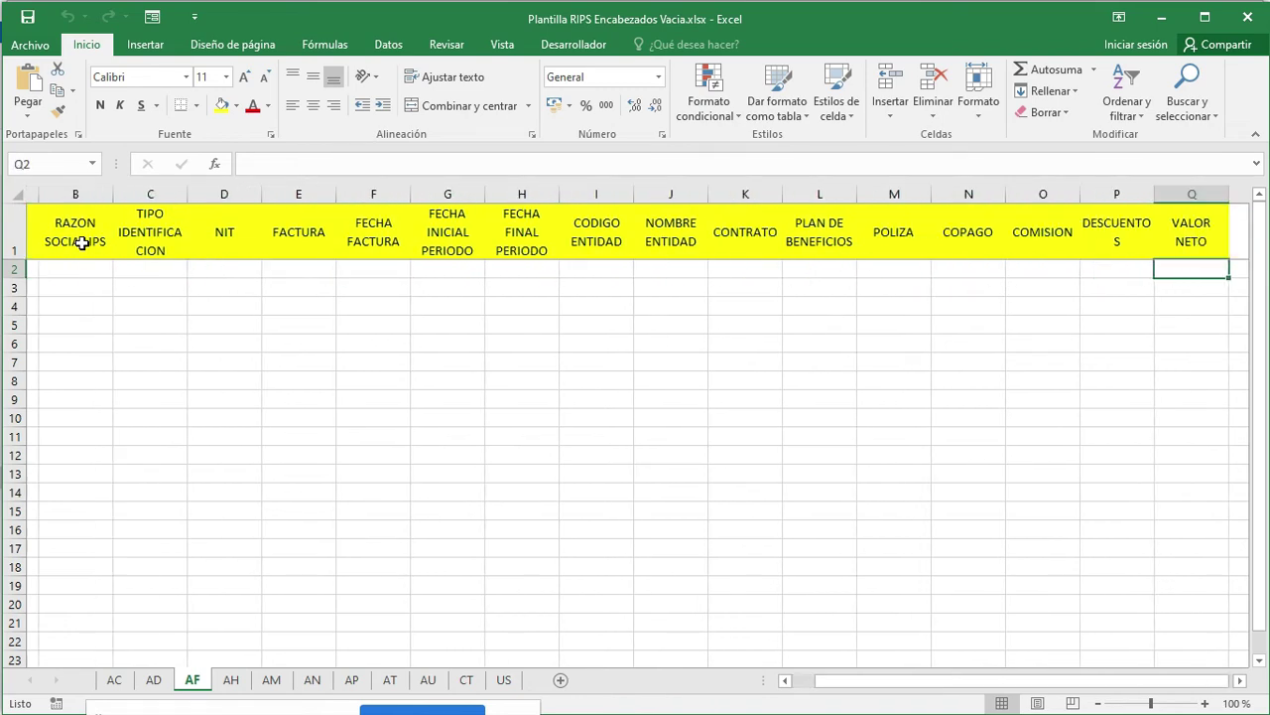
key("Left")
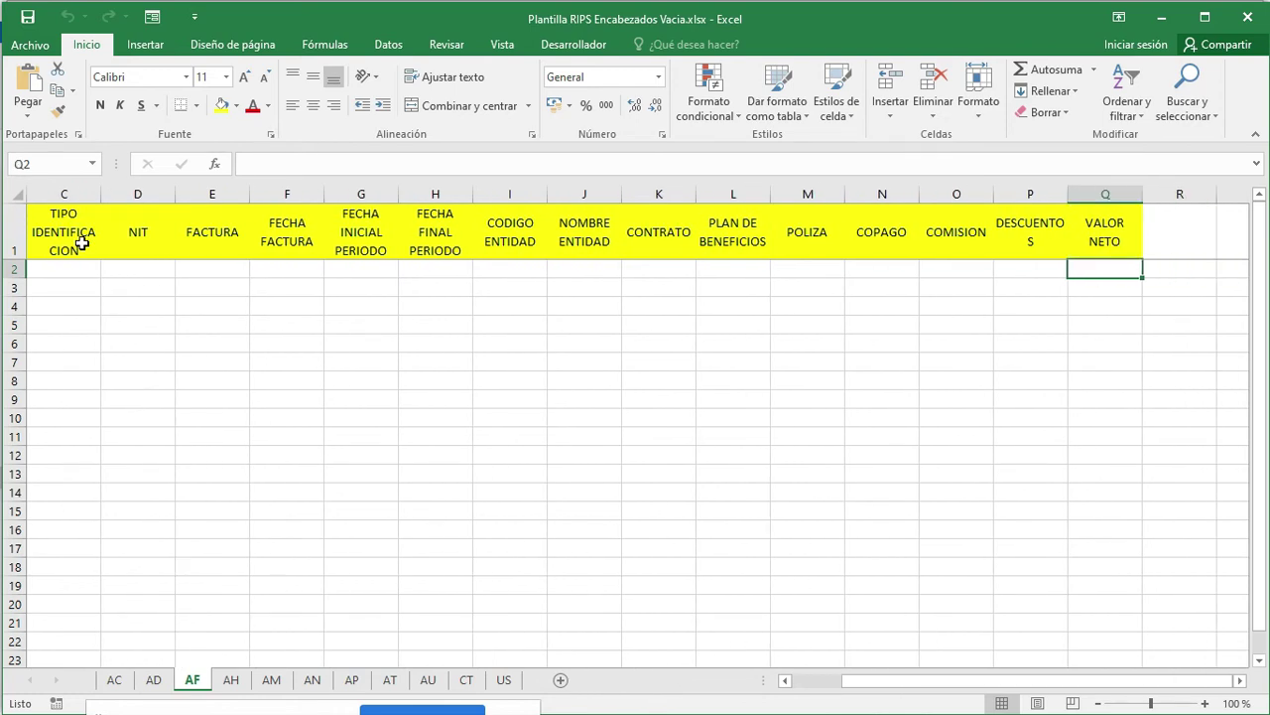
Switch to File Explorer's Archivos RIPS folder, open AF042019.TXT in Notepad and maximize its window
key("alt+Tab")
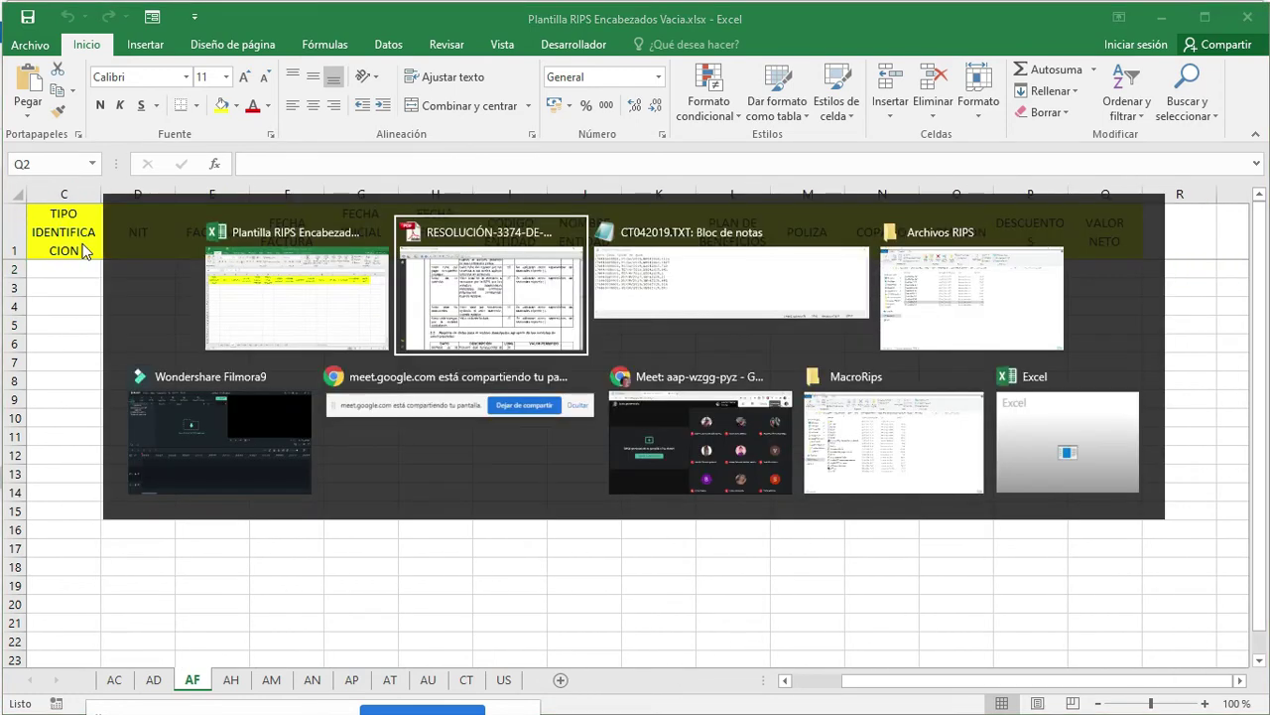
key("Tab")
key("Tab")
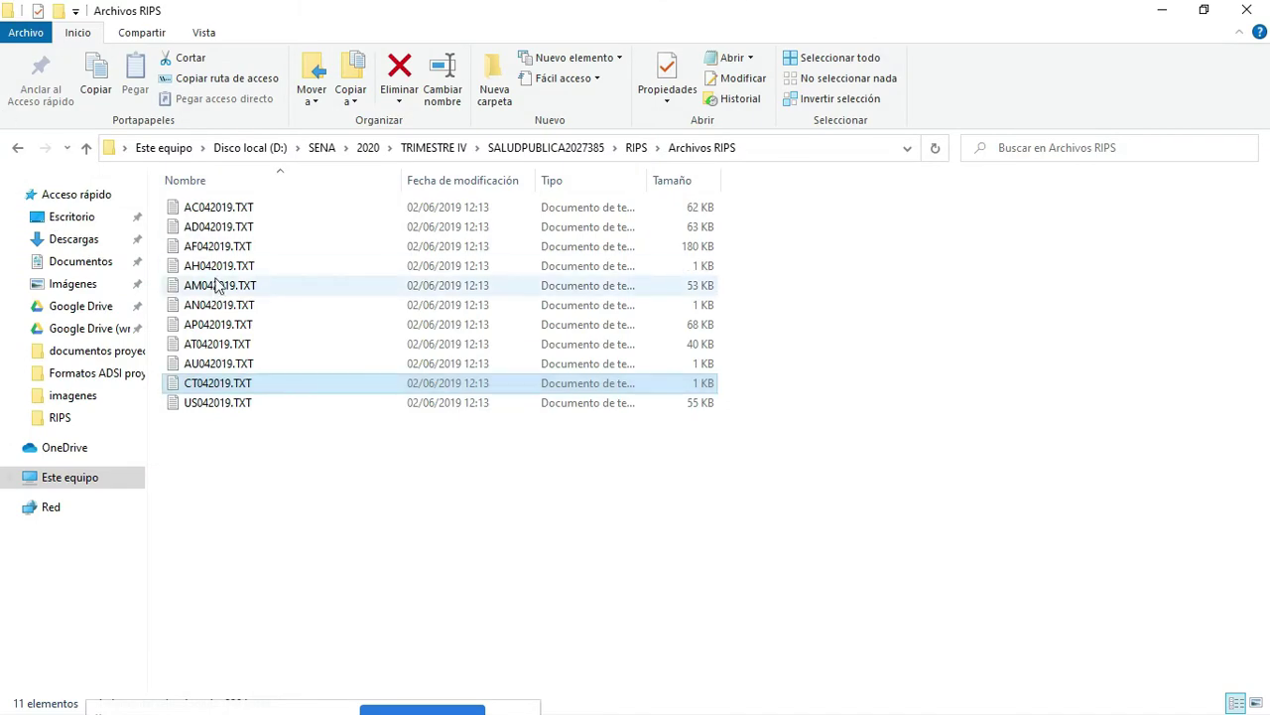
double_click(206, 248)
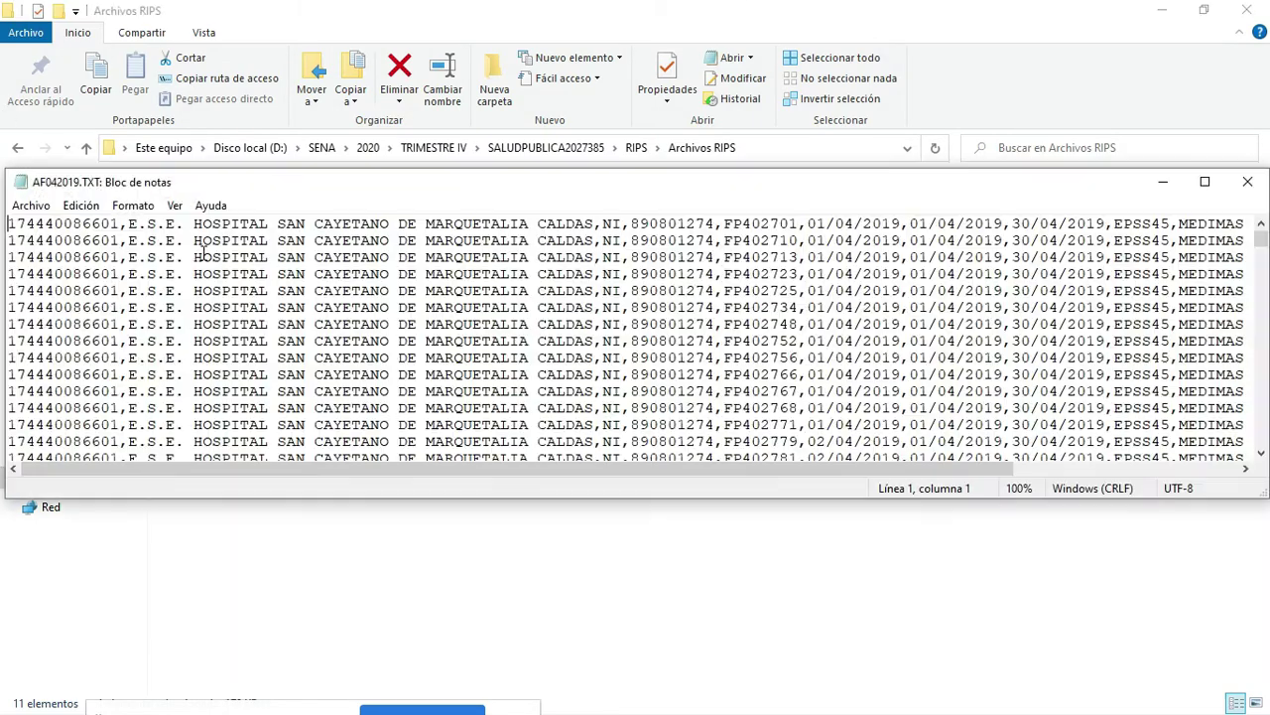
left_click(1205, 181)
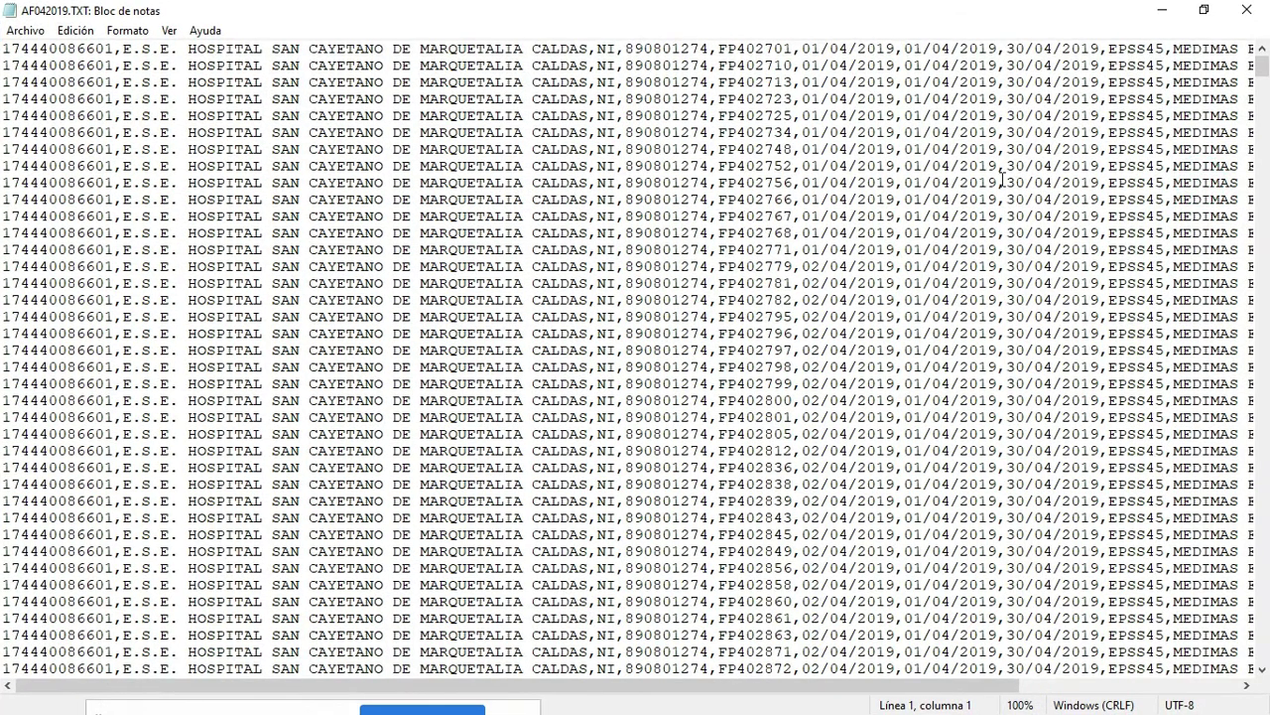
Examine the first AF record's fields, from provider code and company name through identification type and number to invoice number
left_click_drag(115, 49, 3, 49)
left_click(123, 54)
left_click_drag(126, 50, 590, 49)
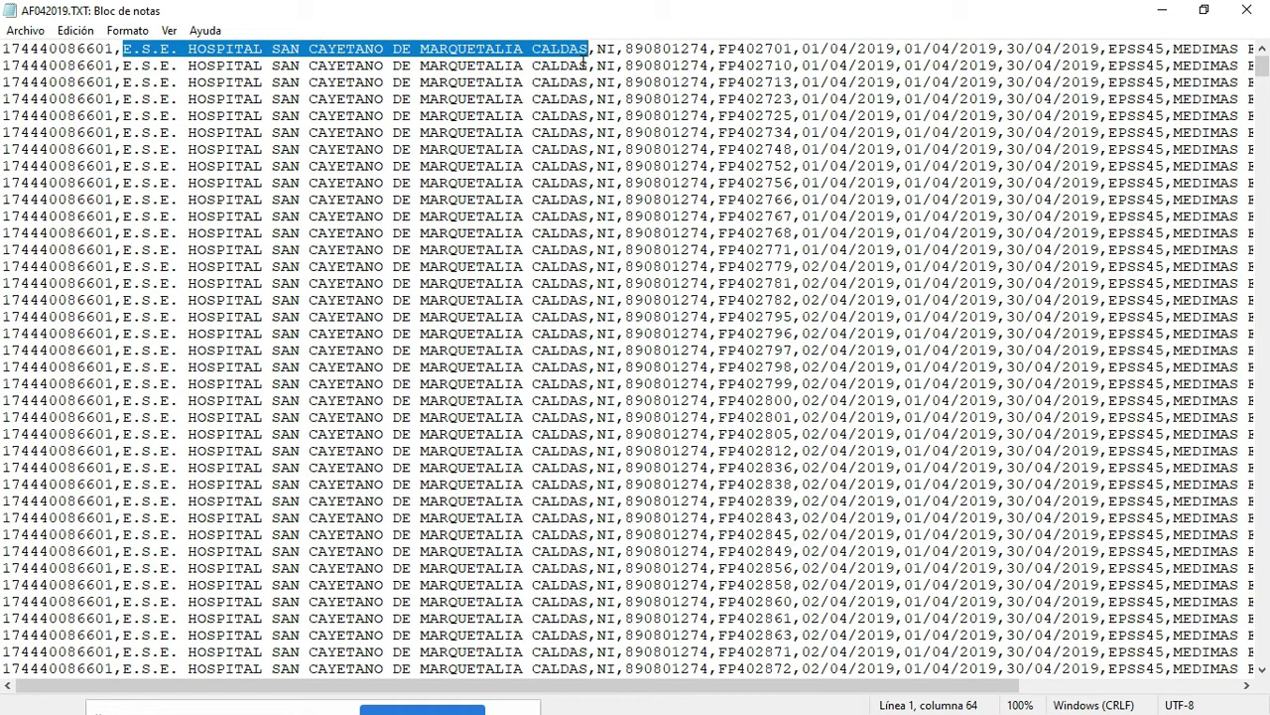
left_click(592, 55)
left_click_drag(589, 48, 562, 48)
left_click(607, 49)
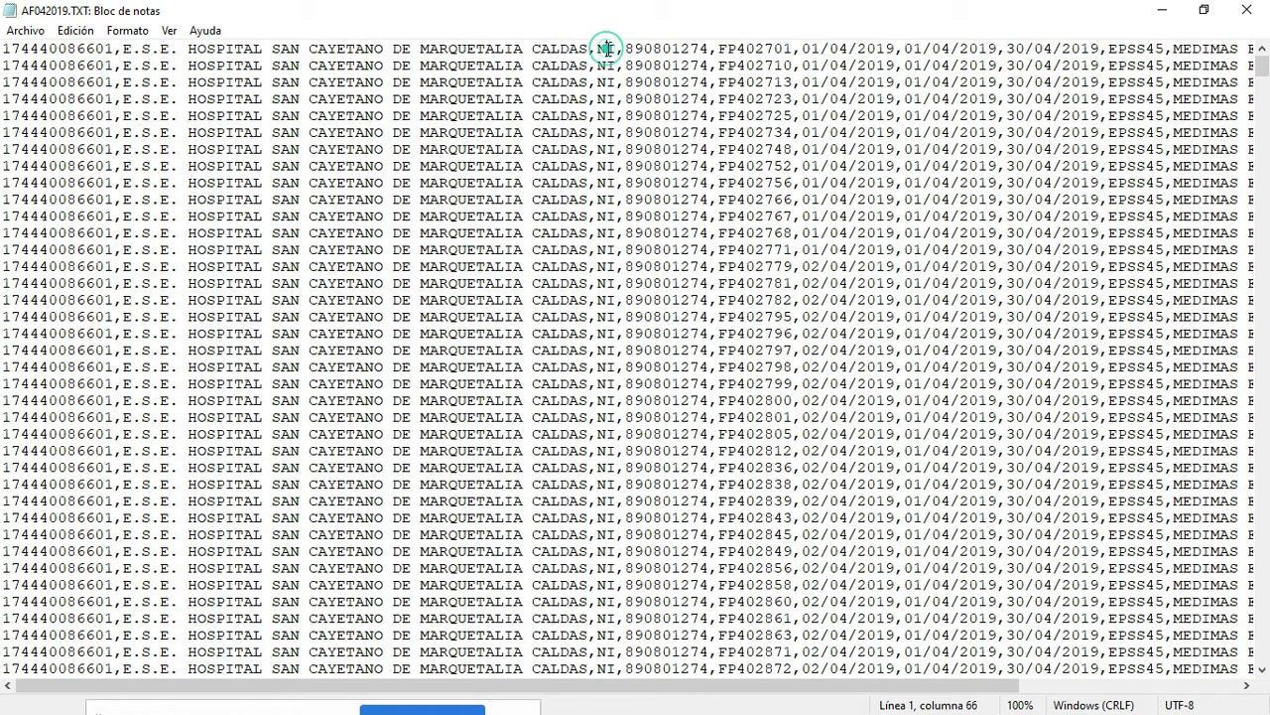
left_click(618, 48)
left_click_drag(617, 48, 603, 48)
left_click(649, 47)
left_click(739, 50)
Switch to the resolution PDF in Adobe Reader and return to section 2.2's Identificación de la factura rows
key("alt+Tab")
key("alt+Tab")
key("alt+Tab")
scroll(623, 158, "up", 3)
scroll(622, 159, "up", 15)
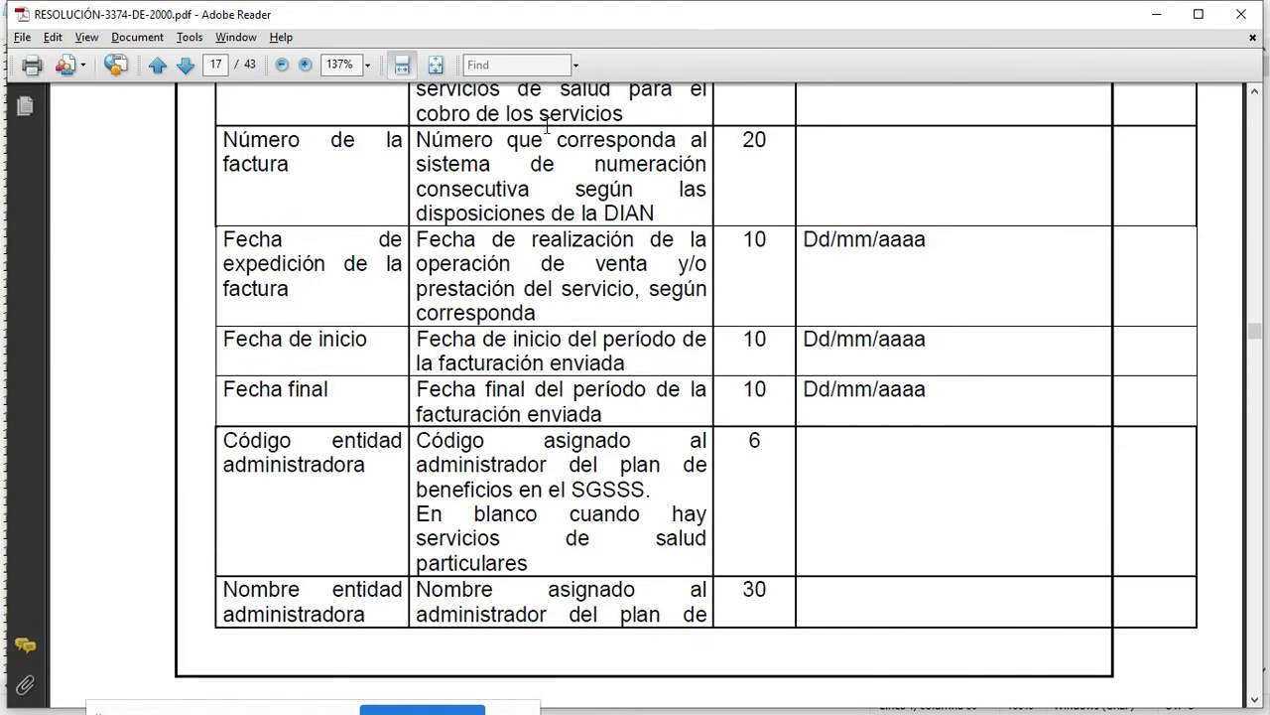
scroll(546, 129, "up", 10)
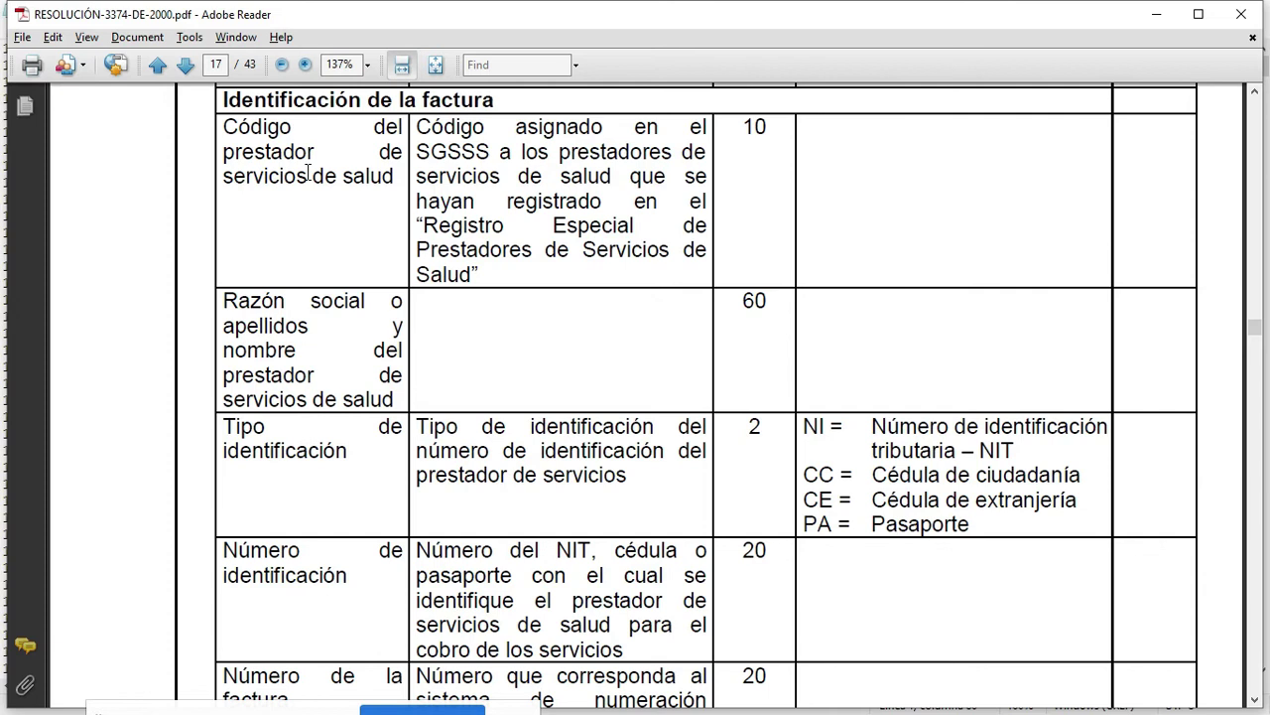
Review section 2.2's invoice identification rows from Código del prestador through Tipo and Número de identificación to Número de la factura
scroll(313, 198, "up", 2)
left_click(320, 232)
scroll(368, 360, "down", 2)
left_click(330, 360)
left_click_drag(327, 464, 336, 468)
scroll(381, 487, "down", 1)
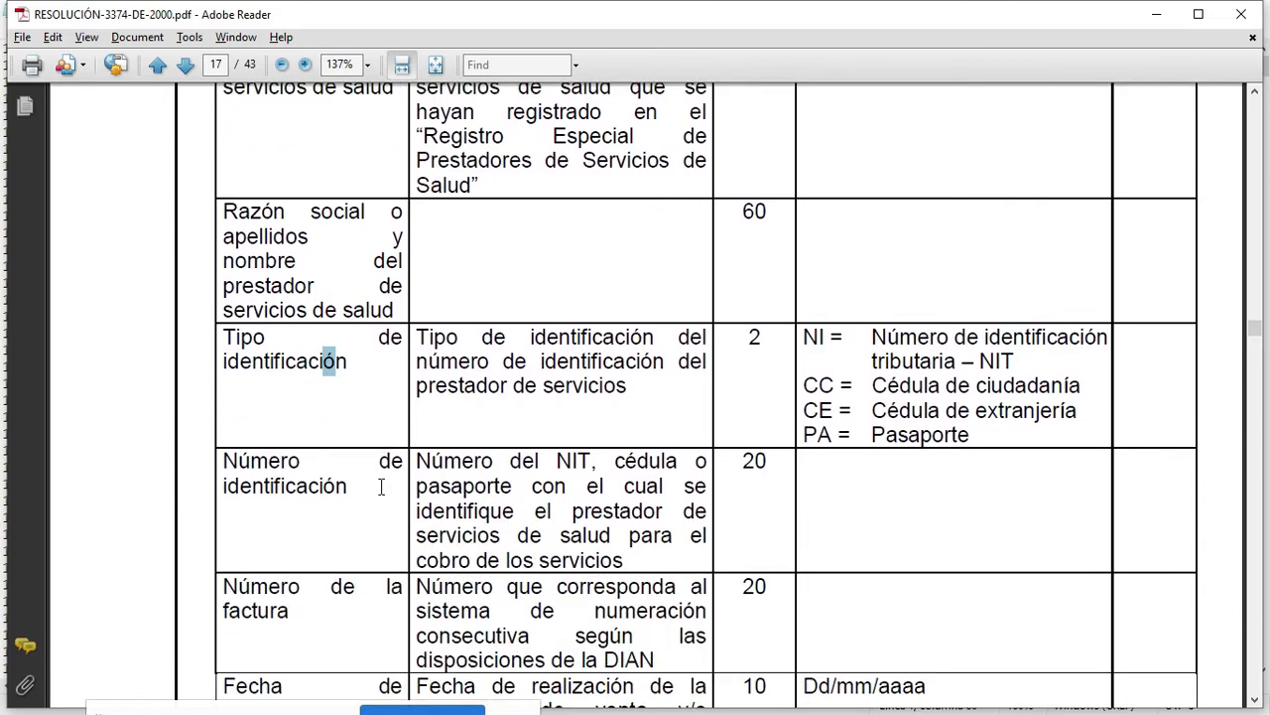
left_click(335, 513)
scroll(342, 496, "down", 3)
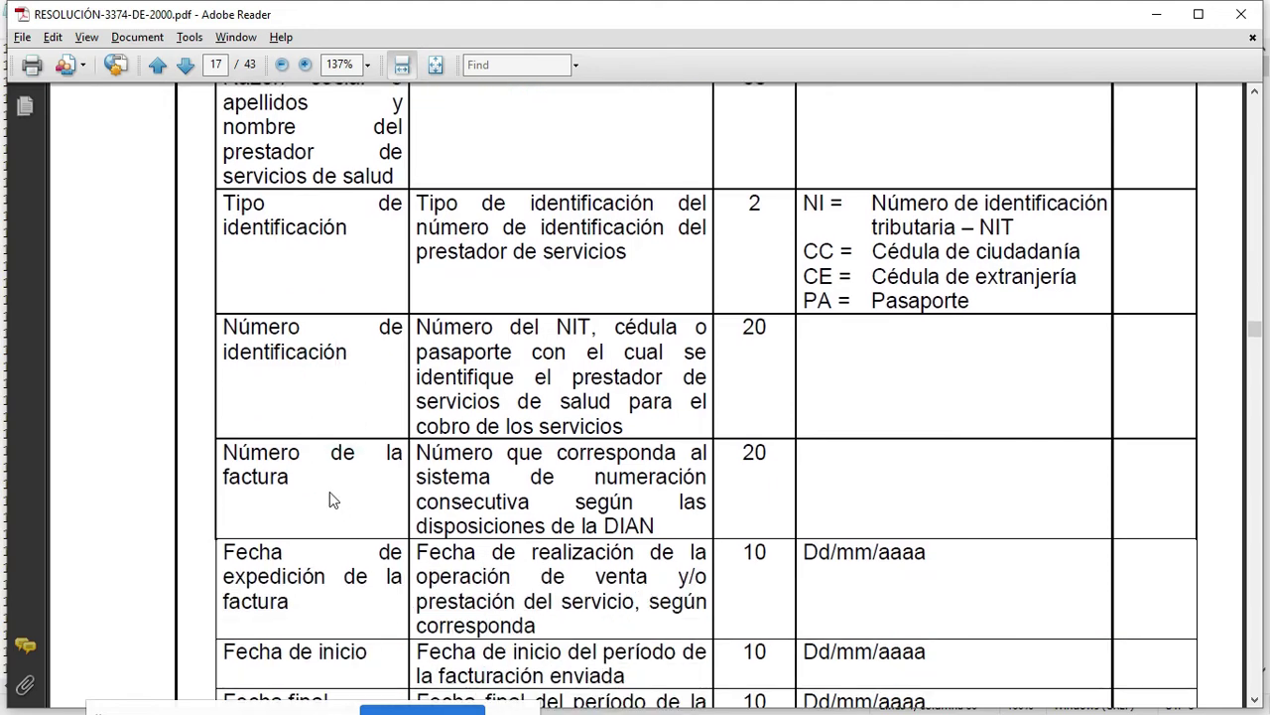
Go through the remaining section 2.2 rows and continue to section 2.3's Código del concepto row on page 19
scroll(323, 502, "down", 15)
scroll(315, 511, "down", 20)
scroll(307, 509, "down", 5)
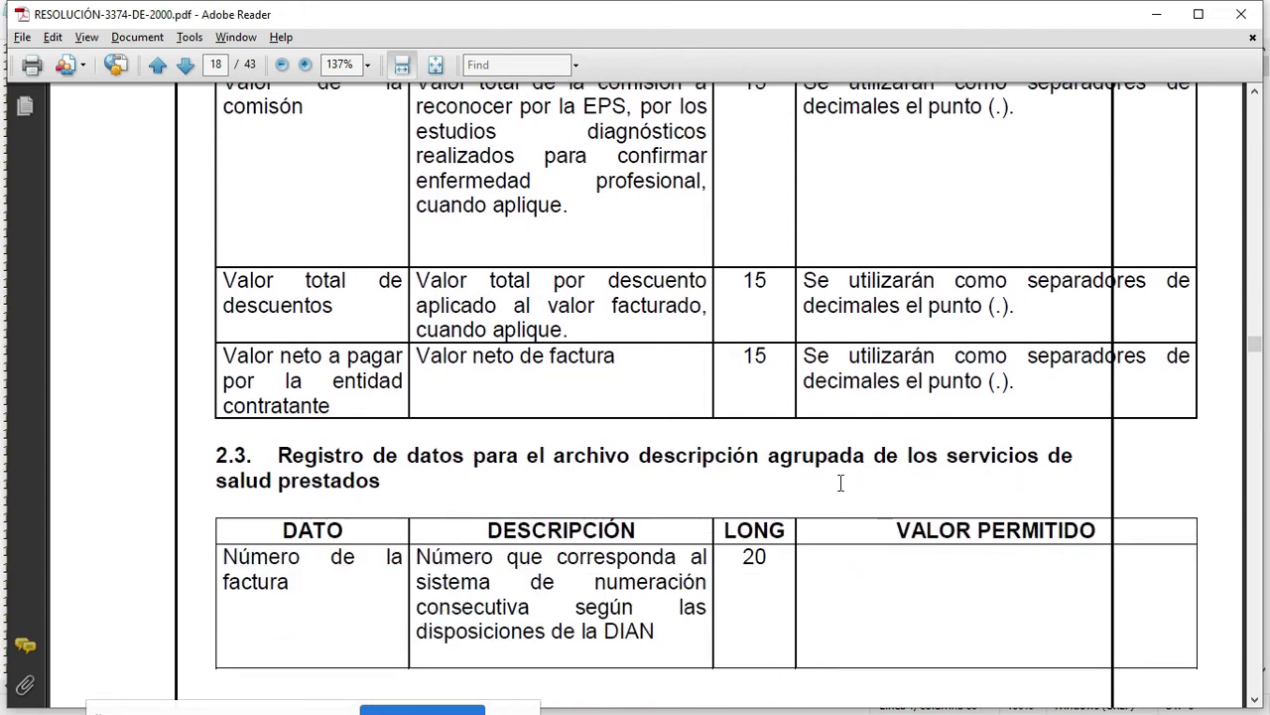
scroll(729, 496, "down", 4)
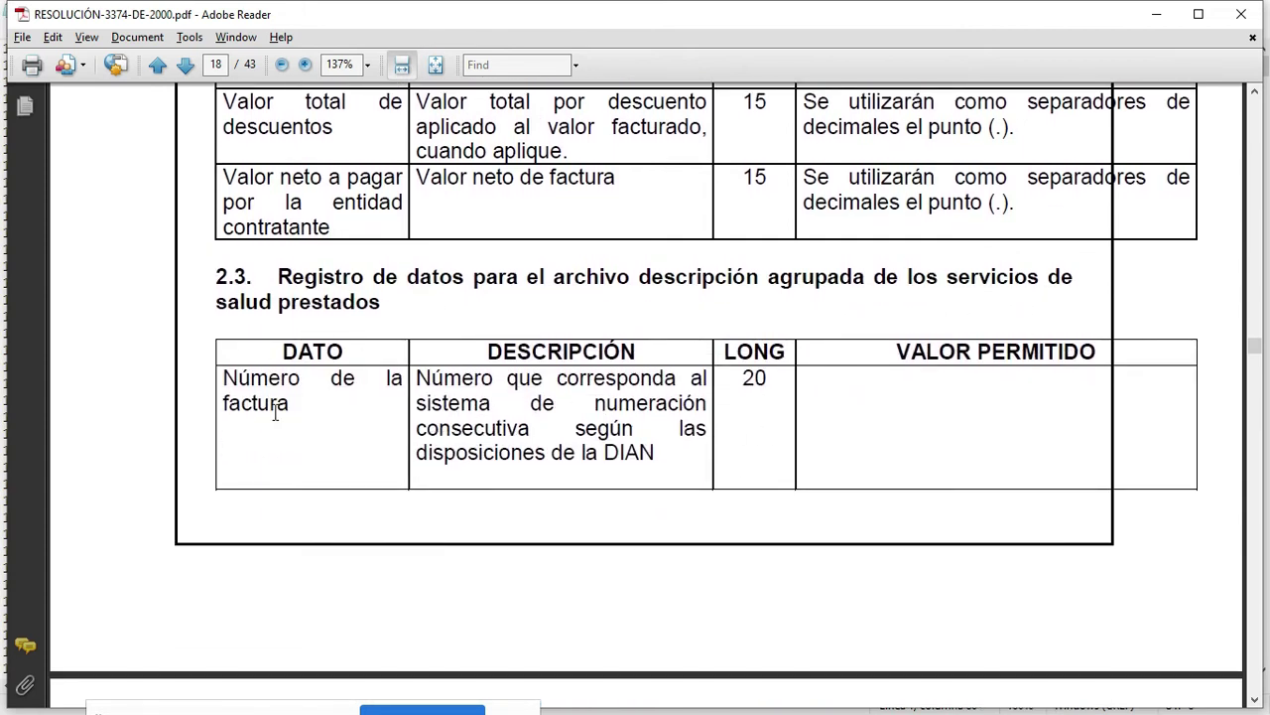
scroll(365, 442, "down", 14)
scroll(374, 437, "down", 7)
scroll(375, 437, "up", 4)
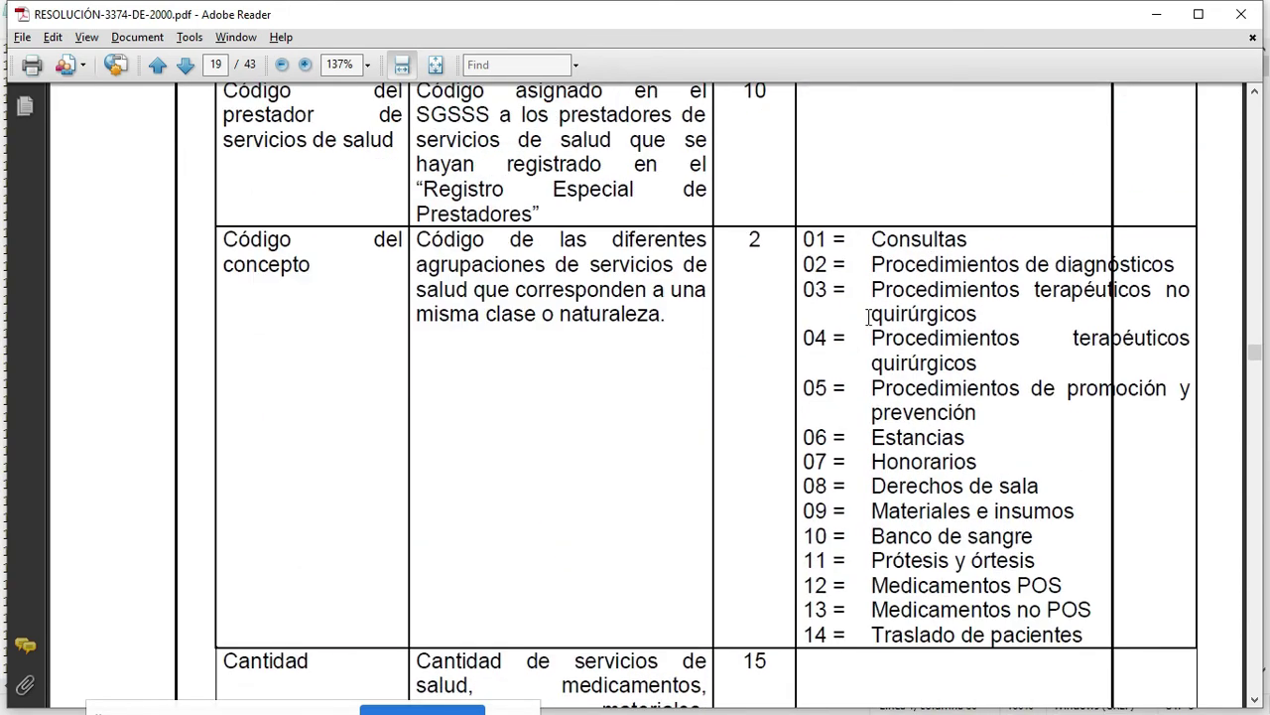
Highlight the whole list of permitted concept codes 01 to 14, then only the Consultas entry of code 01
left_click_drag(802, 238, 1076, 638)
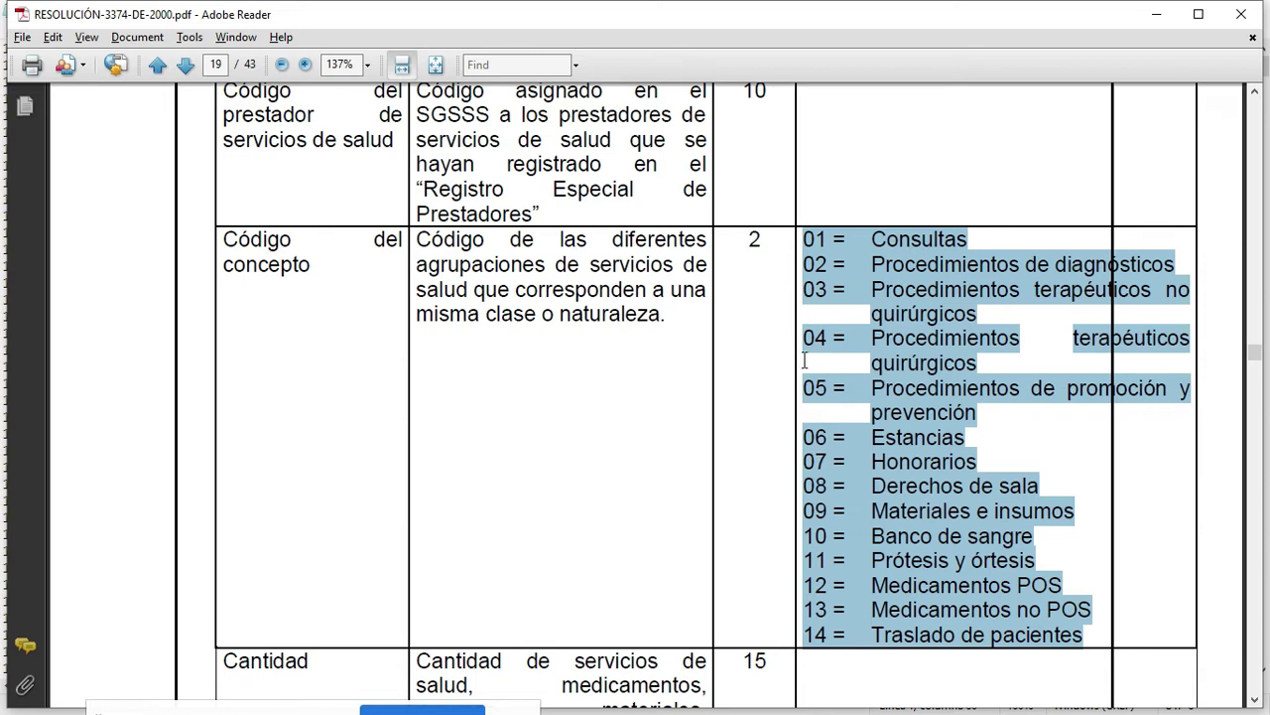
left_click(919, 237)
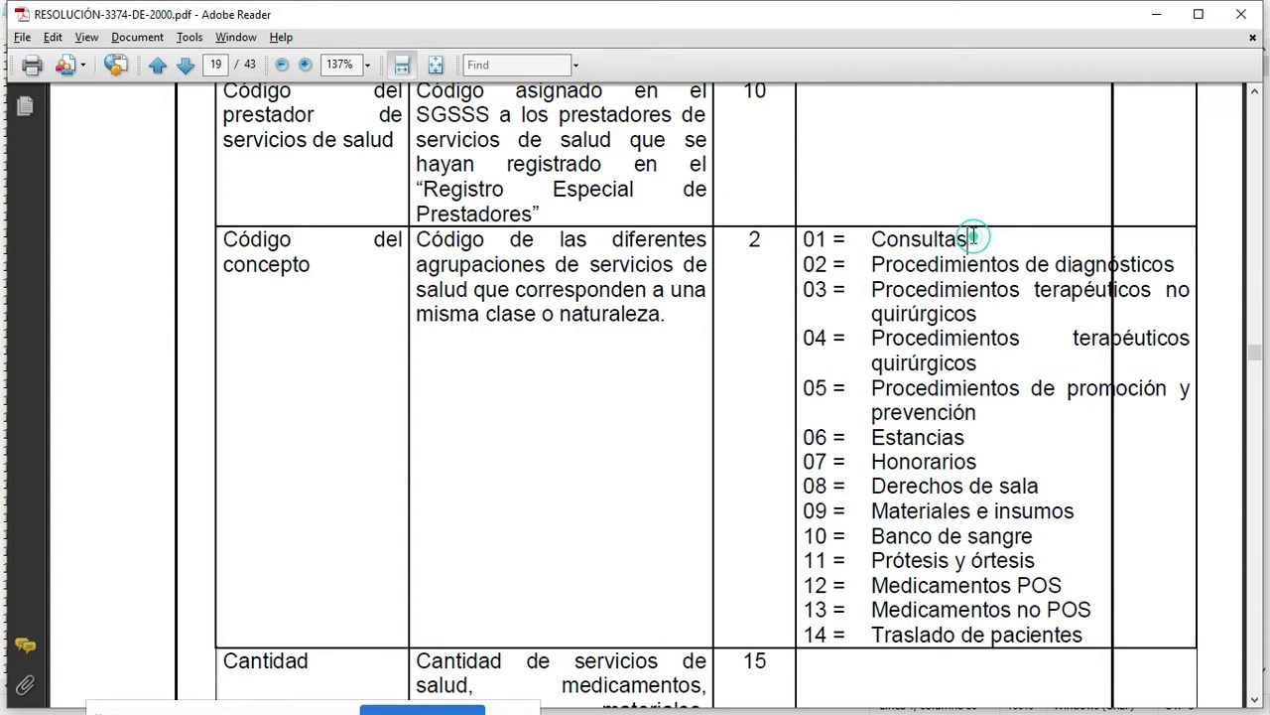
left_click_drag(966, 239, 873, 236)
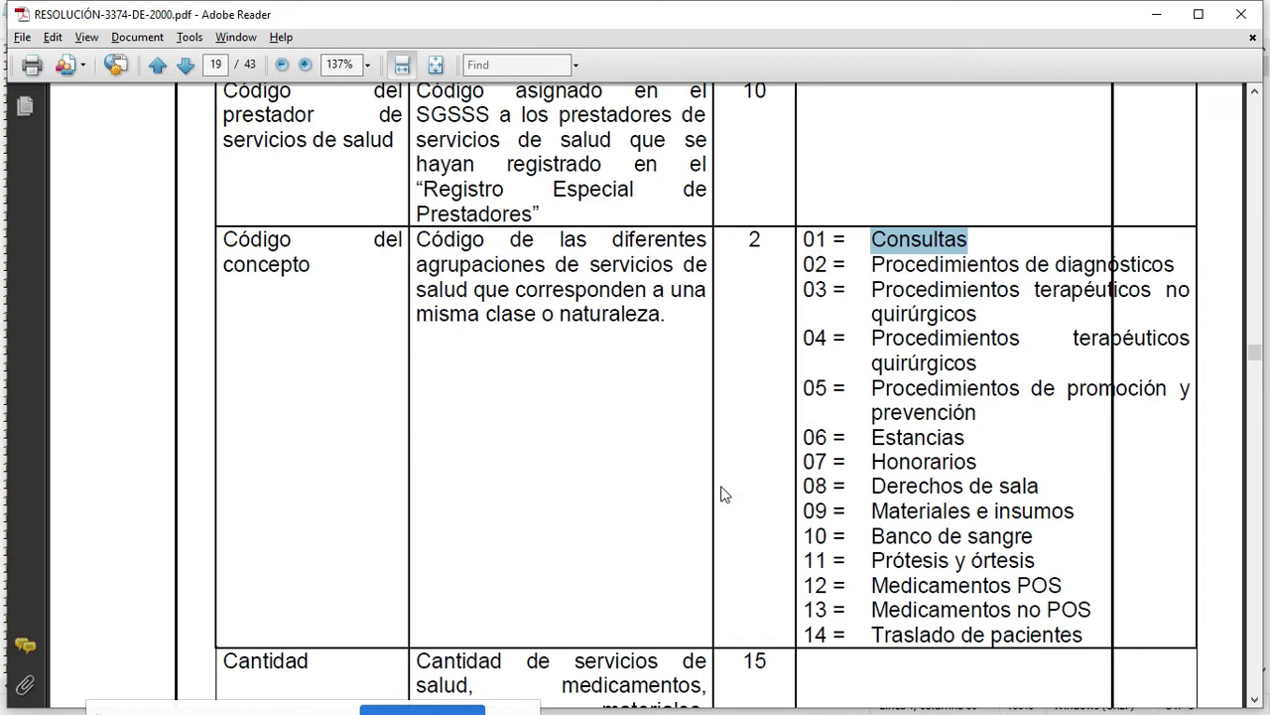
Highlight the procedure concepts 02 diagnósticos, 03 terapéuticos no quirúrgicos and 04 terapéuticos quirúrgicos individually, then as one block
left_click(867, 266)
left_click_drag(868, 266, 1141, 264)
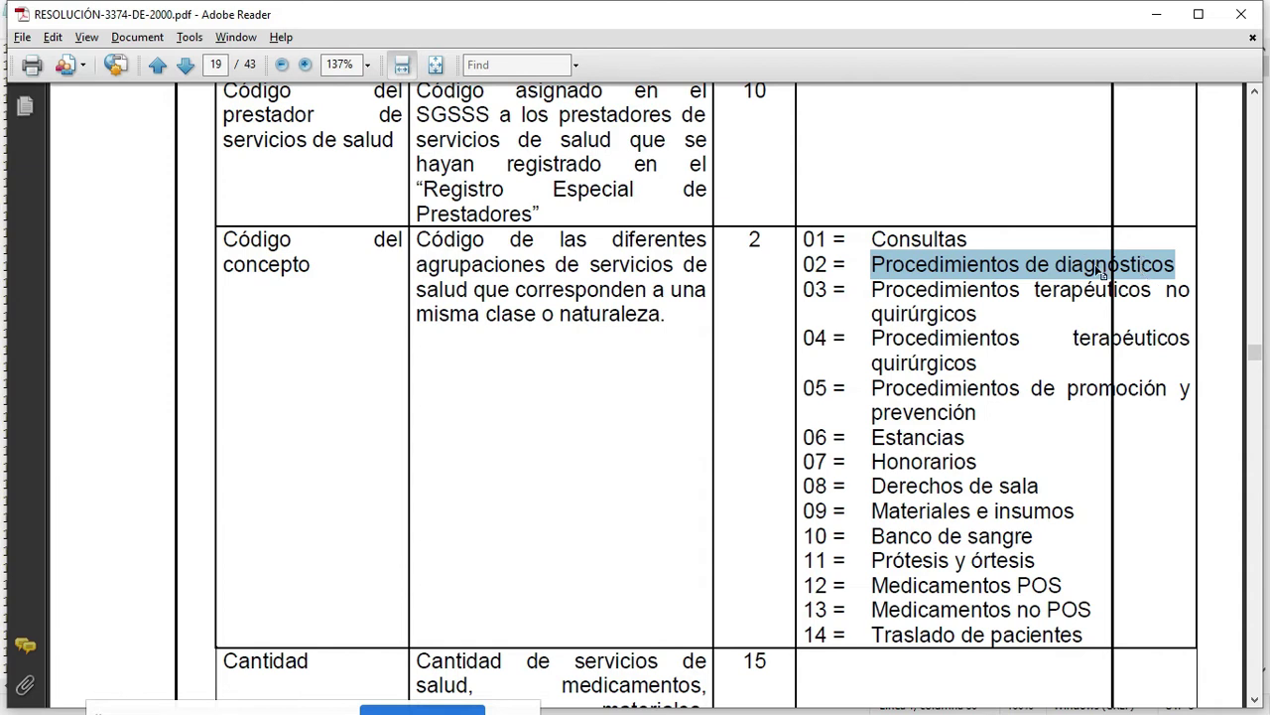
left_click(873, 264)
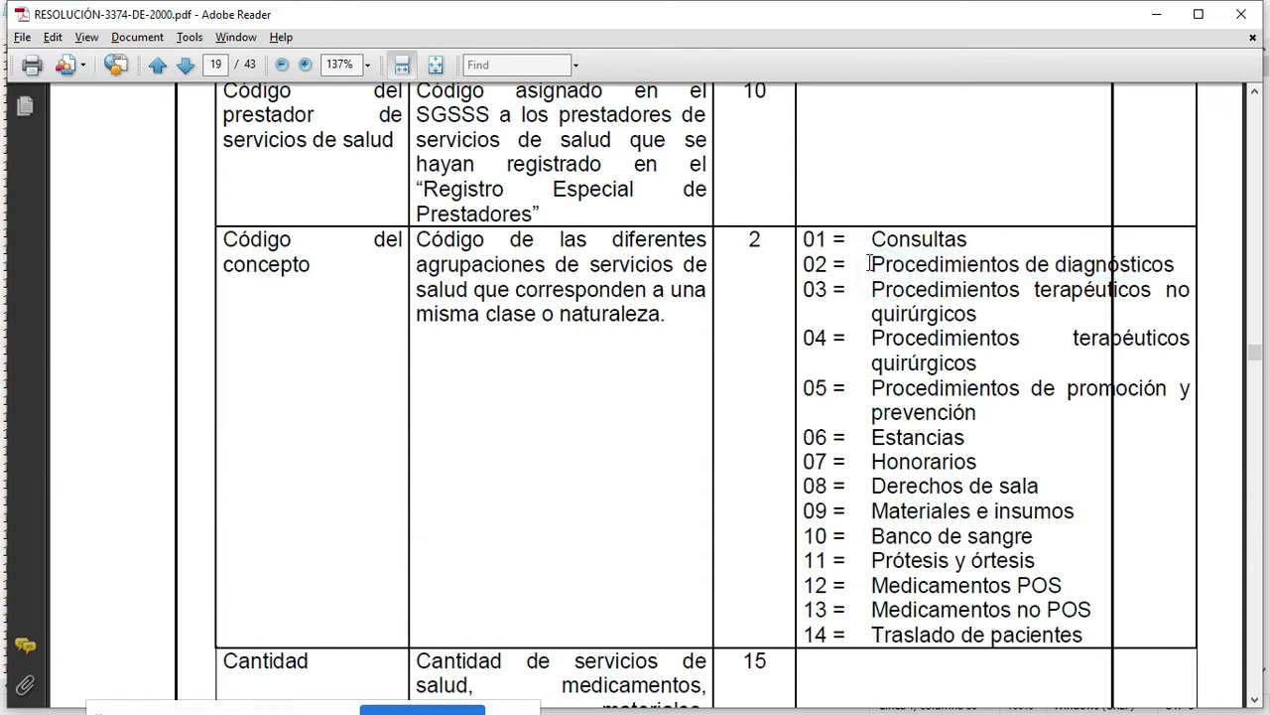
left_click_drag(873, 264, 1127, 262)
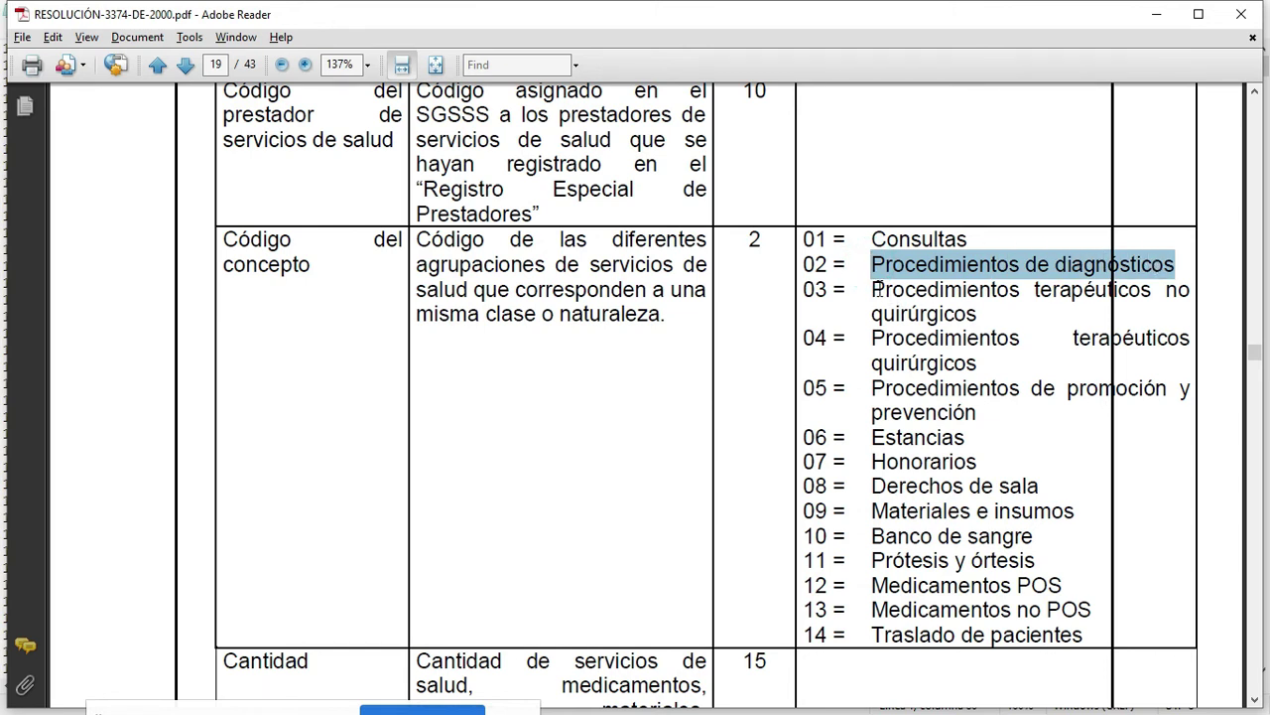
left_click_drag(877, 288, 986, 314)
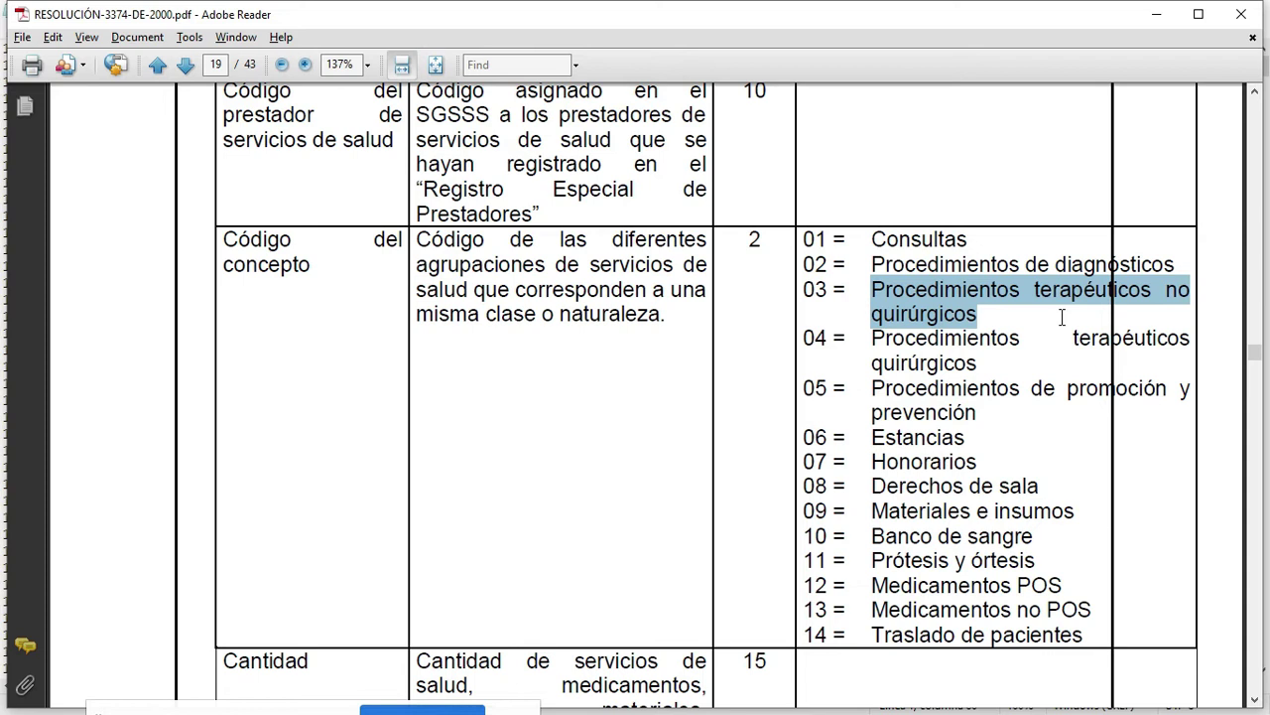
left_click_drag(873, 338, 984, 359)
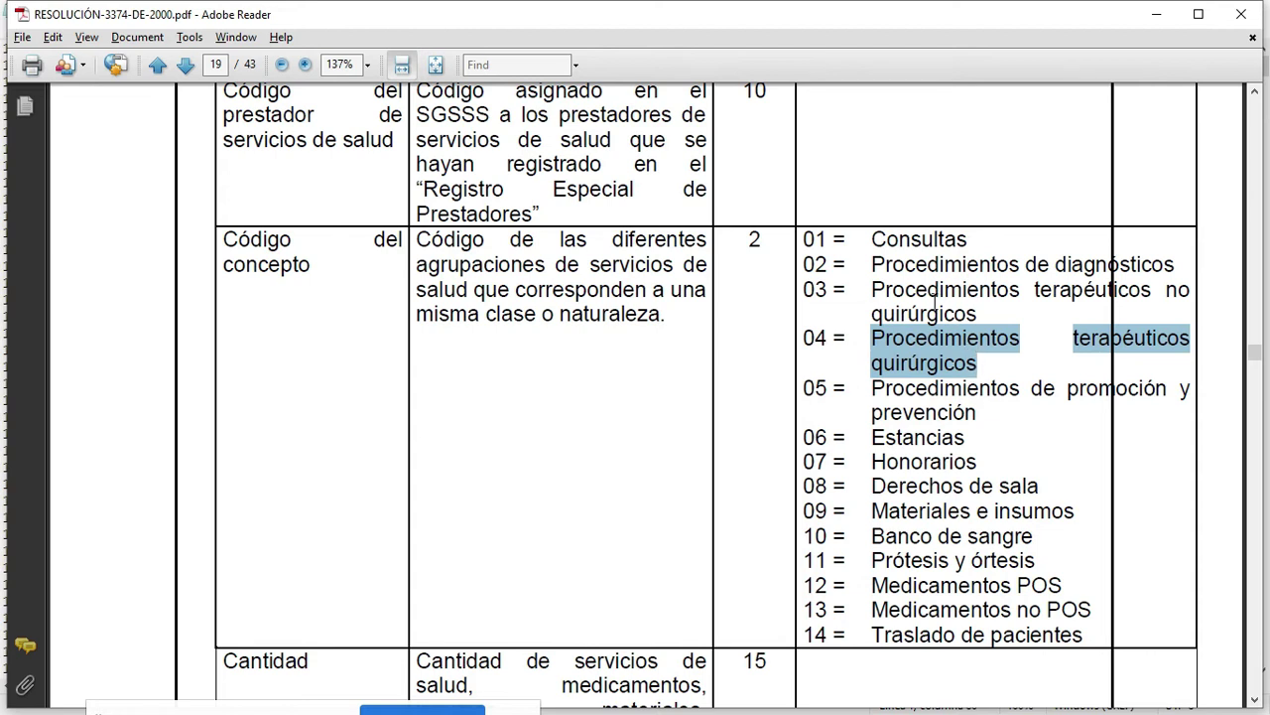
left_click_drag(872, 264, 975, 356)
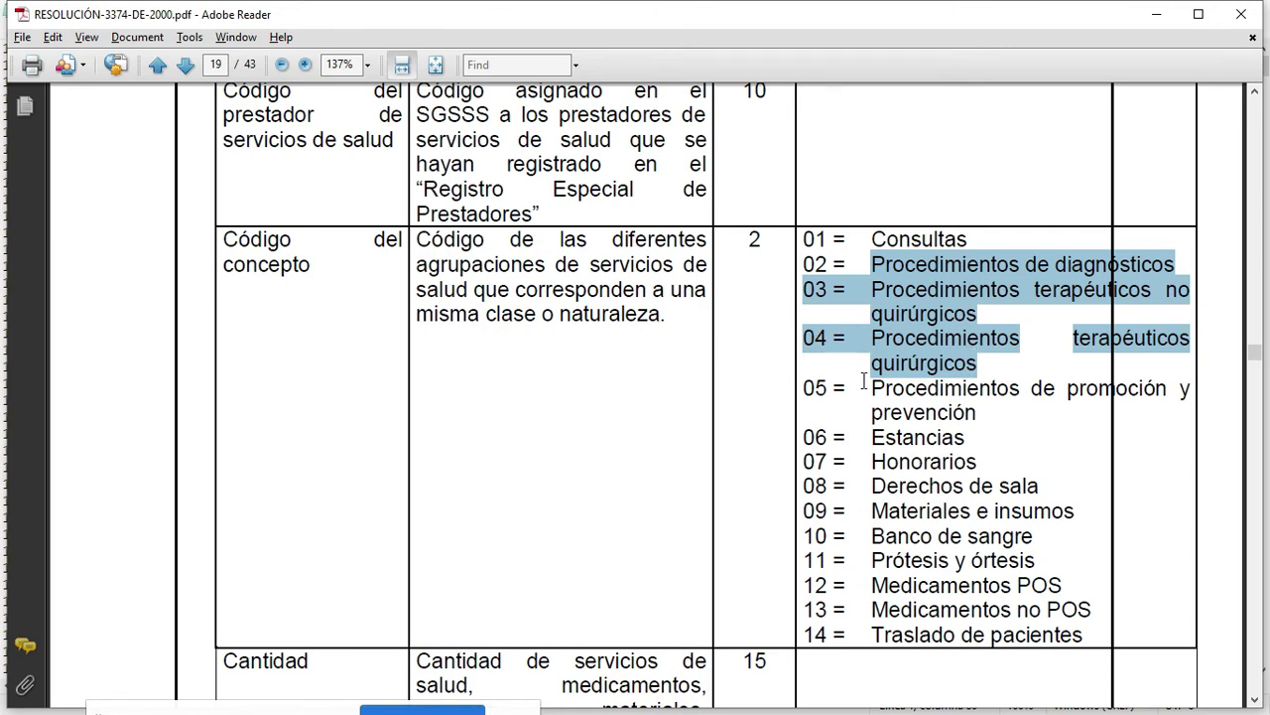
Highlight the Procedimientos de promoción y prevención entry of concept code 05
left_click_drag(871, 381, 988, 417)
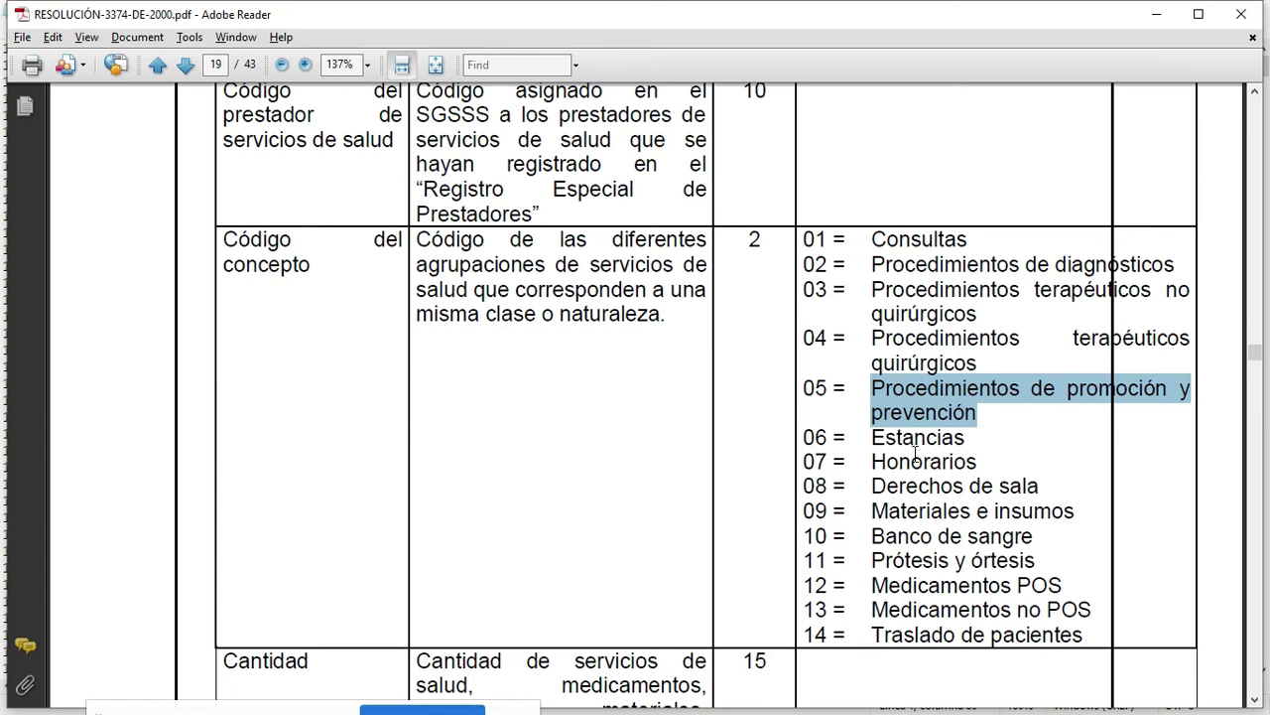
left_click(870, 389)
left_click_drag(870, 389, 990, 413)
left_click(873, 389)
triple_click(865, 386)
Highlight the Estancias entry of concept code 06 and the Honorarios entry of code 07
left_click_drag(870, 438, 964, 438)
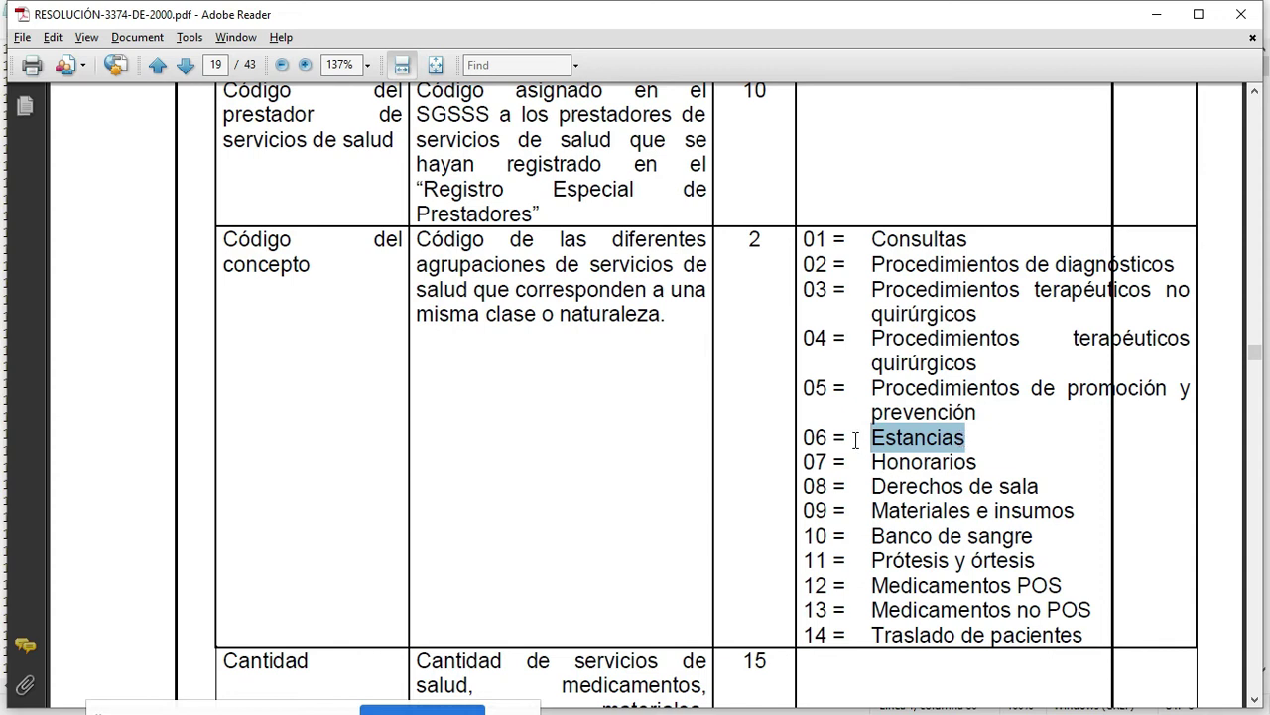
left_click(945, 436)
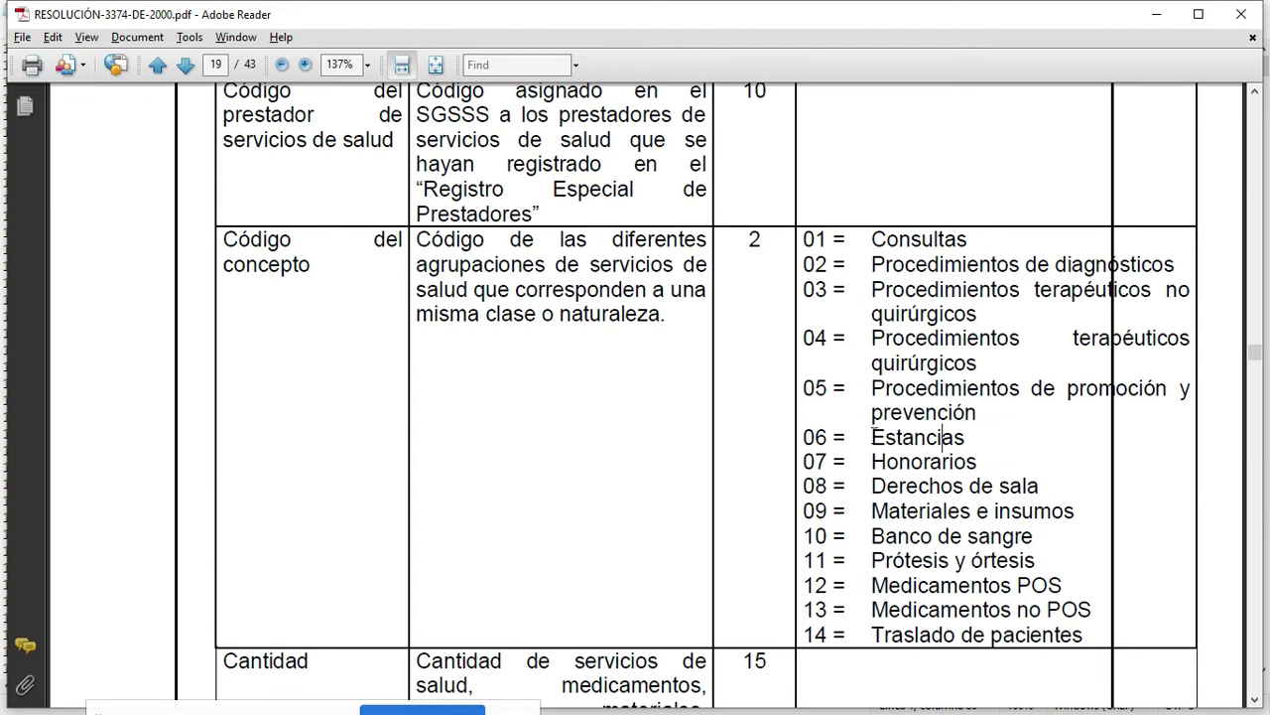
left_click_drag(967, 437, 873, 437)
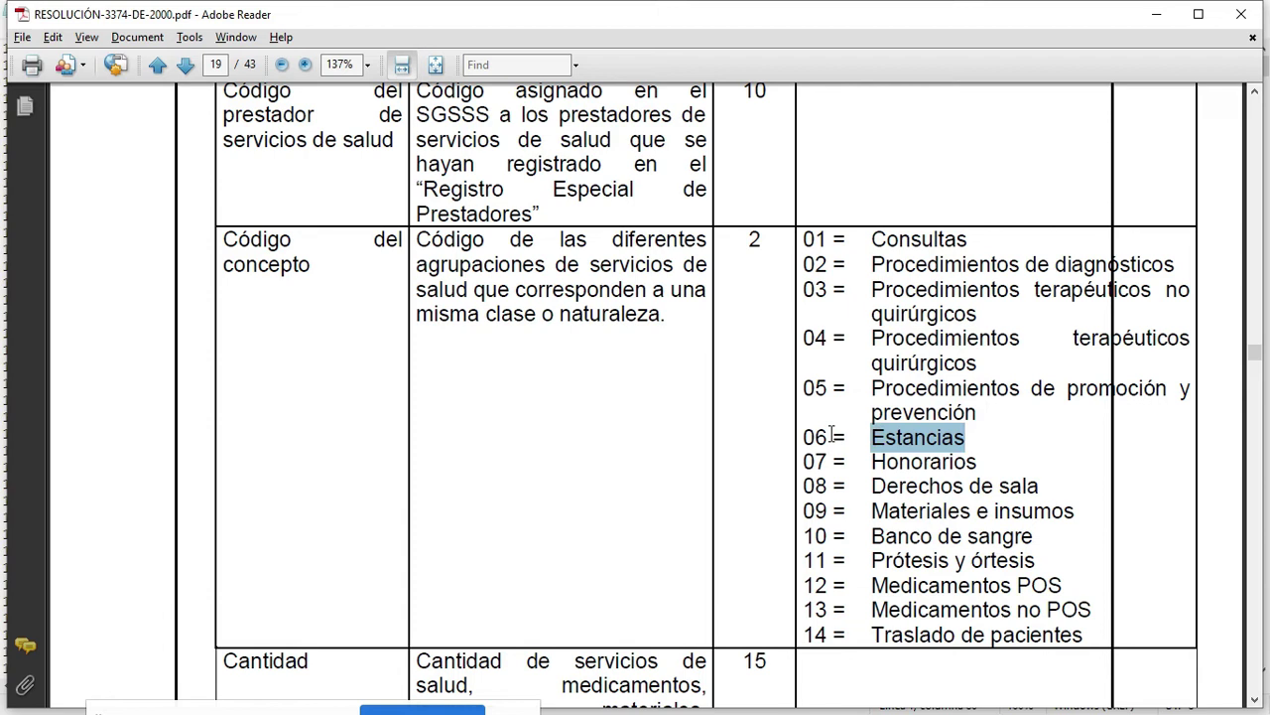
left_click_drag(993, 457, 992, 483)
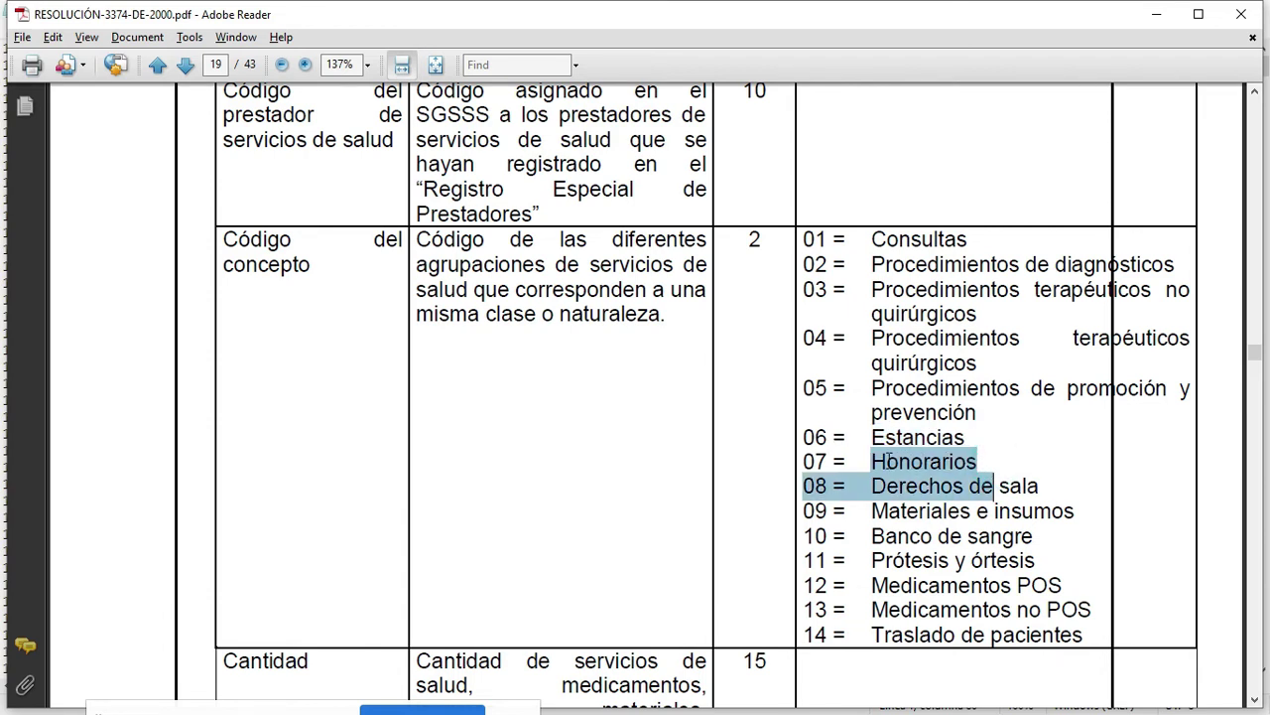
left_click(978, 458)
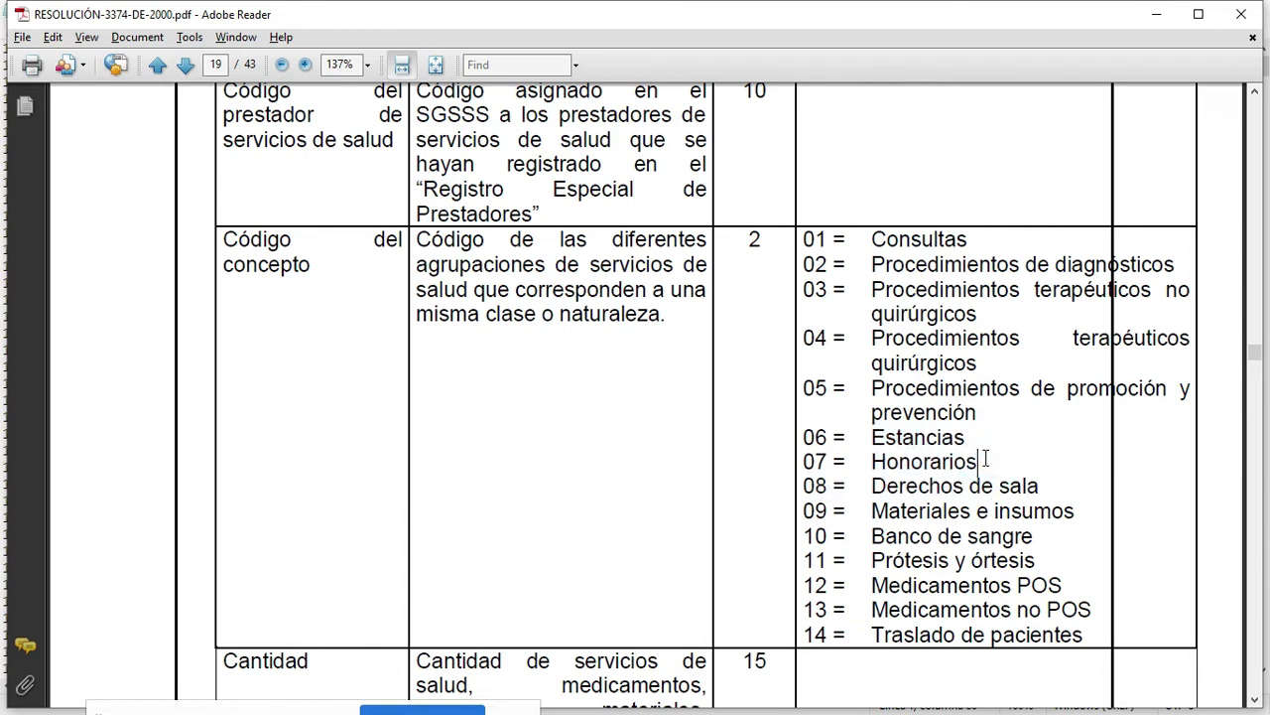
left_click_drag(985, 459, 873, 461)
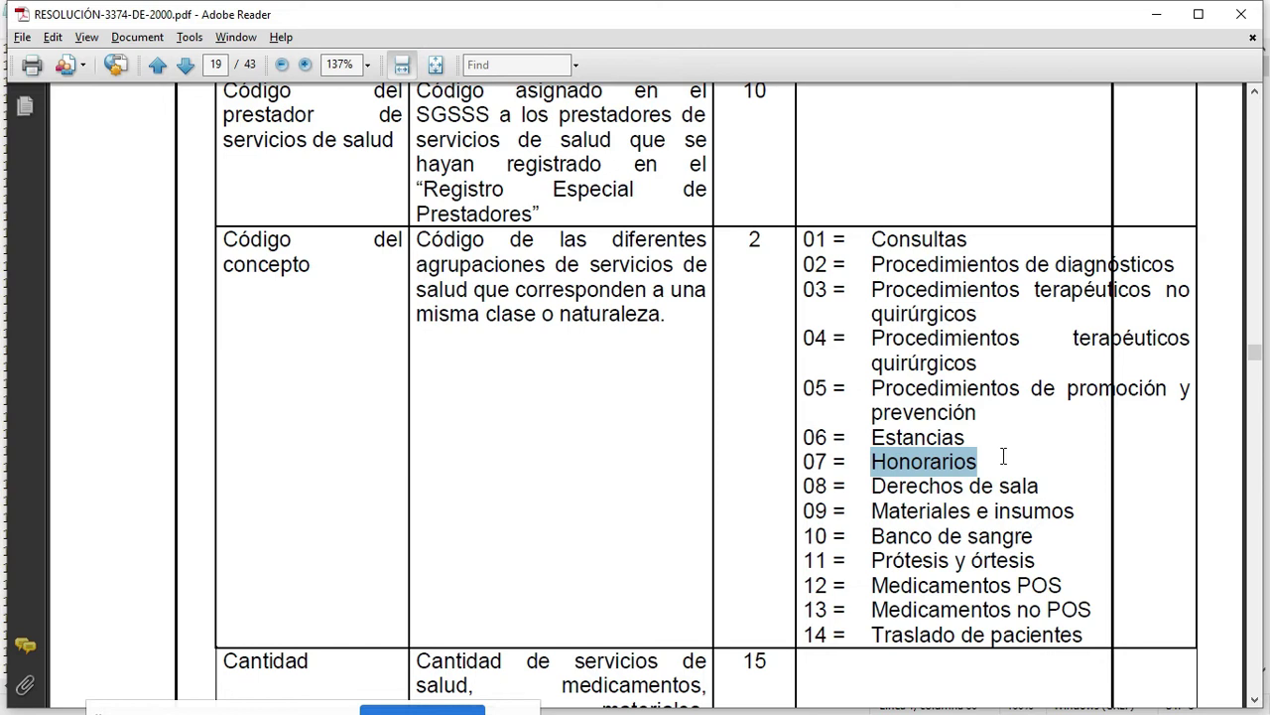
Highlight concept entries 08 Derechos de sala, 09 Materiales e insumos and 10 Banco de sangre one after another
scroll(1003, 456, "up", 1)
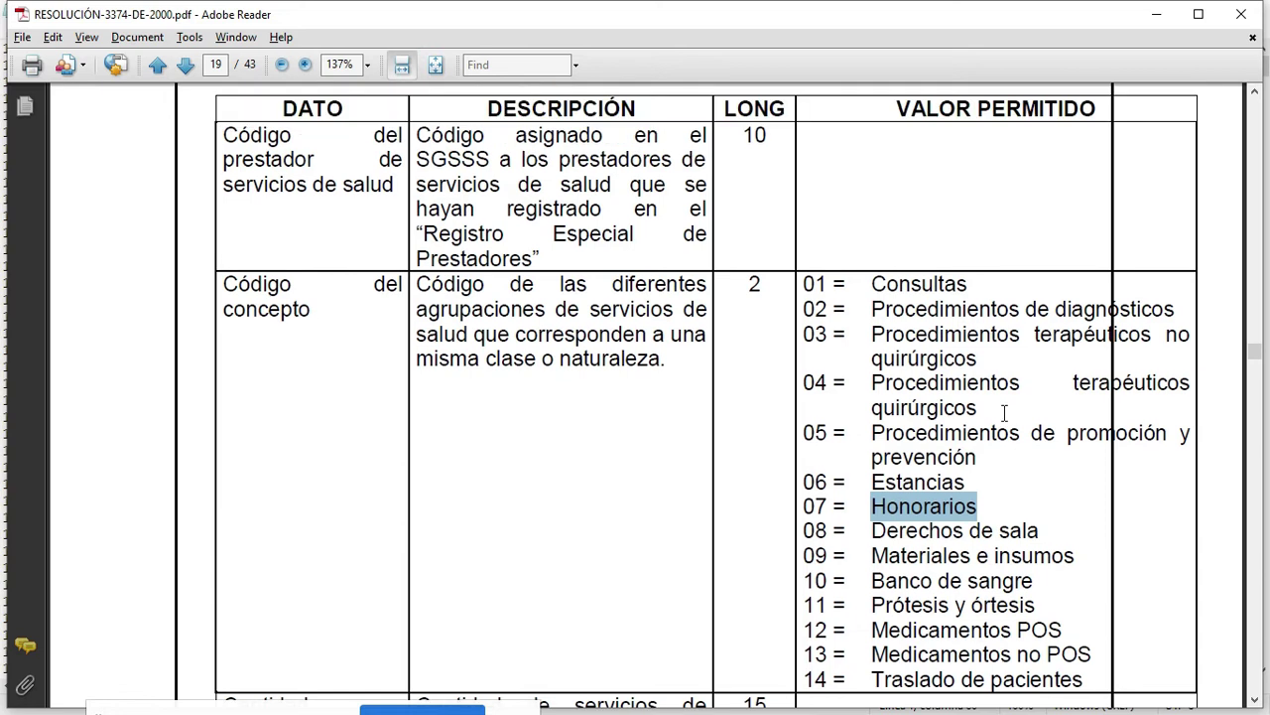
left_click_drag(1003, 520, 1038, 533)
left_click(890, 510)
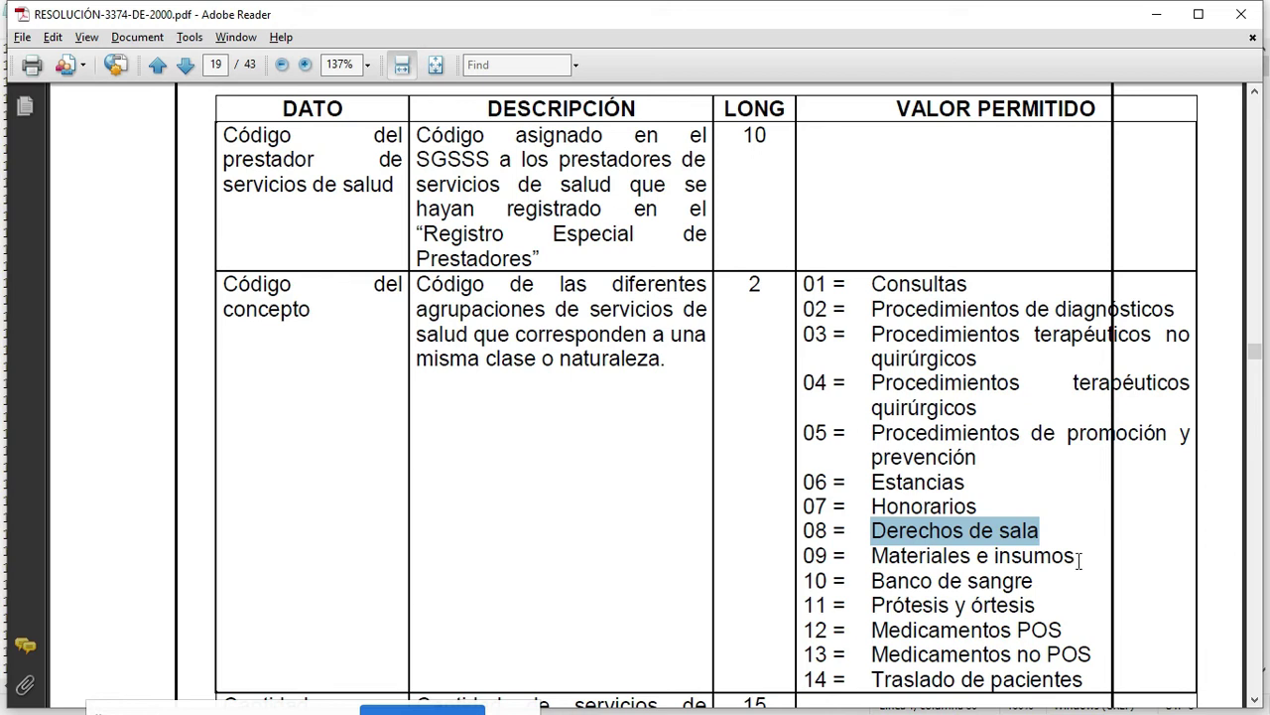
left_click_drag(1077, 557, 935, 562)
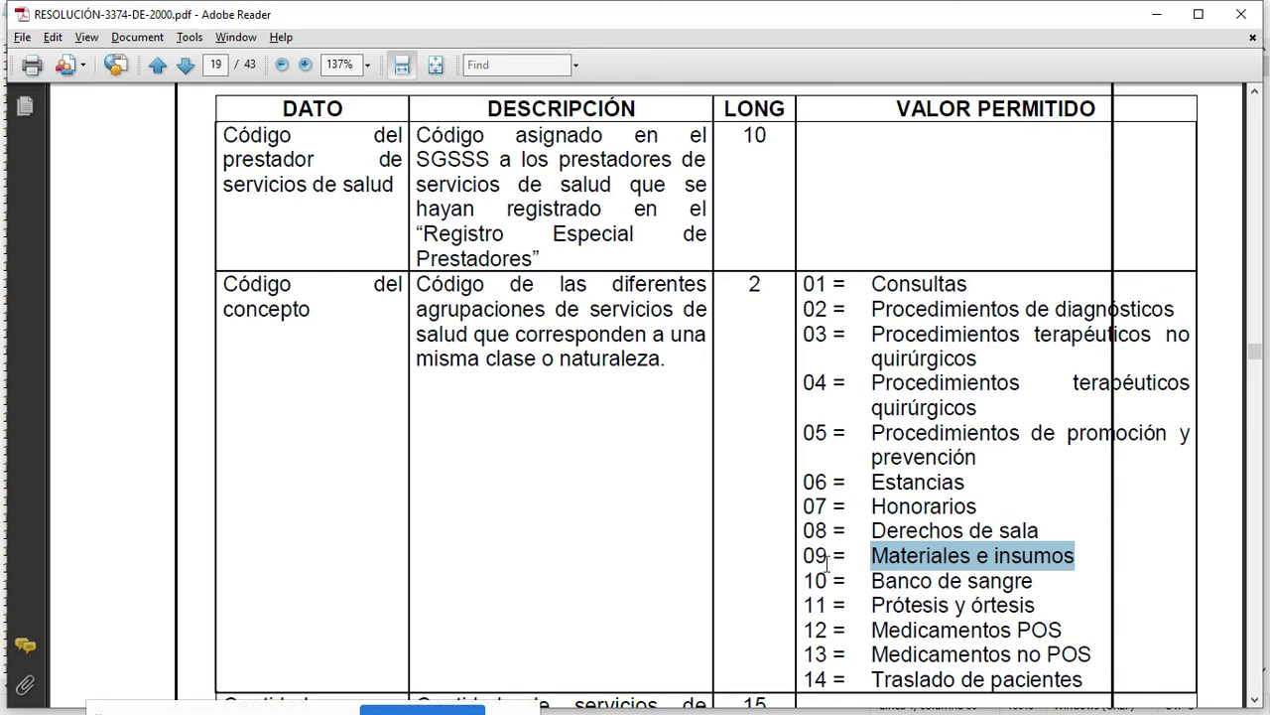
left_click_drag(874, 582, 1019, 586)
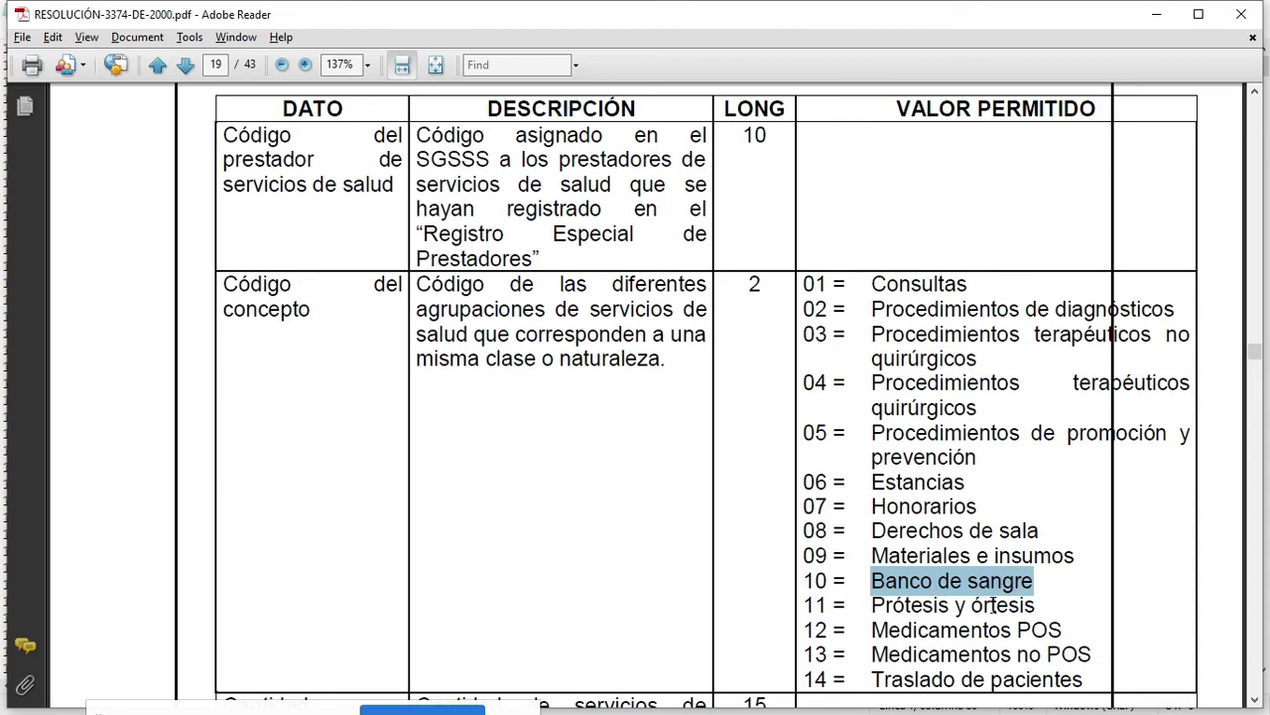
Highlight concept entry 11 Prótesis y órtesis, then the two medication entries 12 and 13 together
left_click_drag(1050, 611, 927, 605)
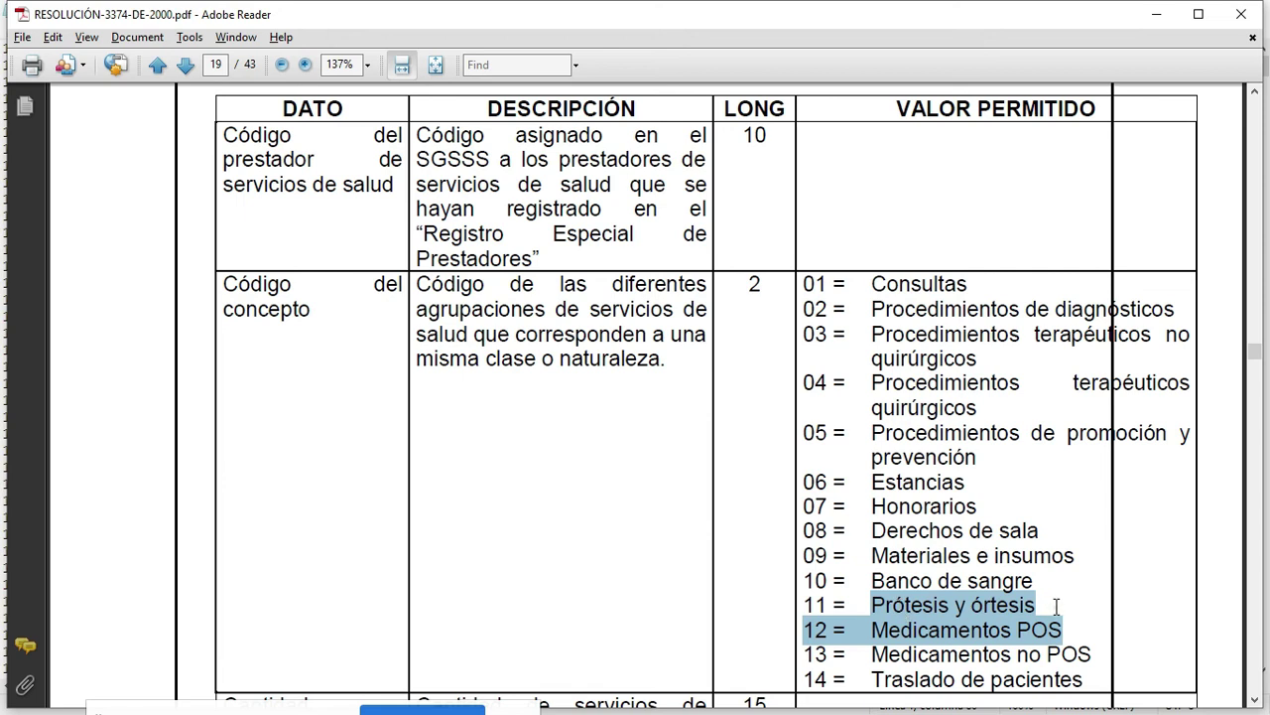
left_click(1057, 607)
left_click_drag(864, 630, 1008, 640)
left_click_drag(1092, 652, 806, 631)
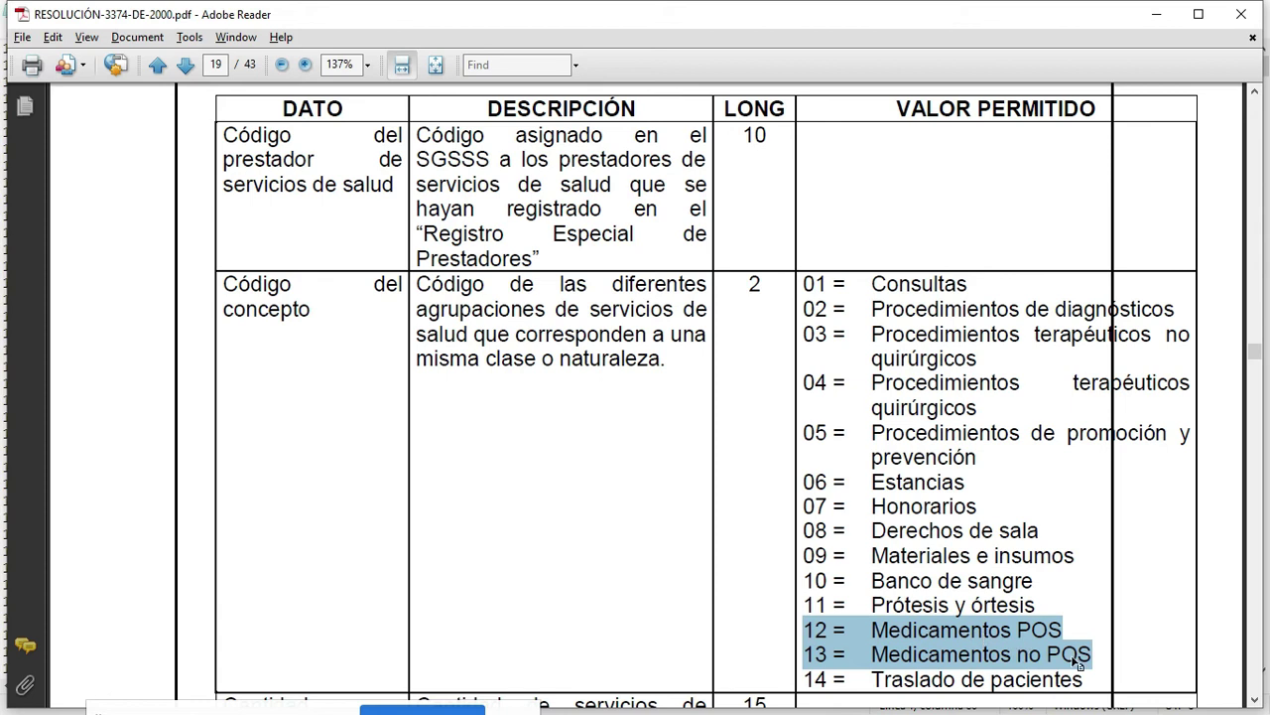
Examine the Medicamentos POS entry of code 12 and highlight Medicamentos no POS of code 13
left_click(1255, 702)
left_click(1256, 702)
left_click(1256, 702)
left_click(1255, 702)
left_click(1255, 702)
left_click(1255, 702)
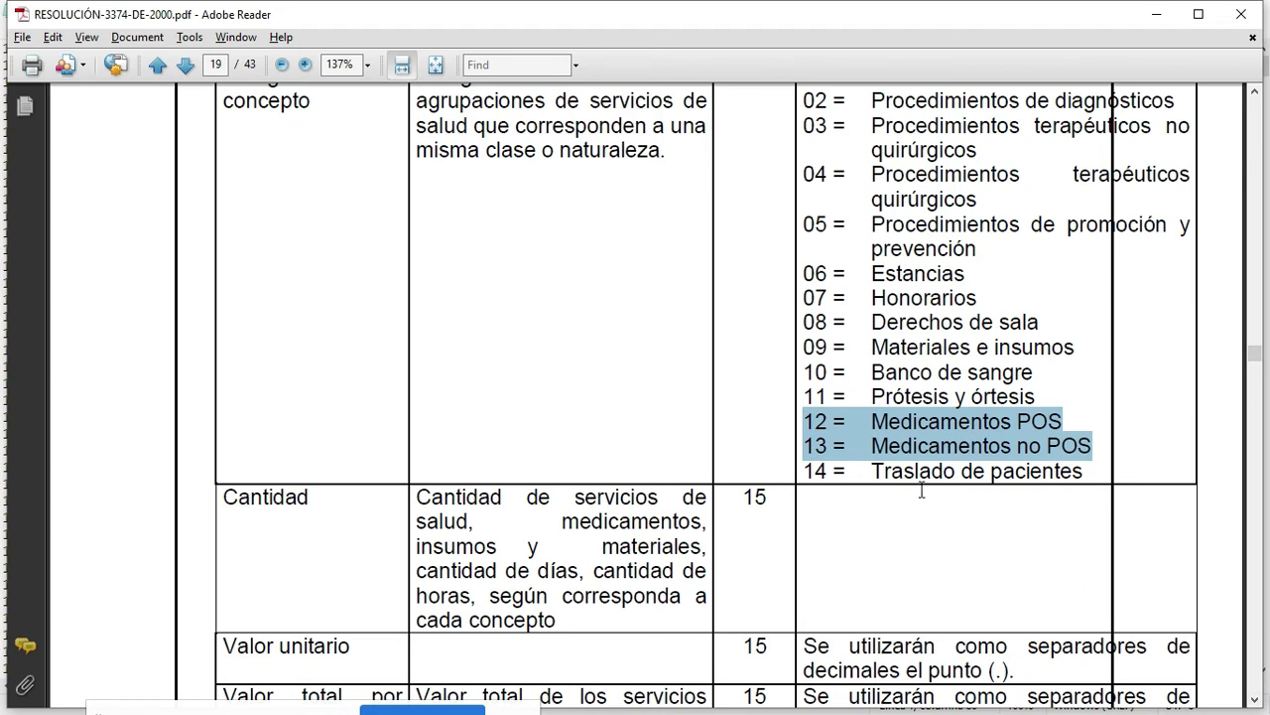
left_click(1034, 431)
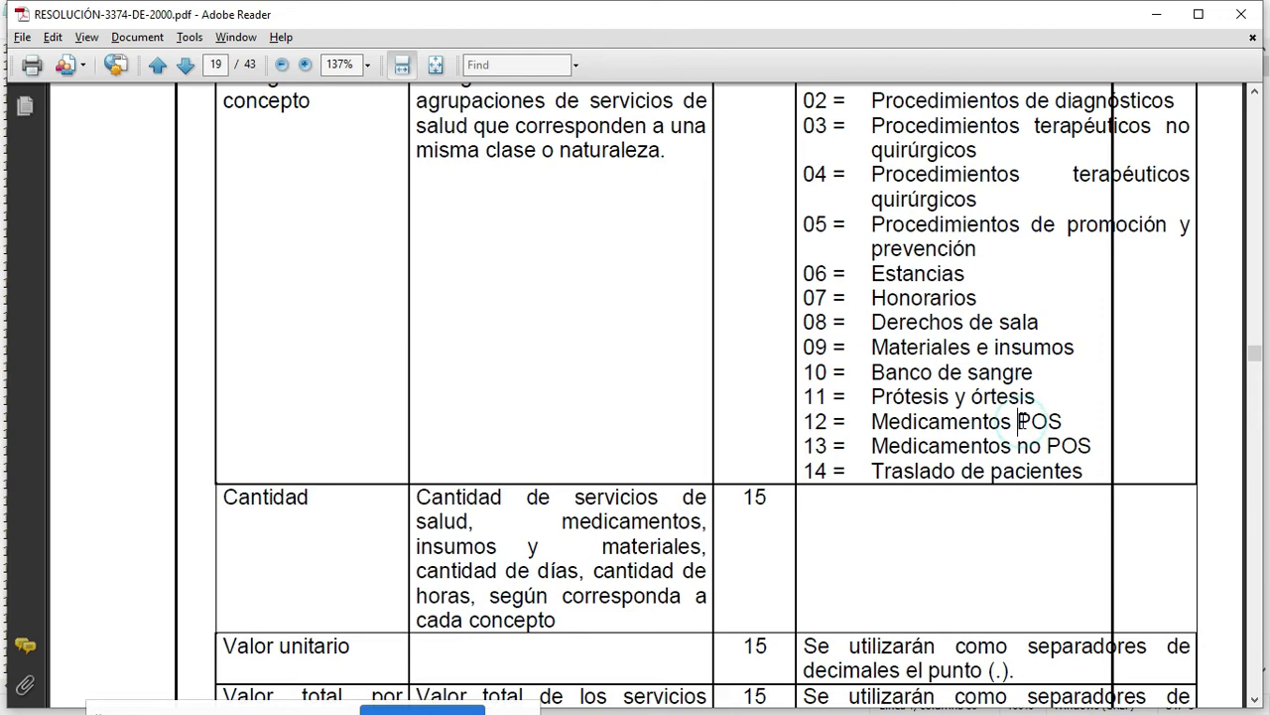
left_click_drag(1047, 445, 964, 443)
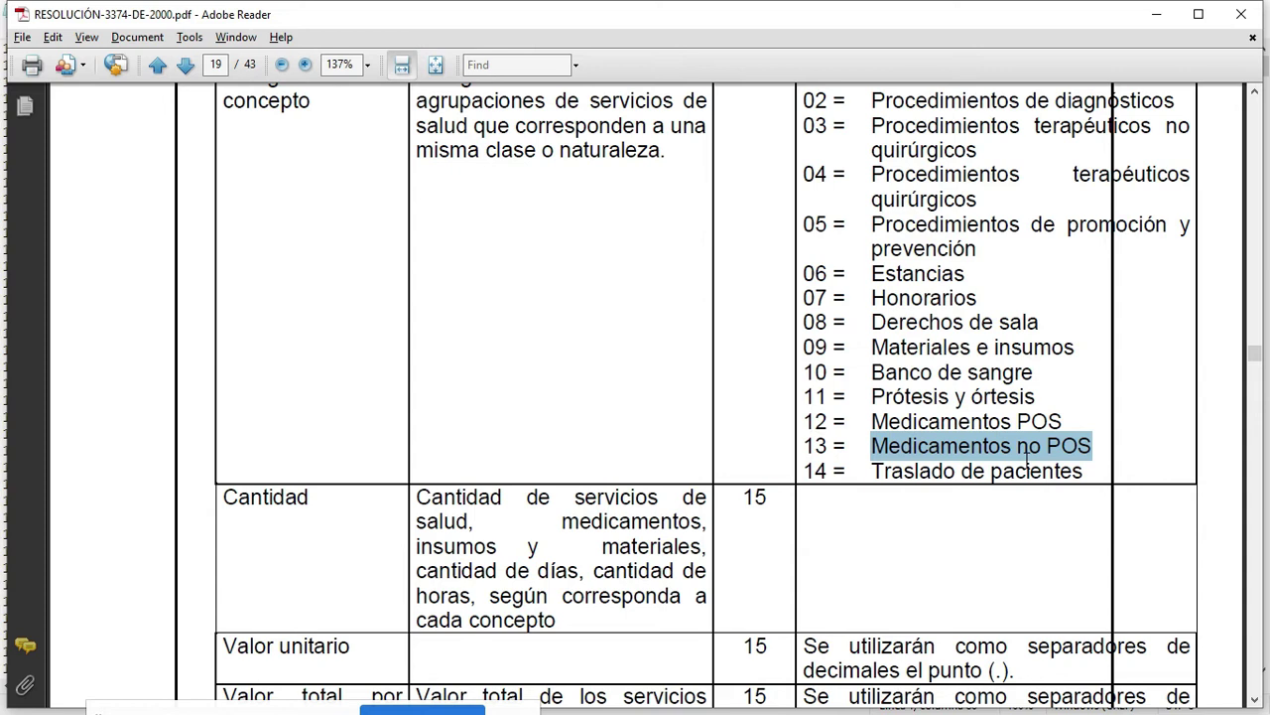
left_click(1097, 452)
triple_click(1098, 450)
Highlight the Traslado de pacientes entry together with its concept code 14
left_click_drag(1086, 479, 874, 482)
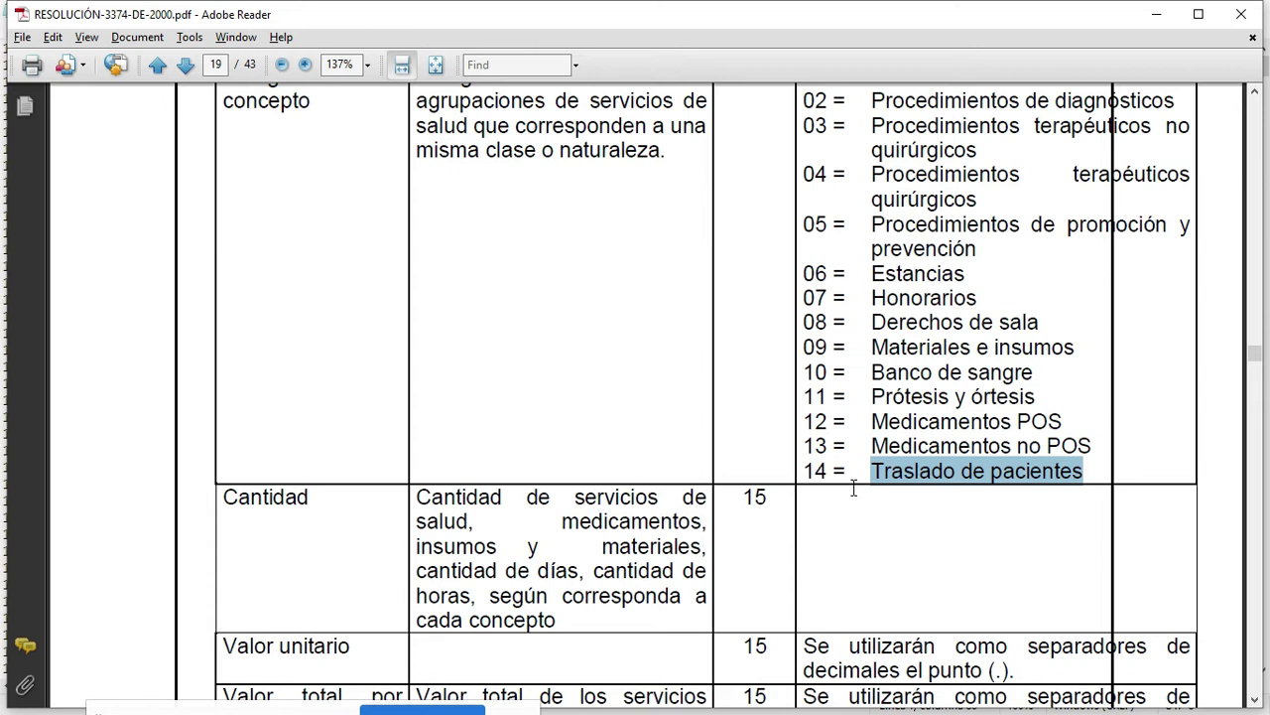
double_click(811, 469)
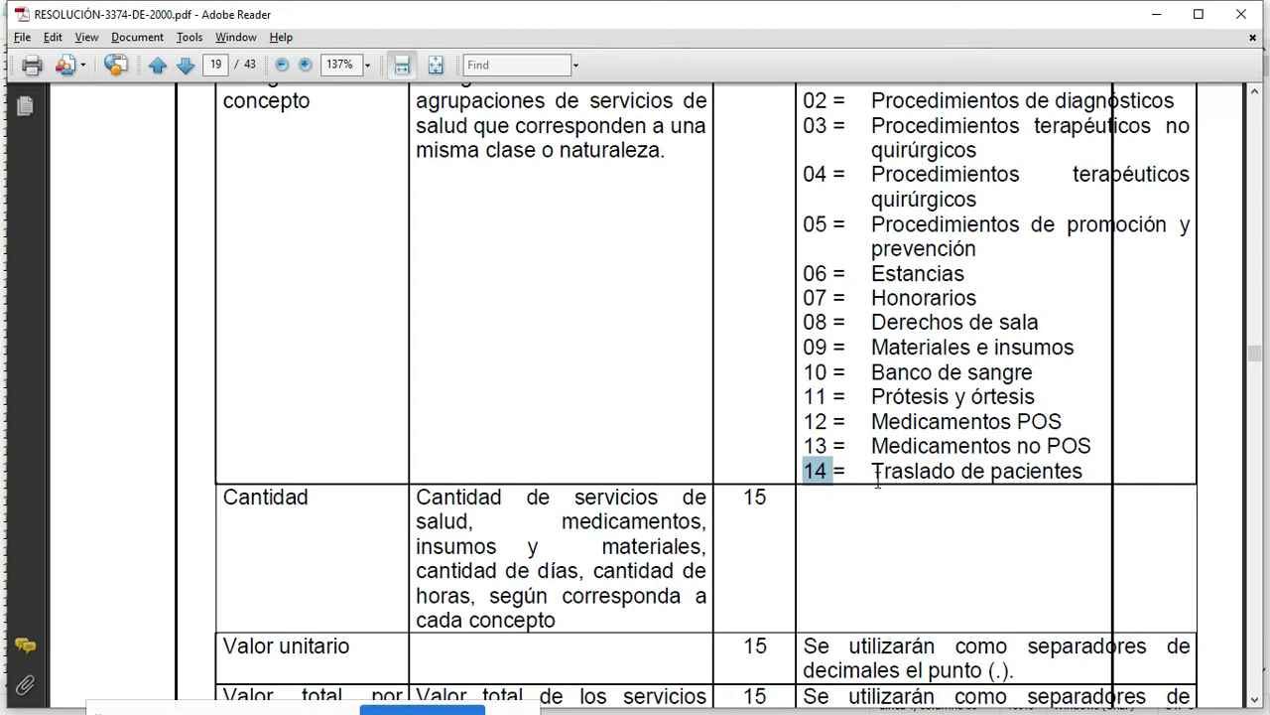
left_click_drag(1085, 473, 812, 472)
Return to the start of section 2.3 on page 18 to review its Número de la factura row
scroll(545, 386, "up", 15)
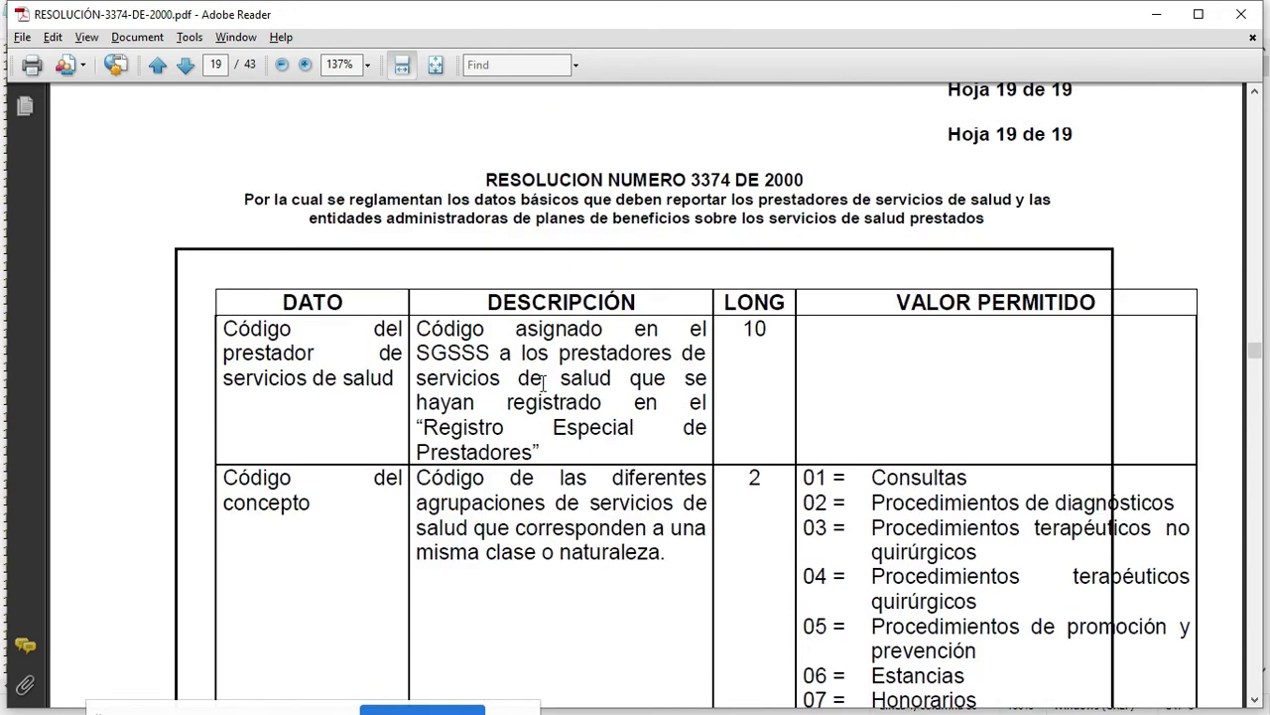
scroll(529, 365, "up", 3)
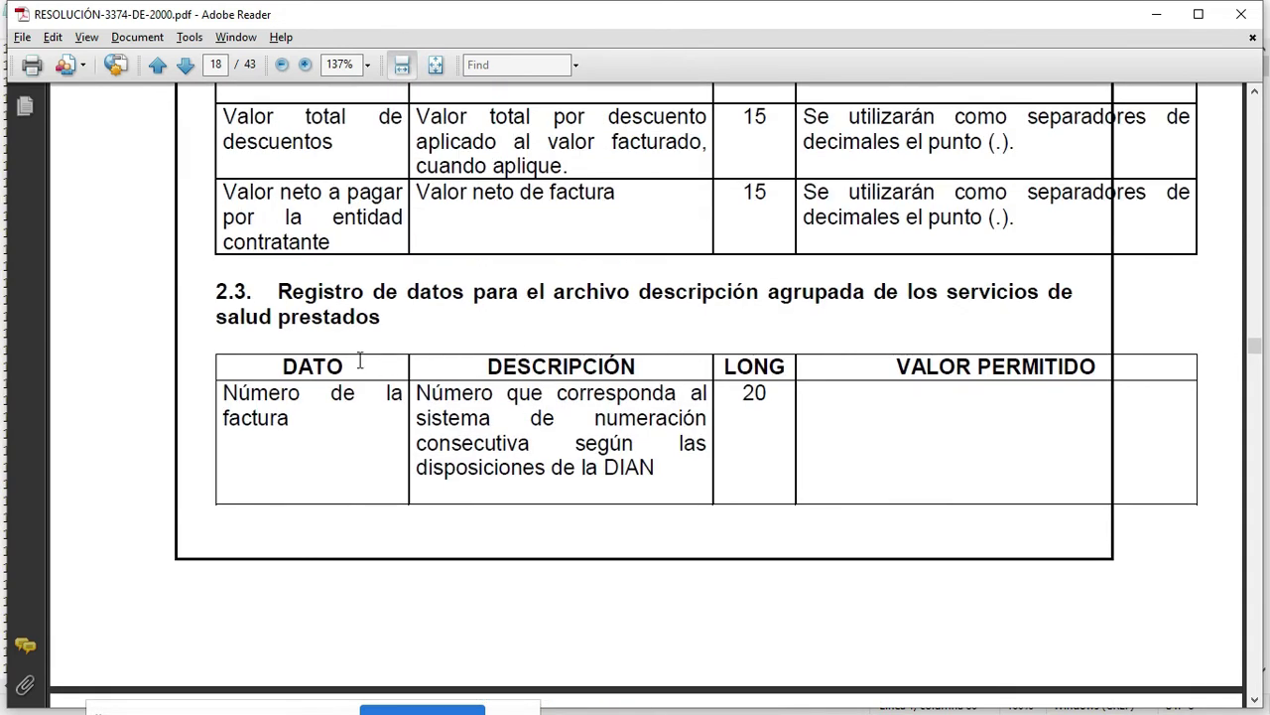
scroll(665, 568, "down", 8)
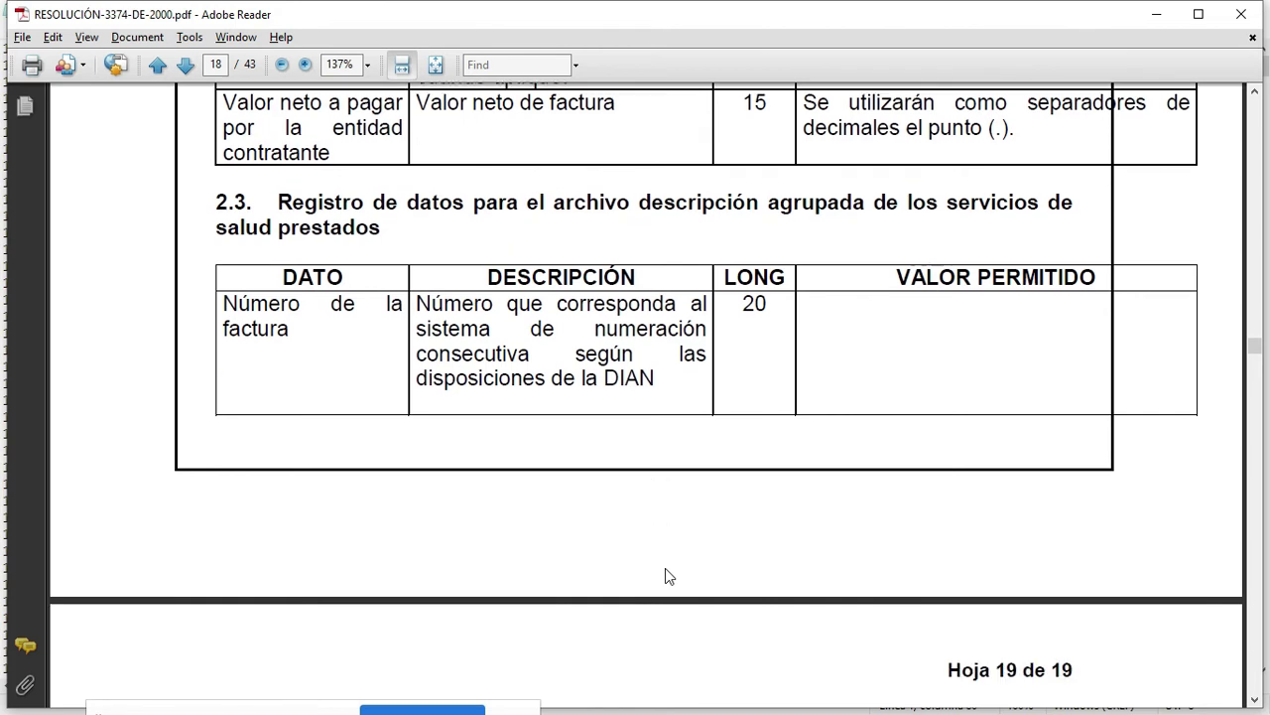
Highlight concept codes 01 to 05 in section 2.3 and review the table's Cantidad, Valor unitario and Valor total por concepto rows
scroll(645, 529, "down", 7)
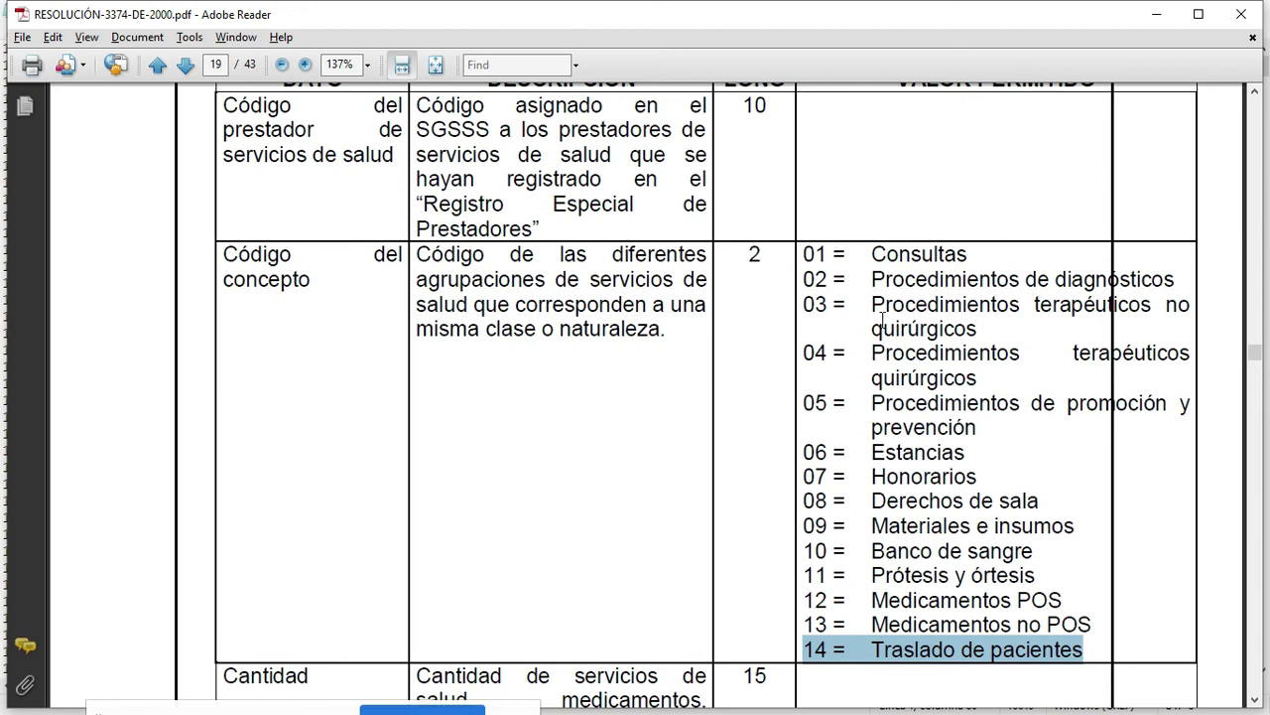
left_click(801, 256)
left_click_drag(802, 256, 953, 436)
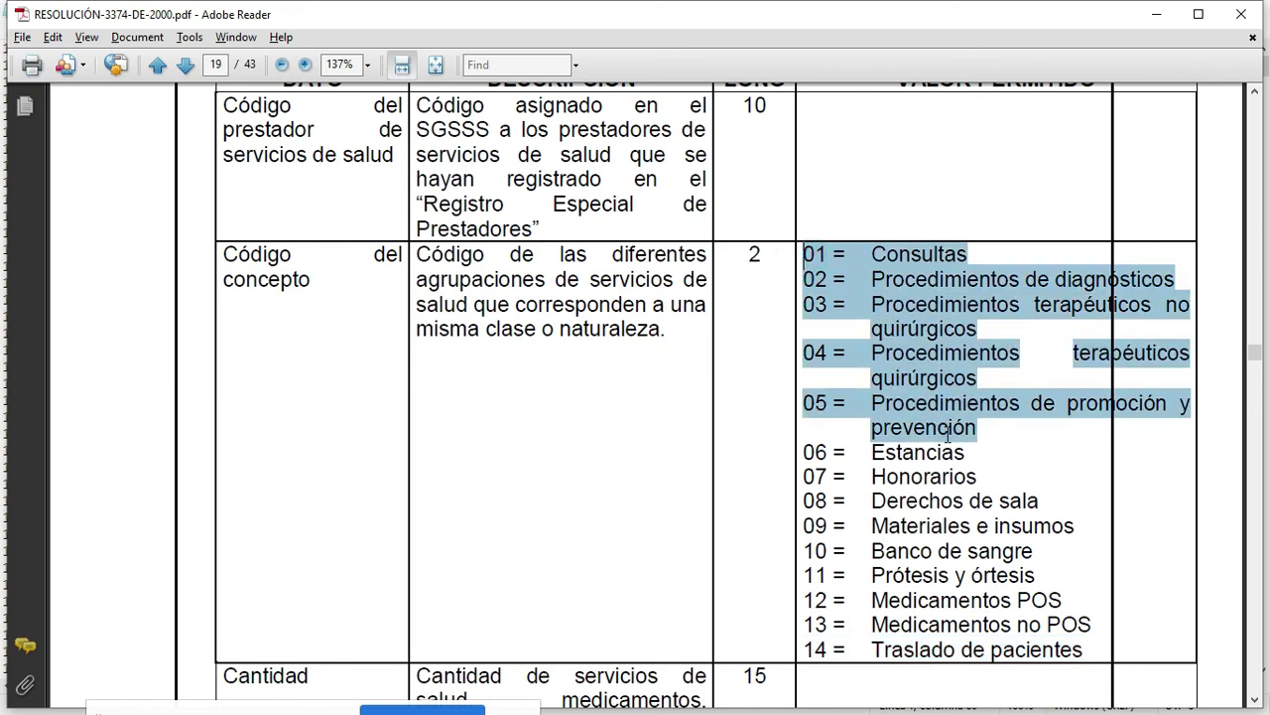
scroll(896, 456, "down", 5)
scroll(842, 456, "down", 1)
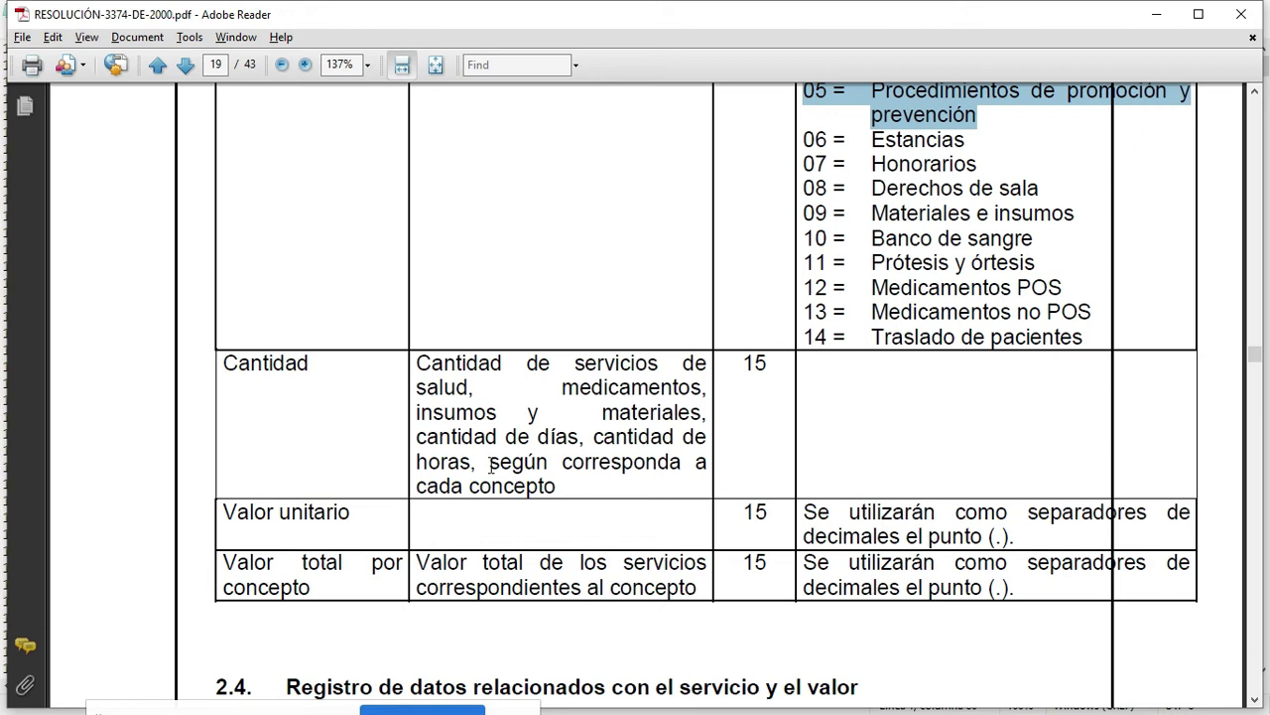
Open AD042019.TXT from the Archivos RIPS folder and highlight the first record's invoice number and concept code 01
key("alt+Tab")
key("alt+Tab")
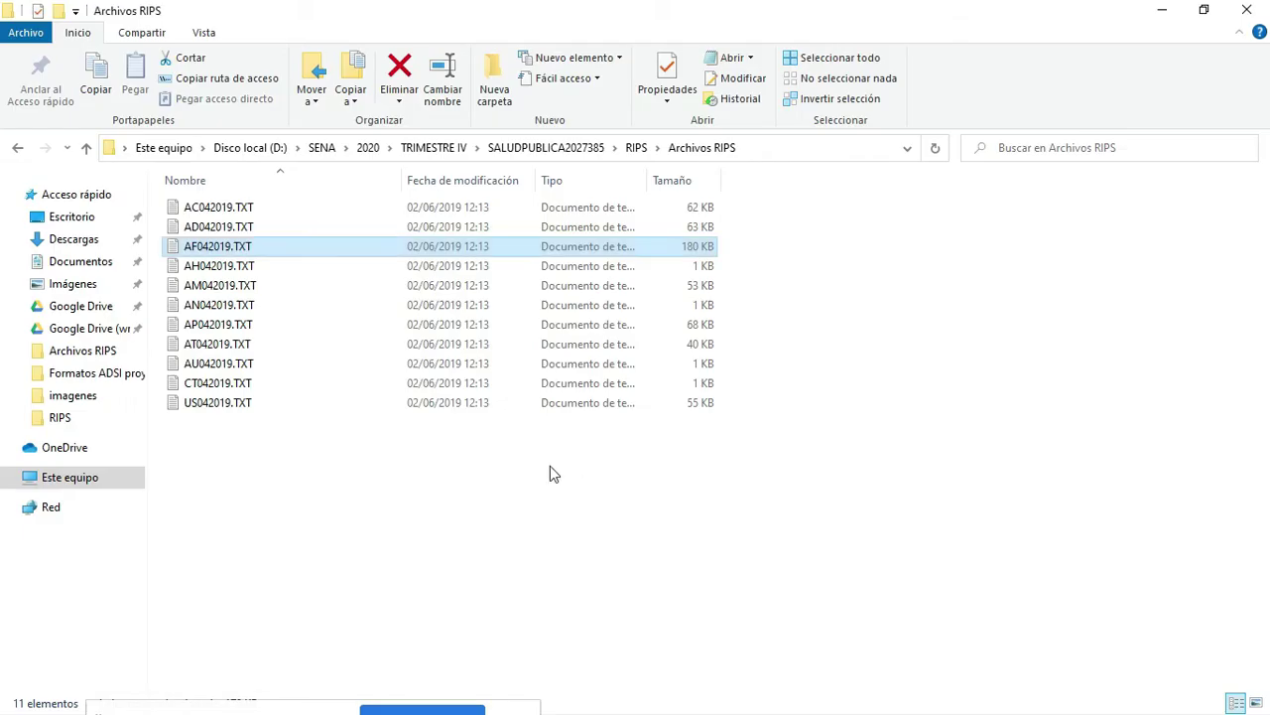
left_click(216, 226)
double_click(216, 226)
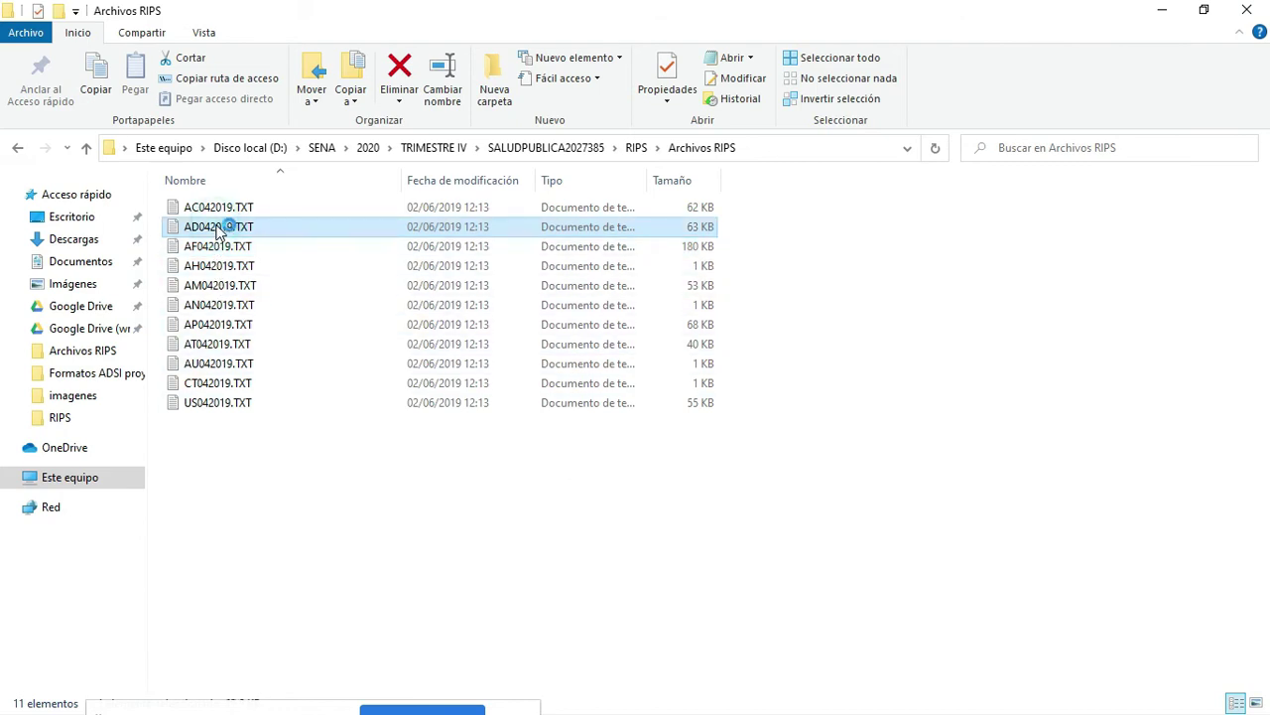
left_click_drag(85, 223, 17, 223)
left_click(156, 223)
left_click_drag(231, 223, 212, 223)
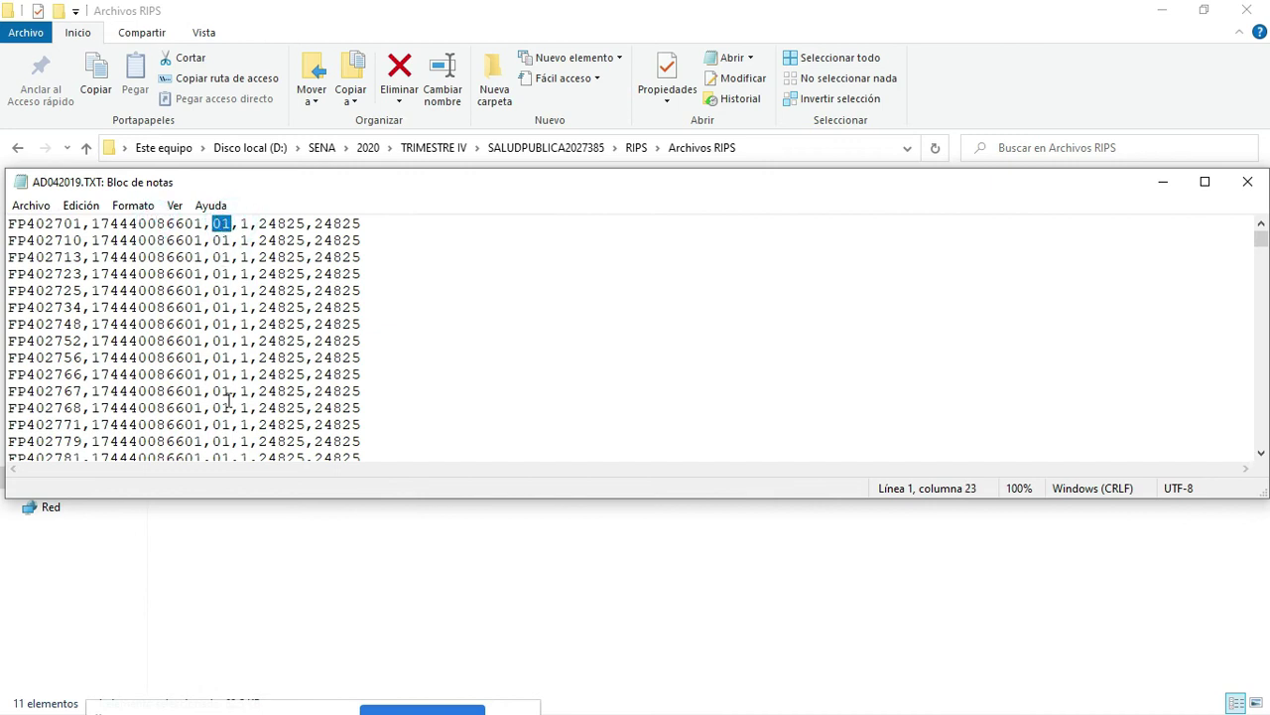
Highlight the first AD record's remaining fields through the total value, then concept code 02 in the record on line 29
left_click_drag(84, 223, 362, 224)
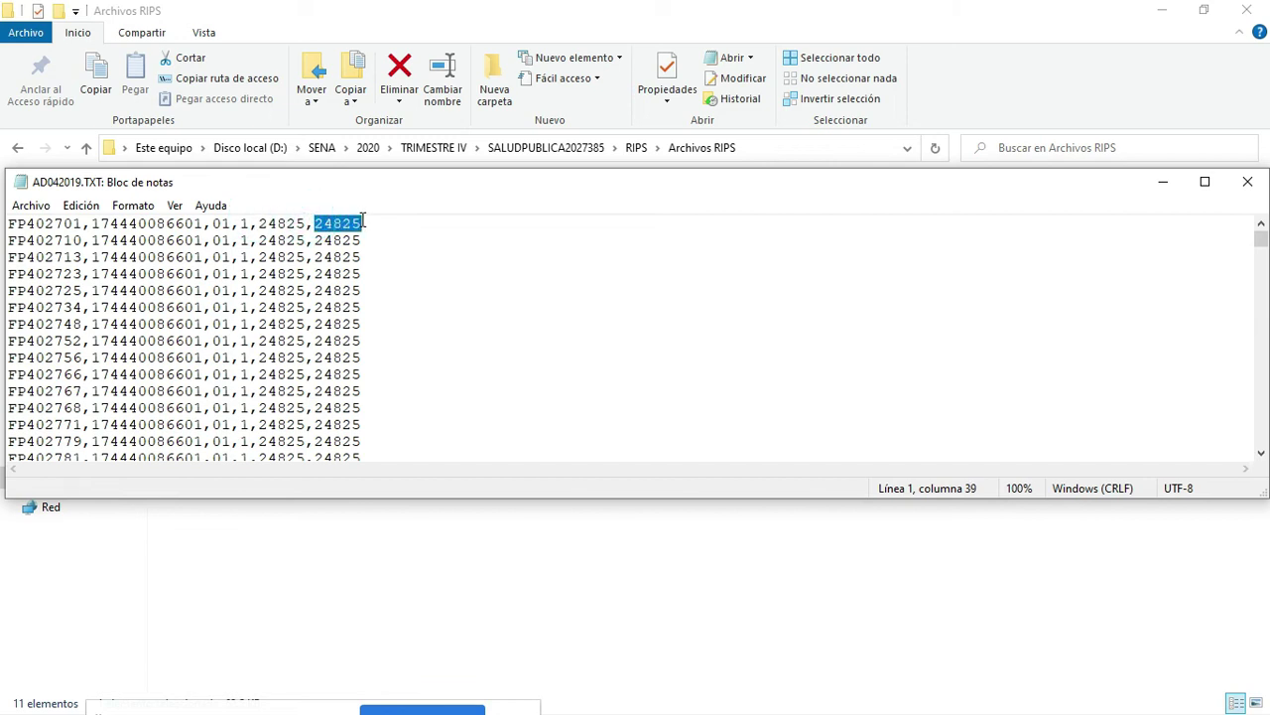
left_click(300, 223)
left_click_drag(361, 223, 327, 224)
scroll(327, 239, "down", 6)
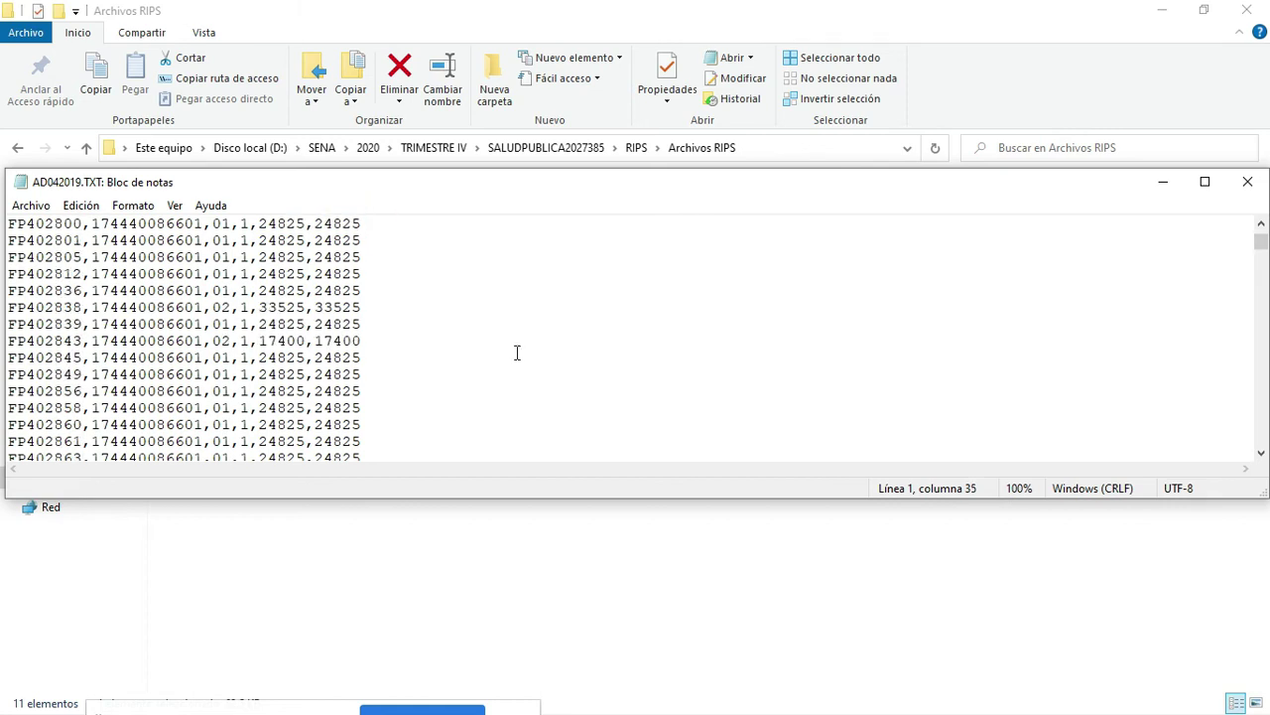
left_click_drag(230, 341, 212, 340)
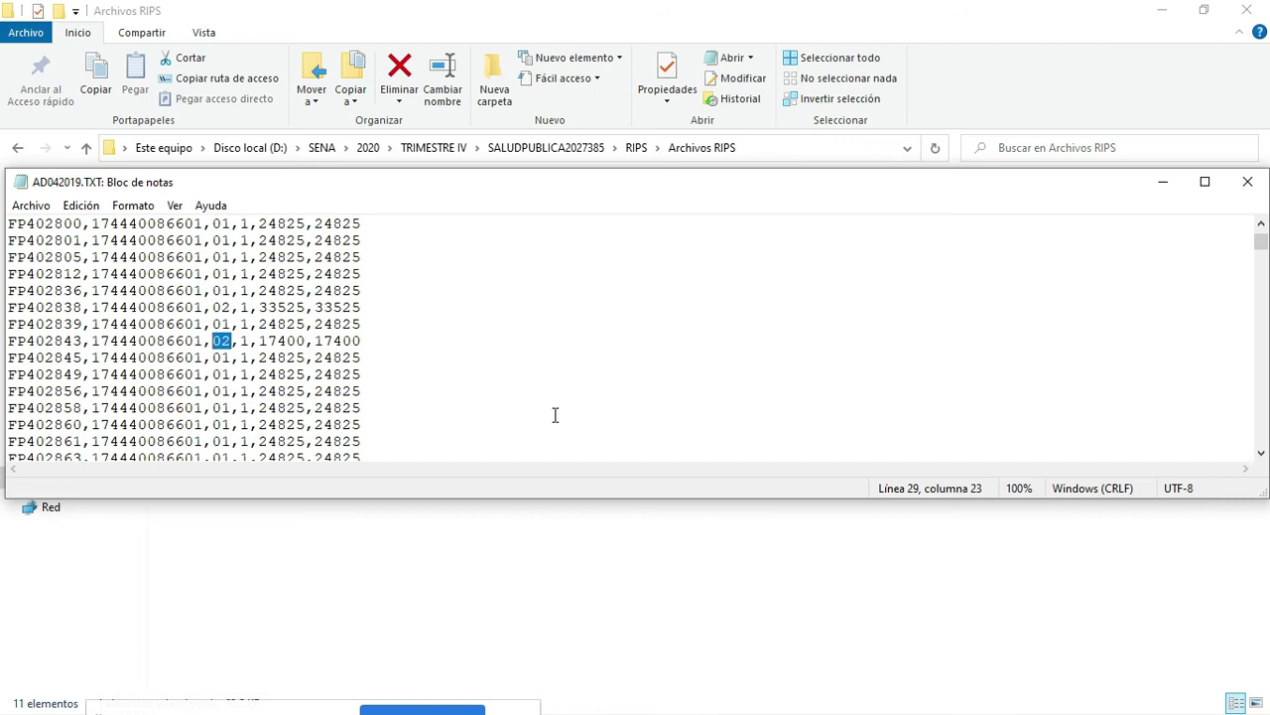
Switch to Plantilla RIPS Encabezados Vacia.xlsx in Excel and show the column headers of its AD sheet
left_click(680, 614)
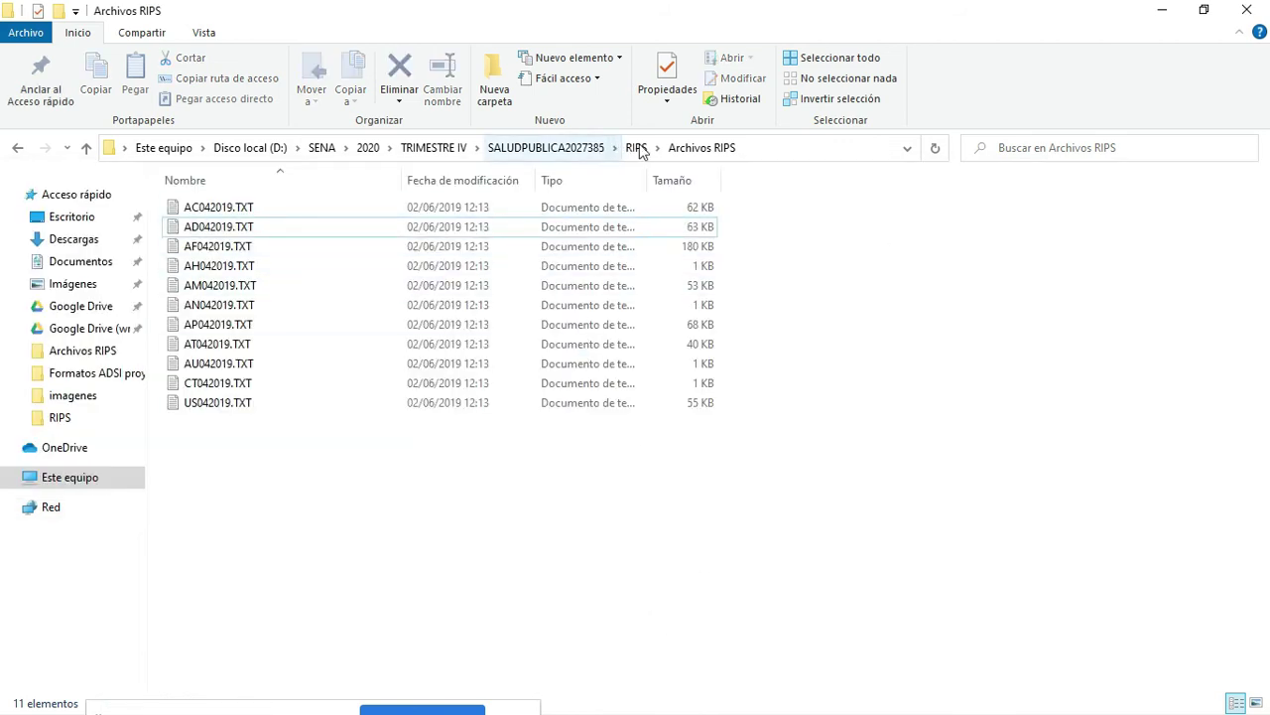
key("alt+Tab")
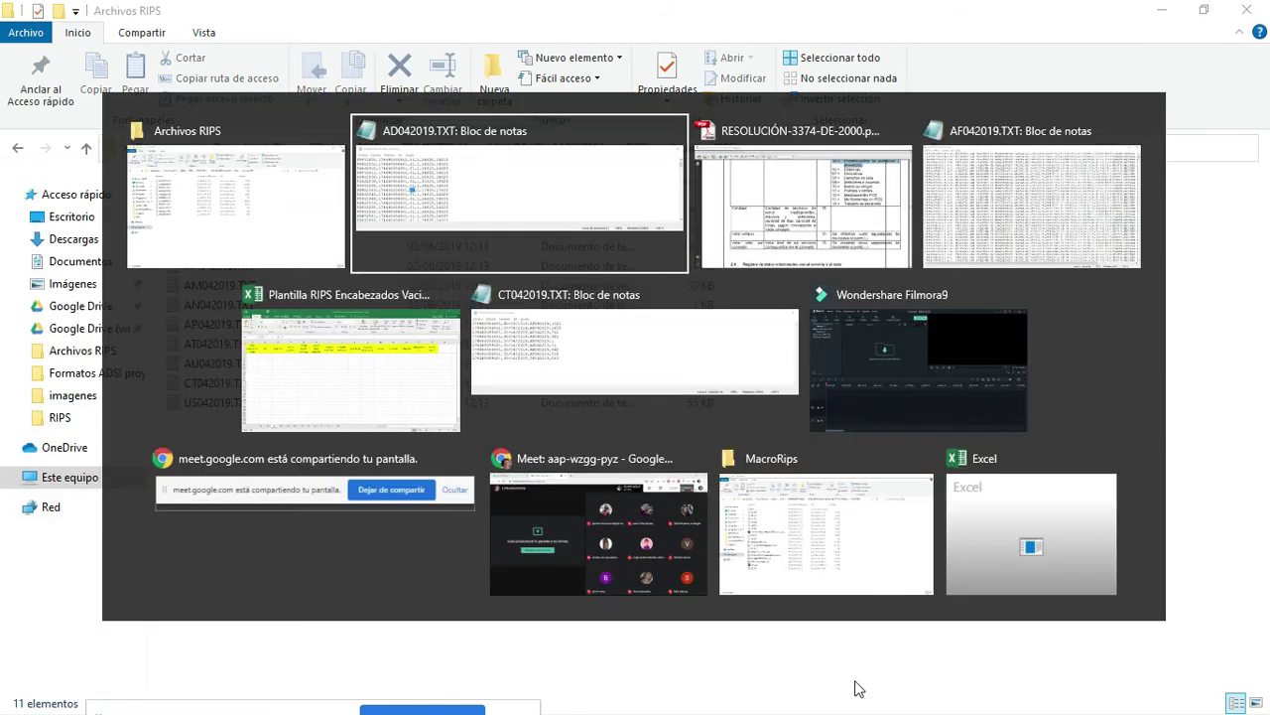
key("alt+Tab")
key("alt+Tab")
key("alt+Tab")
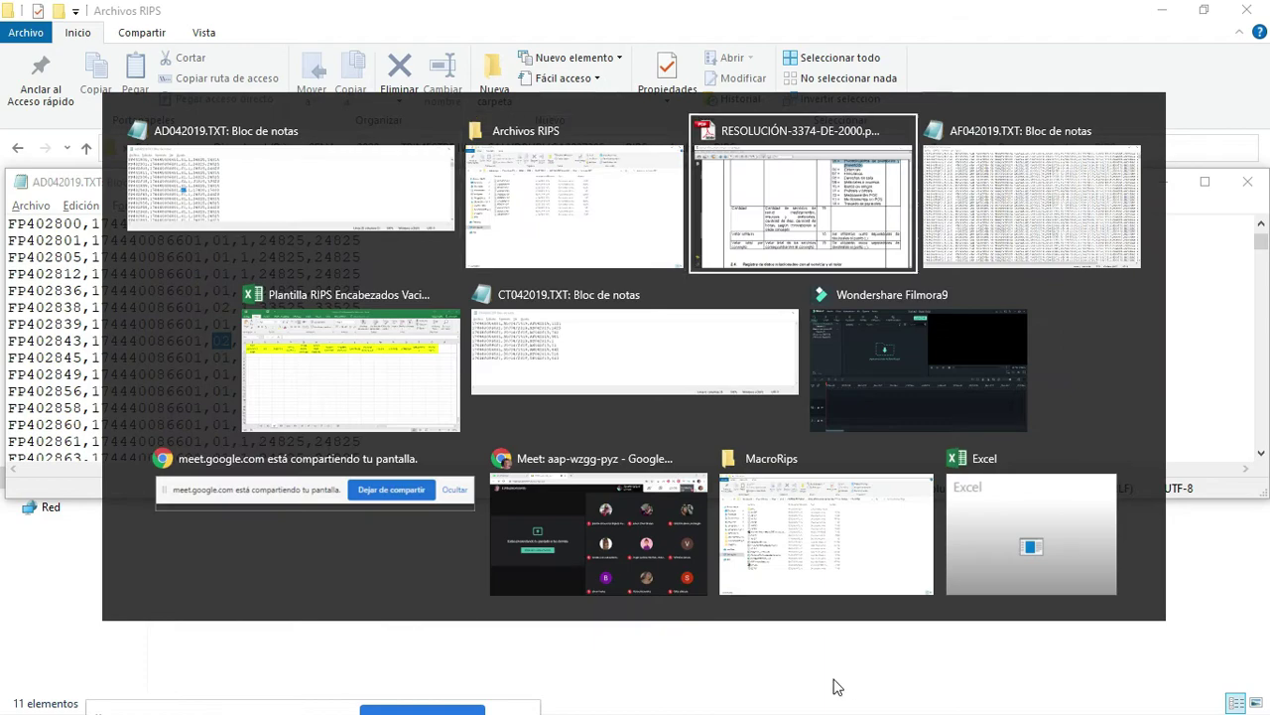
key("alt+Tab")
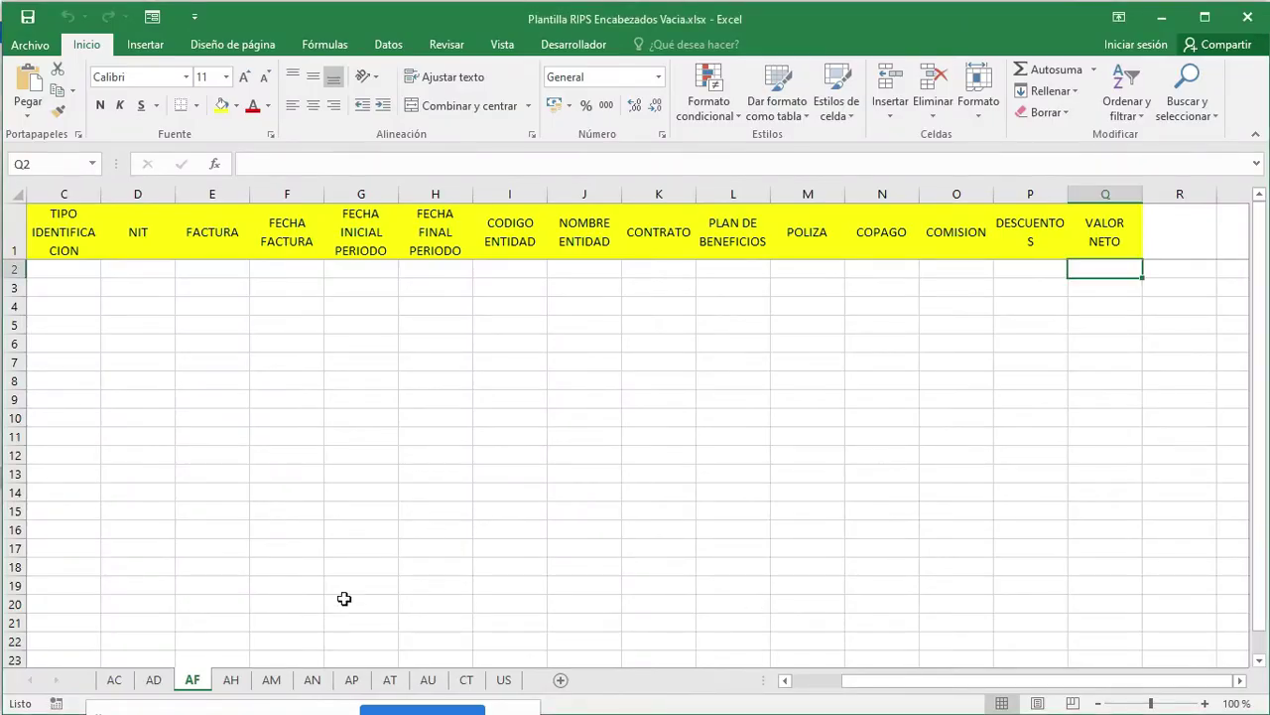
left_click(154, 680)
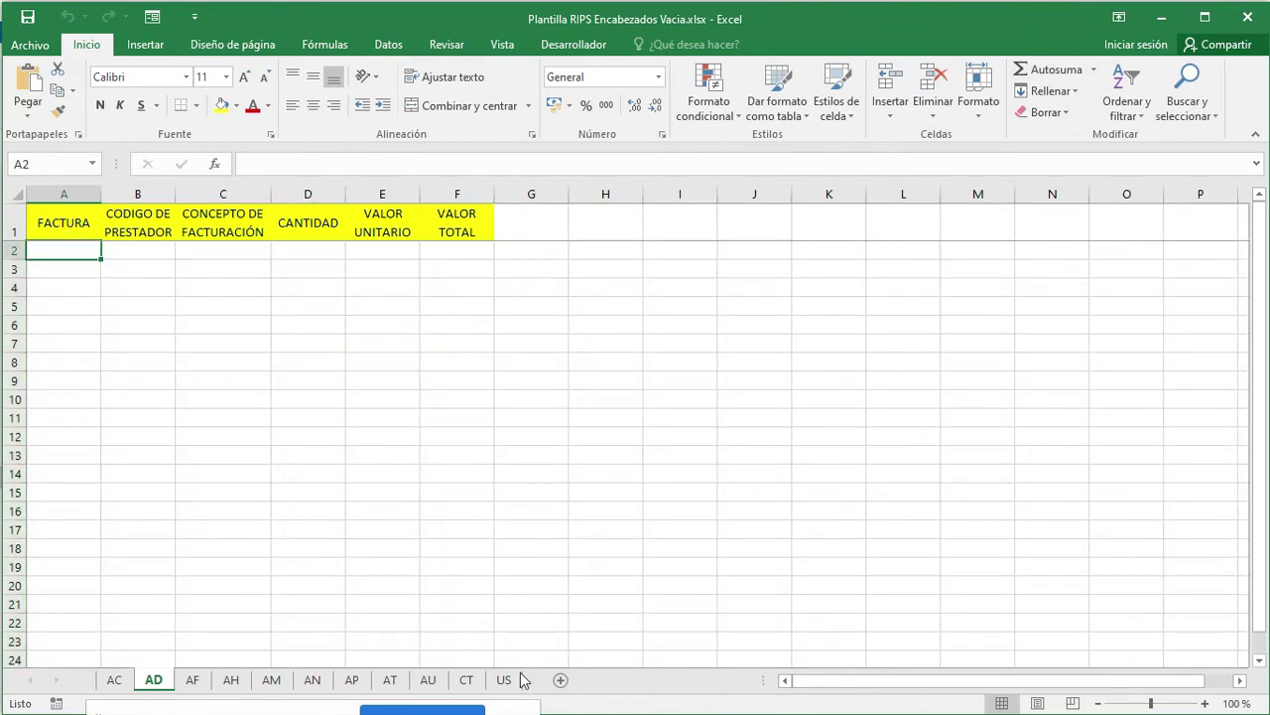
Go up to the RIPS folder in File Explorer and open the workbook Plantilla RIPS Macro.xlsx
key("alt+Tab")
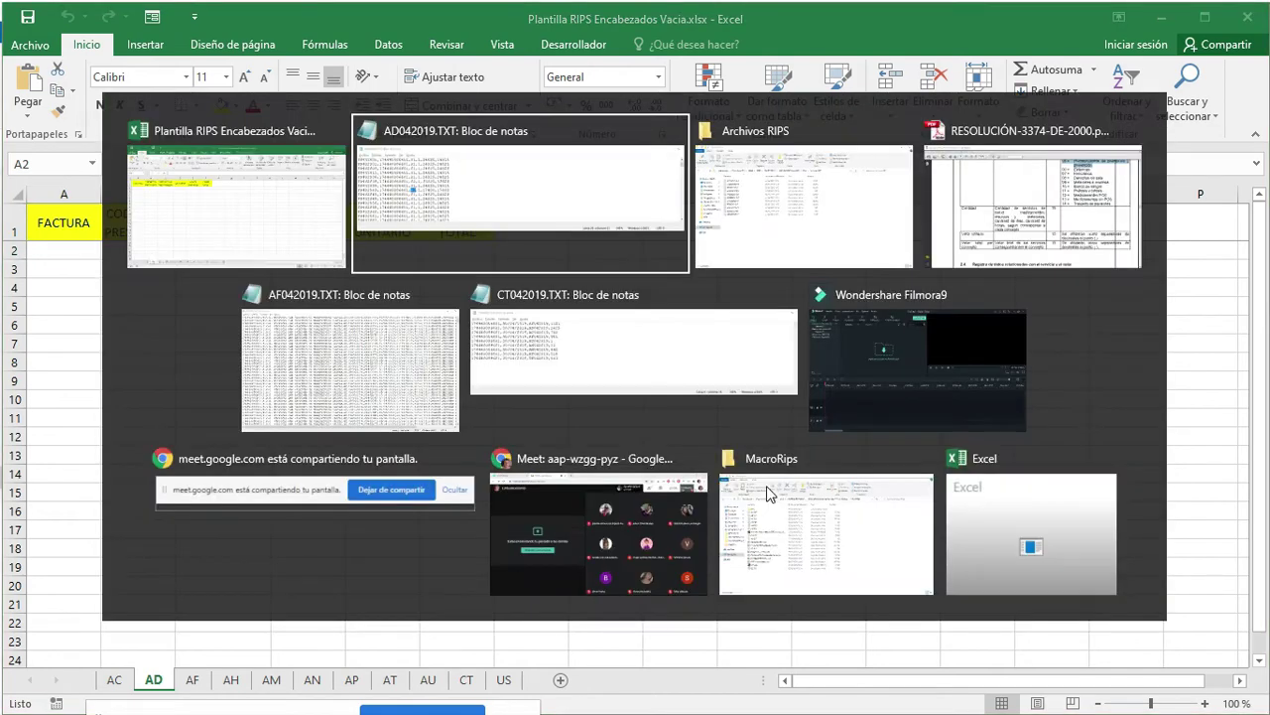
key("alt+Tab")
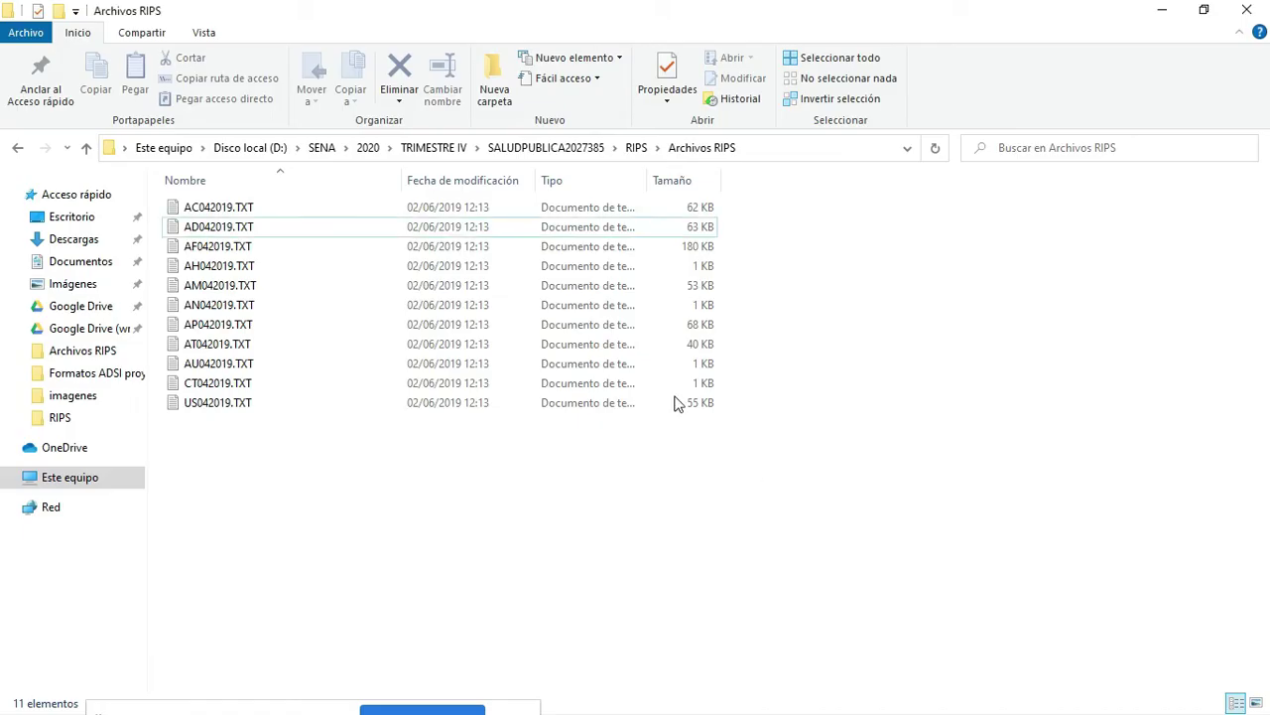
left_click(638, 149)
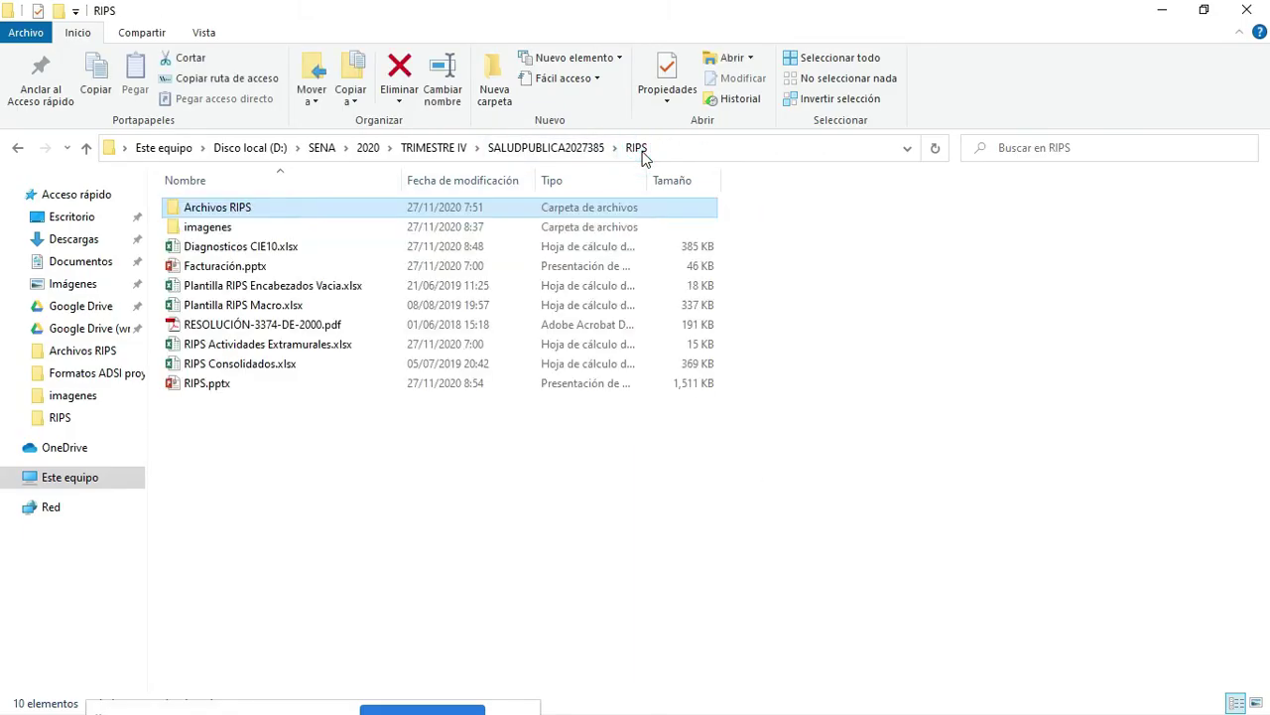
double_click(262, 307)
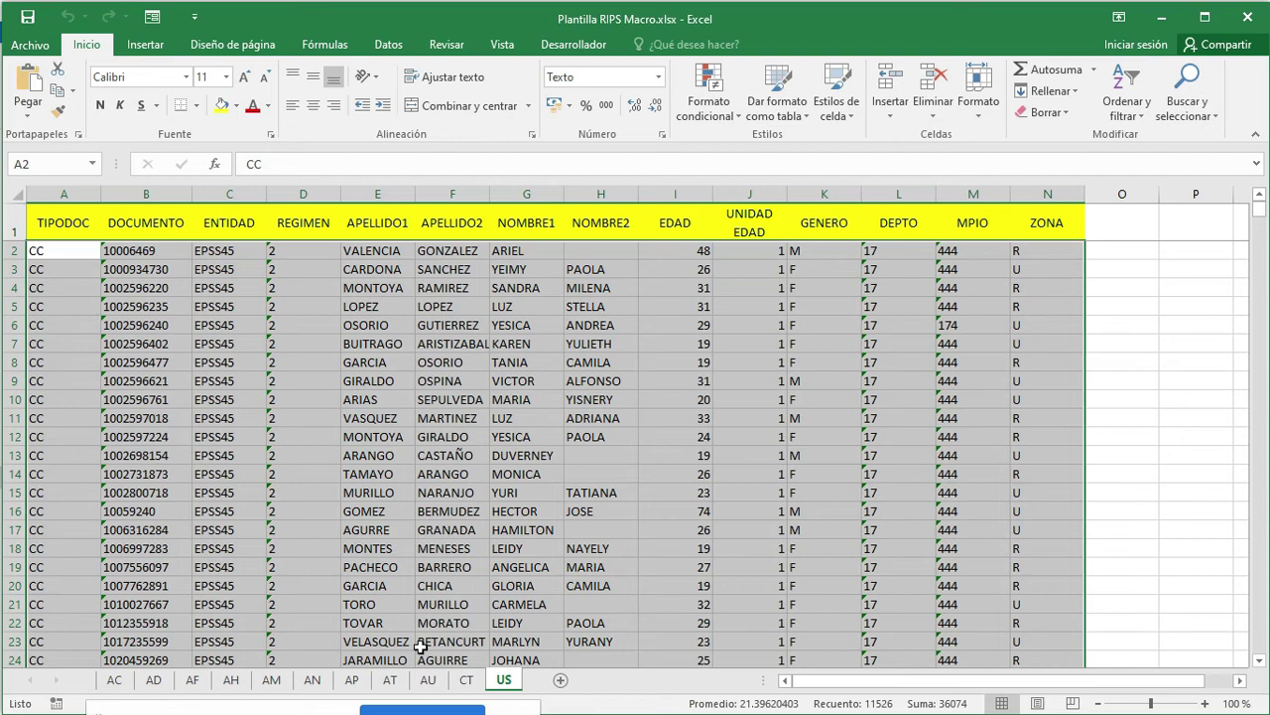
Review the filled CT sheet and the AF sheet's invoice records in Plantilla RIPS Macro.xlsx
left_click(467, 679)
left_click(211, 289)
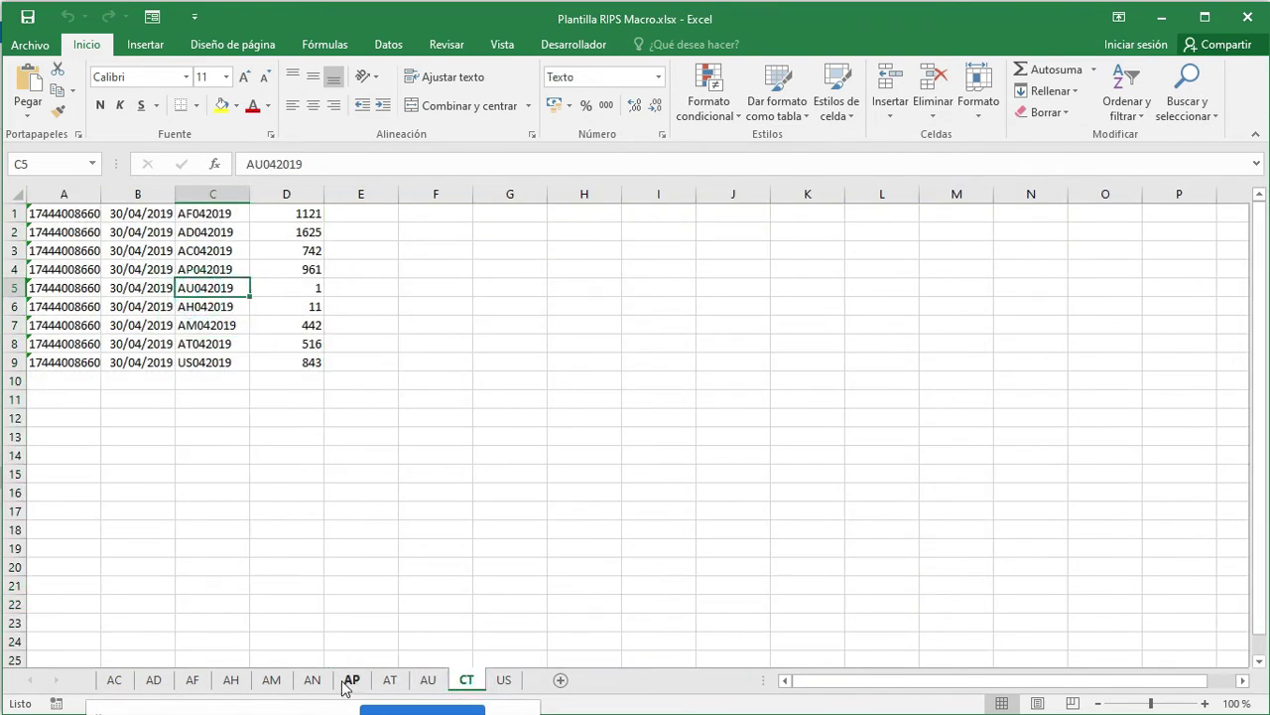
left_click(191, 680)
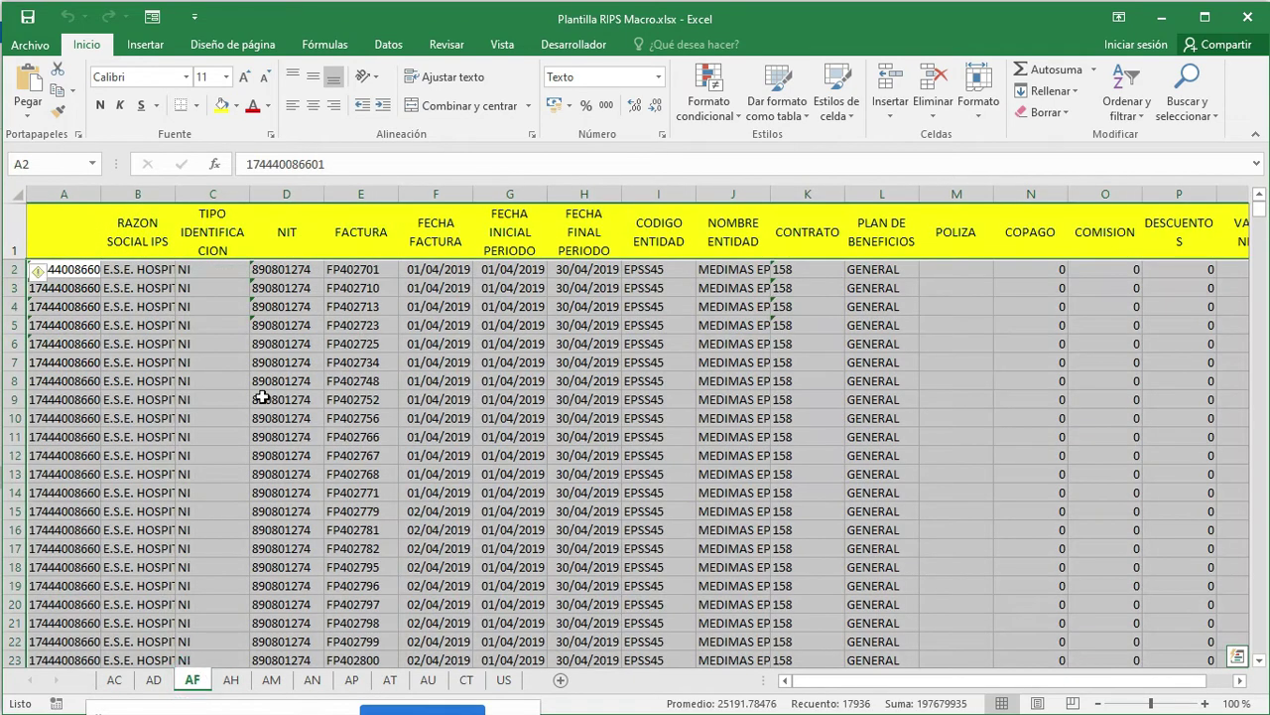
left_click(232, 303)
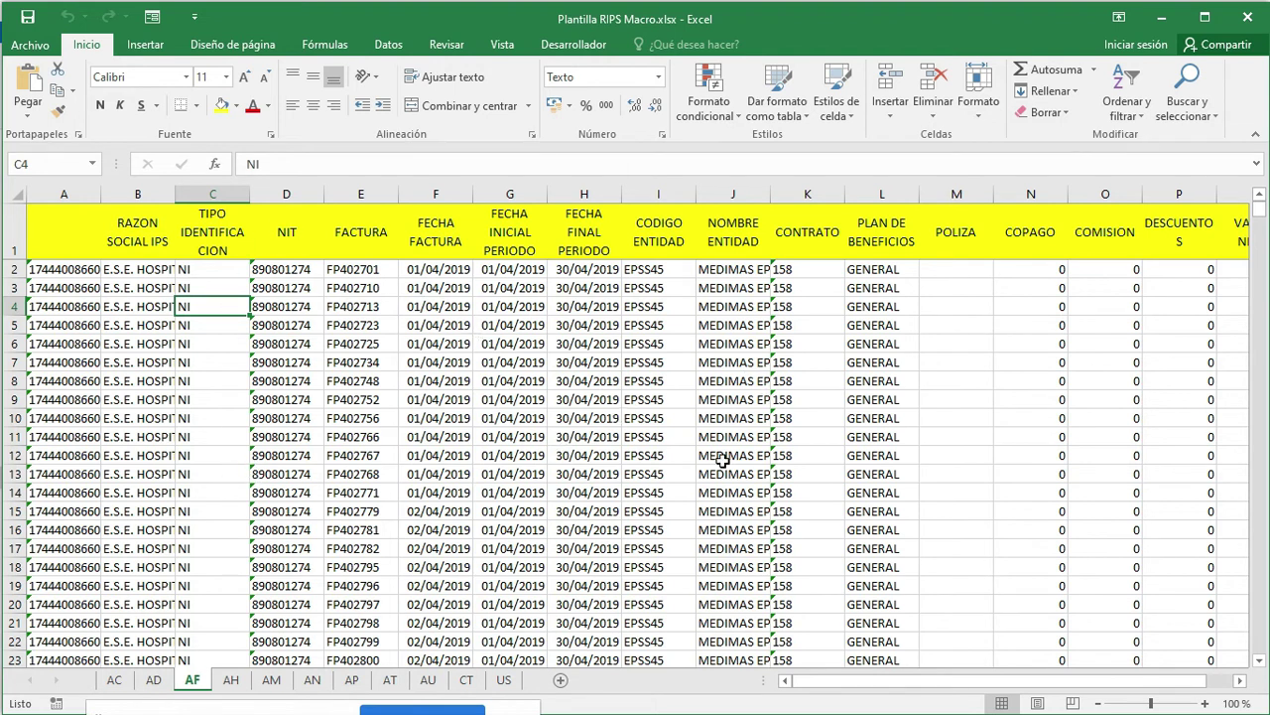
Review the AD sheet's grouped service records and the AP sheet's procedure records
left_click(154, 681)
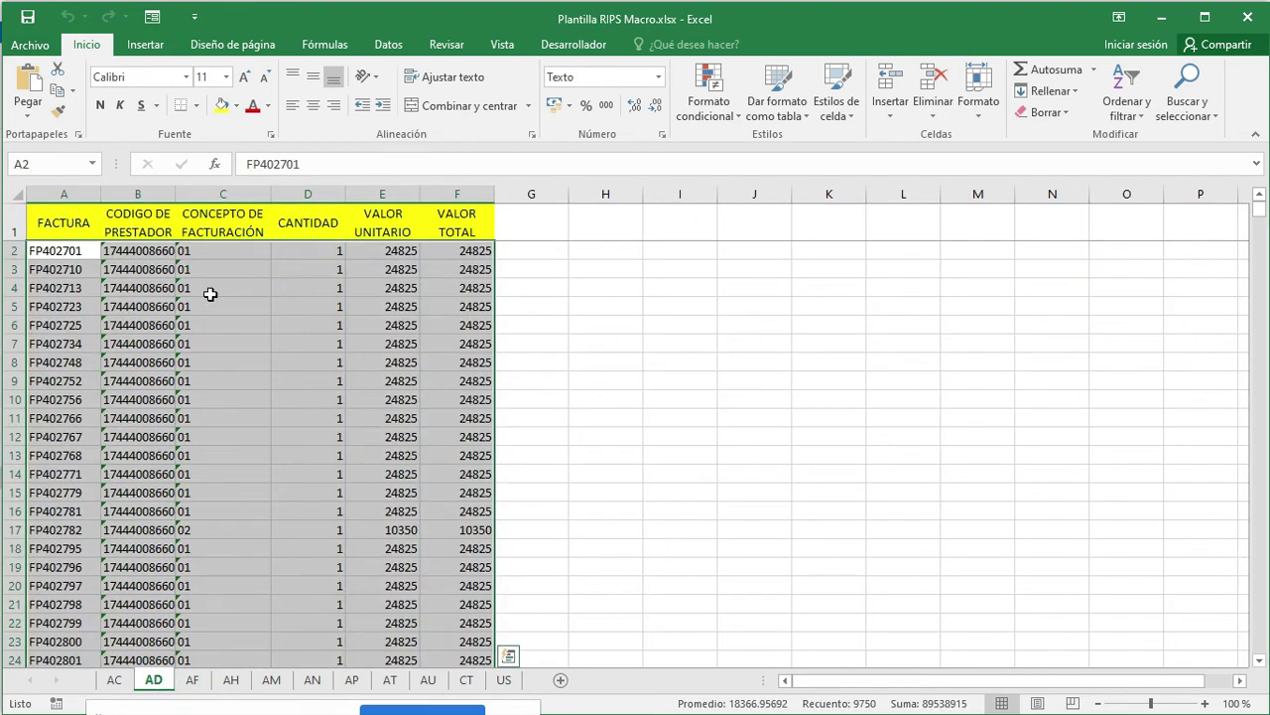
left_click(208, 292)
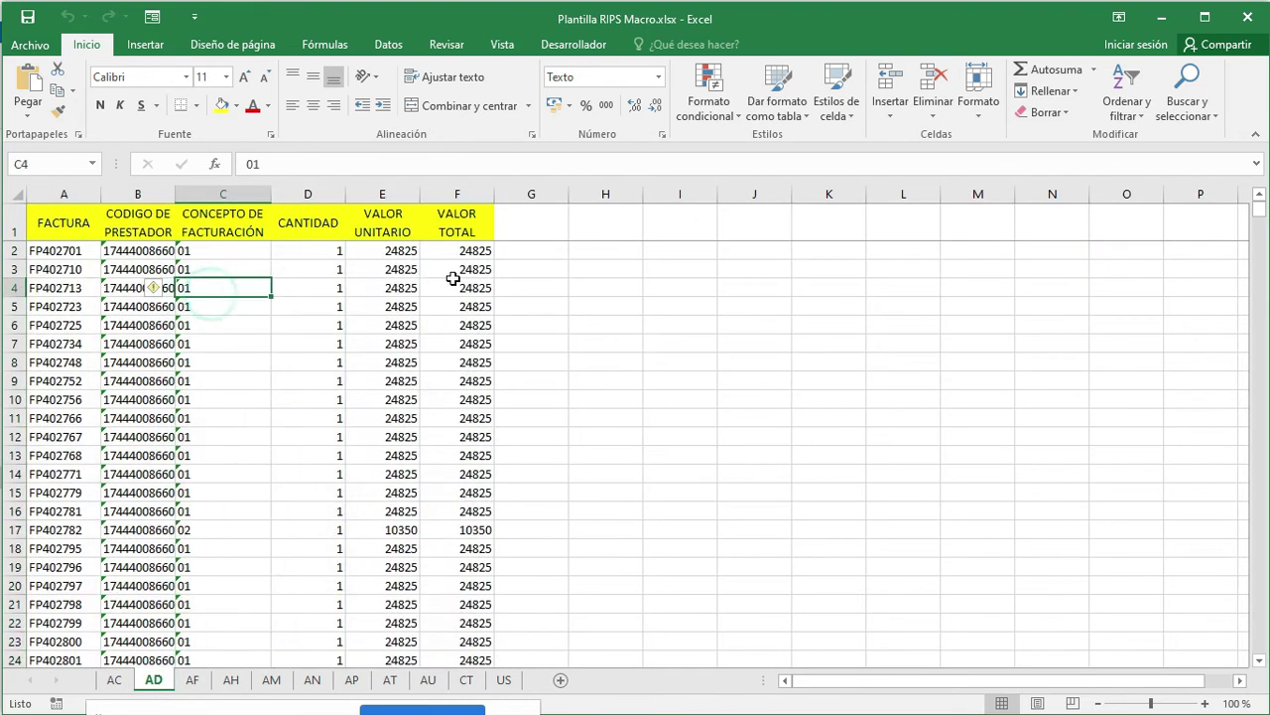
left_click(352, 681)
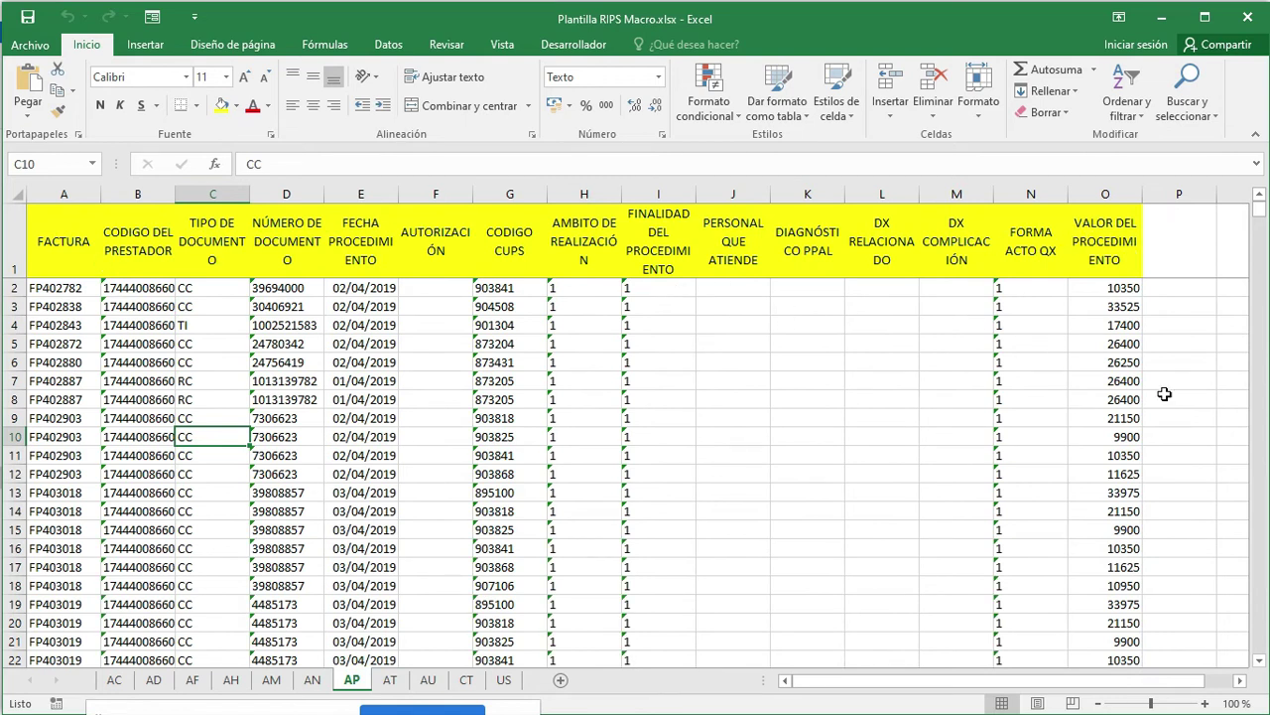
Return to the resolution PDF in Adobe Reader and show section 2.4's user file table on page 19
key("alt+Tab")
key("alt+Tab")
key("alt+Tab")
key("alt+Tab")
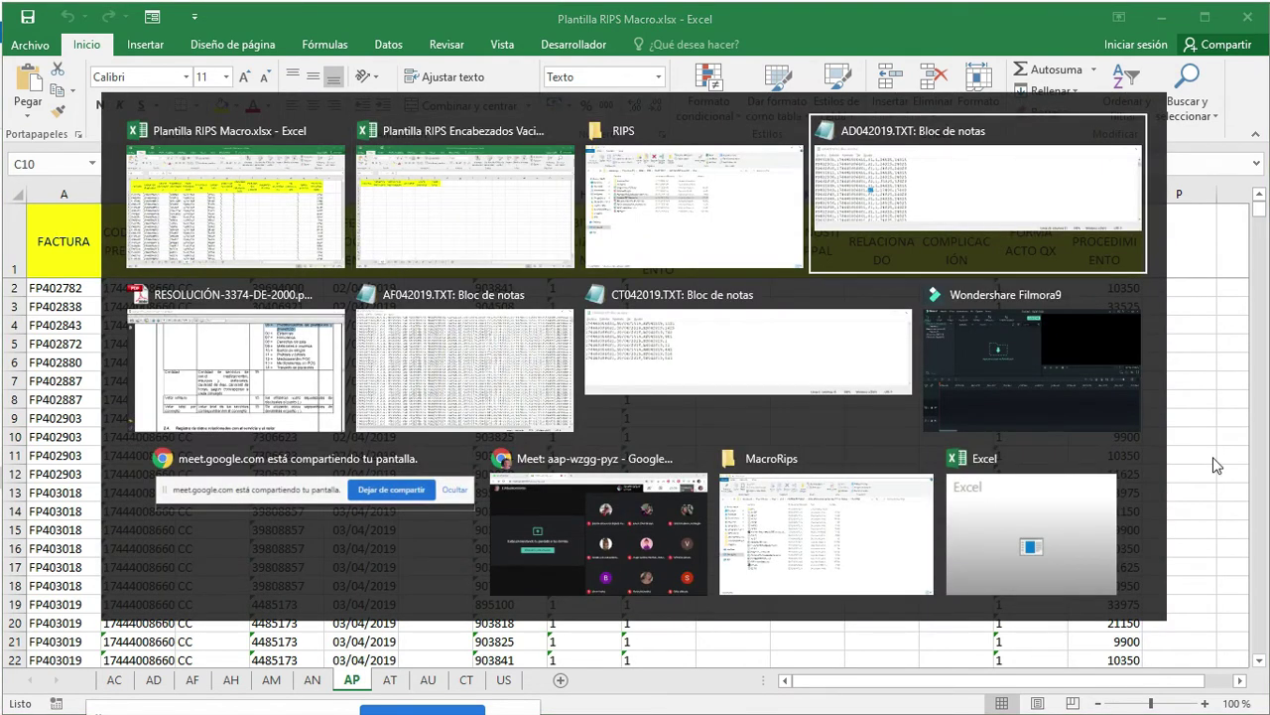
scroll(689, 433, "down", 10)
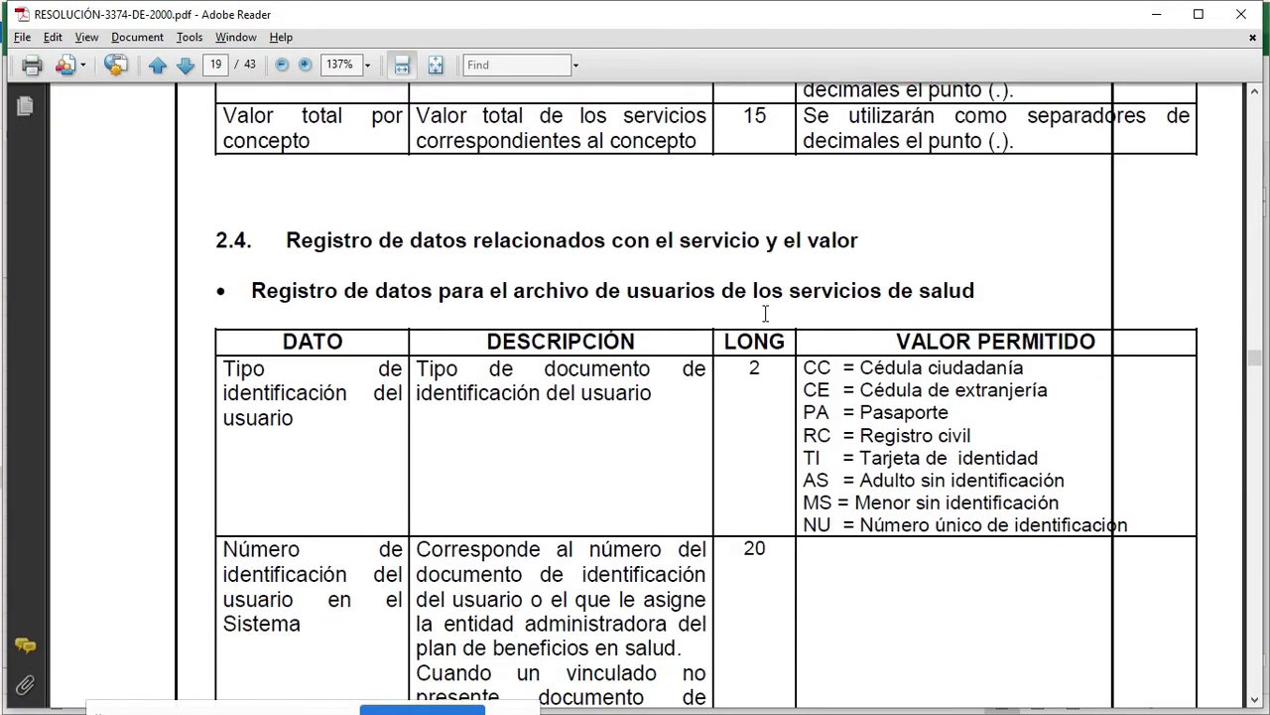
scroll(662, 335, "down", 3)
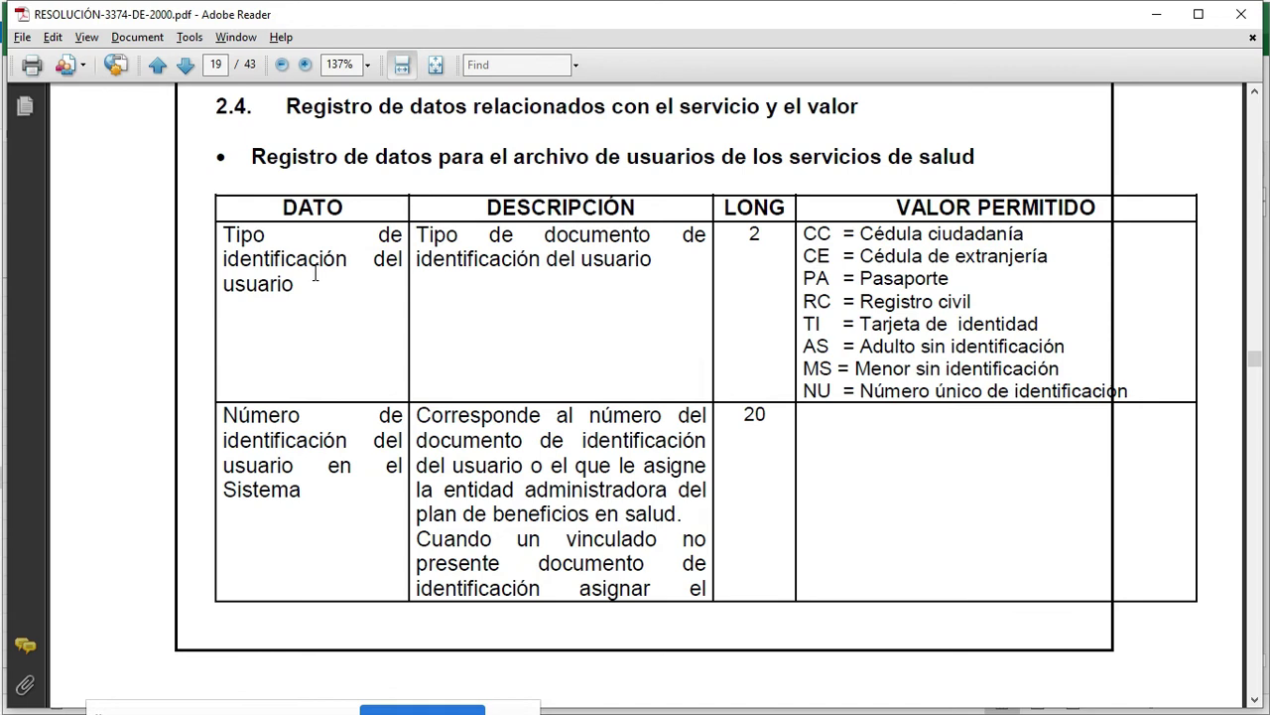
Highlight the permitted user identification types from CC to NU in section 2.4, then clear the selection
left_click_drag(803, 223, 1058, 383)
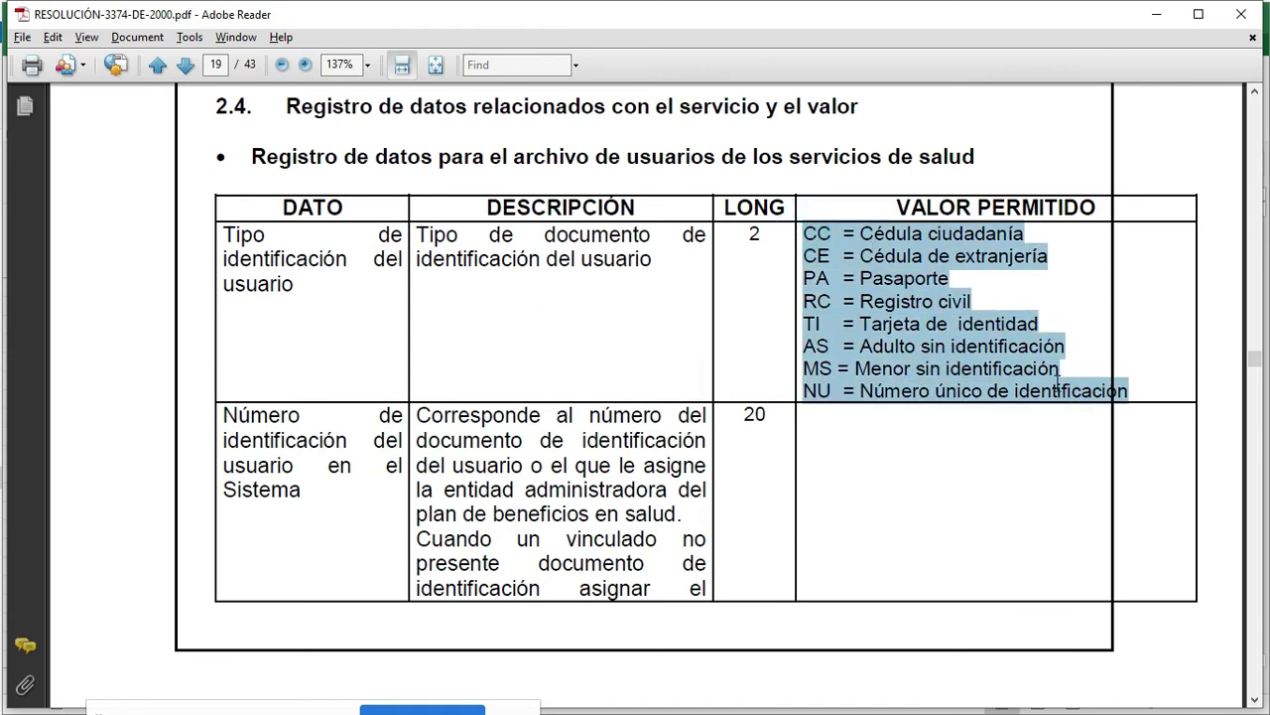
left_click(1052, 304)
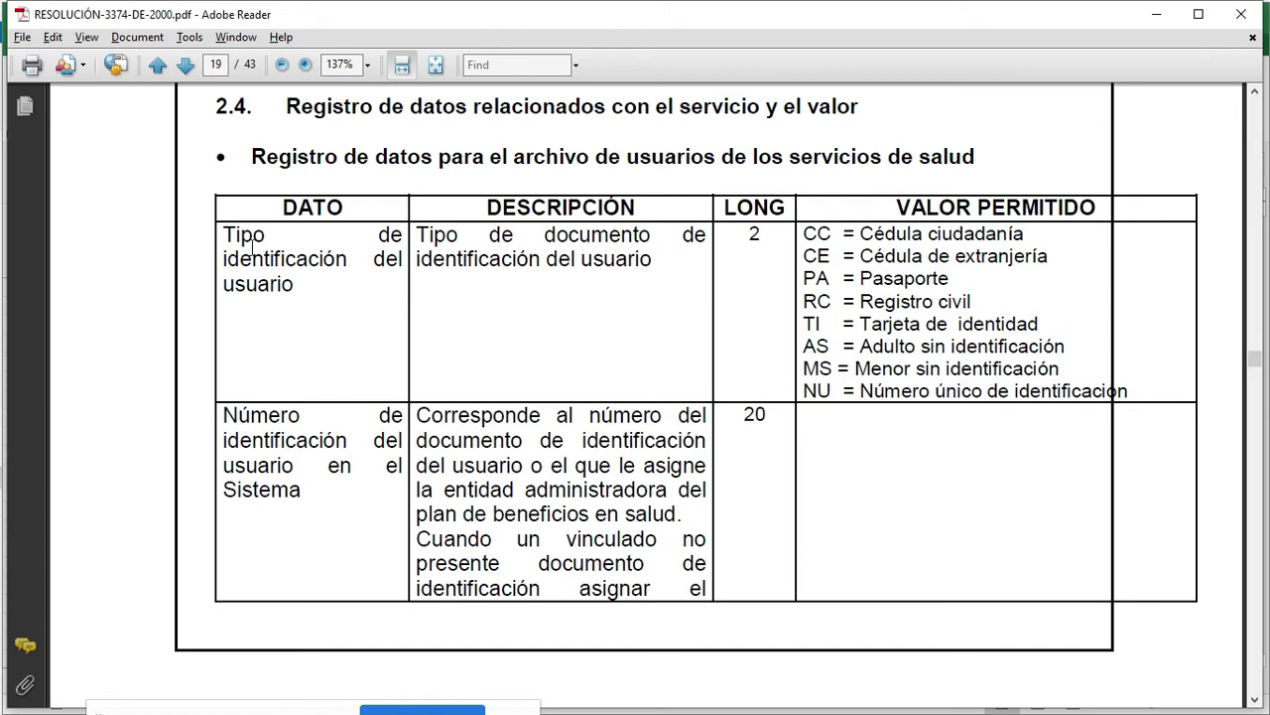
left_click(805, 234)
left_click_drag(806, 234, 849, 393)
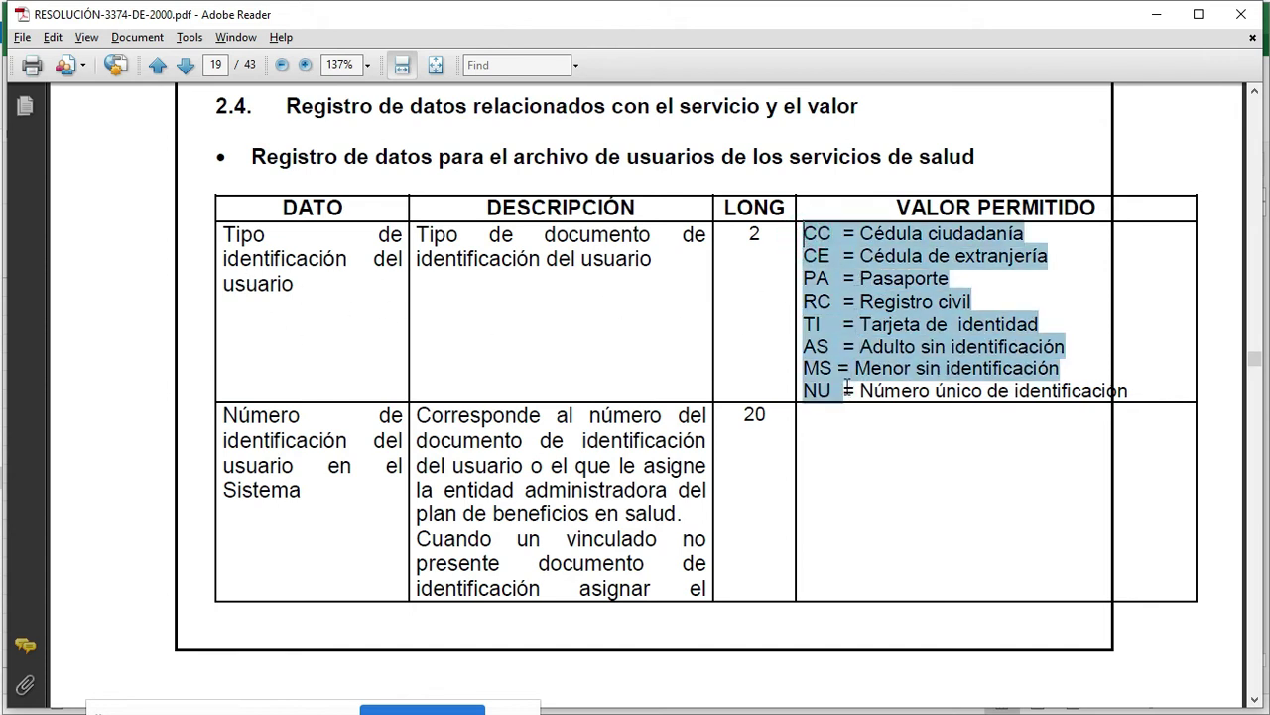
left_click(943, 390)
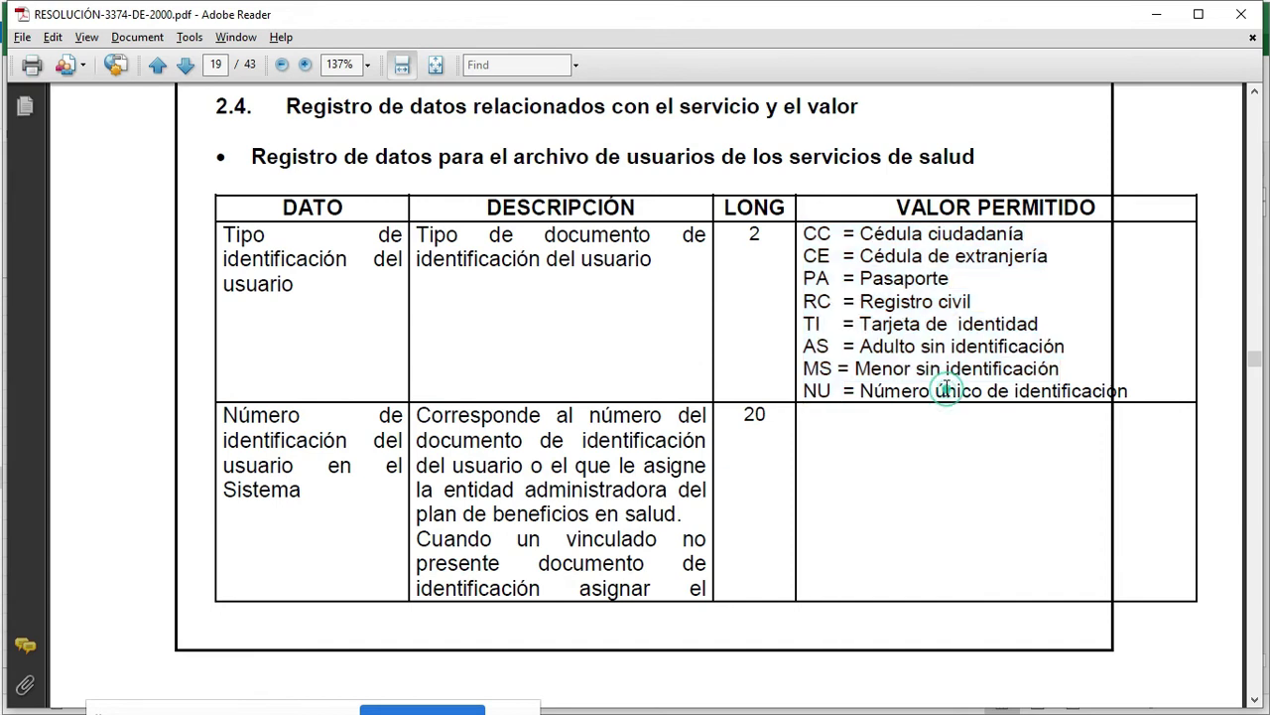
Highlight the NU abbreviation by itself, then the whole CC to NU list, and clear the selection
left_click_drag(836, 391, 804, 392)
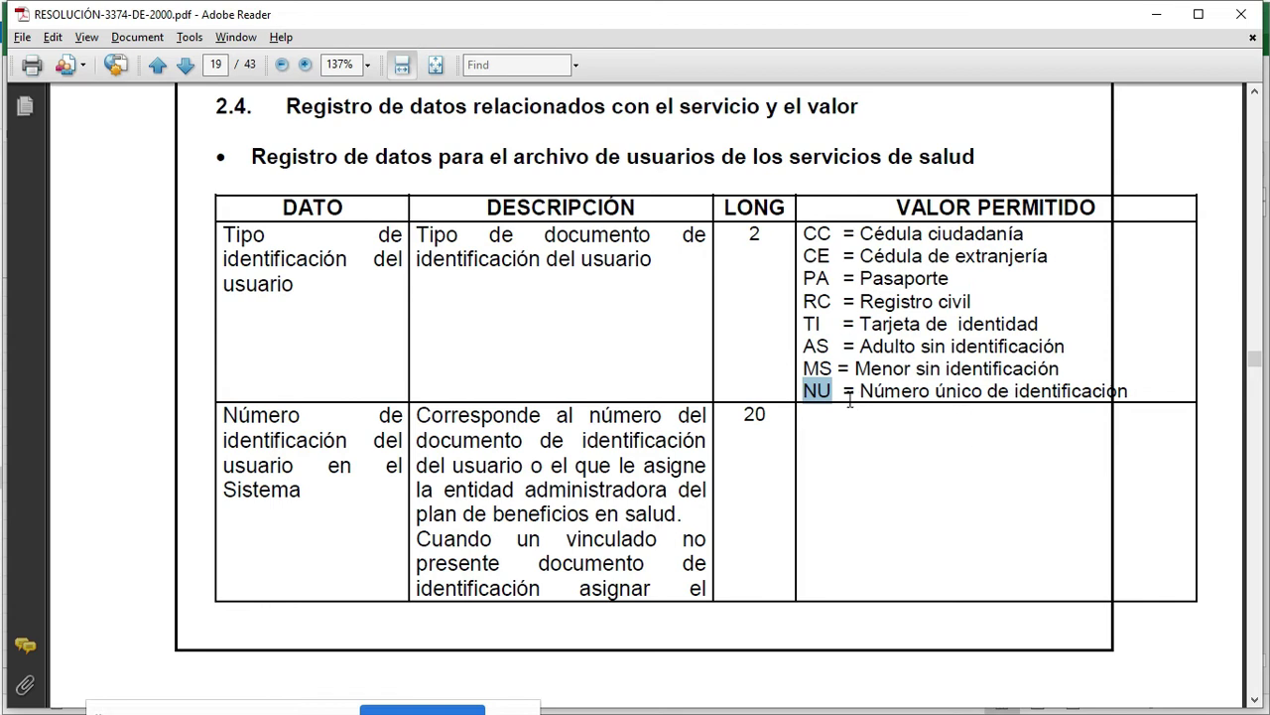
left_click_drag(808, 242, 850, 385)
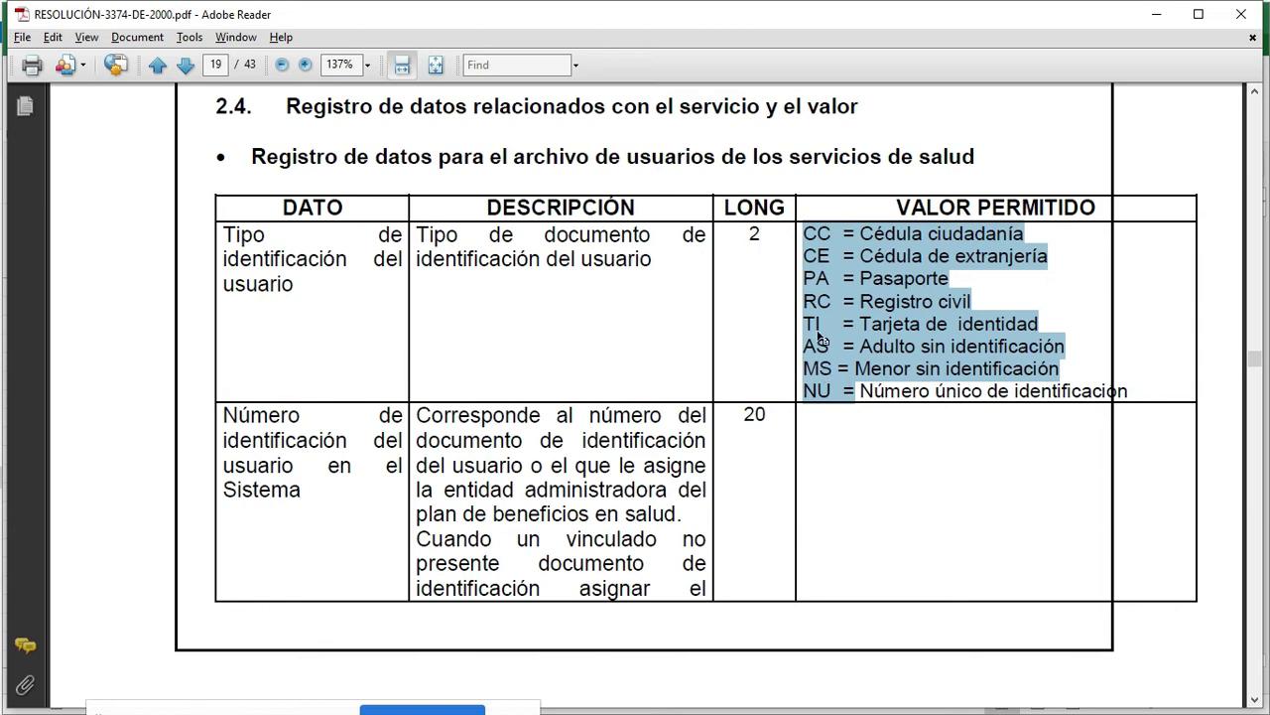
left_click(1142, 392)
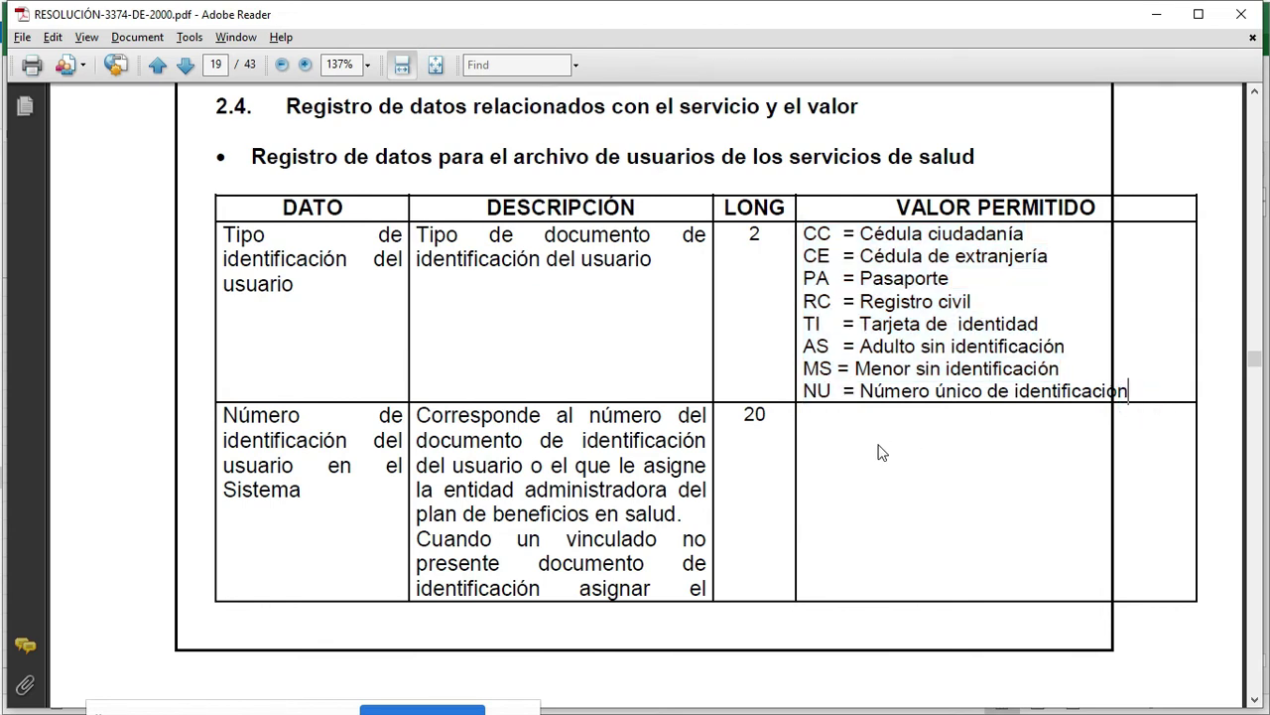
Highlight the CC abbreviation in the identification type list, then extend a new selection from CC down to MS
left_click(804, 234)
left_click_drag(842, 390, 783, 239)
left_click(823, 254)
double_click(817, 233)
left_click_drag(803, 233, 857, 385)
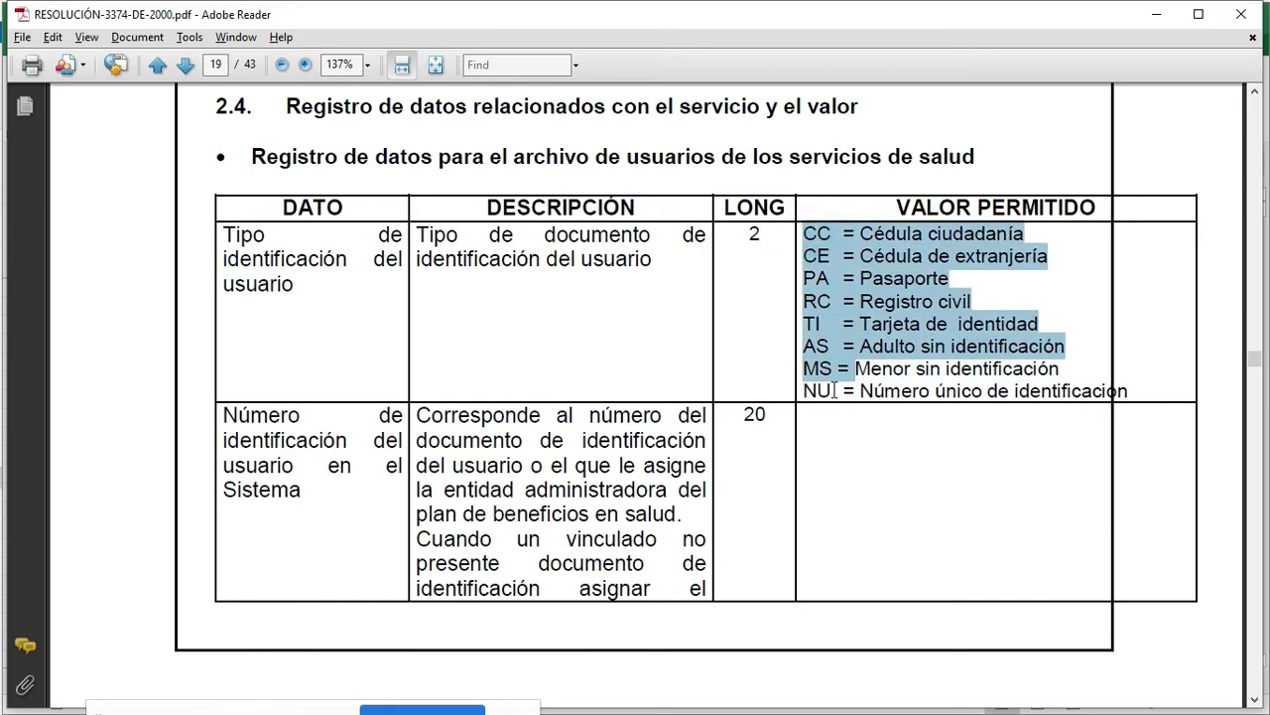
Highlight the first identification type codes, then the 1 = Contributivo value of Tipo de usuario on page 20
left_click(833, 390)
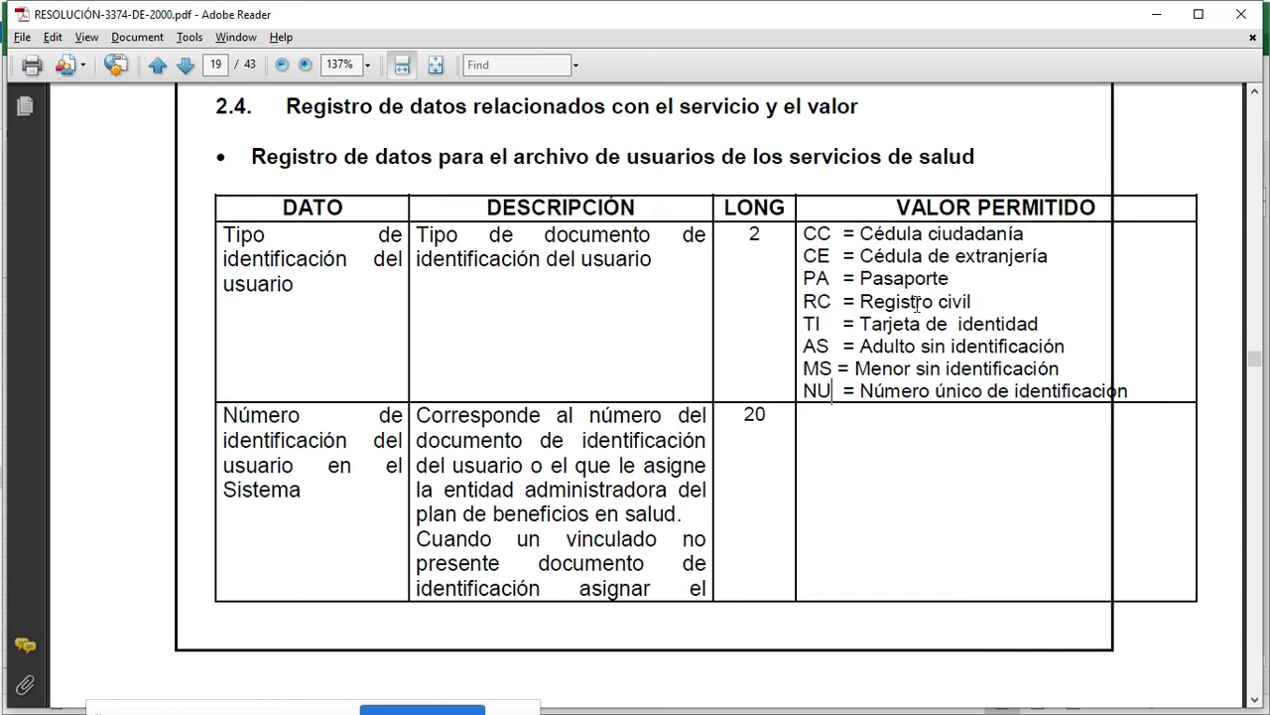
left_click_drag(805, 234, 829, 285)
scroll(678, 332, "down", 15)
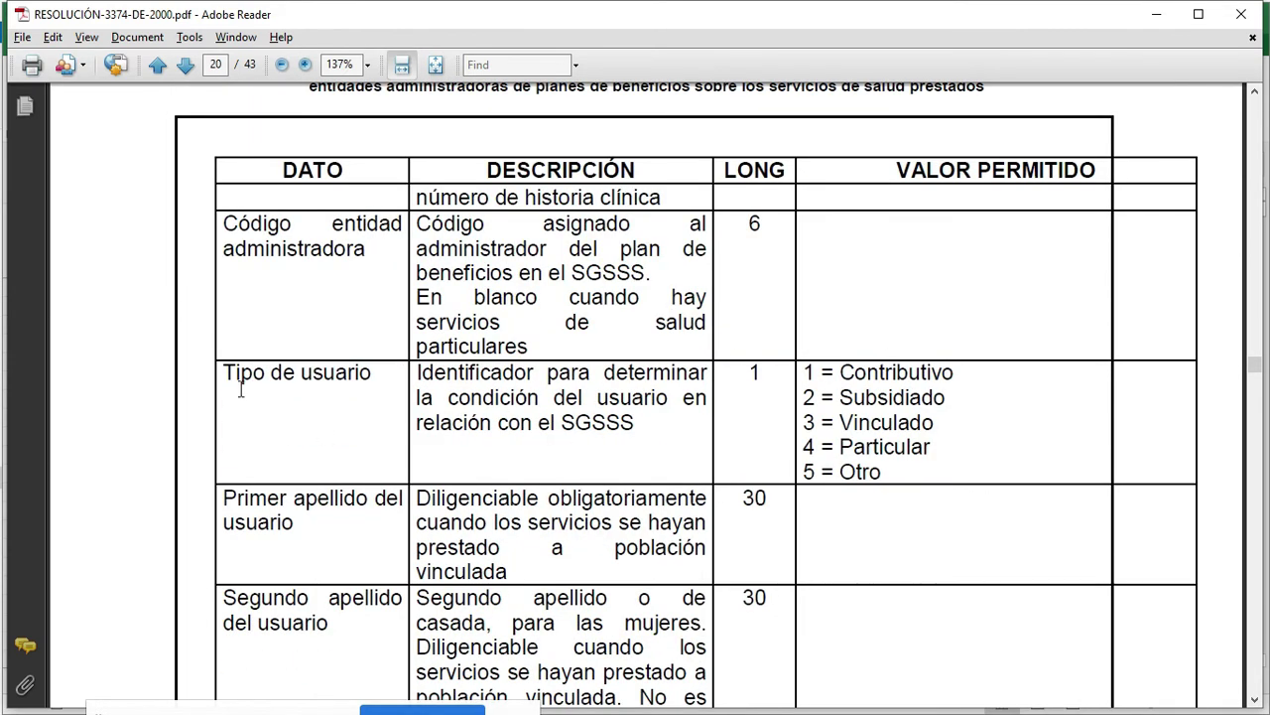
left_click_drag(806, 373, 922, 373)
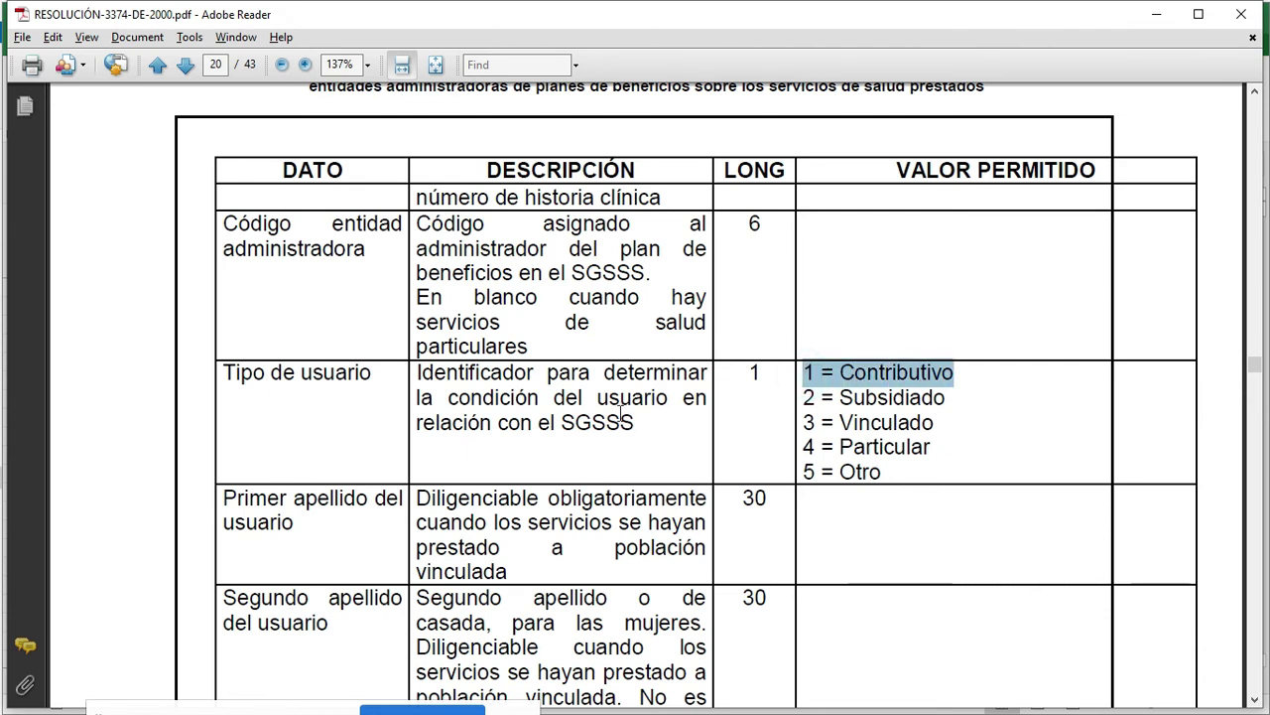
Switch to Plantilla RIPS Macro.xlsx in Excel and review the US sheet's first record from TIPODOC to REGIMEN
key("alt+Tab")
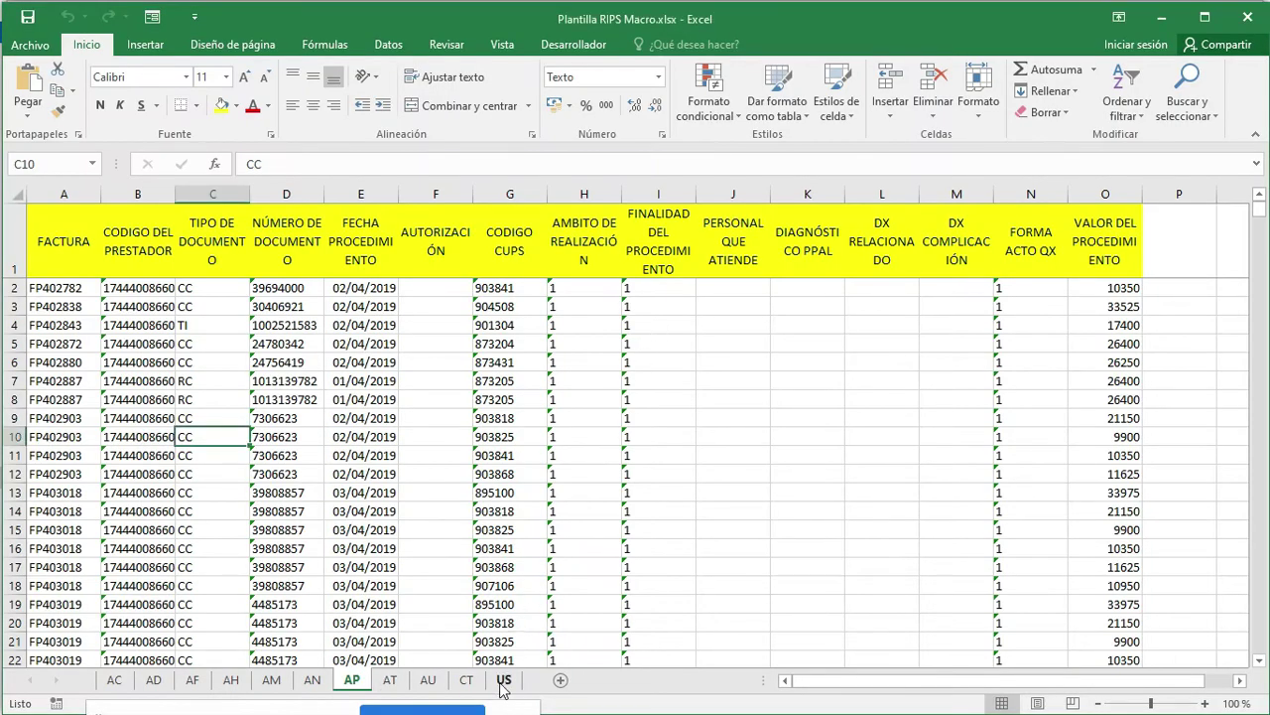
left_click(503, 680)
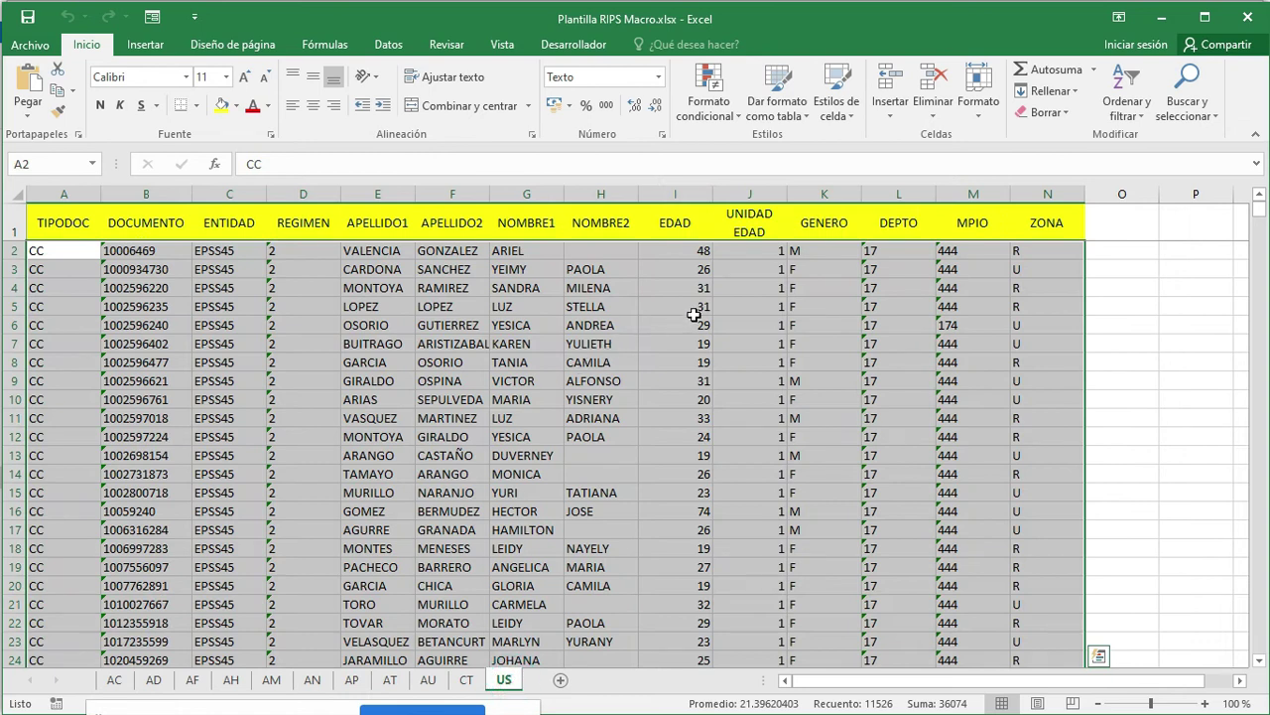
left_click_drag(593, 269, 593, 254)
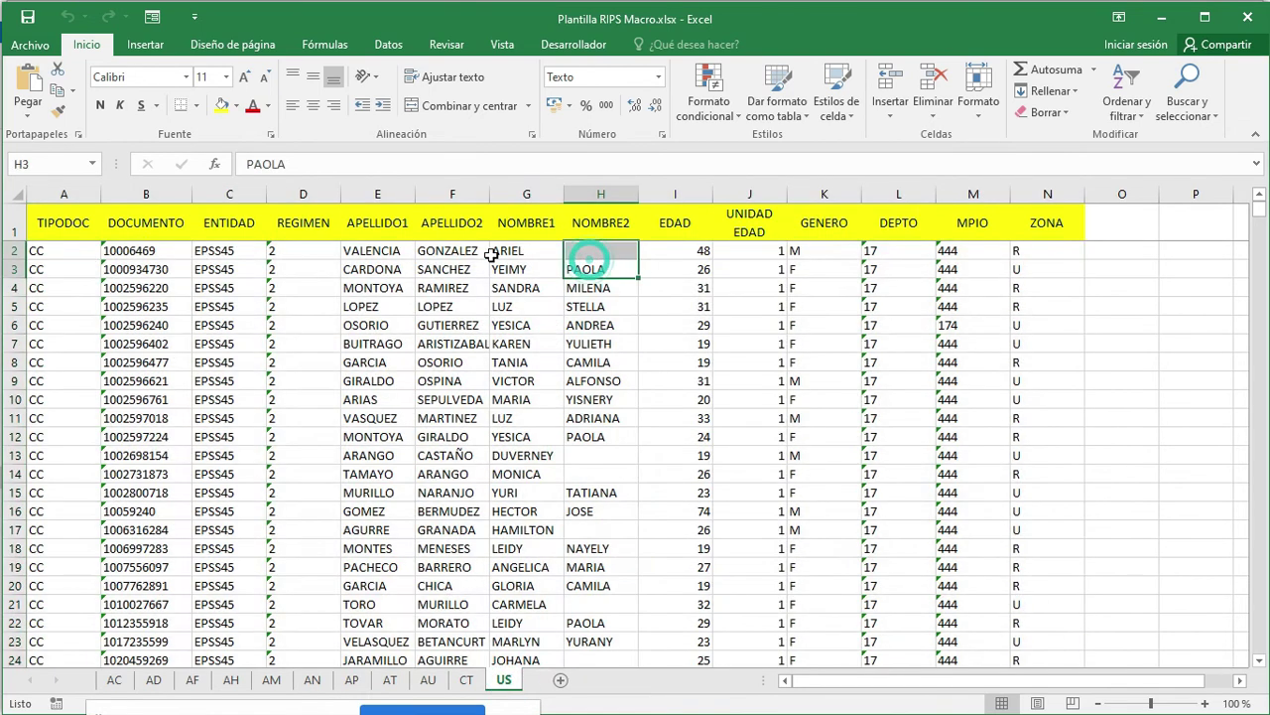
left_click(198, 251)
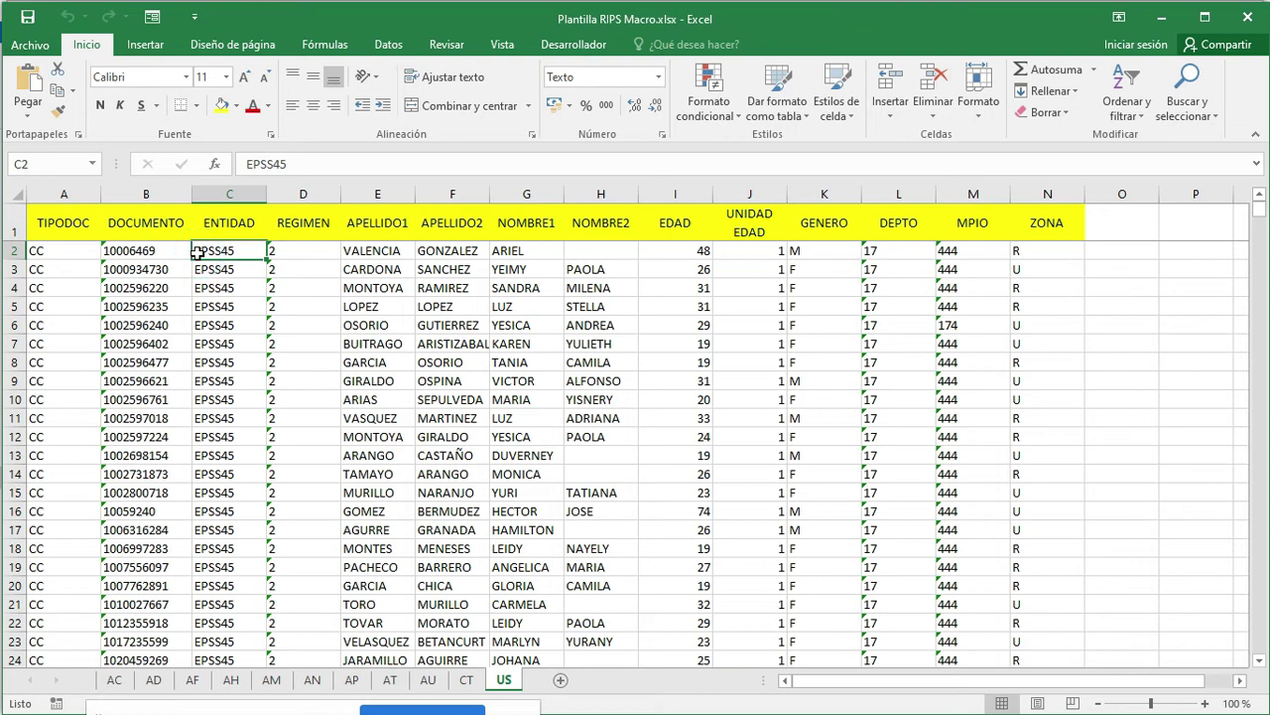
key("Left")
key("Left")
key("Right")
key("Right")
key("Right")
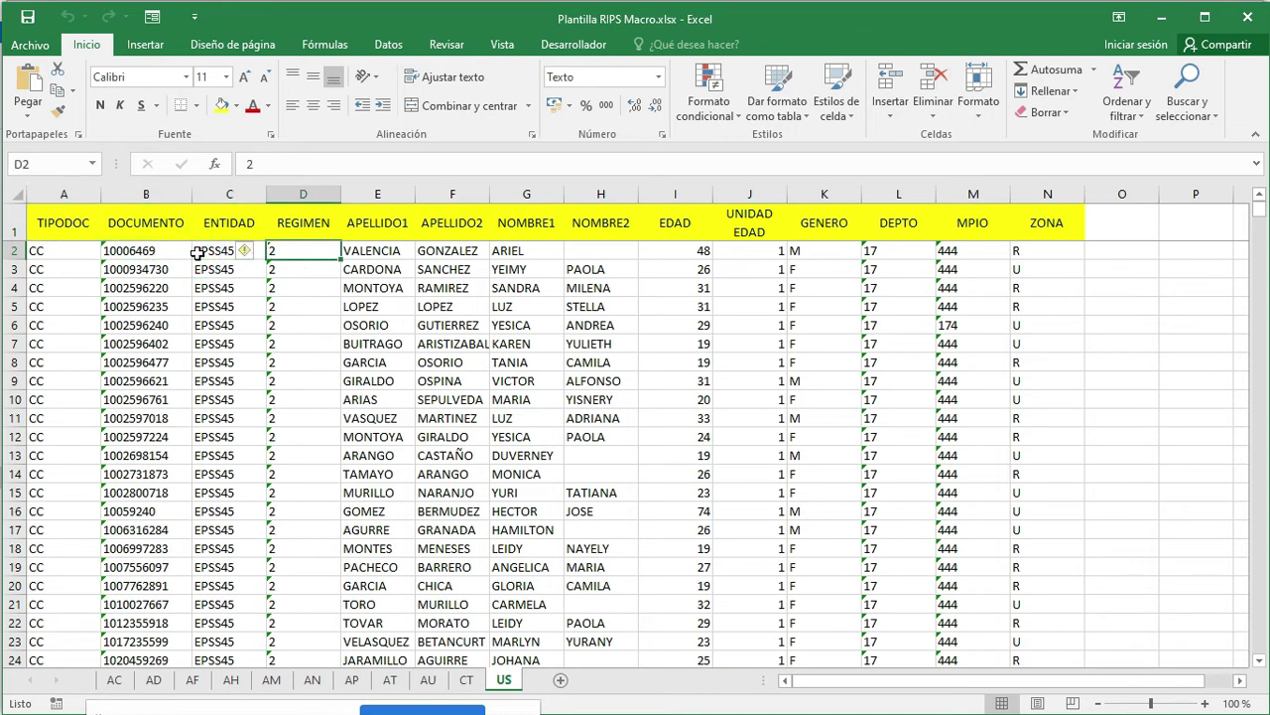
key("Up")
Examine the REGIMEN codes in the first rows of the US sheet, from D2 to D7
key("alt+Tab")
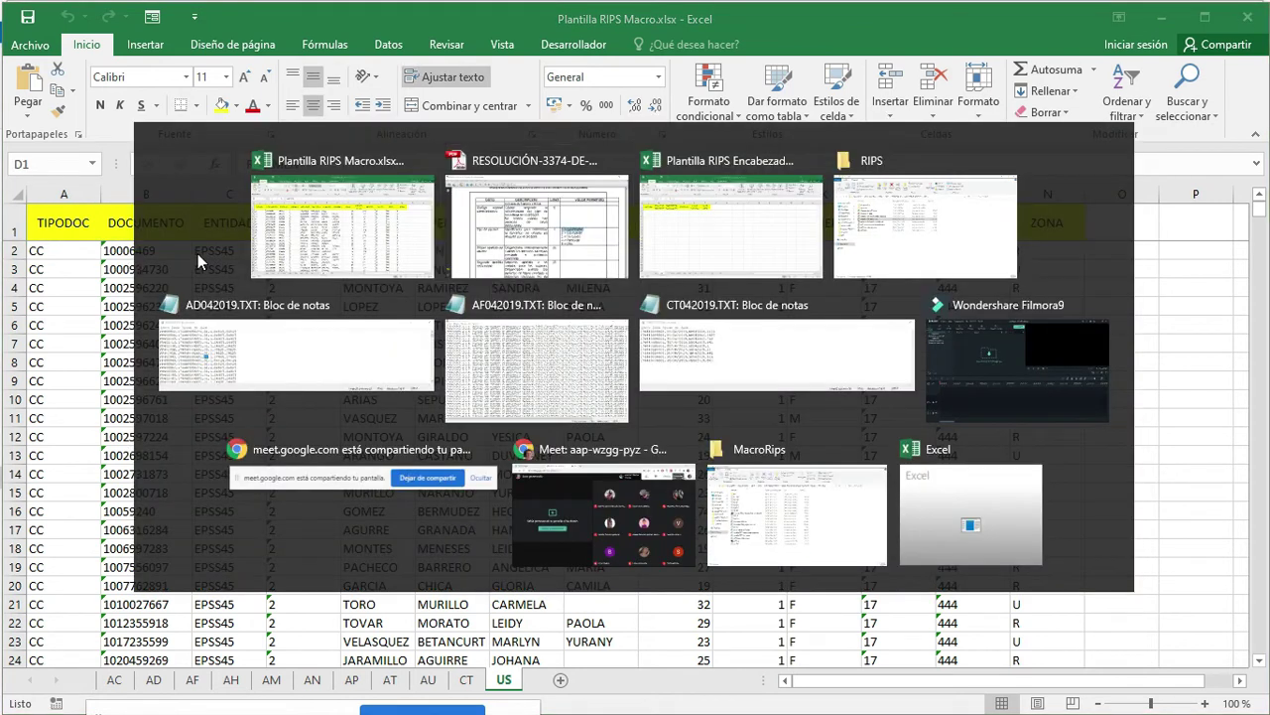
key("alt+Tab")
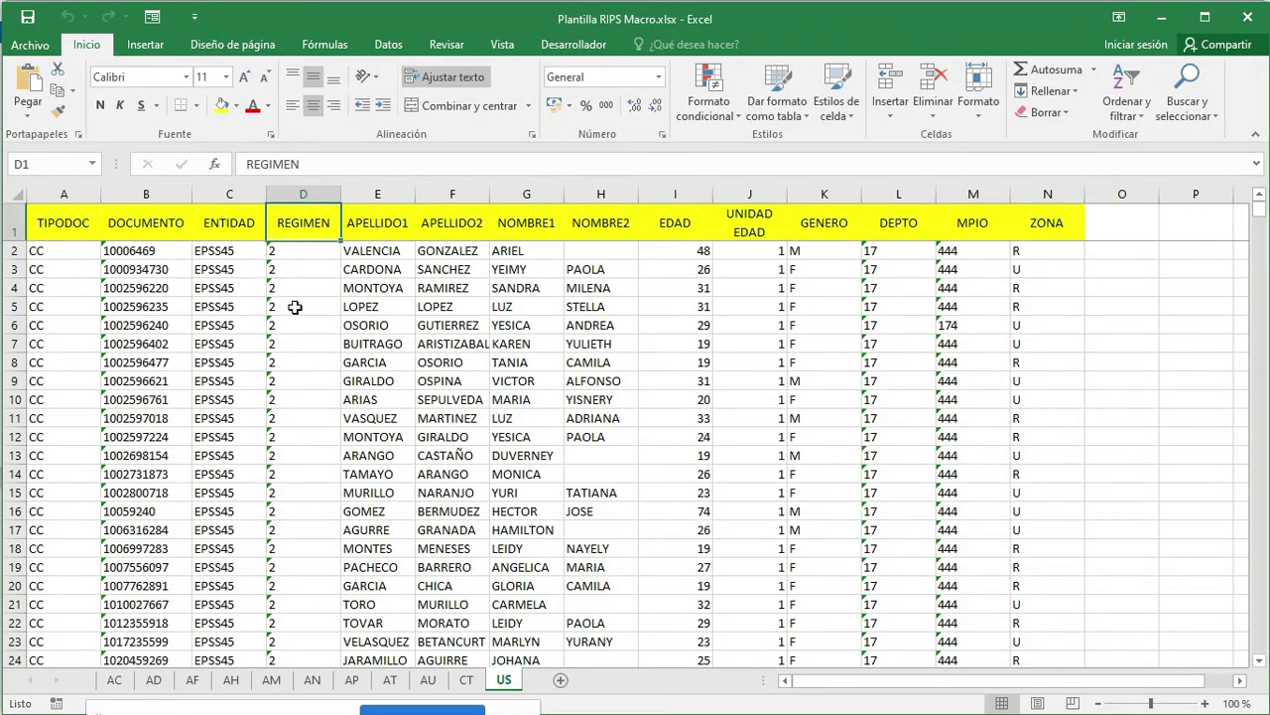
left_click(302, 250)
key("Down")
key("Down")
key("Down")
key("Down")
key("Down")
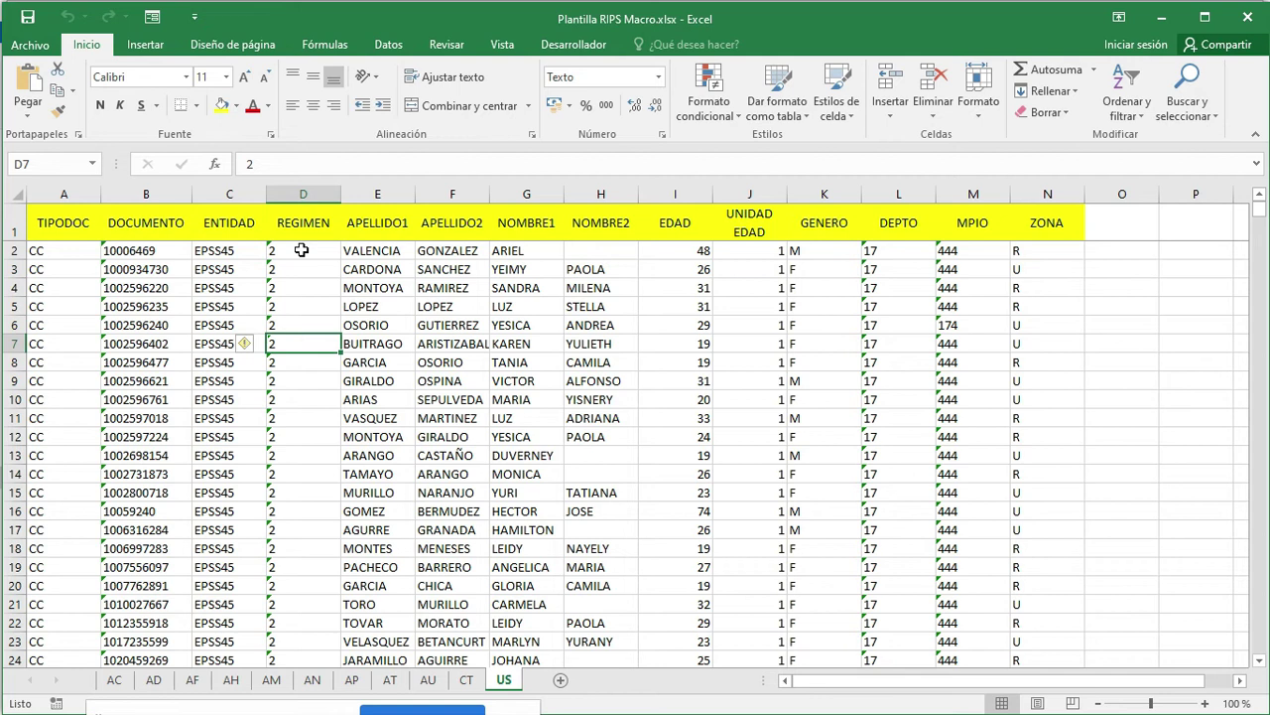
Insert a comment on the REGIMEN header cell D1 and enlarge its box across columns E to H
left_click(309, 225)
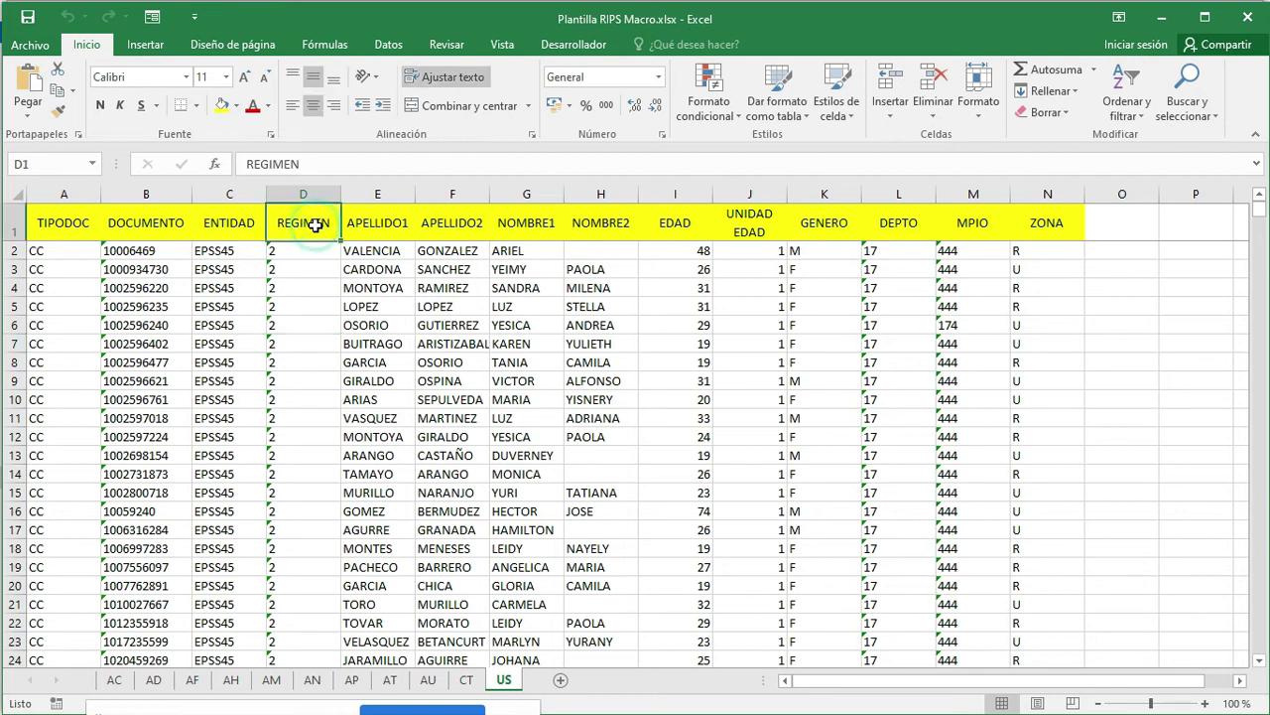
right_click(317, 228)
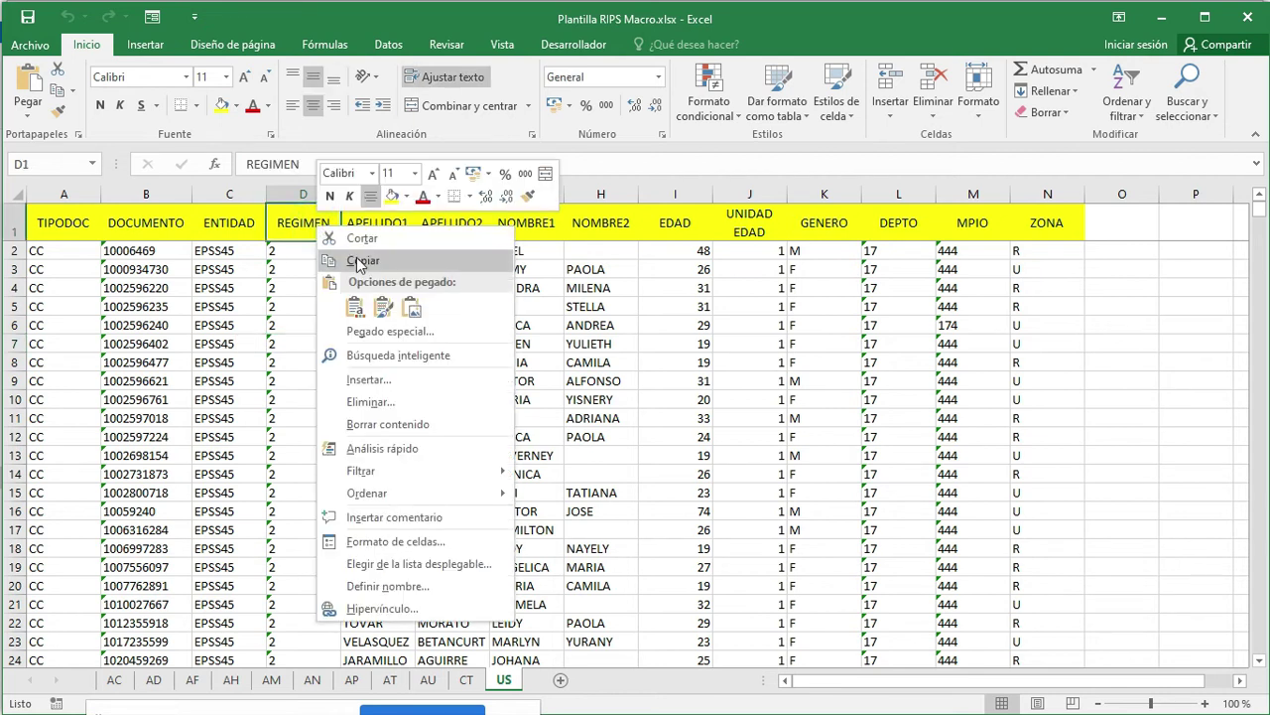
left_click(429, 517)
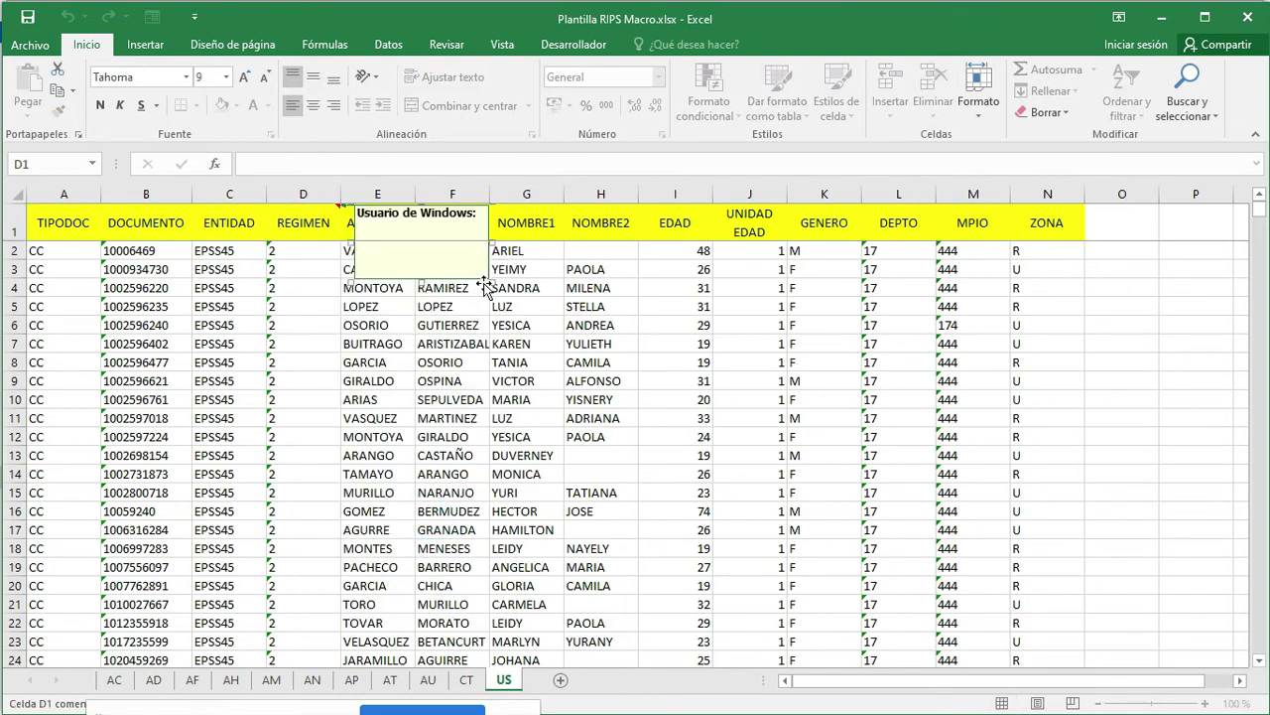
left_click_drag(488, 284, 592, 423)
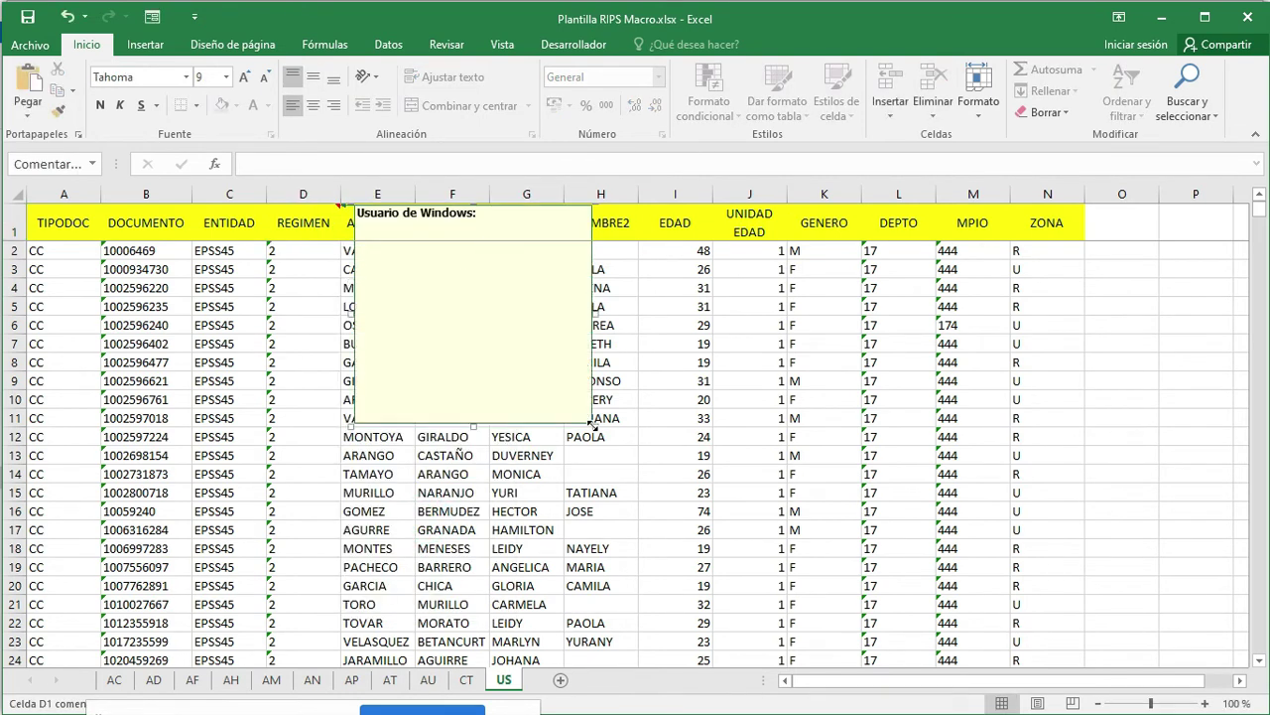
Copy the Tipo de usuario values 1 = Contributivo through 5 = Otro from the resolution PDF into the REGIMEN comment
key("alt+Tab")
mouse_move(894, 472)
left_mouse_down()
mouse_move(806, 375)
mouse_move(931, 448)
mouse_move(884, 473)
left_mouse_up()
key("ctrl+c")
left_click(804, 372)
left_click(403, 259)
key("ctrl+v")
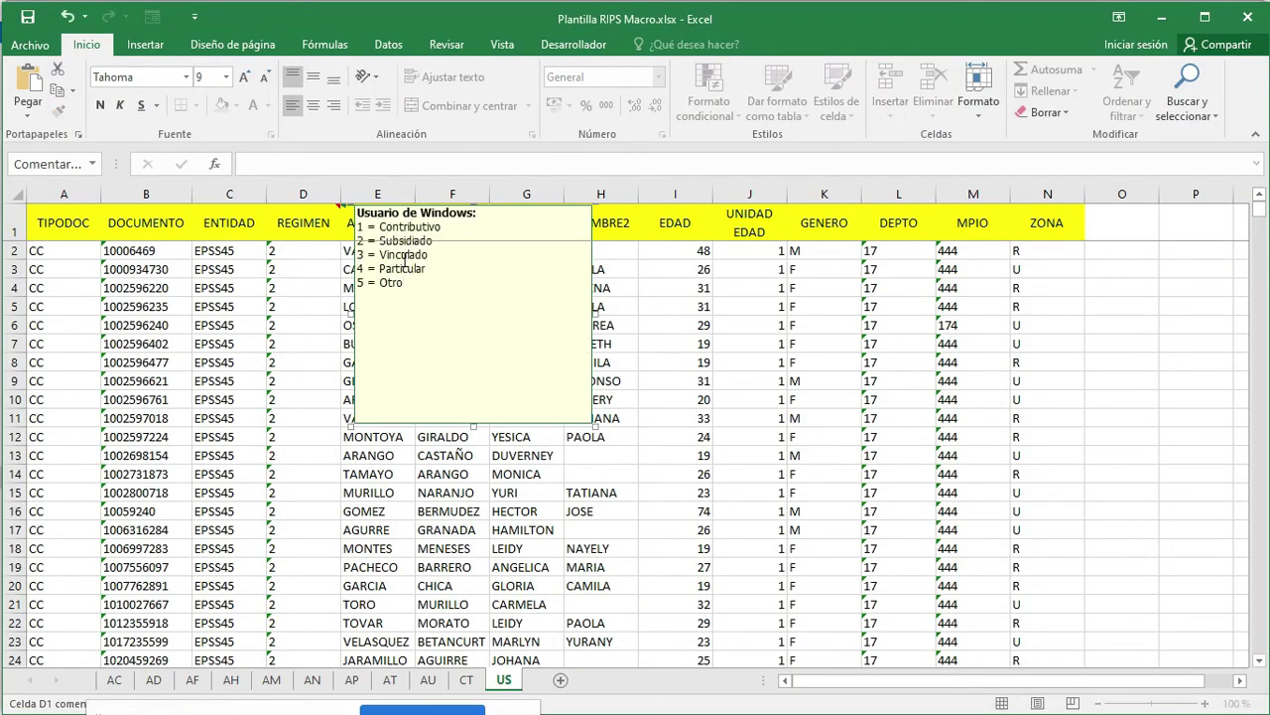
Add three blank lines above the pasted value list in the REGIMEN comment and finish editing it
left_click(359, 226)
key("Return")
key("Return")
key("Return")
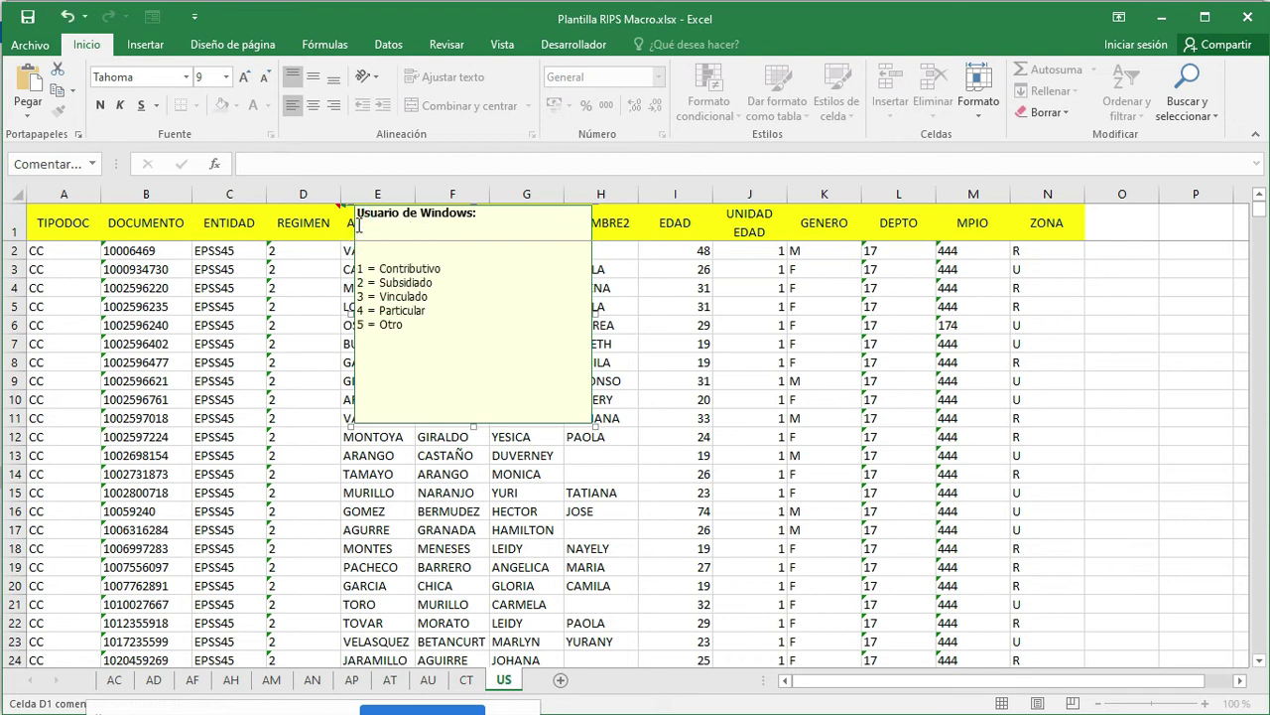
left_click(751, 493)
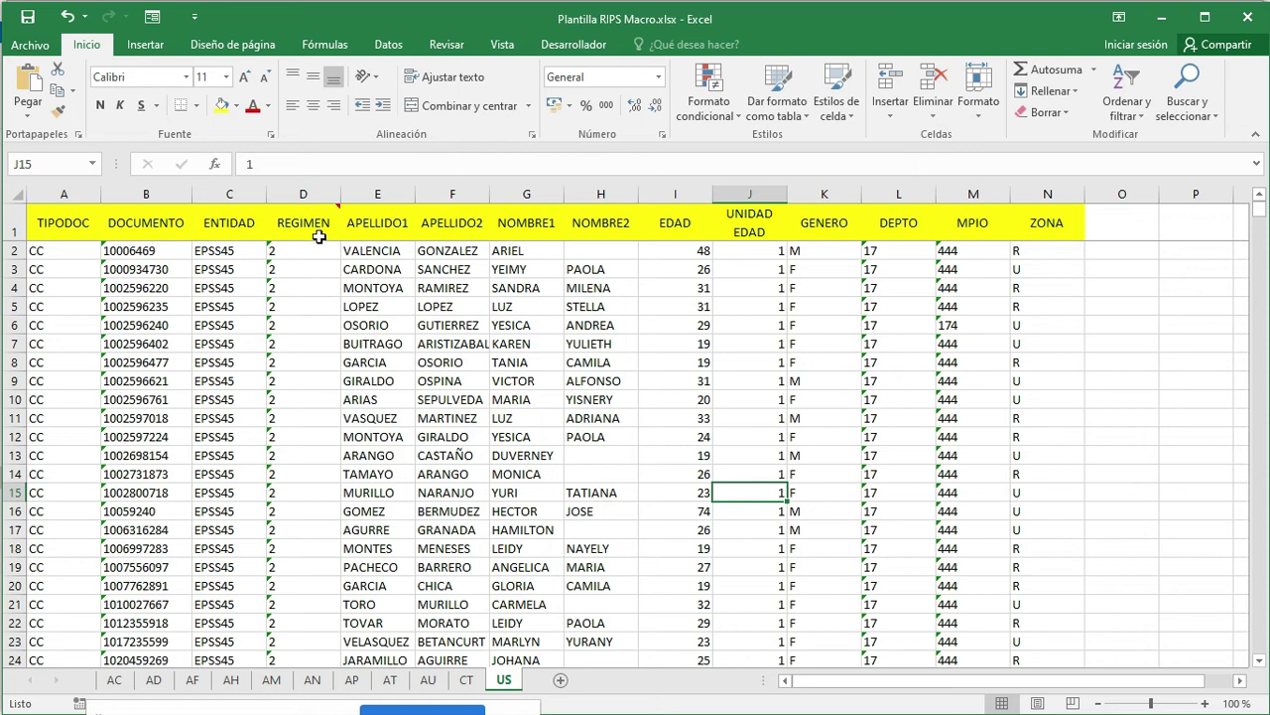
Check the REGIMEN codes down to row 51 and back to row 2 against the header comment's value list
mouse_move(323, 225)
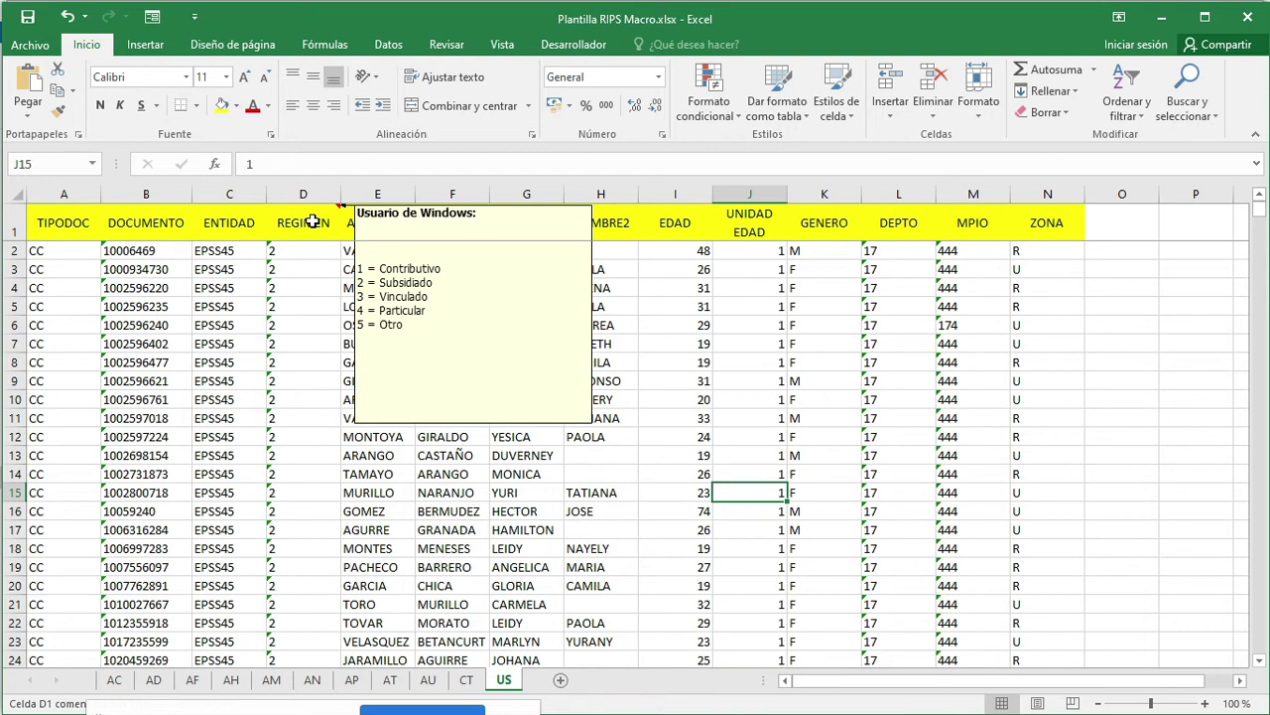
left_click(303, 256)
key("Down")
key("Down")
key("Down")
key("Down")
key("Down")
key("Down")
key("Down")
key("Down")
key("Down")
key("Down")
key("Down")
key("Down")
key("Down")
key("Down")
key("Down")
key("Down")
key("Down")
key("Down")
key("Down")
key("Down")
key("Down")
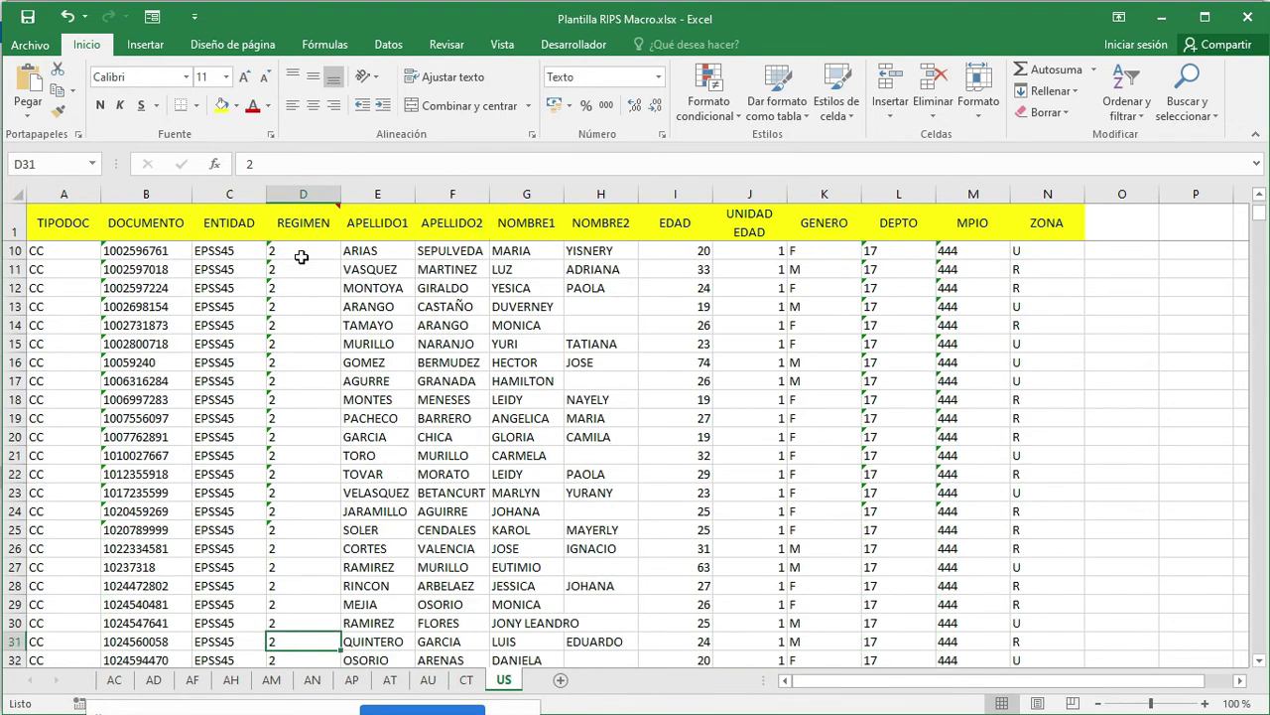
key("Down")
key("Down")
key("Down")
key("Down")
key("Down")
key("Down")
key("Down")
key("Down")
key("Down")
key("Down")
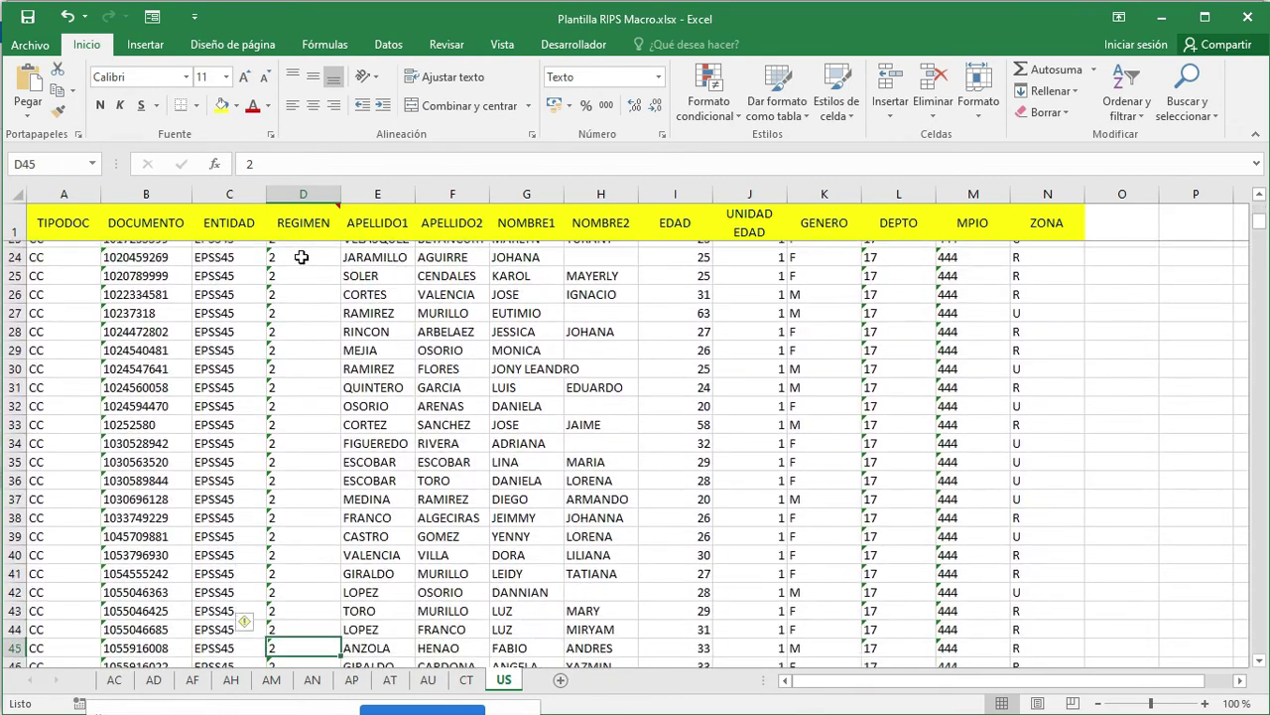
key("Down")
key("Down")
key("Down")
key("Down")
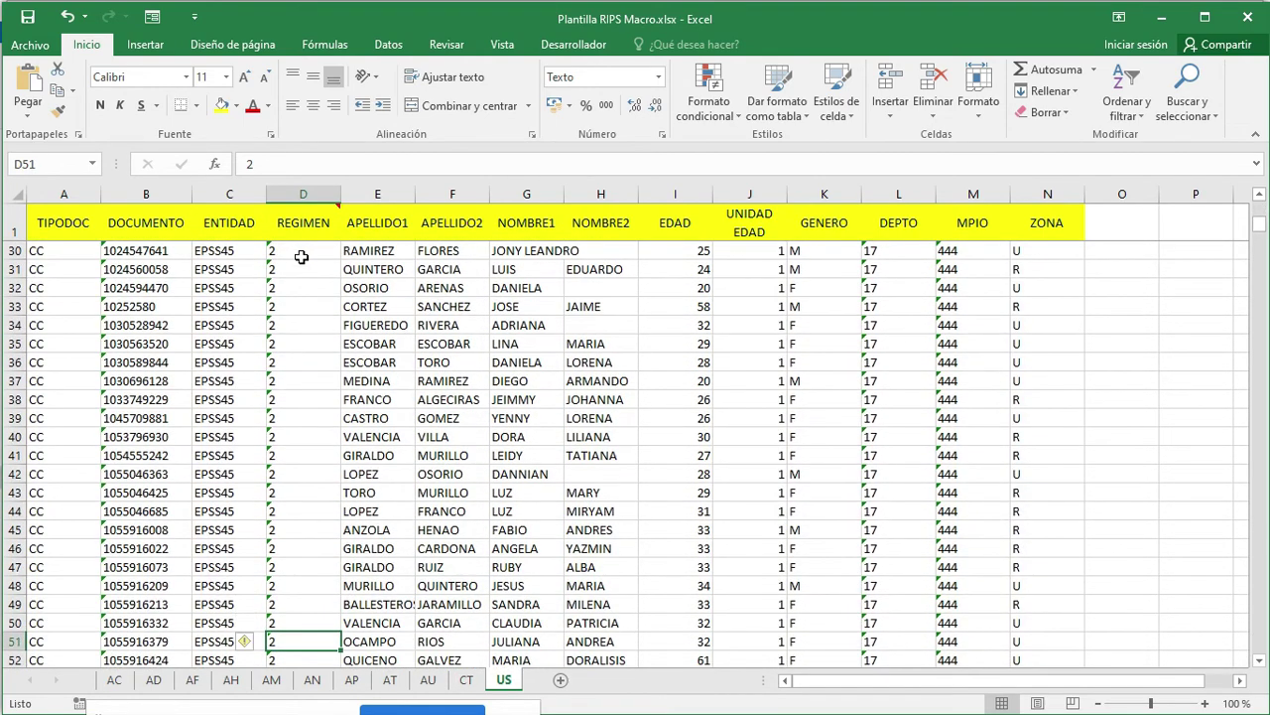
key("Up")
key("Up")
key("Up")
key("Up")
key("Up")
key("Up")
key("Up")
key("Up")
key("Up")
key("Up")
key("Up")
key("Up")
key("Up")
key("Up")
key("Up")
key("Up")
key("Up")
key("Up")
key("Up")
key("Up")
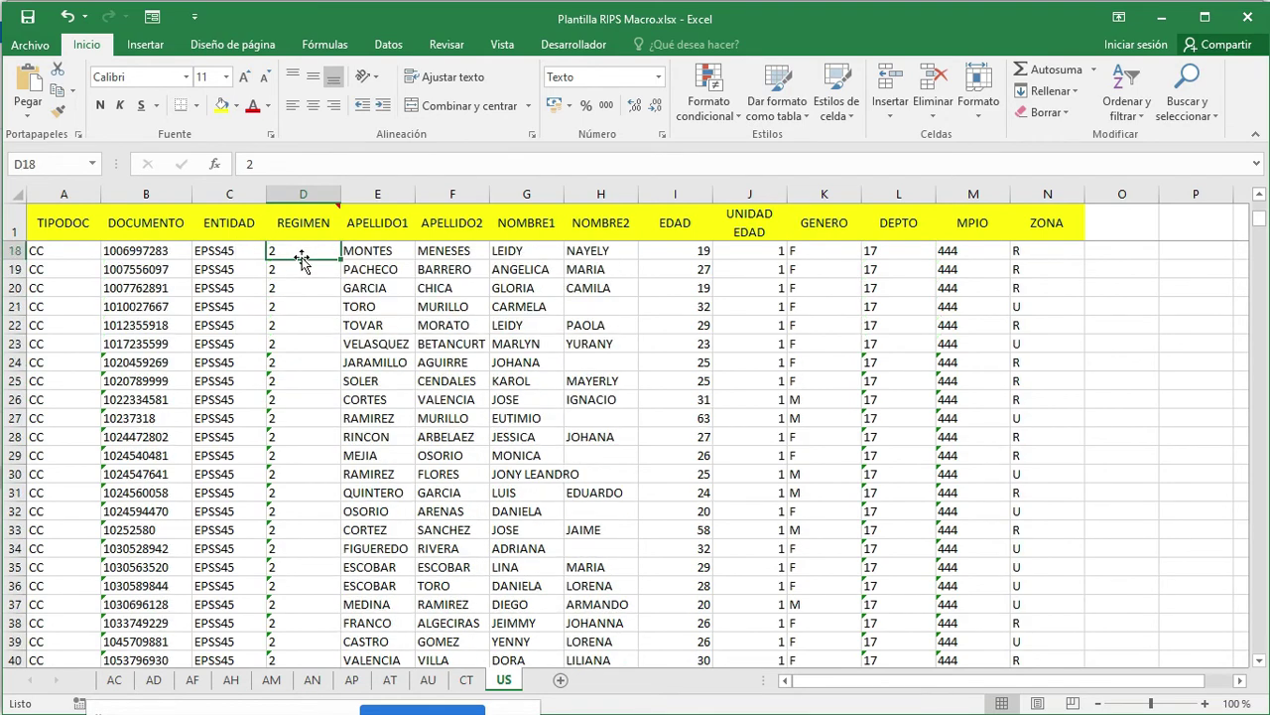
key("Up")
key("Up")
key("Up")
key("Up")
key("Down")
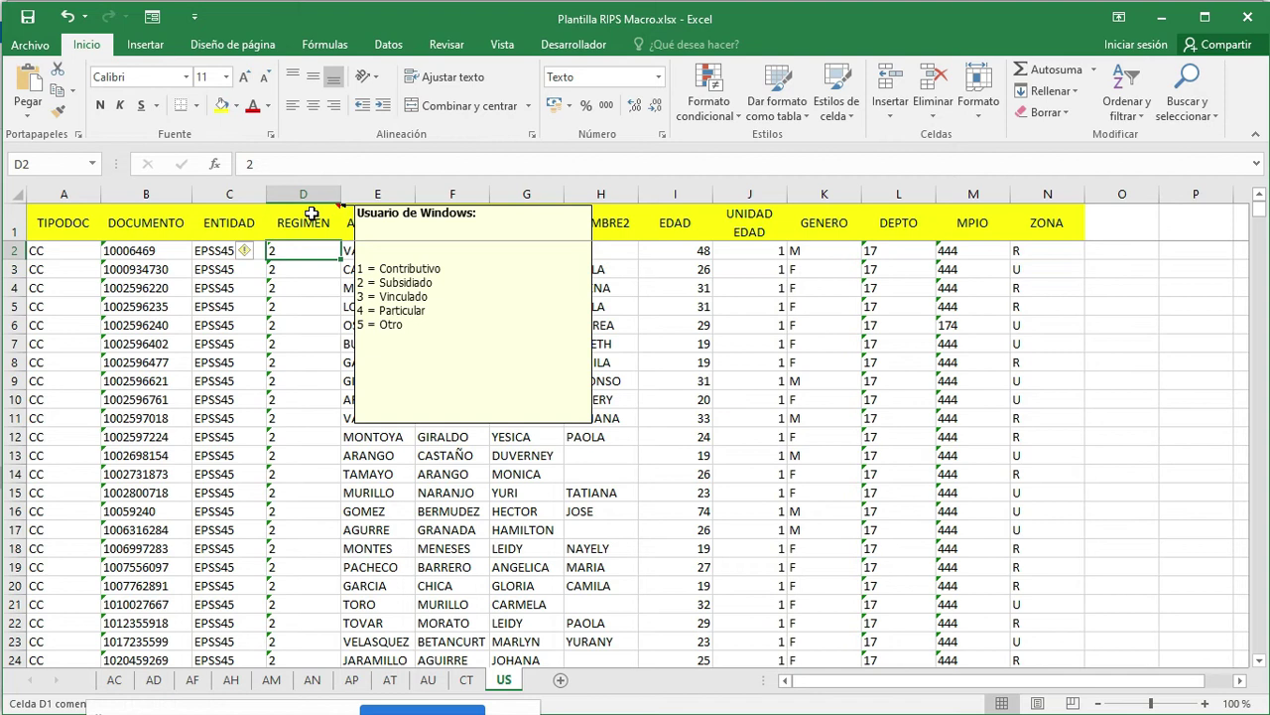
Return to the resolution PDF in Adobe Reader and highlight the permitted values of Unidad de medida de la edad
key("alt")
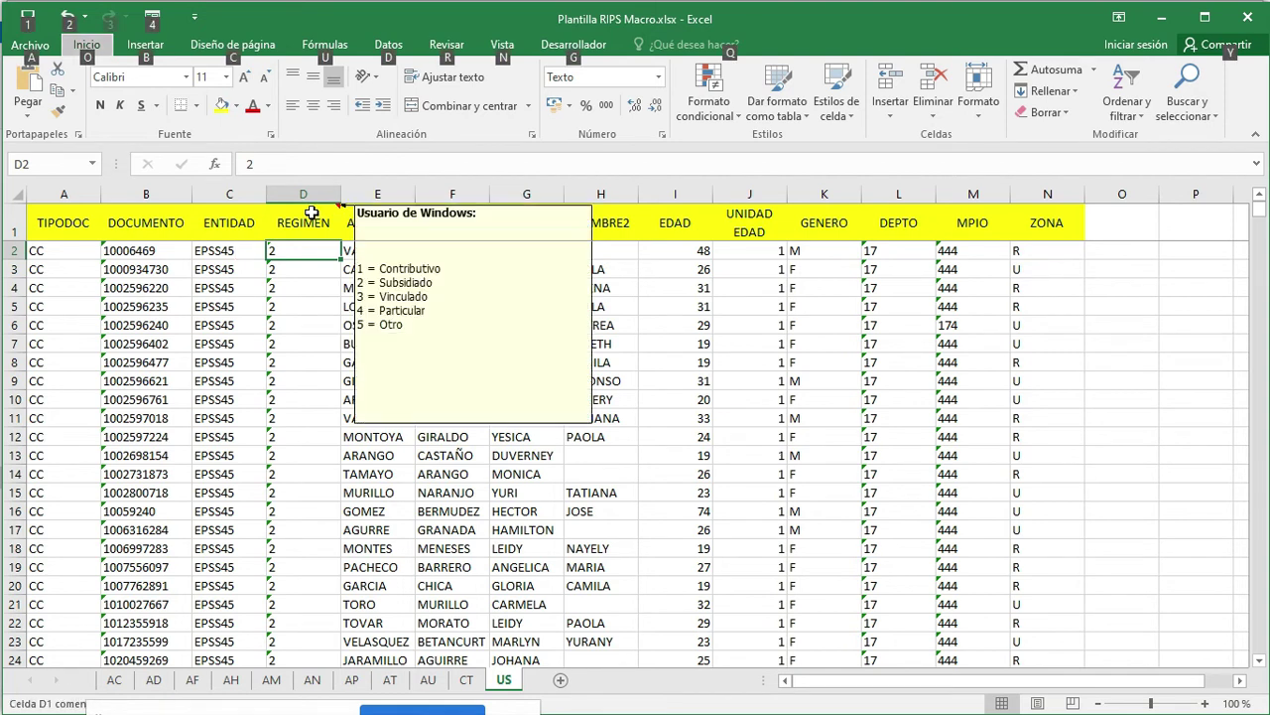
key("alt+Tab")
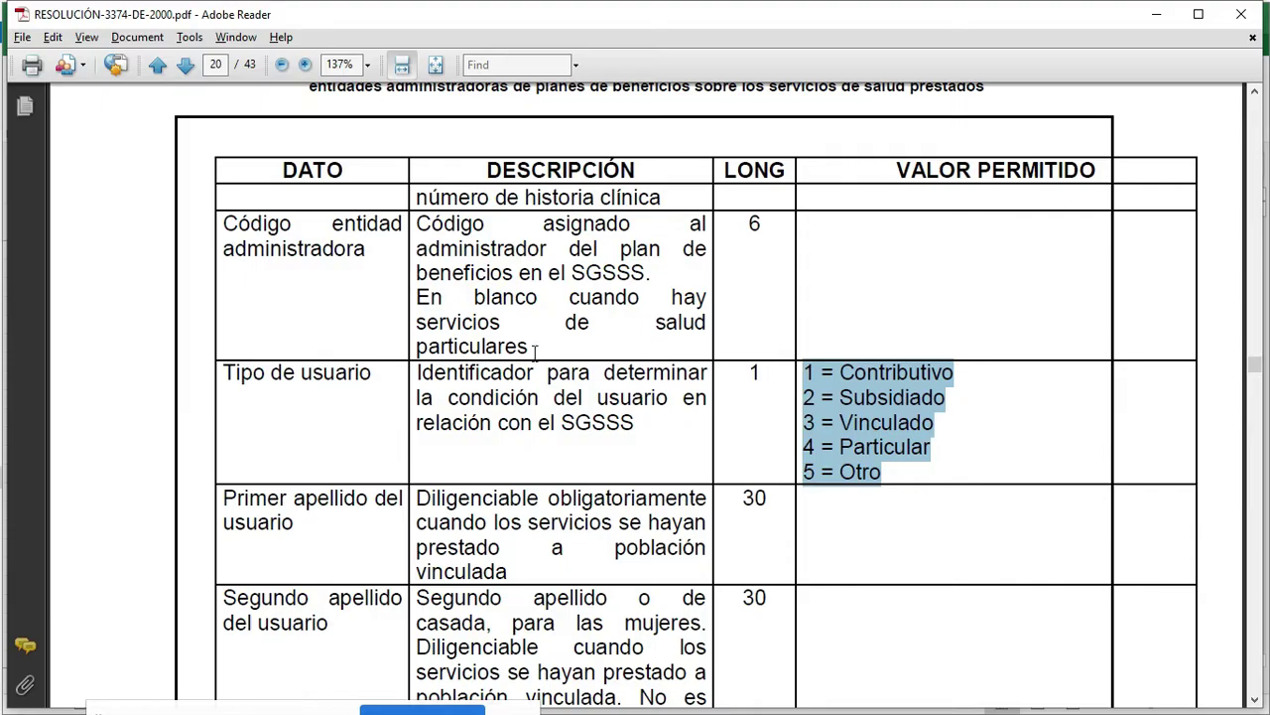
left_click(883, 424)
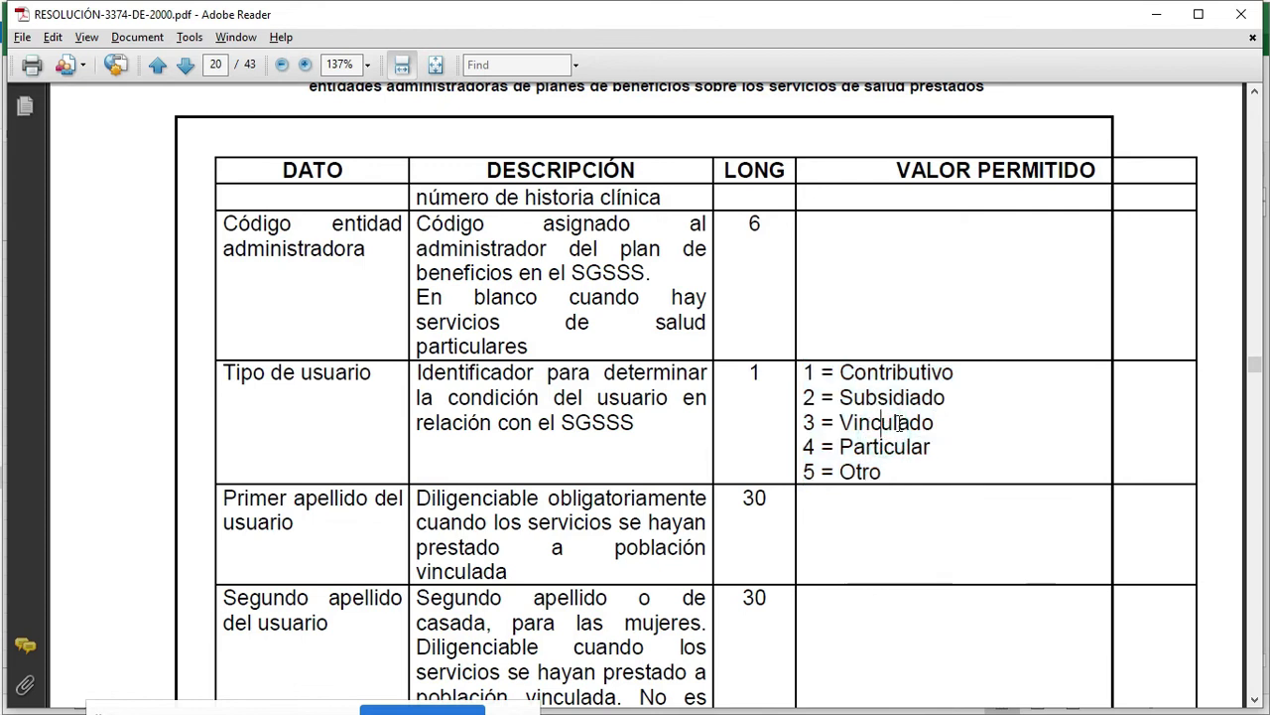
scroll(886, 447, "down", 10)
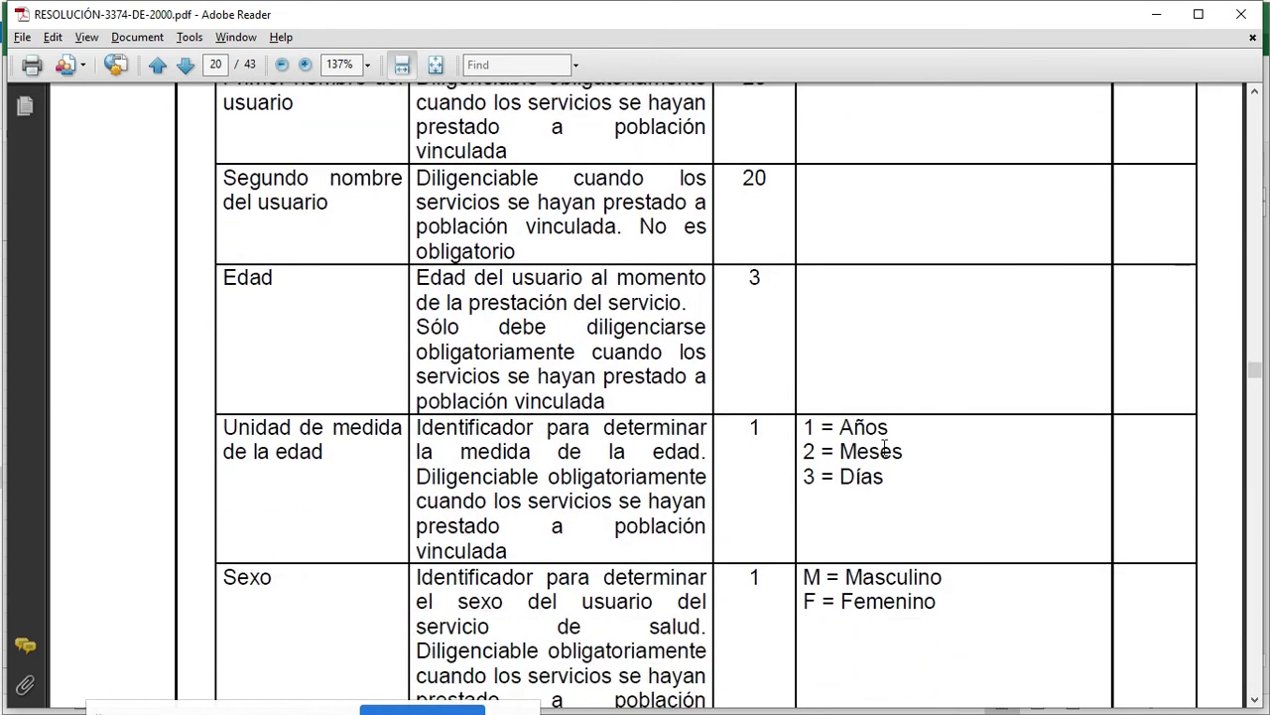
scroll(885, 448, "down", 1)
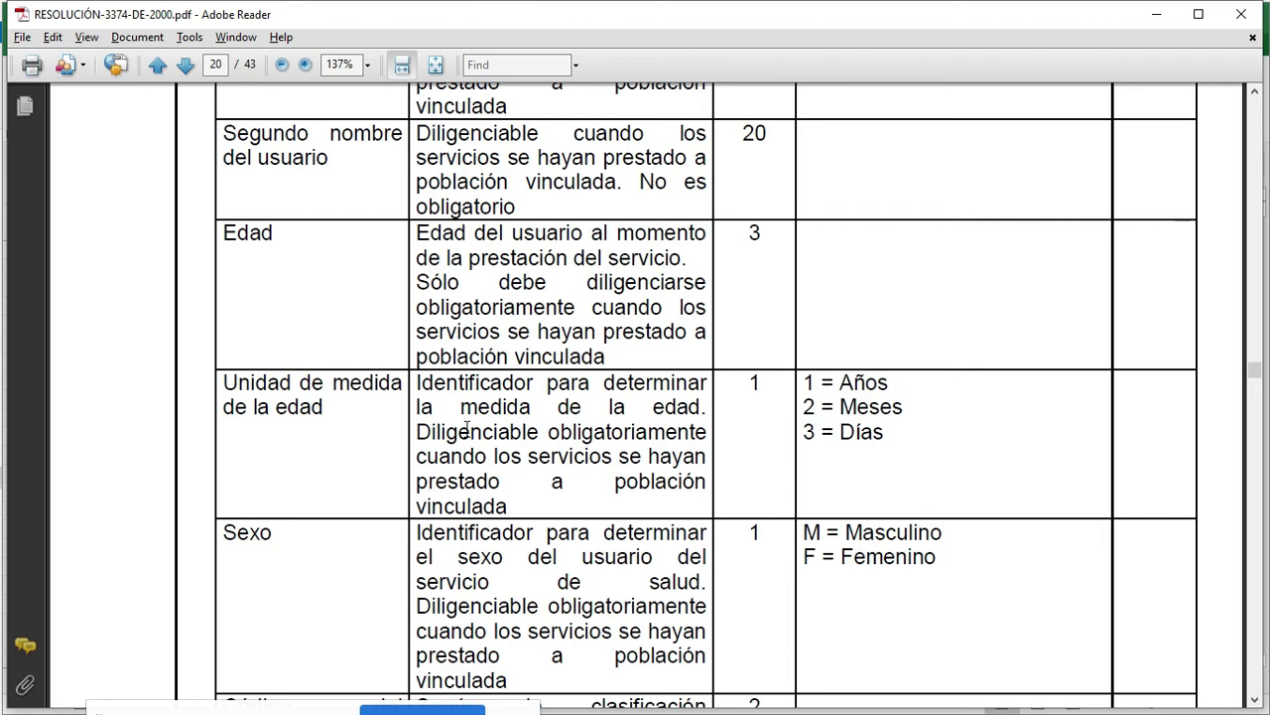
left_click_drag(807, 382, 896, 407)
Compare the first UNIDAD EDAD value in the US sheet with code 1 = Años in the resolution PDF
key("alt+Tab")
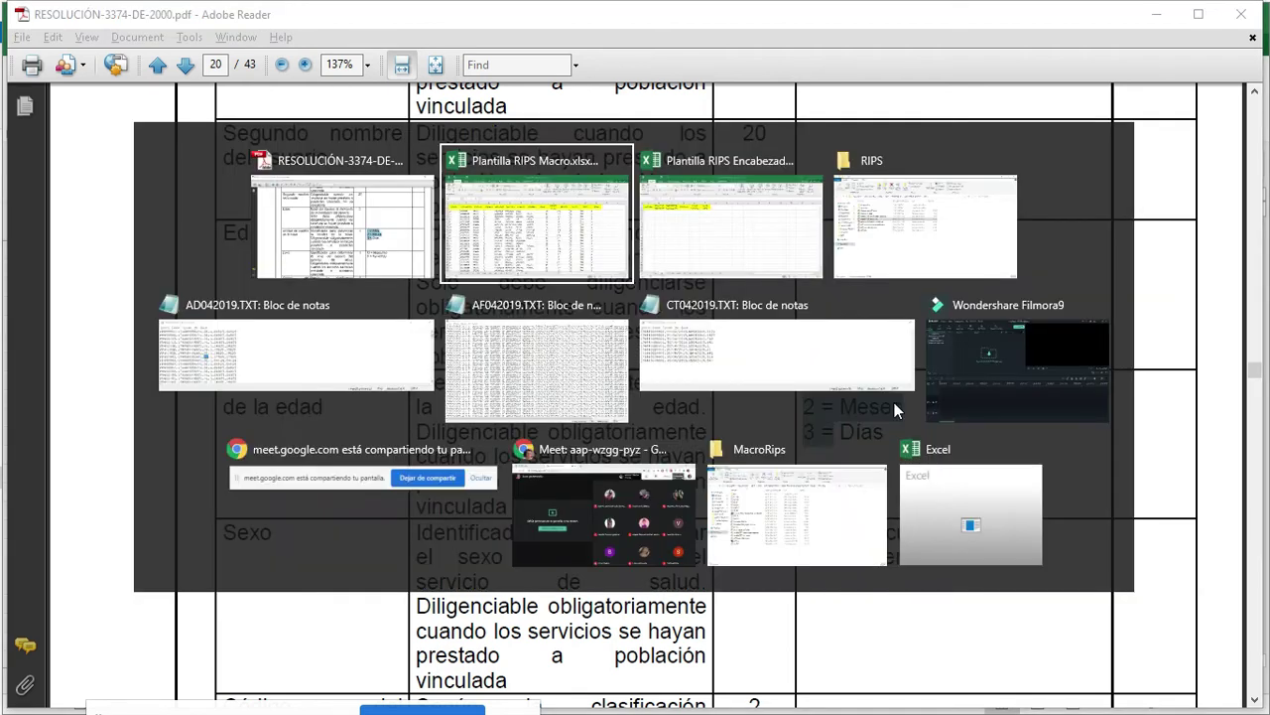
left_click(754, 254)
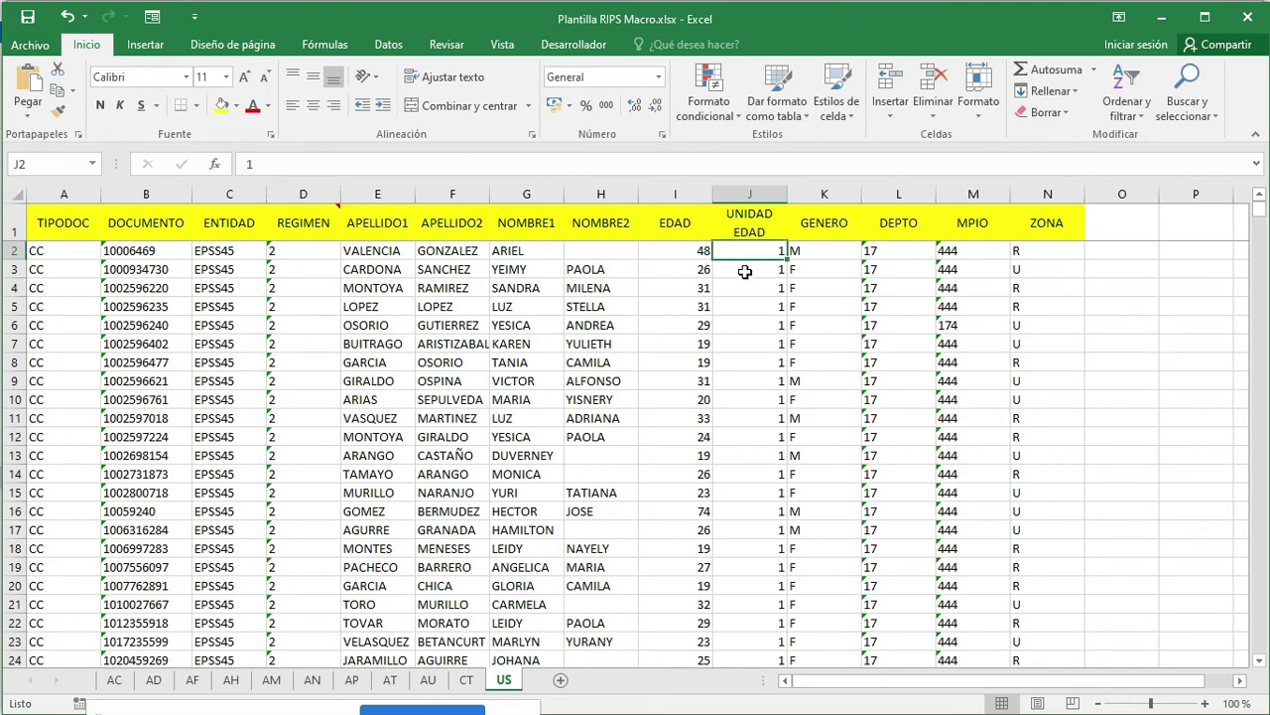
key("alt+Tab")
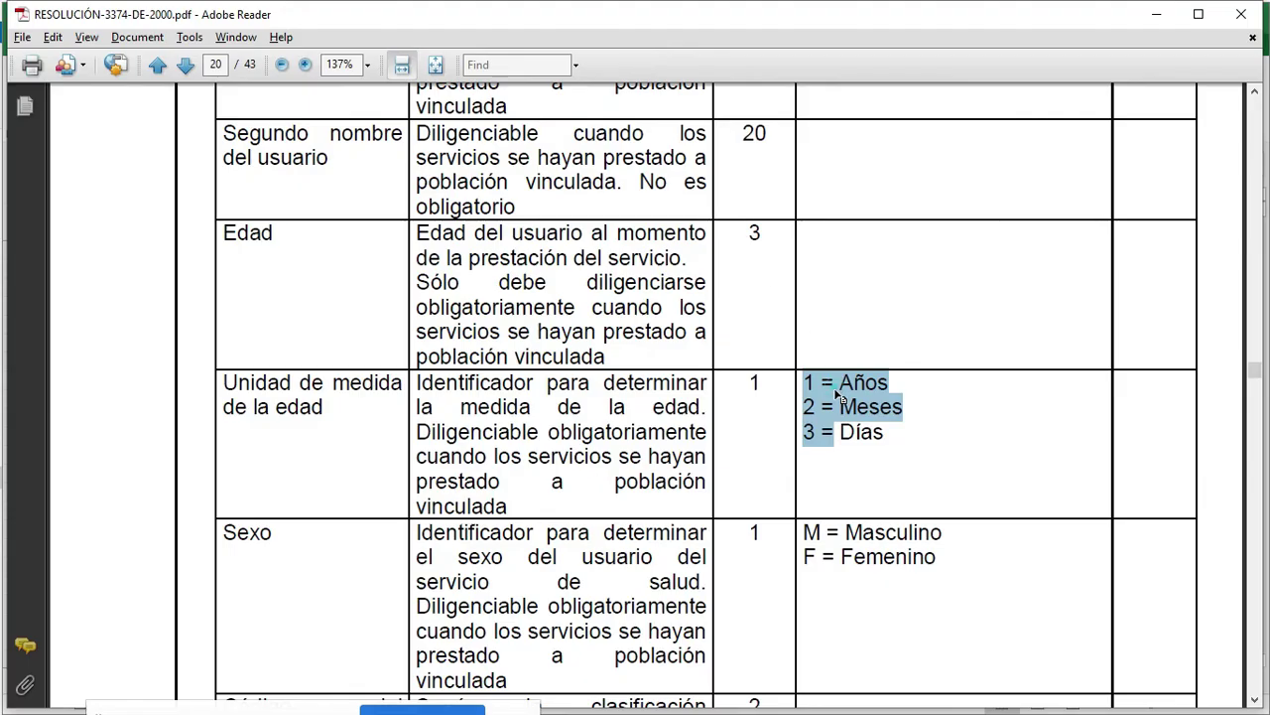
left_click(807, 382)
double_click(812, 381)
key("alt+Tab")
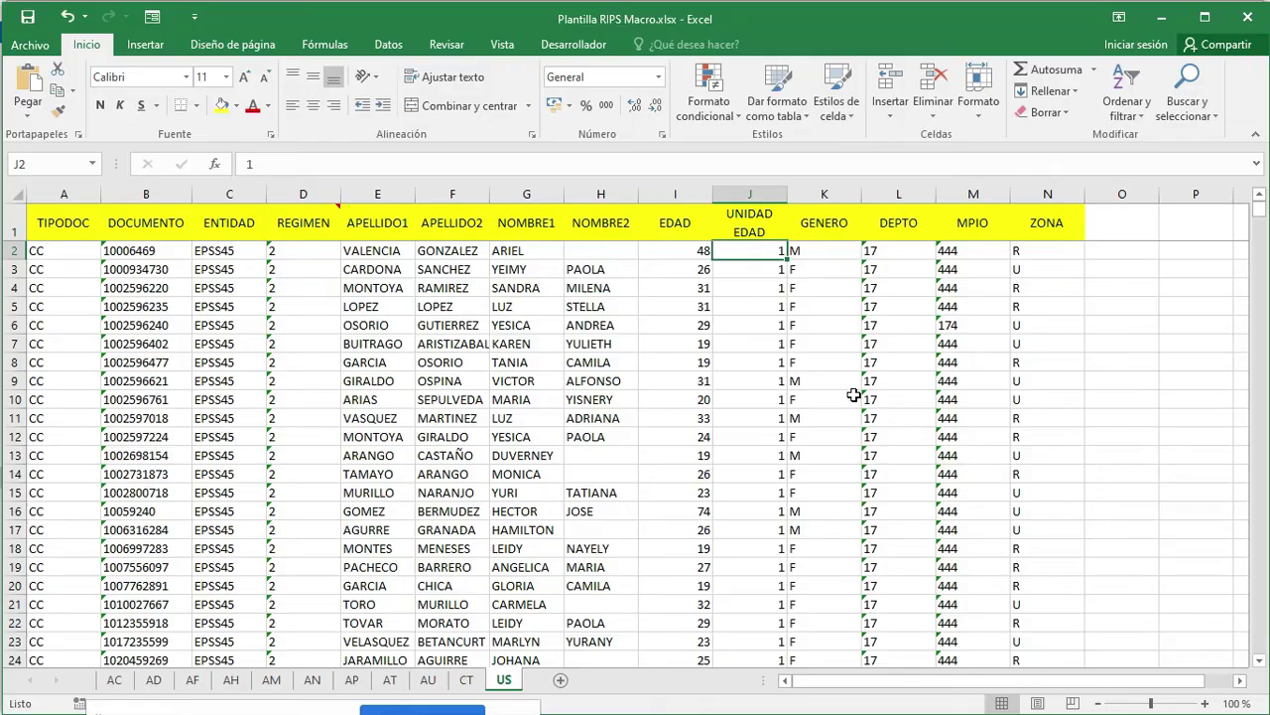
Set EDAD to 10 in the first two user records, set the second record's UNIDAD EDAD to 2, and select that pair
left_click(684, 255)
type("1")
key("Return")
type("10")
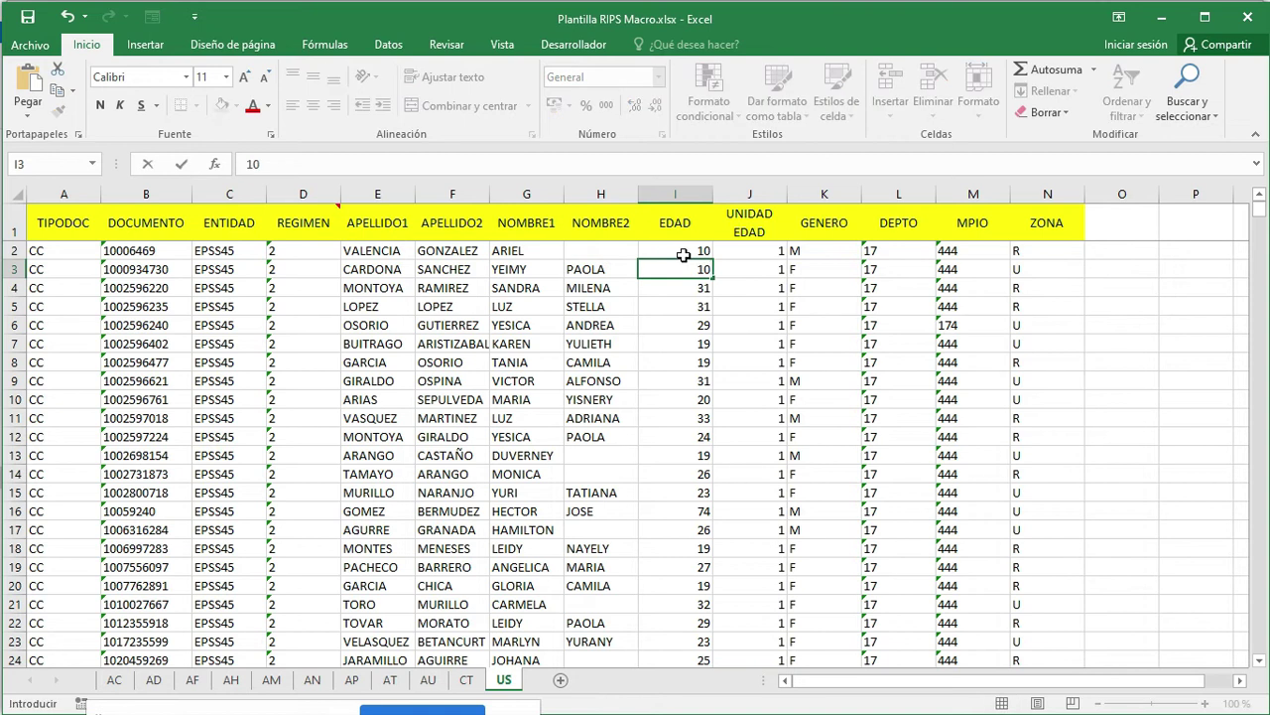
key("Tab")
type("2")
key("Down")
left_click_drag(683, 255, 744, 267)
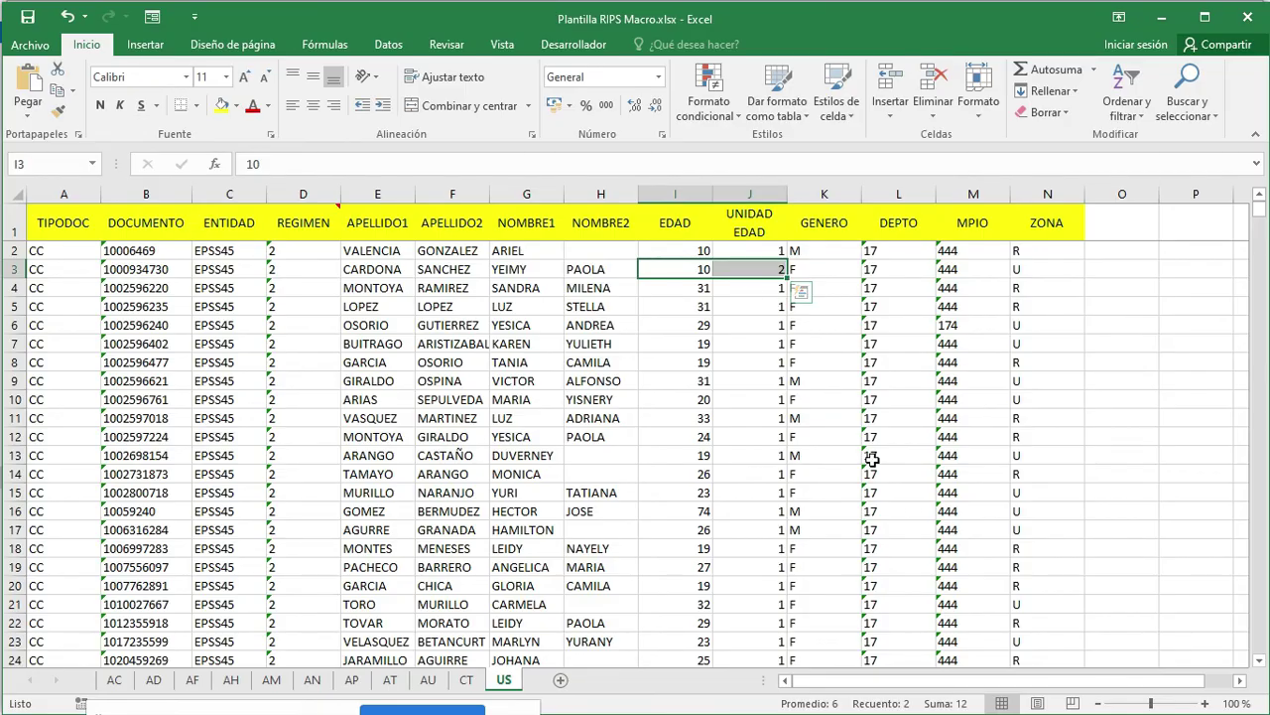
Highlight the code 3 = Días for Unidad de medida de la edad in the resolution PDF, and return to Excel
key("alt+Tab")
left_click_drag(884, 422, 809, 430)
key("alt+Tab")
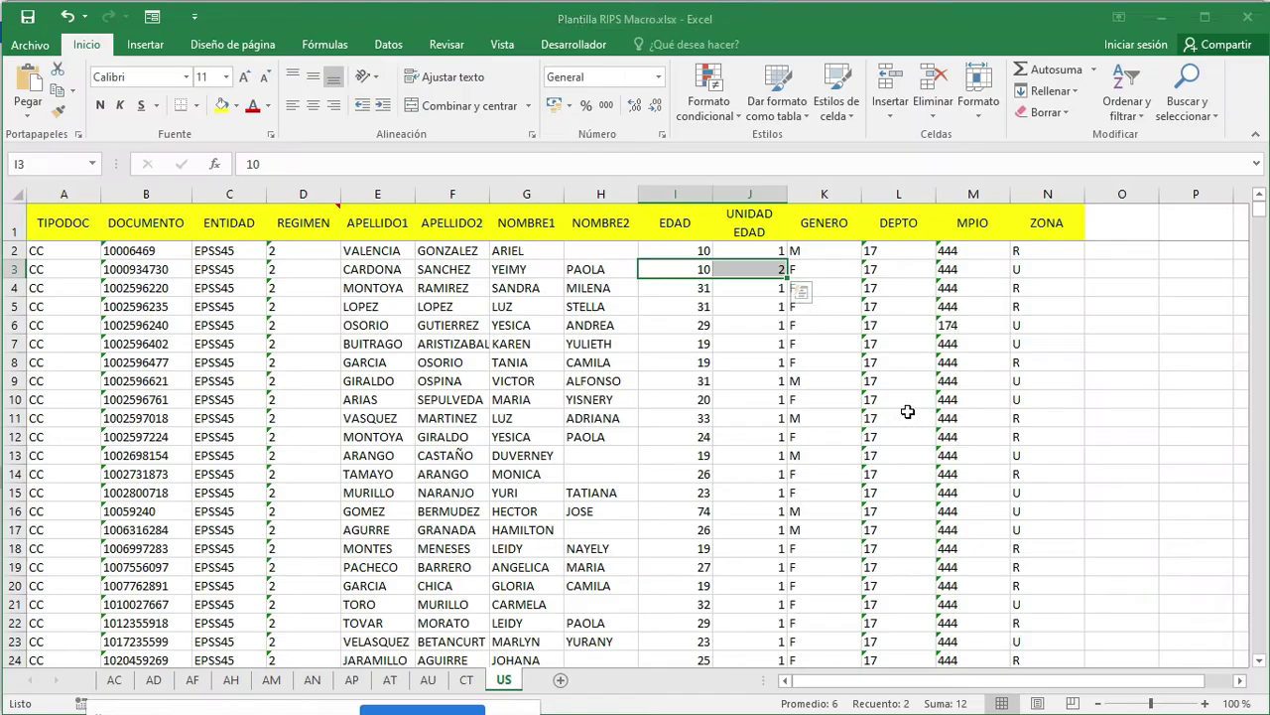
Set the third user record's EDAD to 10 and UNIDAD EDAD to 3, and select the first three UNIDAD EDAD values
left_click(691, 287)
type("10")
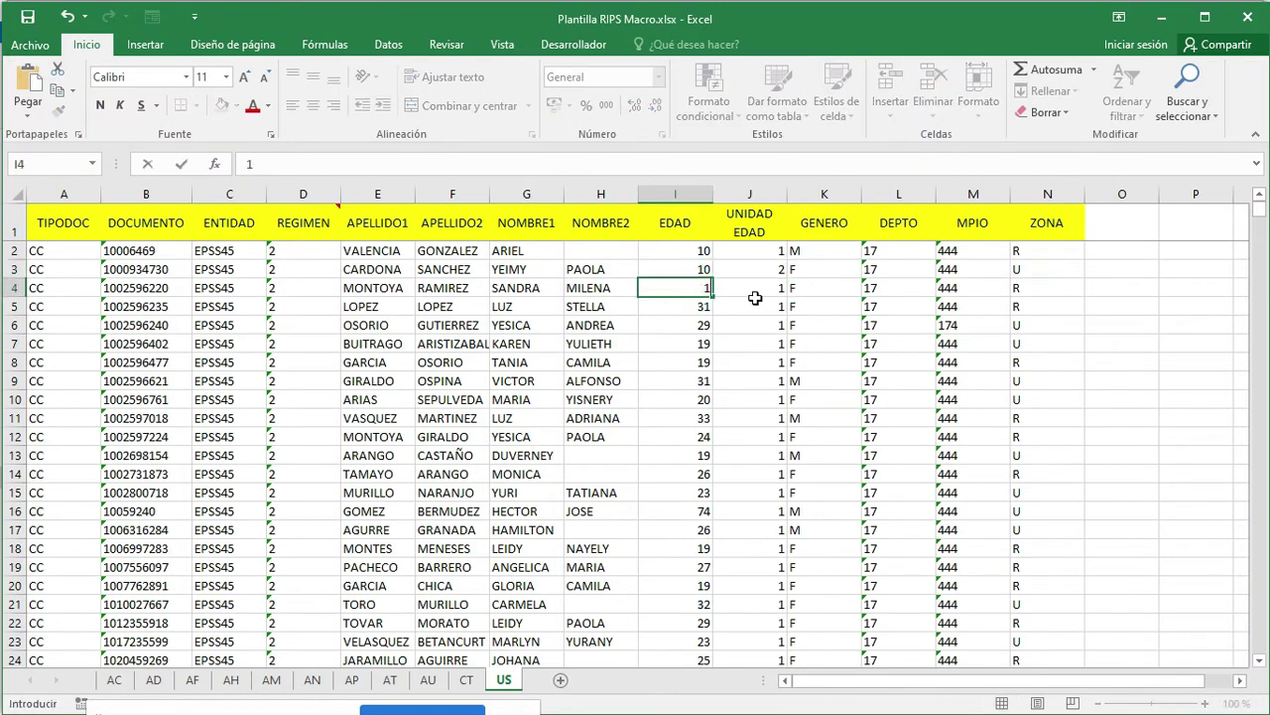
left_click(743, 292)
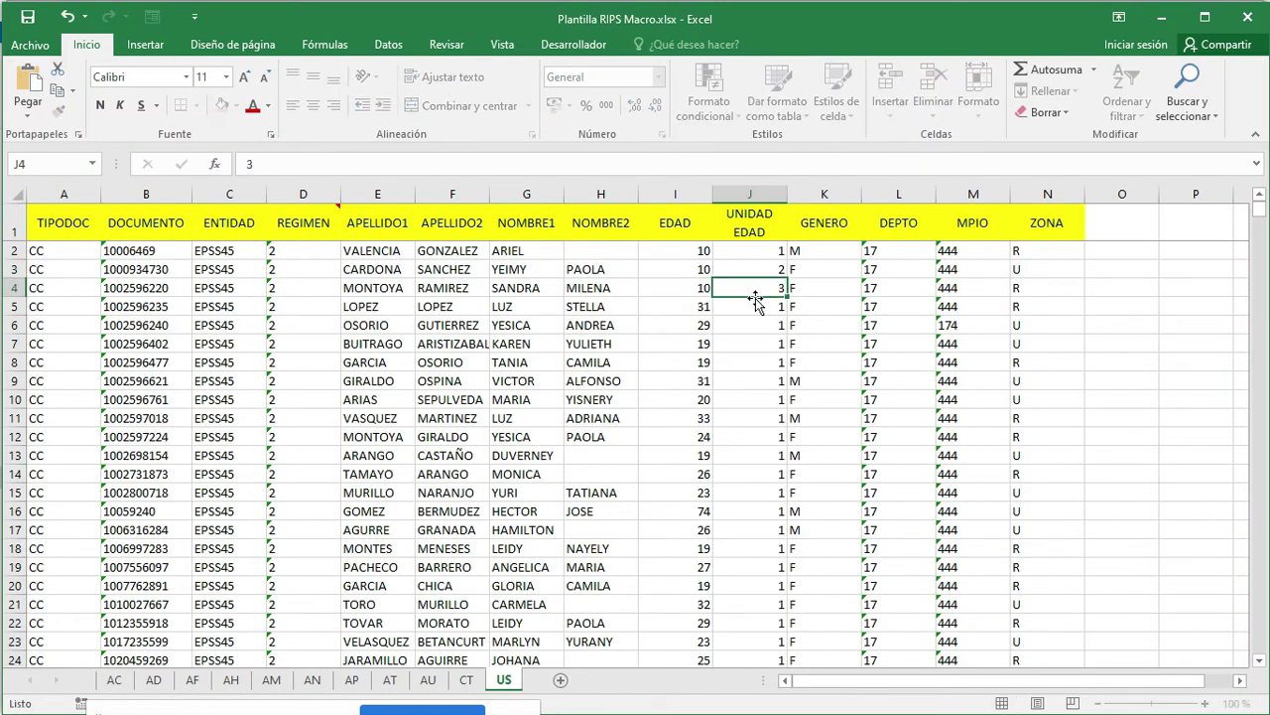
type("3")
key("Return")
key("Up")
key("Up")
key("Up")
key("shift+Down")
key("shift+Down")
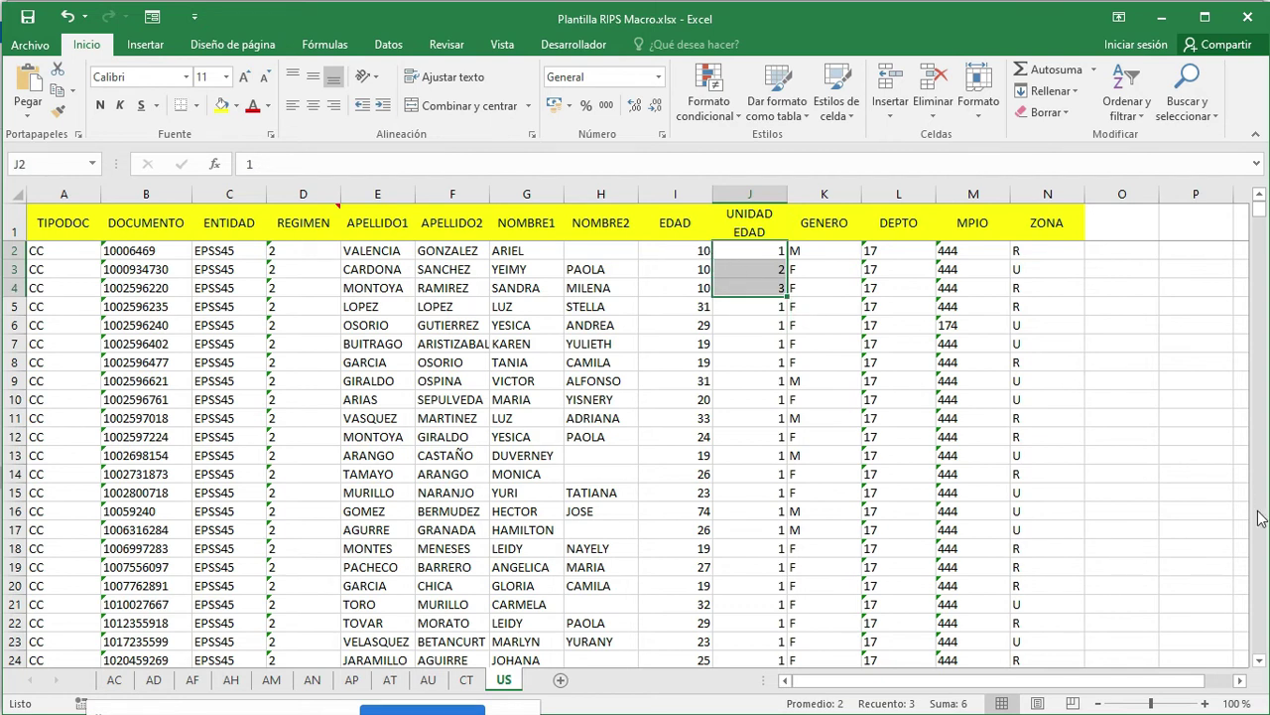
Dismiss the Es mayor que formatting rule and apply an arrow icon set to the three selected UNIDAD EDAD values
key("ctrl+q")
left_click(802, 424)
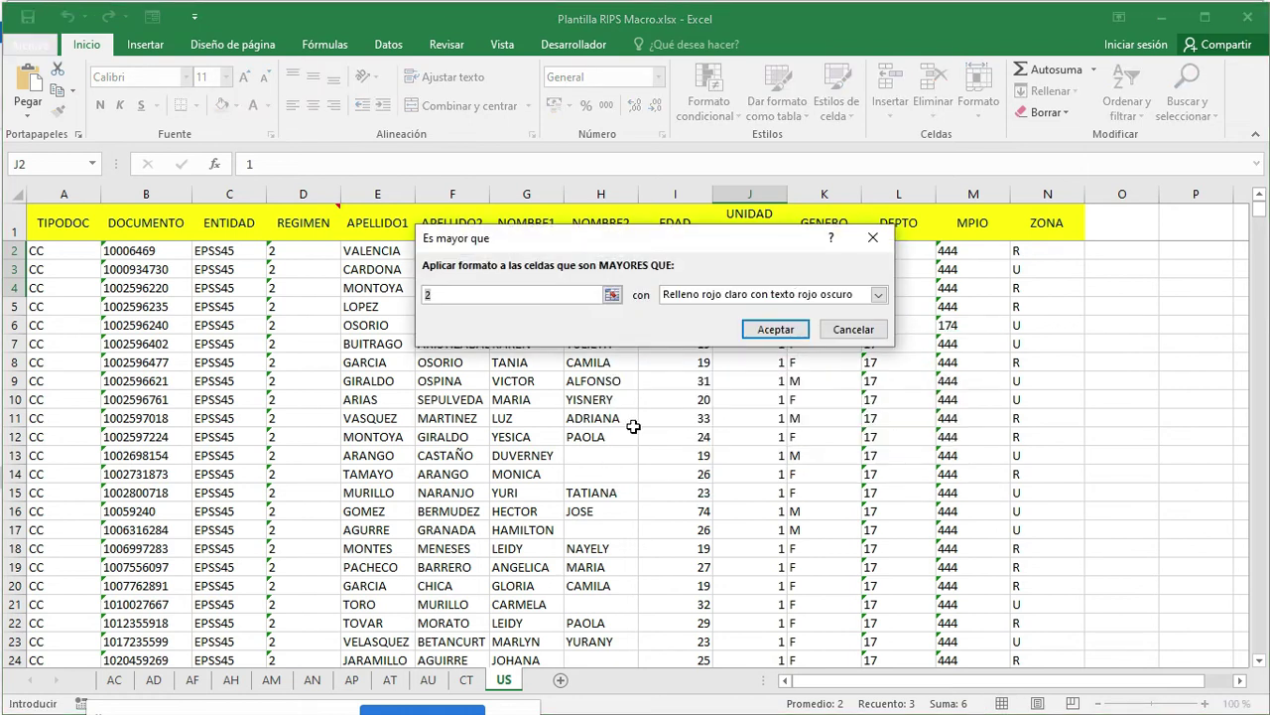
left_click(633, 425)
left_click(854, 328)
key("ctrl+q")
left_click(681, 403)
left_click(1113, 348)
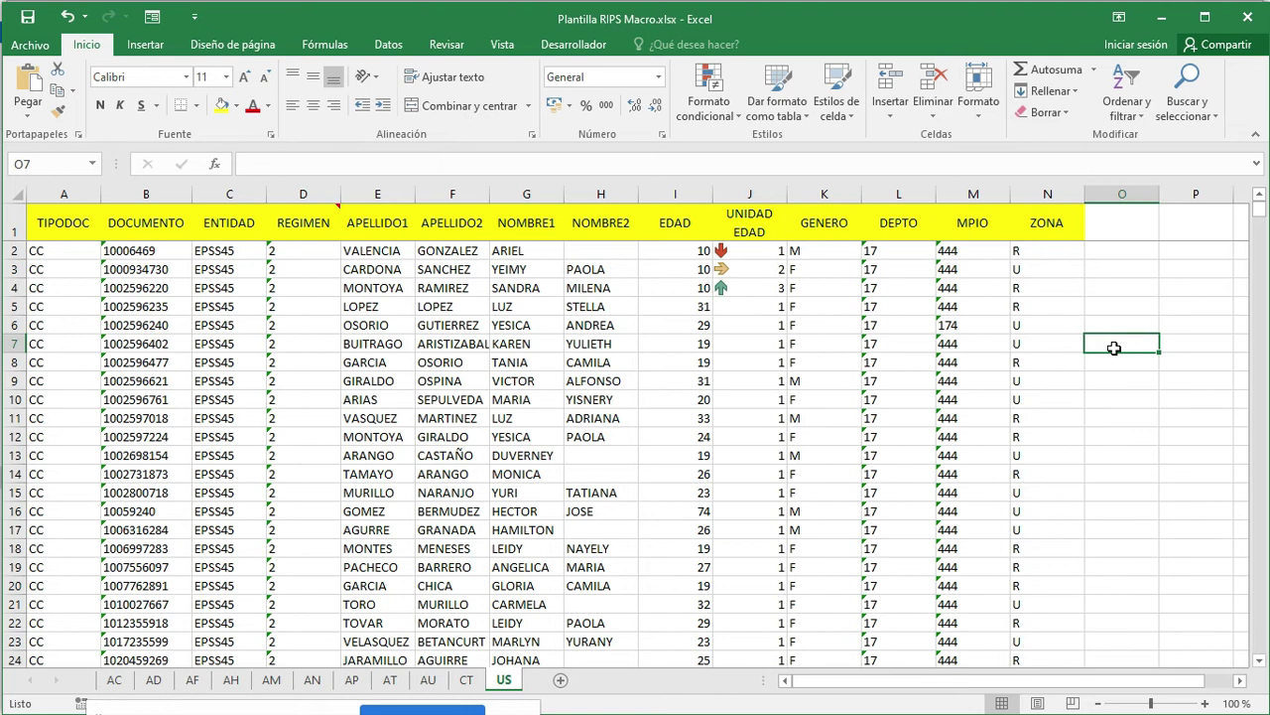
Undo the icon set and all the trial EDAD and UNIDAD EDAD edits in the first three user records
key("ctrl+z")
key("ctrl+z")
key("ctrl+z")
key("ctrl+z")
key("ctrl+z")
key("ctrl+z")
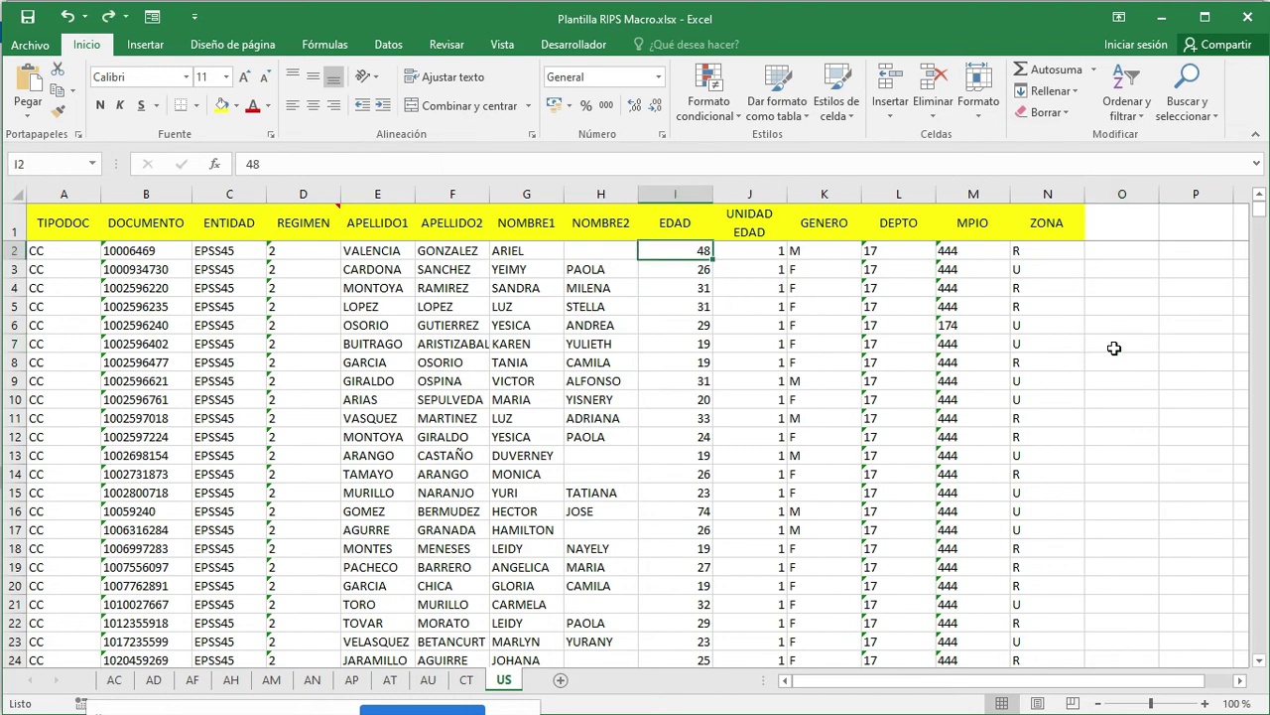
Switch to the resolution PDF in Adobe Reader and highlight the U code permitted for Zona de residencia habitual
key("alt+Tab")
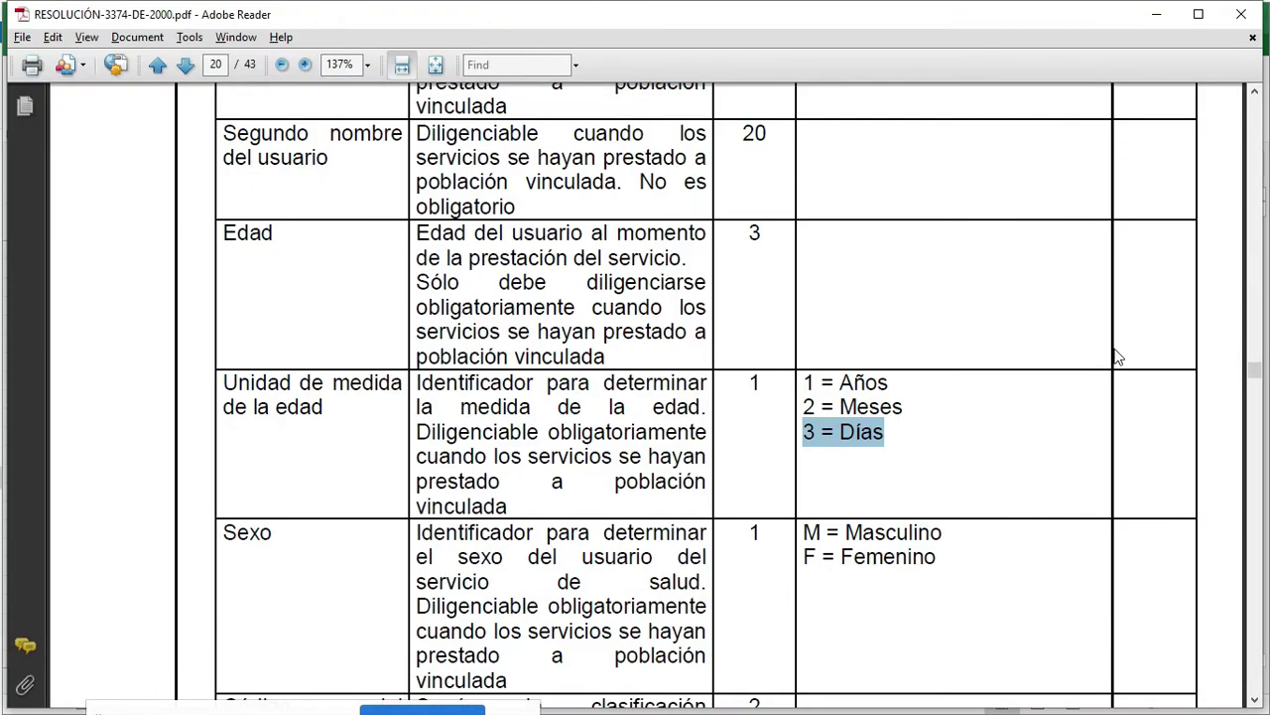
scroll(896, 427, "down", 15)
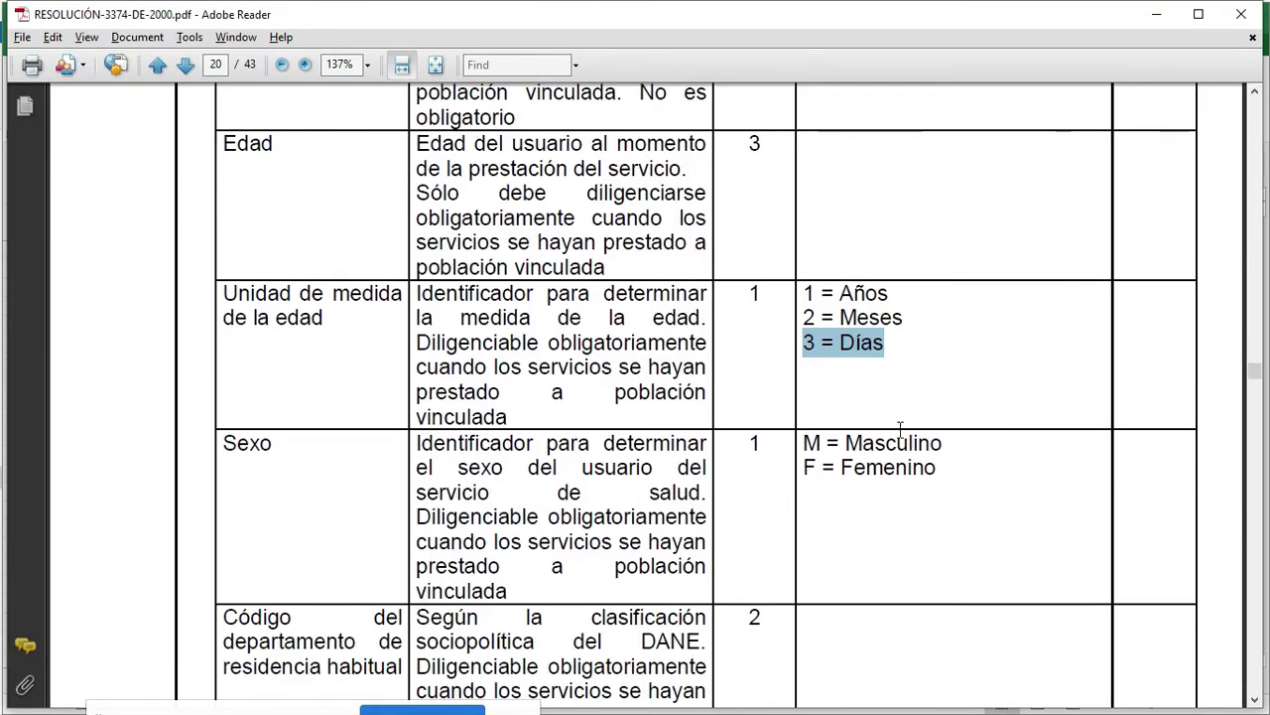
scroll(911, 496, "down", 8)
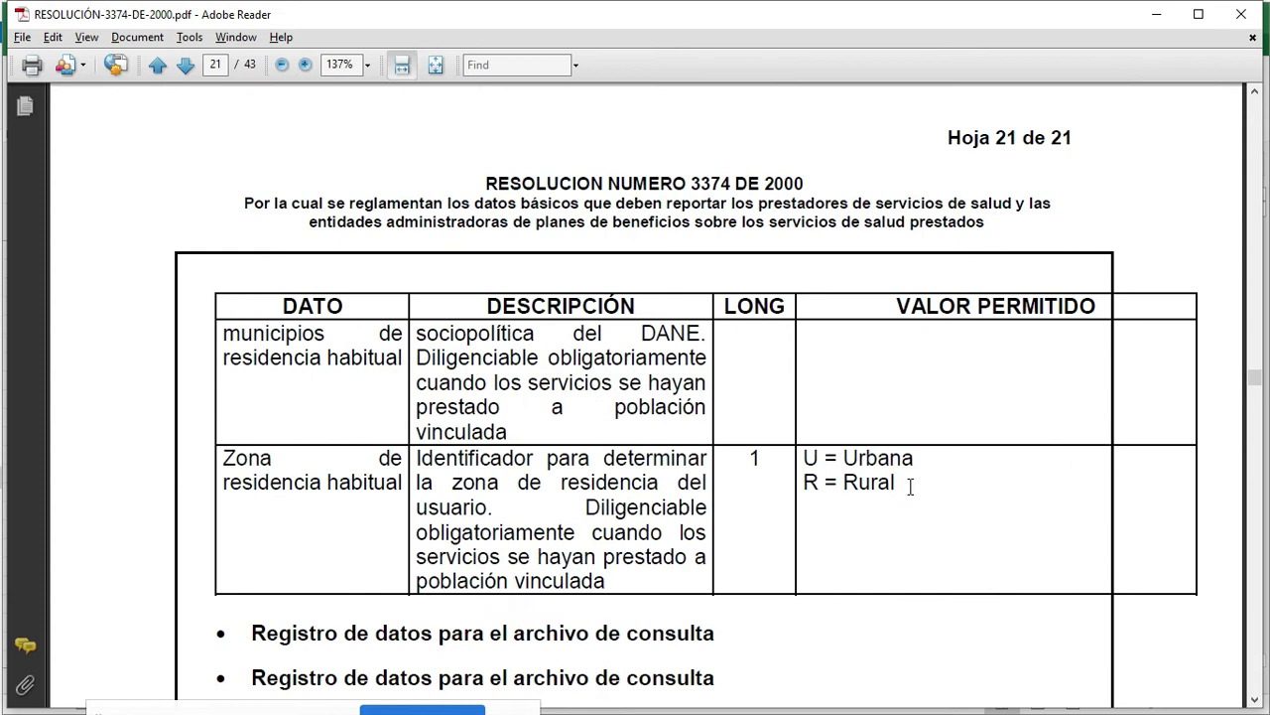
scroll(991, 374, "down", 6)
scroll(955, 382, "up", 2)
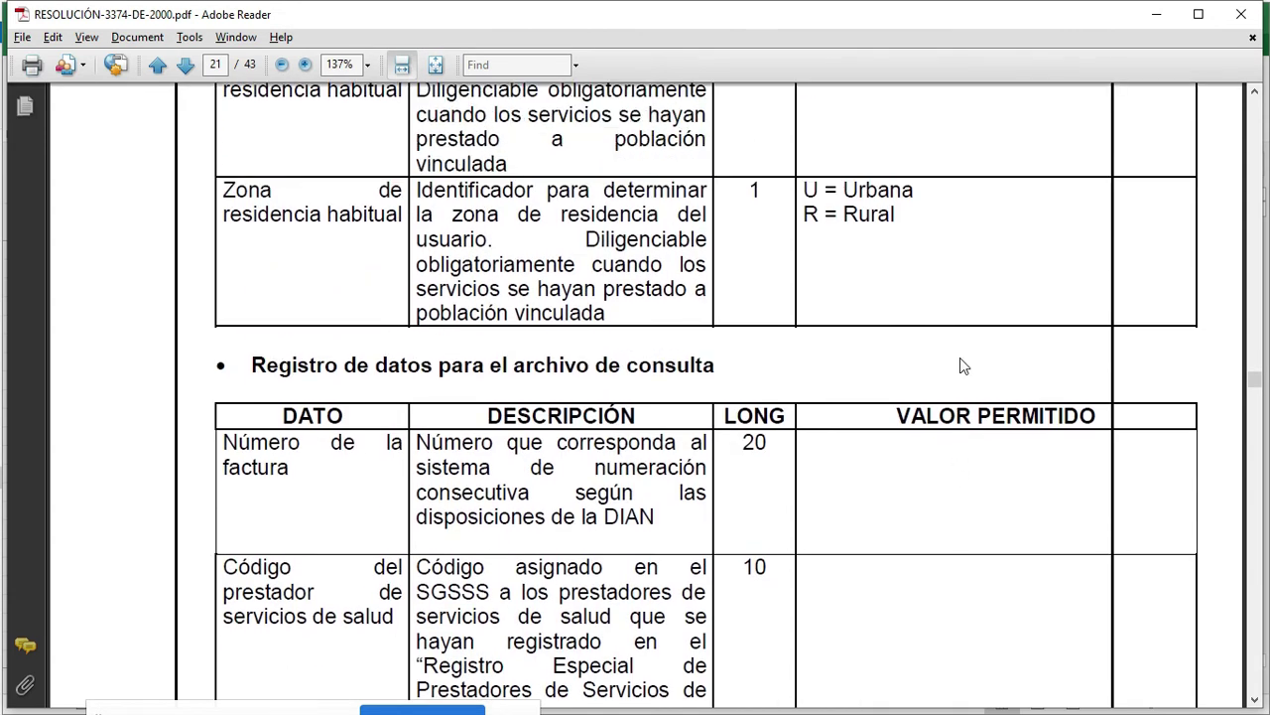
scroll(959, 358, "up", 3)
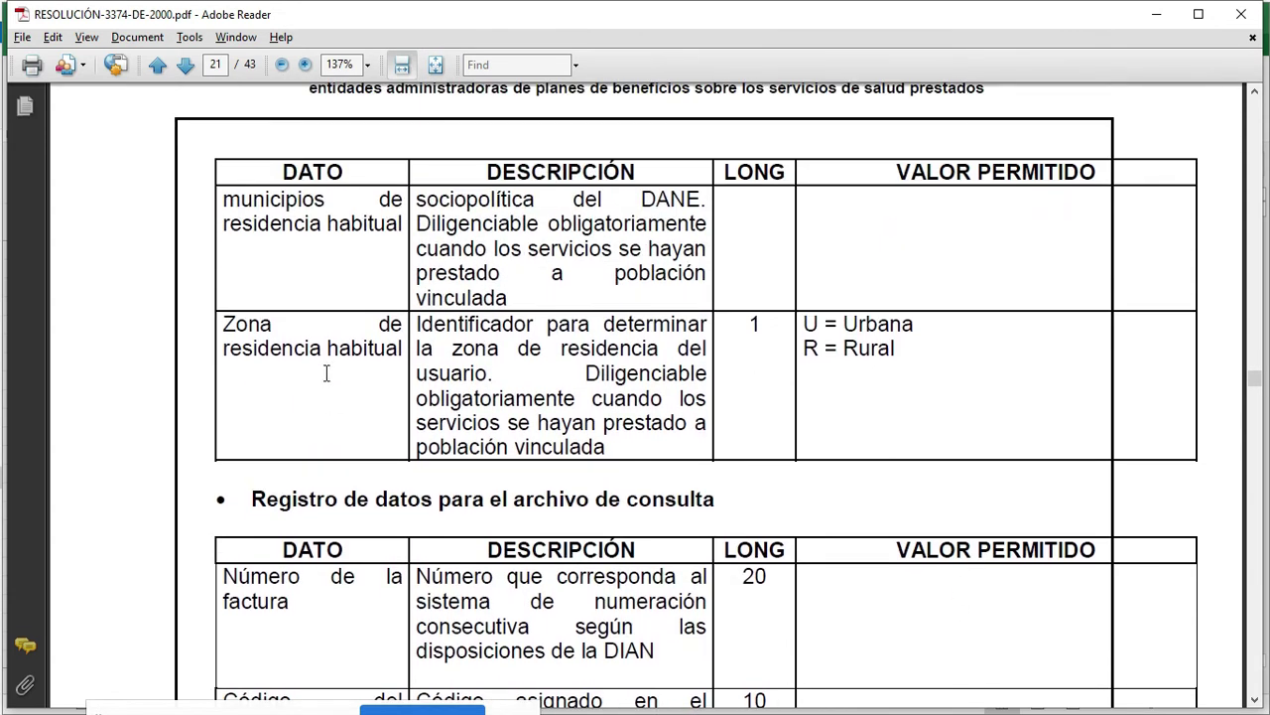
left_click_drag(826, 324, 803, 325)
Highlight the permitted values M = Masculino and F = Femenino of the Sexo field on page 20
scroll(888, 347, "up", 17)
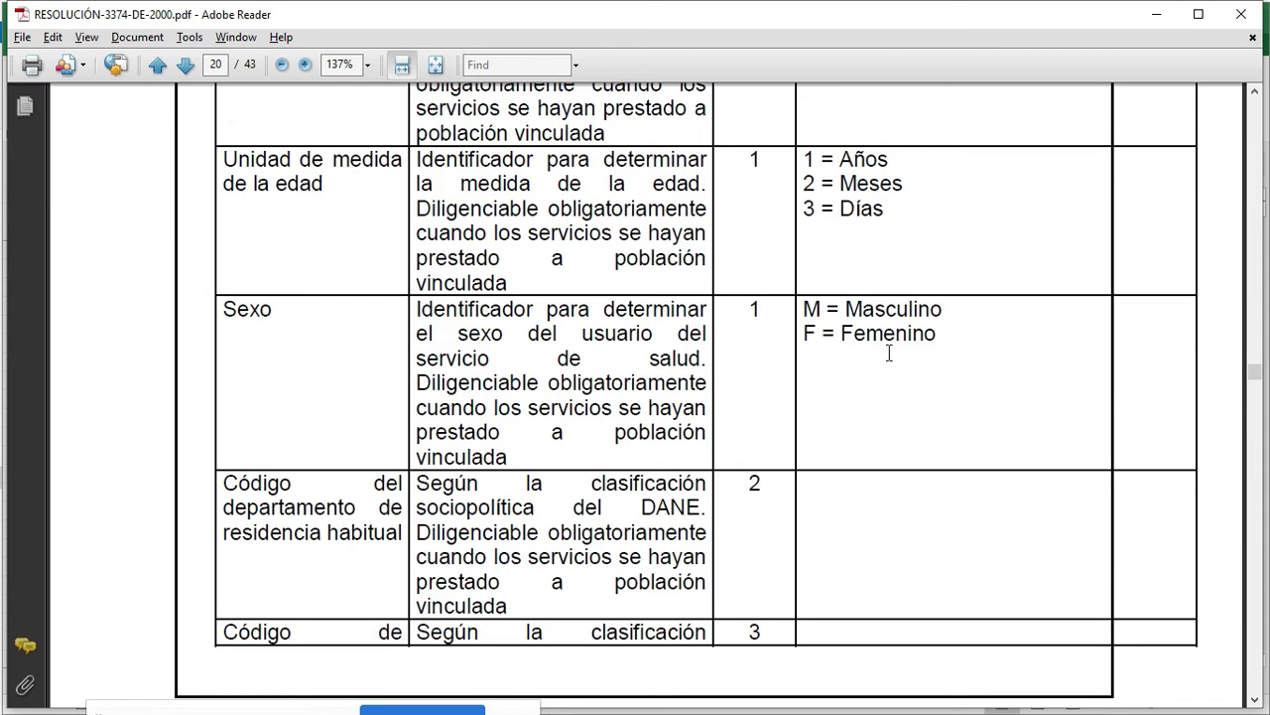
left_click_drag(820, 311, 809, 310)
left_click_drag(973, 340, 822, 314)
left_click(918, 337)
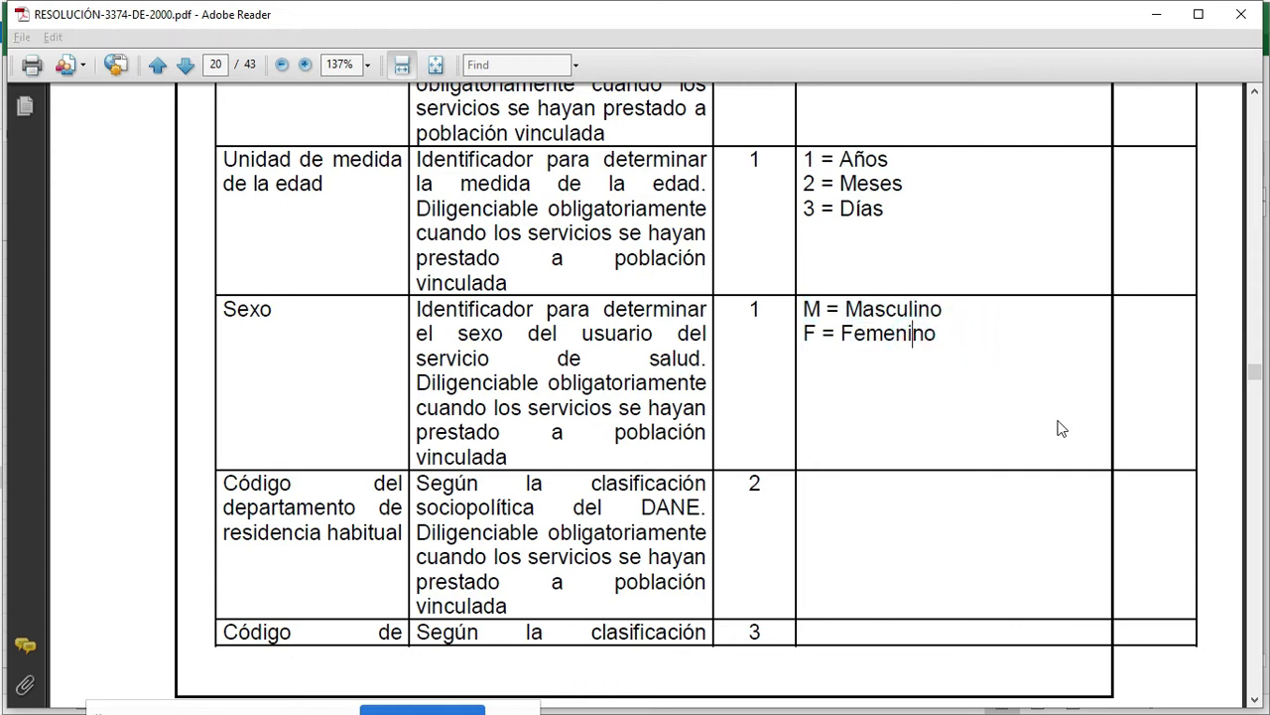
key("alt+Tab")
key("alt+Tab")
Examine the remaining residence fields of the user file and the first fields of the archivo de consulta table
scroll(854, 447, "down", 3)
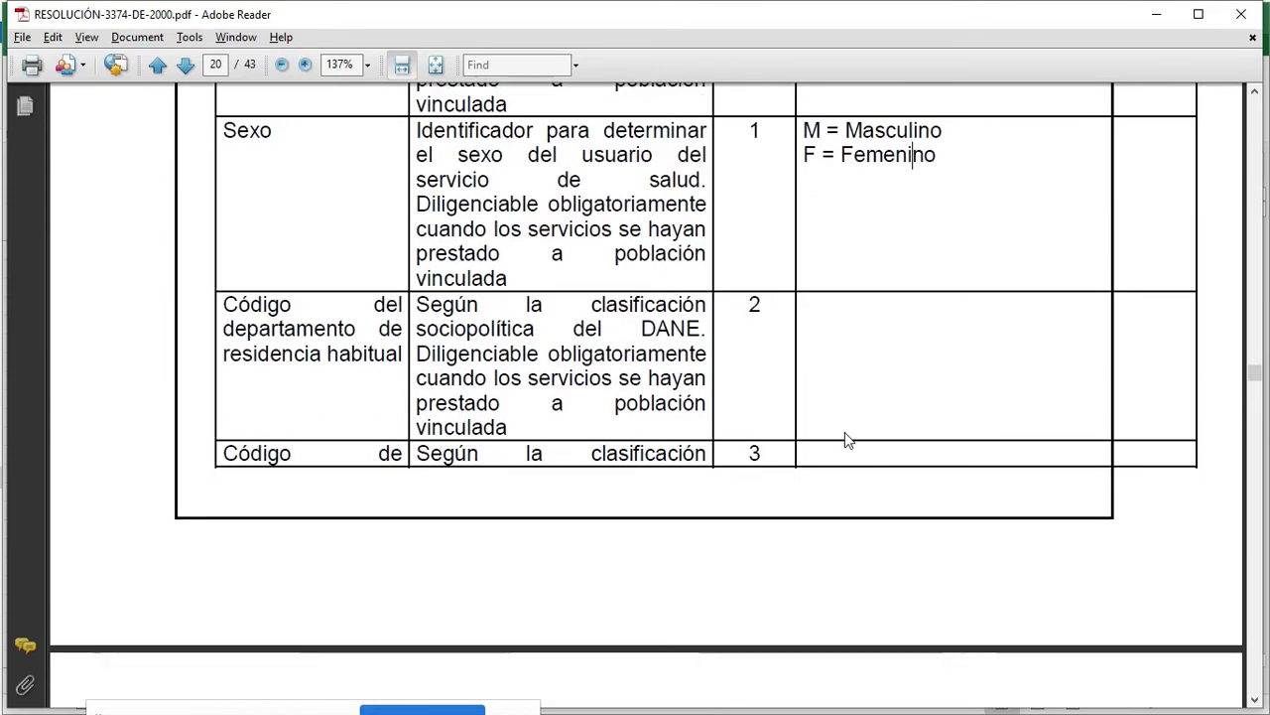
scroll(856, 612, "up", 1)
scroll(855, 612, "down", 5)
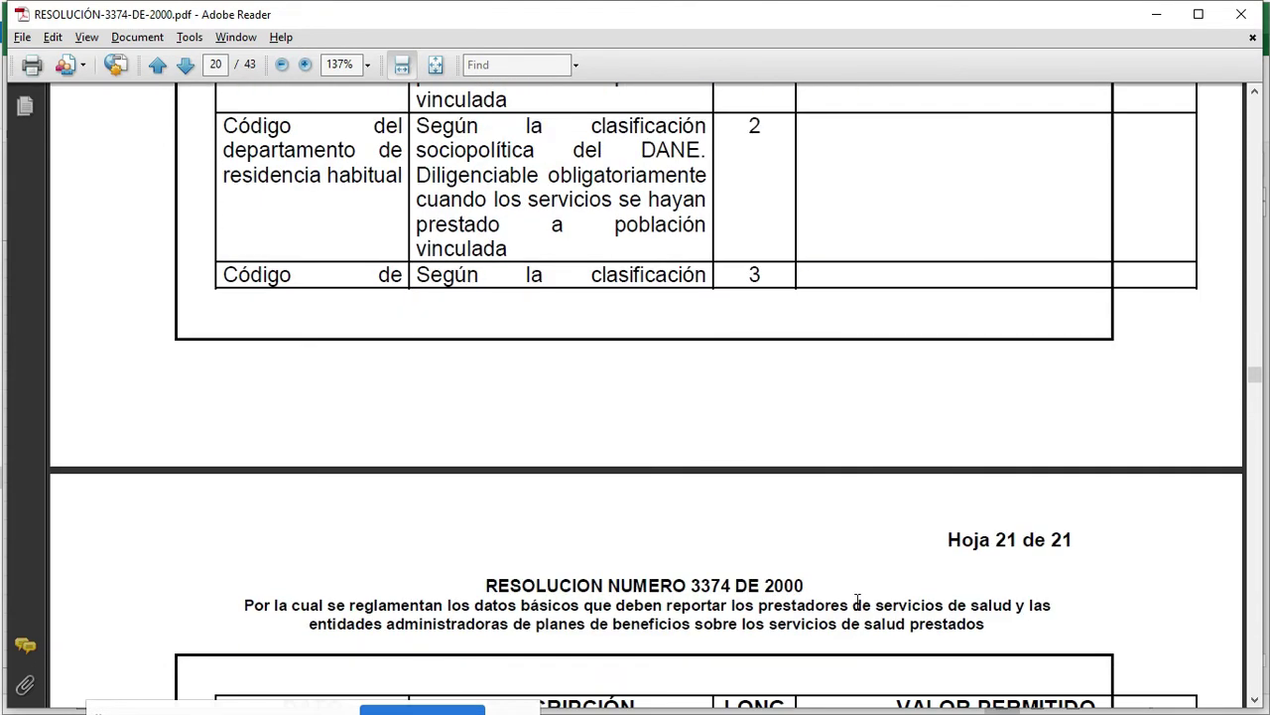
scroll(845, 614, "down", 5)
scroll(832, 623, "down", 2)
scroll(833, 616, "down", 5)
scroll(951, 601, "down", 9)
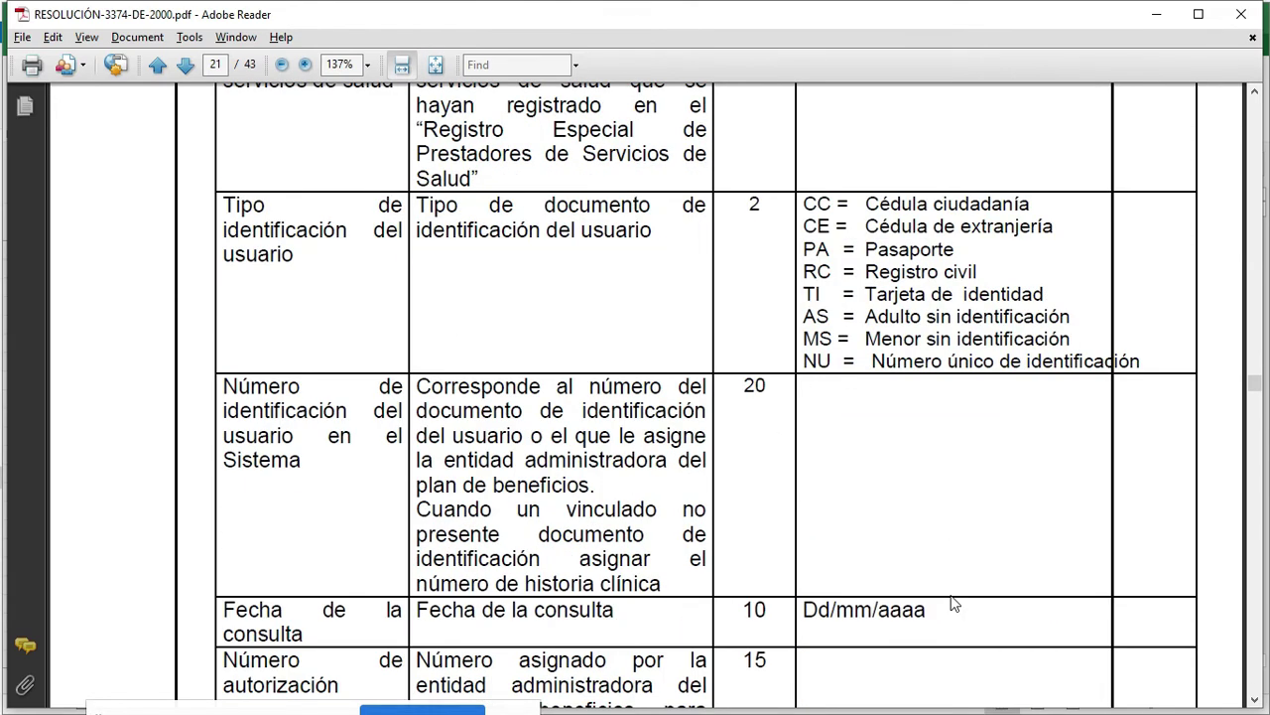
scroll(950, 603, "down", 7)
scroll(950, 603, "up", 14)
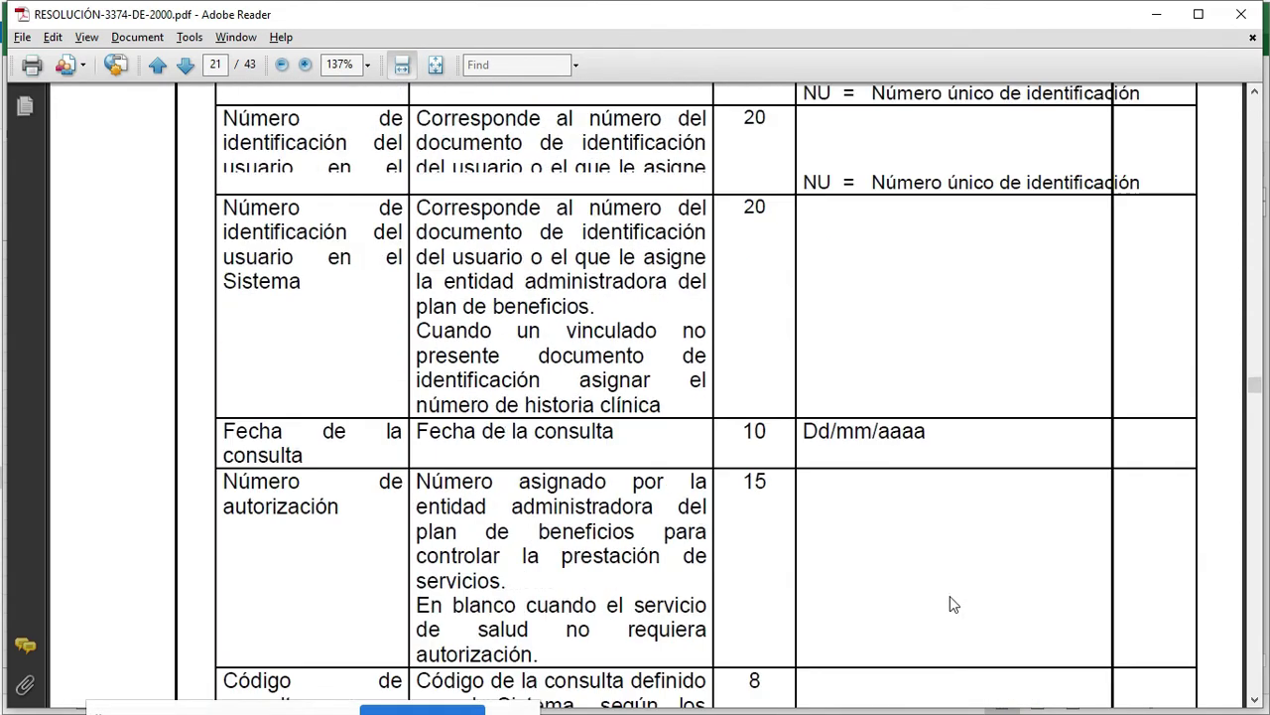
scroll(950, 604, "up", 5)
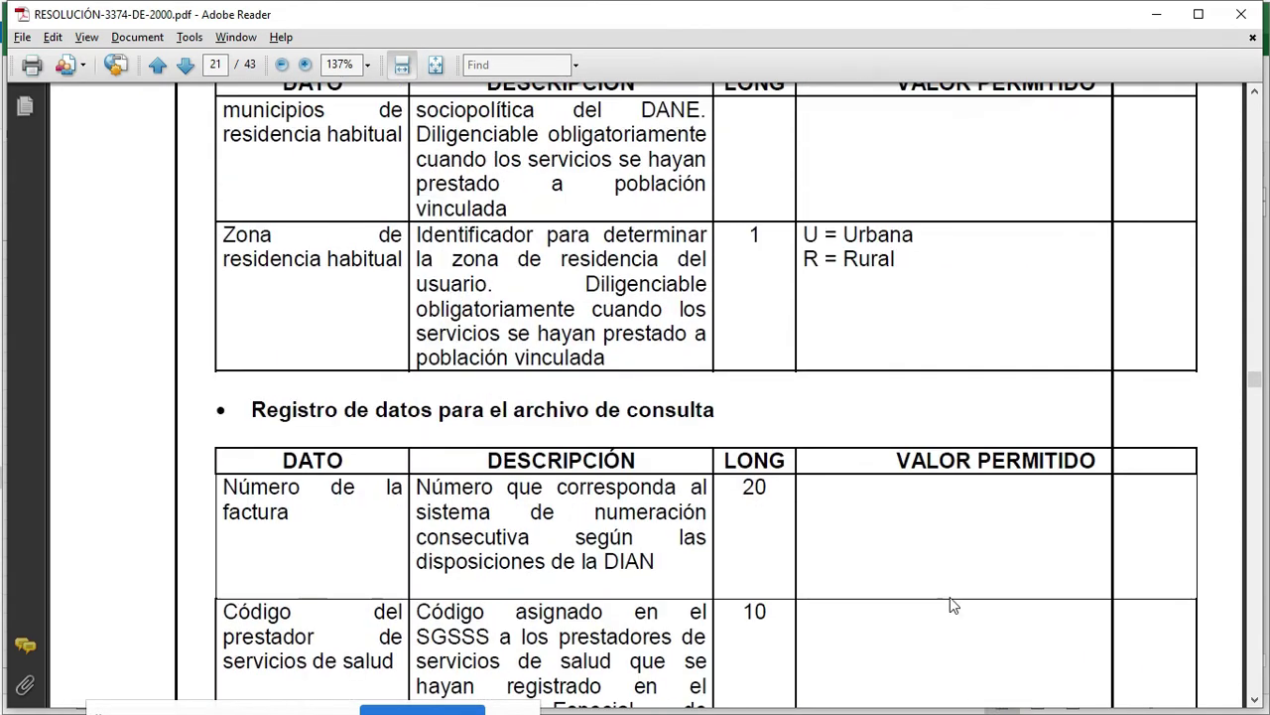
Highlight the LONG values of Número de la factura and Código del prestador de servicios de salud in the consulta table
left_click_drag(776, 479, 776, 491)
left_click(768, 504)
left_click(309, 514)
left_click_drag(764, 493, 745, 494)
scroll(827, 554, "down", 1)
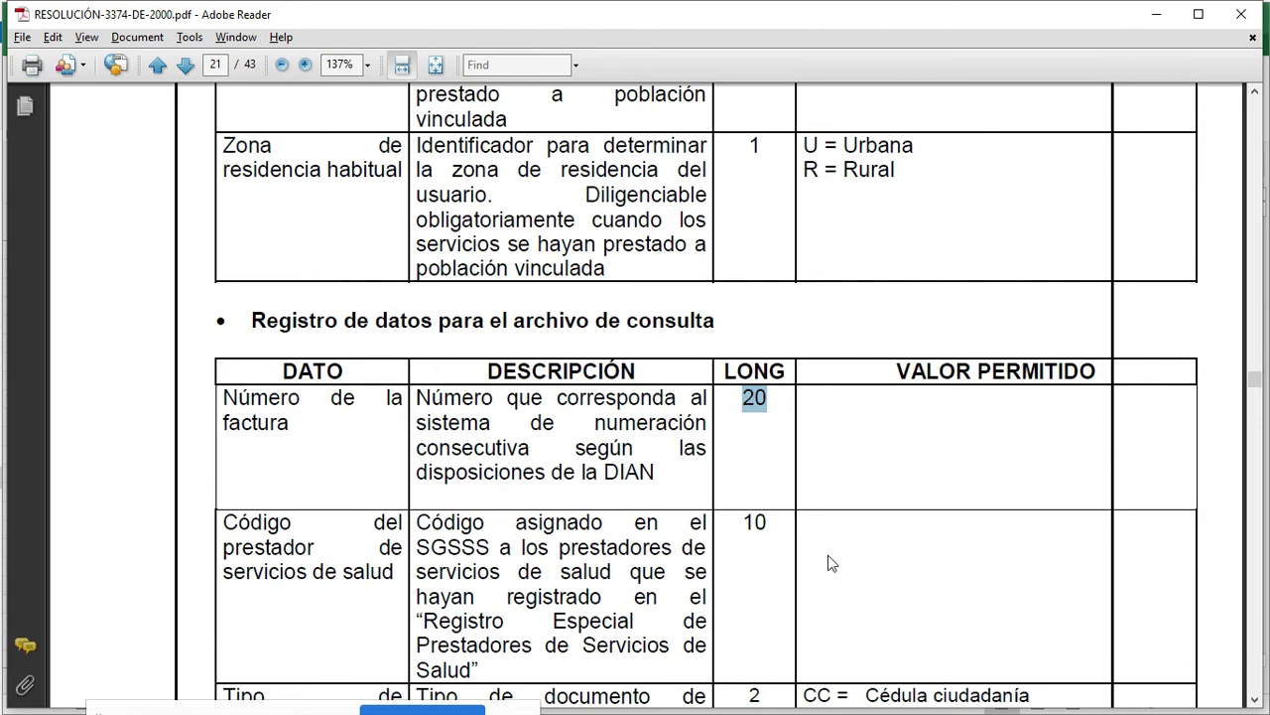
double_click(761, 520)
left_click(781, 530)
left_click_drag(774, 527, 746, 522)
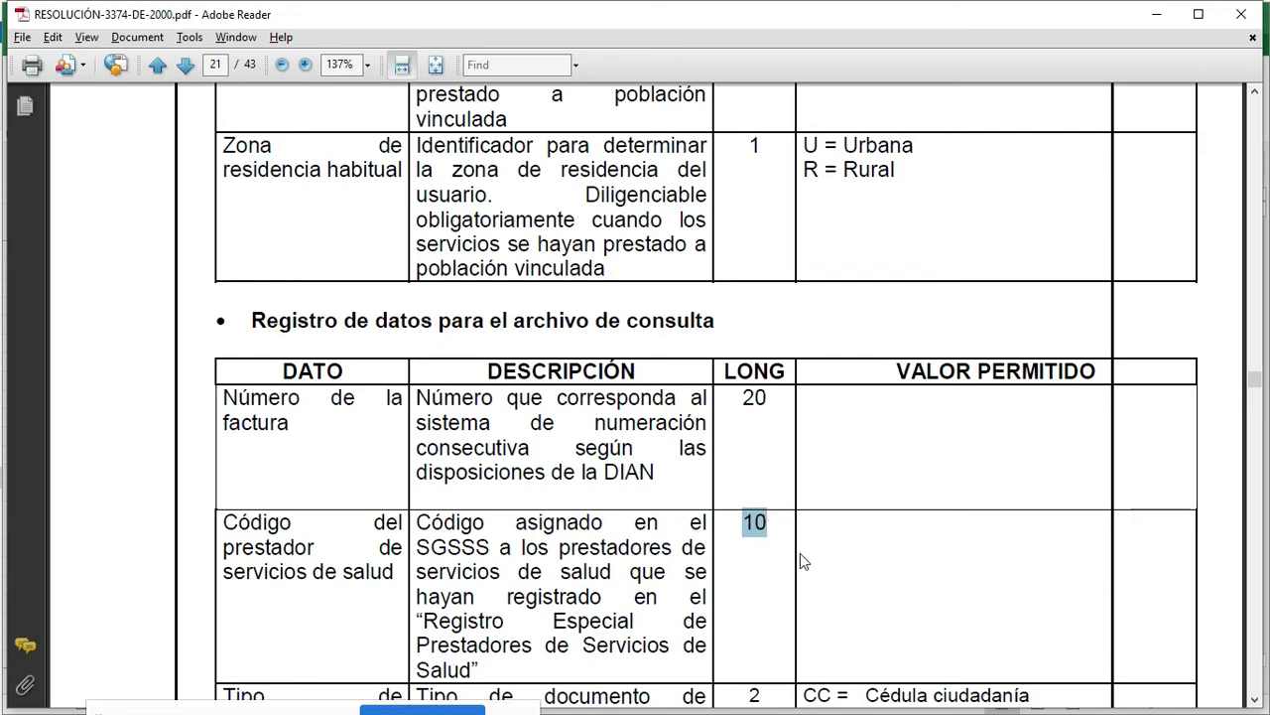
Switch to Excel, open the AP sheet and widen the CODIGO DEL PRESTADOR column to fit its contents
key("alt+Tab")
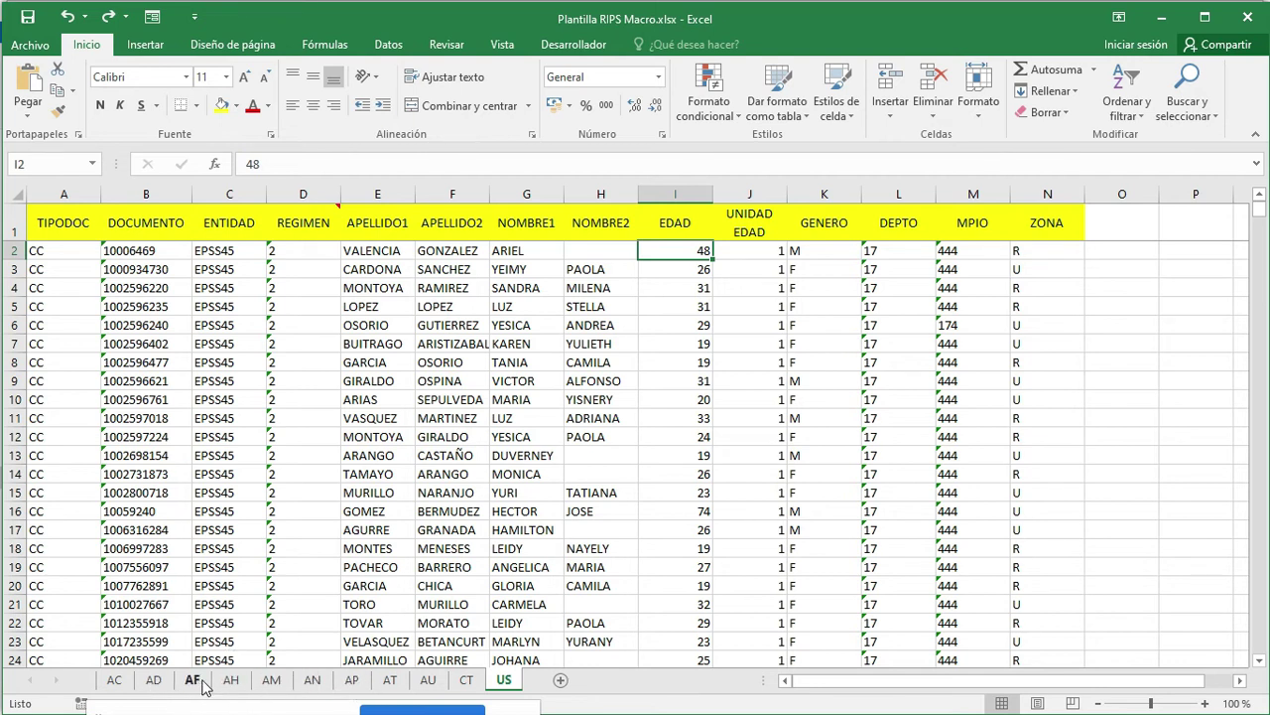
left_click(351, 680)
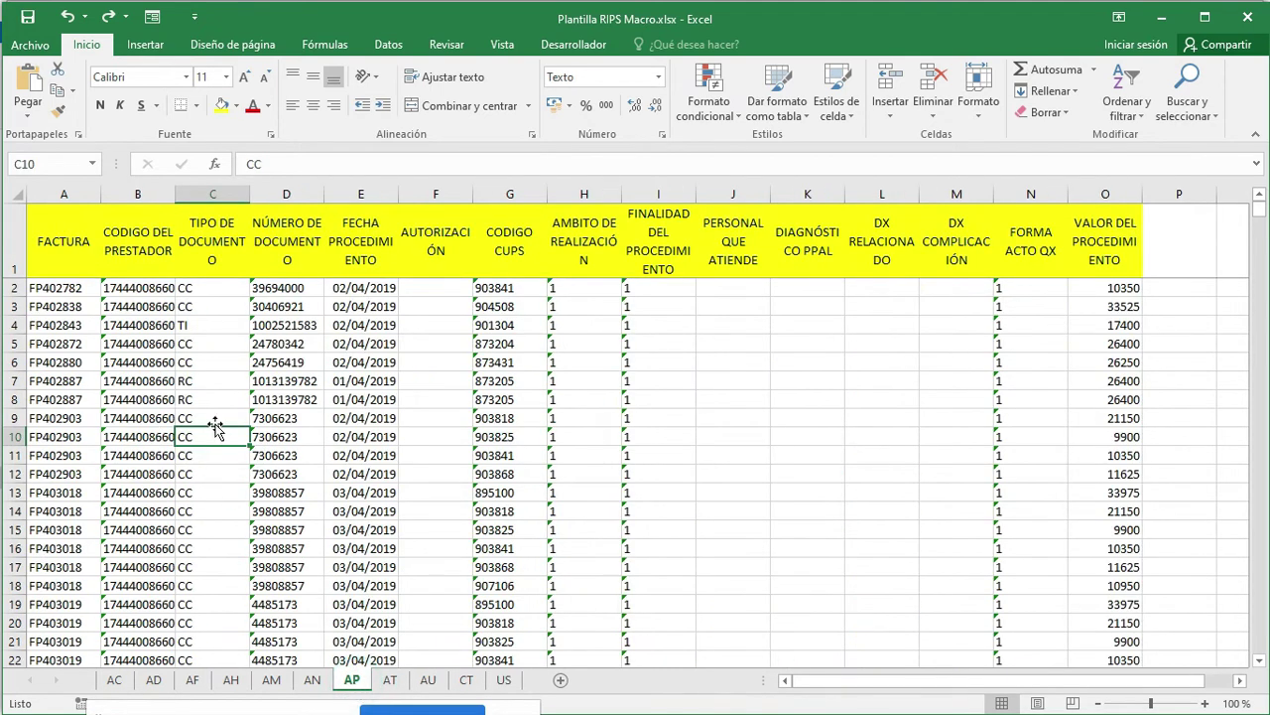
left_click(159, 293)
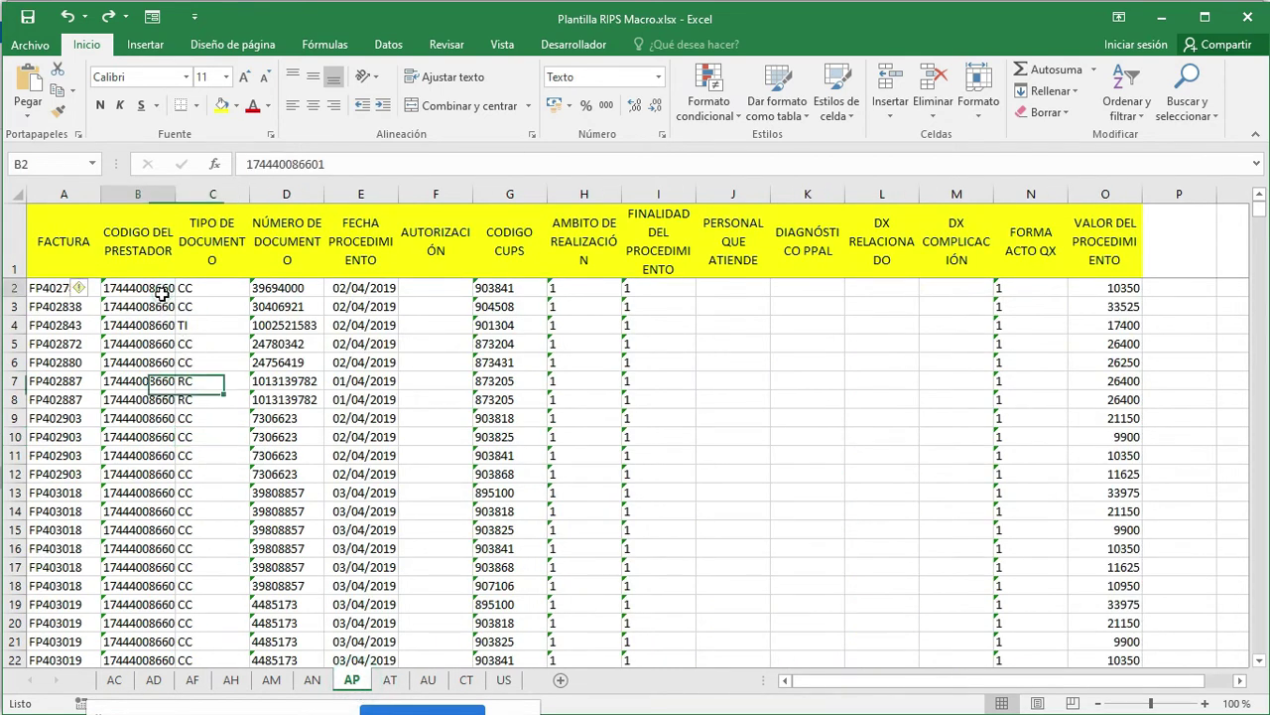
double_click(174, 201)
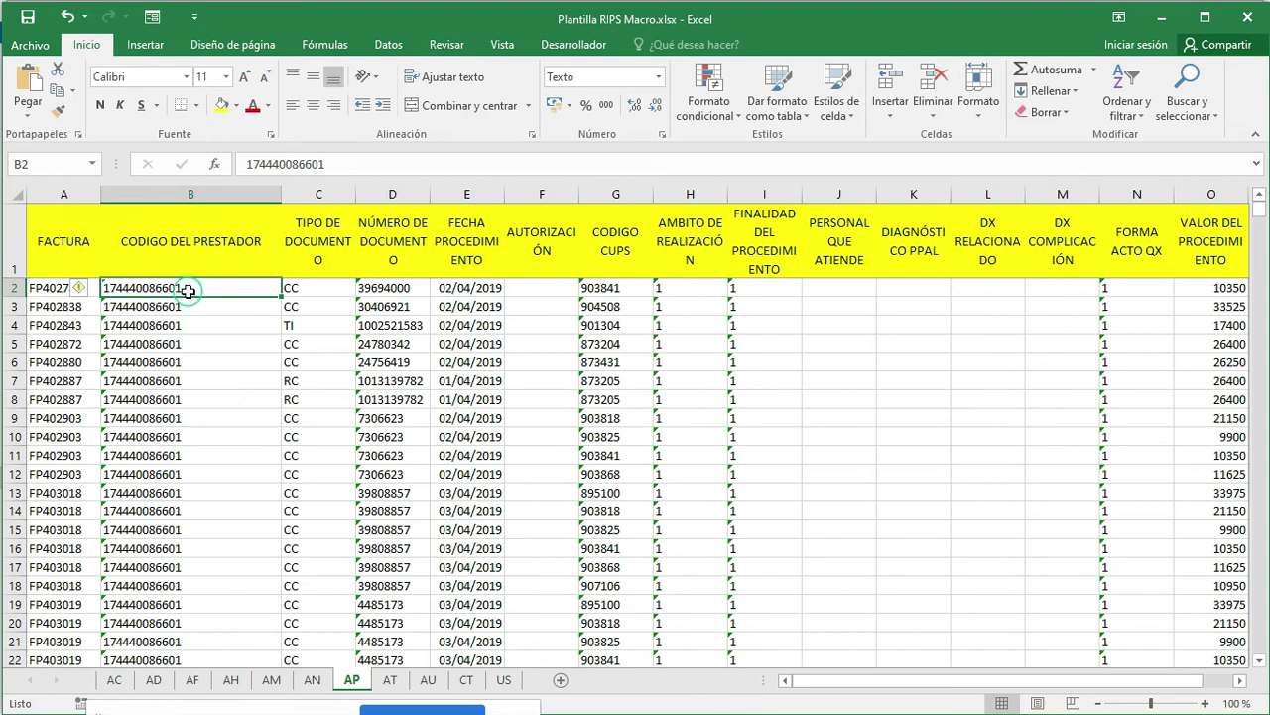
Inspect the first CODIGO DEL PRESTADOR entry and highlight the first ten digits of the code in row 5
double_click(113, 287)
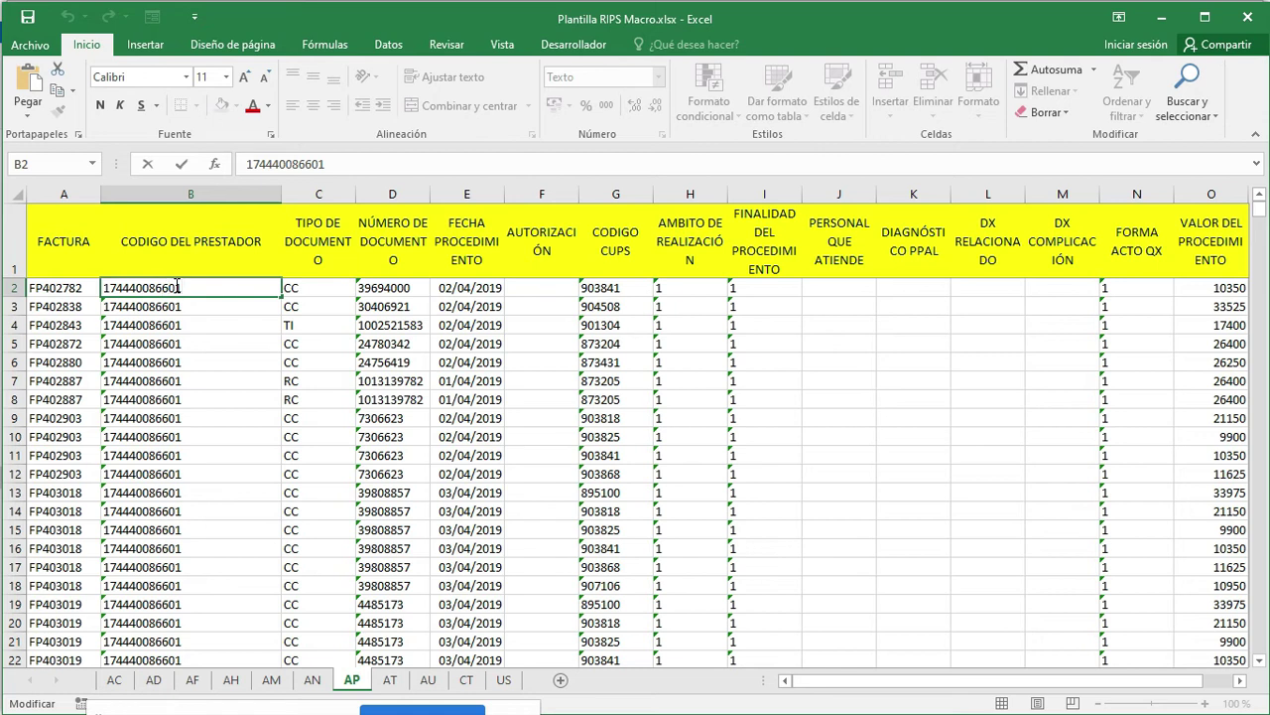
left_click(178, 339)
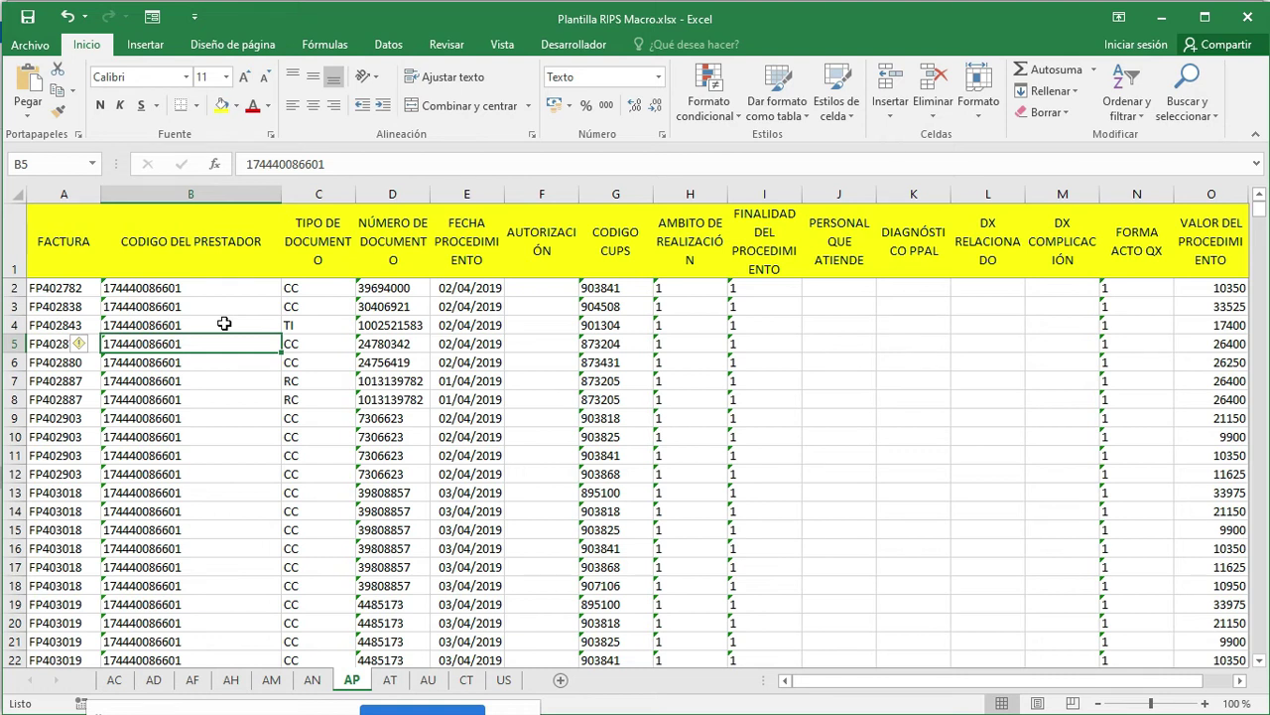
double_click(166, 344)
left_click_drag(164, 343, 91, 344)
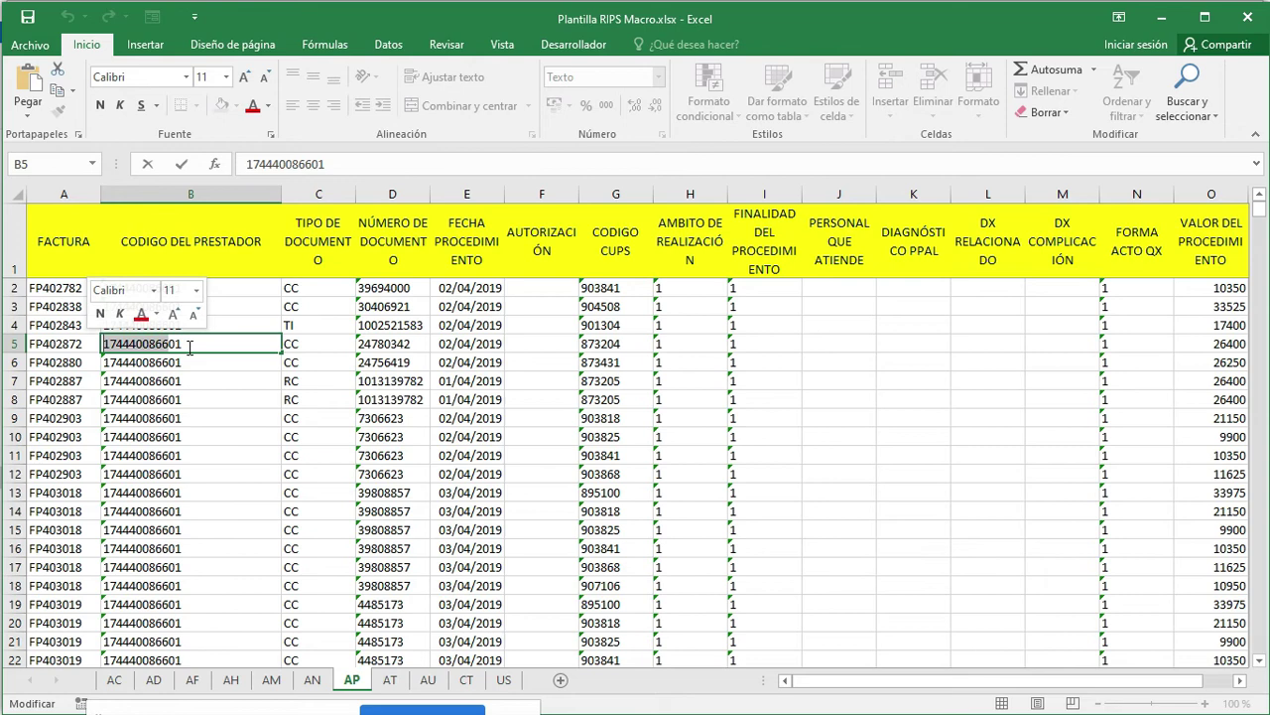
left_click(185, 400)
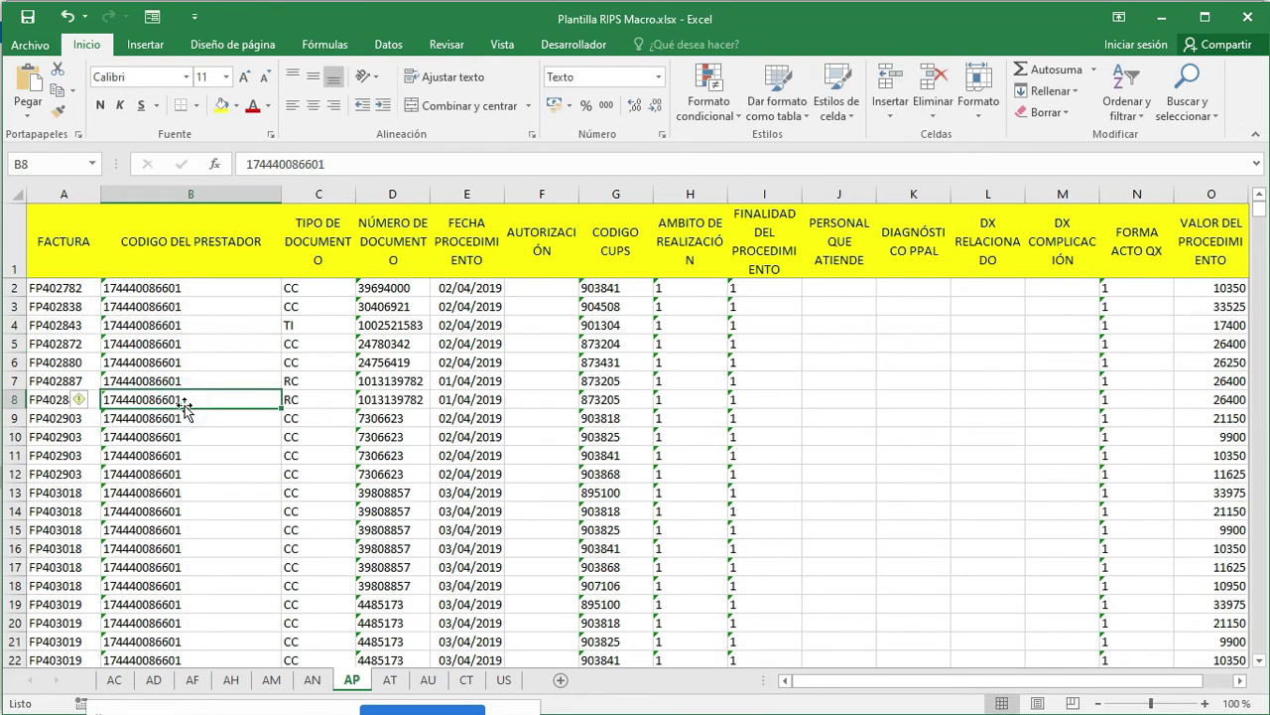
Return to the resolution PDF in Adobe Reader and highlight the length and definition of Código del prestador de servicios de salud
key("alt+Tab")
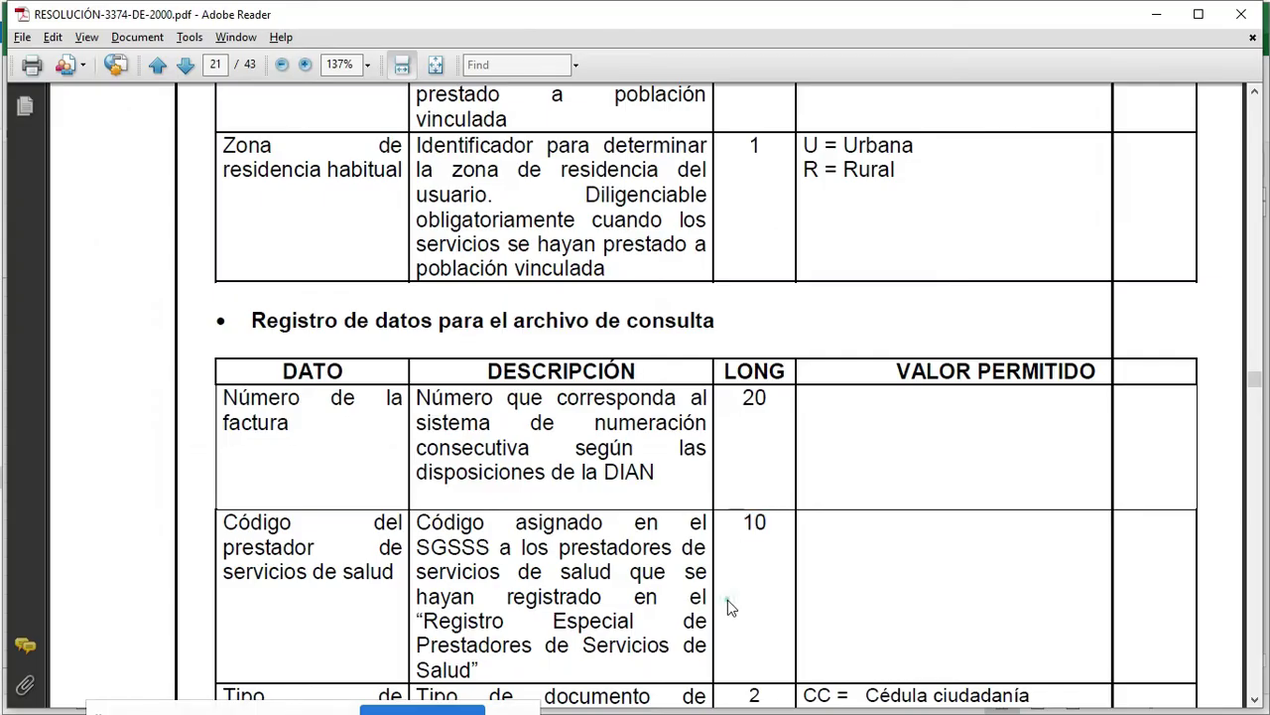
double_click(759, 521)
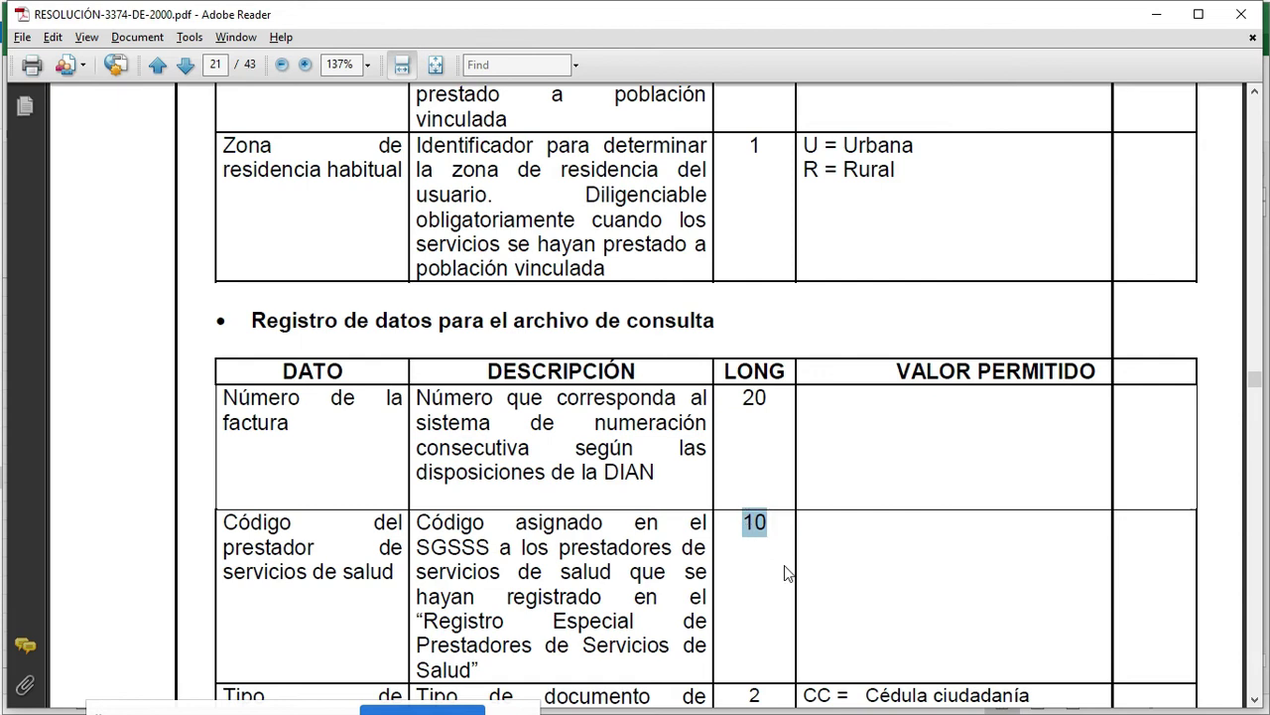
scroll(784, 572, "down", 3)
left_click_drag(406, 394, 253, 352)
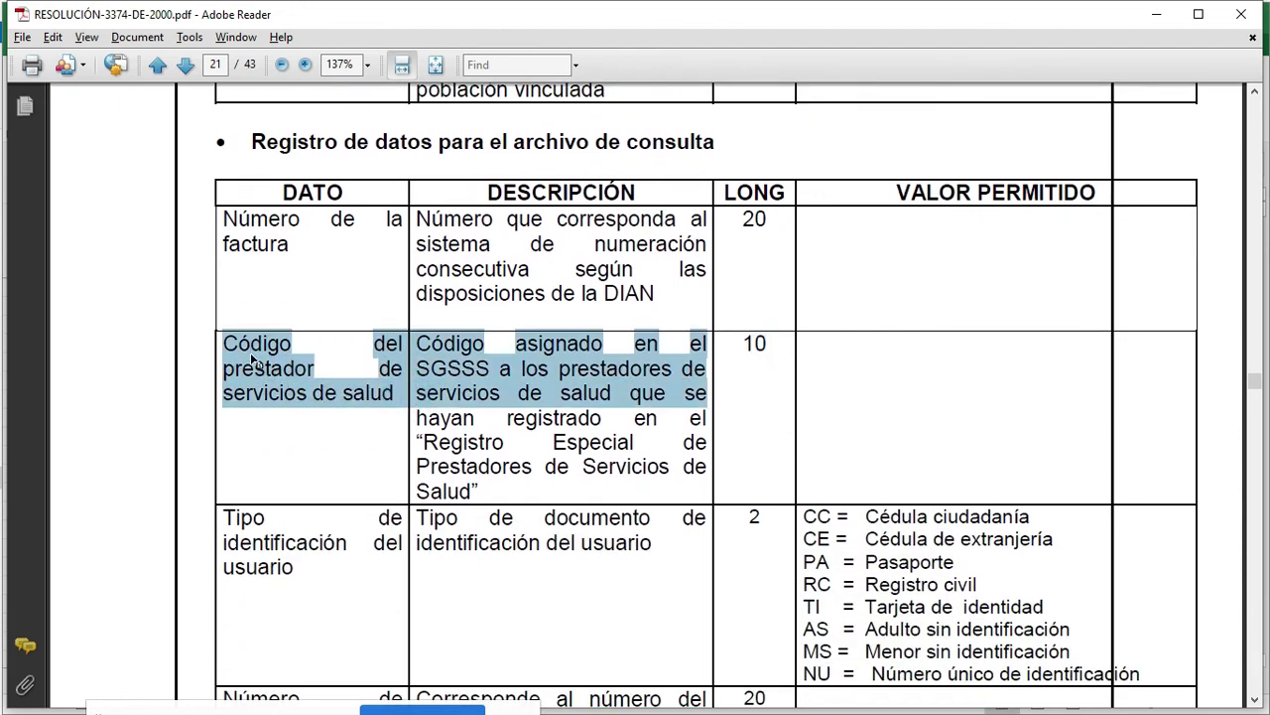
left_click(767, 405)
Review the consulta file fields from Tipo de identificación del usuario through Código de consulta
scroll(774, 521, "down", 2)
scroll(777, 521, "down", 5)
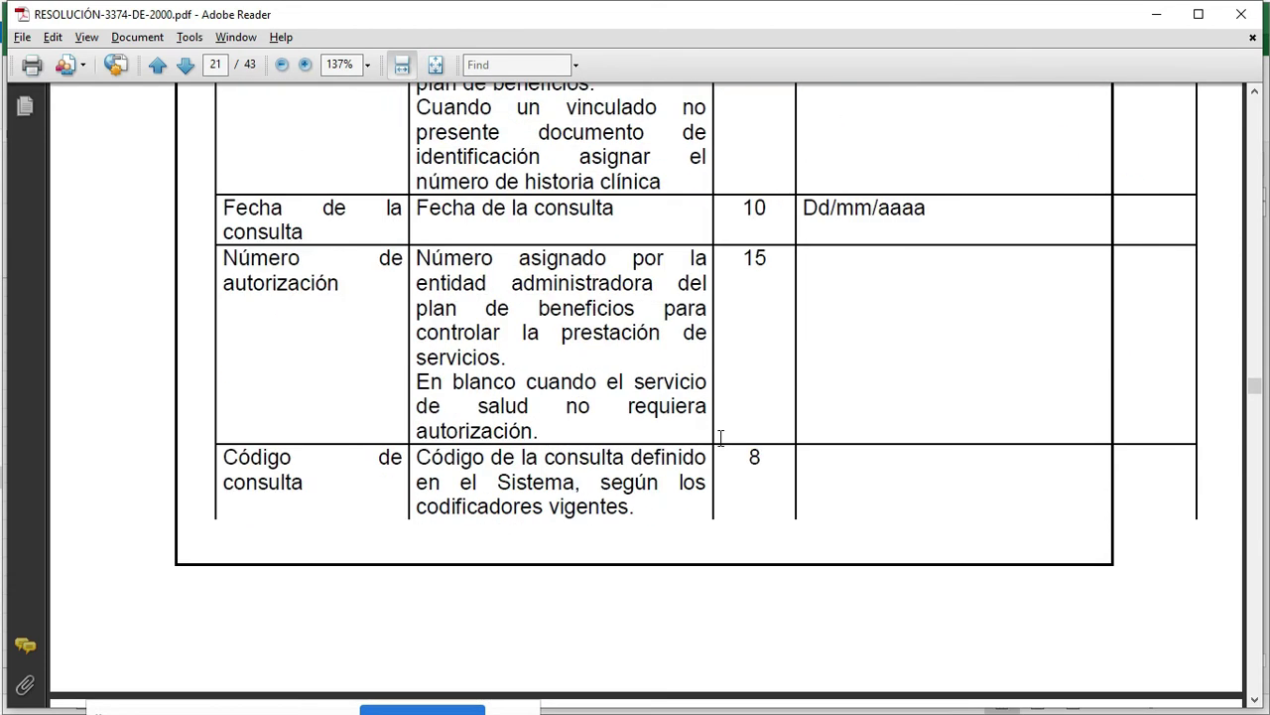
scroll(720, 438, "down", 3)
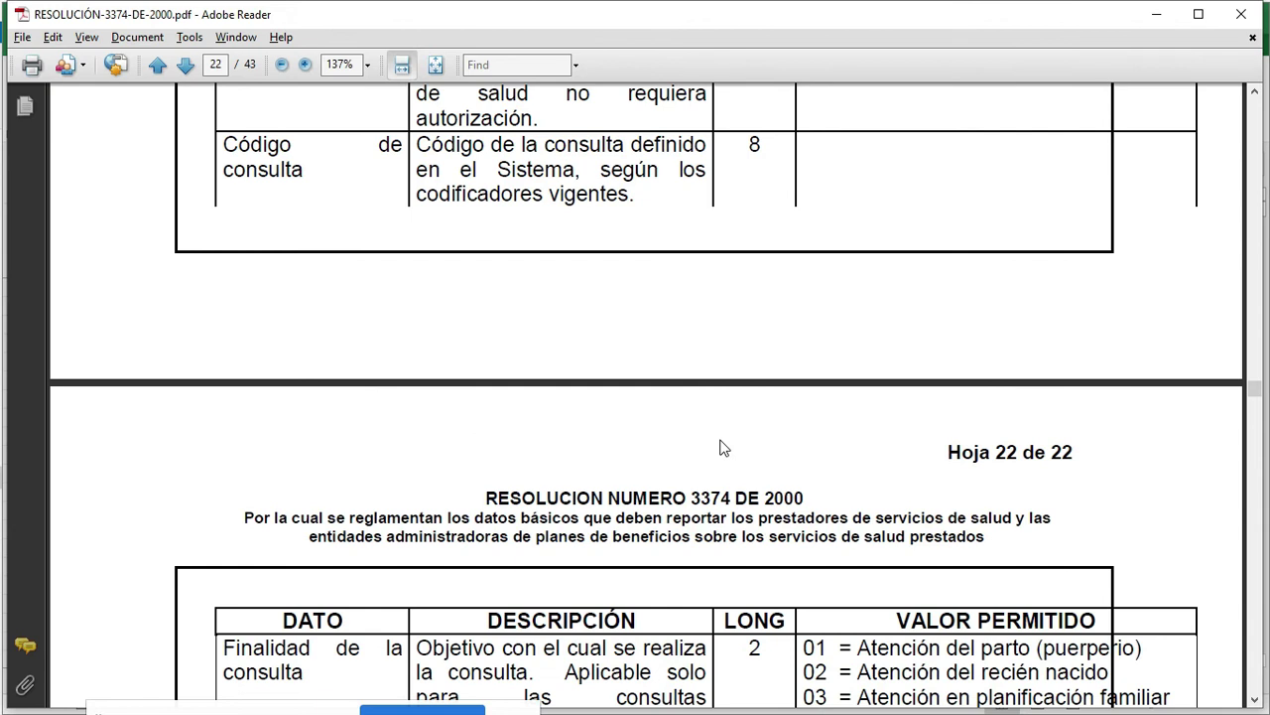
scroll(721, 447, "up", 1)
scroll(721, 448, "up", 2)
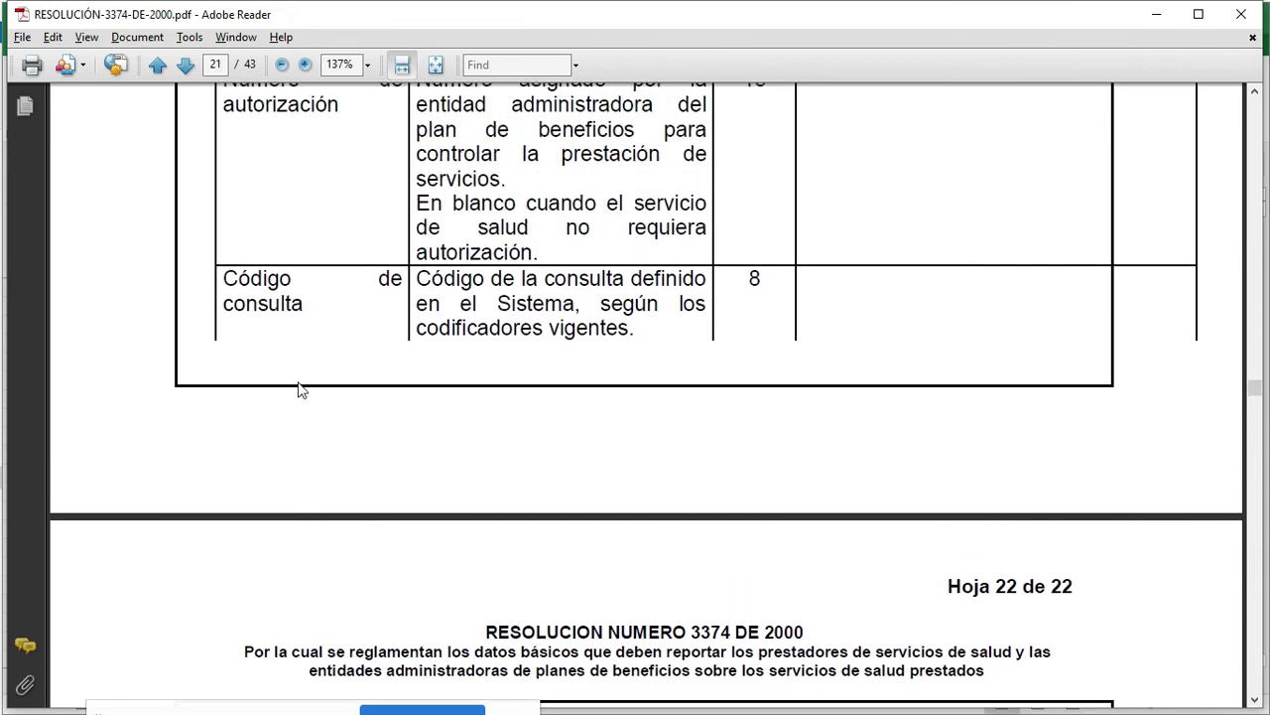
Highlight the Código de consulta field name and its definition in the consulta file table
triple_click(298, 307)
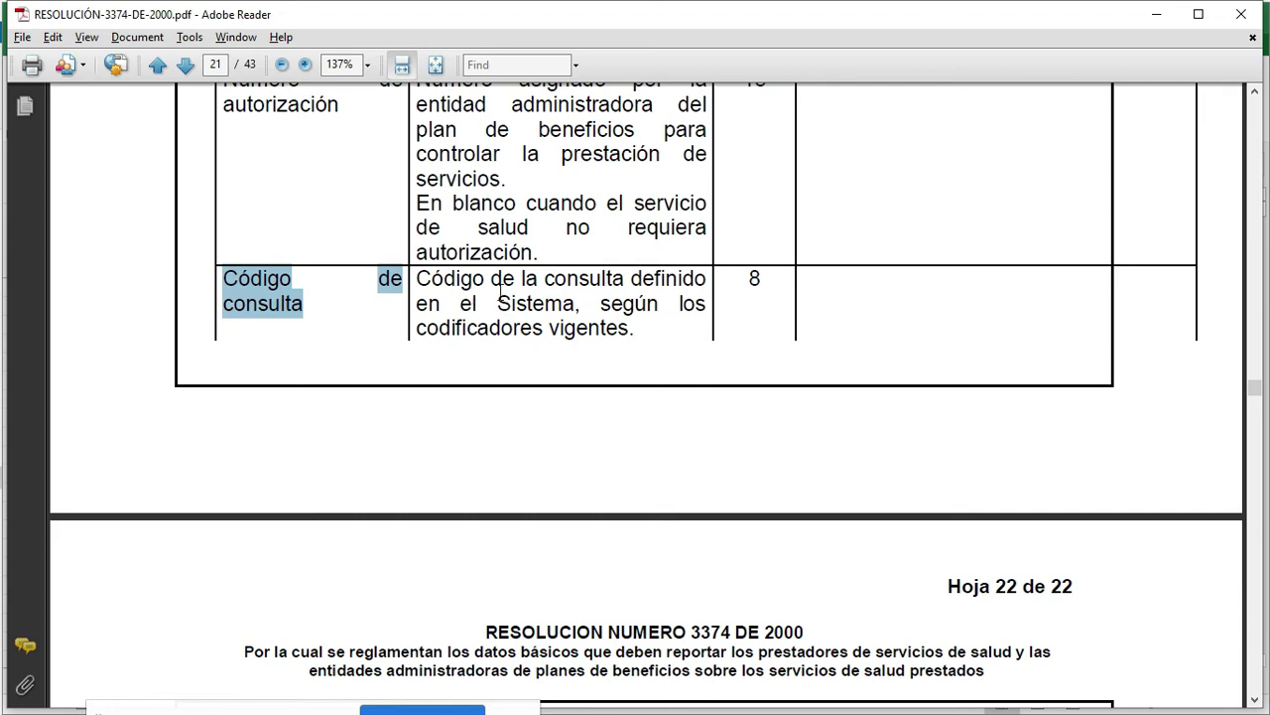
left_click_drag(640, 335, 427, 280)
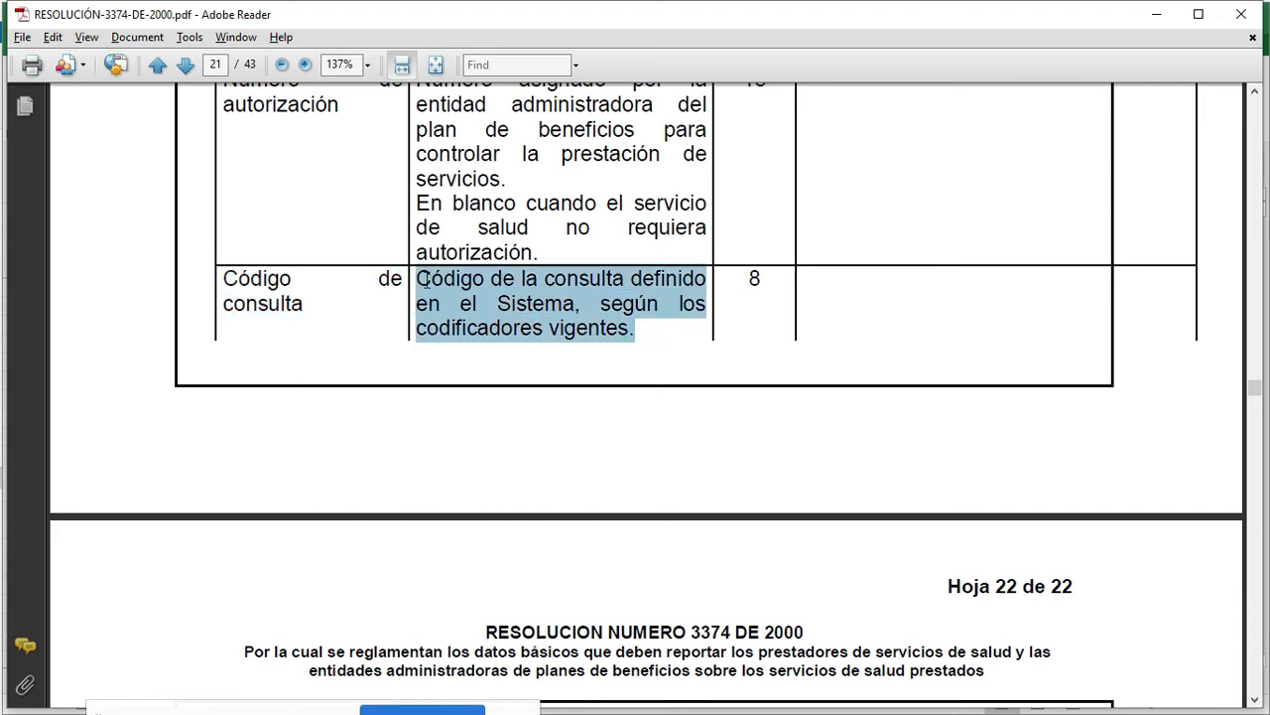
triple_click(307, 303)
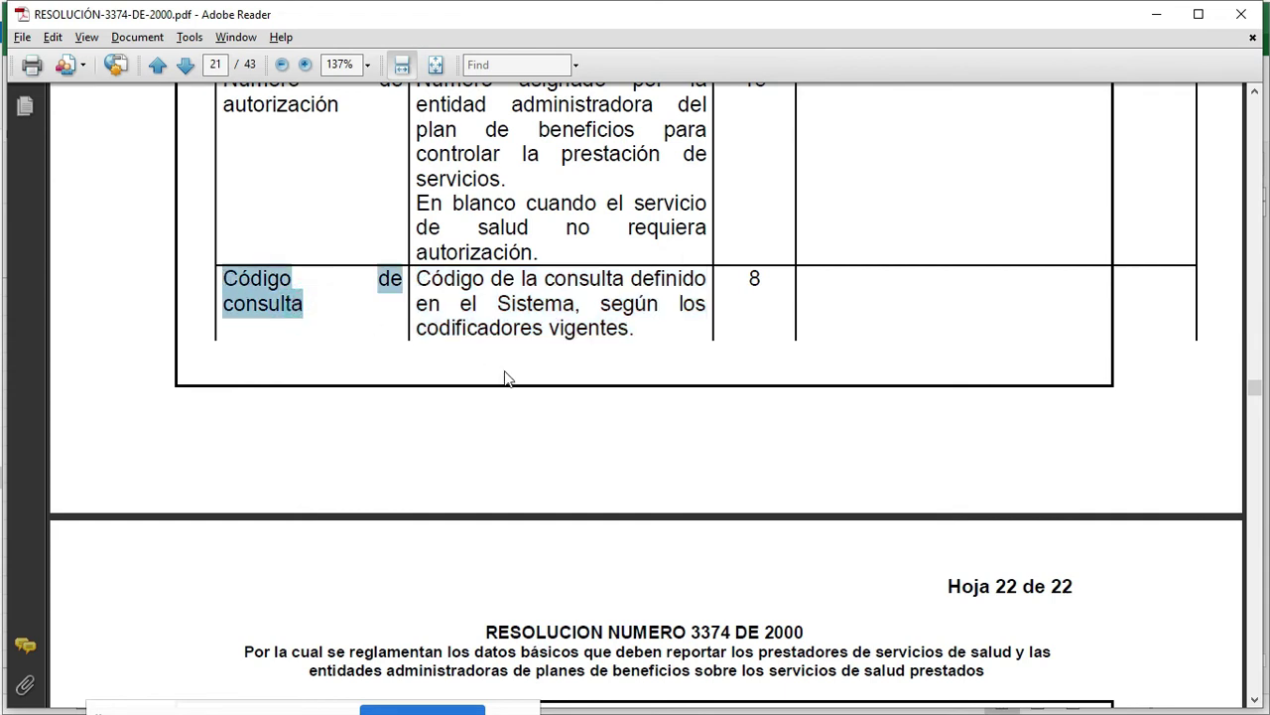
Switch to Excel, add a new worksheet after the AP sheet and widen its column E
key("alt+Tab")
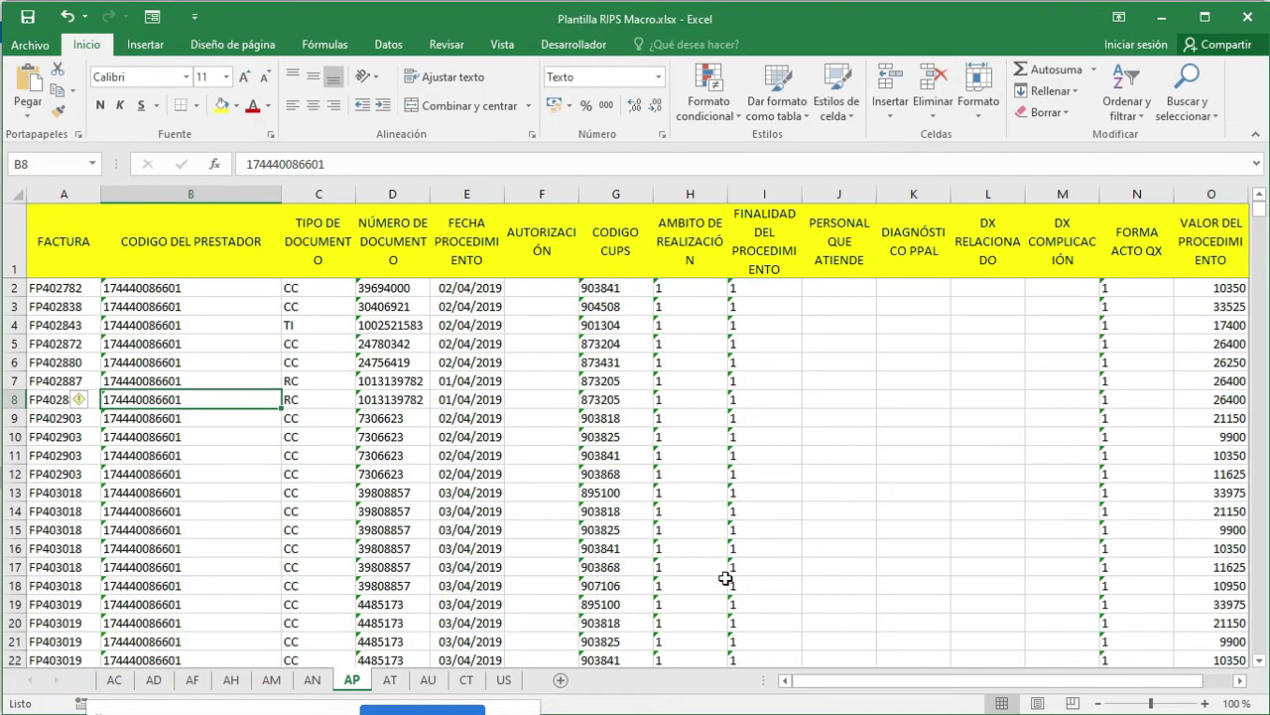
left_click(561, 680)
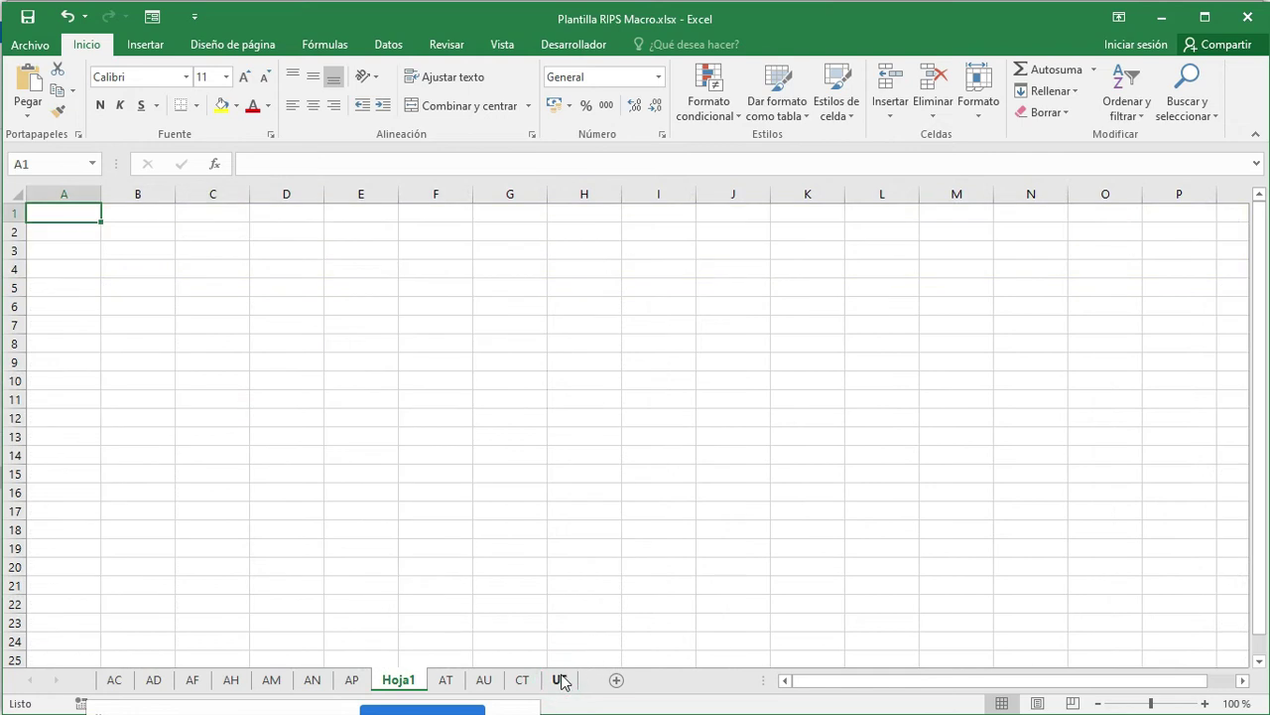
left_click(352, 359)
left_click_drag(398, 193, 544, 193)
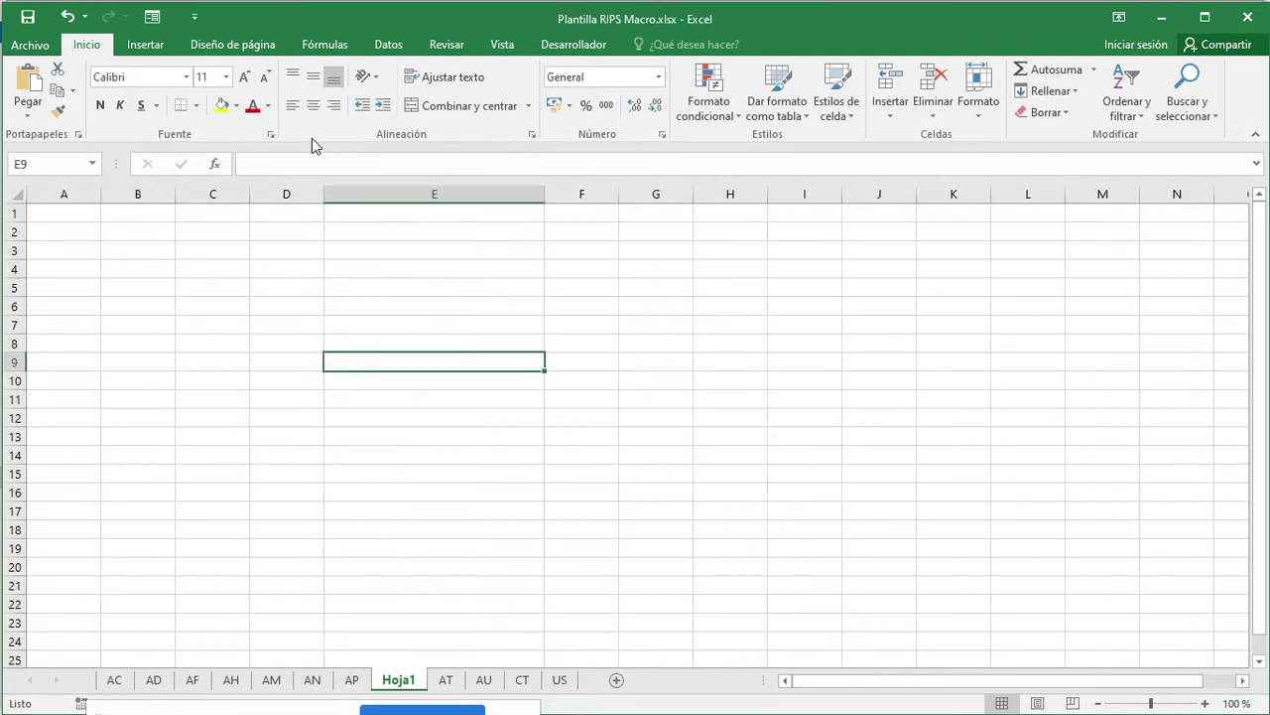
Set cell E9's font size to 22 and enter the title ESTANDARIZAR
left_click(226, 77)
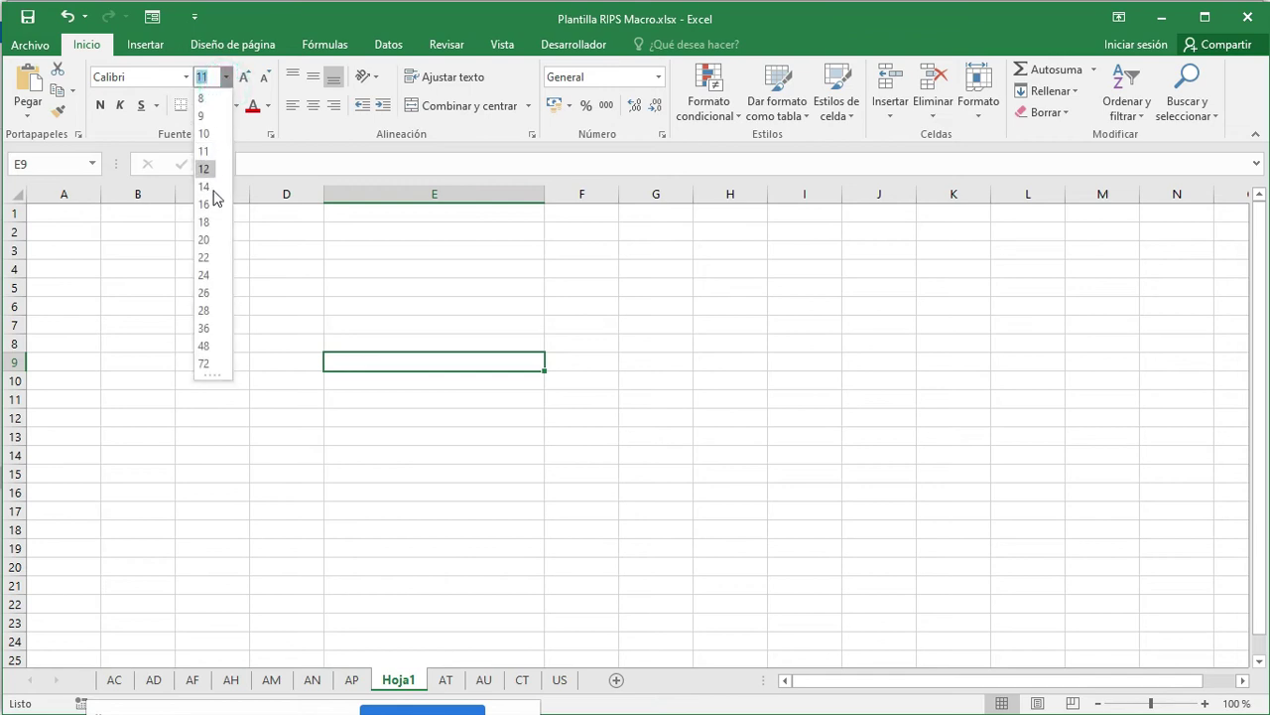
left_click(204, 257)
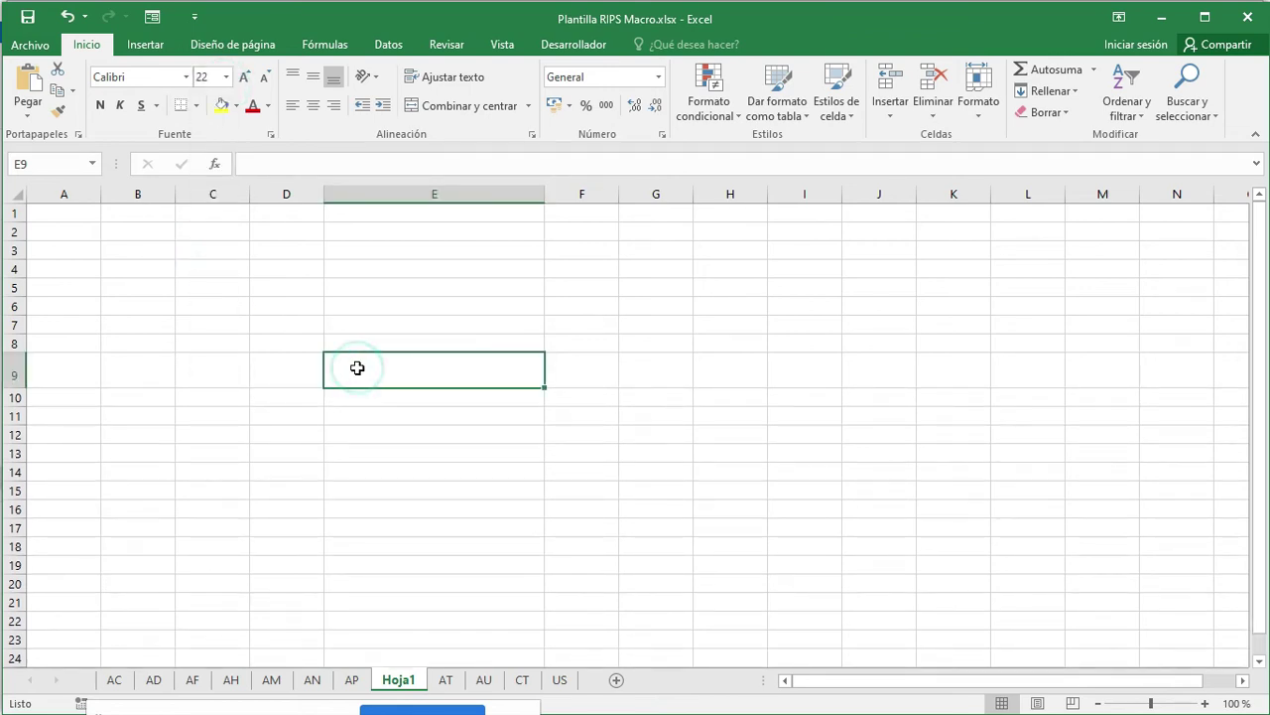
key("Caps_Lock")
type("ESTA")
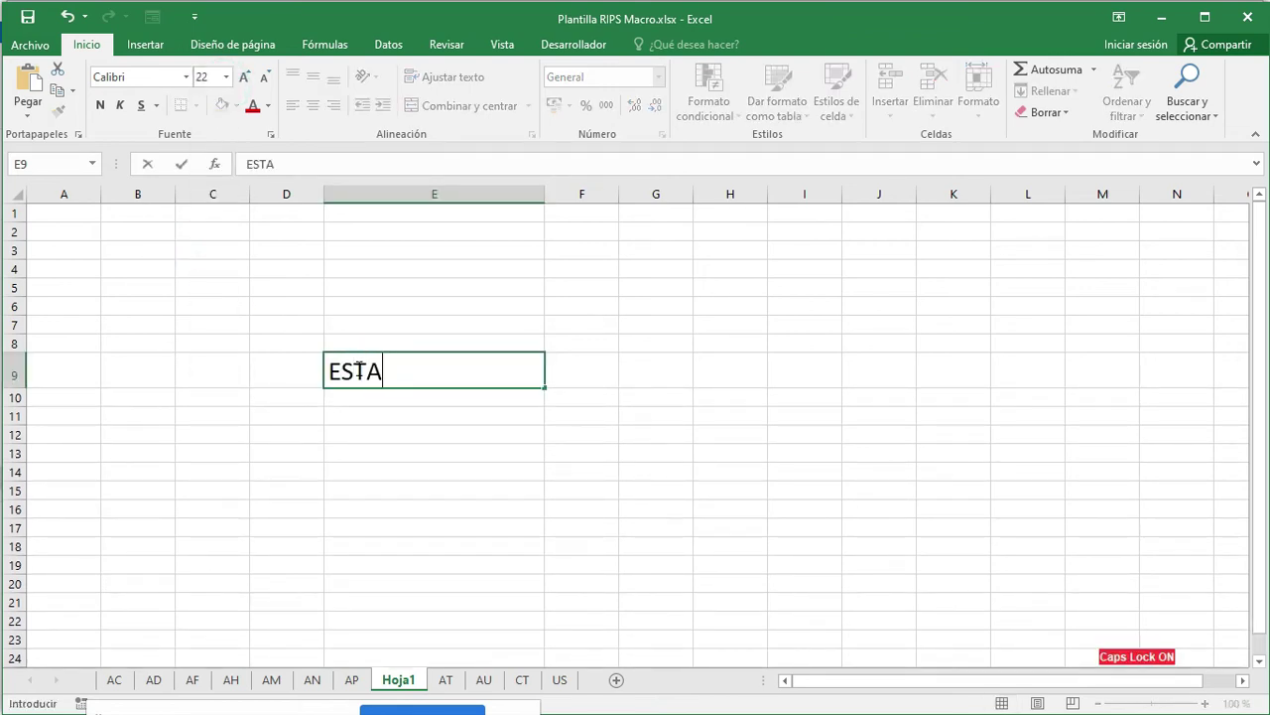
type("NDARIZAR")
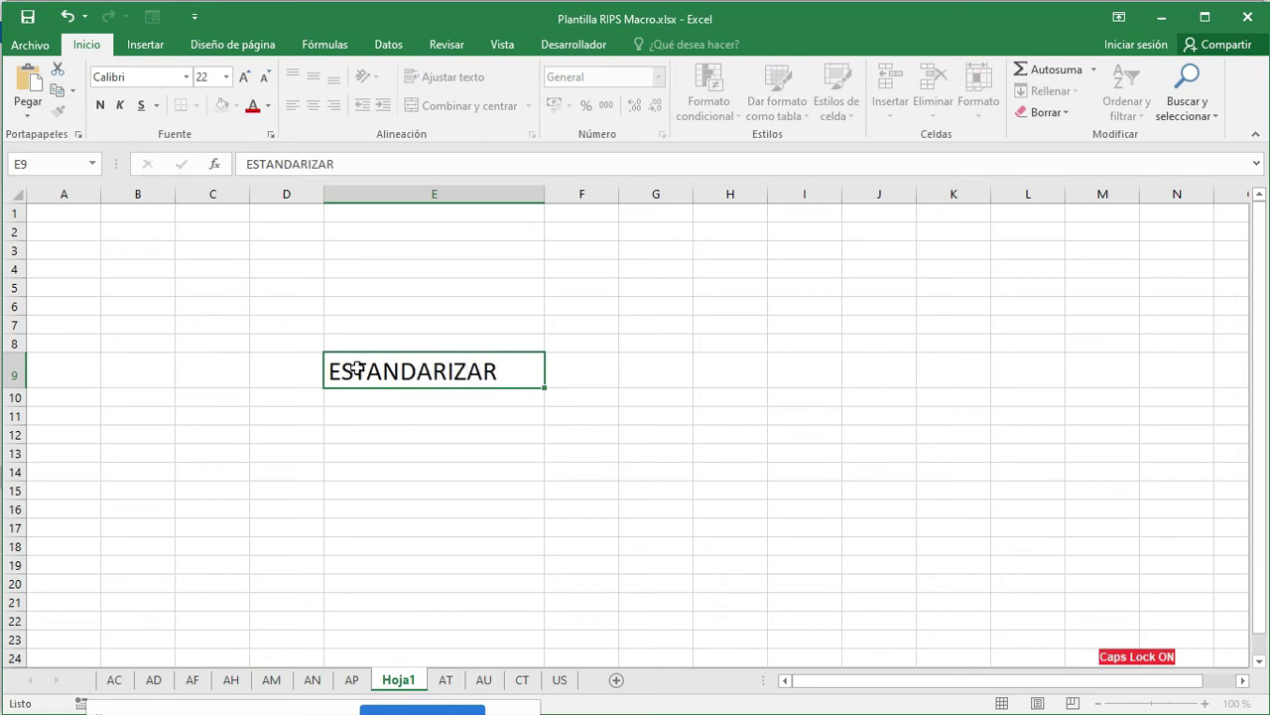
key("Return")
Widen column F and enter the headings IPS 1, IPS2 and IPS 3 in cells F11 to H11
left_click(396, 417)
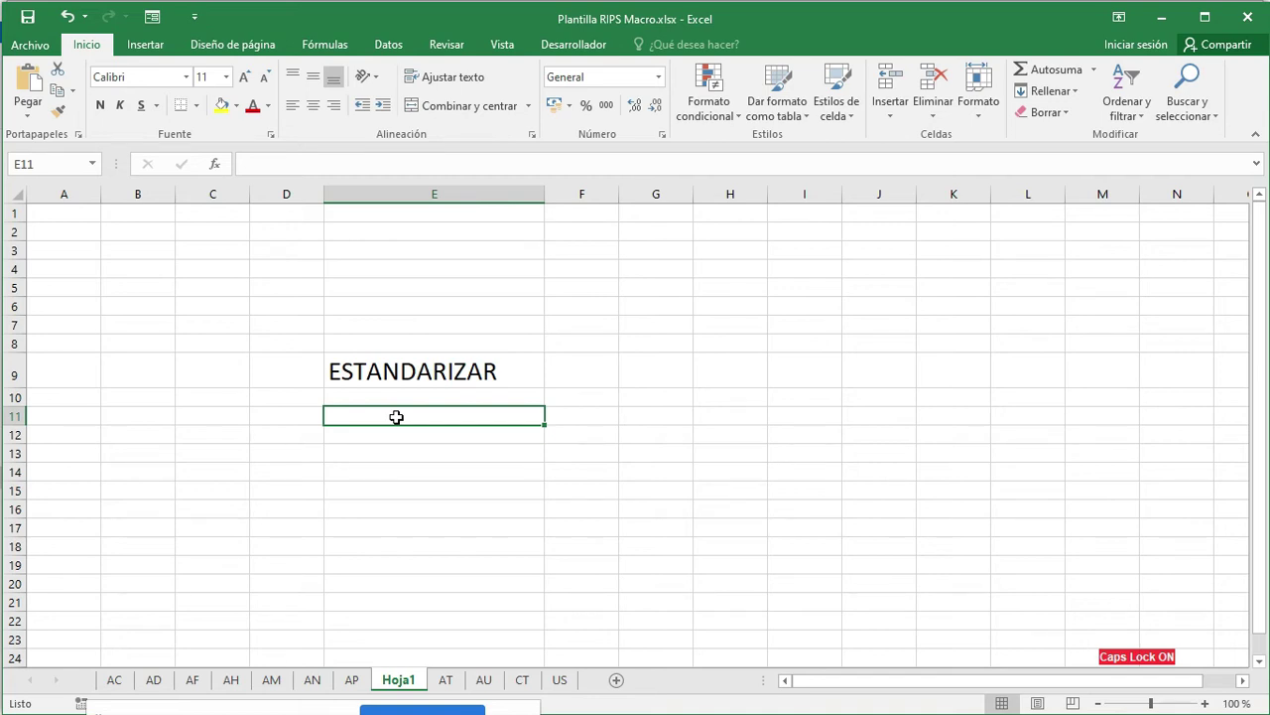
left_click_drag(618, 194, 764, 195)
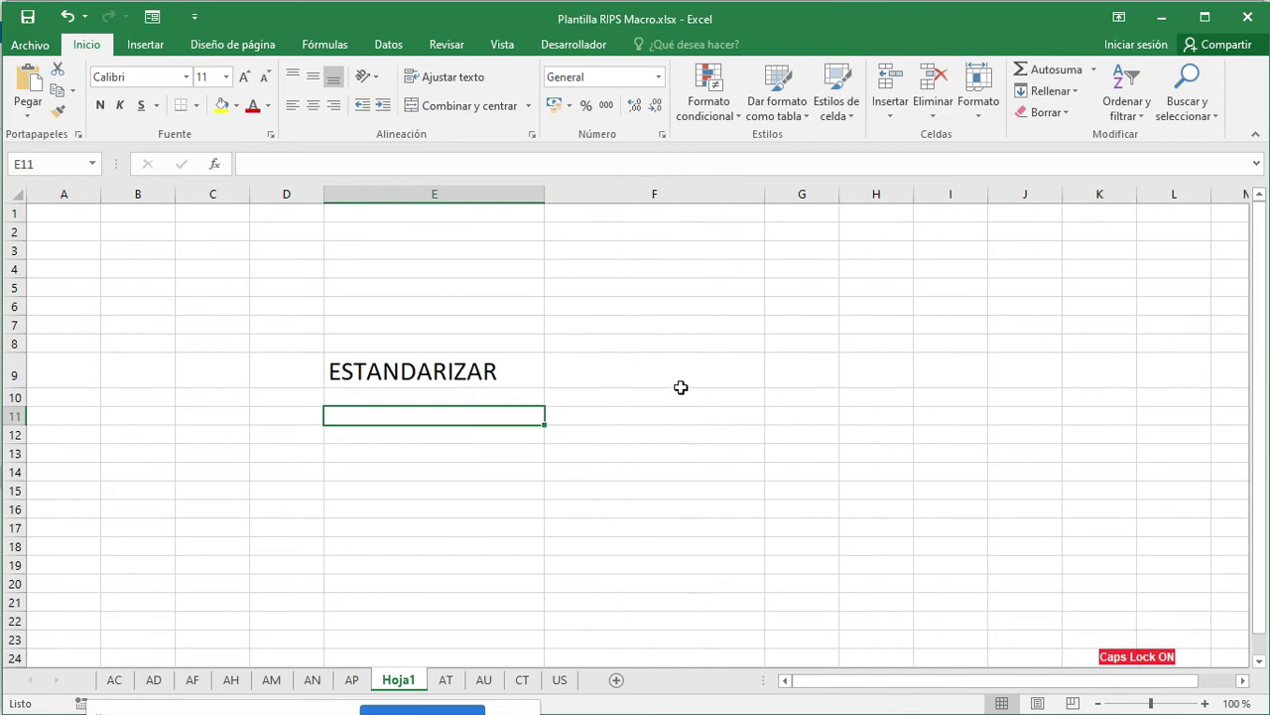
left_click(642, 417)
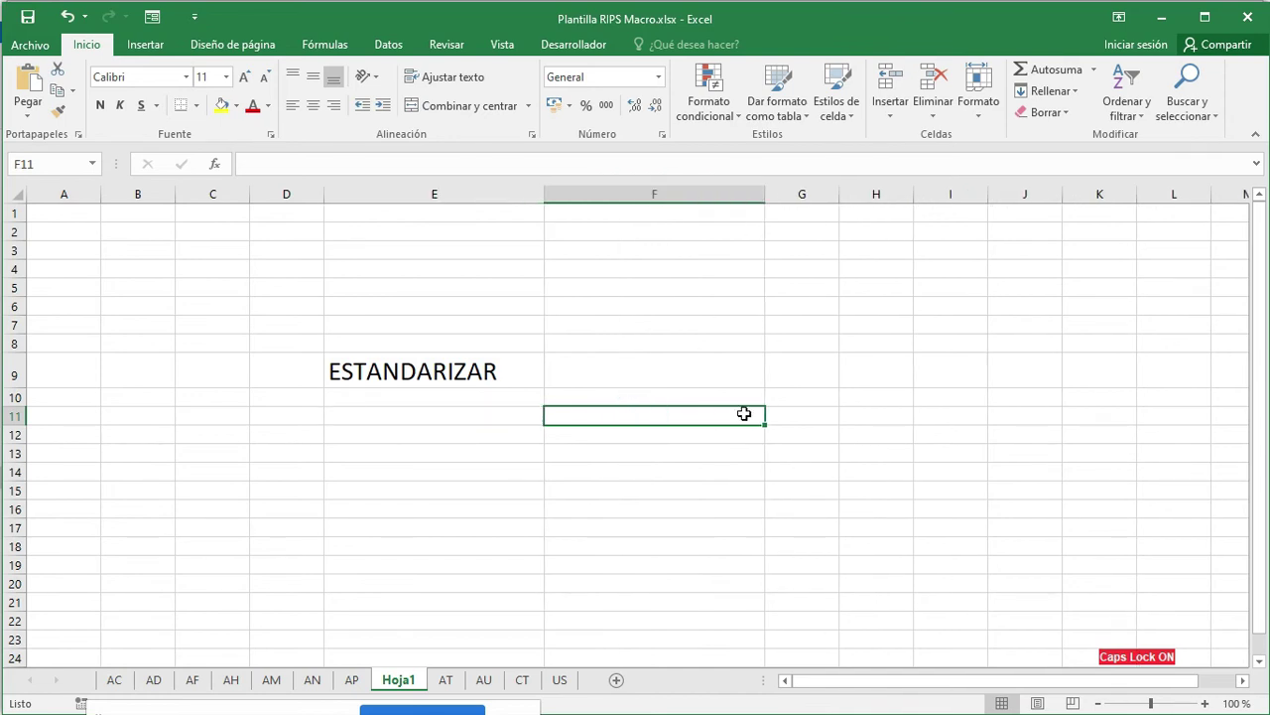
type("IPS 1")
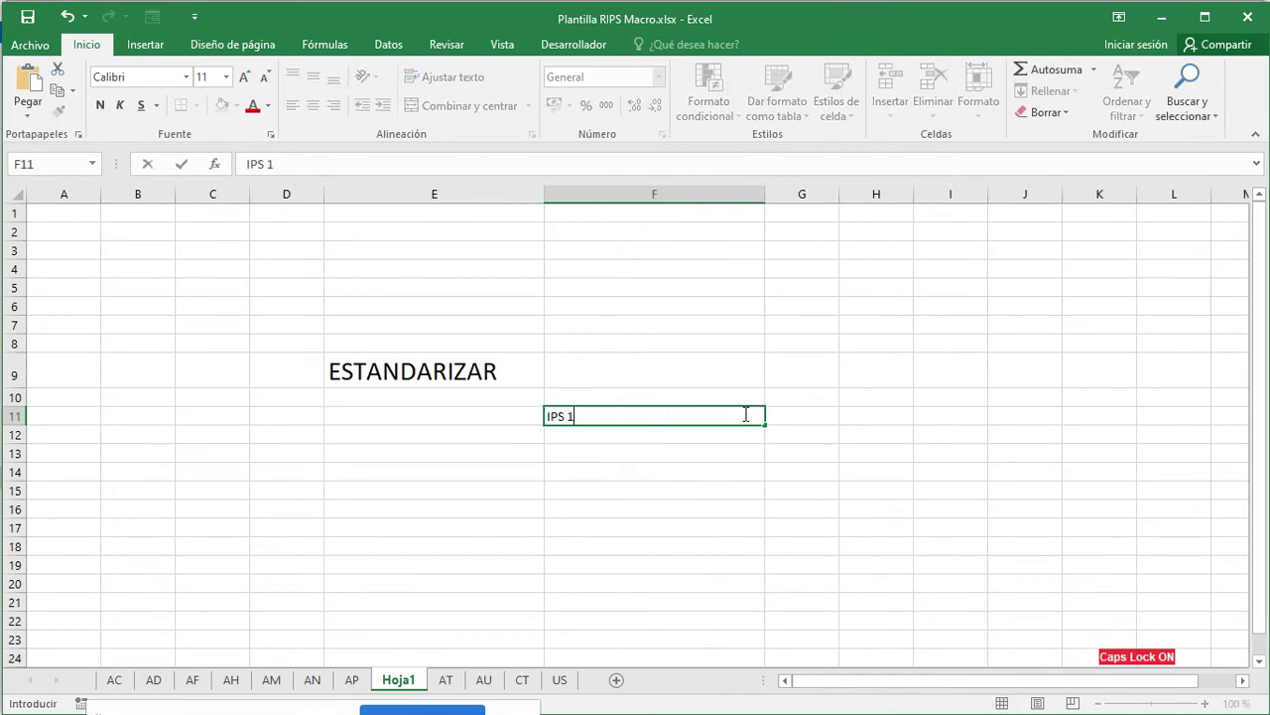
key("Return")
key("Up")
key("Right")
type("IPS")
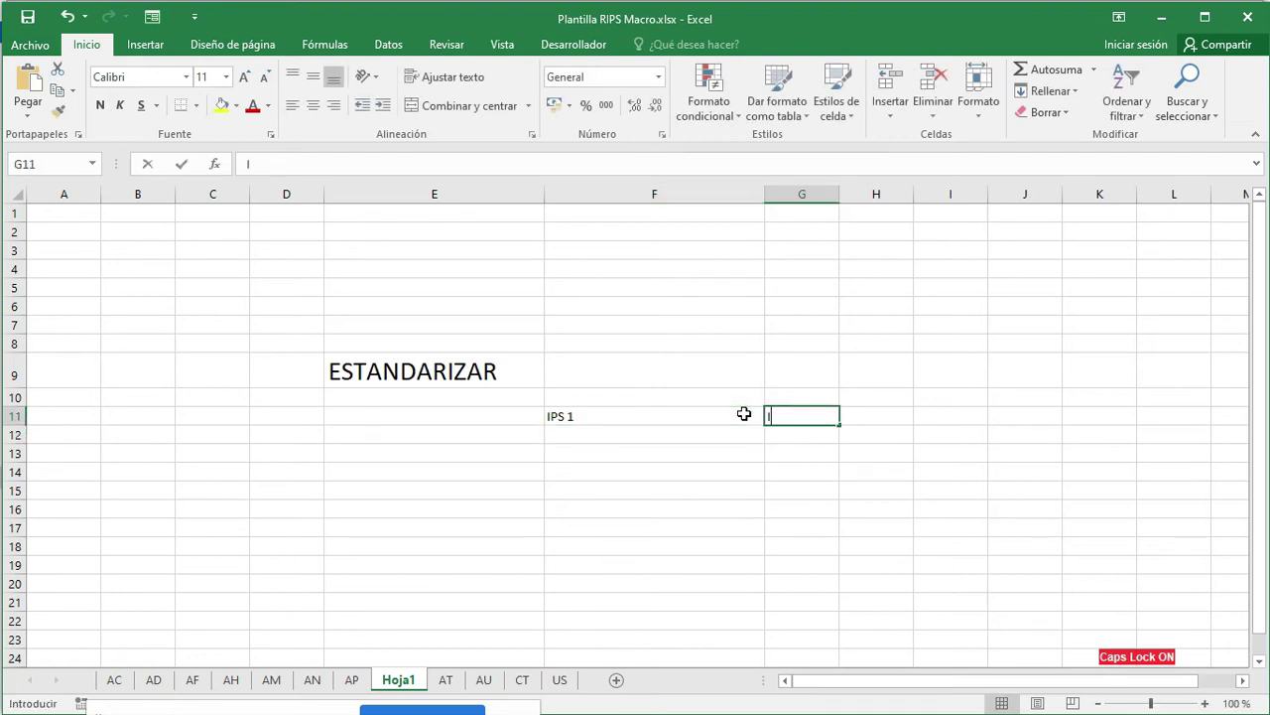
key("Tab")
type("IPS")
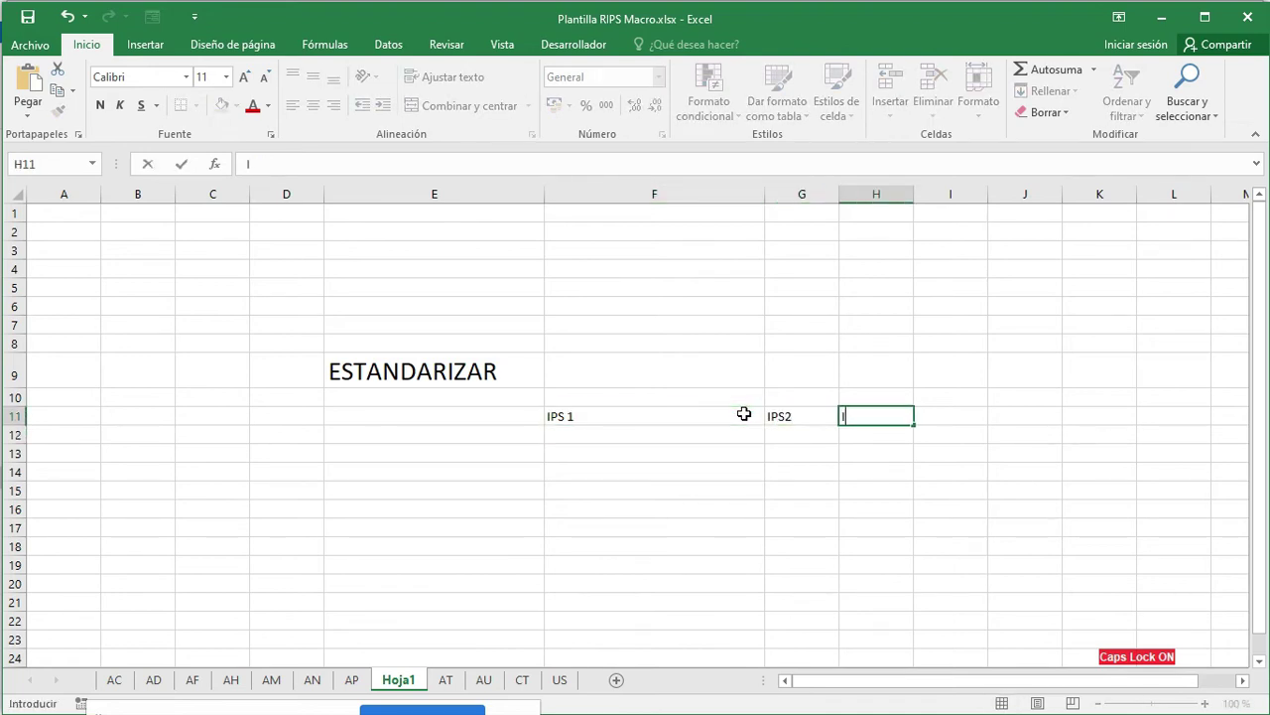
key("Return")
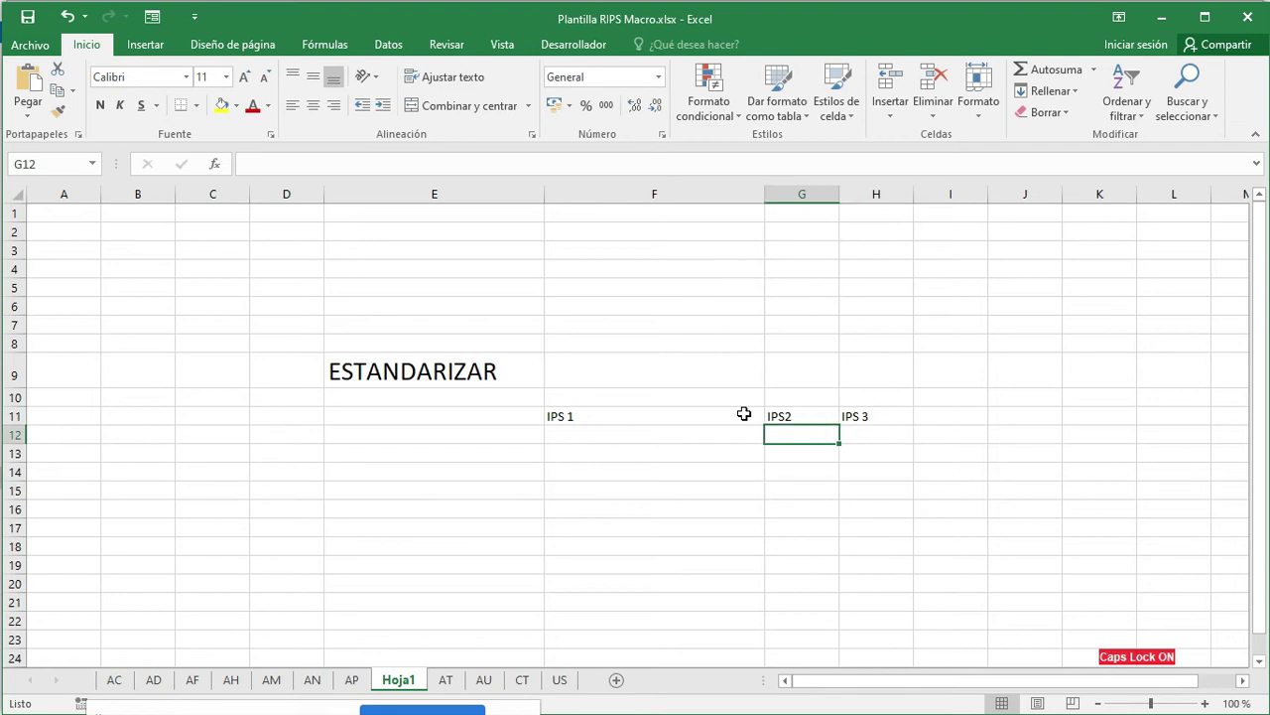
Enter CONSULTA MEDICA in F12 and CONSULTA POR EL MEDICO in G12, and widen columns G and H
key("Left")
type("CONSU")
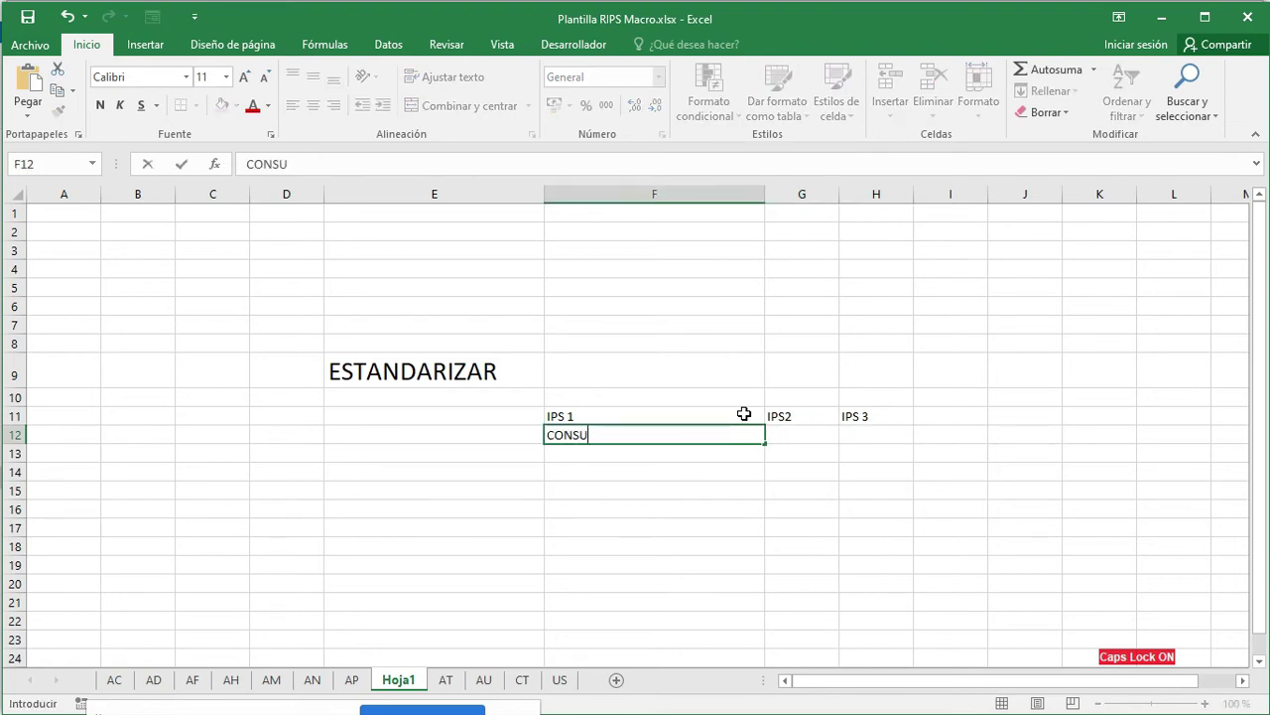
type("LTA MEDICA")
key("Tab")
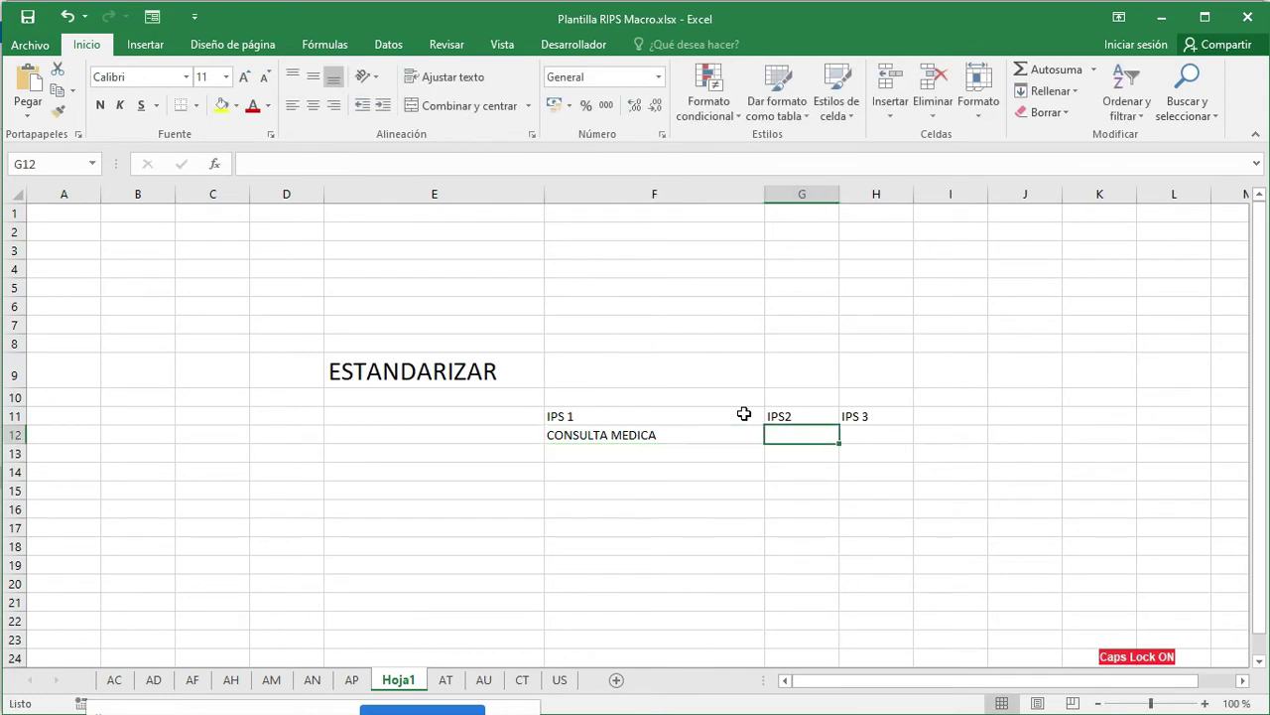
type("CONSULTA POR EL MEDIOCO")
key("Return")
key("Up")
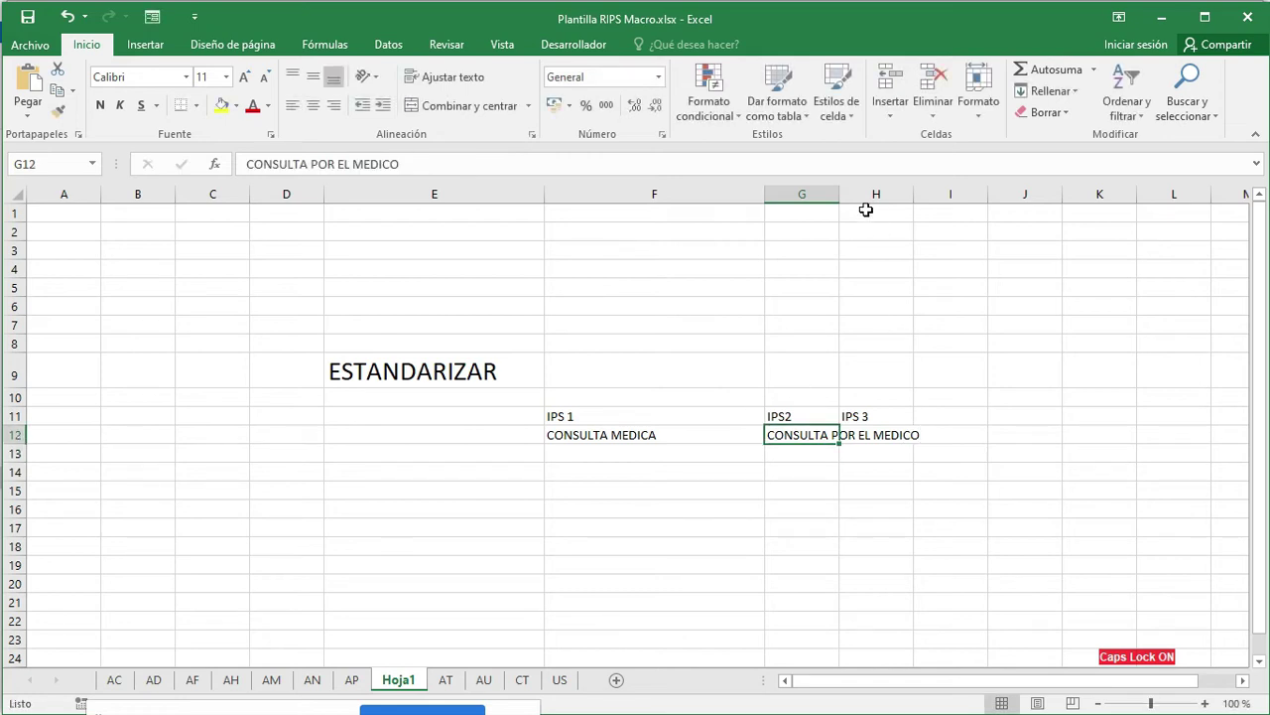
left_click_drag(842, 196, 1060, 195)
Enter CONSULTA DE MEDICINA GENERAL in H12 and fit column H to its contents
left_click(953, 431)
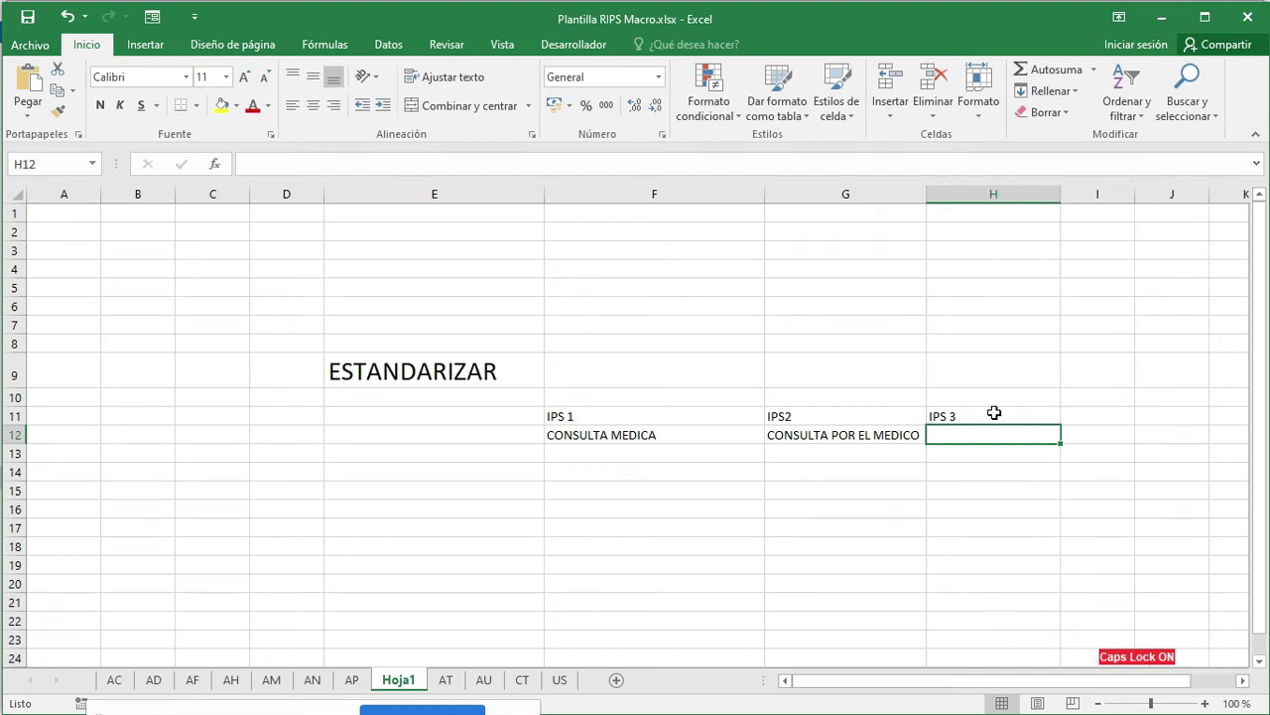
type("CONSULTA DE MEDICIINA GENERAL")
key("Return")
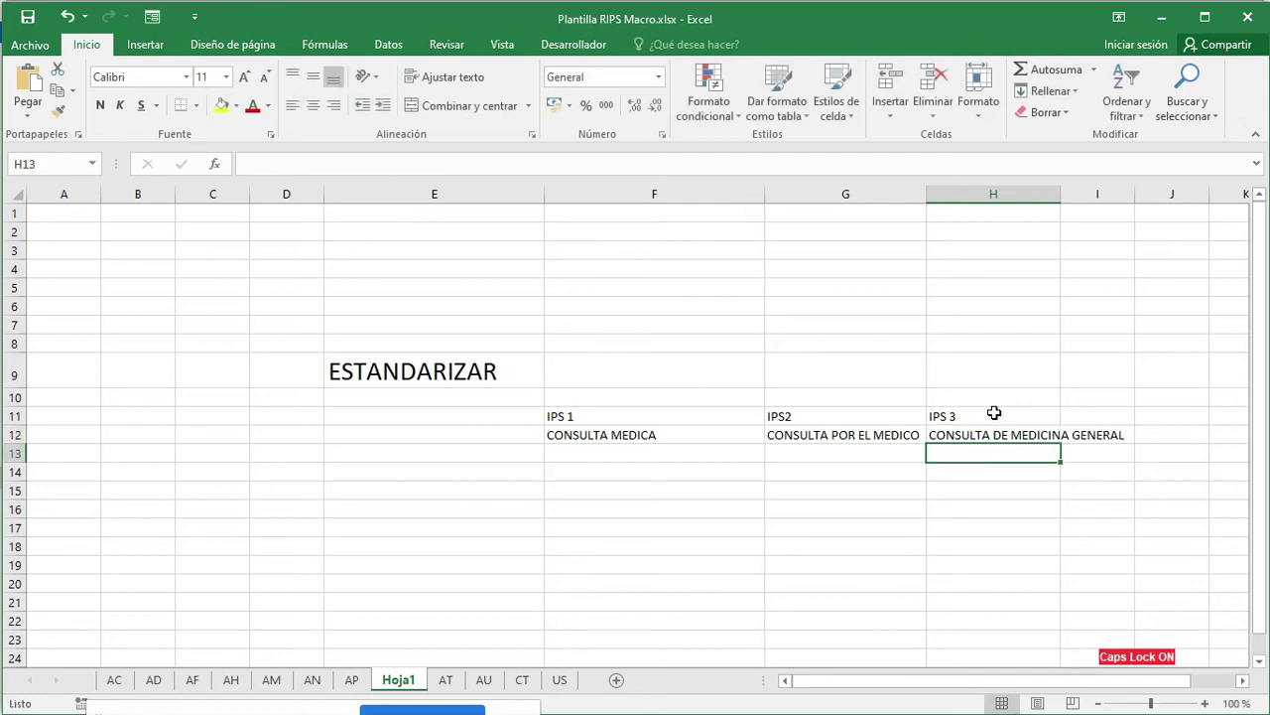
double_click(1061, 193)
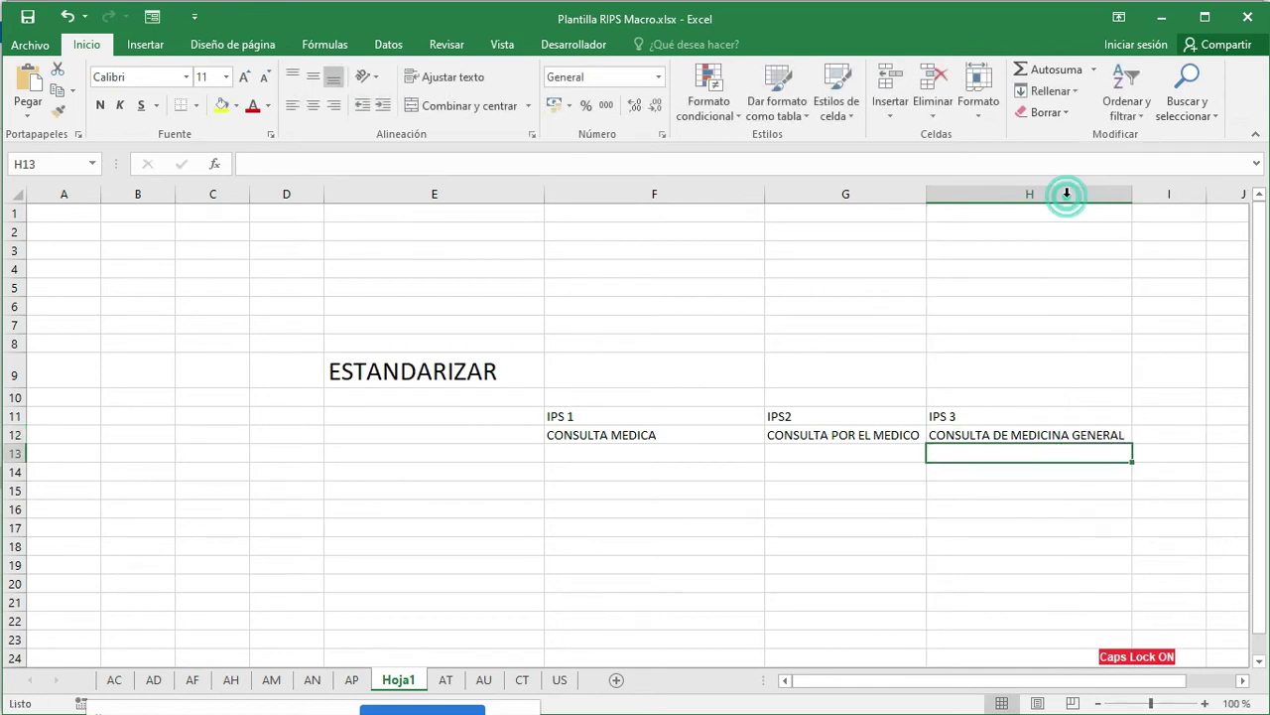
Compare the consultation names under IPS 1, IPS2 and IPS 3 in row 12
left_click(671, 441)
left_click(807, 441)
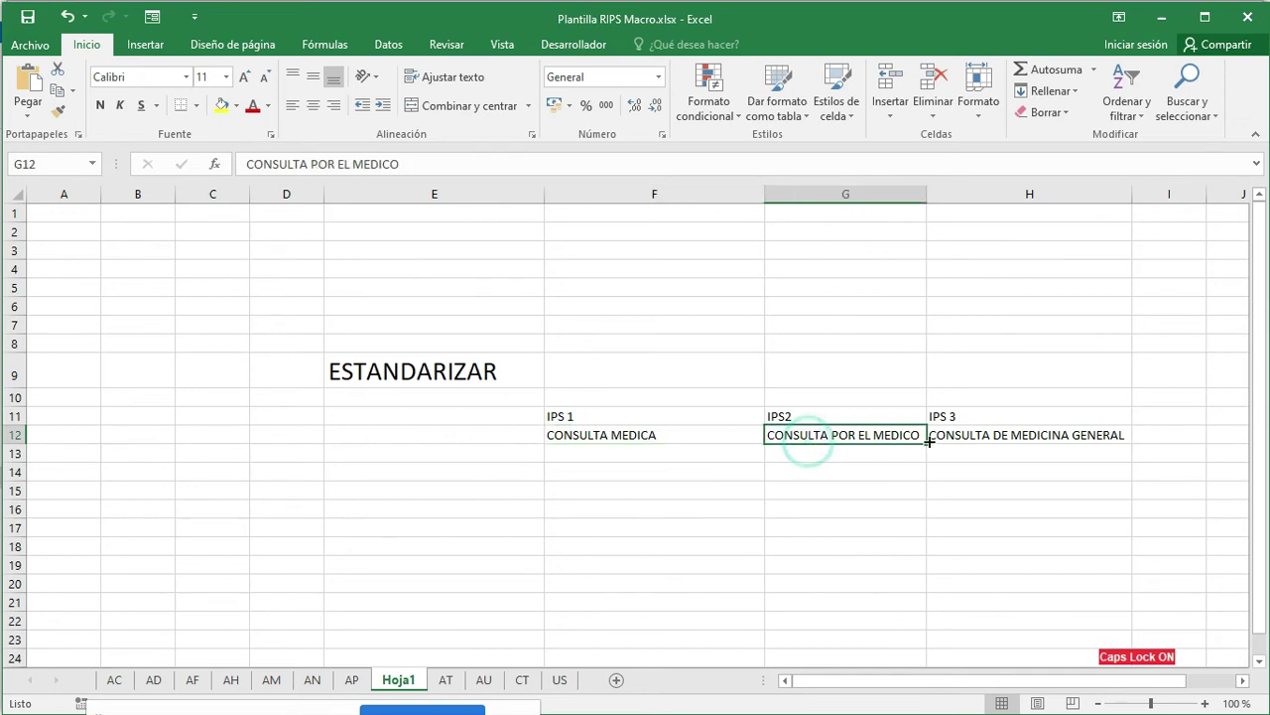
left_click(948, 441)
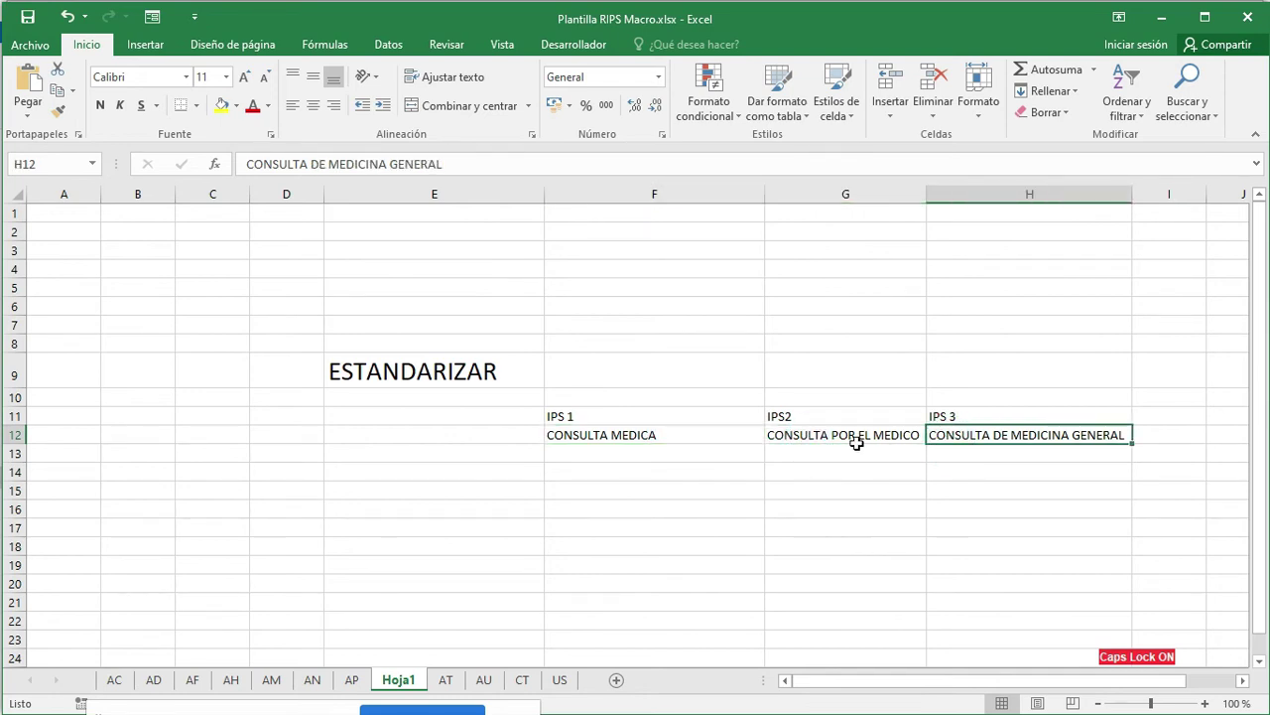
left_click(605, 438)
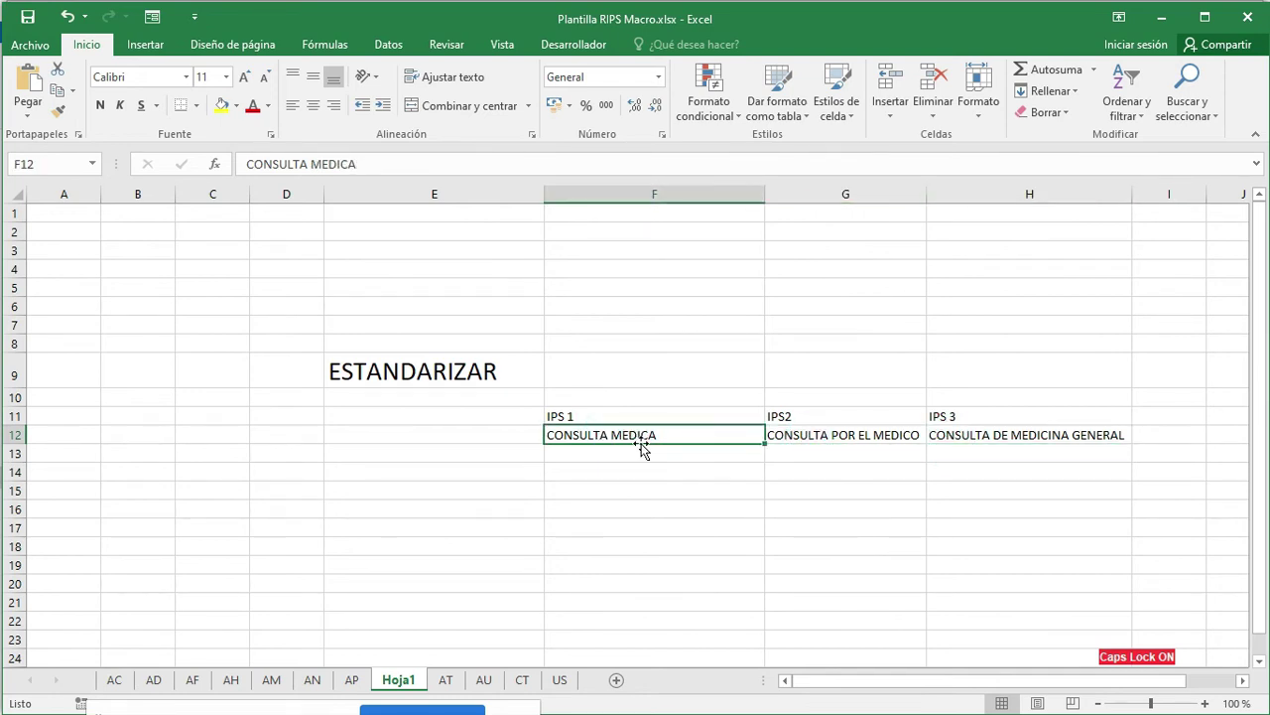
left_click(839, 439)
left_click(958, 432)
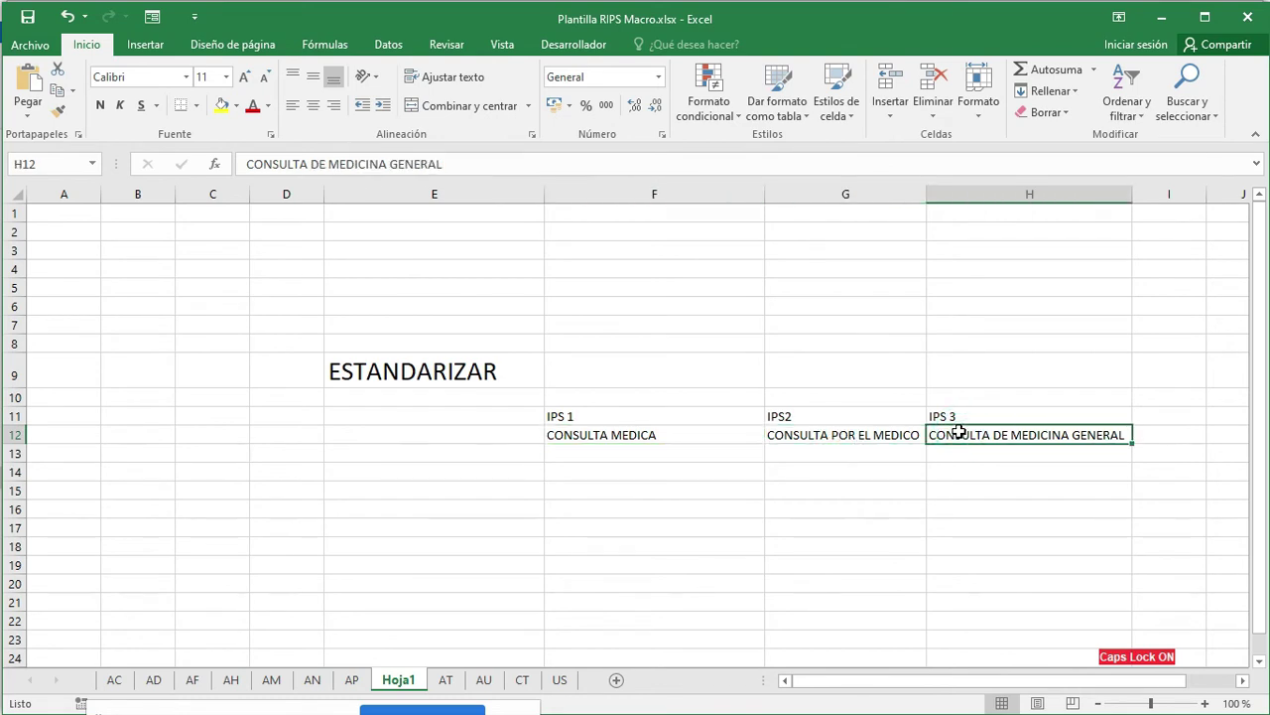
left_click_drag(955, 443, 992, 437)
left_click(701, 421)
left_click(844, 437)
left_click(675, 432)
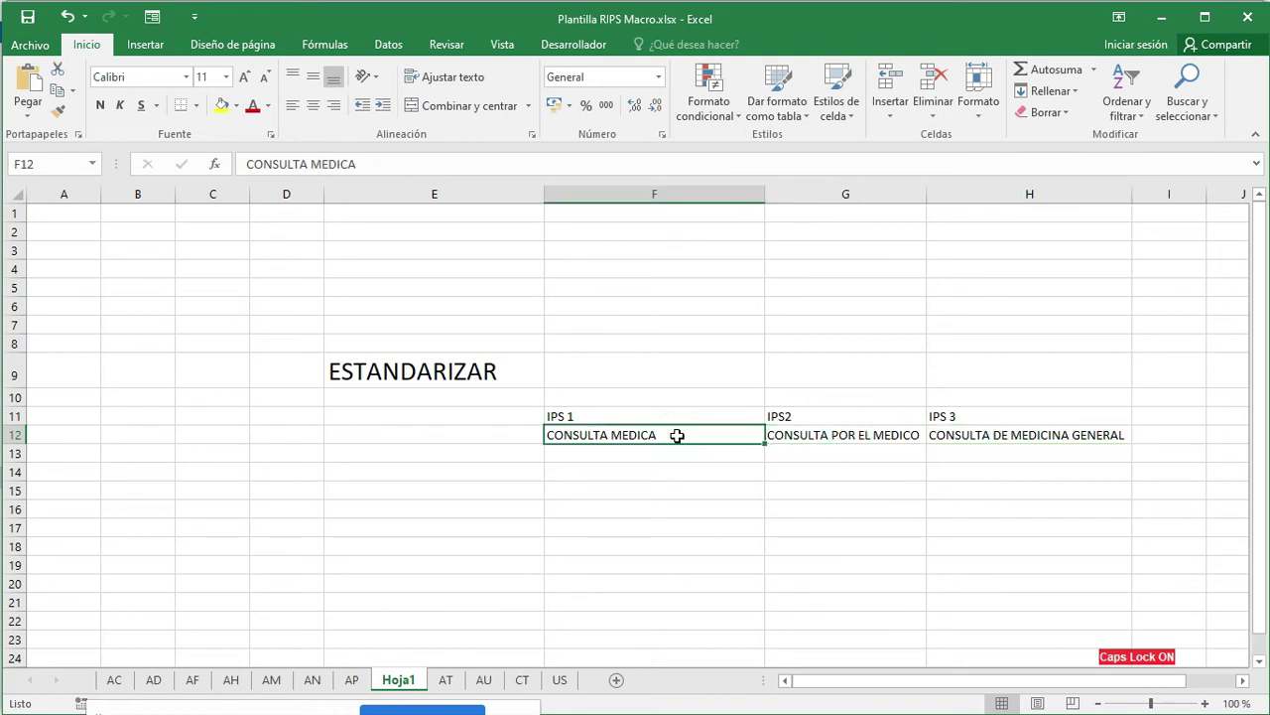
Copy the IPS2 consultation name into F13 and the IPS 3 consultation name into F14
left_click(789, 438)
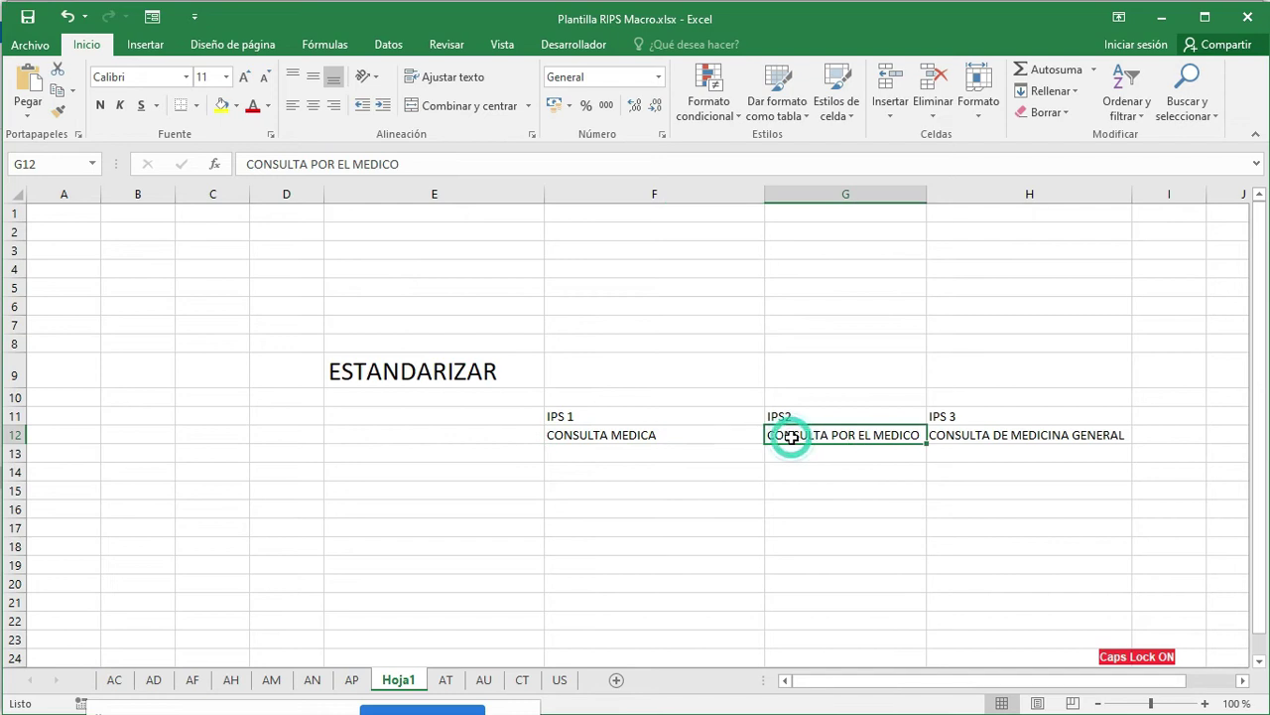
key("ctrl+c")
left_click(669, 453)
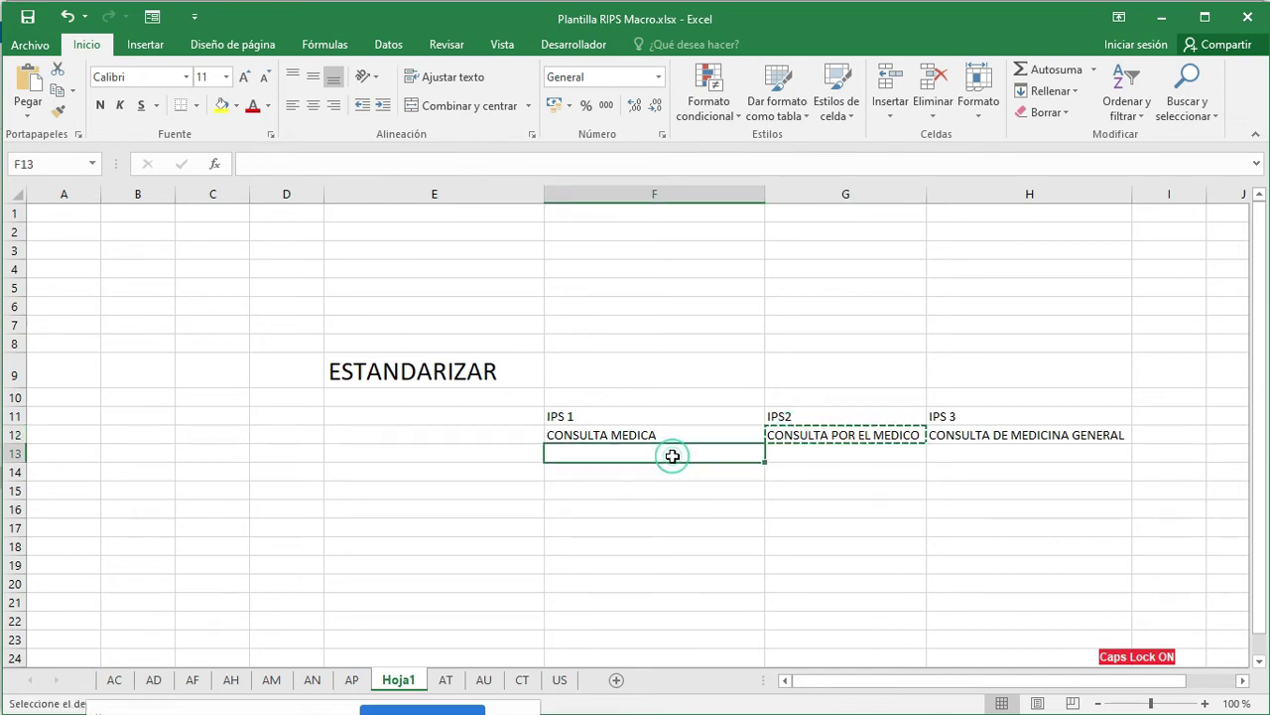
key("ctrl+v")
left_click(964, 437)
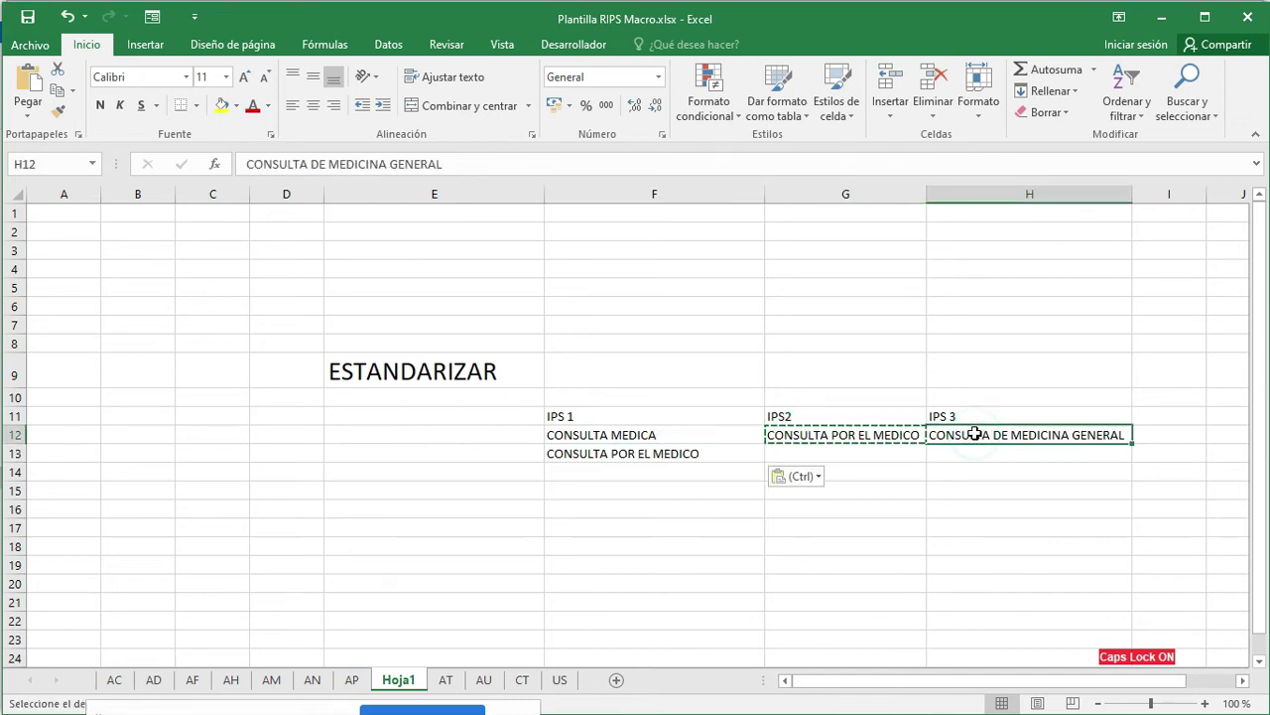
key("ctrl+c")
left_click(687, 472)
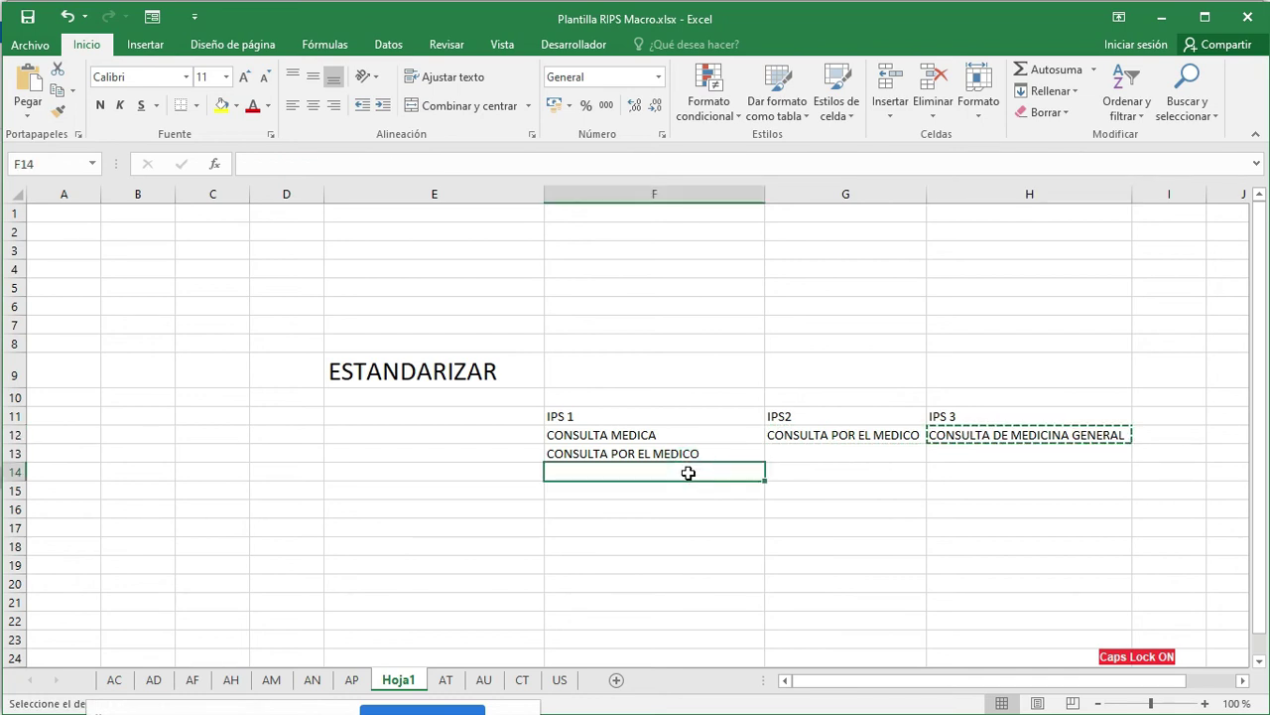
key("ctrl+v")
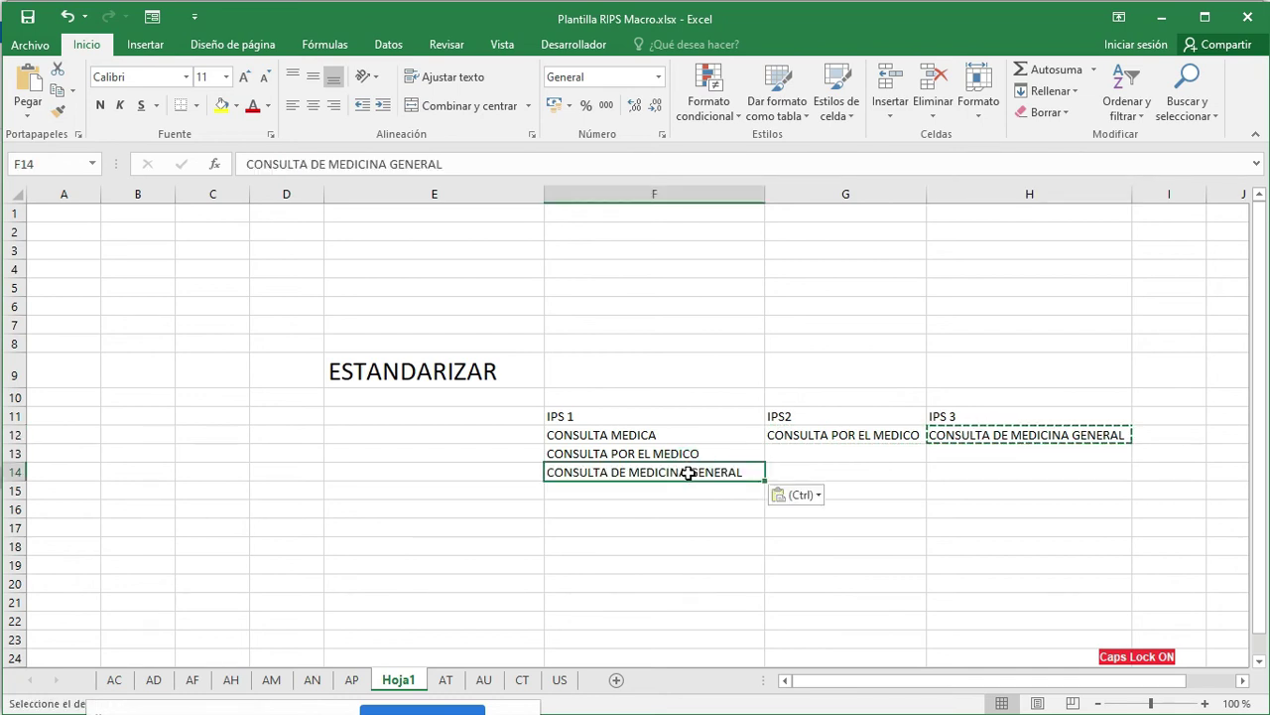
Apply a filter to the IPS heading row in row 11
left_click(692, 415)
left_click(388, 43)
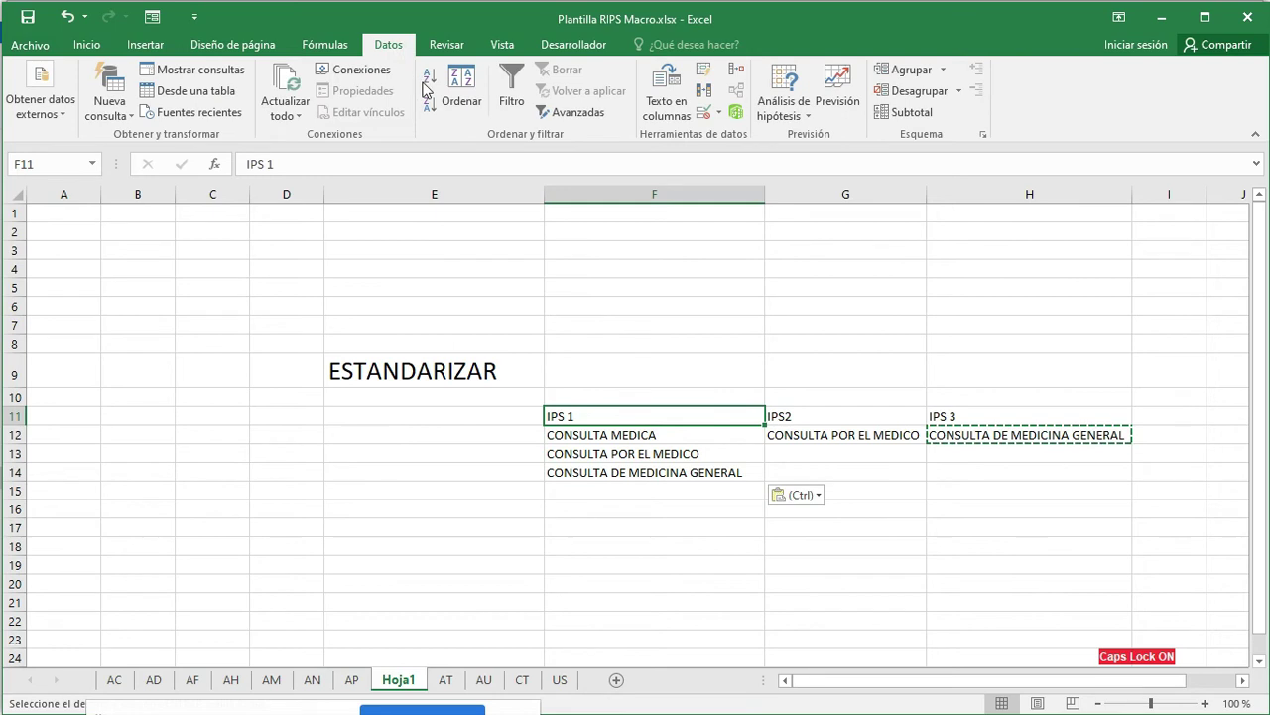
left_click(511, 103)
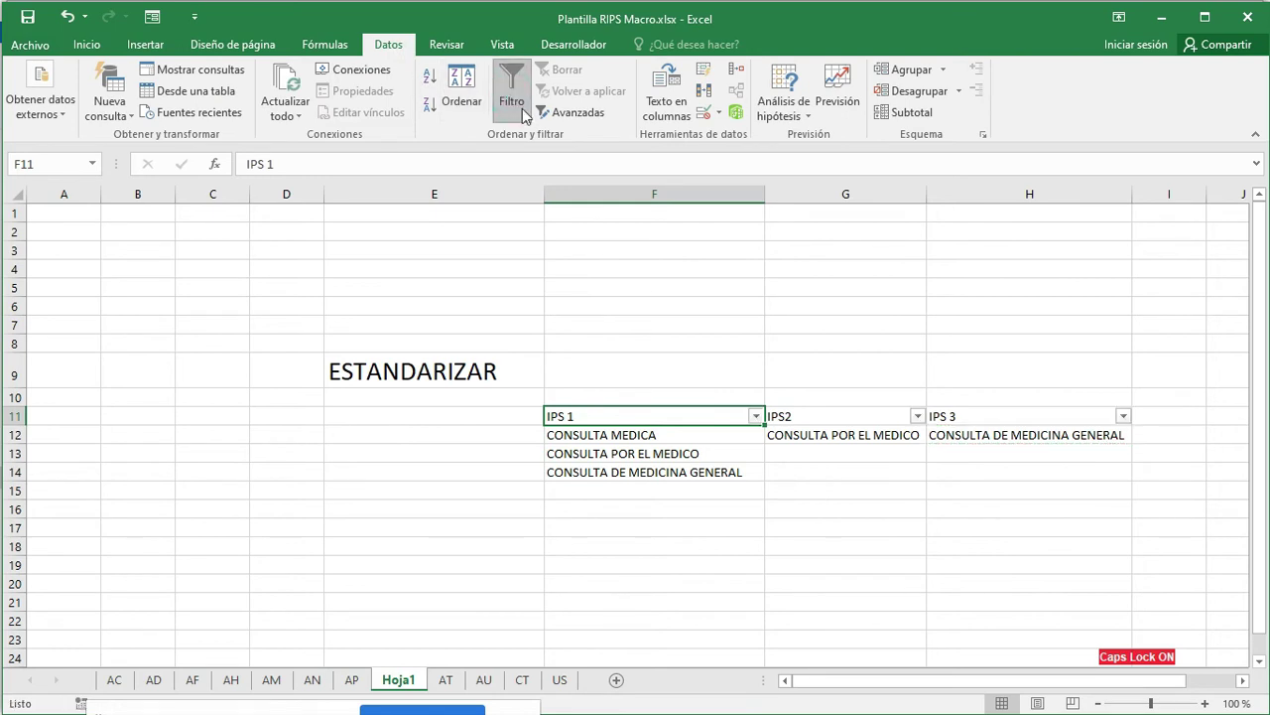
Review the consultation names offered by the IPS 1 filter without applying it
left_click(756, 416)
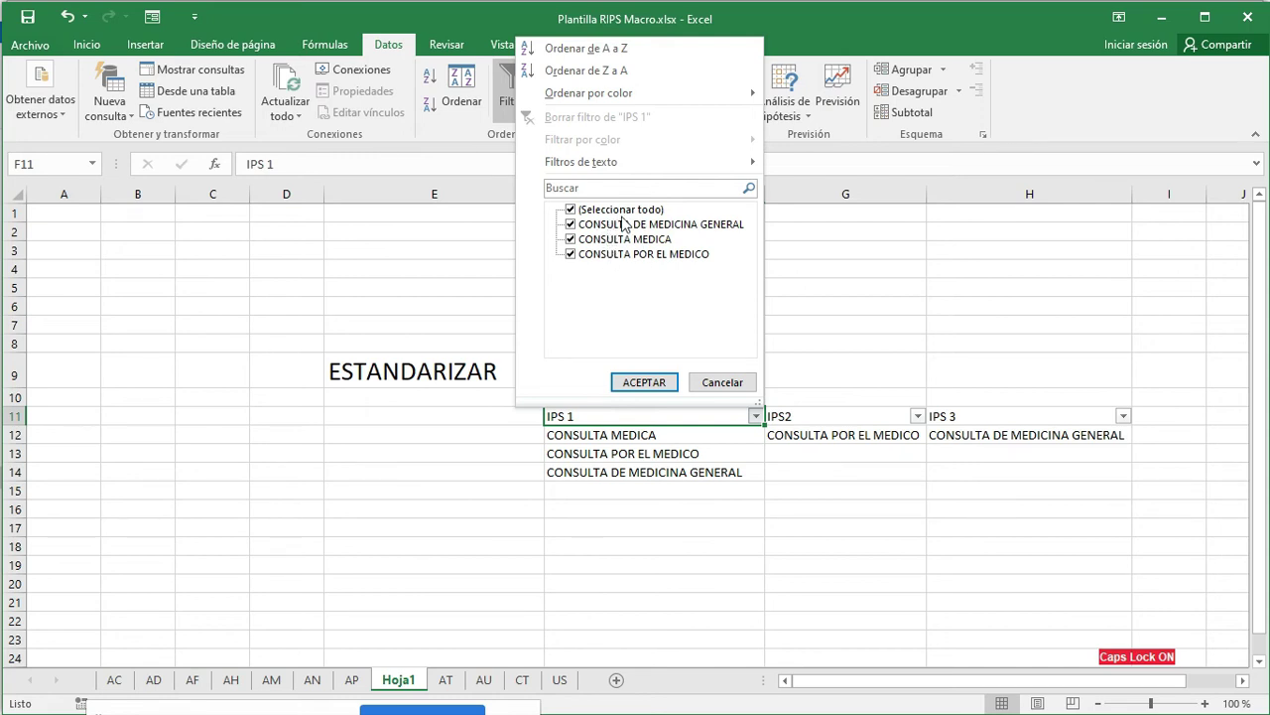
left_click(717, 382)
Copy the IPS2 consultation name CONSULTA POR EL MEDICO from G12 into each cell of G13:G17
left_click(655, 434)
key("ctrl+c")
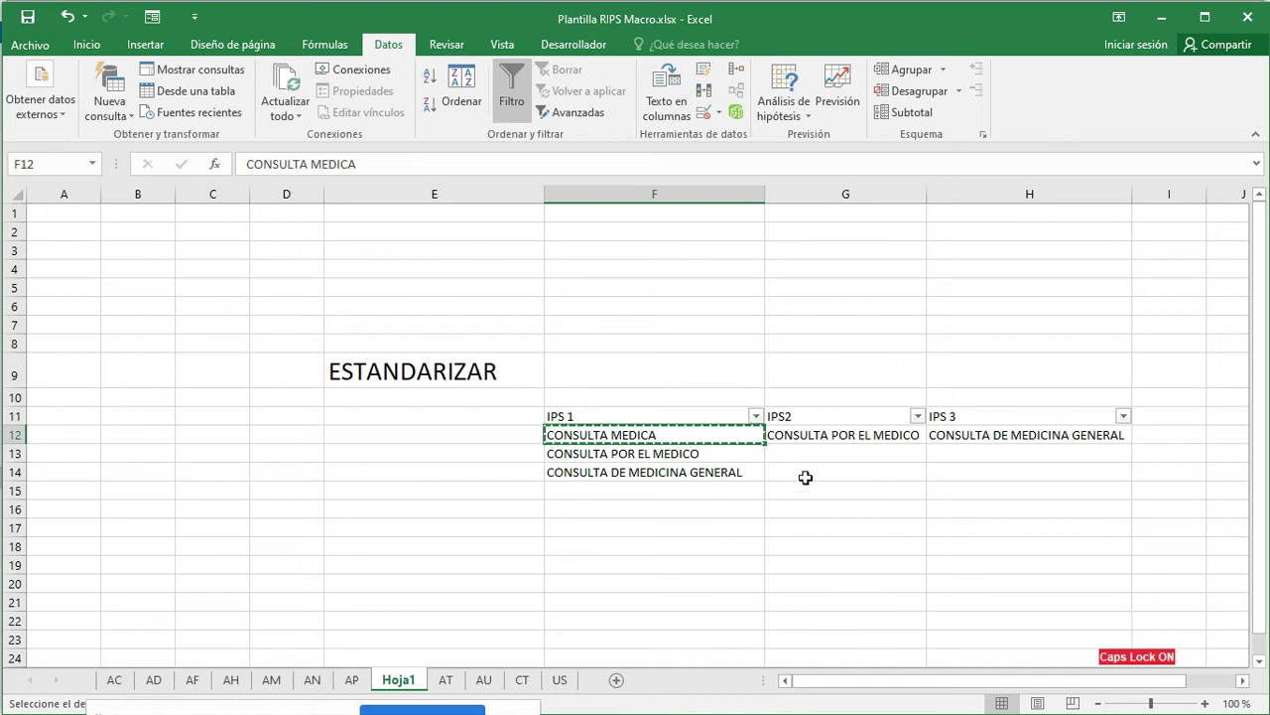
left_click(827, 431)
key("ctrl+c")
left_click(828, 451)
key("ctrl+v")
left_click(821, 473)
key("ctrl+v")
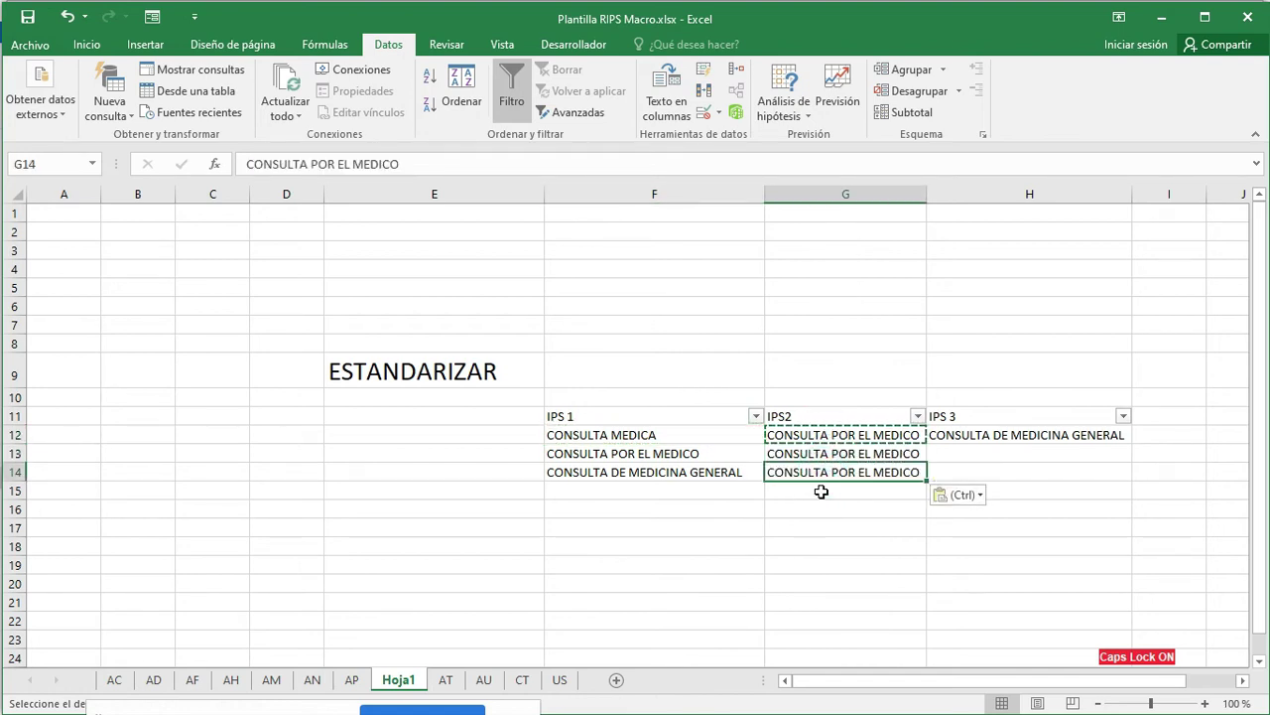
left_click(816, 490)
key("ctrl+v")
left_click(805, 517)
key("ctrl+v")
left_click(806, 526)
key("ctrl+v")
left_click(850, 563)
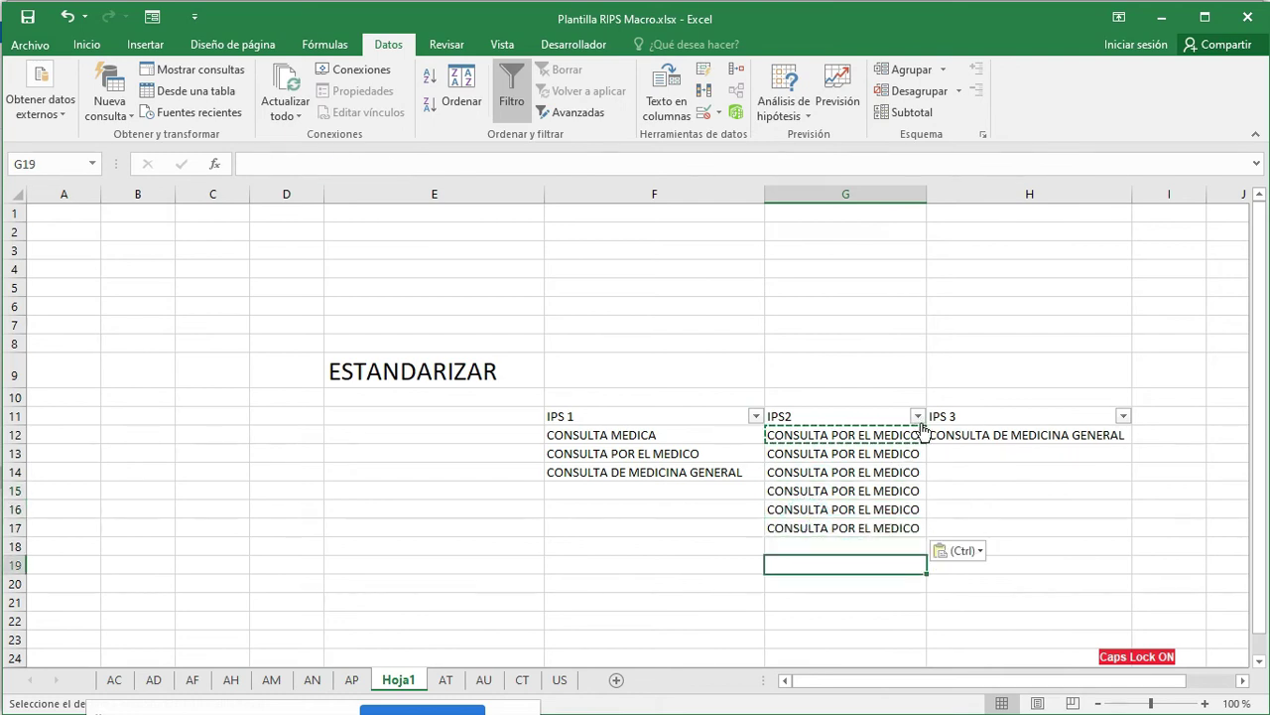
Review the values in the IPS2 filter without applying it and compare the three IPS consultation names in row 12
left_click(918, 417)
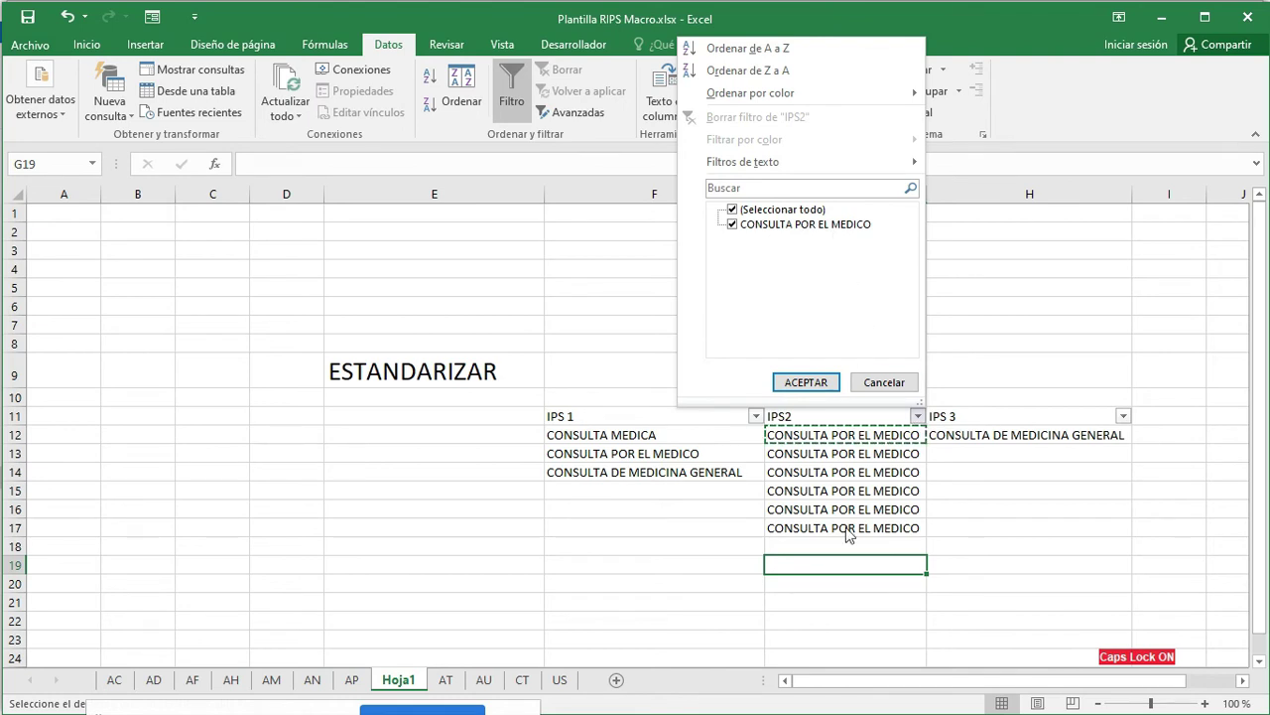
left_click(883, 382)
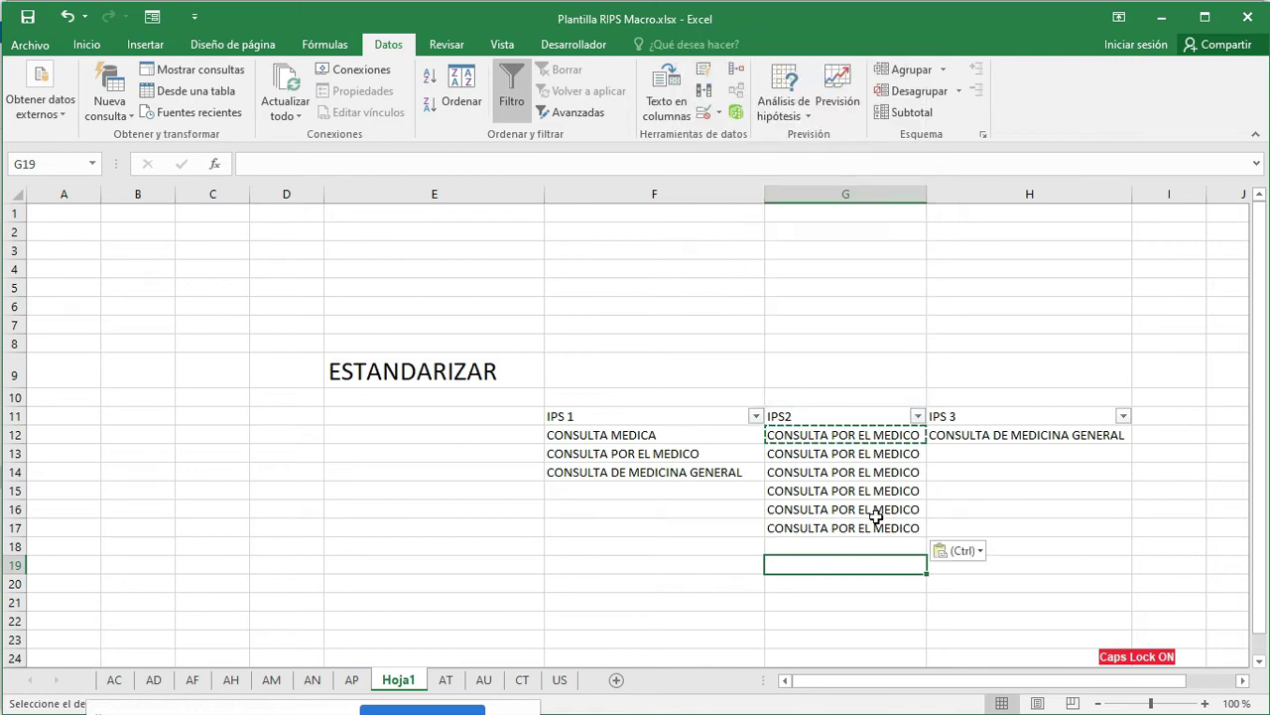
left_click_drag(637, 435, 810, 438)
left_click_drag(897, 436, 967, 439)
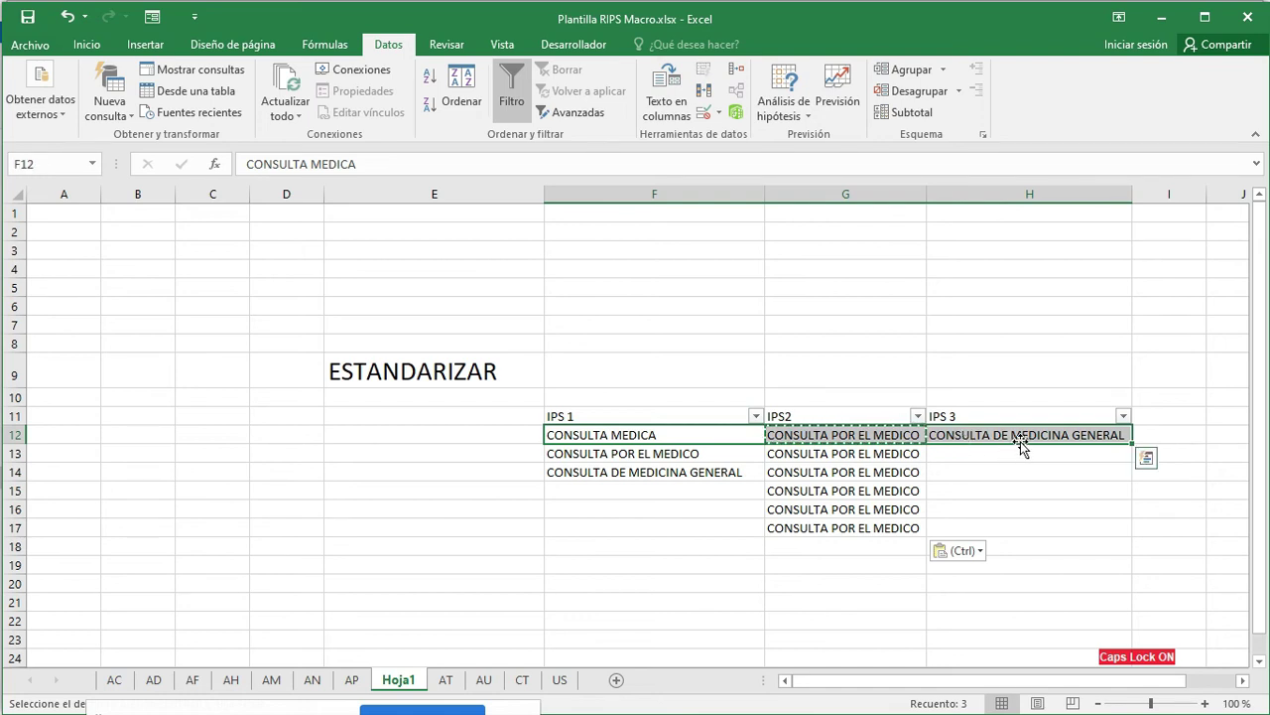
Enter the consultation code 890201 in E12, beside the first row of consultation names
left_click(417, 434)
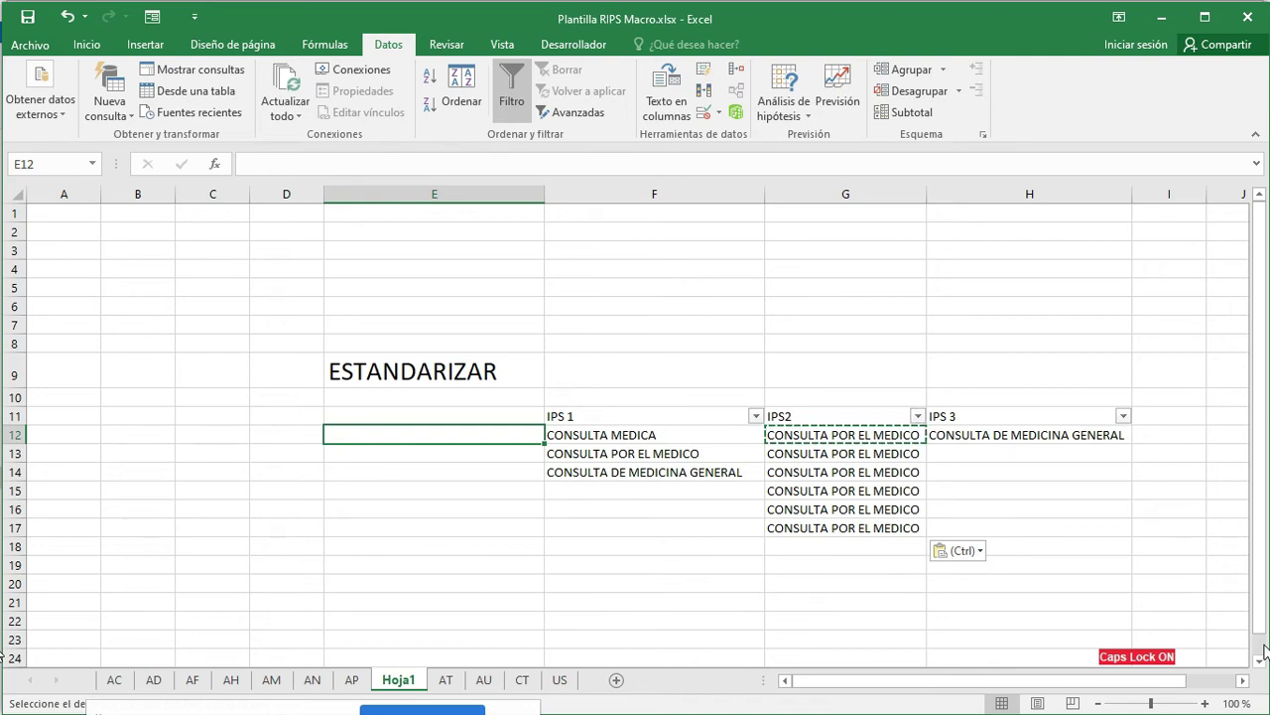
type("890201")
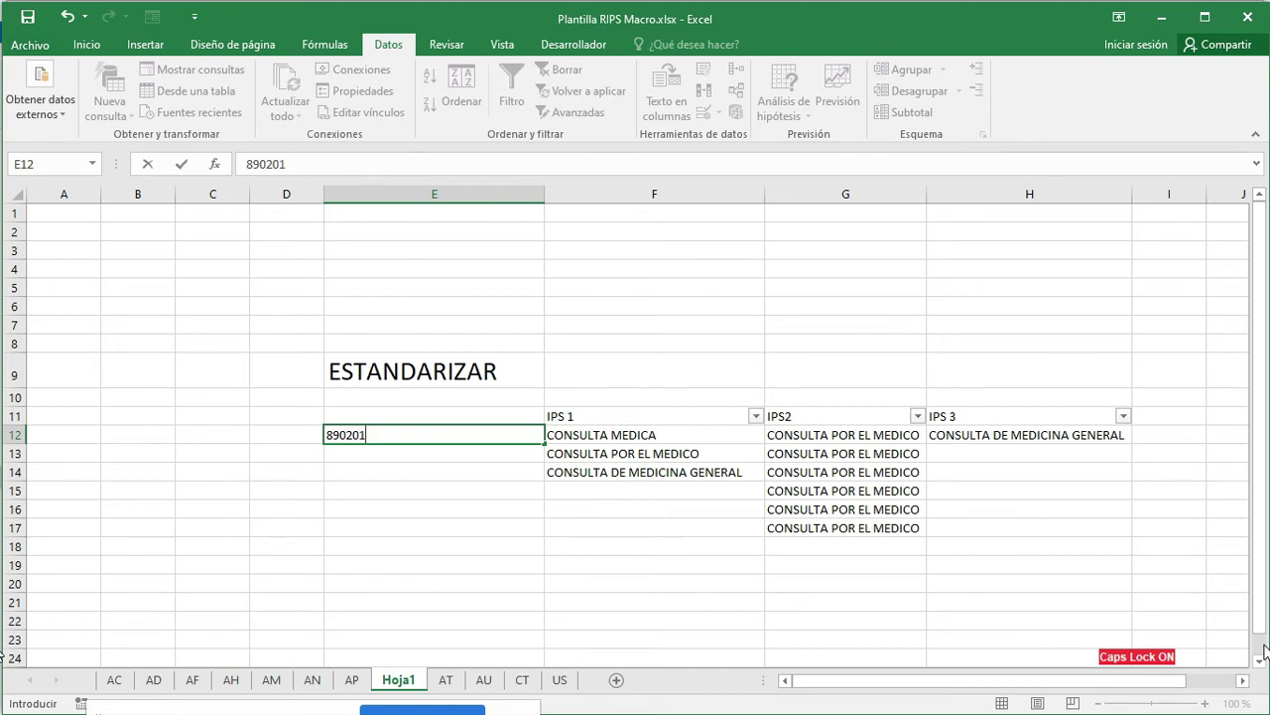
key("Return")
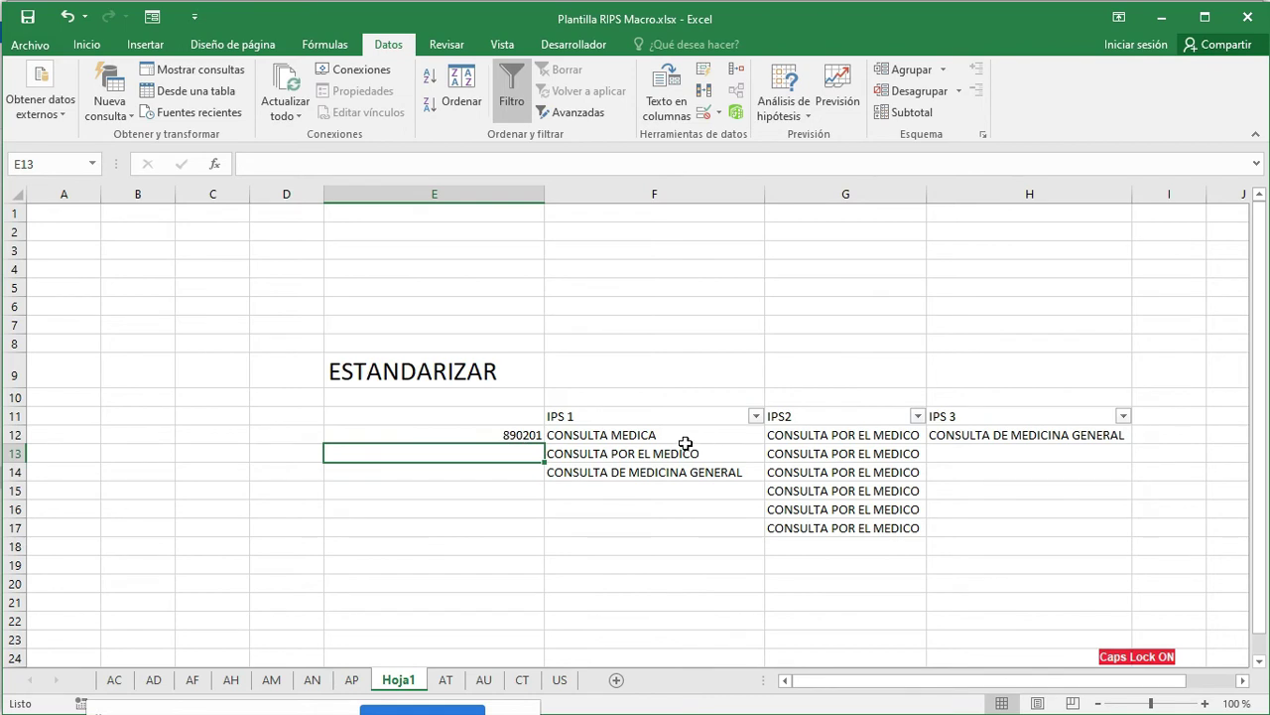
Copy the code 890201 from E12 into F18, G18 and H18, beneath the three IPS columns
left_click(524, 437)
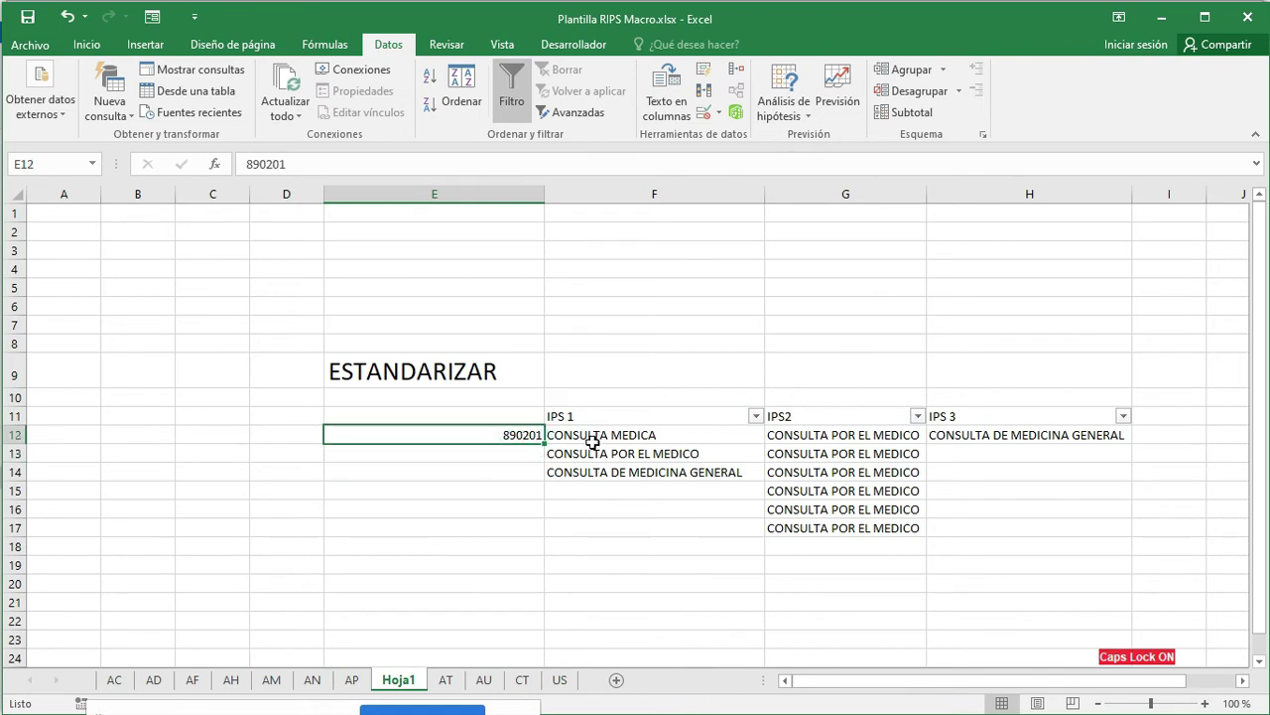
key("ctrl+c")
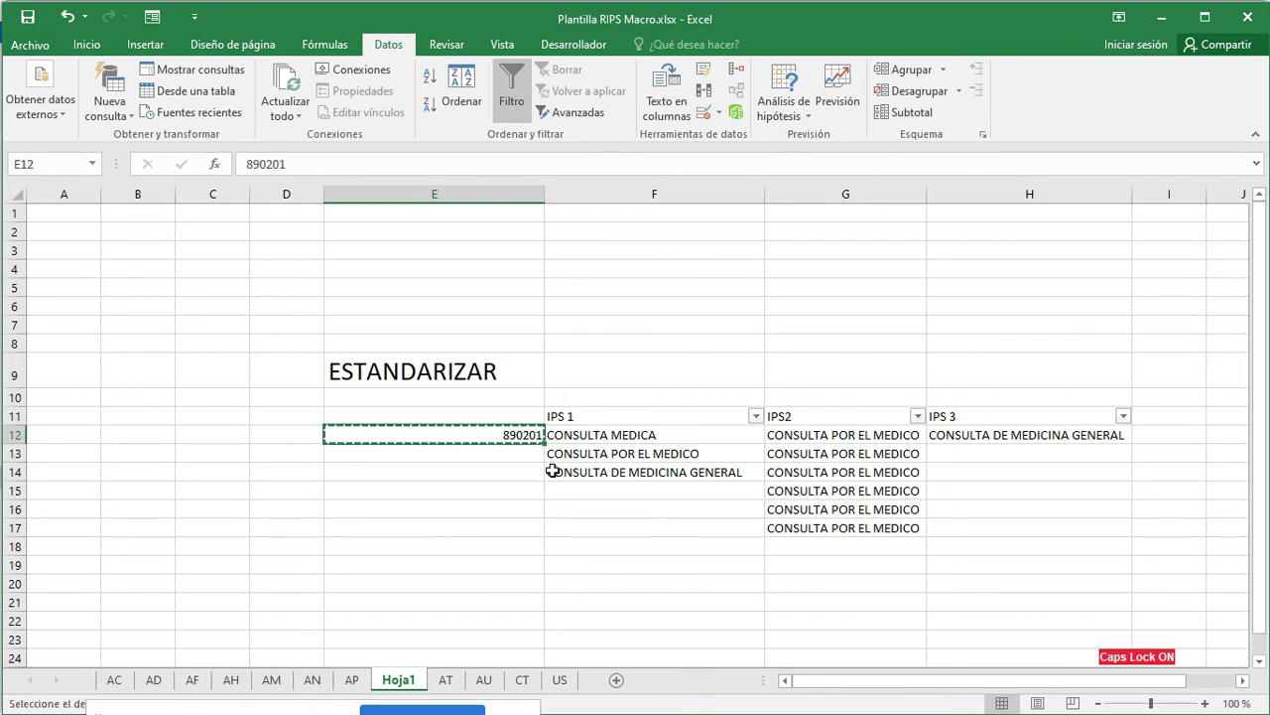
left_click(614, 547)
key("ctrl+v")
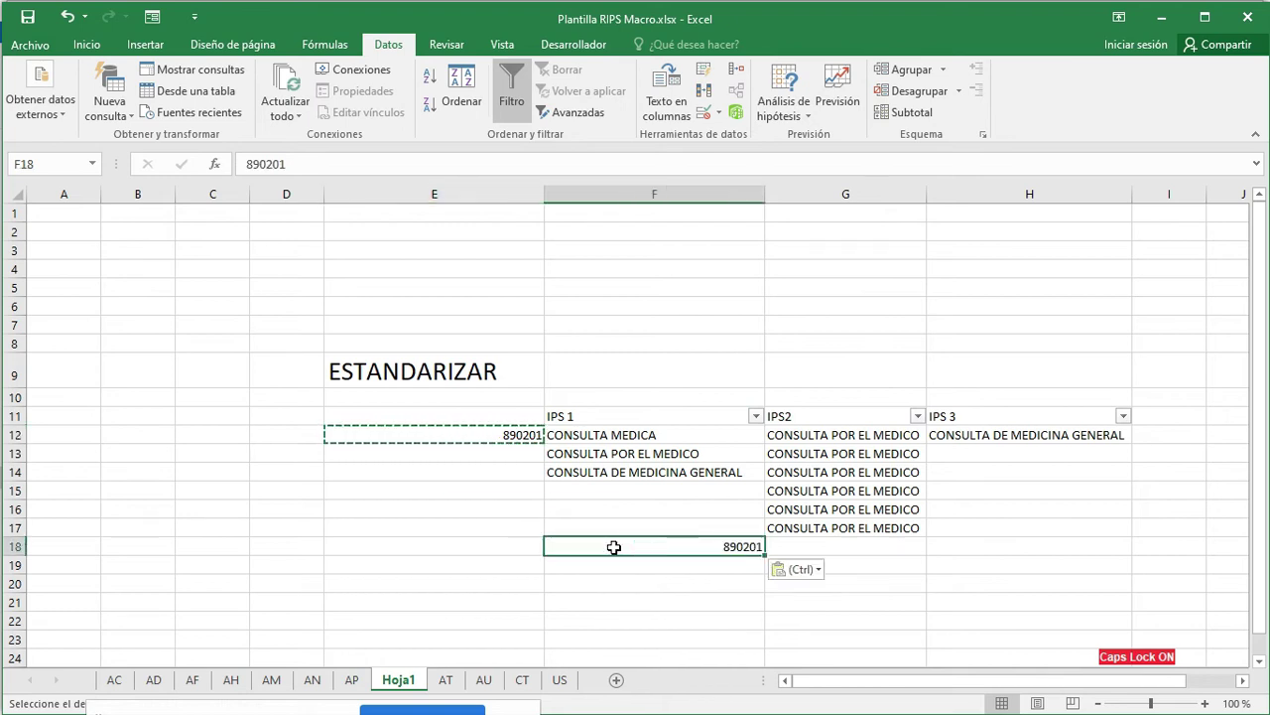
left_click(614, 439)
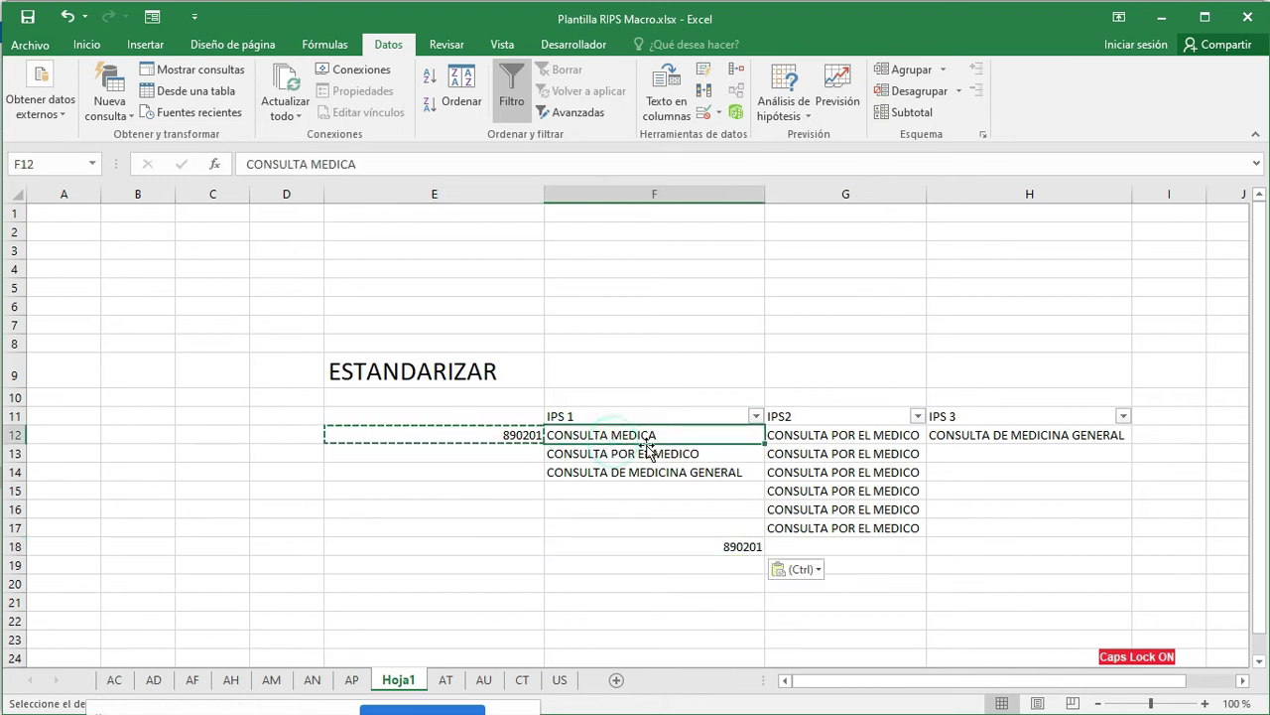
left_click(825, 438)
left_click(740, 546)
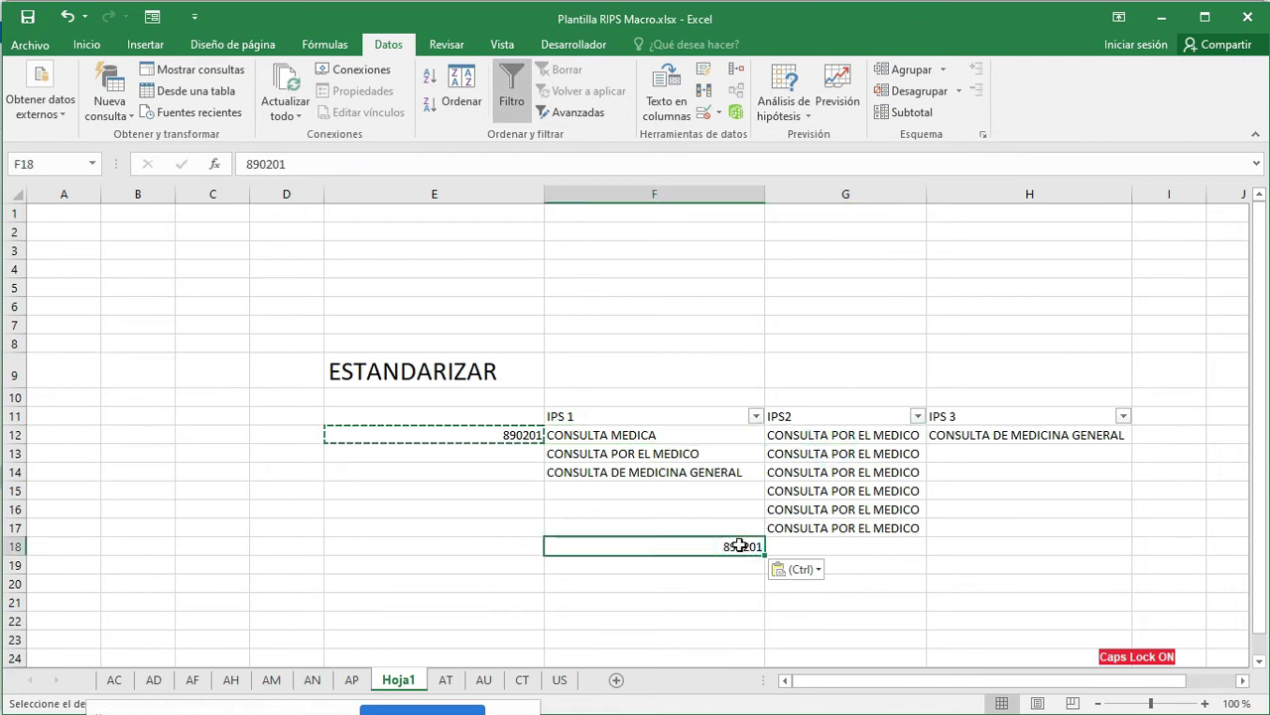
key("ctrl+c")
left_click(844, 546)
key("ctrl+v")
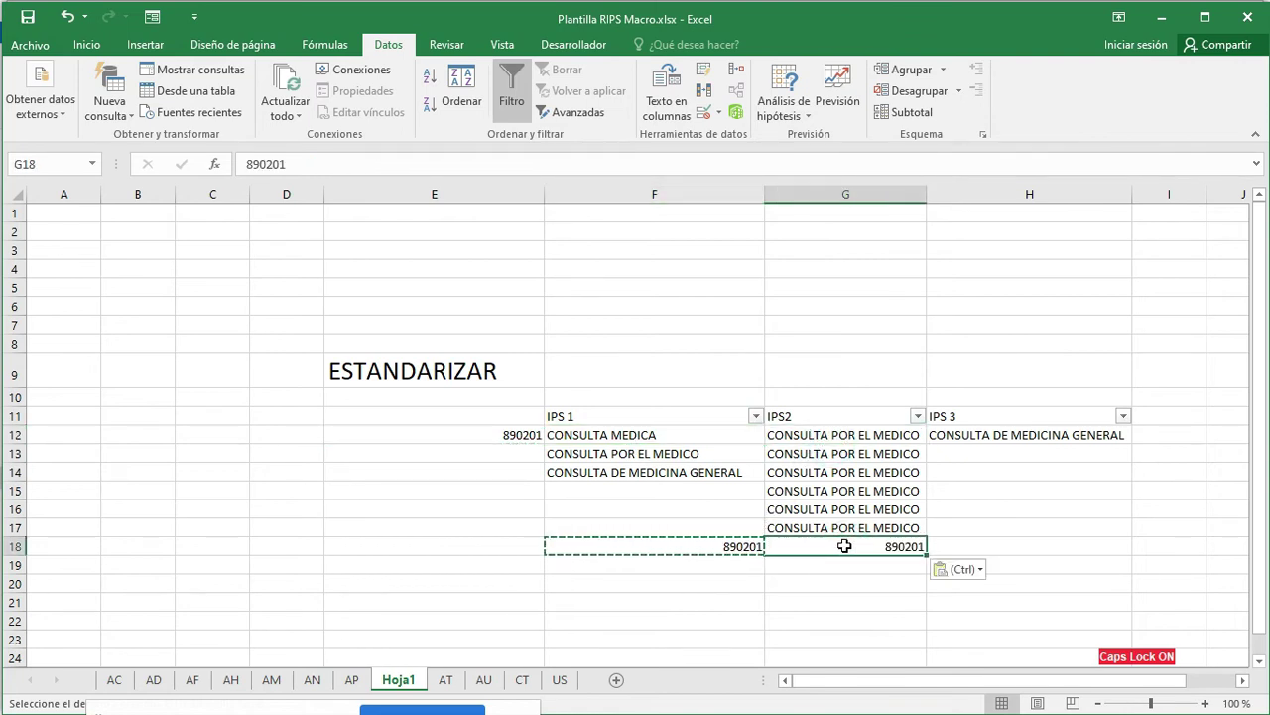
left_click(1044, 435)
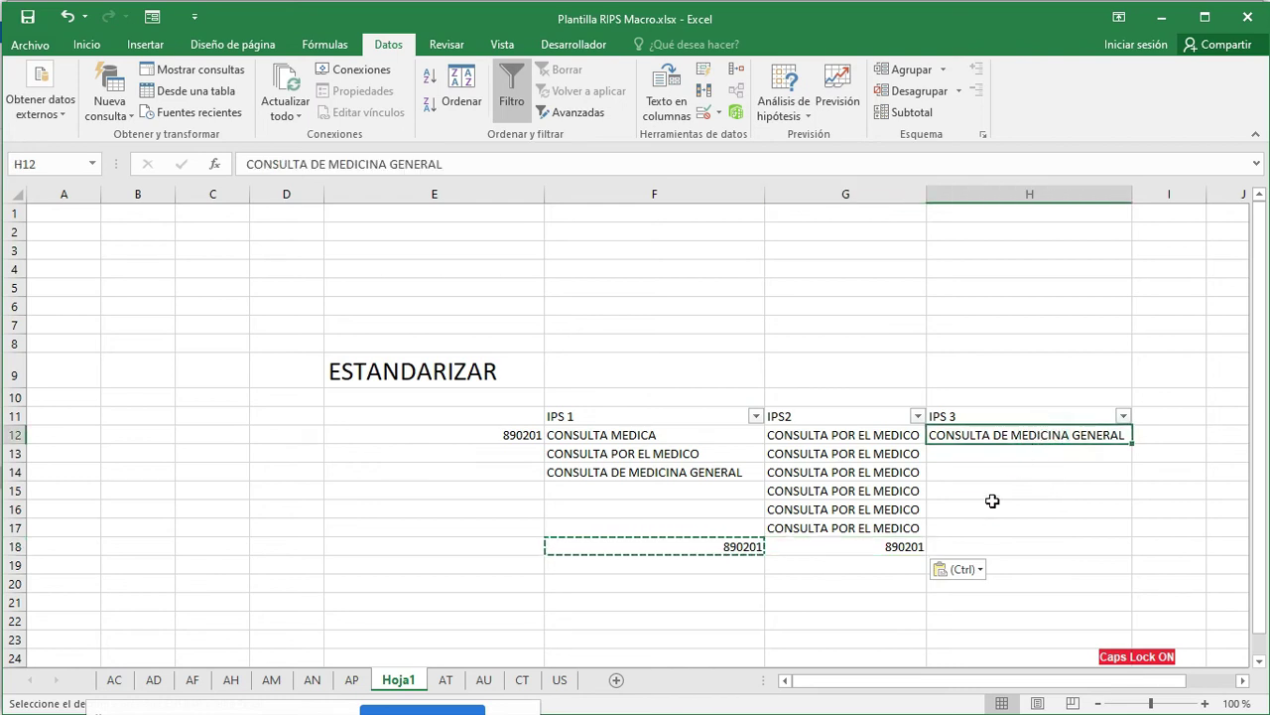
left_click(993, 539)
key("ctrl+v")
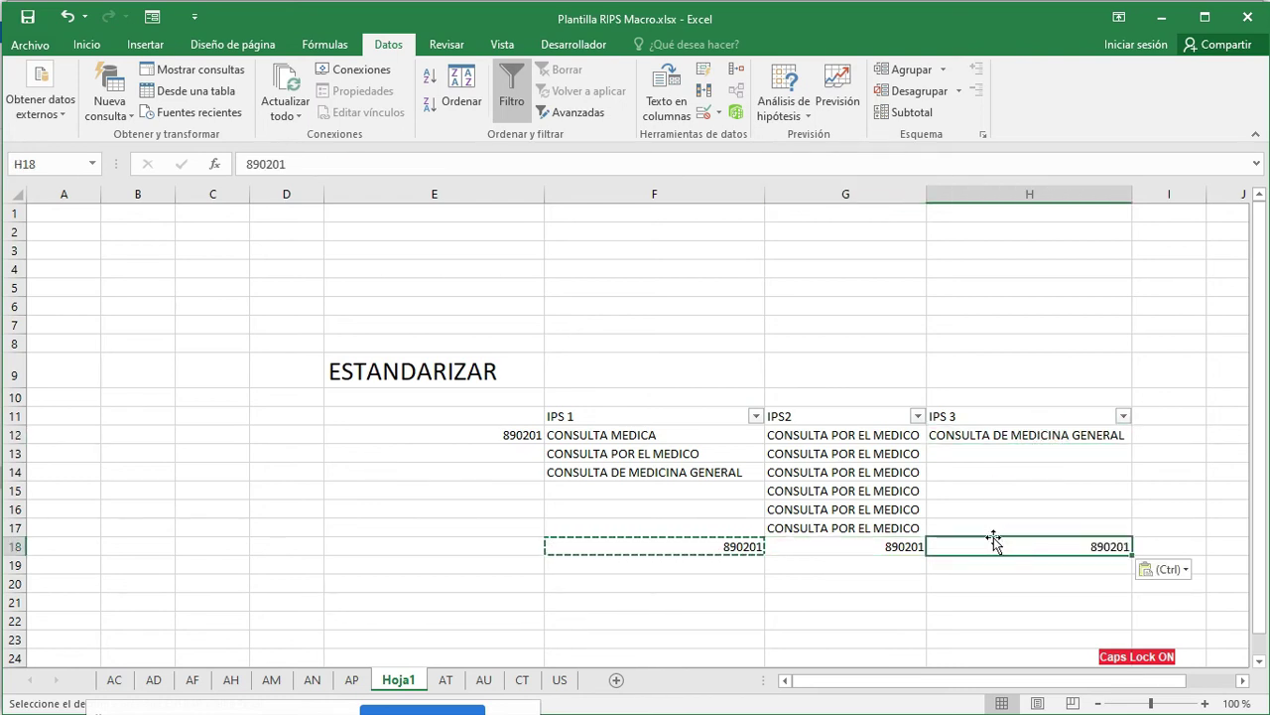
Compare the consultation names in F12:H16 with the standardized codes in F18:H18
left_click_drag(1017, 443, 679, 507)
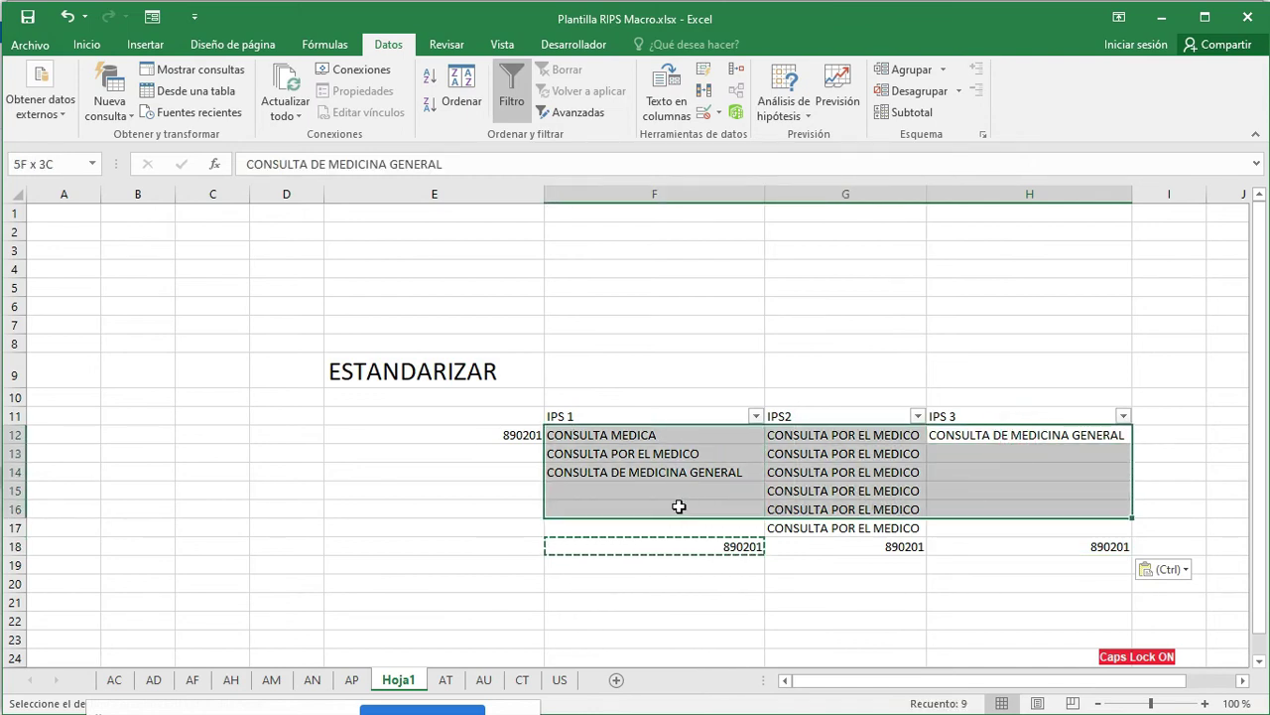
left_click(663, 552)
left_click_drag(799, 545, 987, 545)
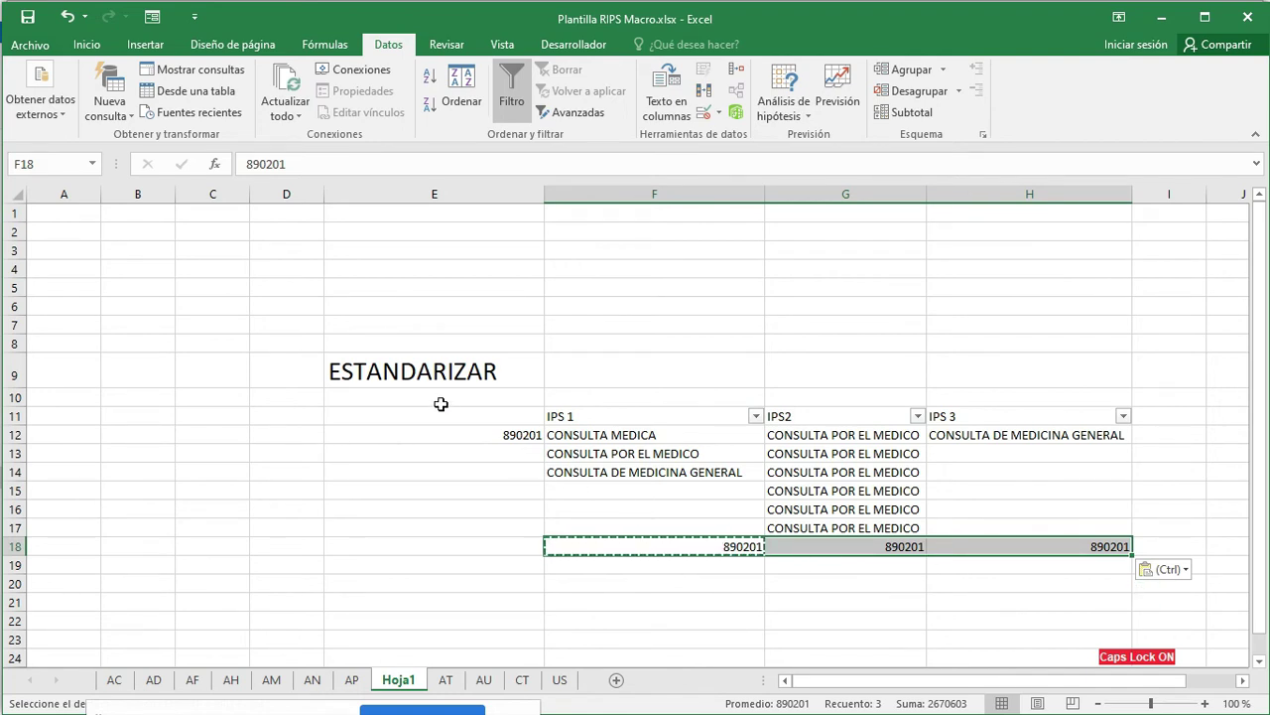
Enter CUPS in D19 and select the codes in F18:H18
left_click(260, 560)
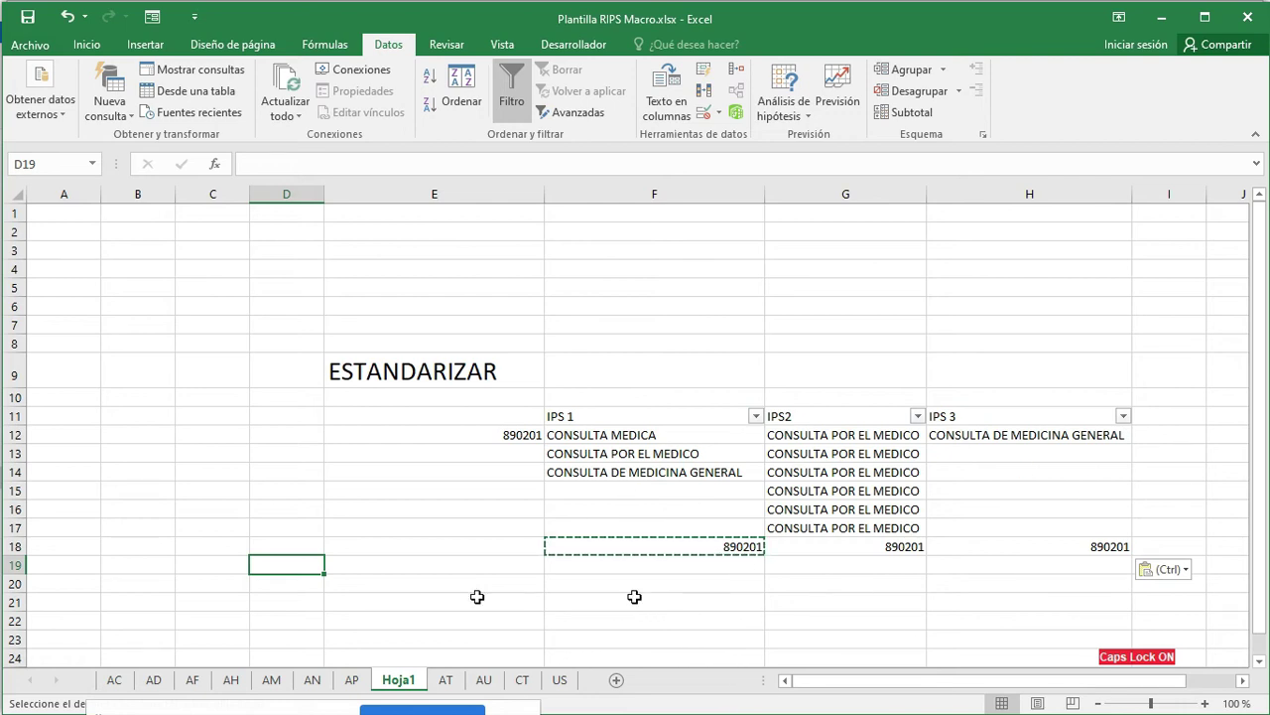
type("CUPS")
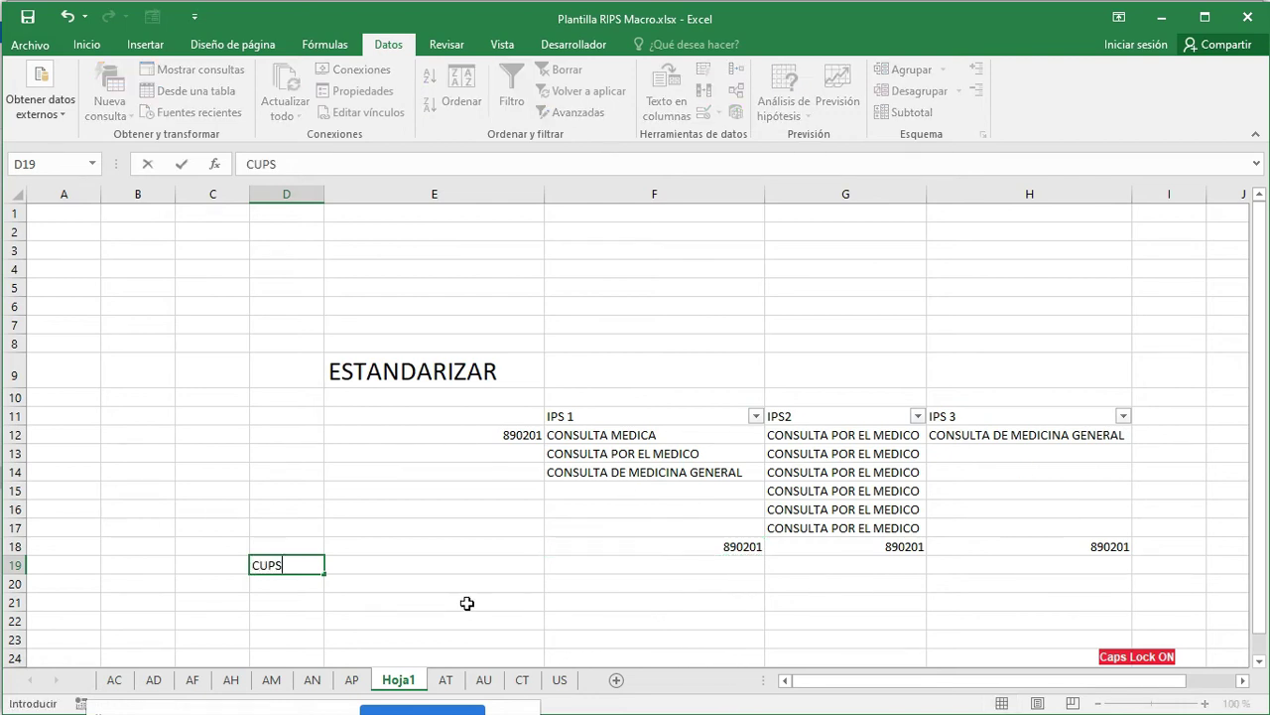
key("Return")
key("Up")
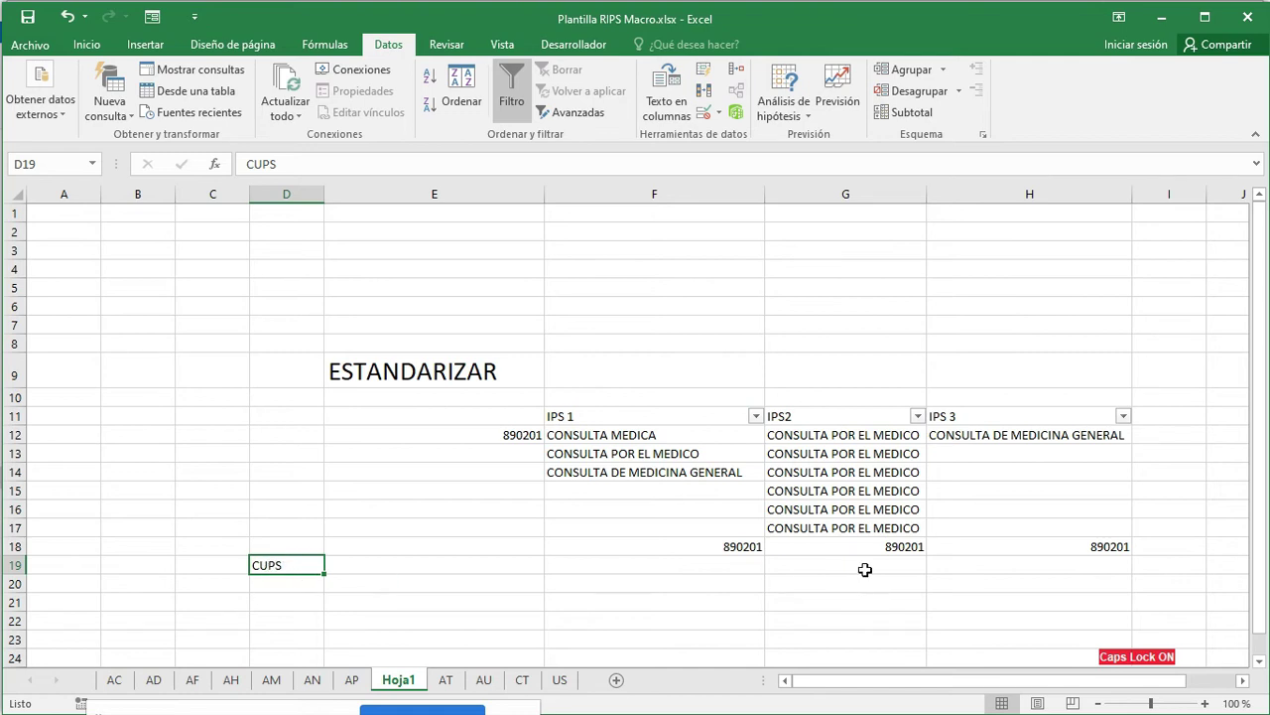
left_click(668, 544)
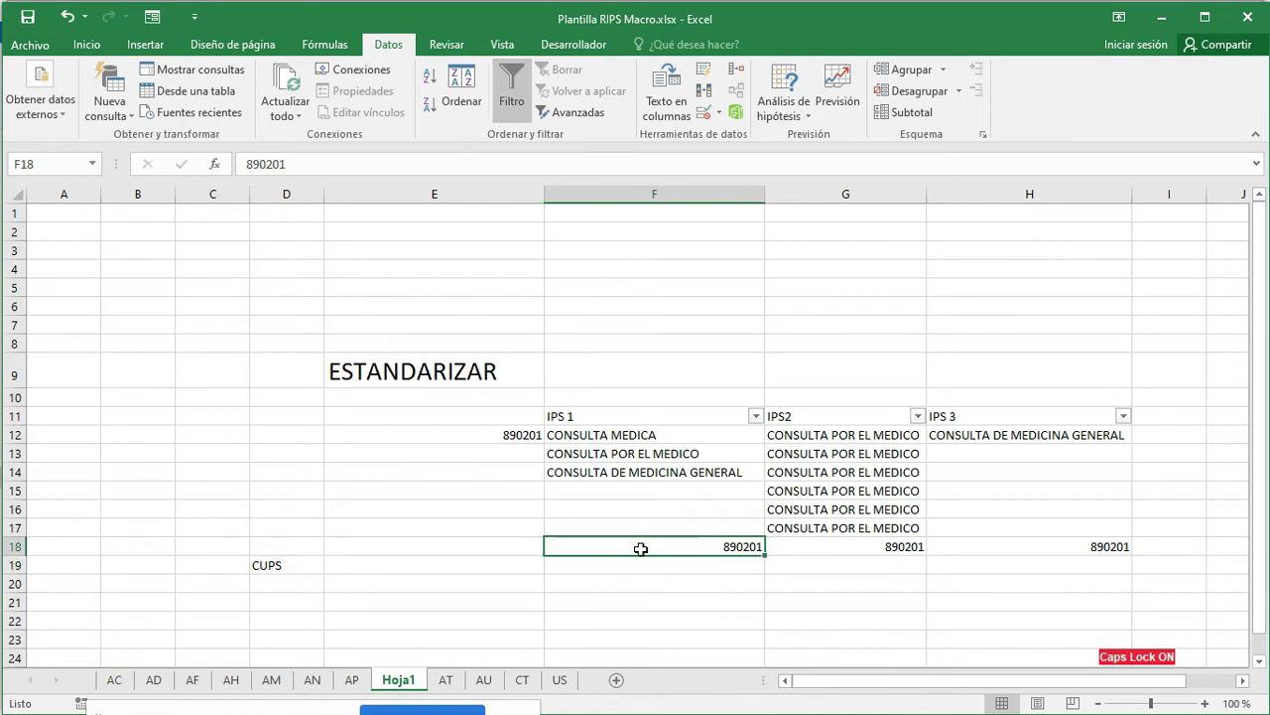
left_click_drag(640, 549, 1000, 548)
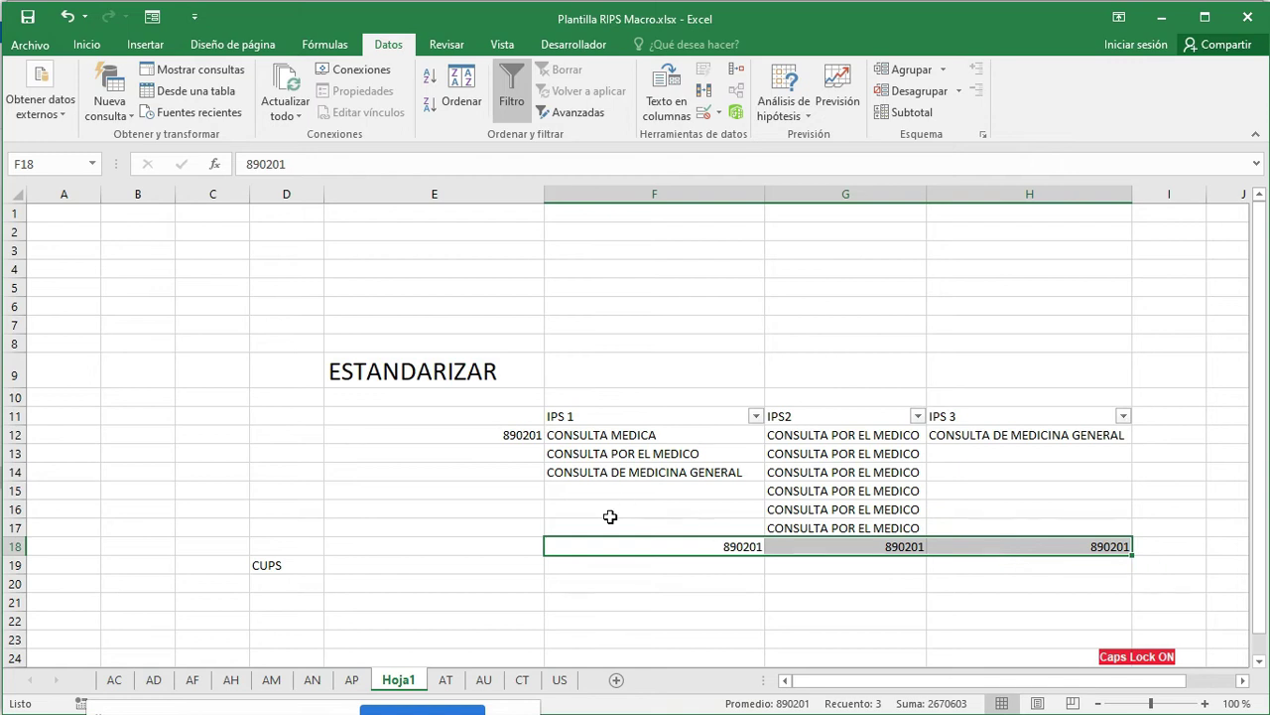
Switch to the RIPS folder in File Explorer and look through its files
key("alt+Tab")
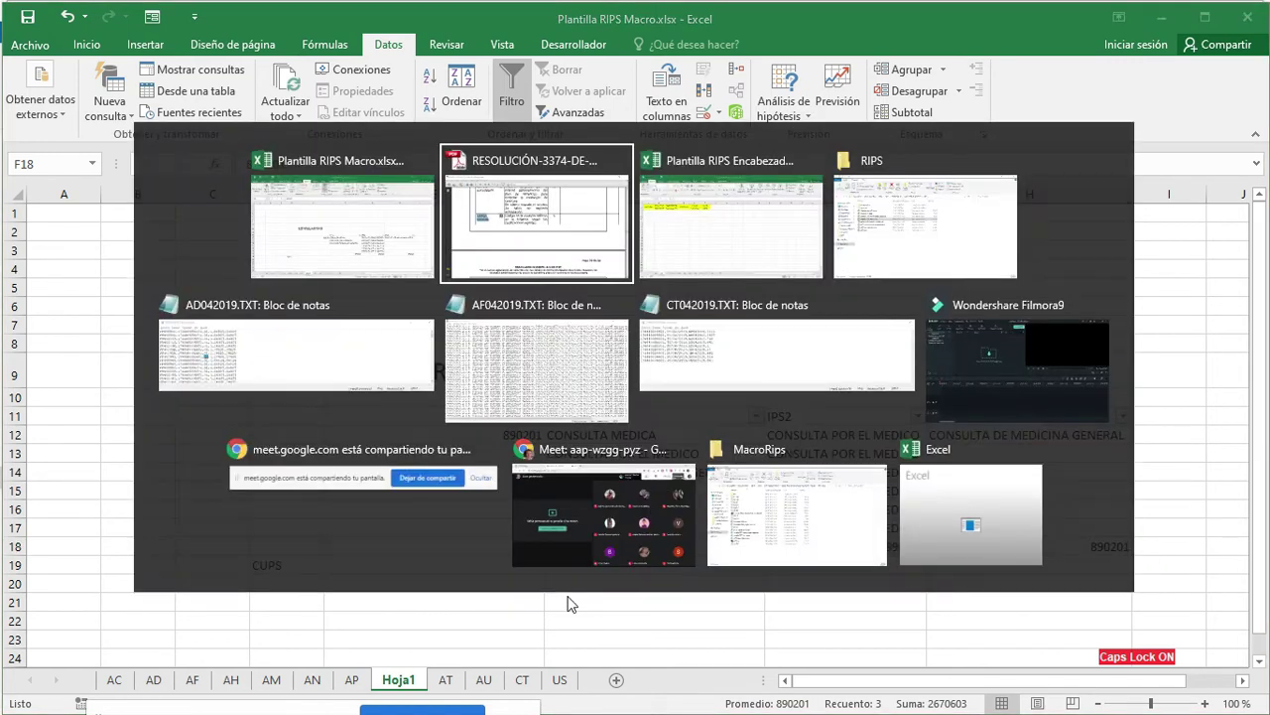
key("Tab")
key("Tab")
left_click(362, 500)
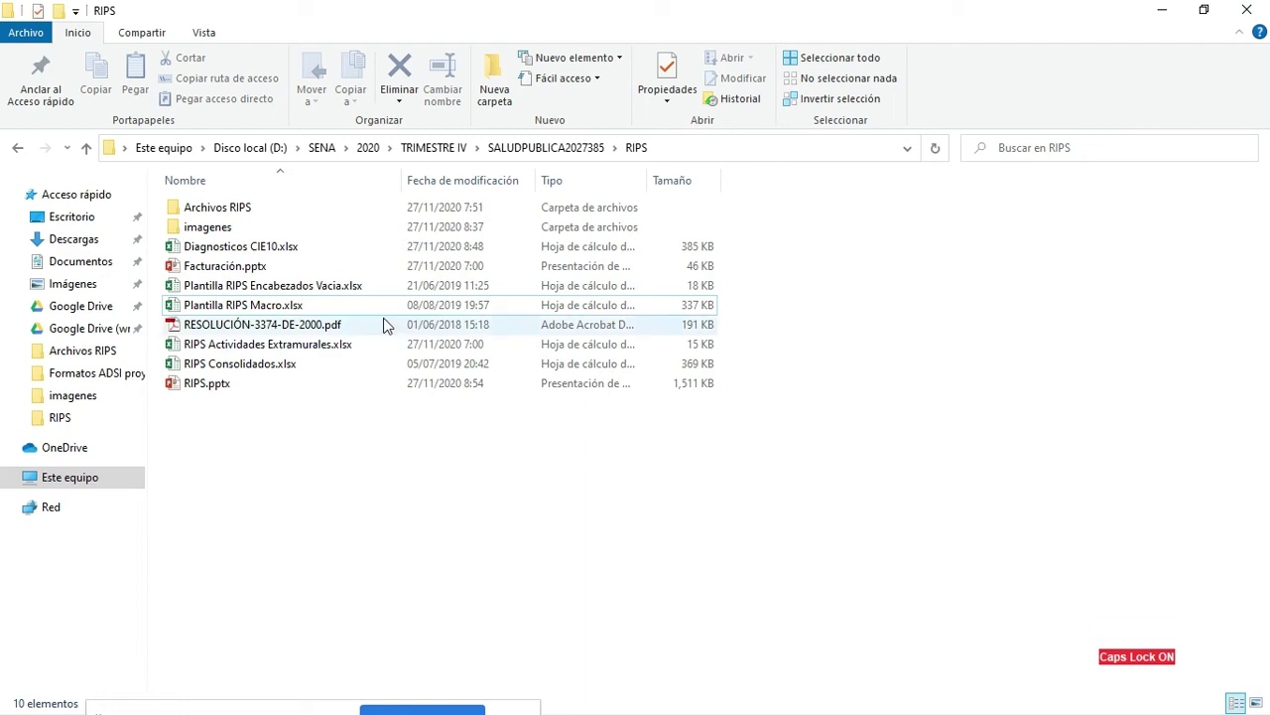
Switch to the Chrome window showing the Google Meet session
key("alt+Tab")
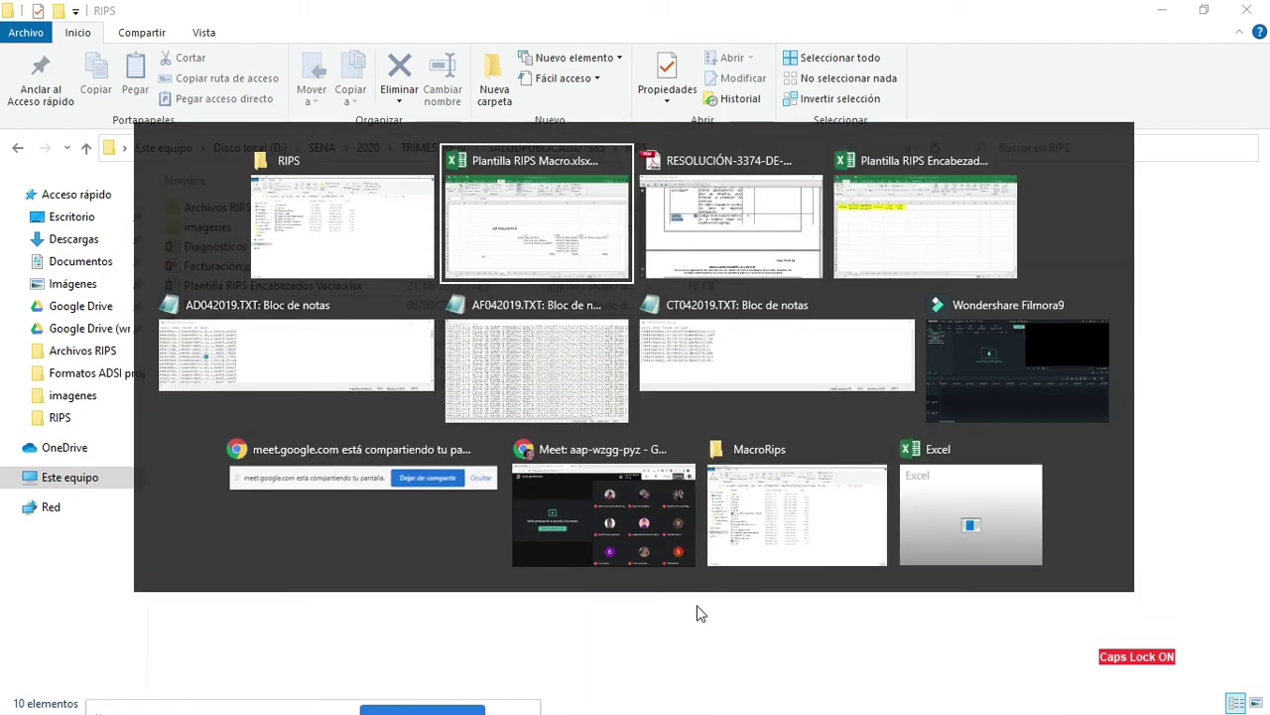
key("alt+Tab")
key("alt+Tab")
key("alt+Tab")
key("alt+Tab")
key("alt+Tab")
key("alt+Tab")
key("alt+Tab")
key("alt+Tab")
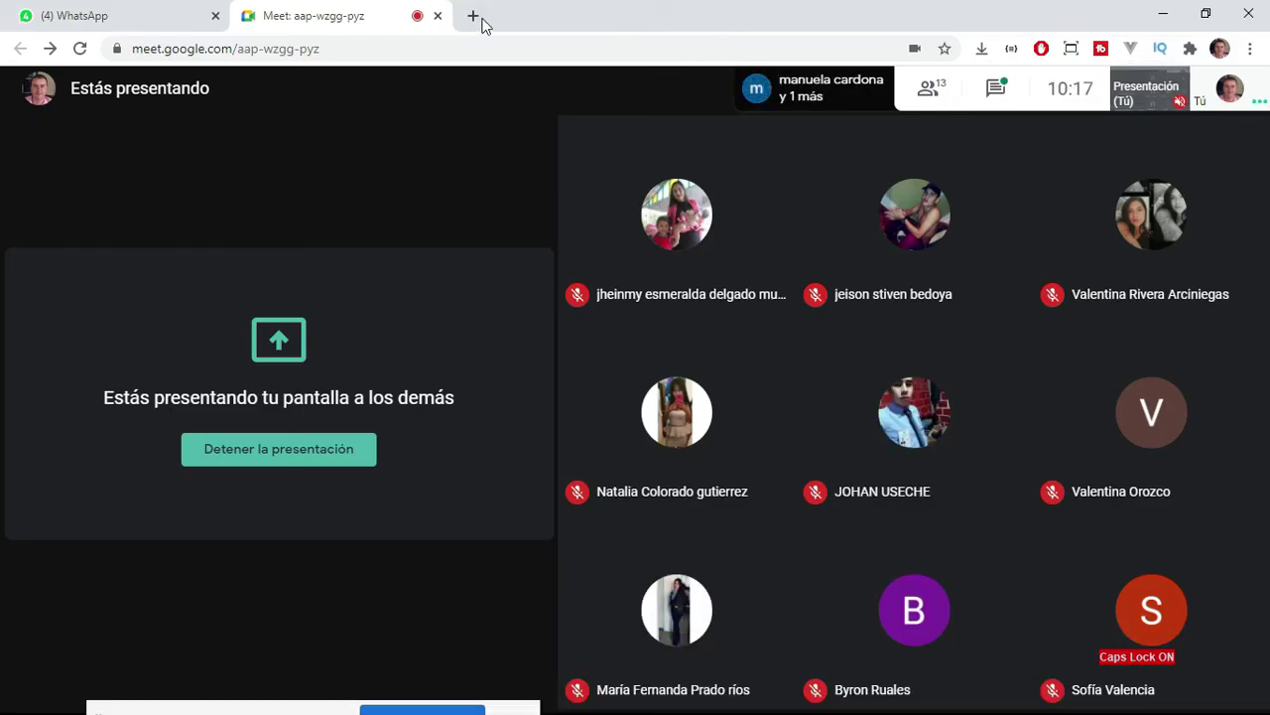
Search Google for cups 2020 in a new tab and try to open the CONSULTORSALUD result on Resolución 3495 de 2019
left_click(476, 17)
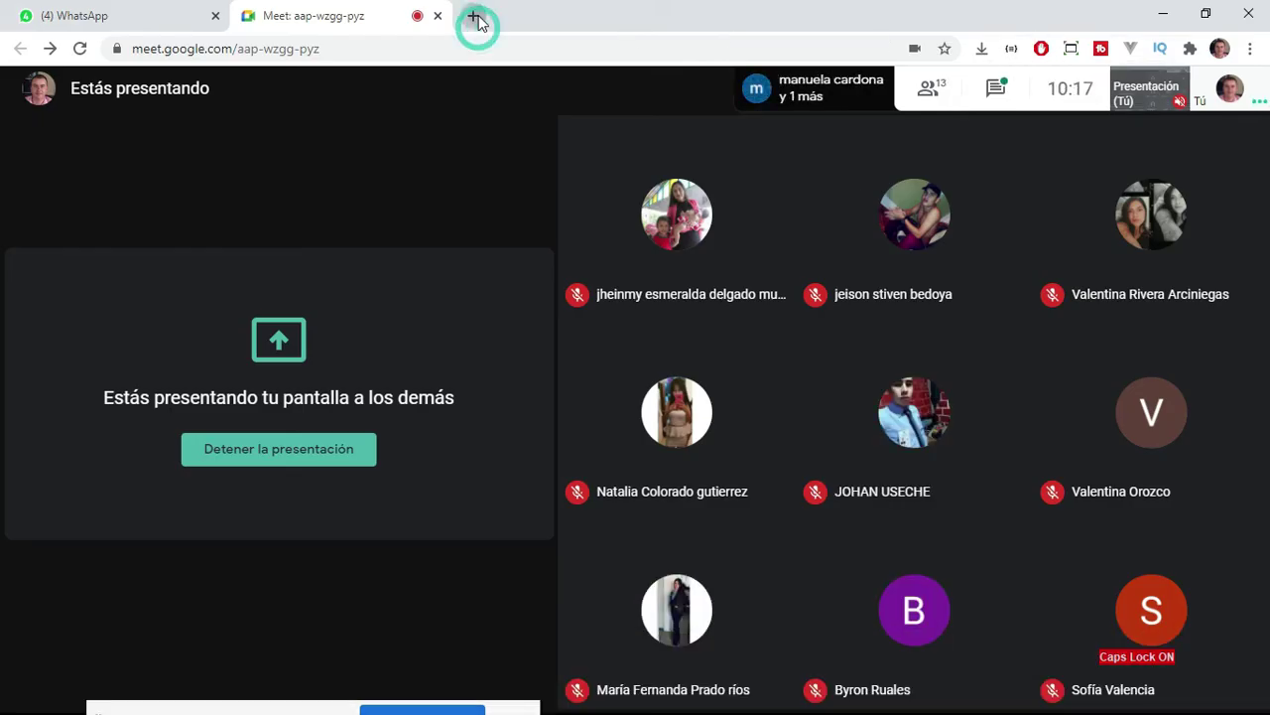
type("CUPA")
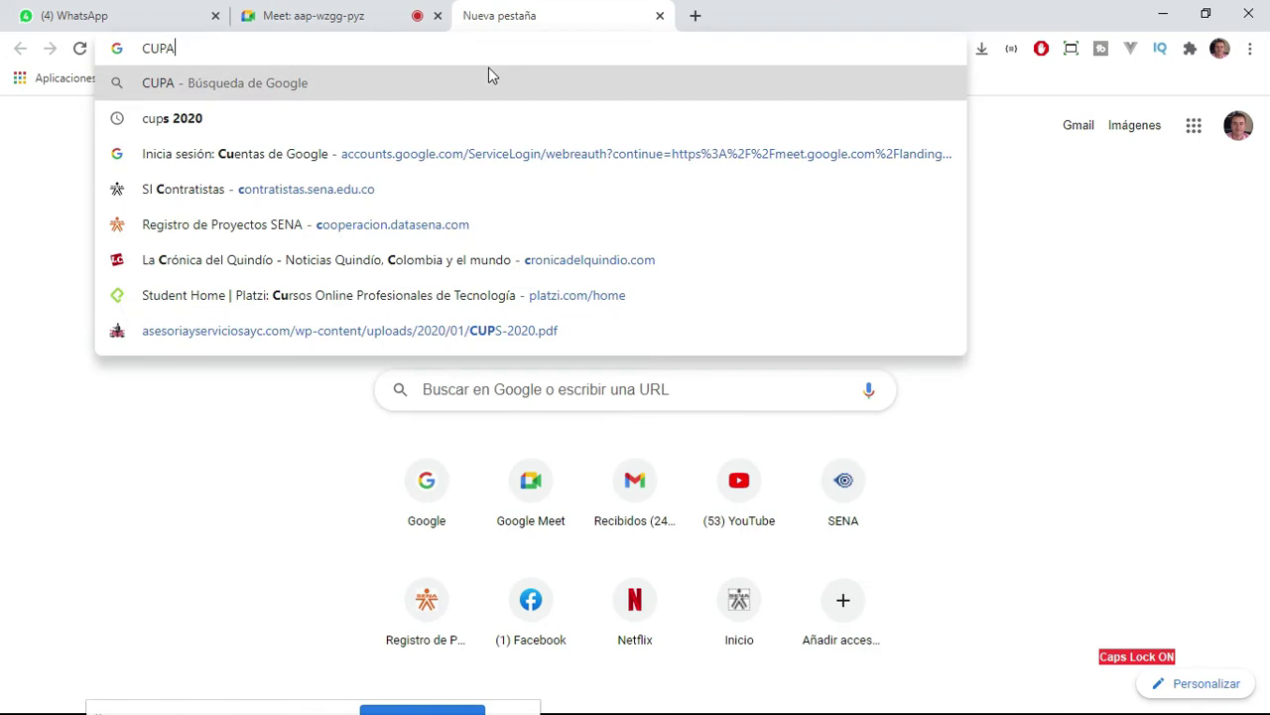
key("BackSpace")
type("S")
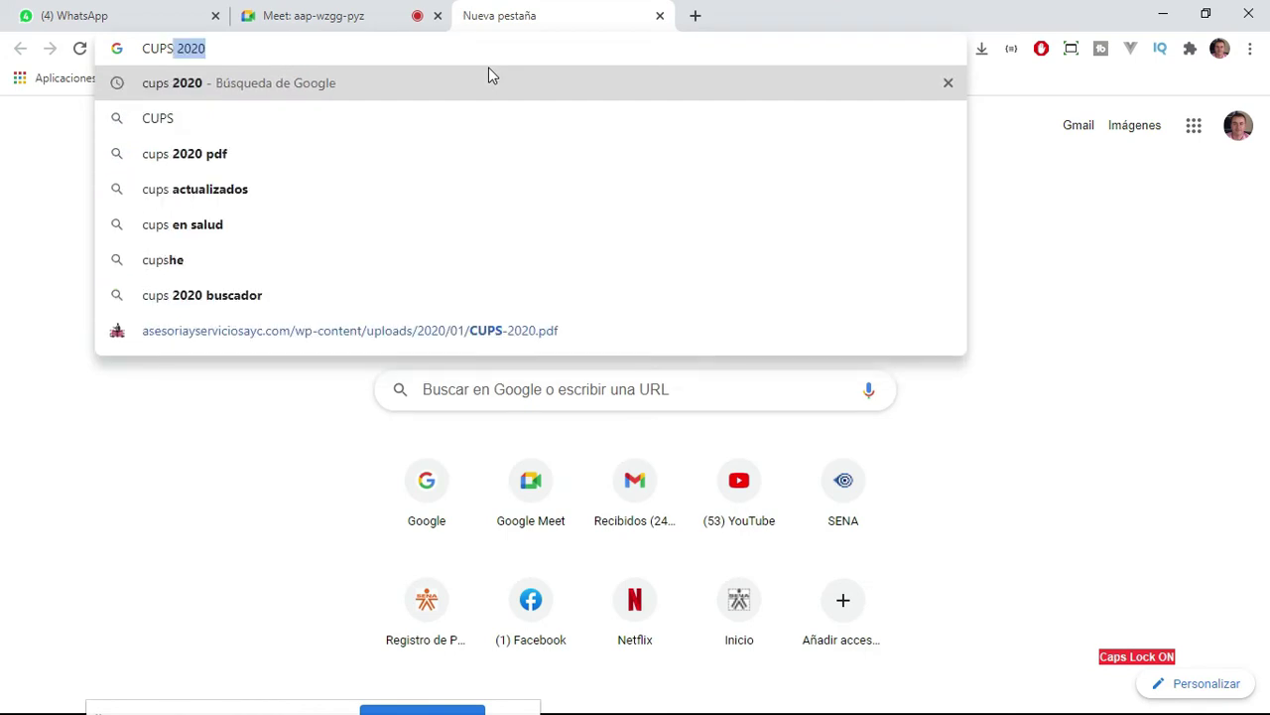
key("Return")
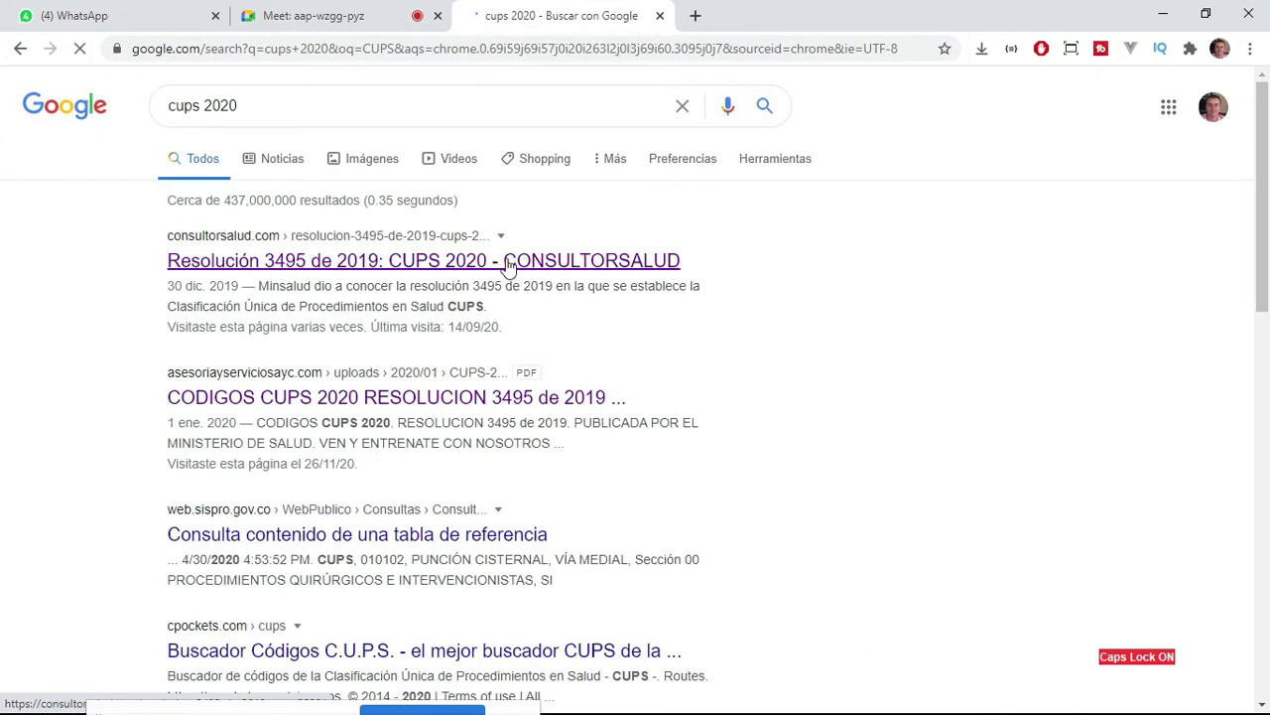
left_click(355, 266)
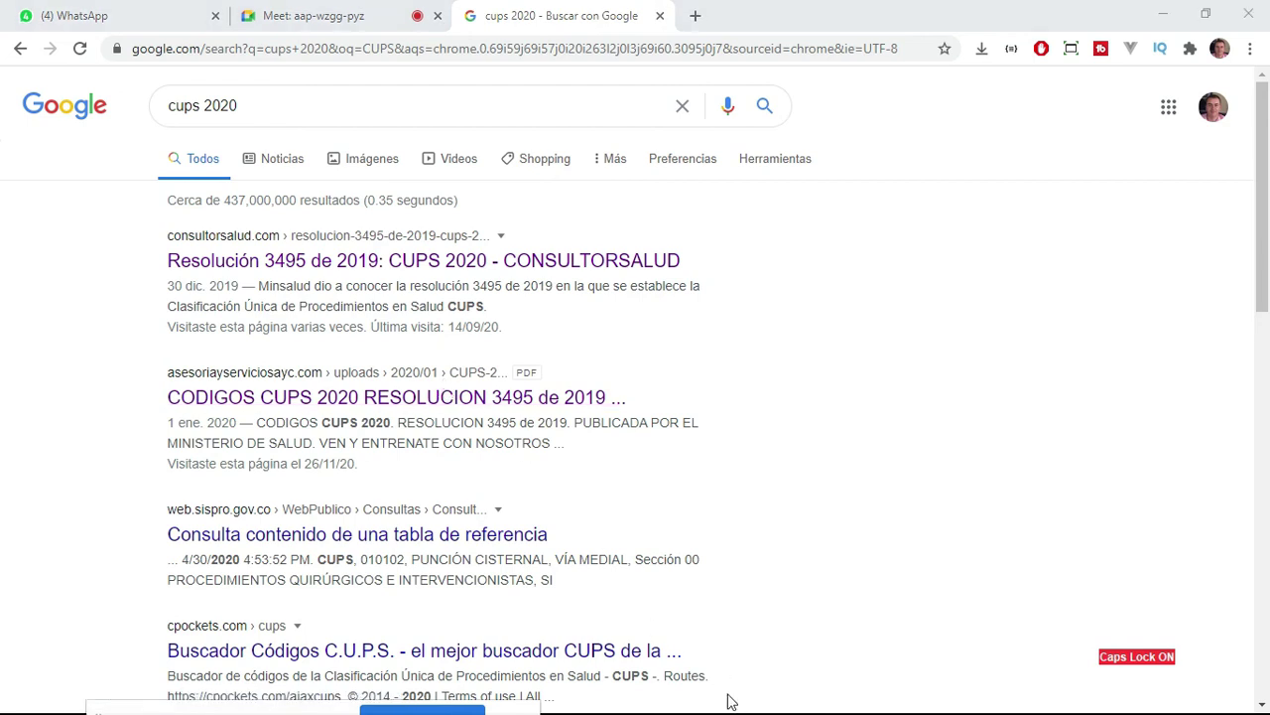
Switch to File Explorer, open resolucion-3495-2019.zip from the Descargas folder in WinRAR and dismiss the licence purchase notice
key("super")
mouse_move(532, 705)
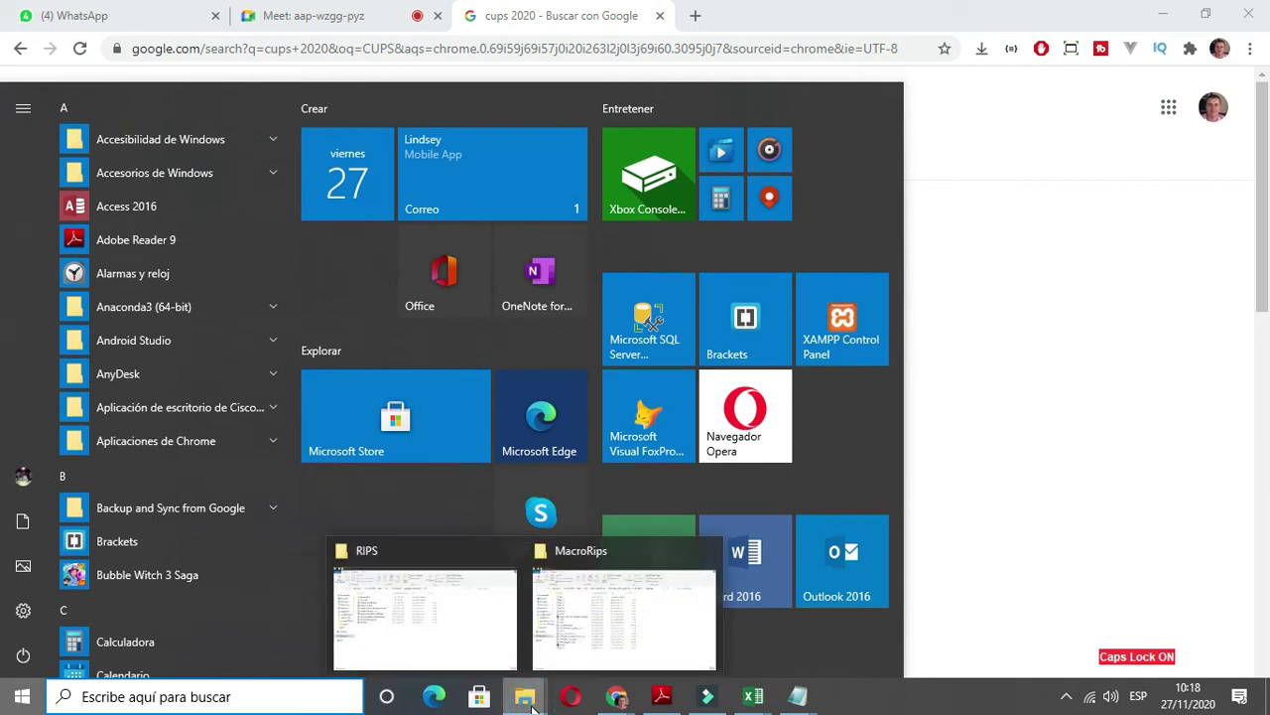
left_click(466, 640)
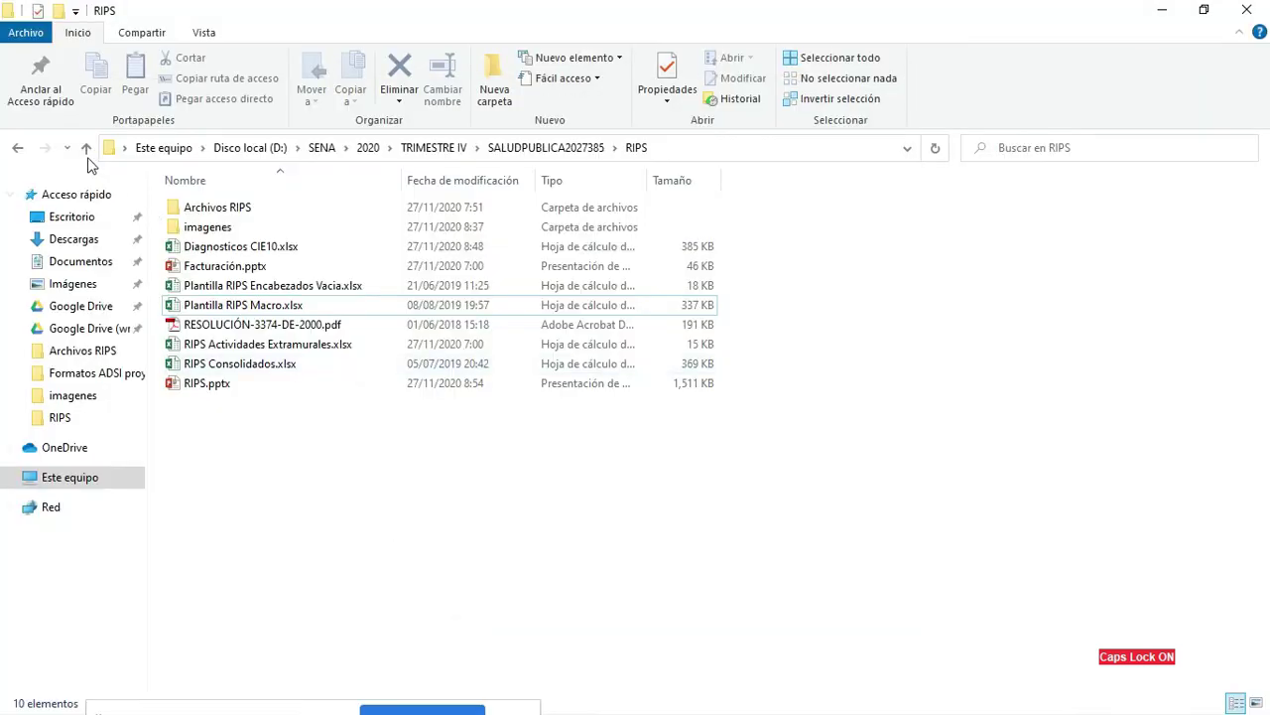
left_click(70, 239)
left_click(238, 234)
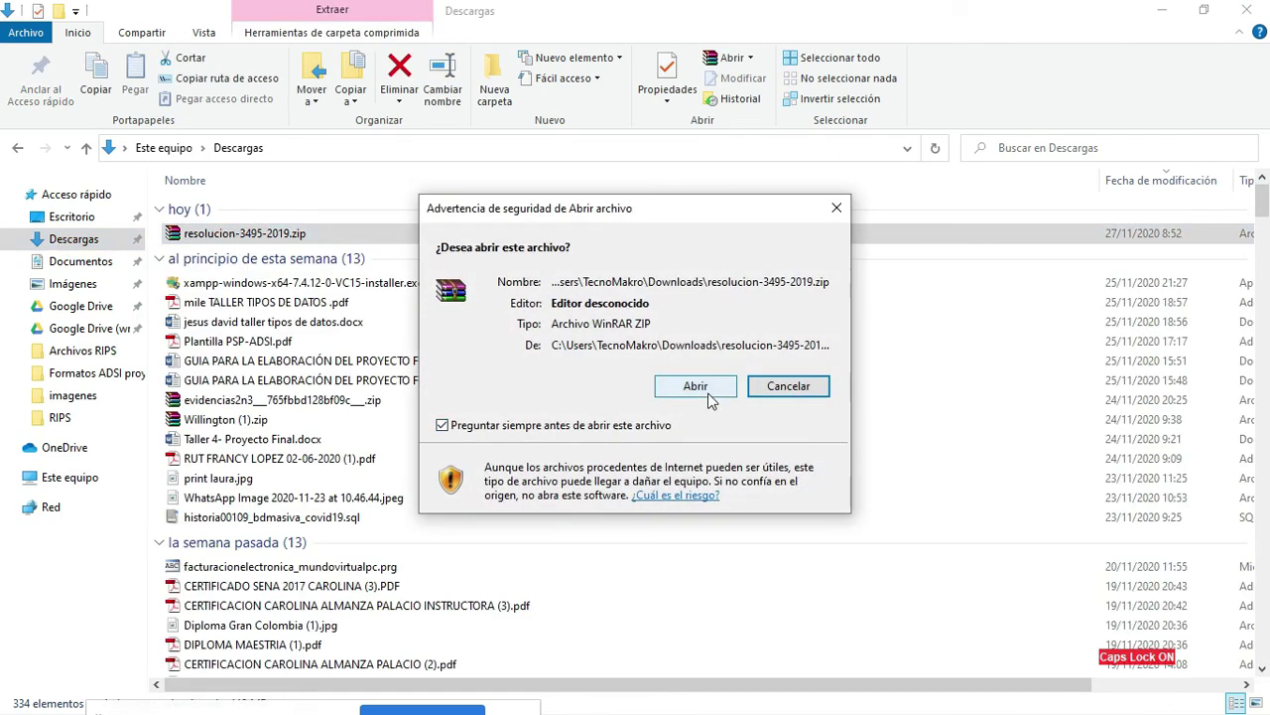
left_click(695, 462)
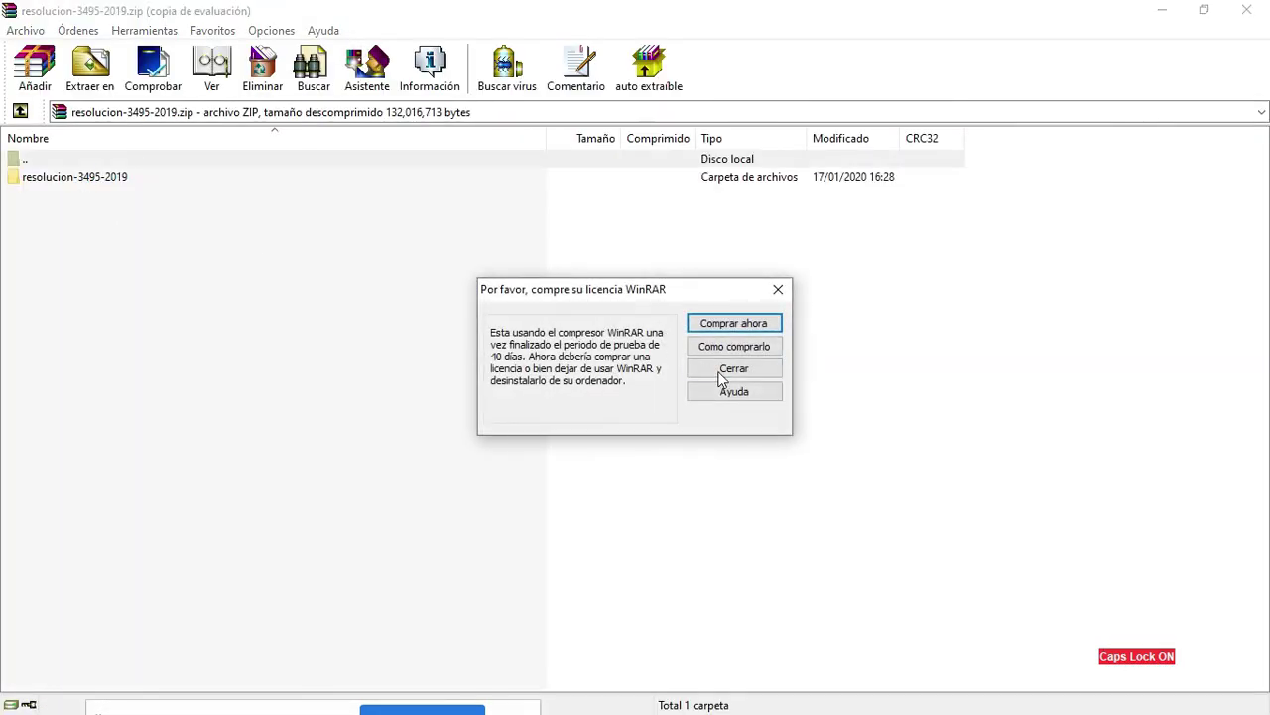
left_click(720, 373)
Open resolucion_3495_2019.pdf from the archive's resolucion-3495-2019 folder
double_click(72, 187)
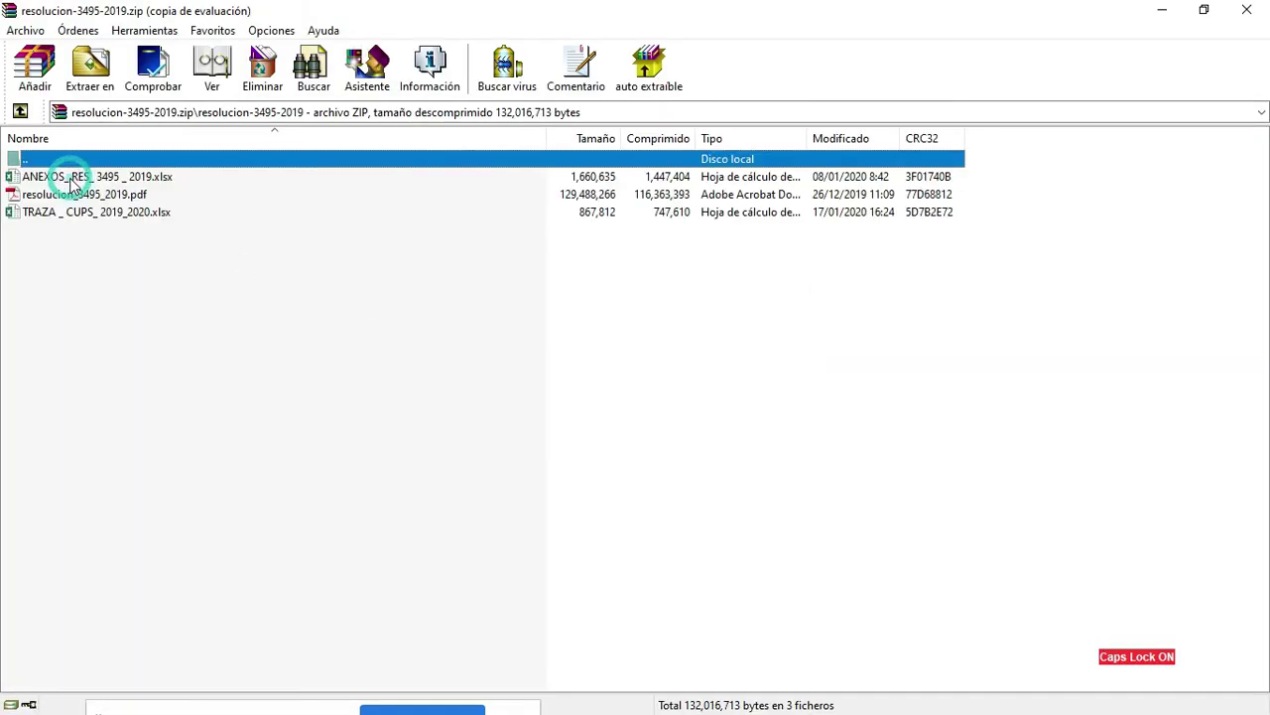
left_click(112, 198)
double_click(112, 198)
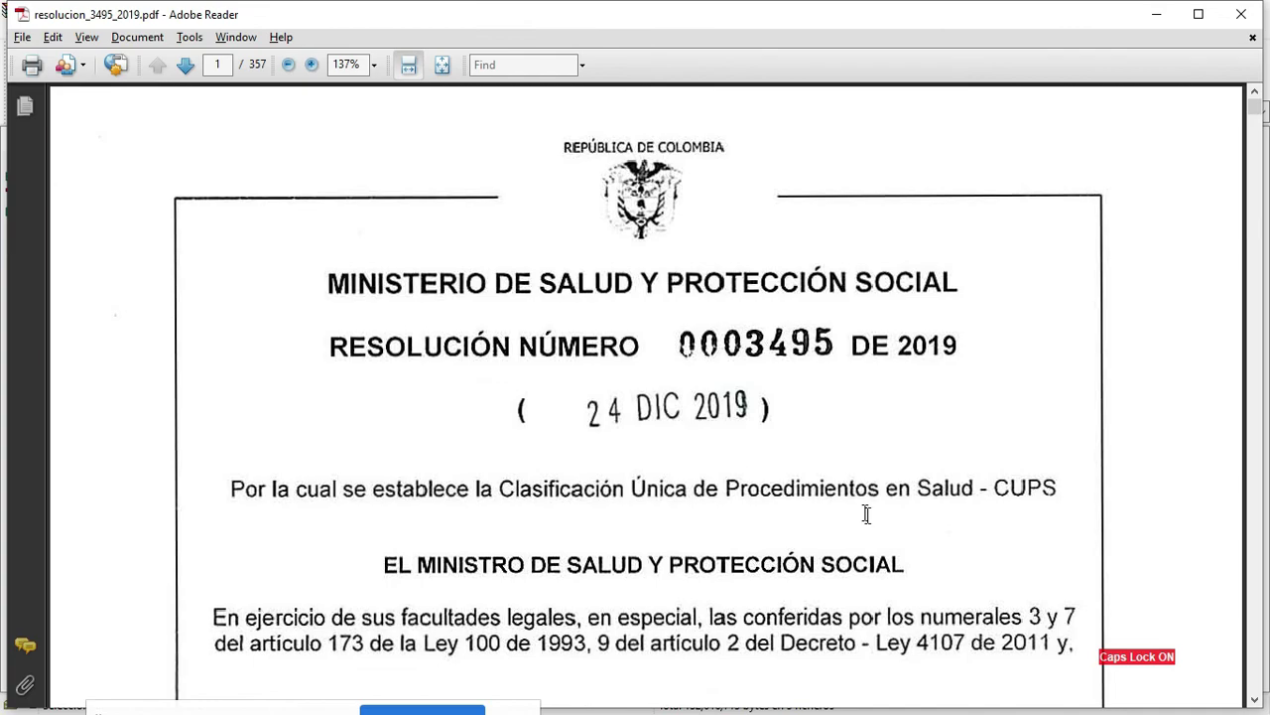
Look through the opening text of Resolución 3495 de 2019 and its CUPS code table on page 28
scroll(864, 512, "down", 10)
scroll(857, 515, "down", 4)
scroll(843, 496, "up", 7)
scroll(826, 407, "down", 2)
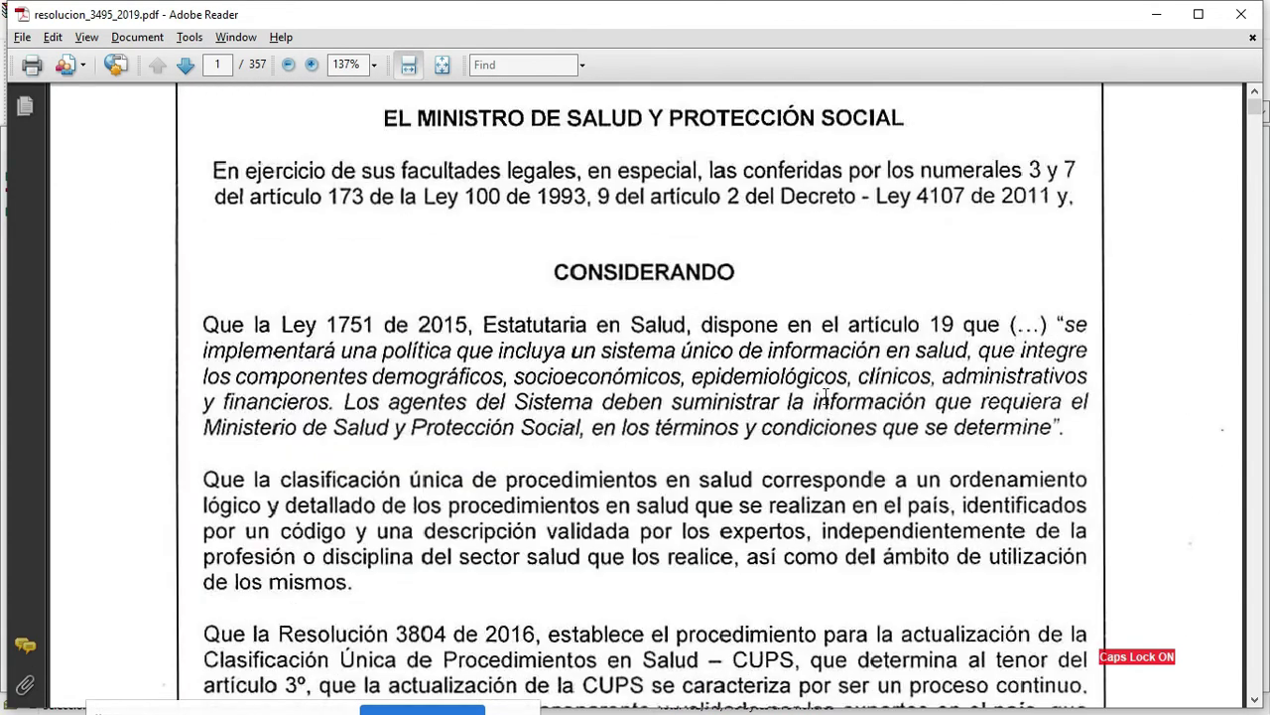
scroll(826, 400, "down", 1)
left_click_drag(1254, 109, 1253, 149)
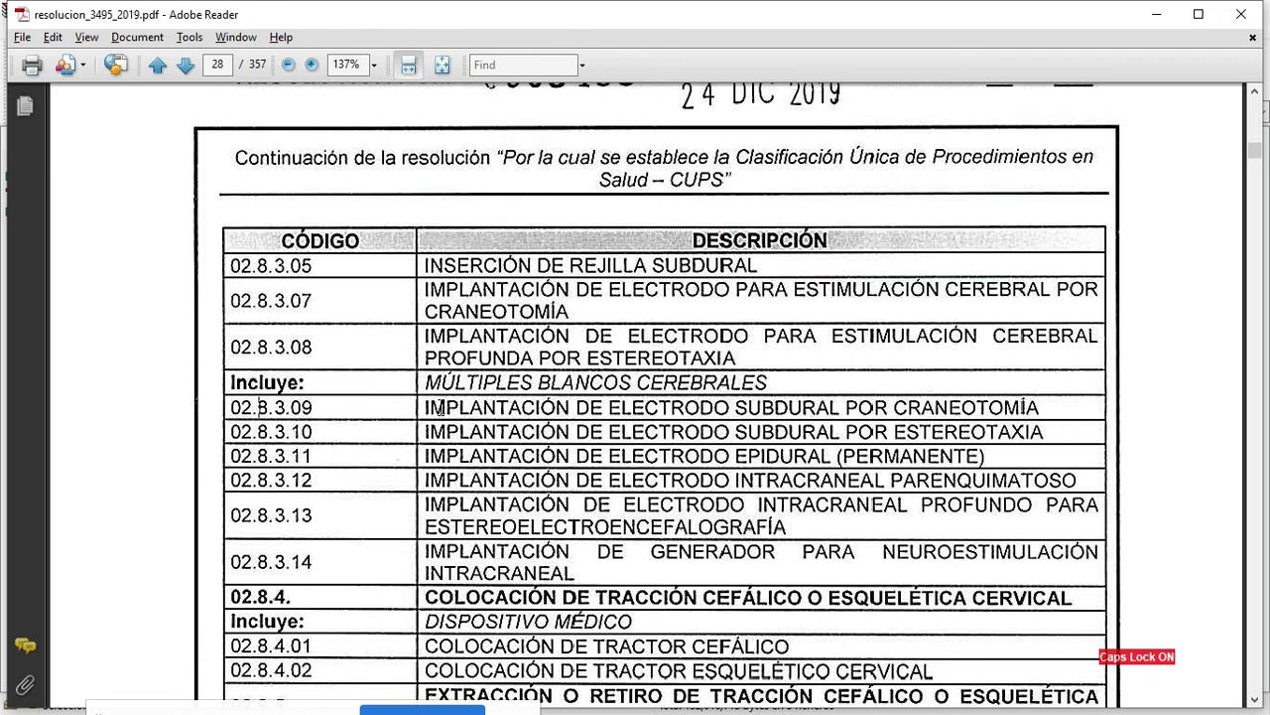
Search the PDF for 89.0.2.01 and browse the first-time consultation codes on pages 263 and 262 for its entry
left_click(506, 61)
key("Return")
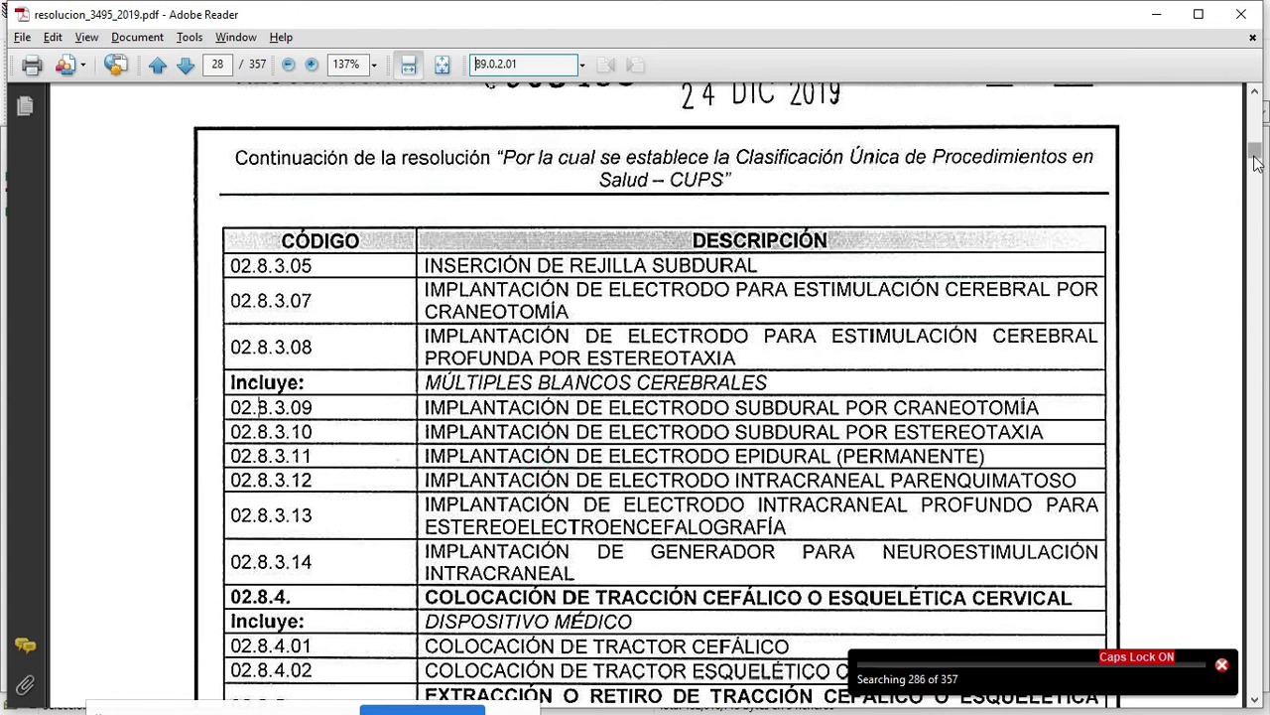
left_click_drag(1257, 162, 1264, 544)
scroll(619, 334, "up", 5)
scroll(650, 331, "up", 15)
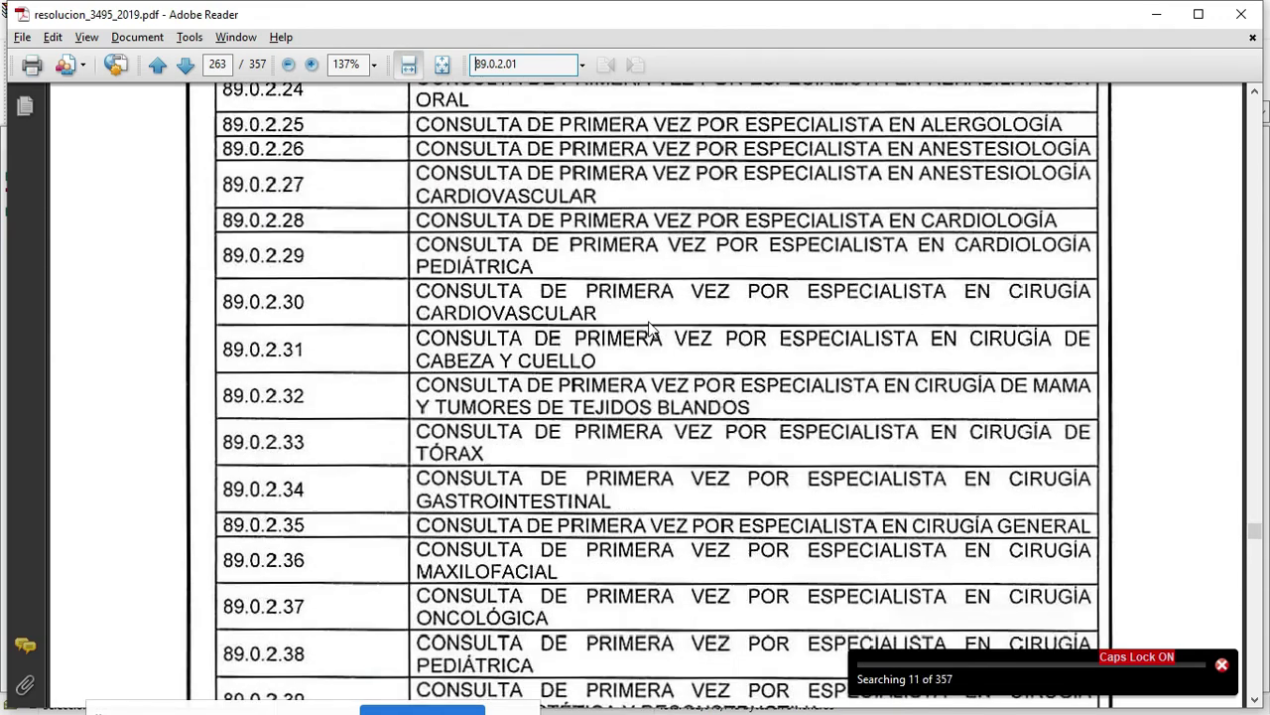
scroll(652, 331, "up", 15)
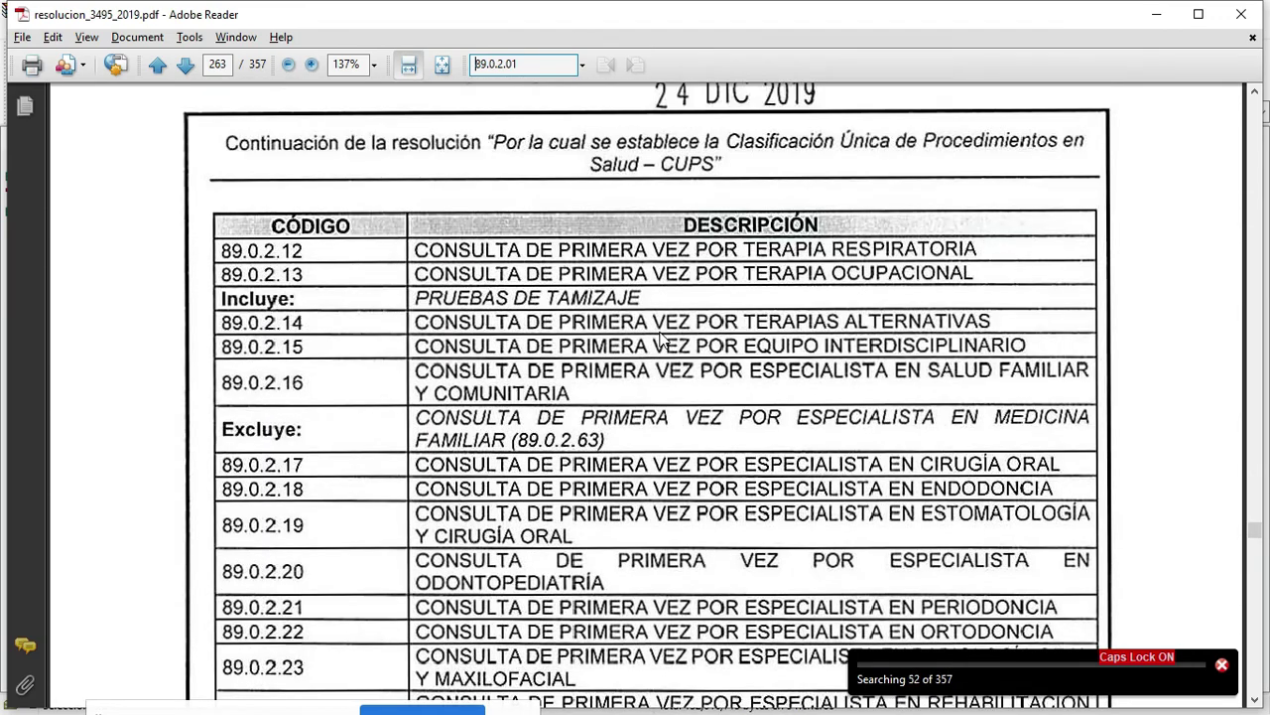
scroll(662, 349, "up", 8)
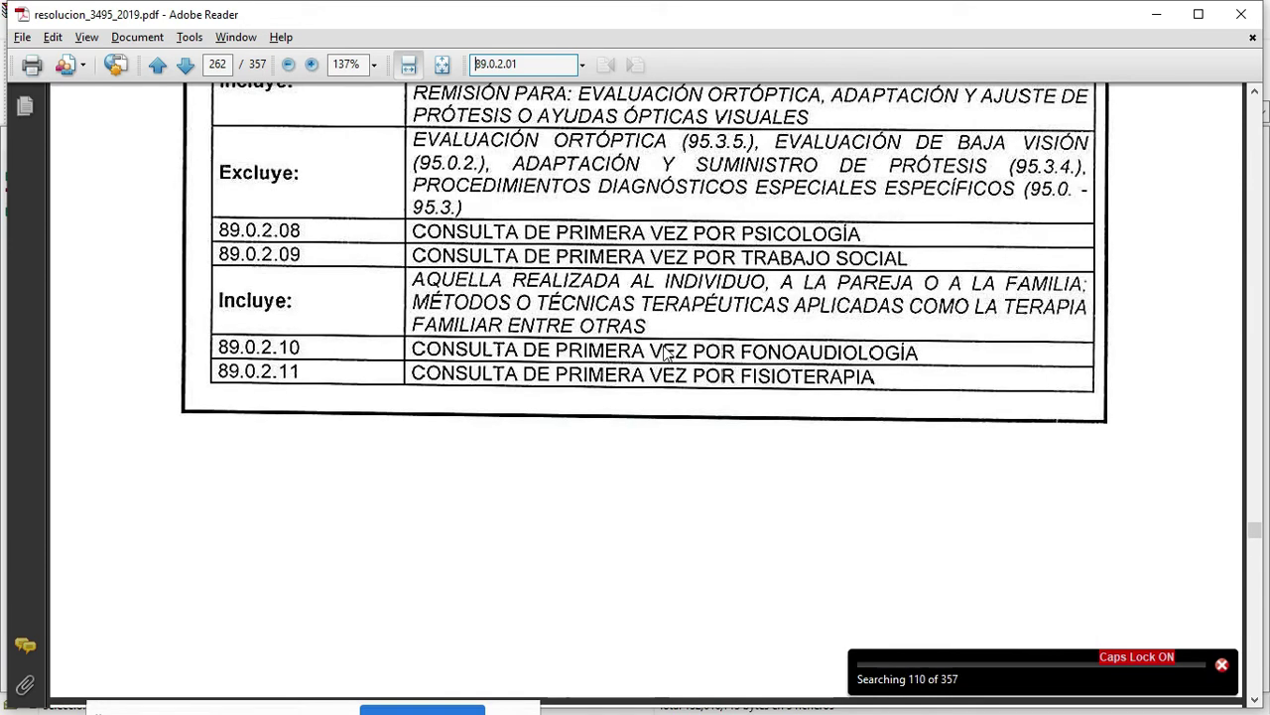
scroll(667, 349, "up", 8)
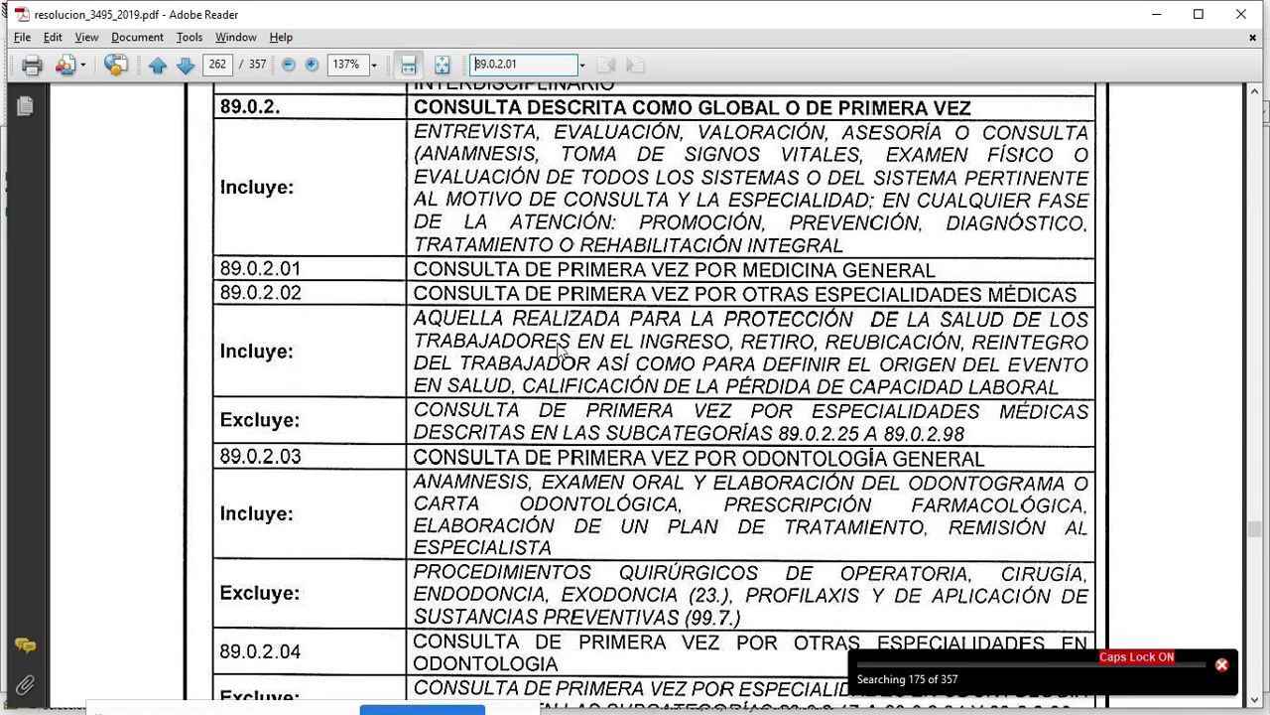
left_click(944, 265)
left_click(306, 279)
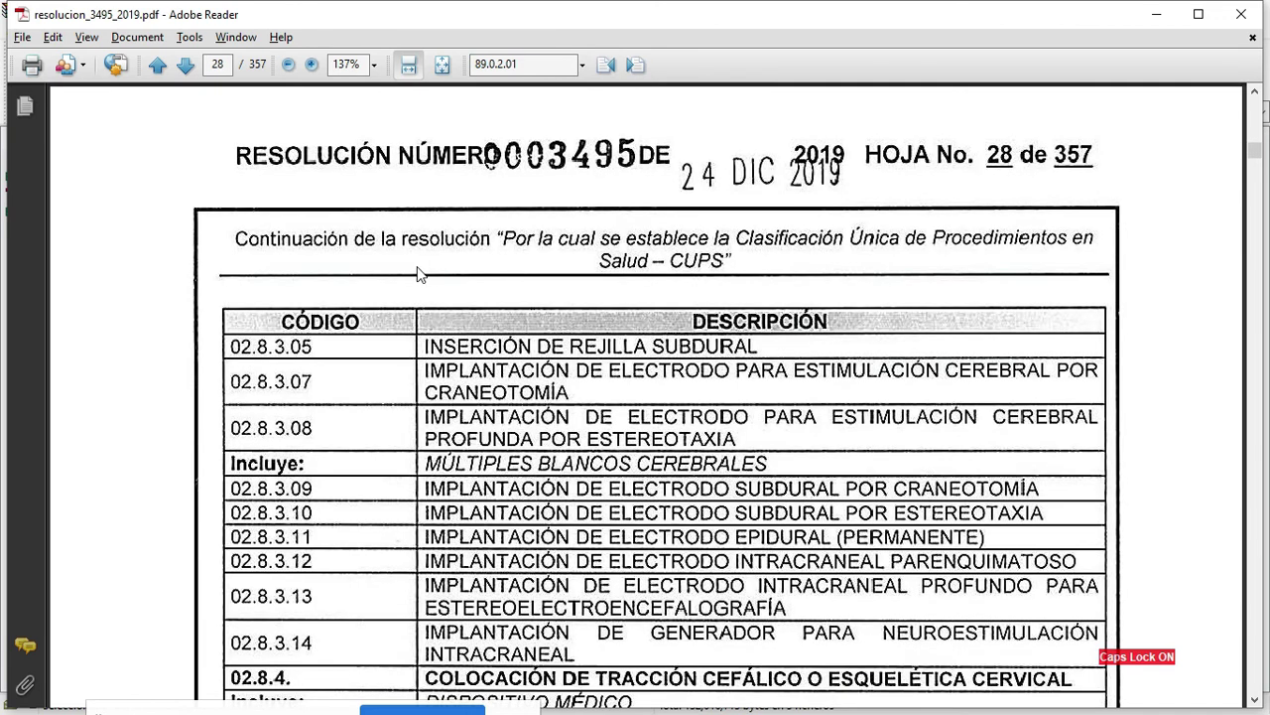
left_click(845, 401)
left_click_drag(1255, 151, 1256, 389)
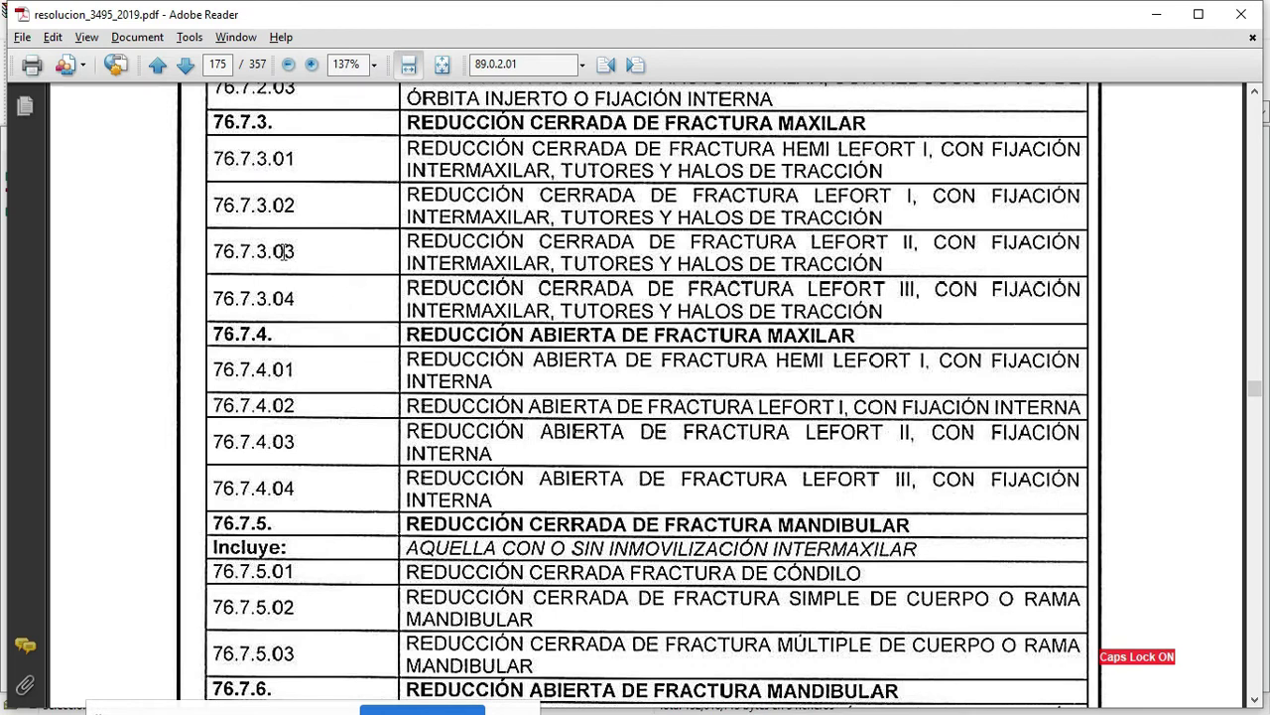
Switch to RESOLUCIÓN-3374-DE-2000.pdf and review the Código de consulta entry at the end of page 21
key("alt+Tab")
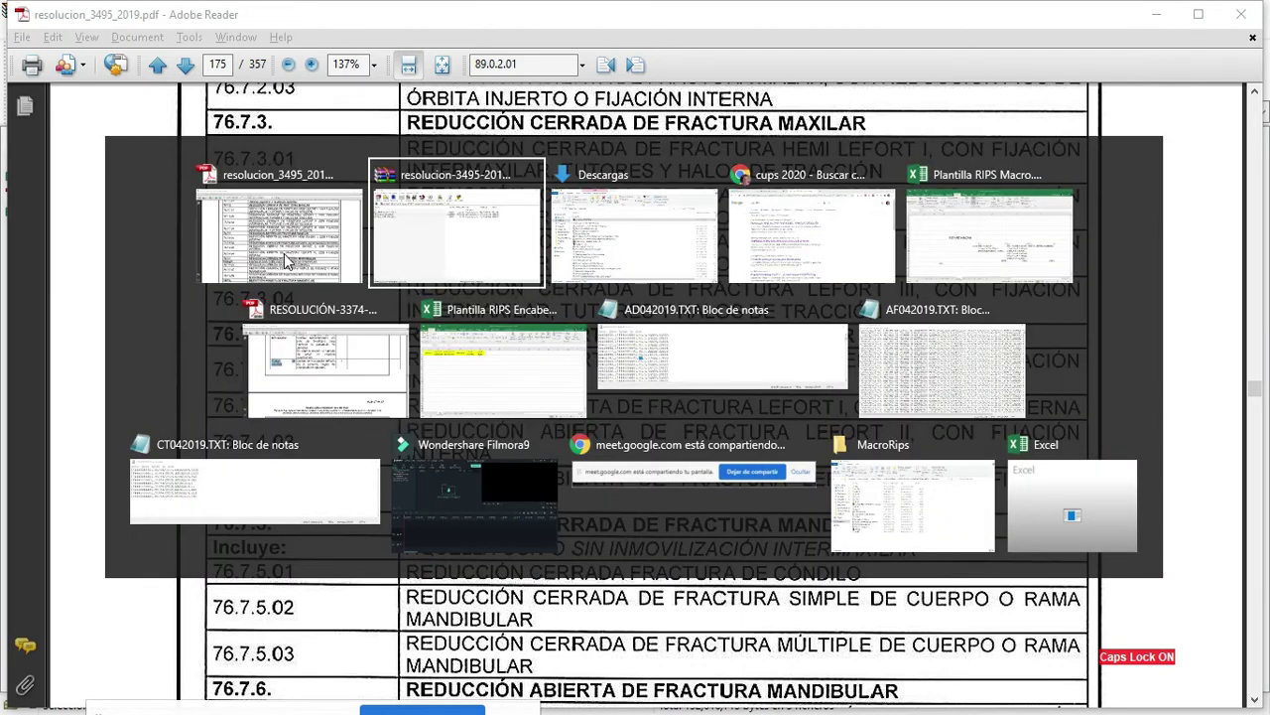
key("alt+Tab")
key("alt+Tab")
key("alt+Tab")
key("alt+Tab")
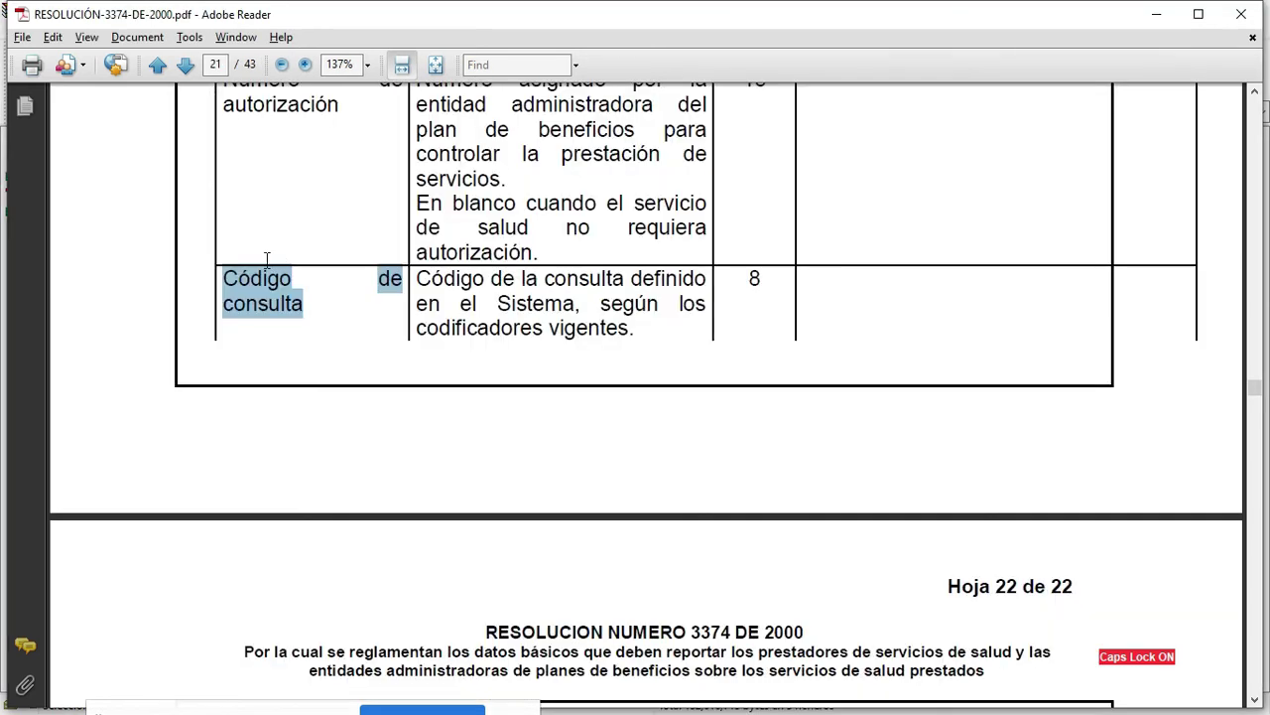
left_click(285, 316)
scroll(333, 318, "up", 1)
scroll(336, 324, "down", 1)
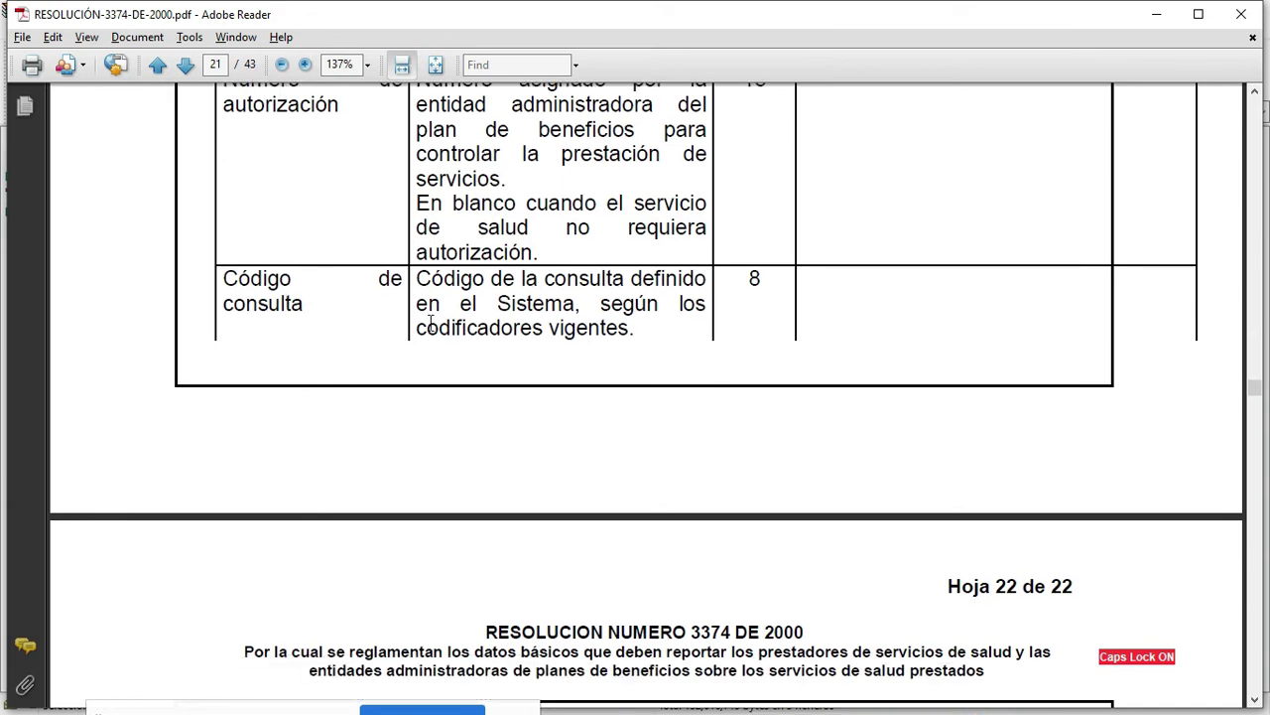
scroll(431, 333, "down", 6)
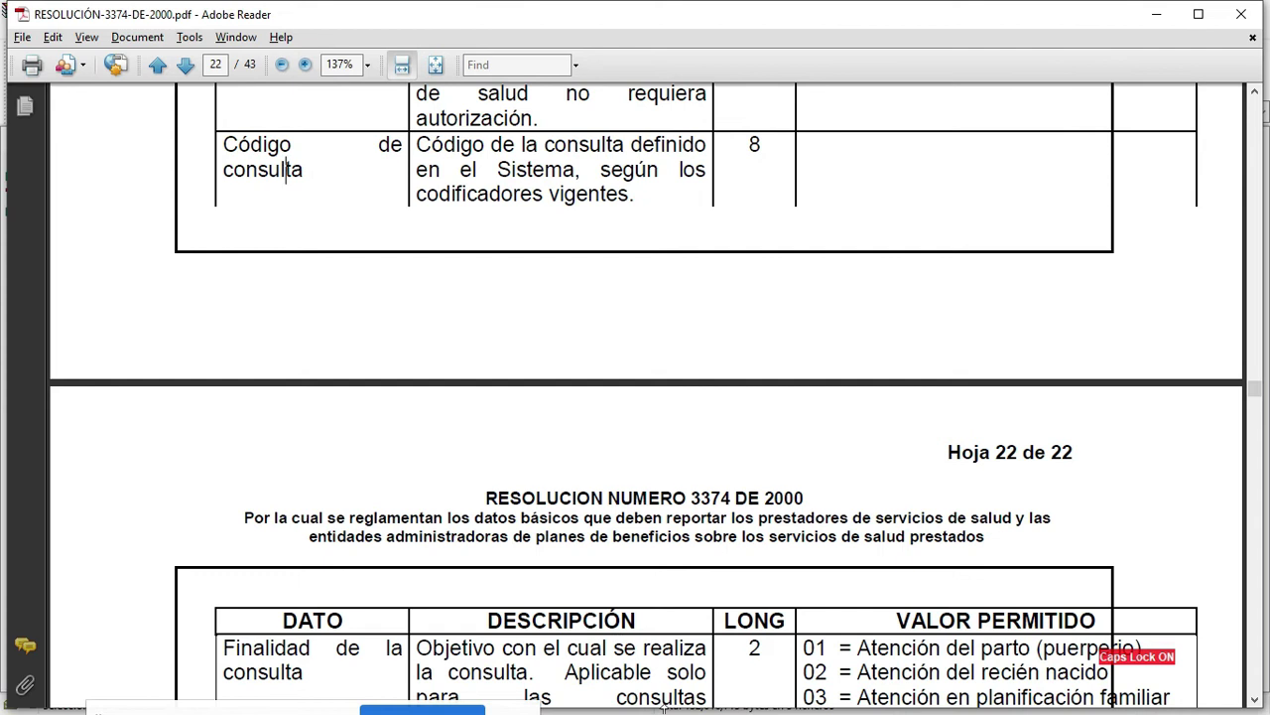
Switch to Plantilla RIPS Macro.xlsx and fit the CUPS column on the AC sheet to its contents
key("alt+Tab")
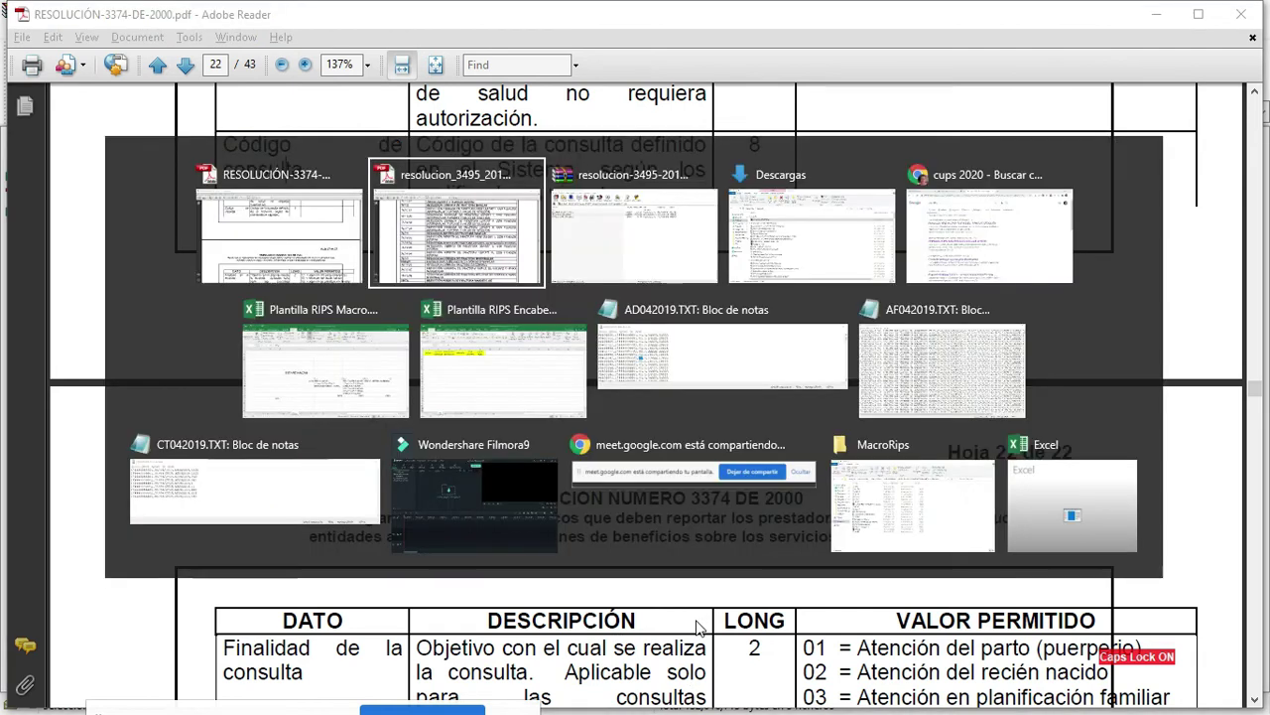
key("alt+Tab")
key("alt+Tab")
key("alt+Tab")
key("alt+Tab")
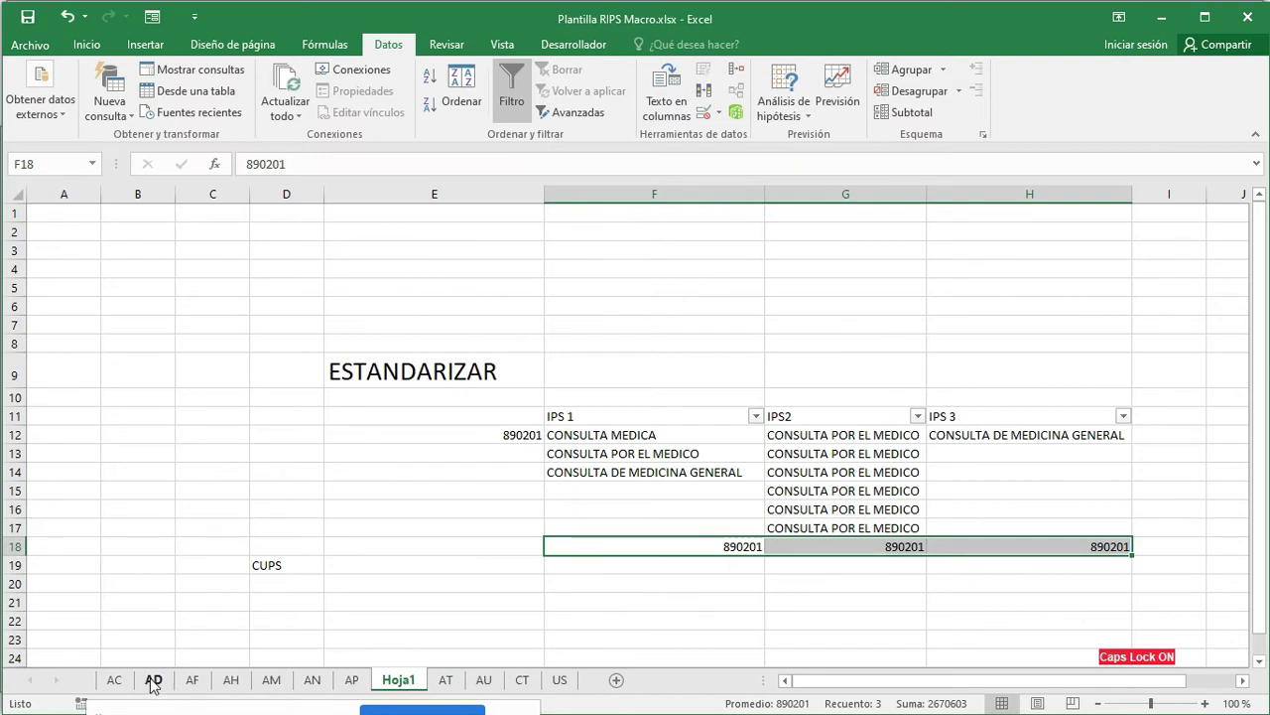
left_click(115, 681)
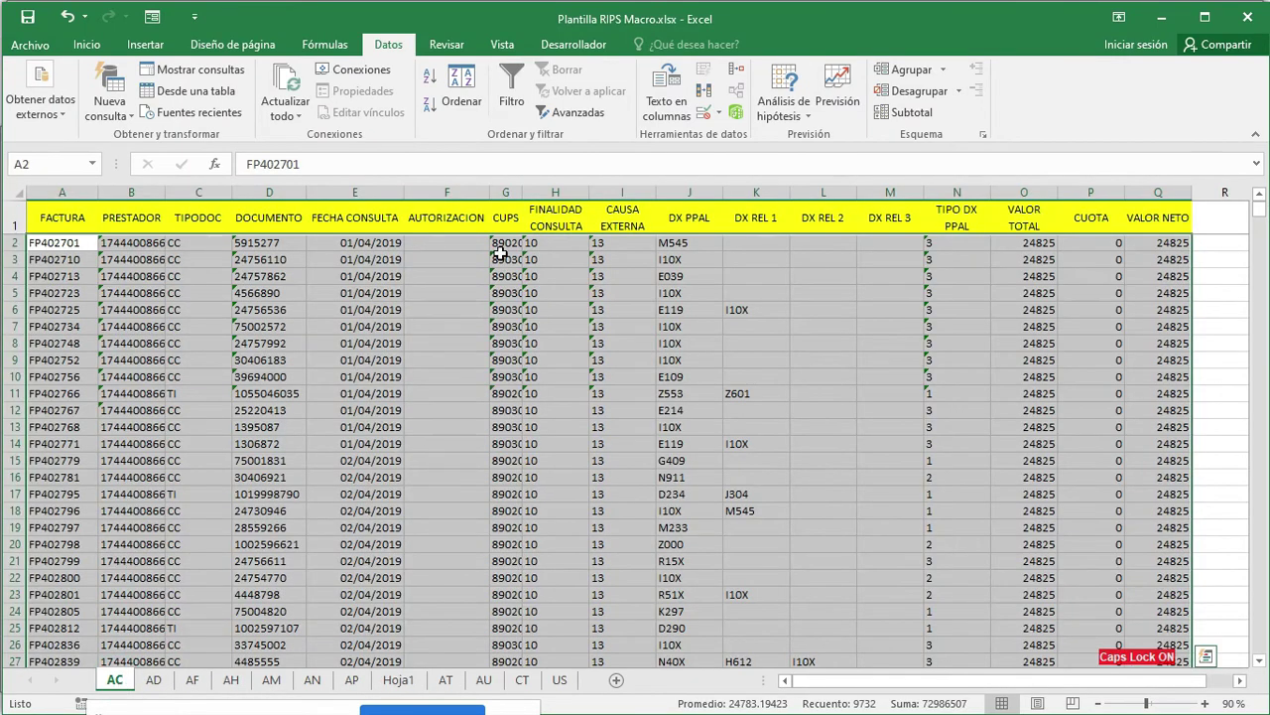
left_click(504, 242)
double_click(522, 192)
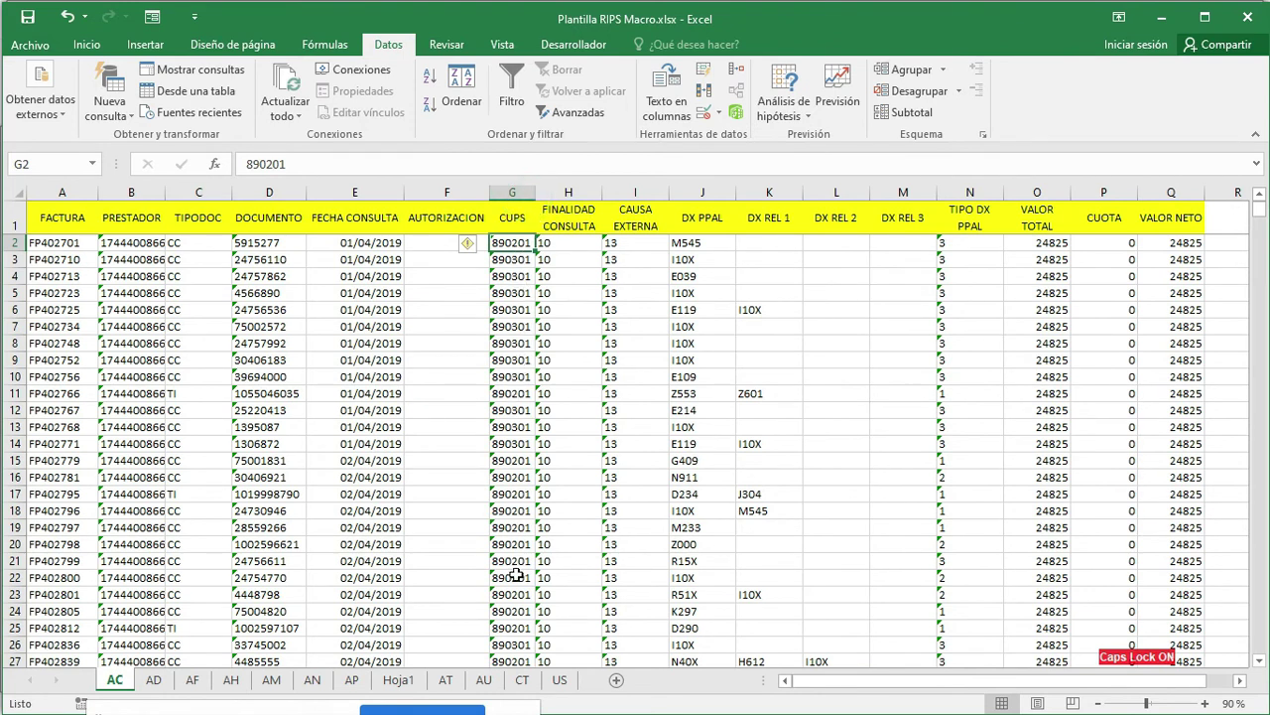
Enlarge the AC sheet to 130% and compare the CUPS codes in G2 and G3
left_click(1204, 703)
left_click(1204, 702)
left_click(1203, 702)
left_click(1204, 702)
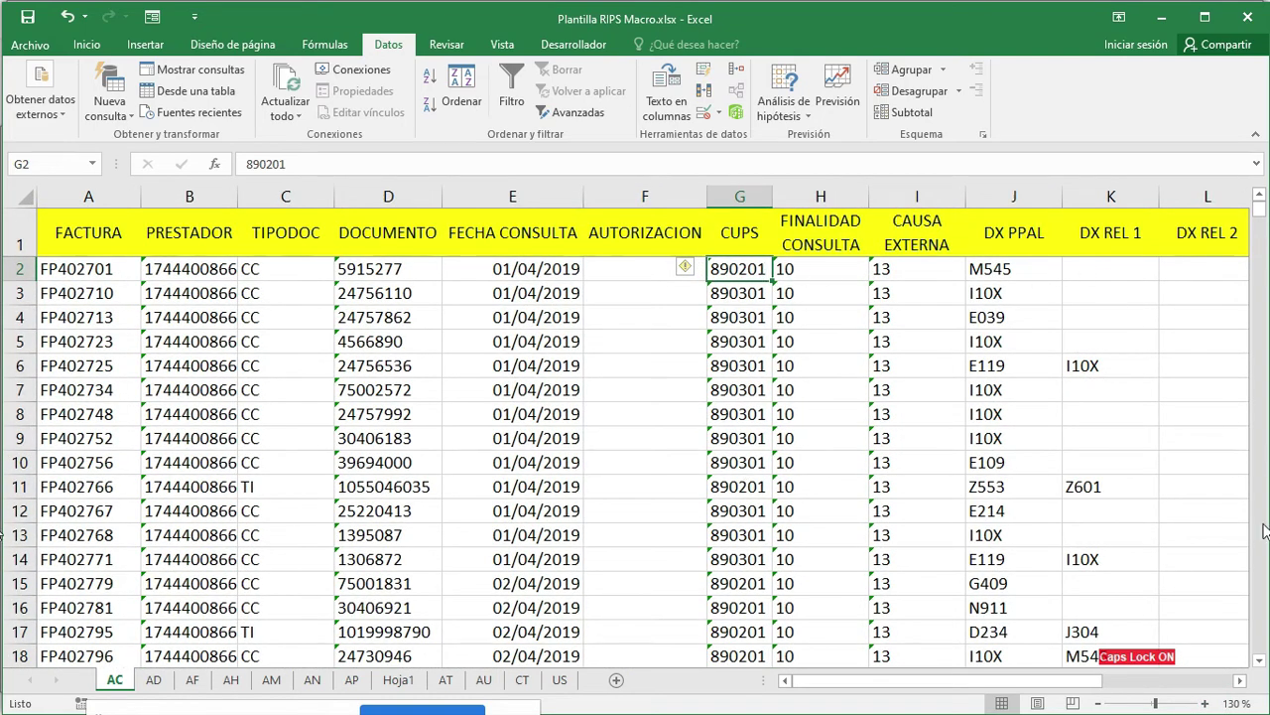
left_click(1239, 681)
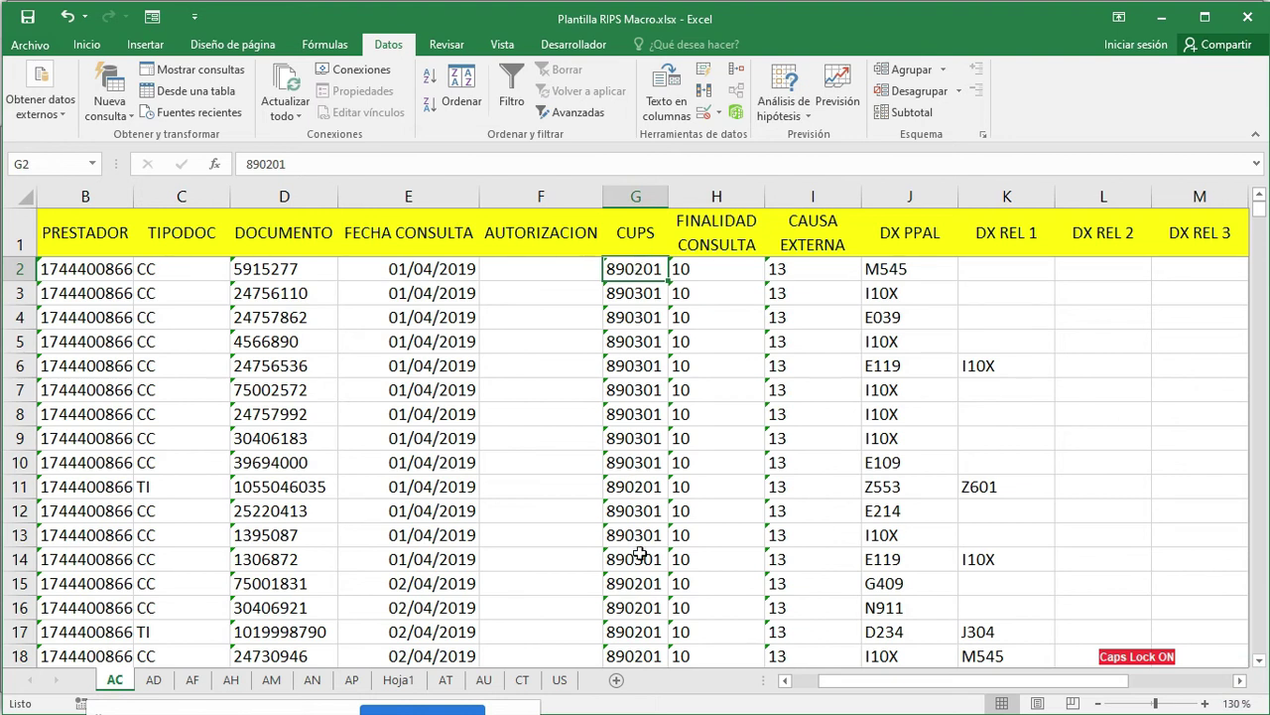
mouse_move(642, 265)
left_click(641, 297)
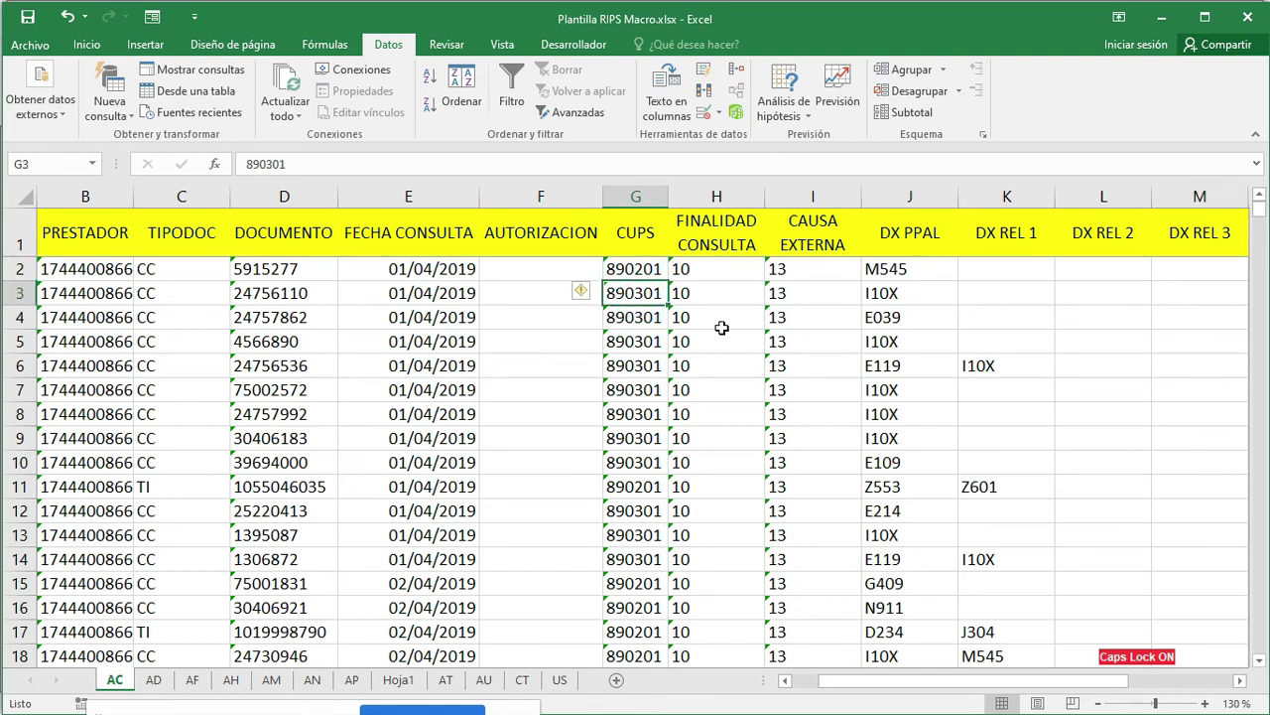
Look further down the AC sheet's CUPS column for other consultation codes and select G39
left_click(1255, 631)
left_click(1255, 631)
left_click(1256, 631)
scroll(677, 344, "up", 13)
scroll(678, 330, "up", 4)
scroll(698, 490, "down", 9)
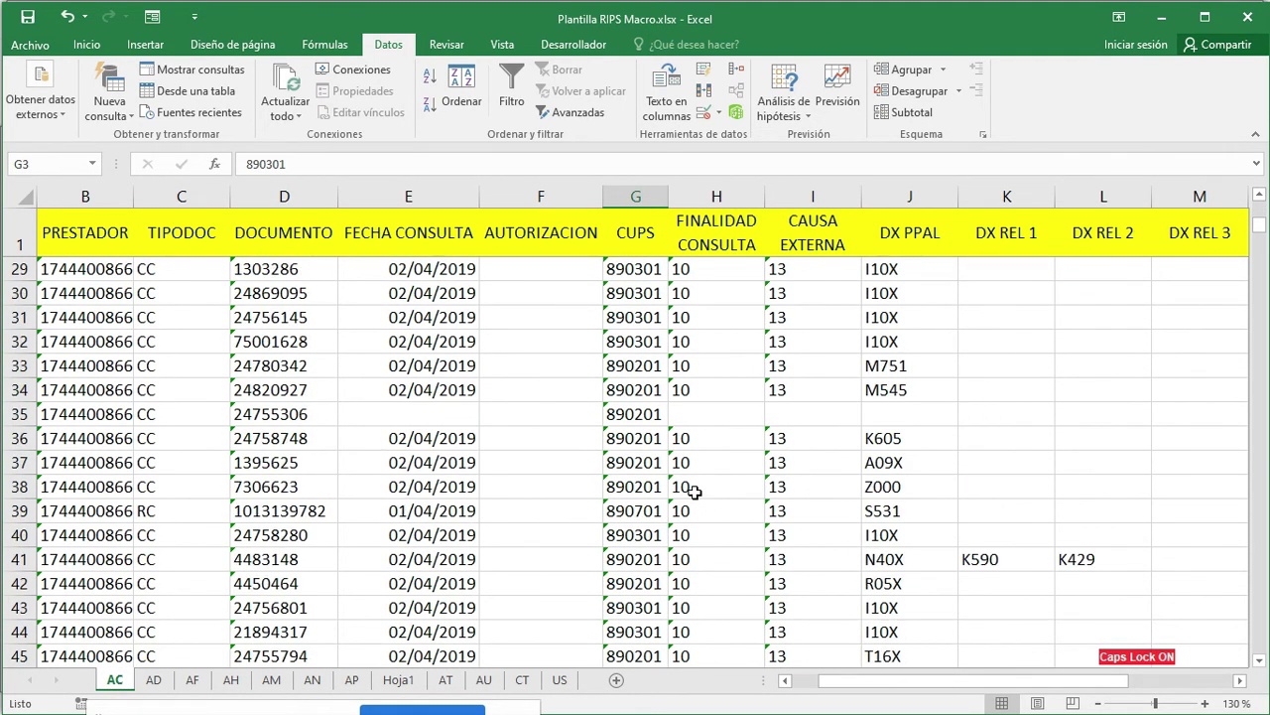
left_click(633, 514)
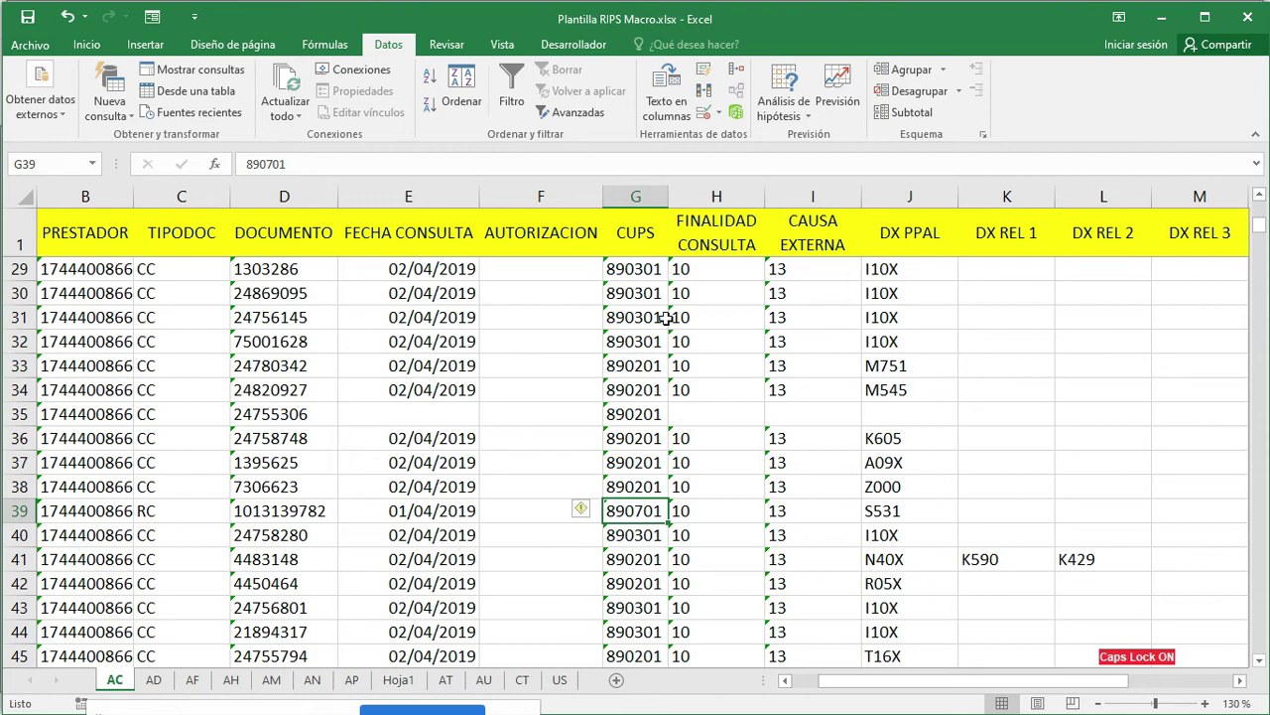
Switch to RESOLUCIÓN-3374-DE-2000.pdf and highlight the permitted values 01 to 09 for Finalidad de la consulta
key("alt+Tab")
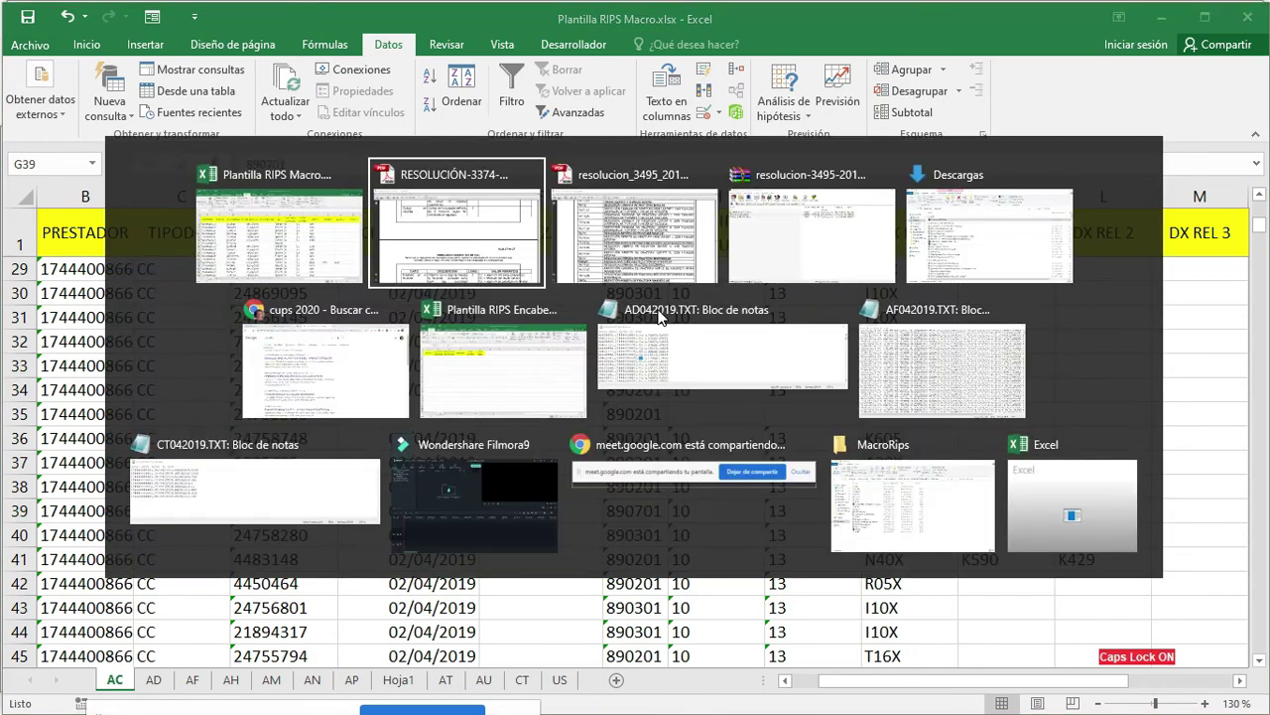
scroll(533, 409, "down", 5)
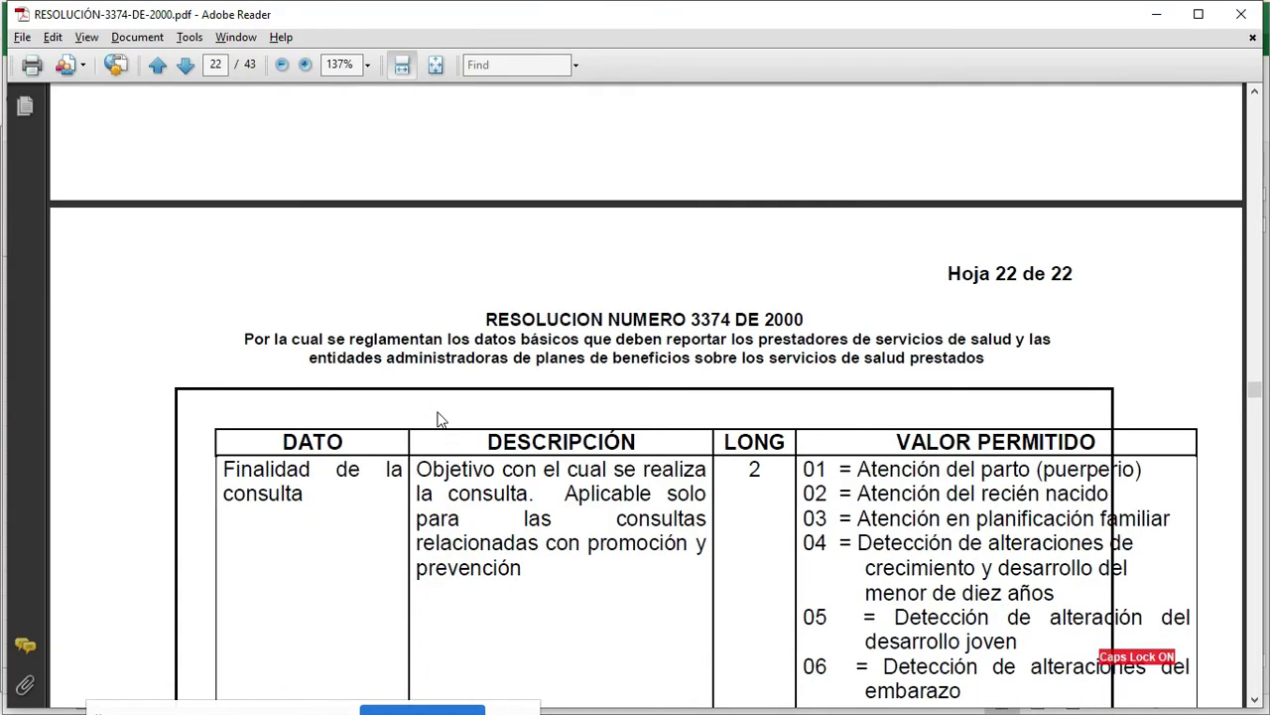
scroll(791, 417, "down", 2)
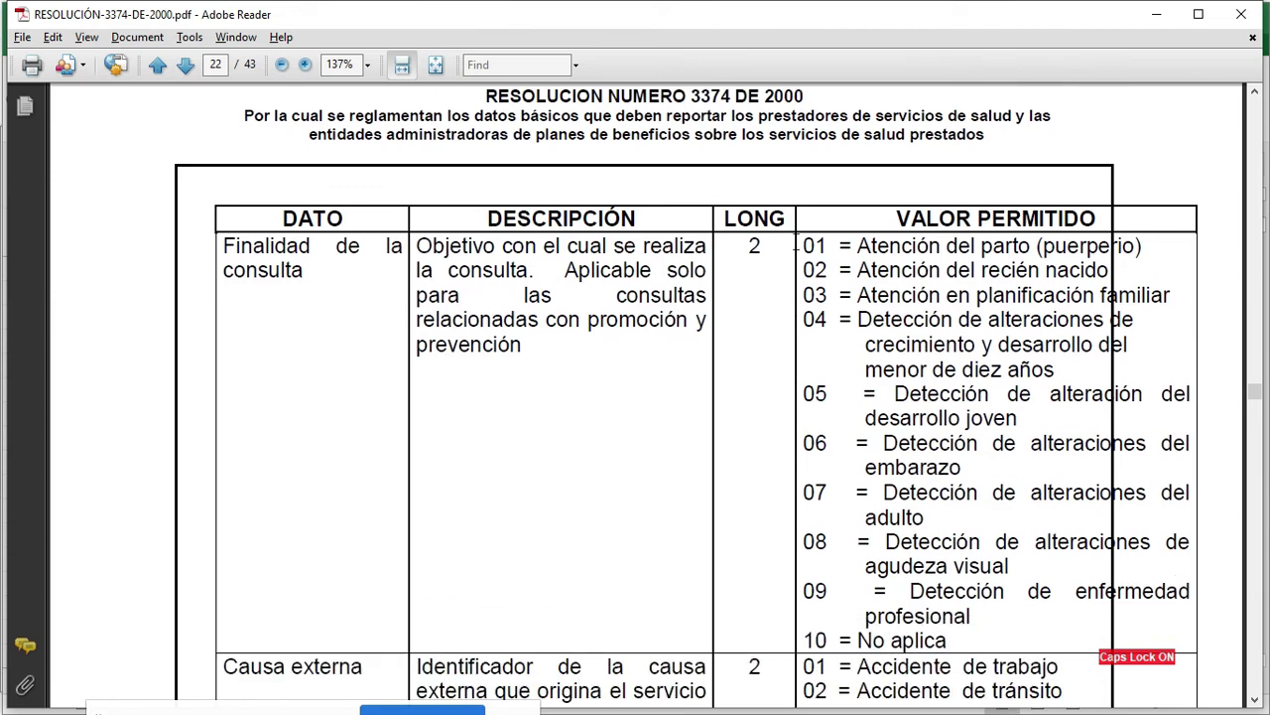
left_click_drag(802, 238, 872, 645)
left_click(921, 383)
left_click_drag(803, 244, 840, 593)
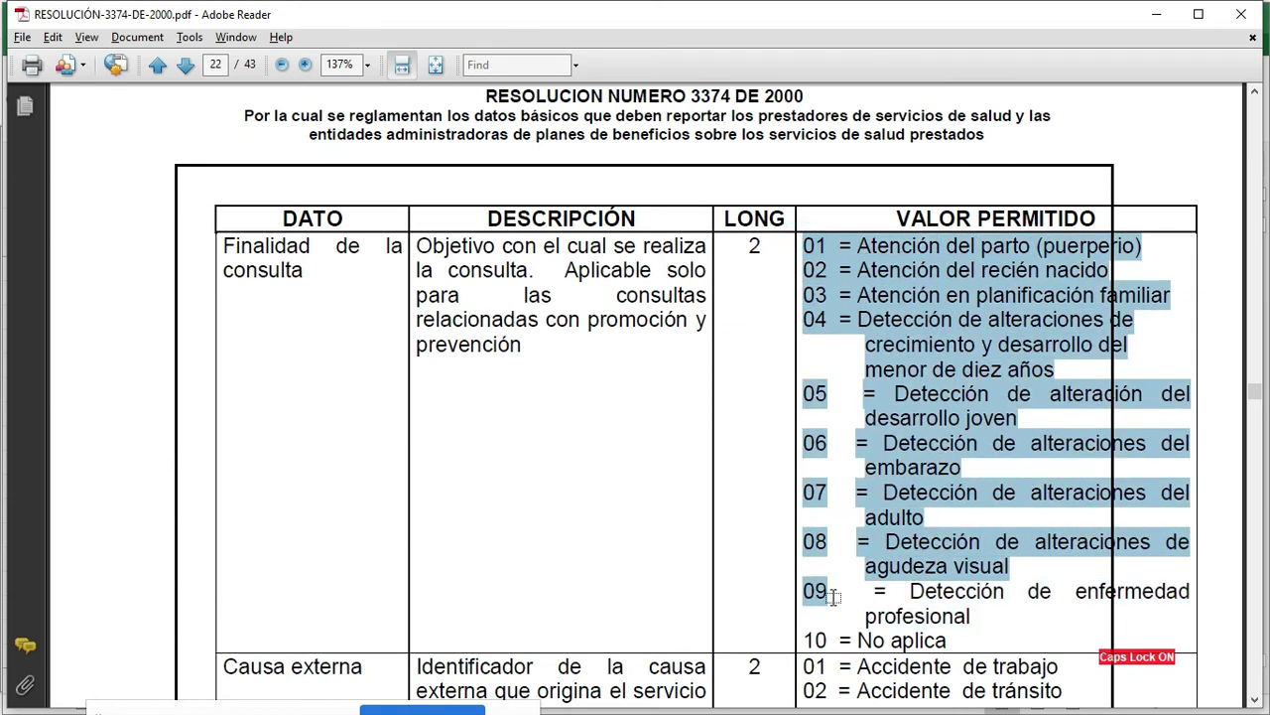
Select H29:H44 under FINALIDAD CONSULTA in Plantilla RIPS Macro.xlsx, check the column further down, and return to the resolution PDF
key("alt+Tab")
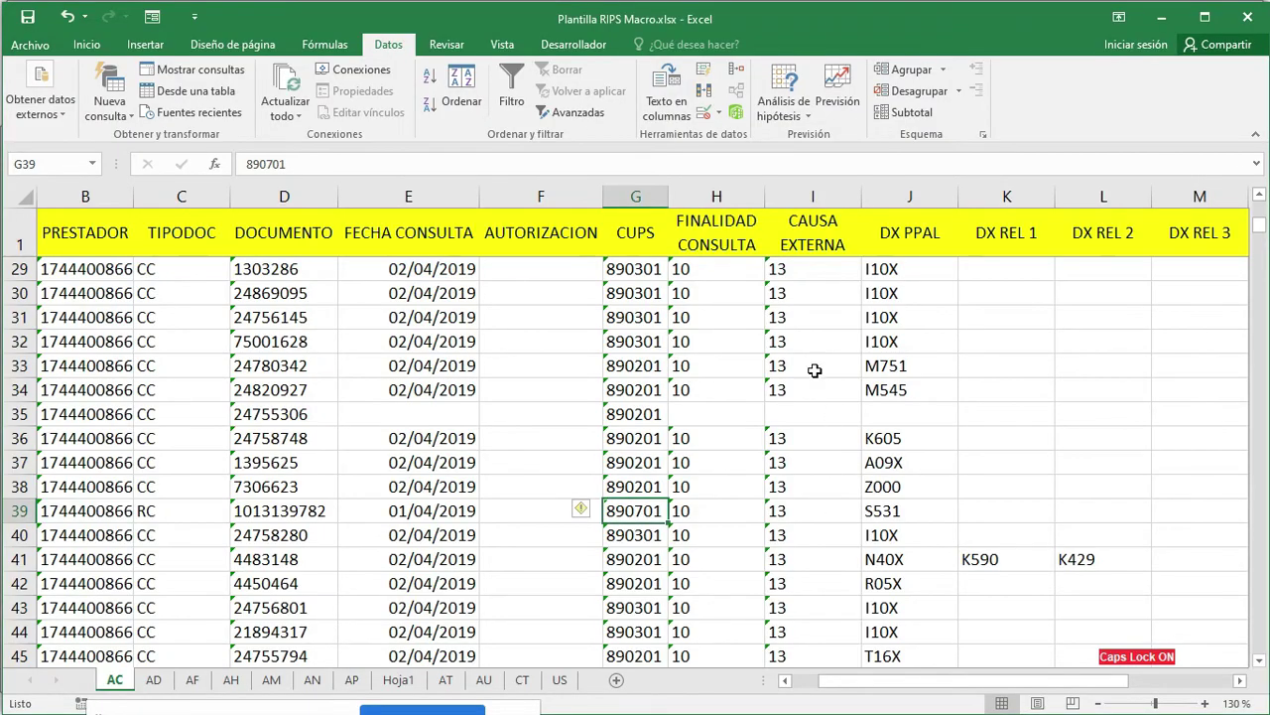
left_click_drag(711, 276, 715, 626)
scroll(710, 629, "down", 17)
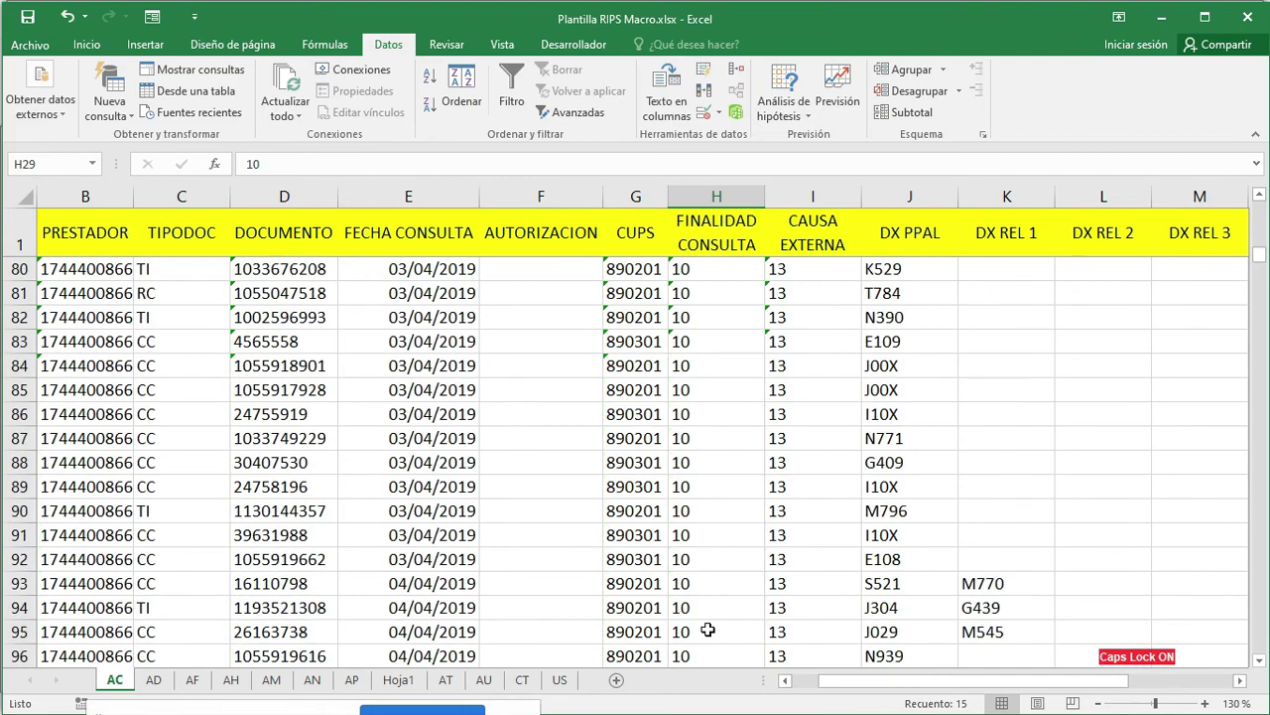
key("alt+Tab")
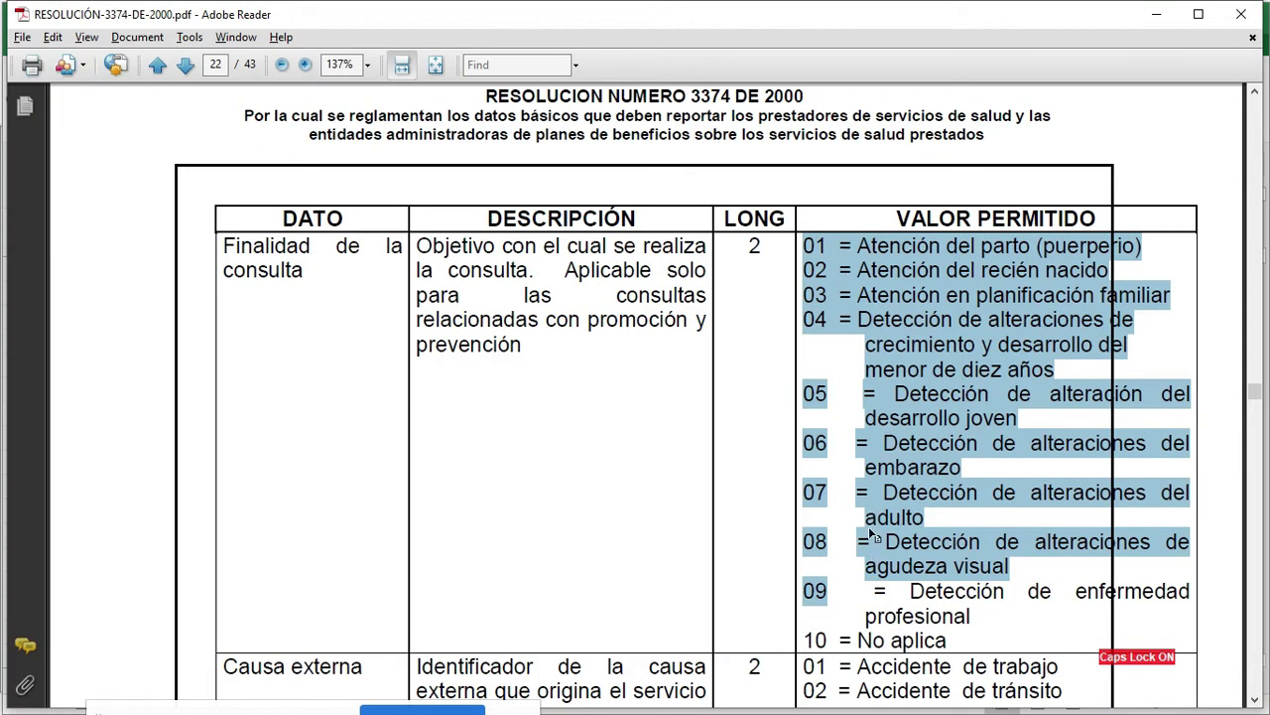
Copy the full list of permitted values, 01 to 10, for Finalidad de la consulta
left_click_drag(980, 648, 860, 626)
left_click(966, 568)
left_click_drag(807, 248, 951, 635)
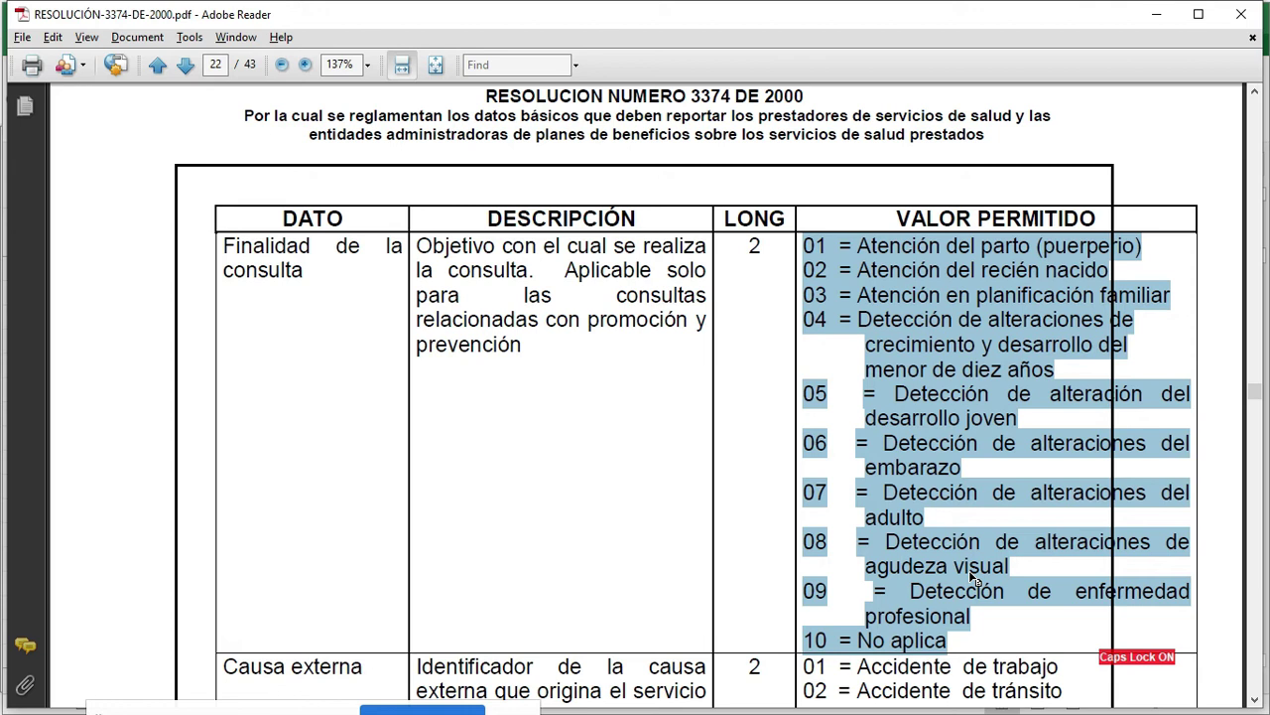
Switch to Plantilla RIPS Macro.xlsx, add the copied permitted values as a comment on header H1, and enlarge the comment box
key("alt+Tab")
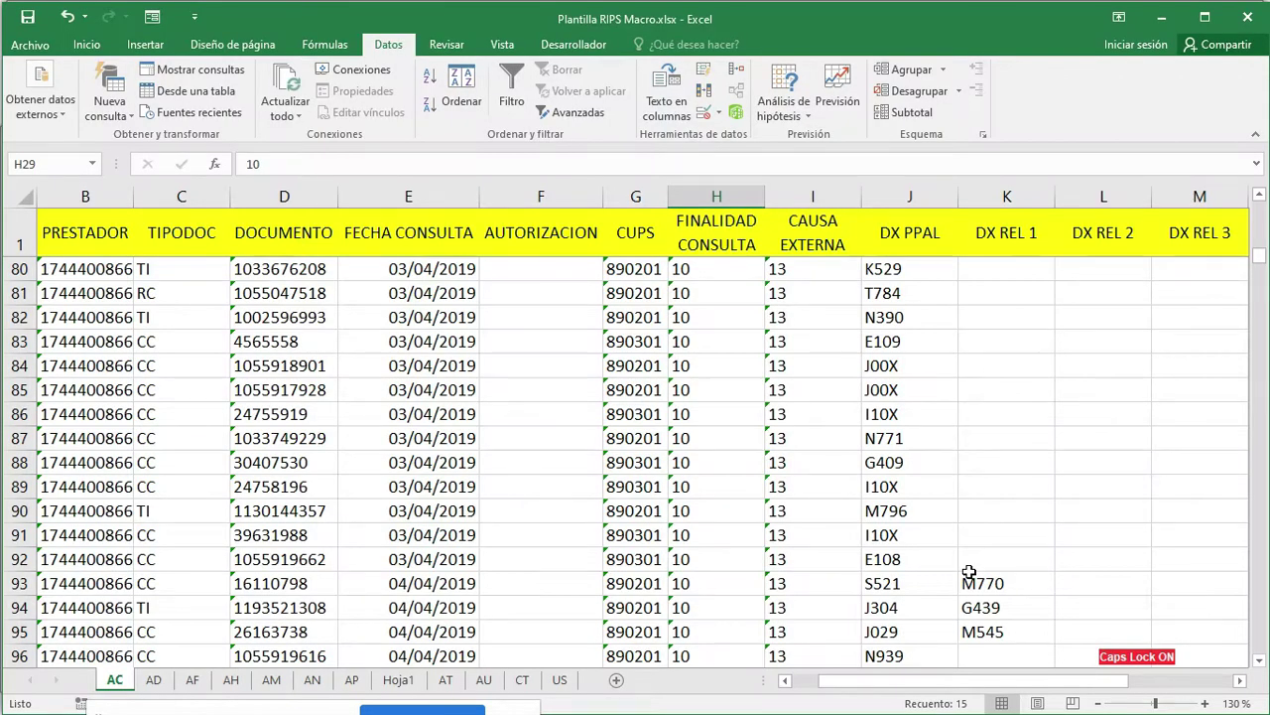
left_click(730, 232)
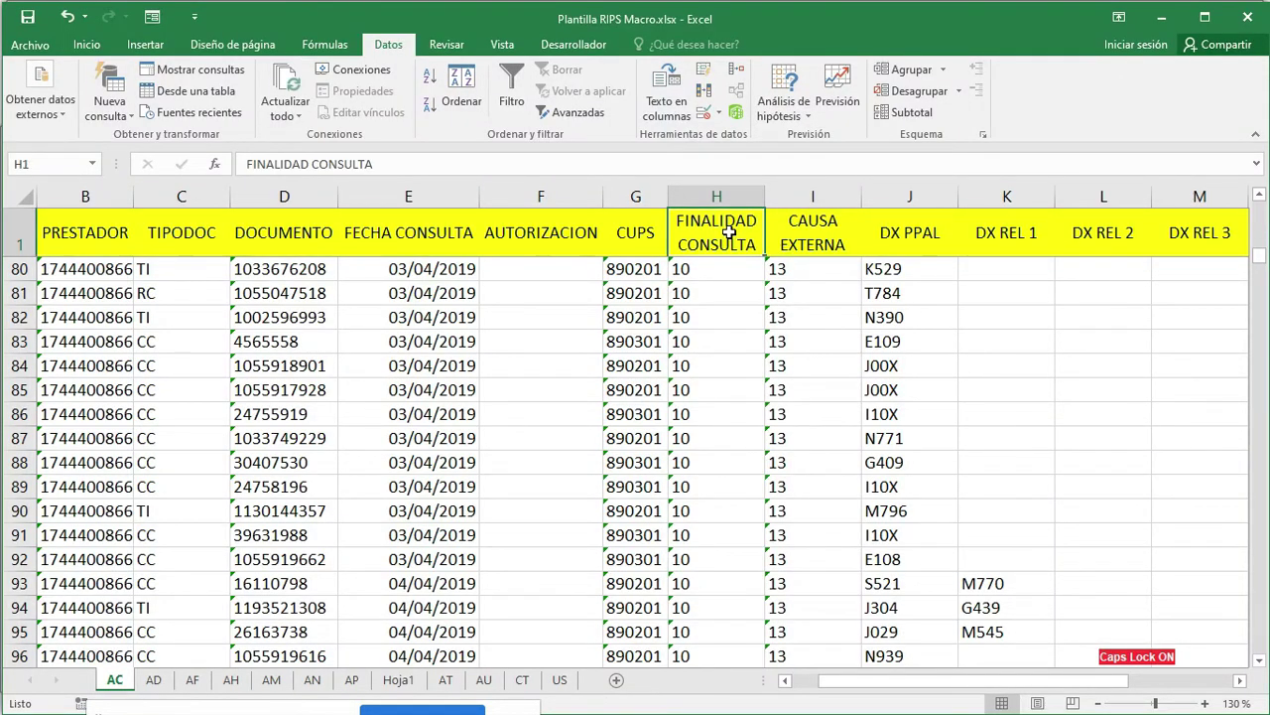
right_click(730, 233)
left_click(804, 523)
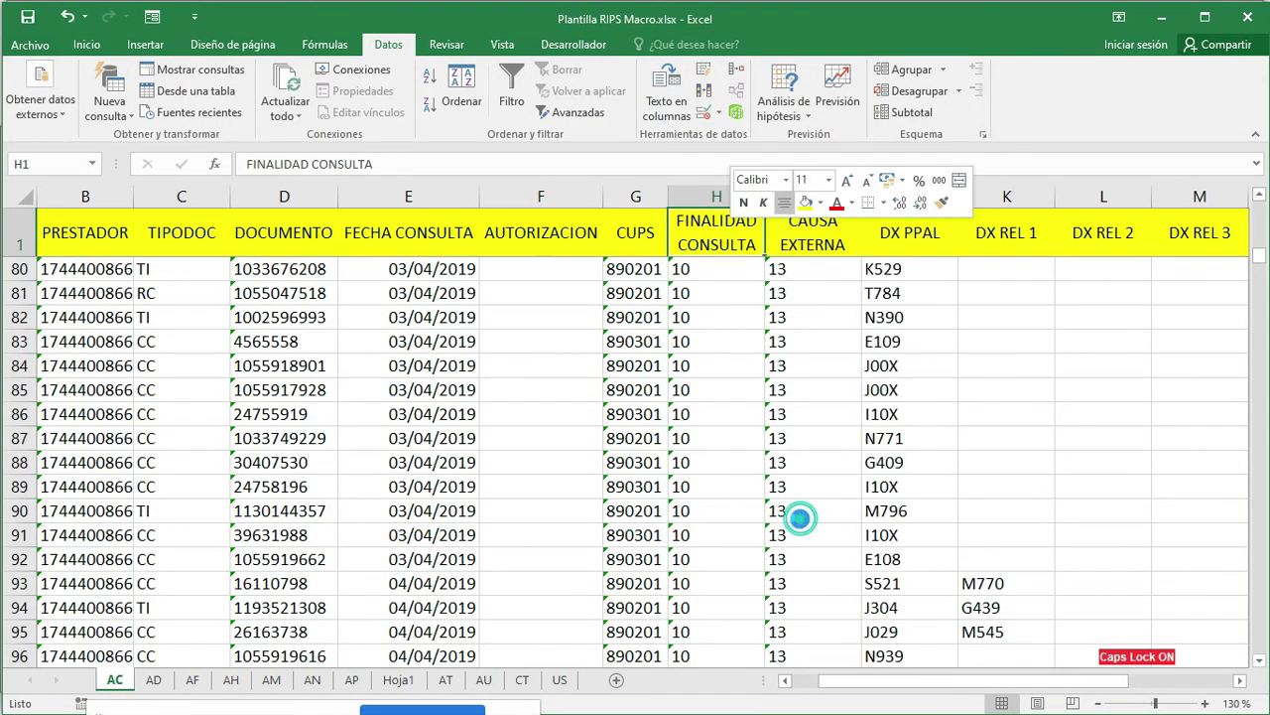
type("01 = Atención del parto (puerperio) 10 = No aplica")
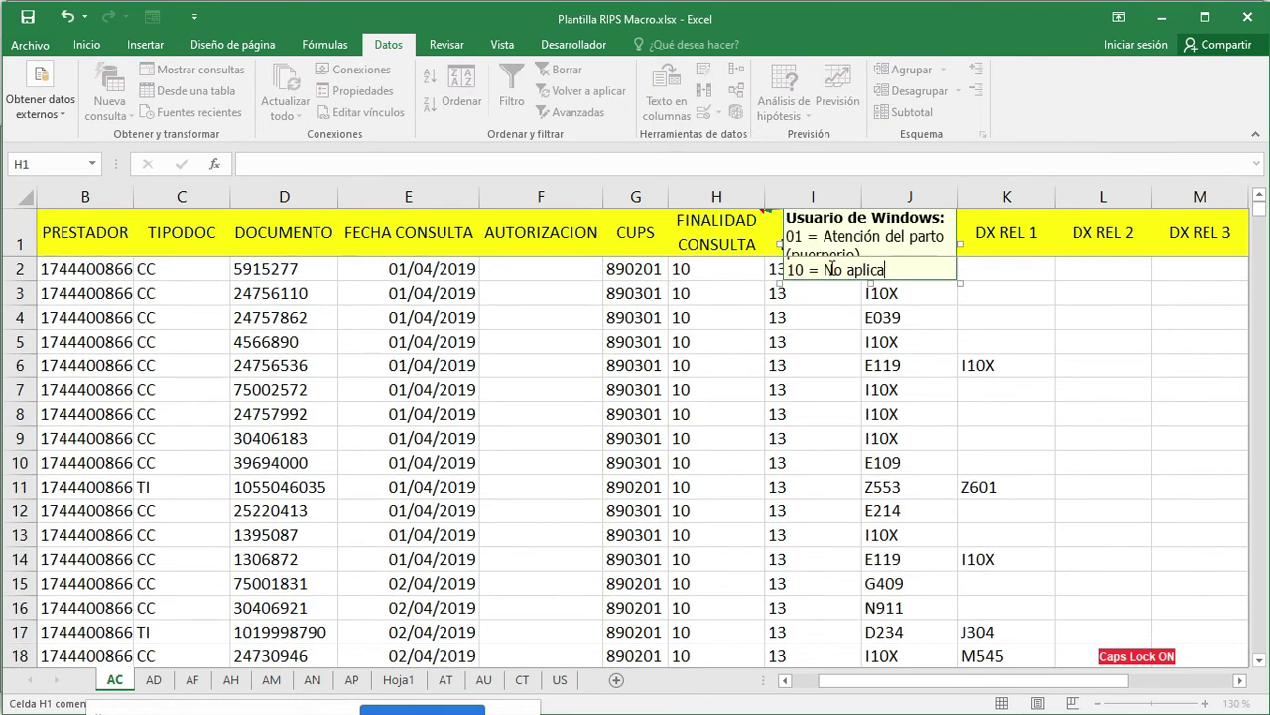
left_click_drag(958, 284, 1173, 528)
left_click(747, 247)
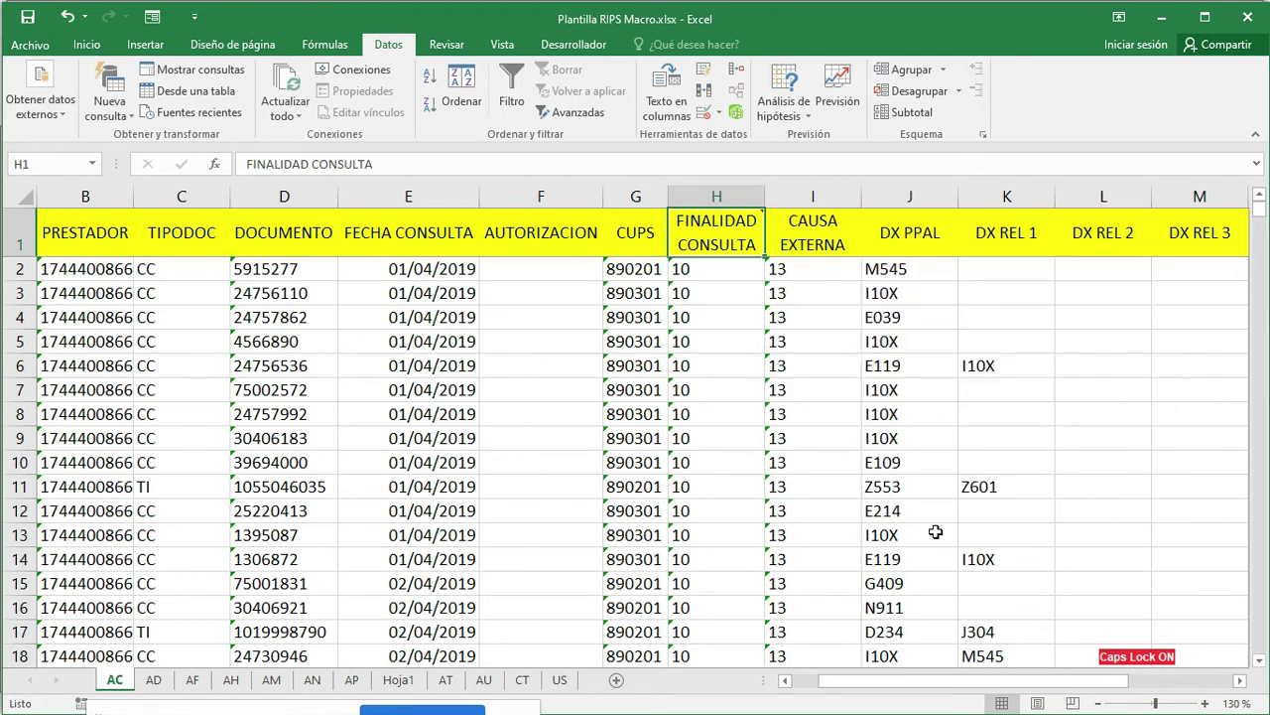
Look further down the AC sheet's consultation records and select the consultation date in E36
scroll(913, 511, "down", 3)
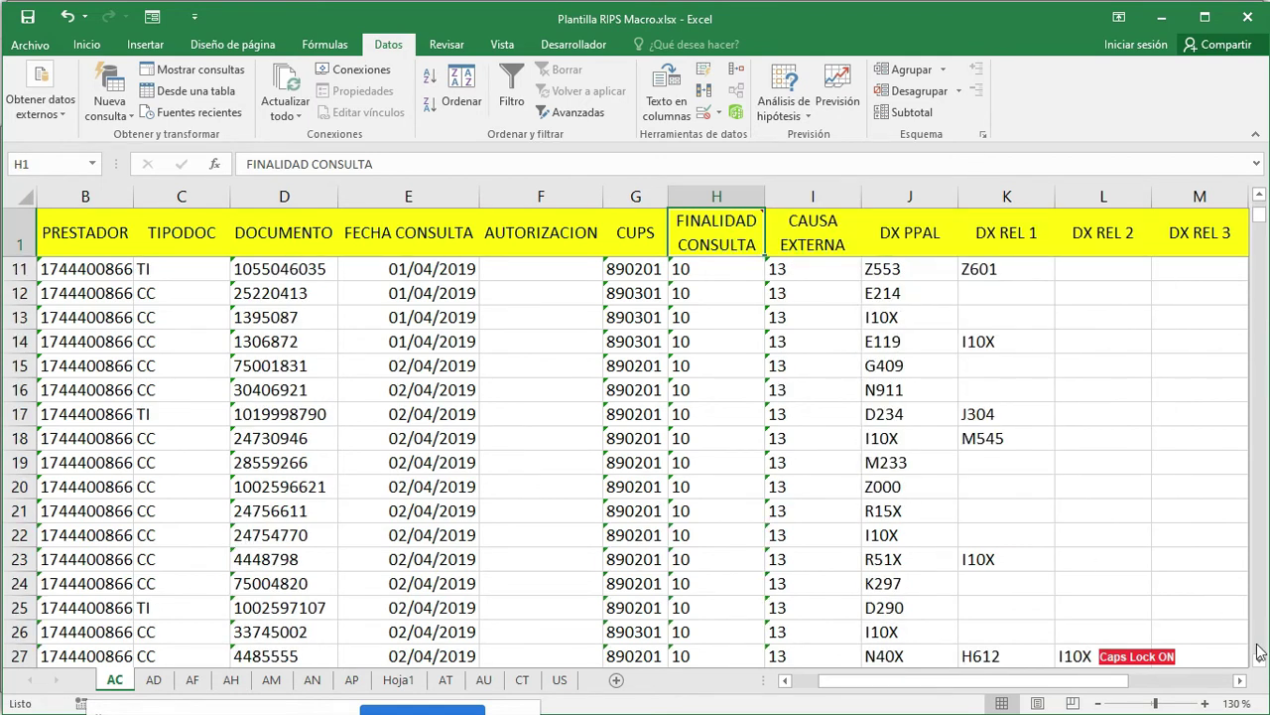
scroll(1258, 652, "down", 6)
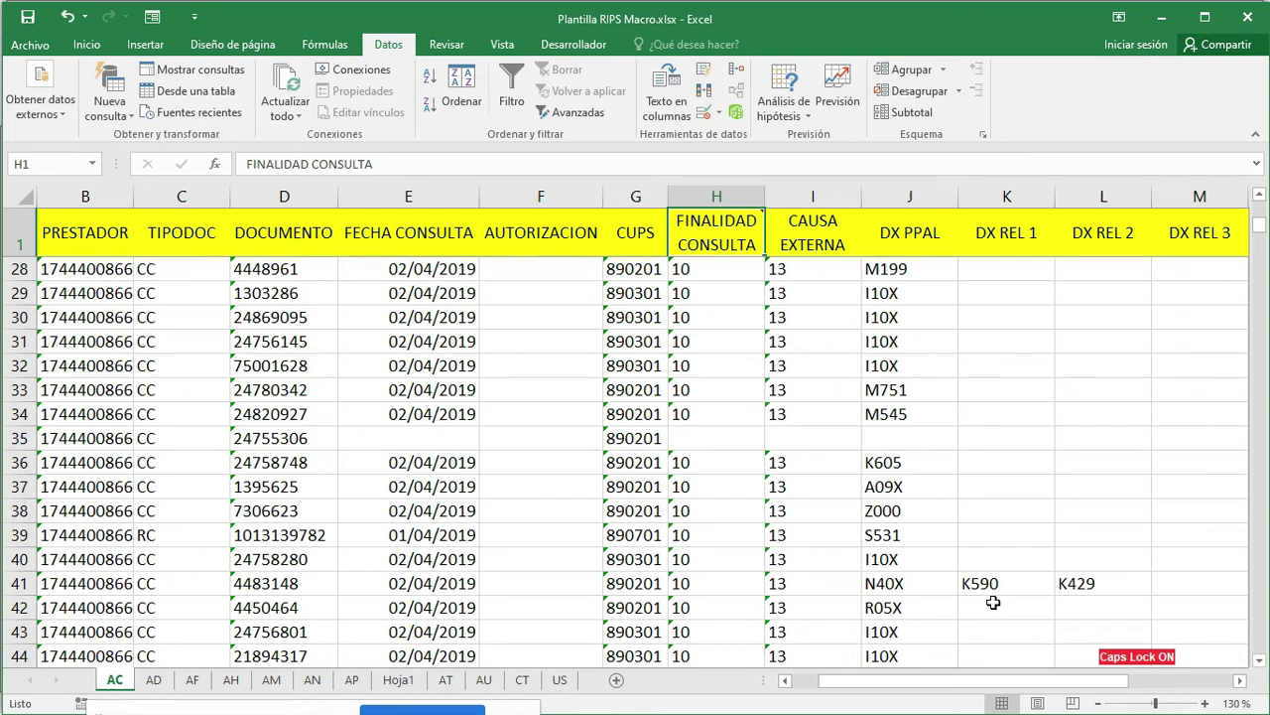
left_click(375, 466)
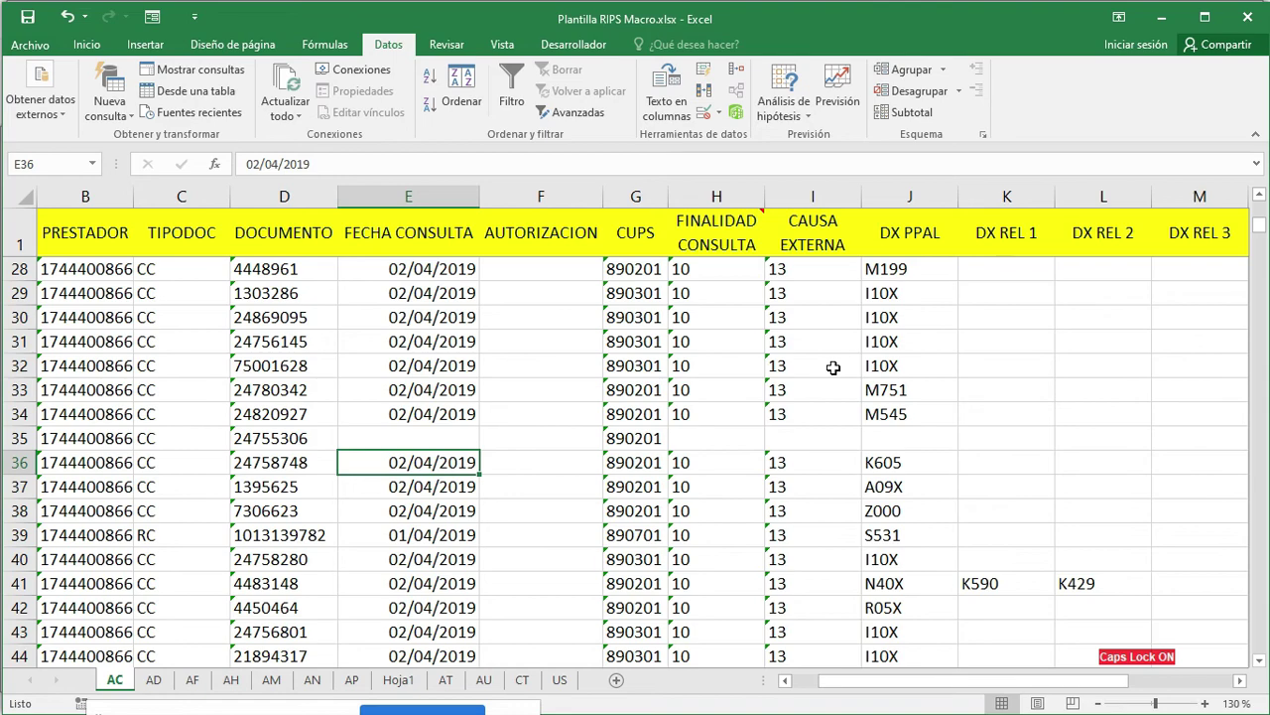
key("alt+Tab")
key("alt+Tab")
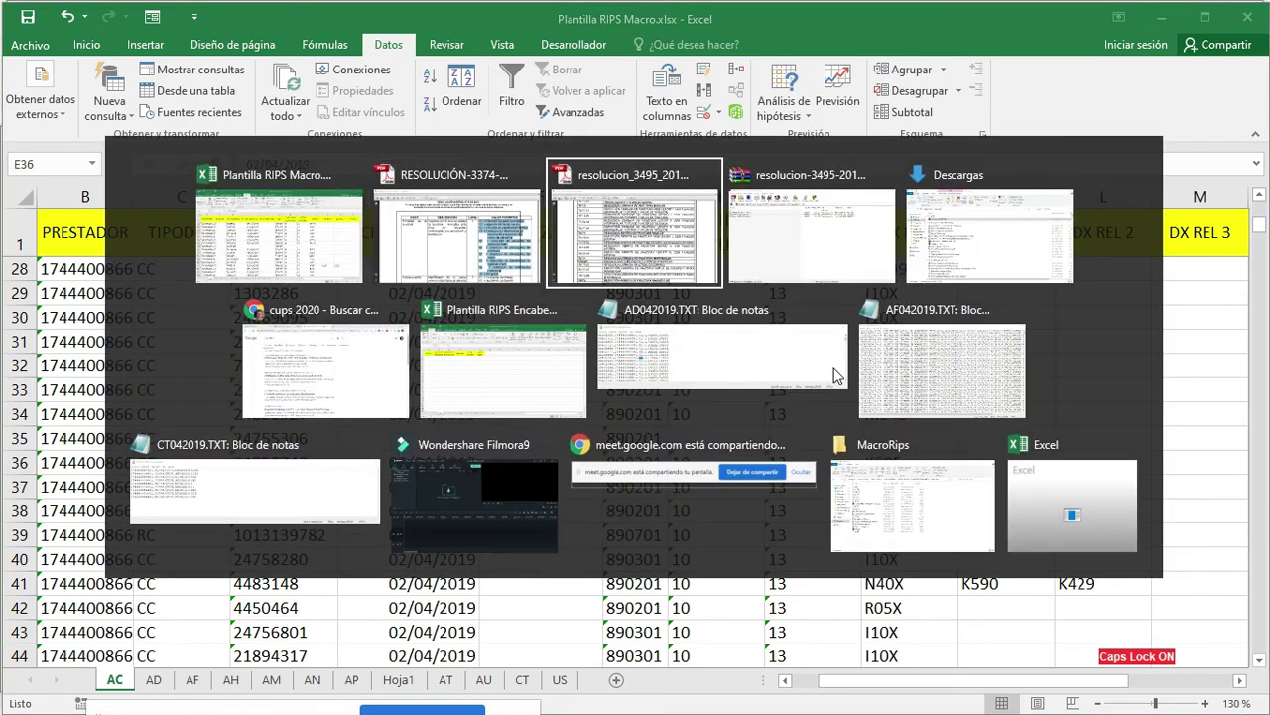
key("alt+Tab")
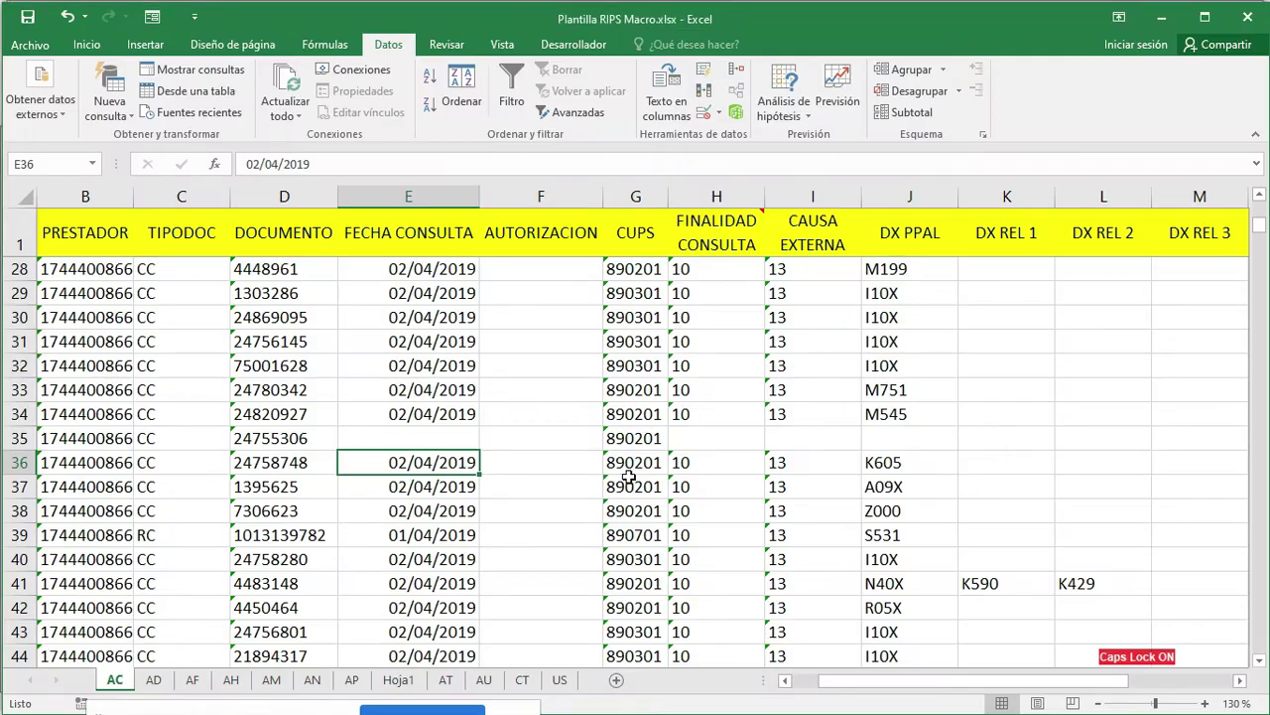
Switch to RESOLUCIÓN-3374-DE-2000.pdf and highlight the name and description of Código del diagnóstico principal
key("alt+Tab")
key("Tab")
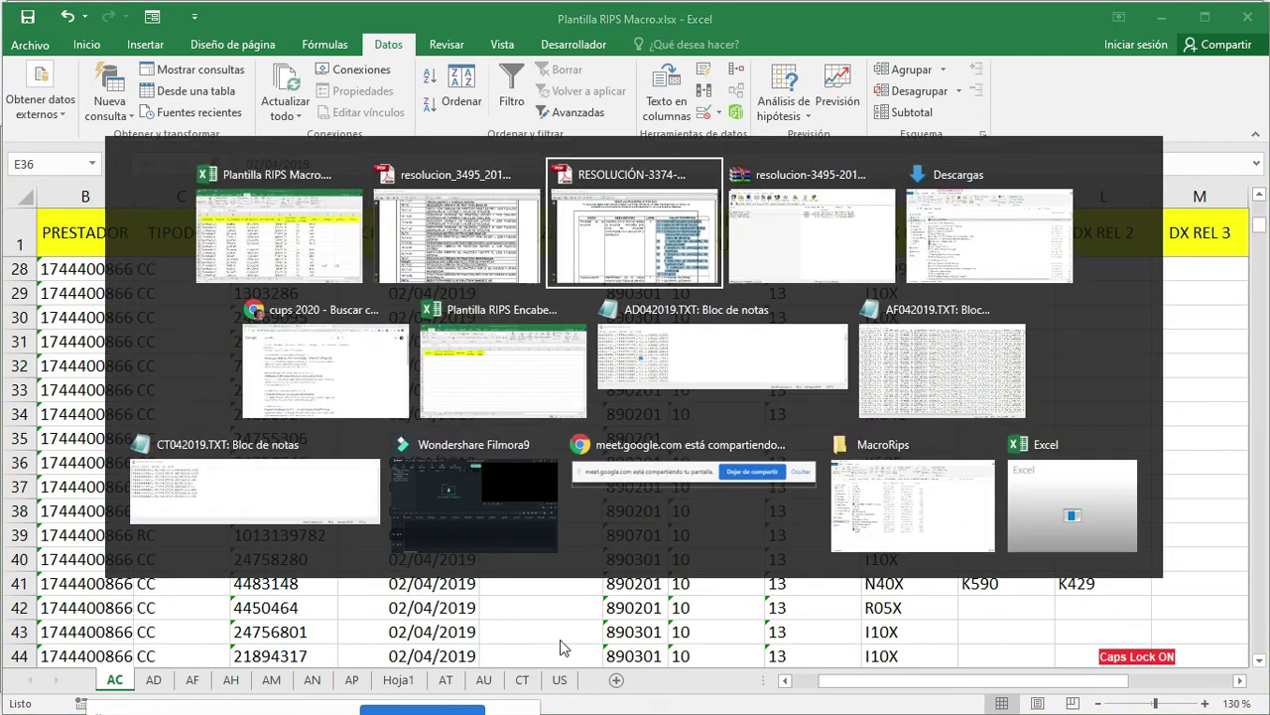
scroll(596, 530, "down", 15)
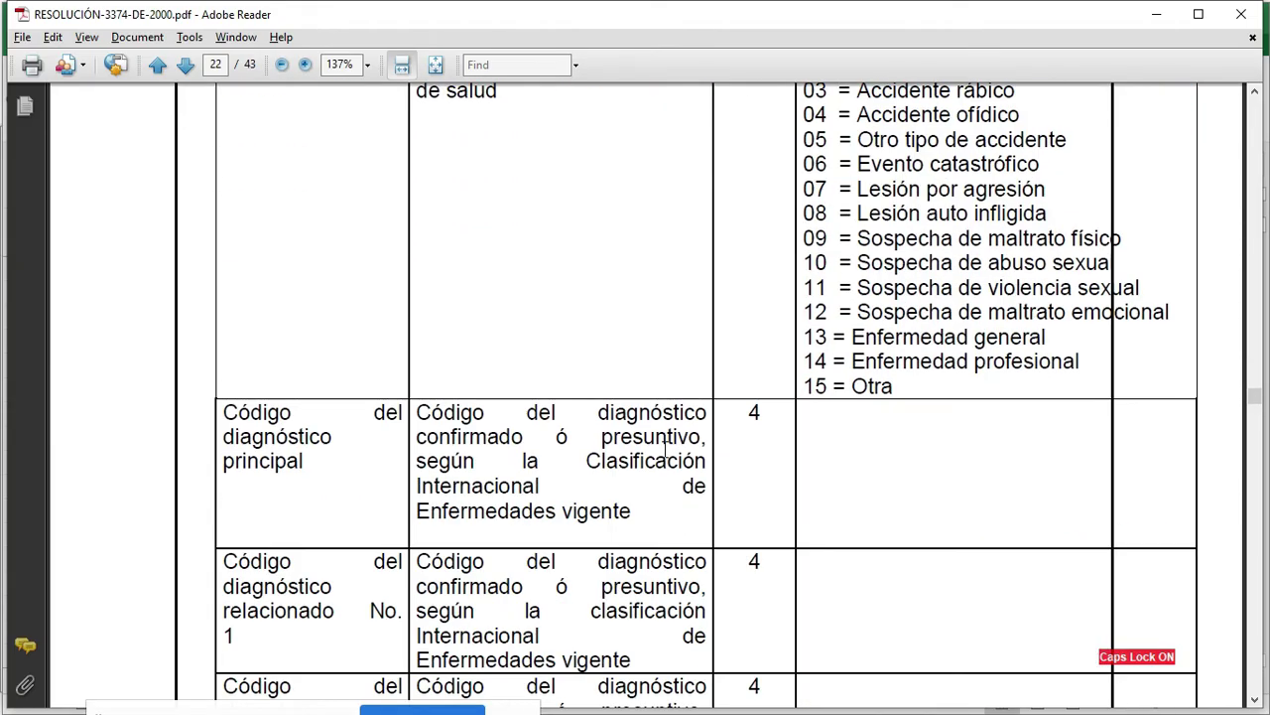
scroll(669, 442, "down", 3)
scroll(499, 329, "up", 3)
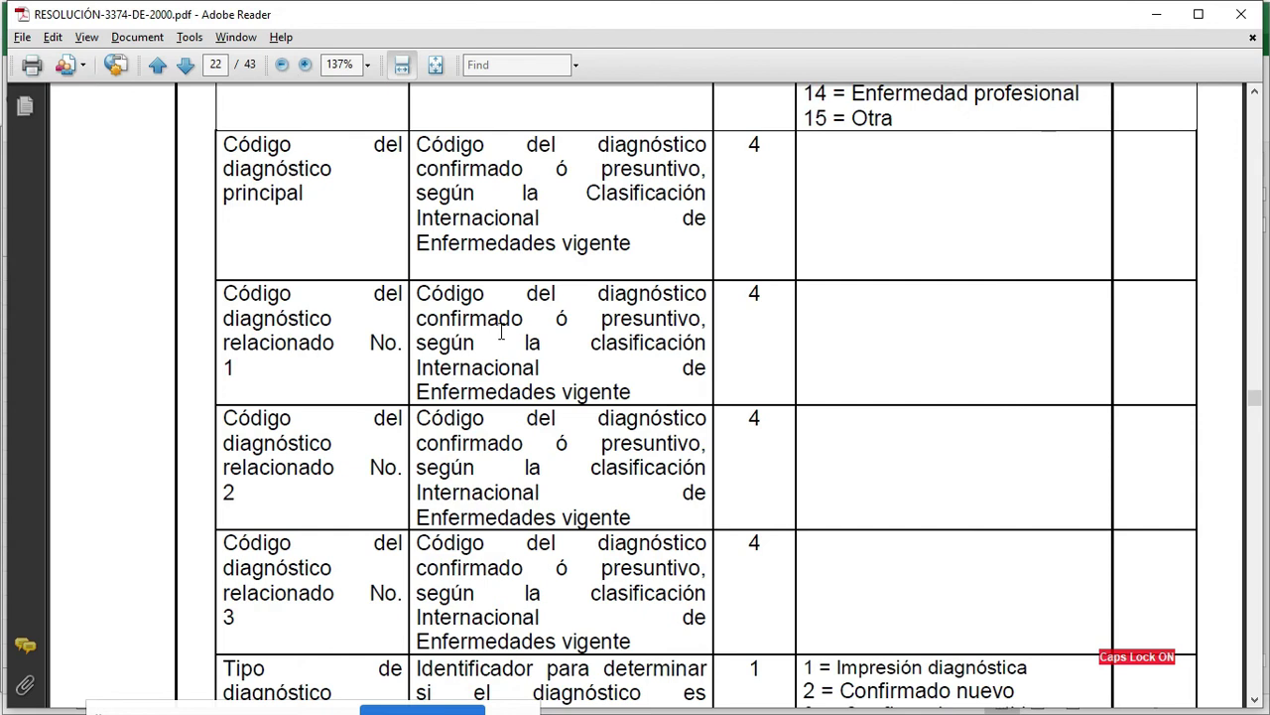
left_click_drag(418, 278, 529, 332)
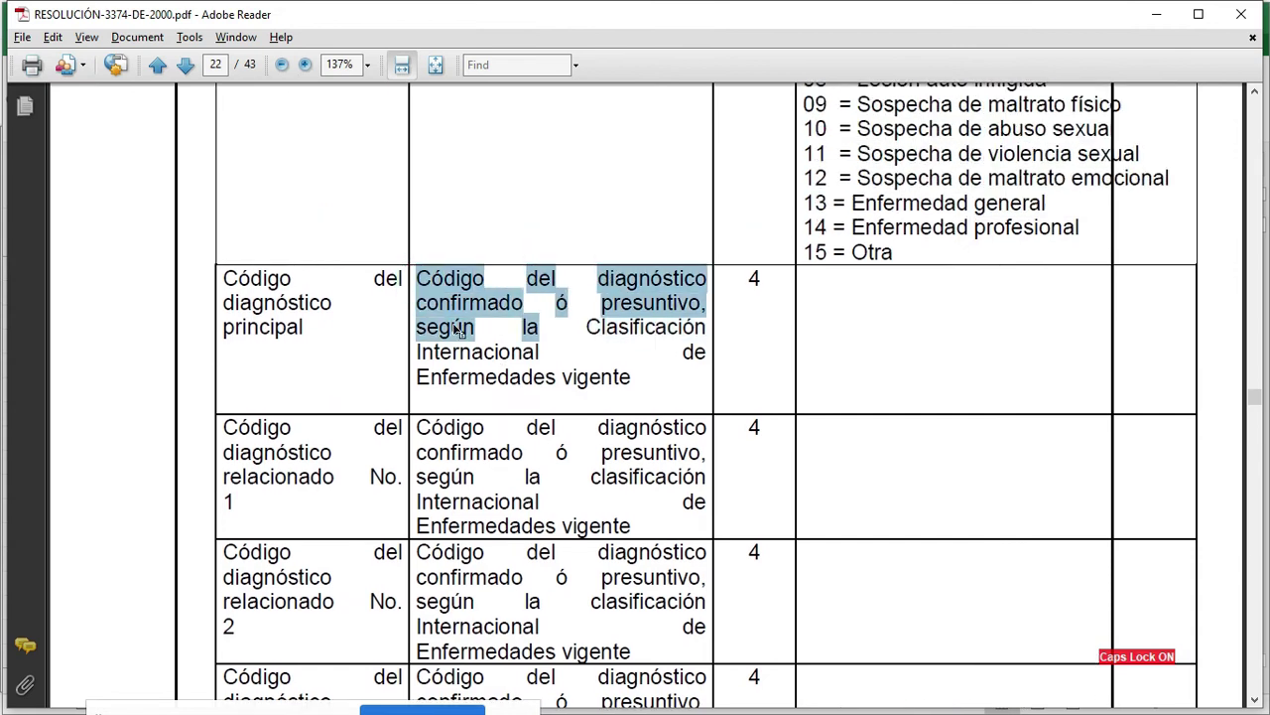
left_click_drag(308, 334, 225, 282)
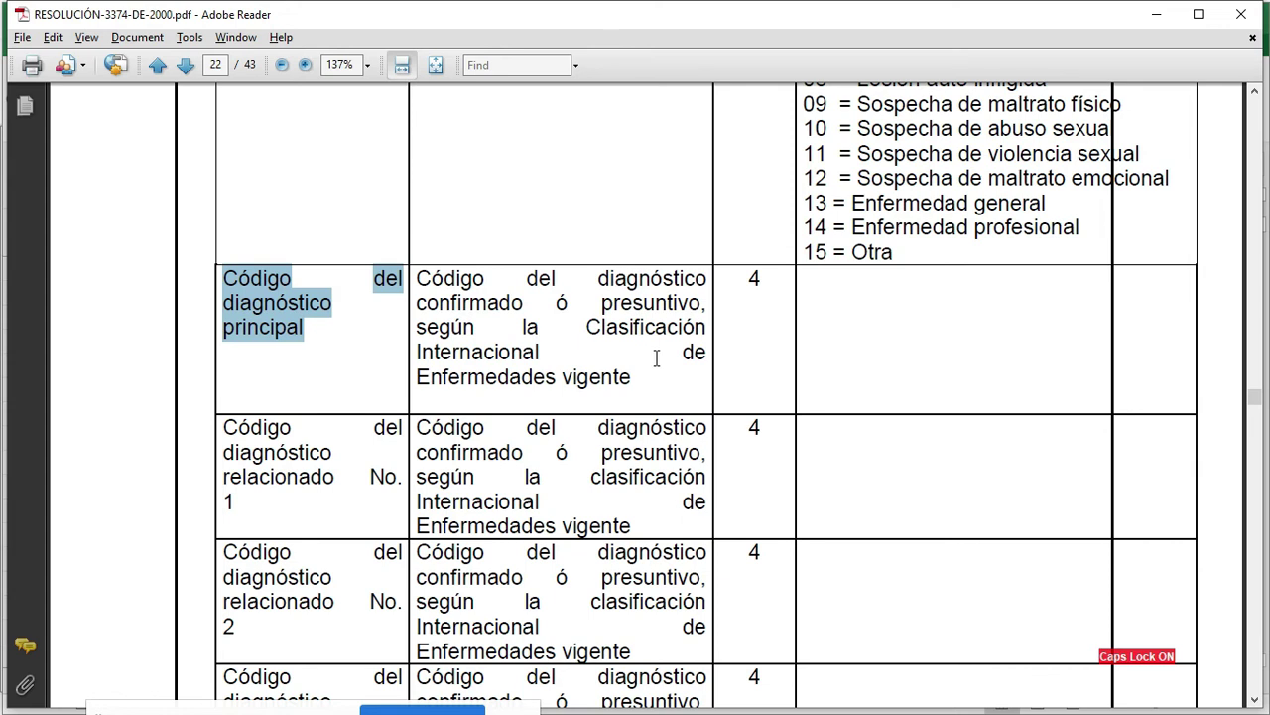
left_click_drag(637, 379, 418, 282)
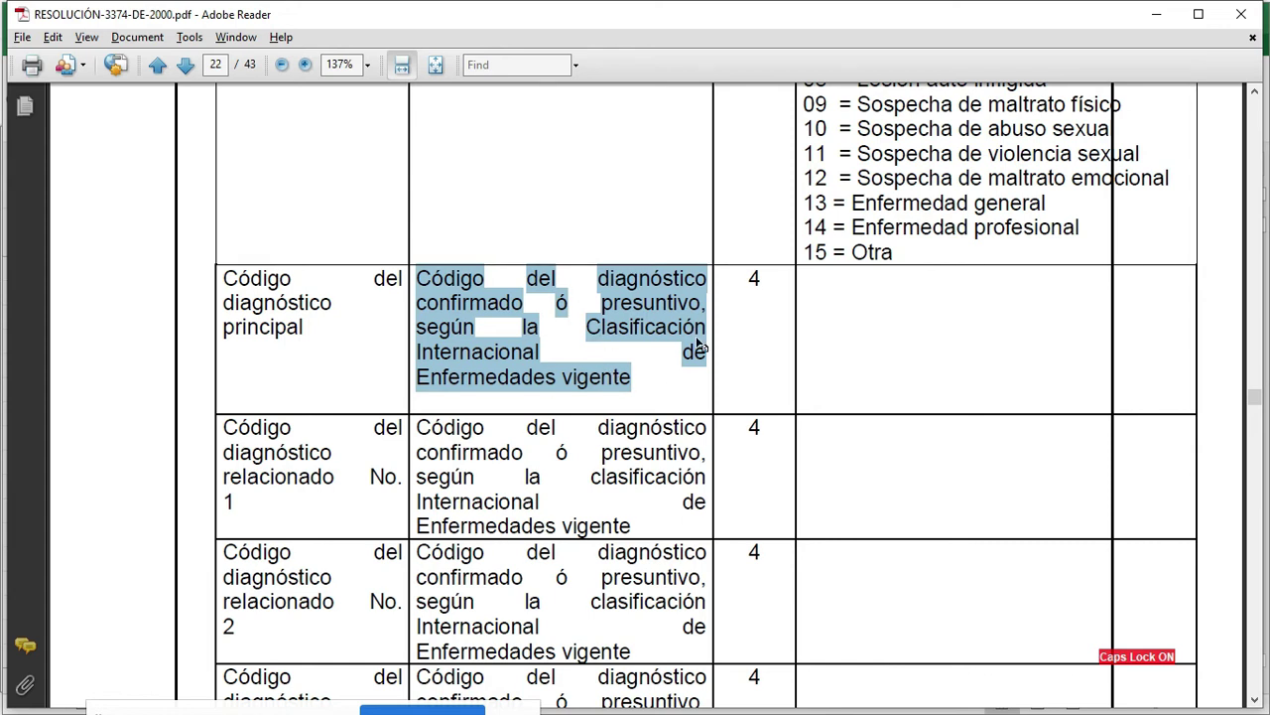
Open Diagnosticos CIE10.xlsx from the RIPS folder and go to the start of its diagnosis list
key("alt+Tab")
key("Tab")
key("Tab")
key("Tab")
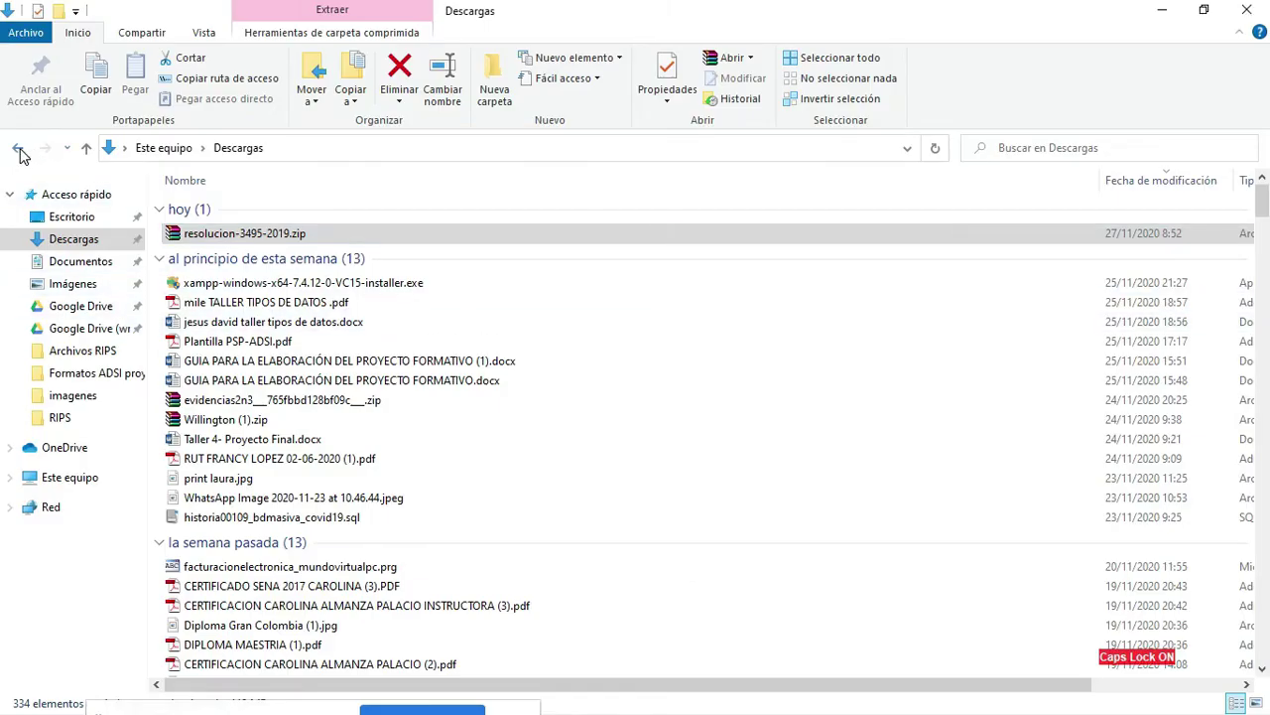
left_click(19, 149)
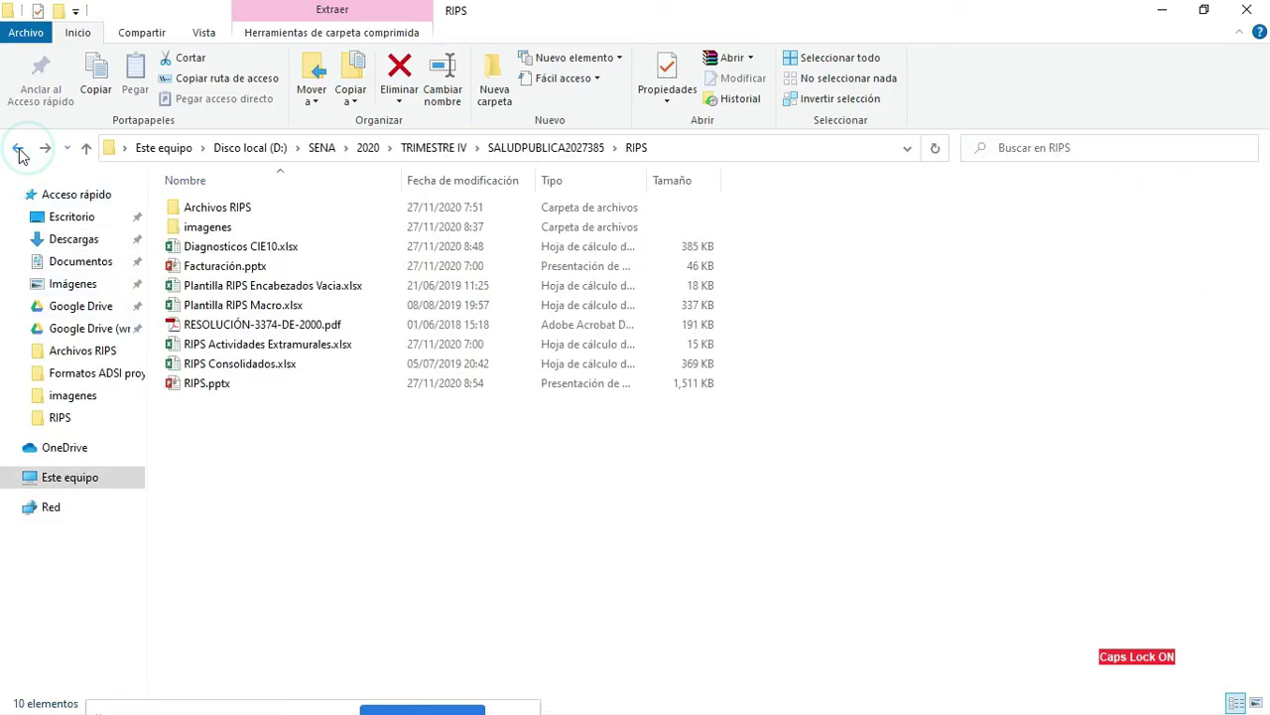
double_click(255, 249)
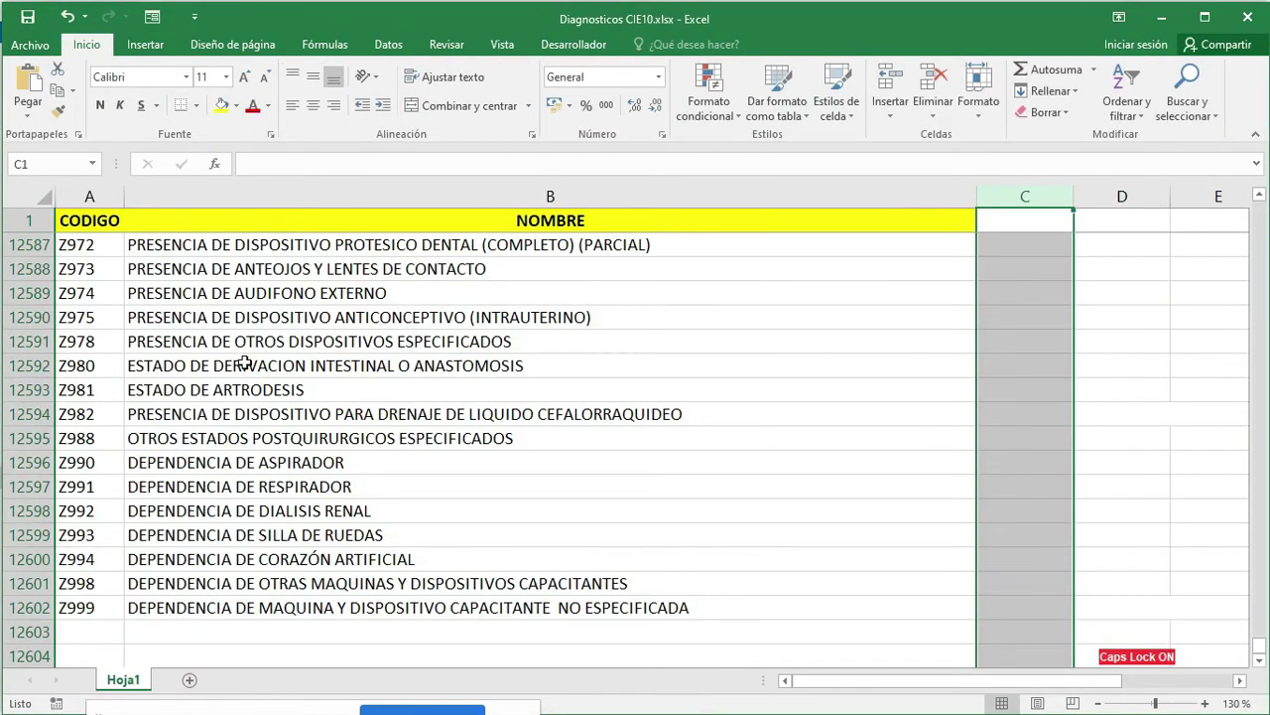
left_click(216, 381)
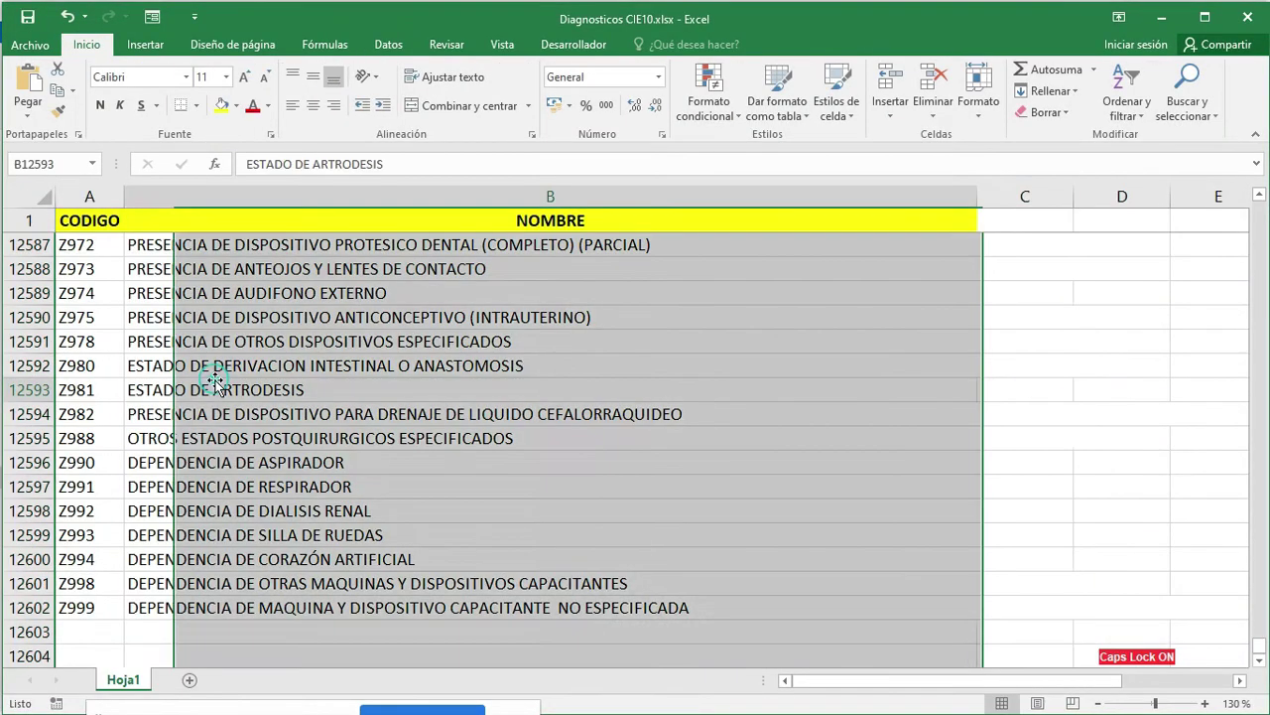
key("ctrl+Home")
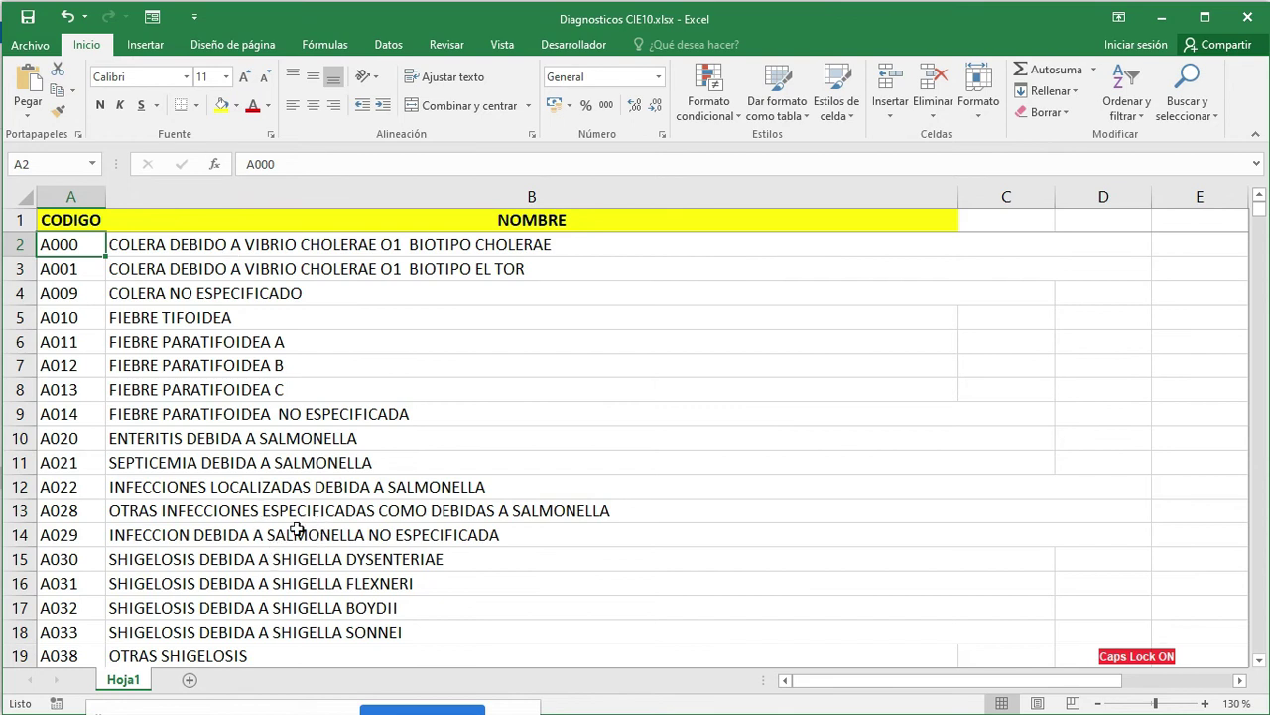
Examine the shigelosis diagnoses in B15:B18, highlighting the word SHIGELOSIS in B15 and selecting its code A030
scroll(298, 531, "down", 2)
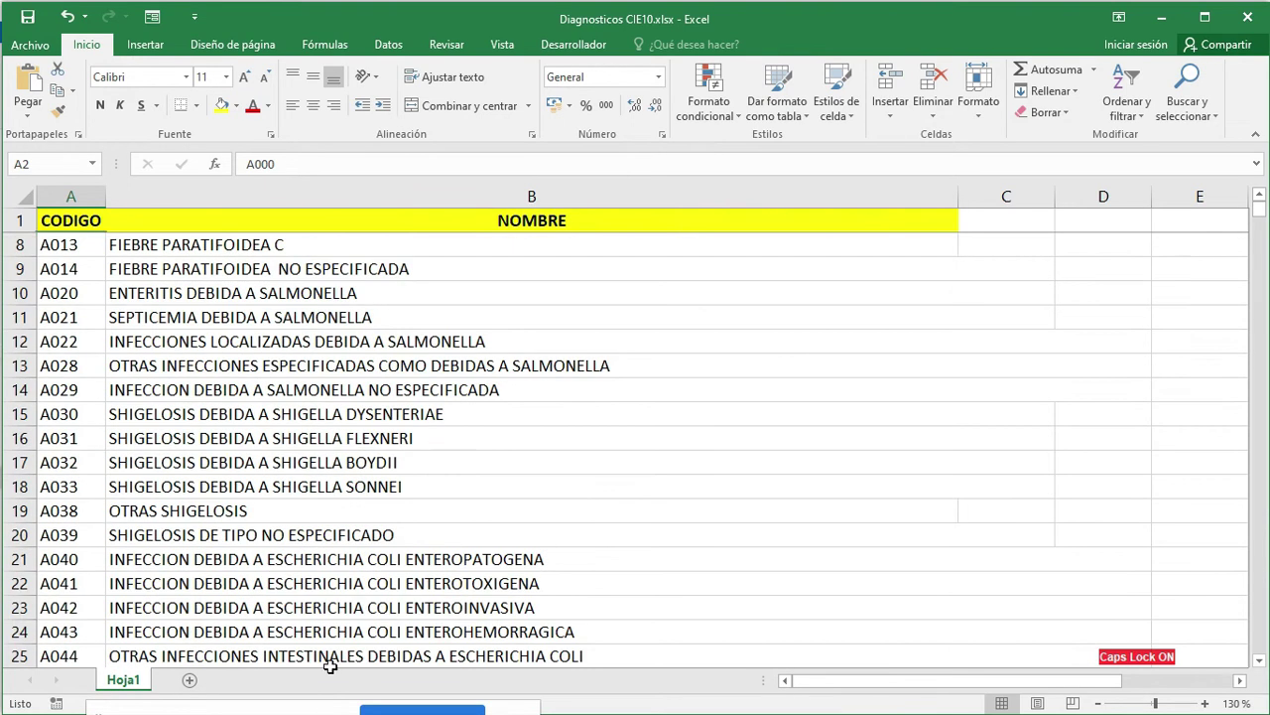
left_click(379, 491)
left_click_drag(379, 491, 370, 412)
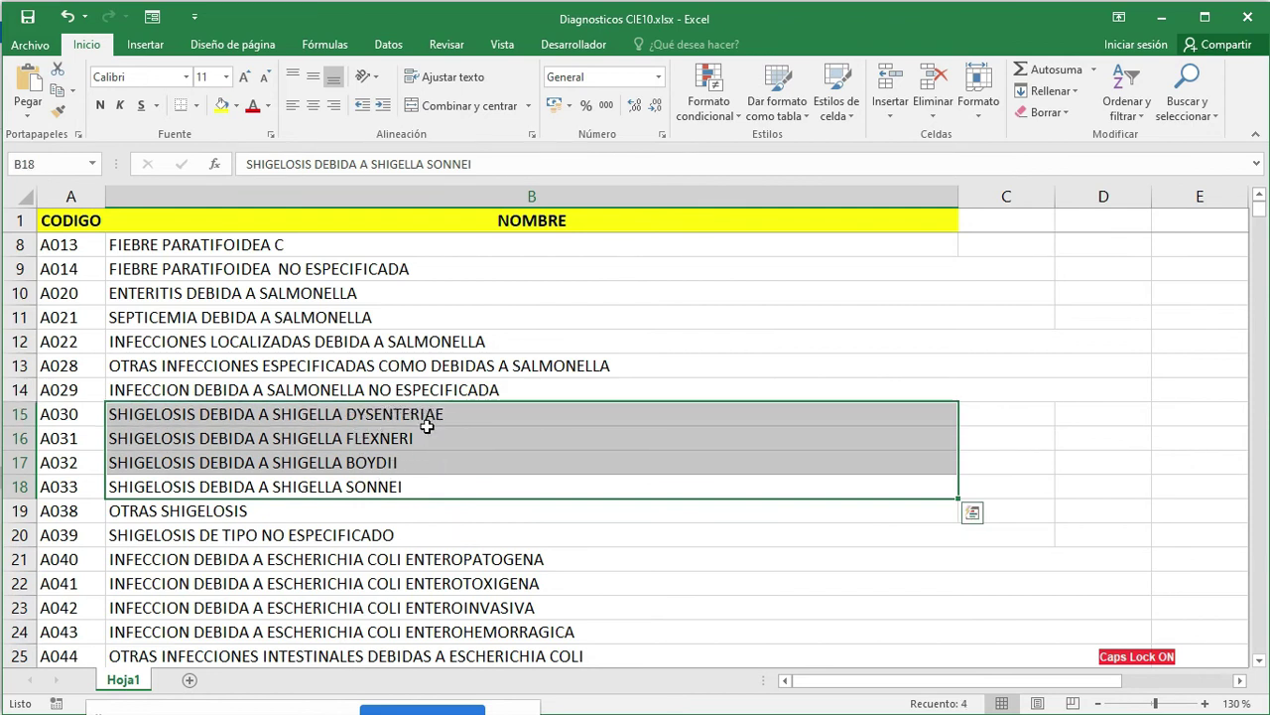
left_click(87, 418)
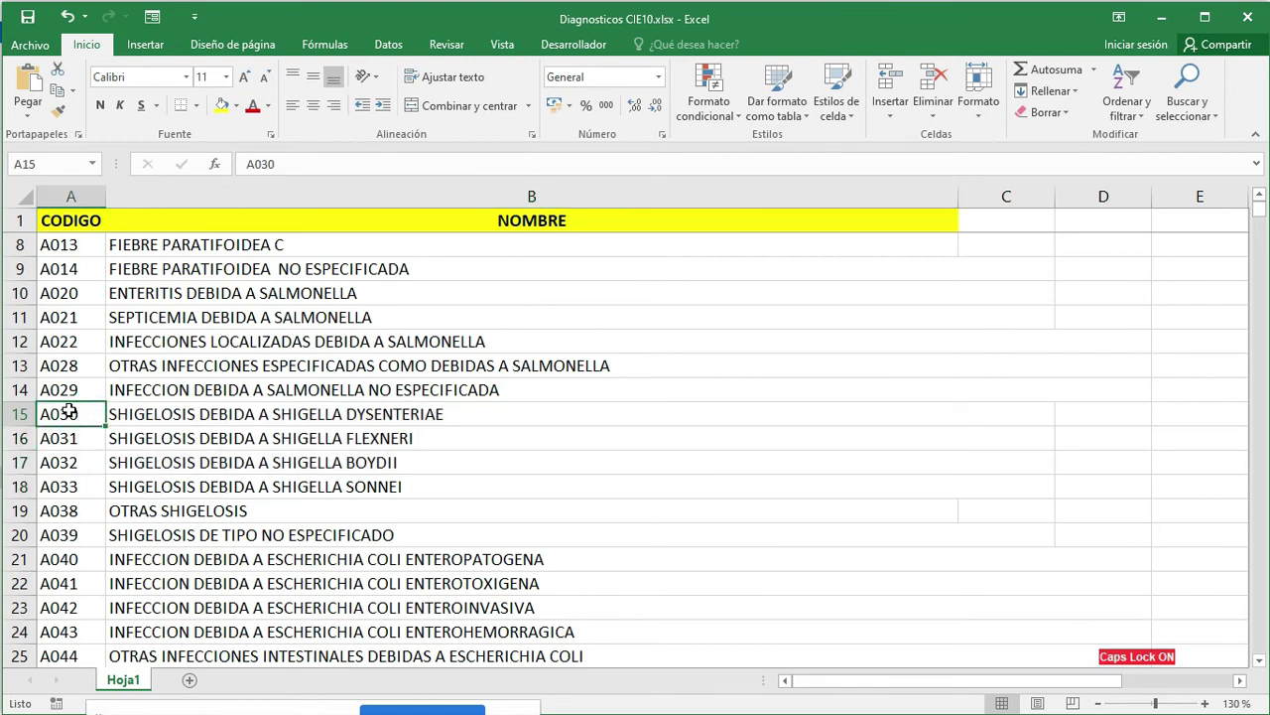
left_click(184, 409)
double_click(189, 413)
left_click_drag(195, 414, 110, 417)
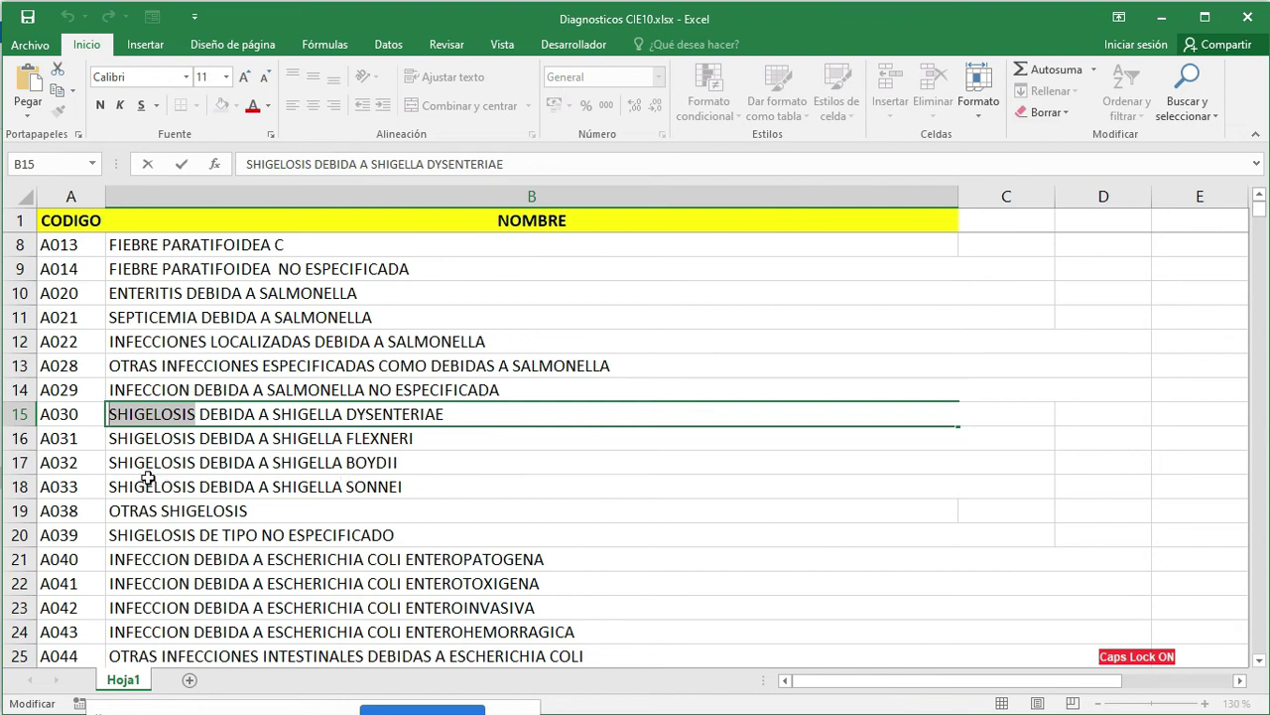
left_click(98, 416)
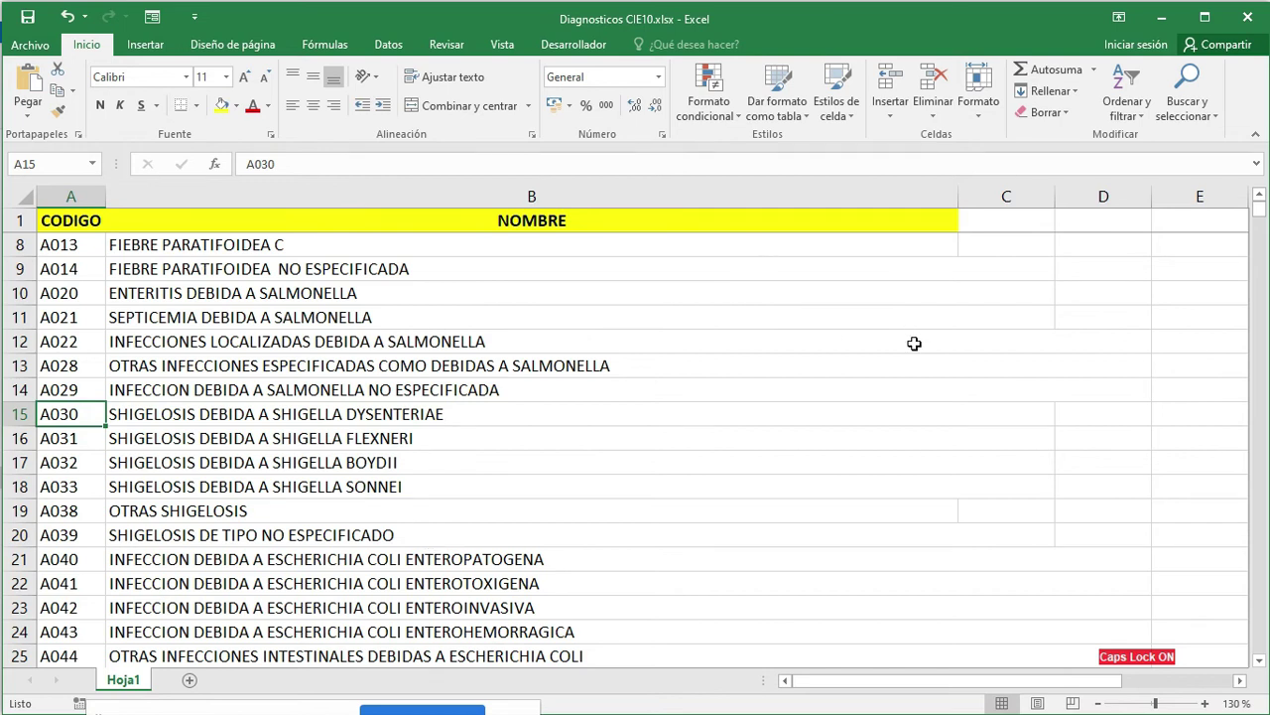
Review the last codes of the CIE10 diagnosis list and return to the first ones
left_click_drag(1259, 211, 1234, 667)
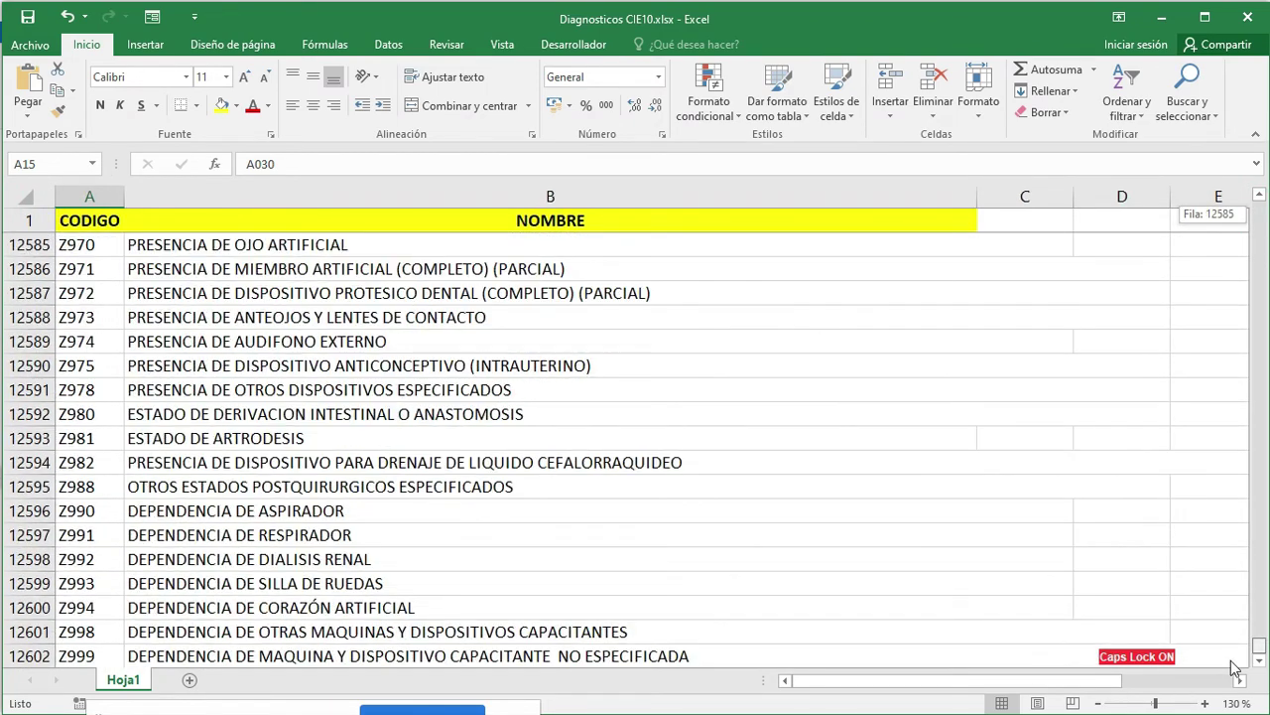
scroll(556, 539, "down", 4)
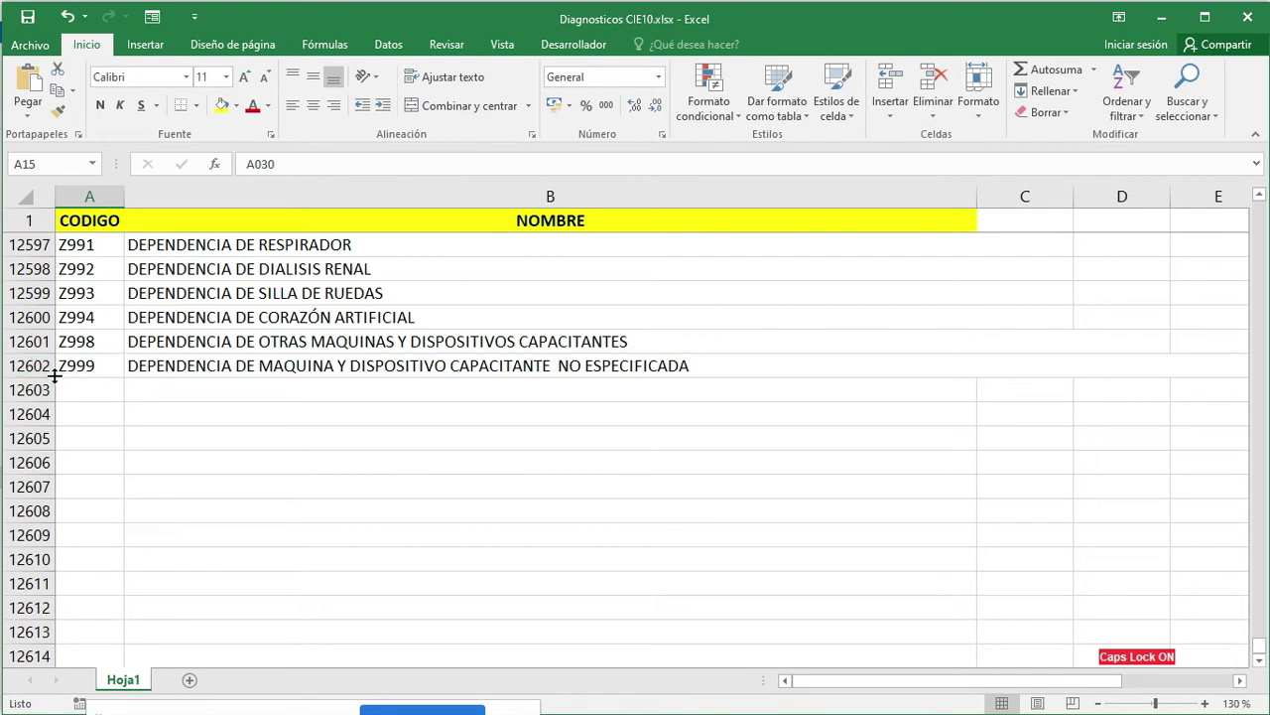
left_click_drag(1262, 655, 1260, 208)
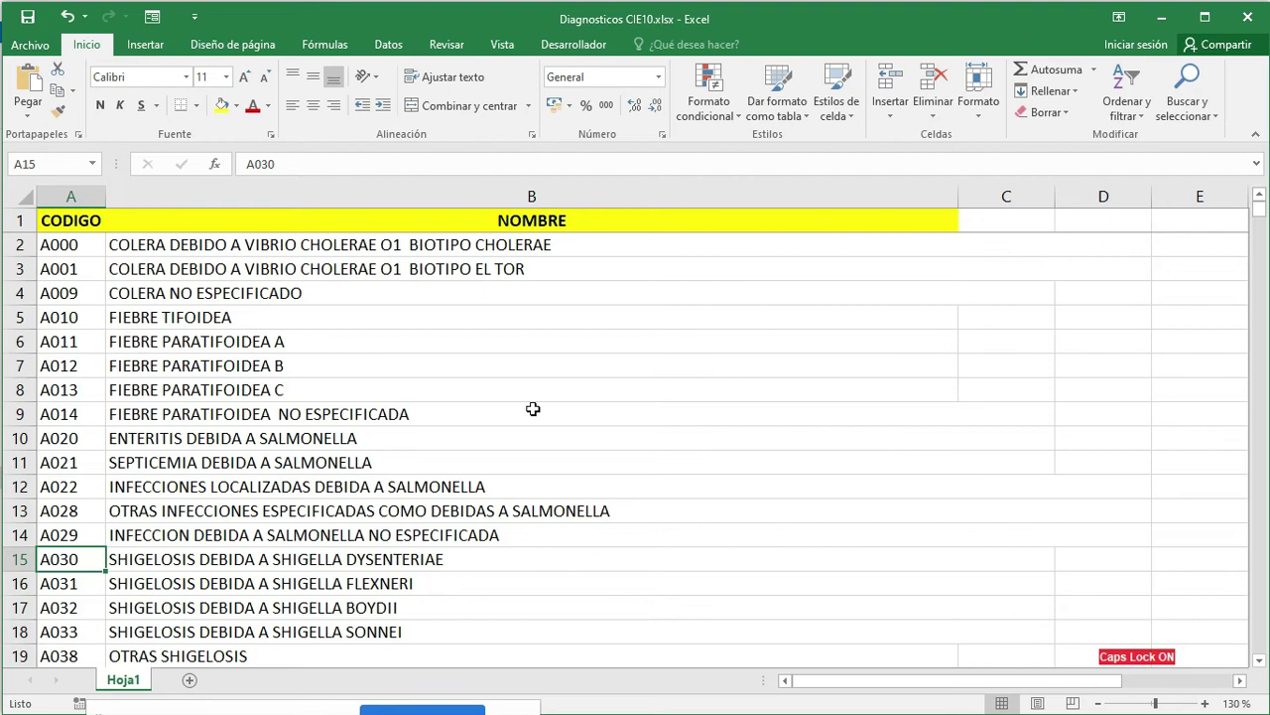
scroll(437, 605, "down", 2)
scroll(437, 605, "down", 2)
scroll(436, 606, "down", 1)
scroll(437, 605, "up", 5)
Select the diagnosis codes in A2:A8, check the other open windows, and select code A000 in A2
left_click_drag(70, 244, 72, 380)
key("alt+Tab")
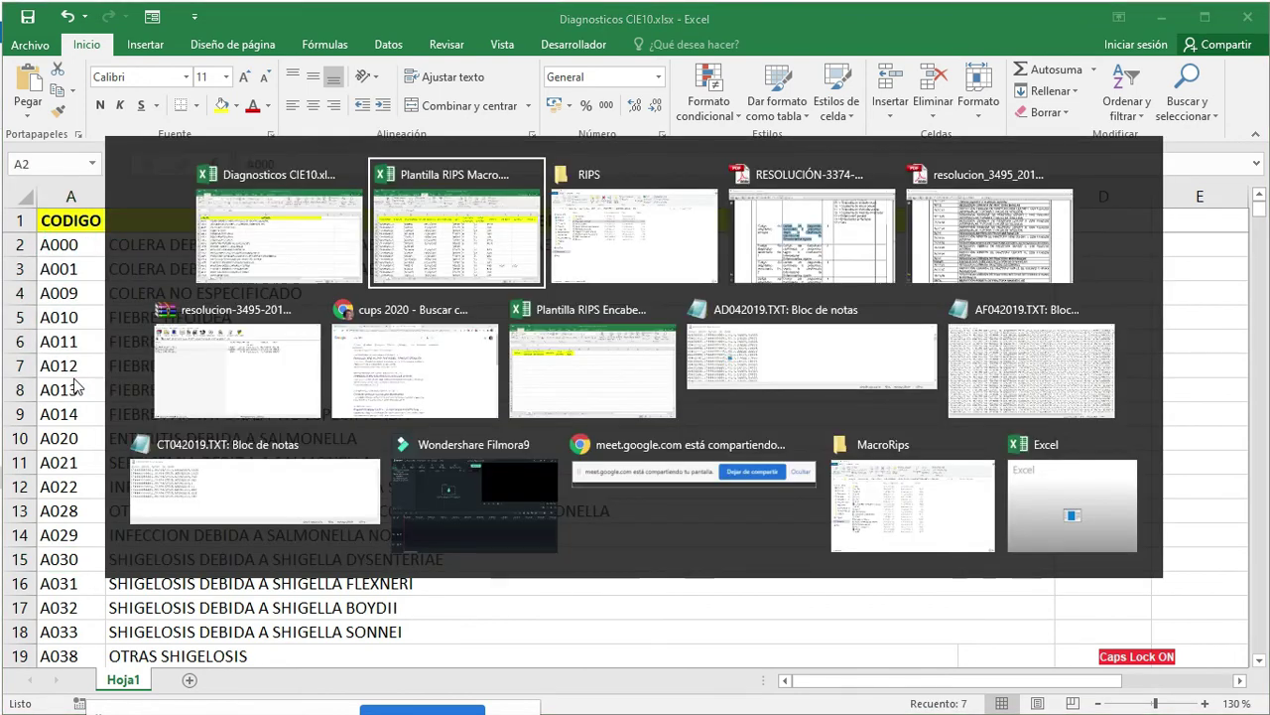
key("alt+Tab")
left_click(60, 243)
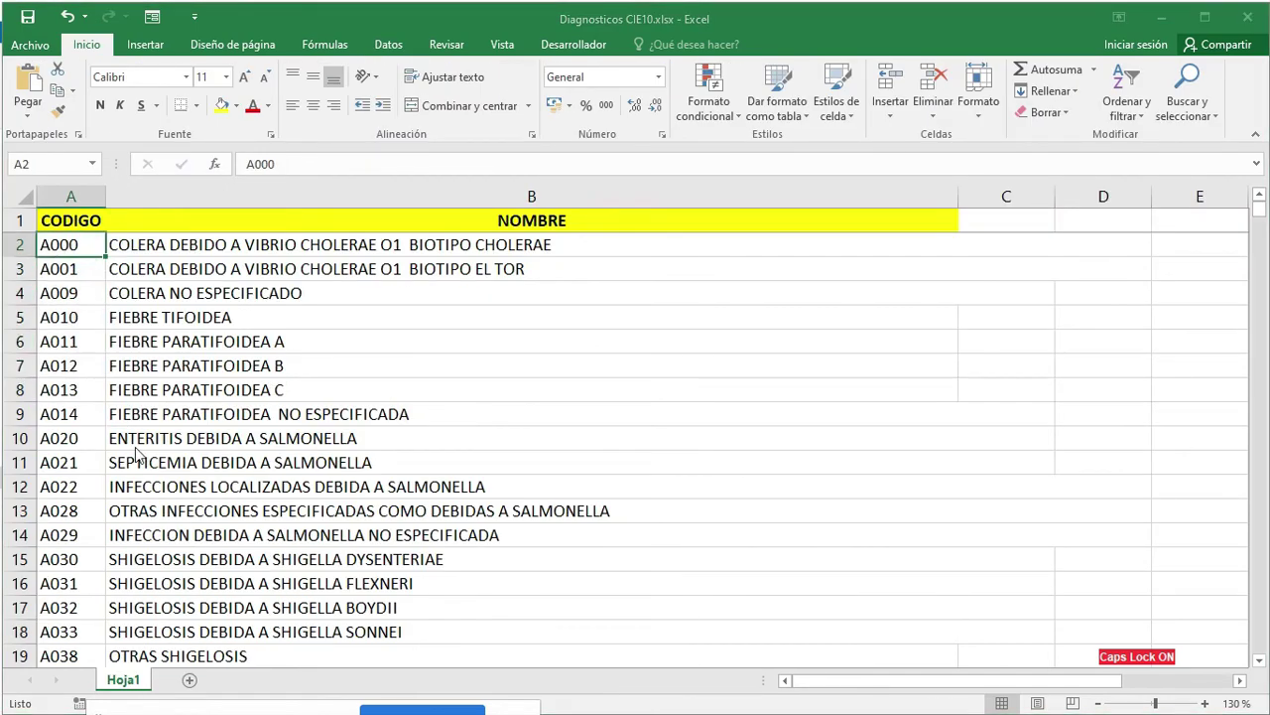
Return to RESOLUCIÓN-3374-DE-2000.pdf and highlight the length of the Código del diagnóstico principal field
key("alt+Tab")
key("alt+Tab")
key("alt+Tab")
left_click(552, 427)
left_click_drag(762, 281, 747, 281)
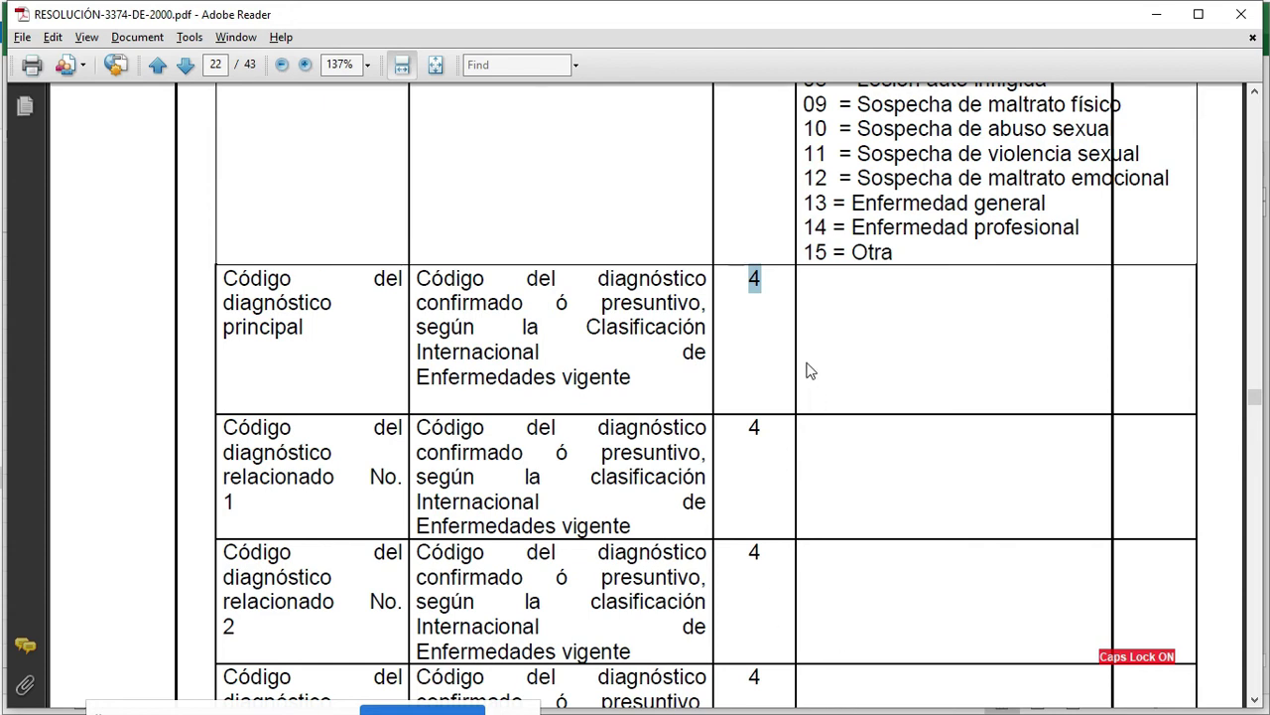
left_click(746, 335)
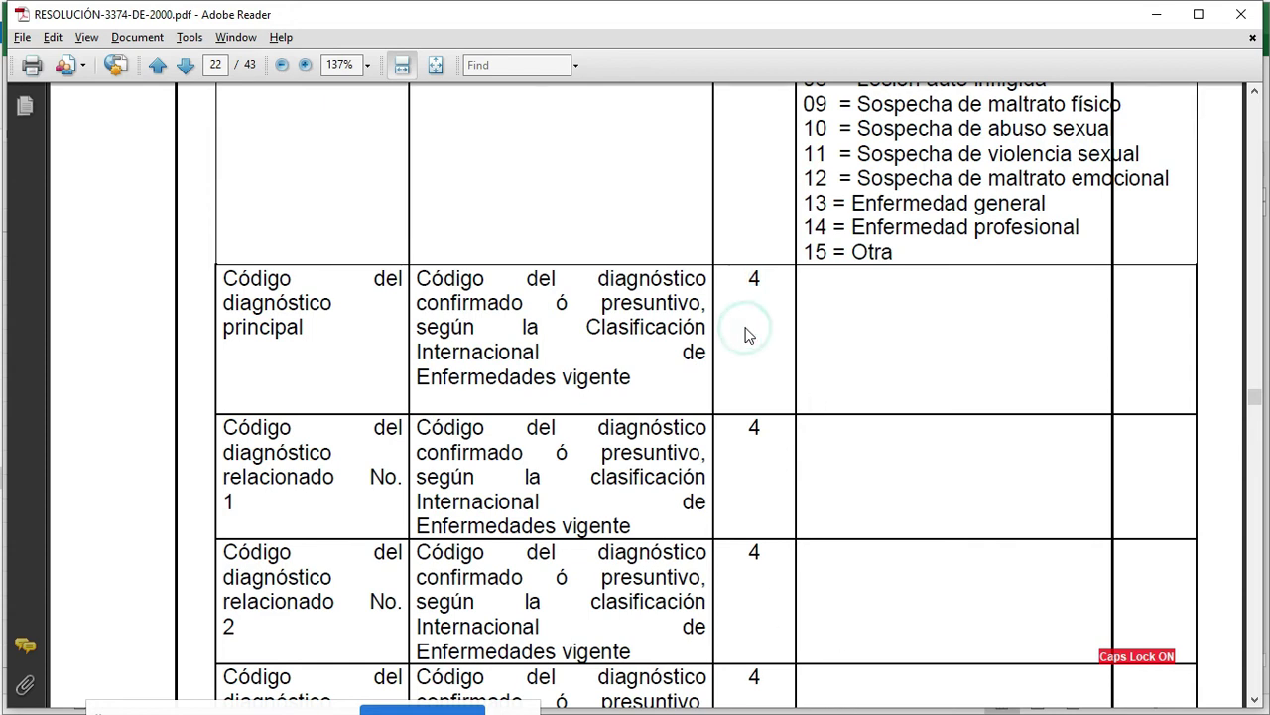
Highlight the field name Código del diagnóstico principal, clear the highlight, and view the related diagnosis fields below it
left_click_drag(315, 329, 215, 278)
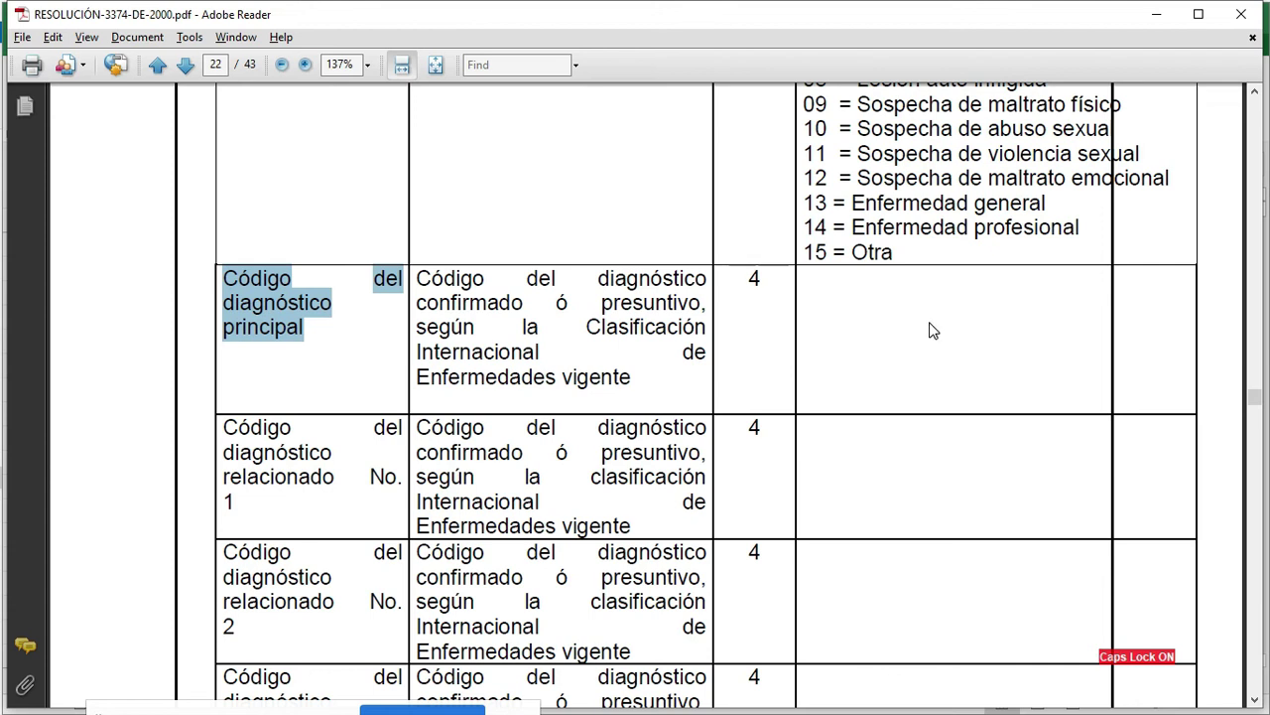
left_click(339, 330)
left_click_drag(339, 329, 228, 282)
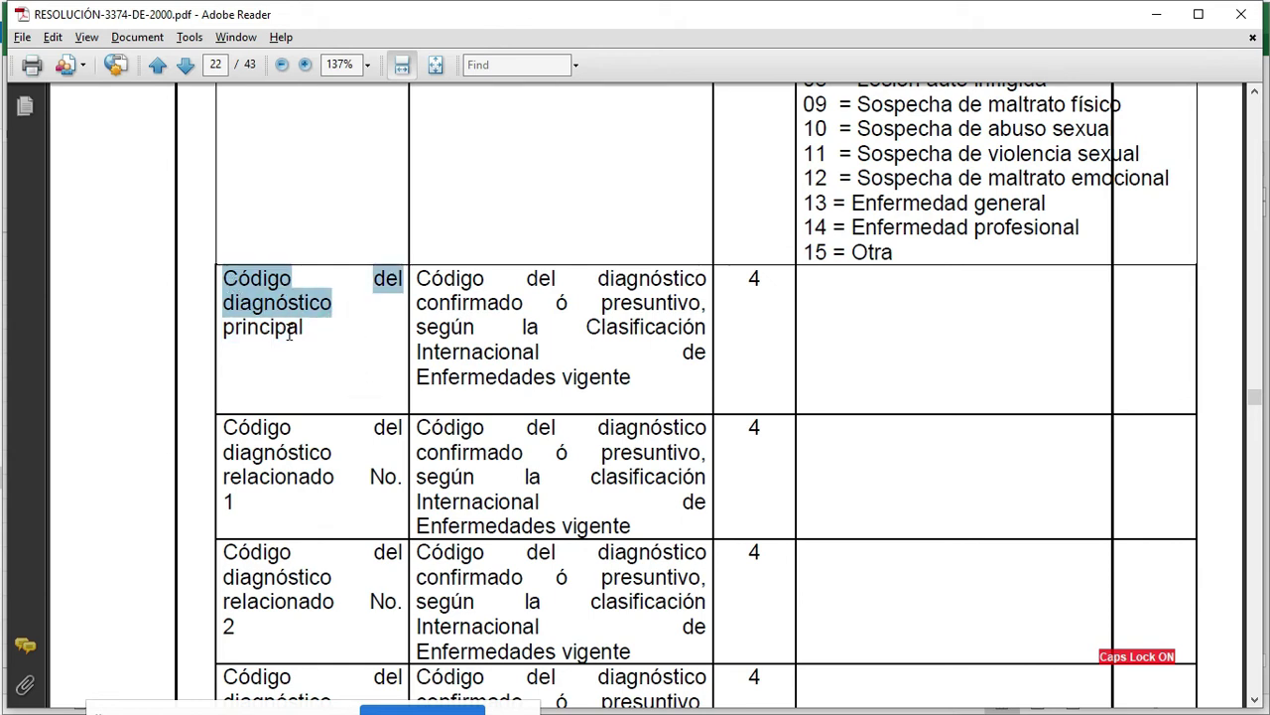
left_click_drag(302, 330, 238, 286)
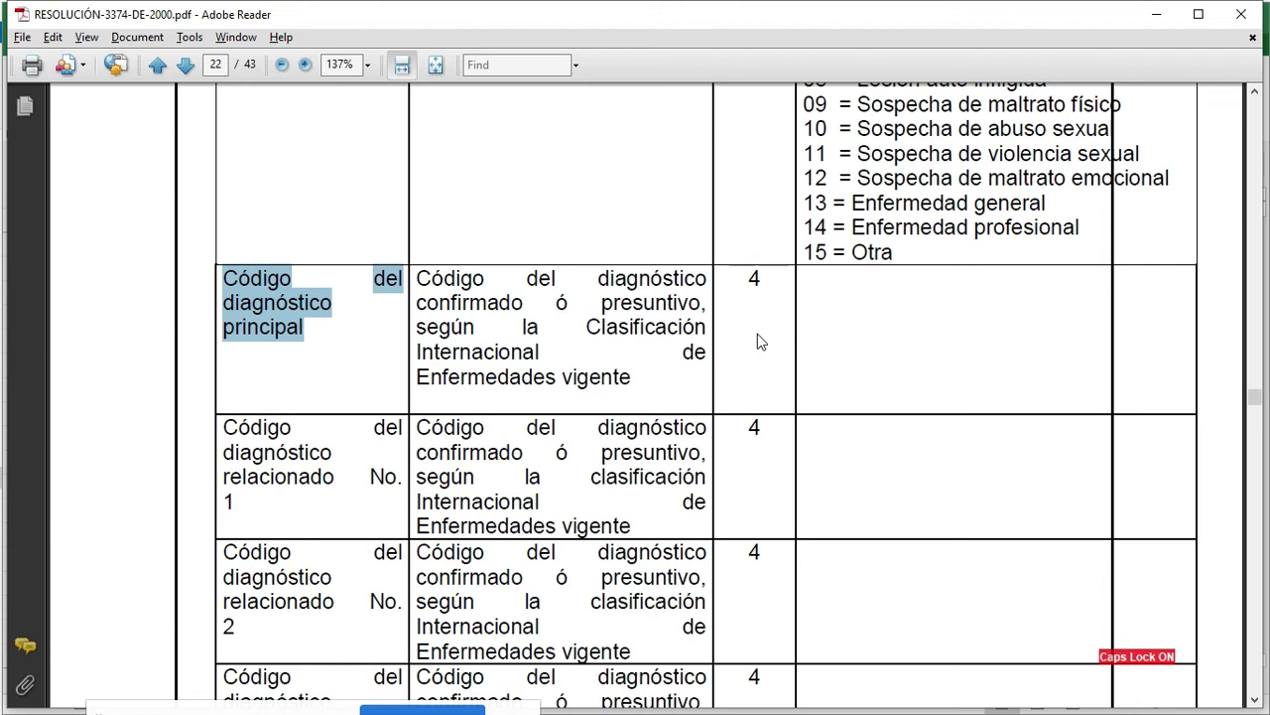
left_click(370, 349)
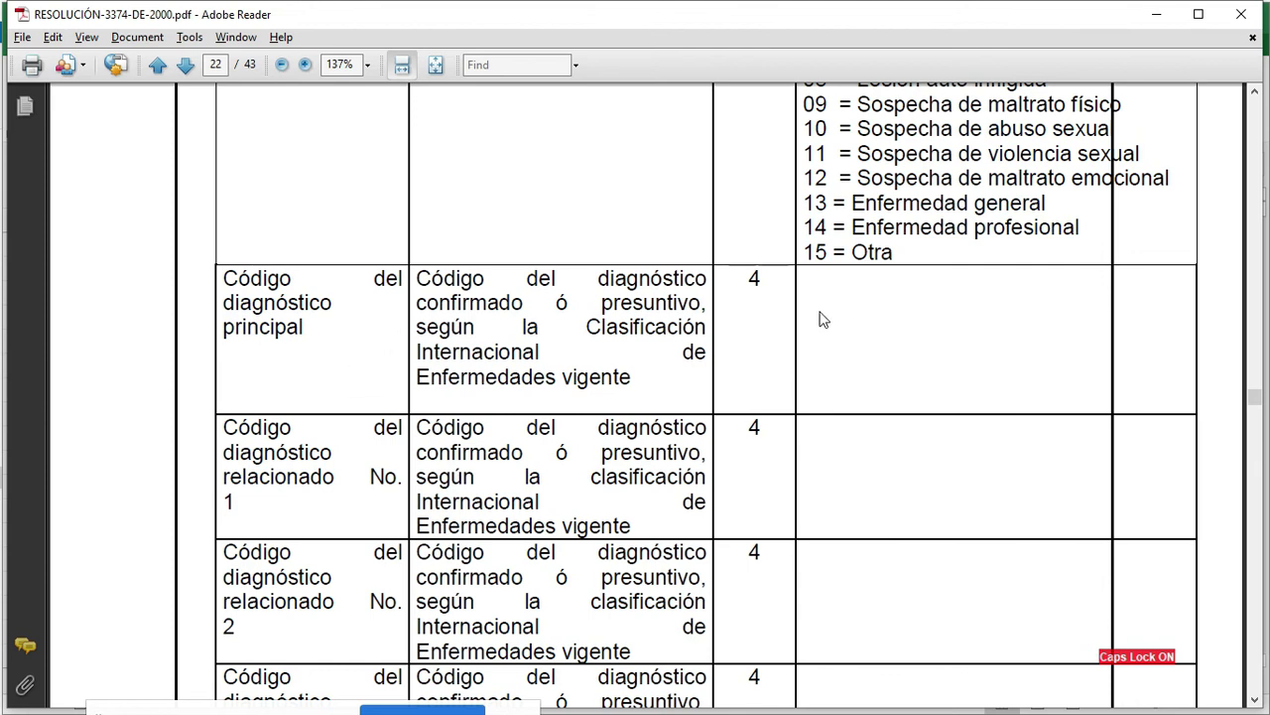
scroll(891, 343, "down", 1)
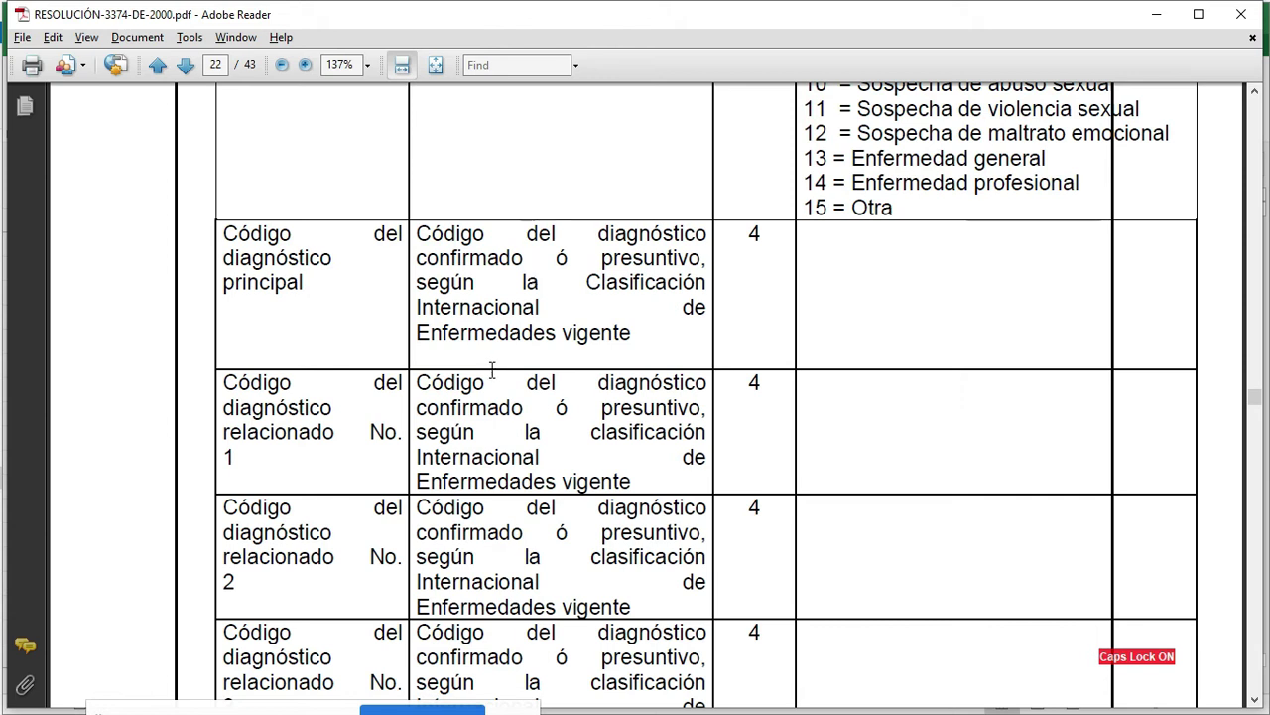
Examine the table row for the code of related diagnosis No. 1 and its description in the resolution PDF
left_click_drag(221, 369, 334, 441)
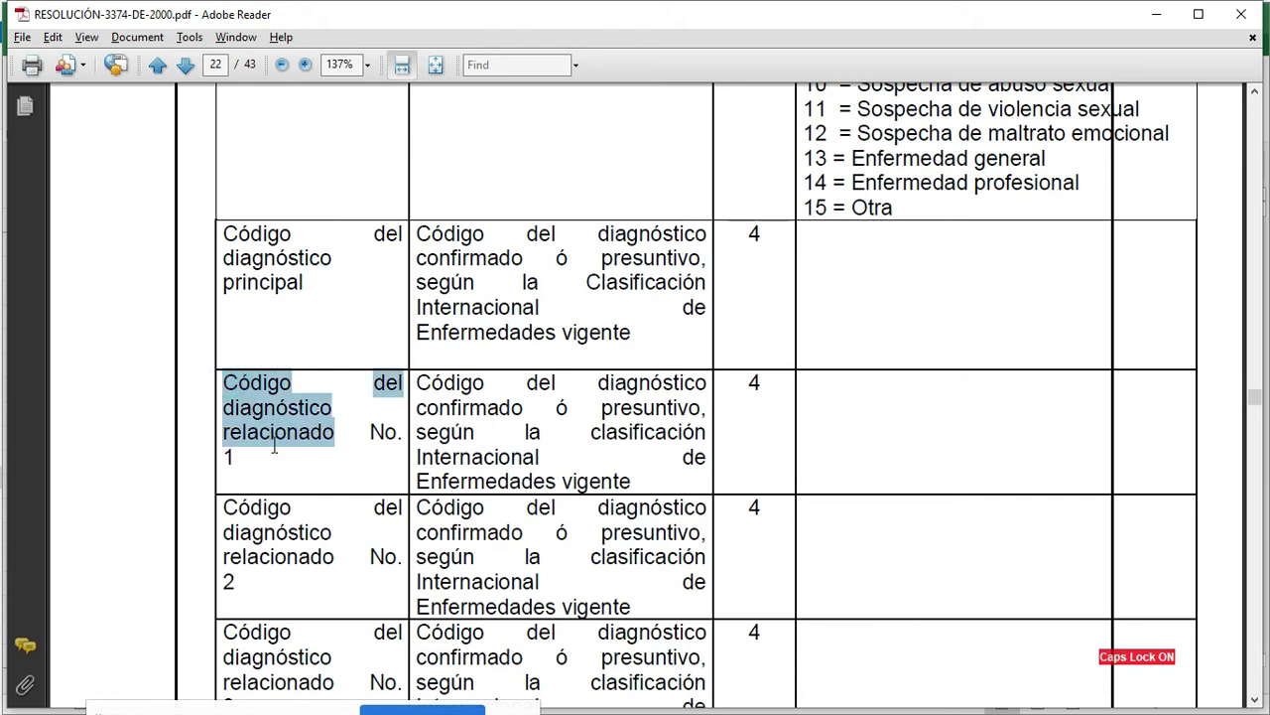
left_click(499, 407)
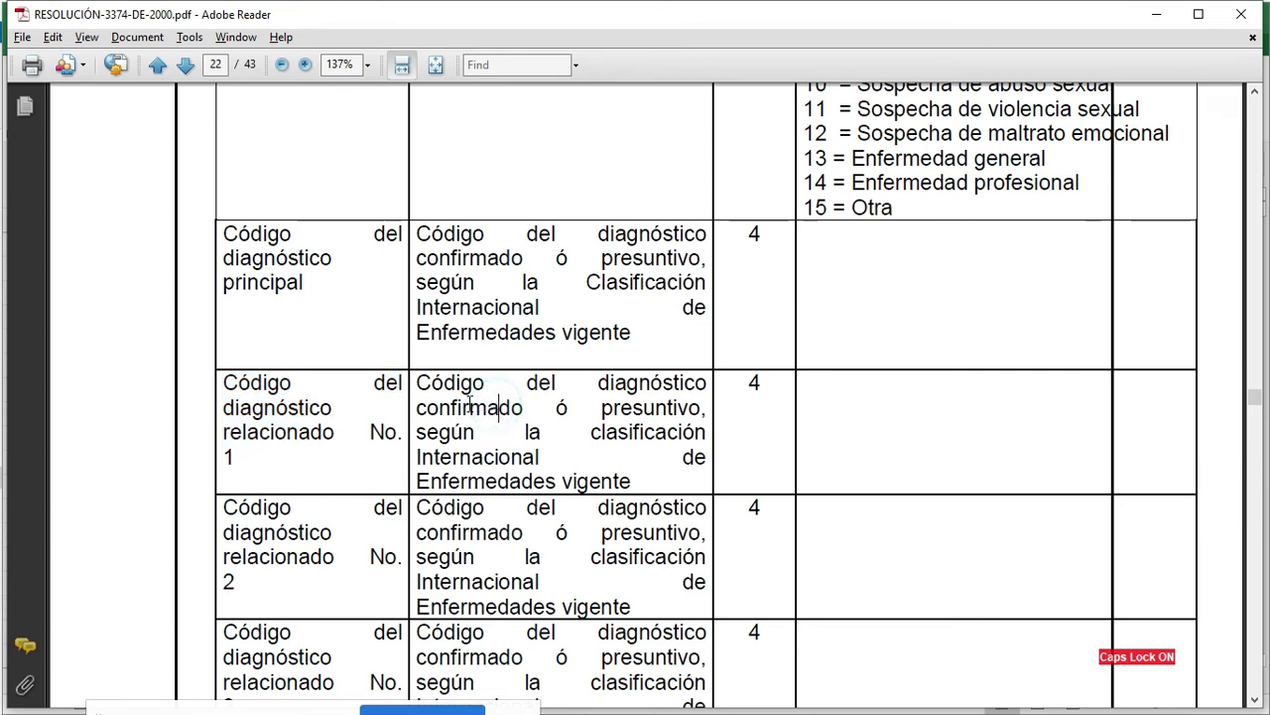
left_click_drag(288, 458, 332, 439)
left_click(229, 378)
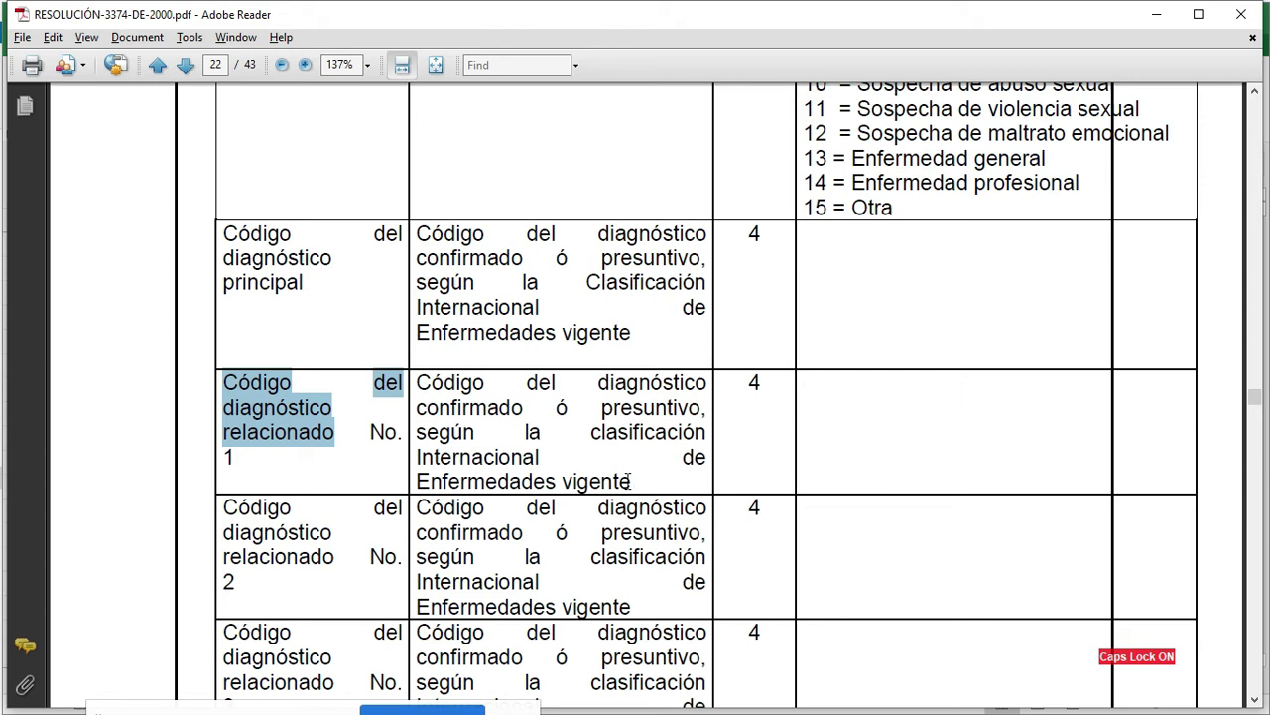
left_click_drag(627, 480, 415, 455)
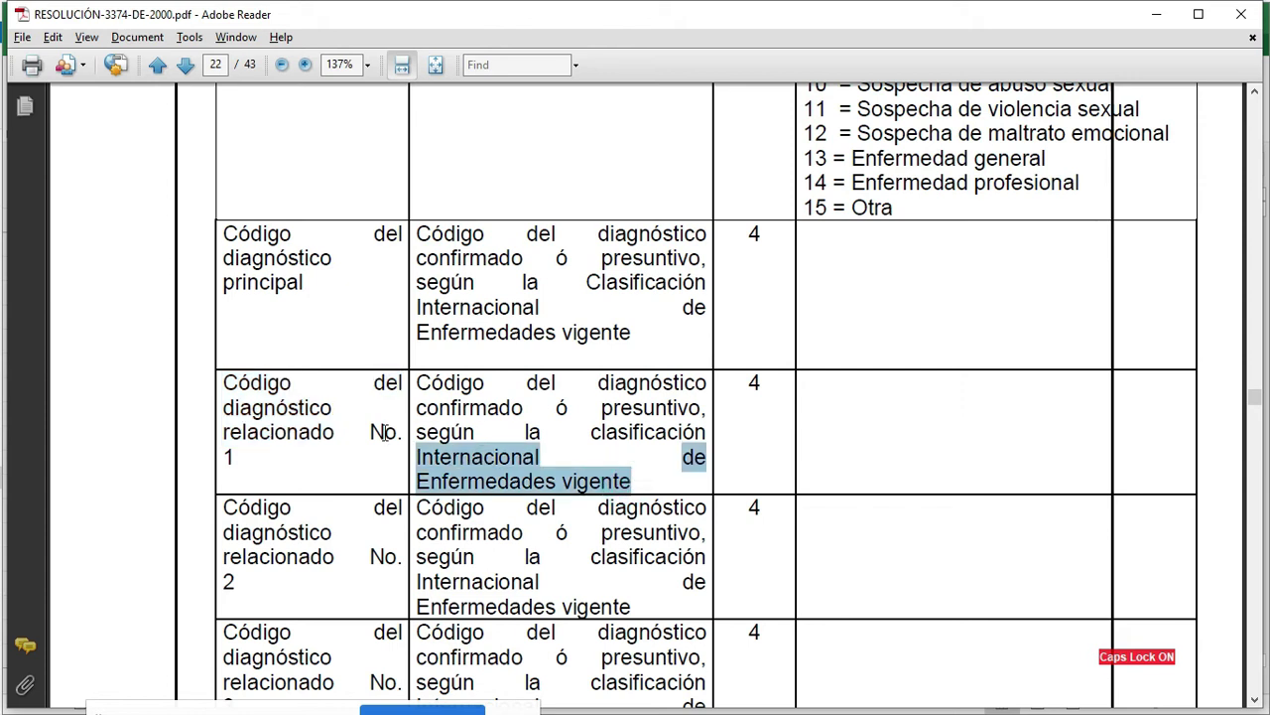
left_click(295, 470)
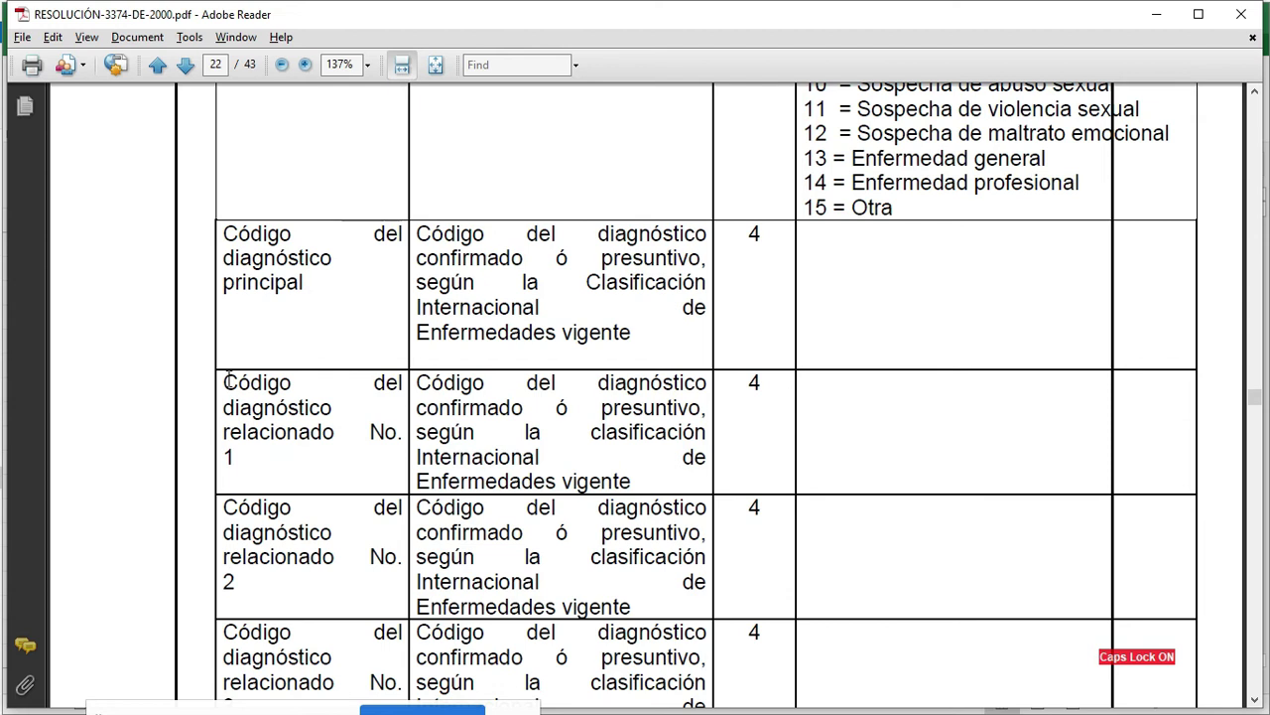
scroll(599, 404, "down", 1)
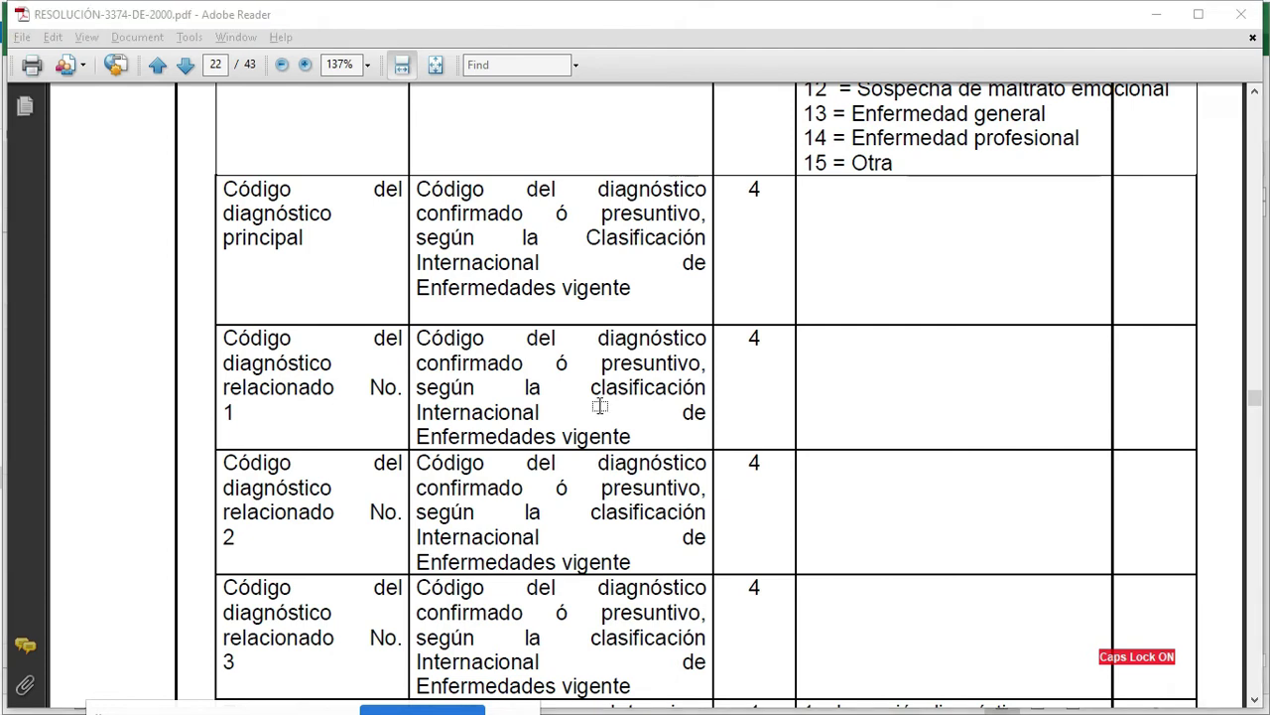
Switch to the Diagnosticos CIE10 workbook, search for code Z348 and check its diagnosis name
key("alt+Tab")
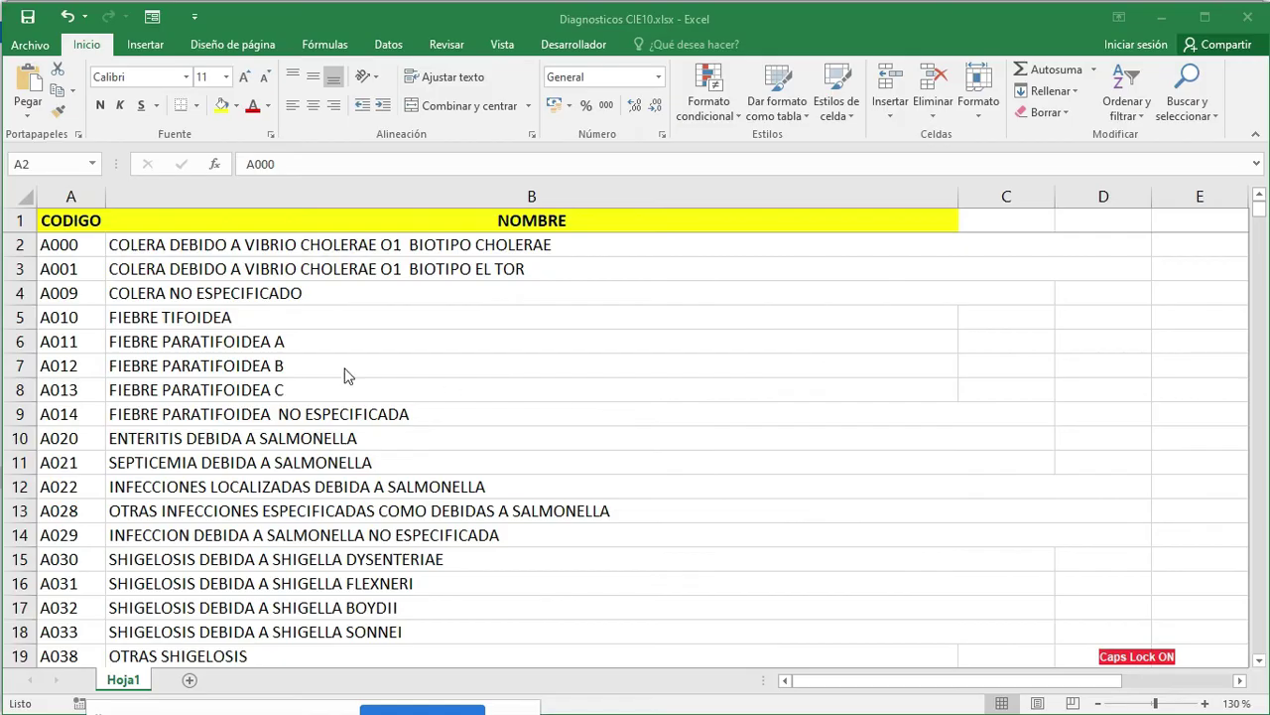
left_click(57, 269)
left_click(1183, 94)
left_click(1167, 145)
type("Z348")
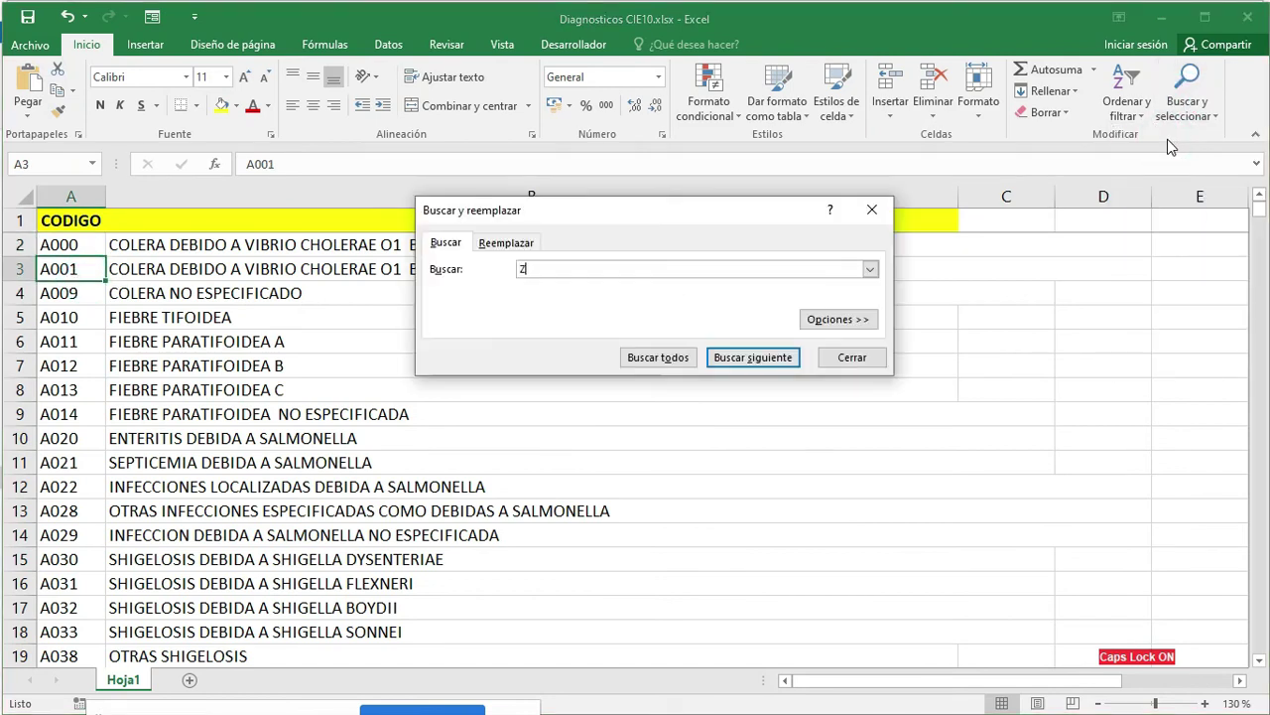
key("Return")
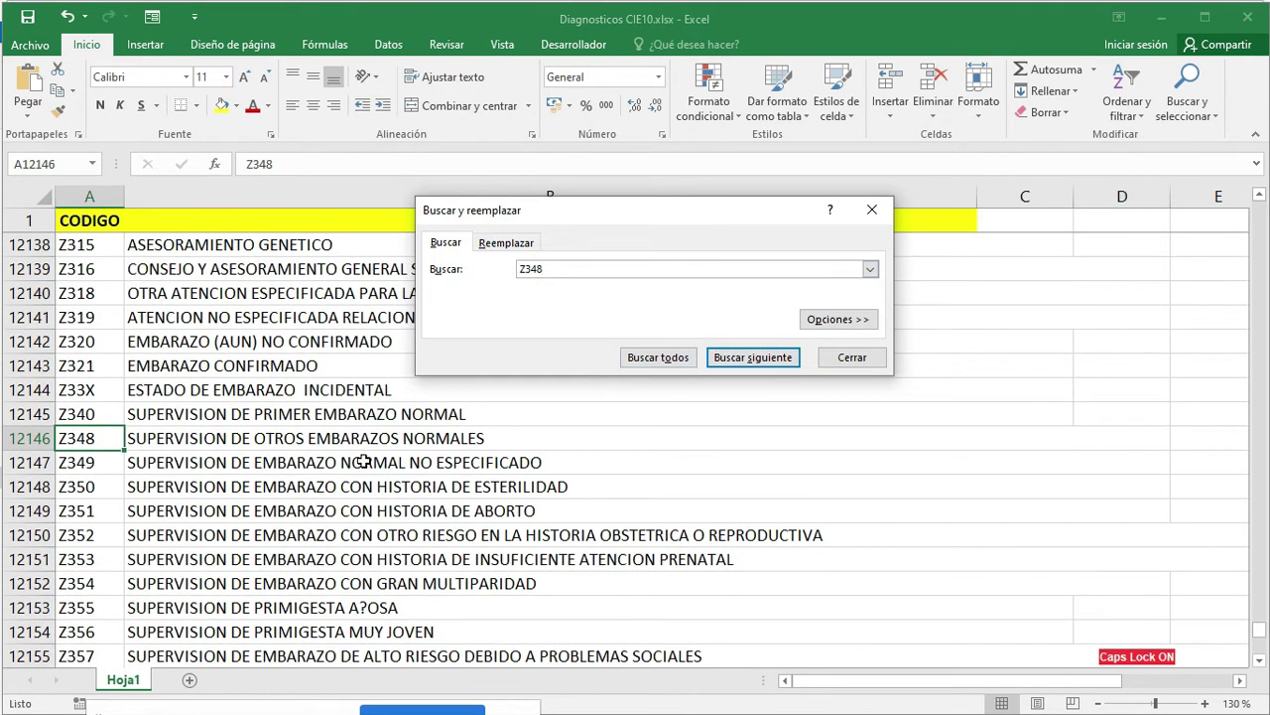
left_click(358, 438)
left_click(98, 443)
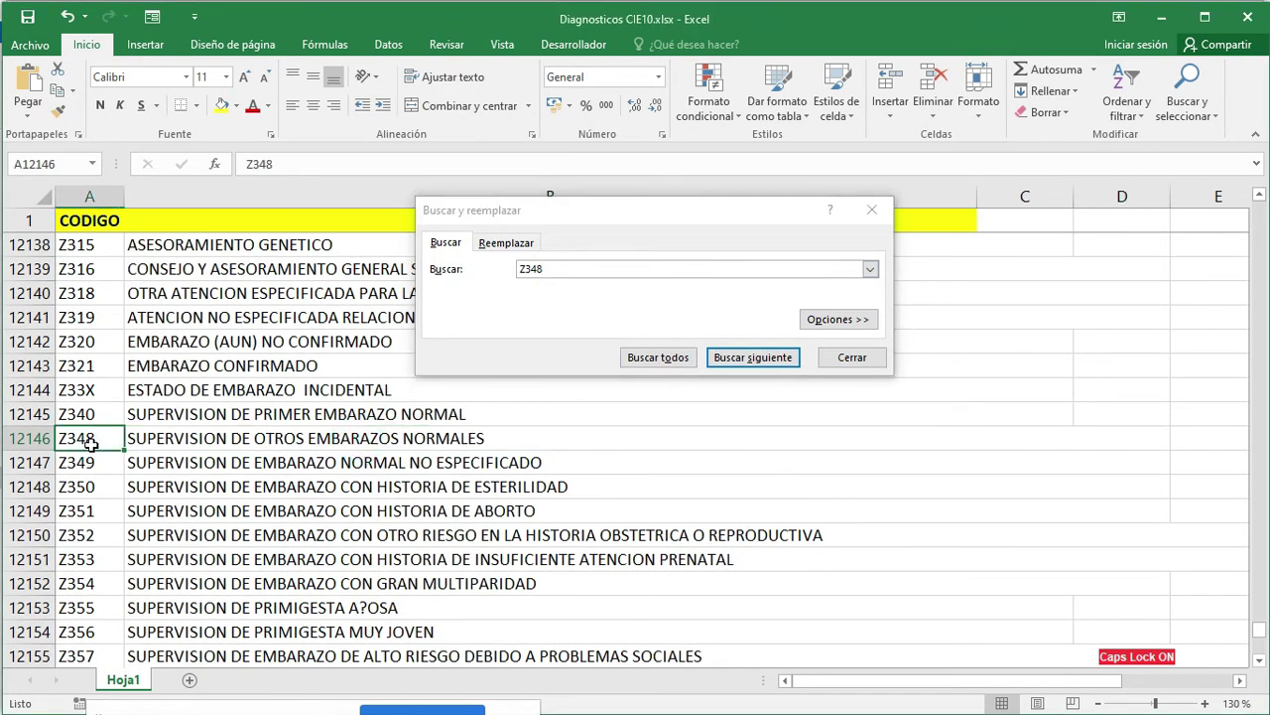
Switch to the Plantilla RIPS Macro workbook, close the search dialog and enter Z348 as DX PPAL in cell J35
key("alt+Tab")
key("alt+Tab")
key("alt+Tab")
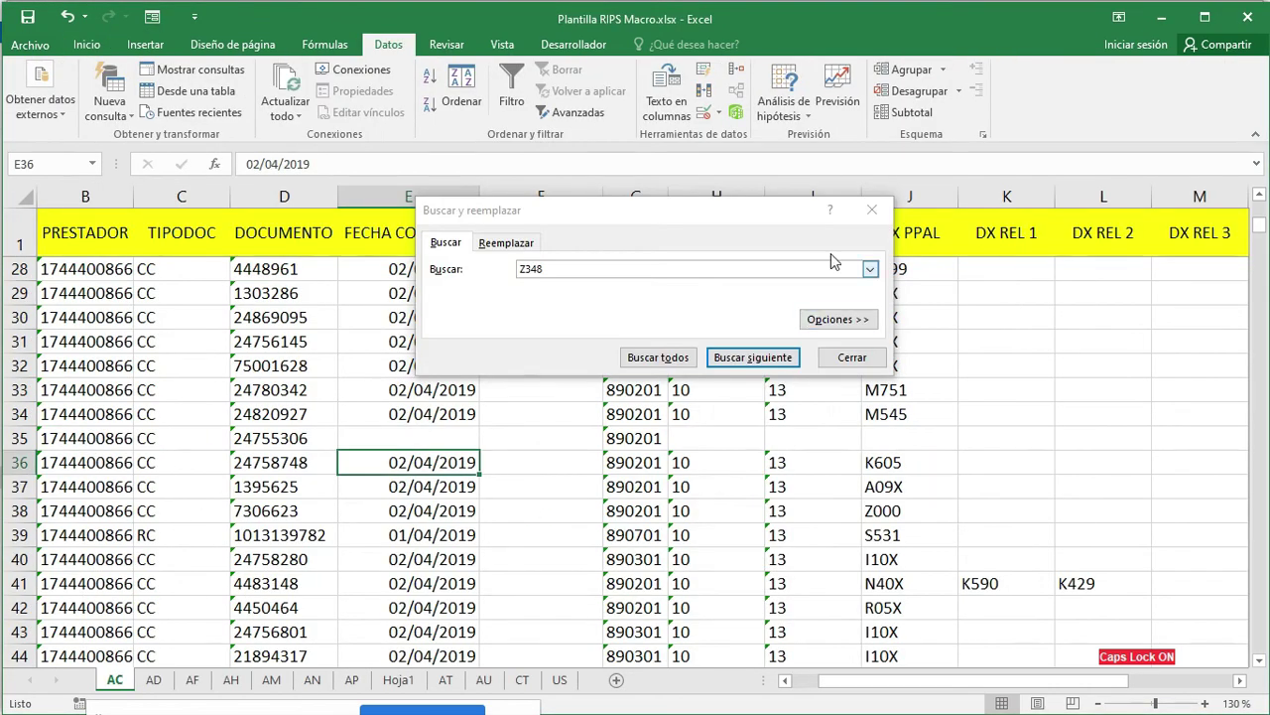
left_click(858, 213)
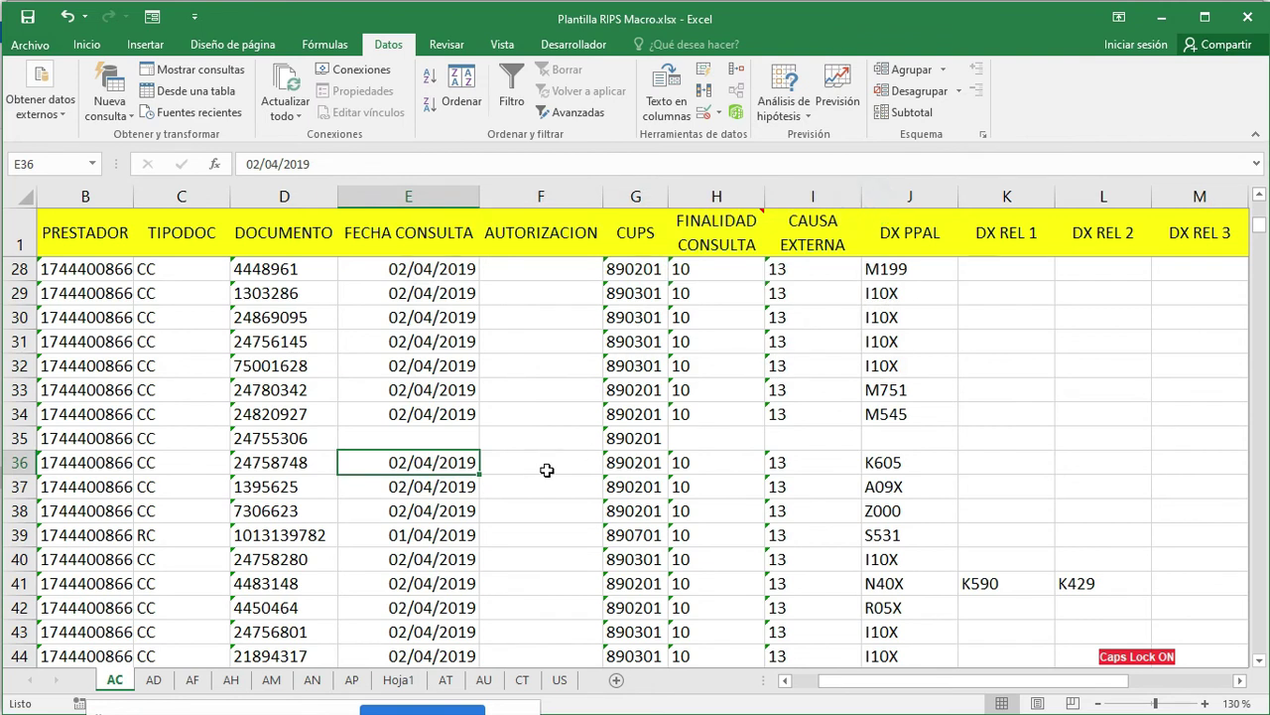
left_click(907, 464)
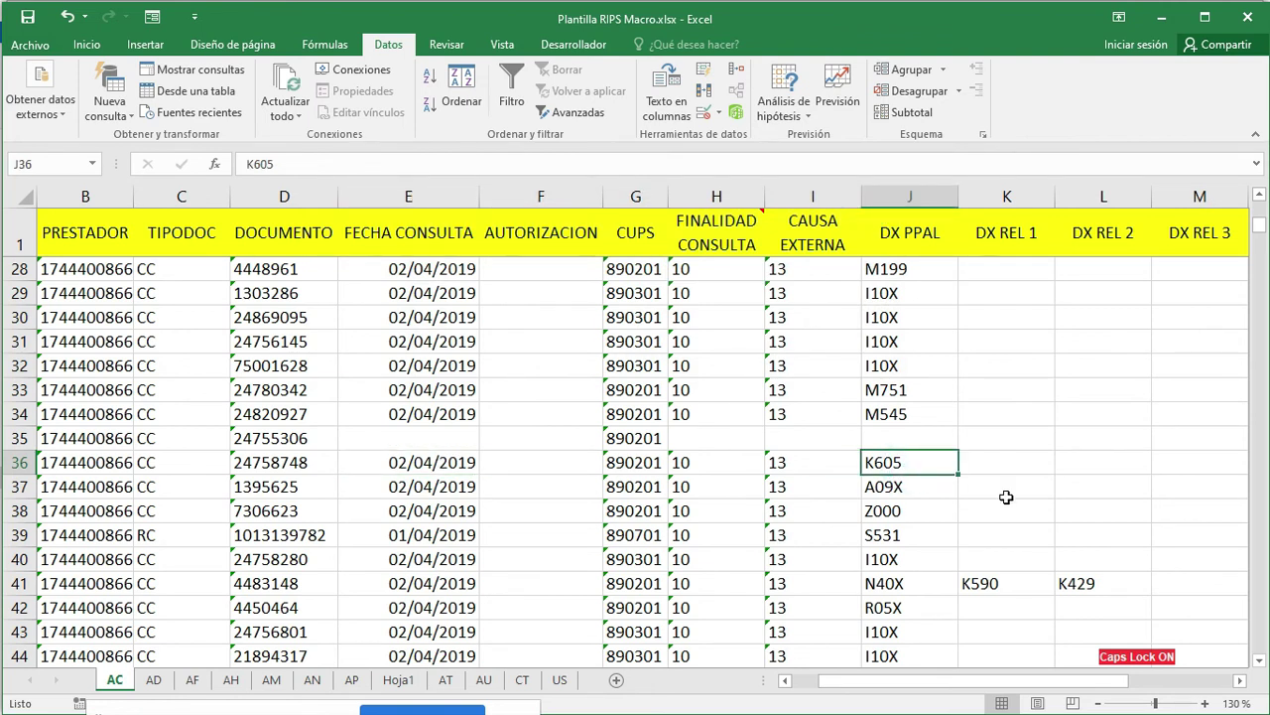
key("Up")
type("Z348")
key("Return")
key("Up")
key("Right")
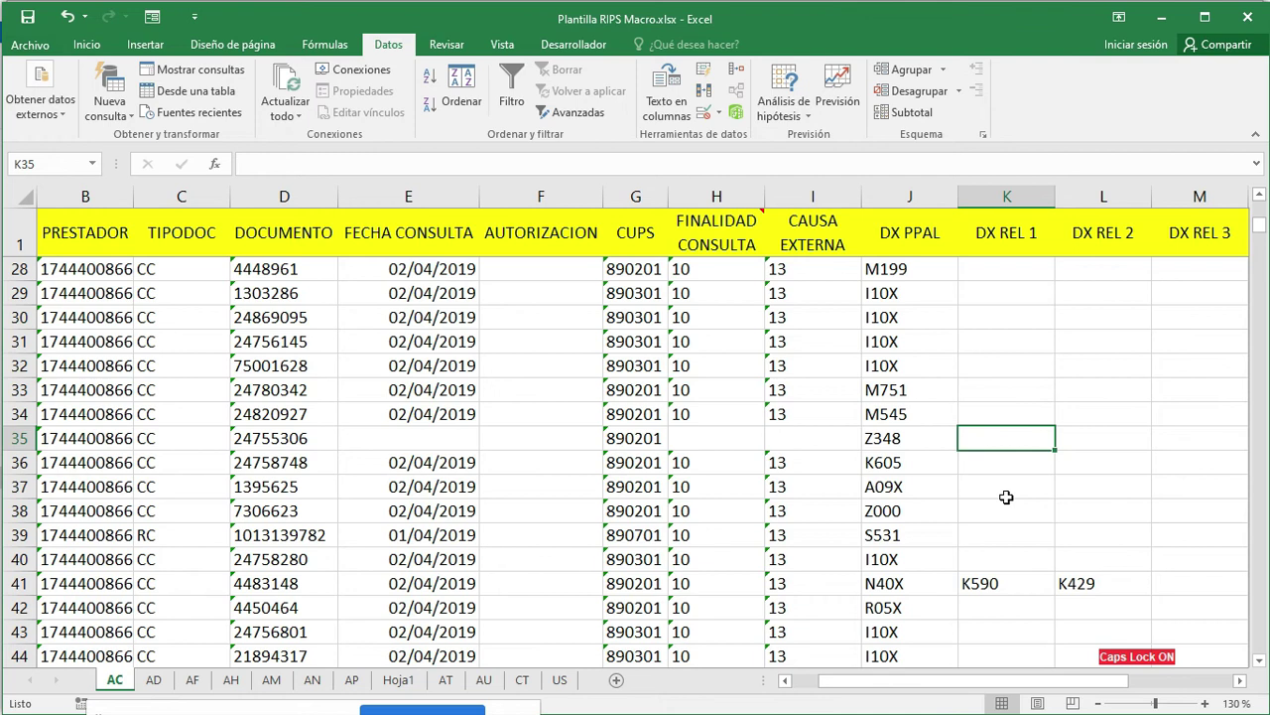
key("Left")
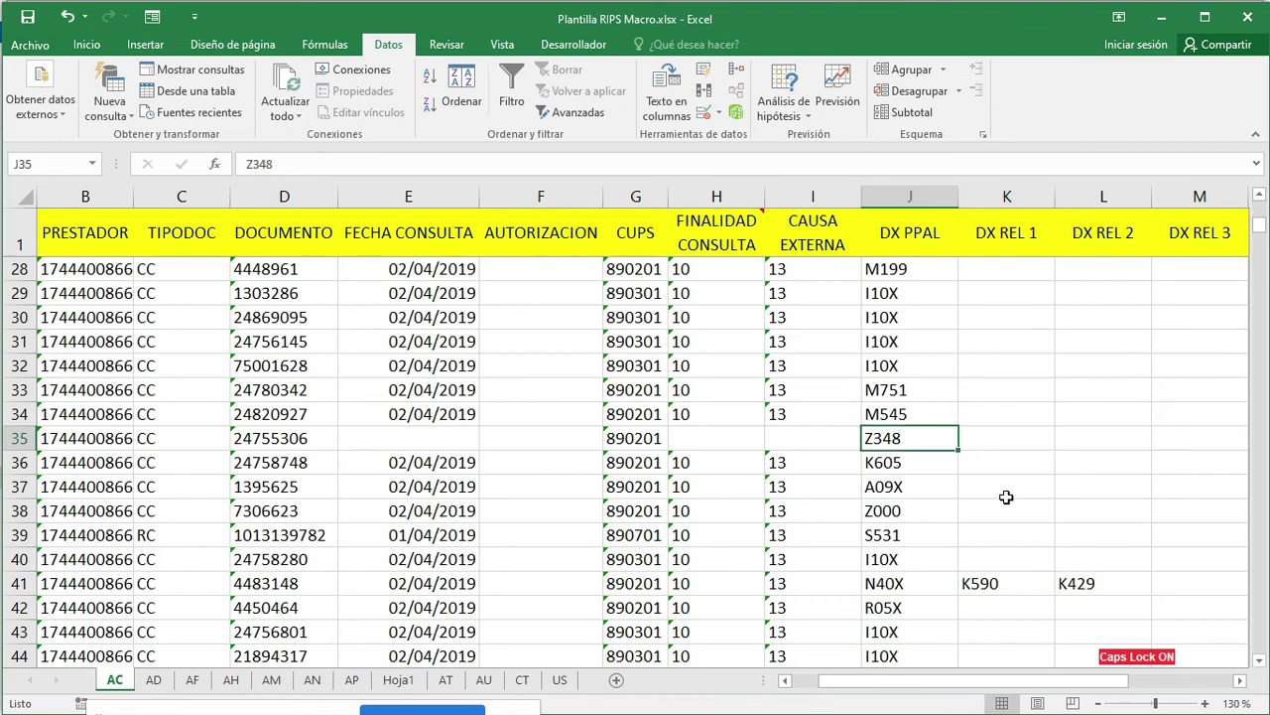
Review the DX REL 1 to DX REL 3 cells beside the main diagnosis in row 35 and the rows above it
key("Right")
key("Right")
key("Left")
key("shift+Right")
key("shift+Right")
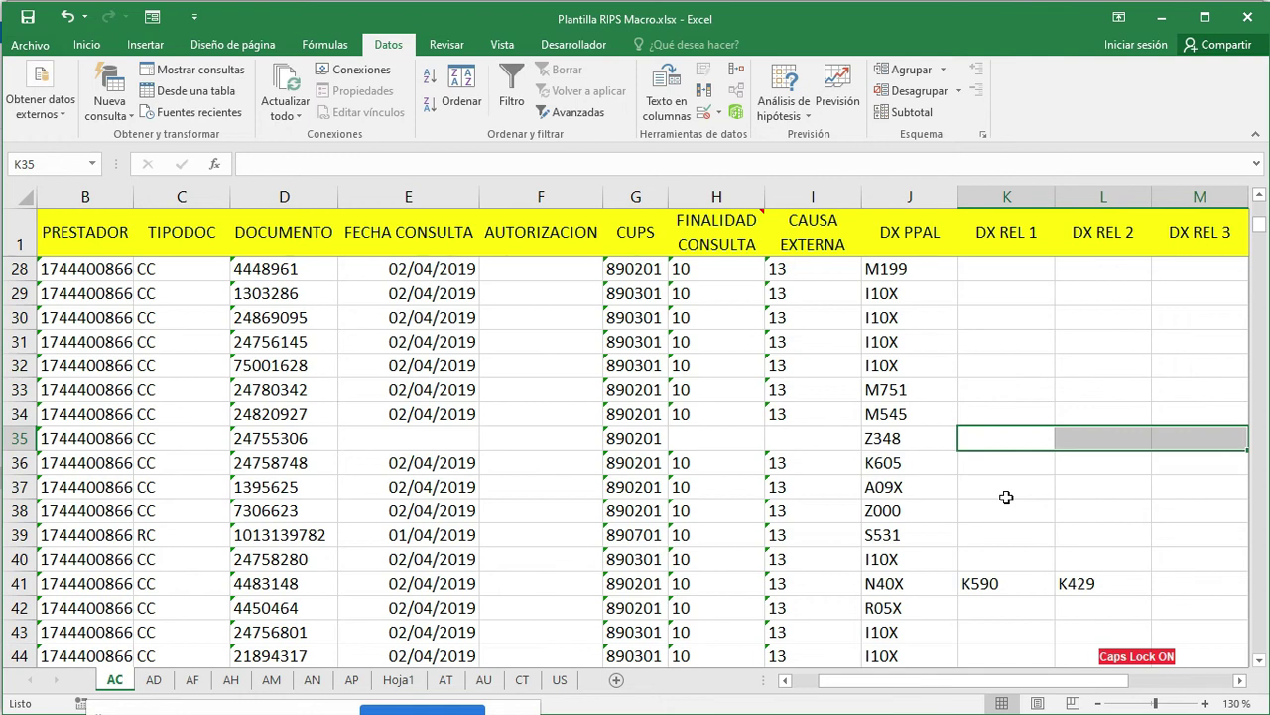
left_click_drag(1009, 435, 1169, 432)
left_click(893, 434)
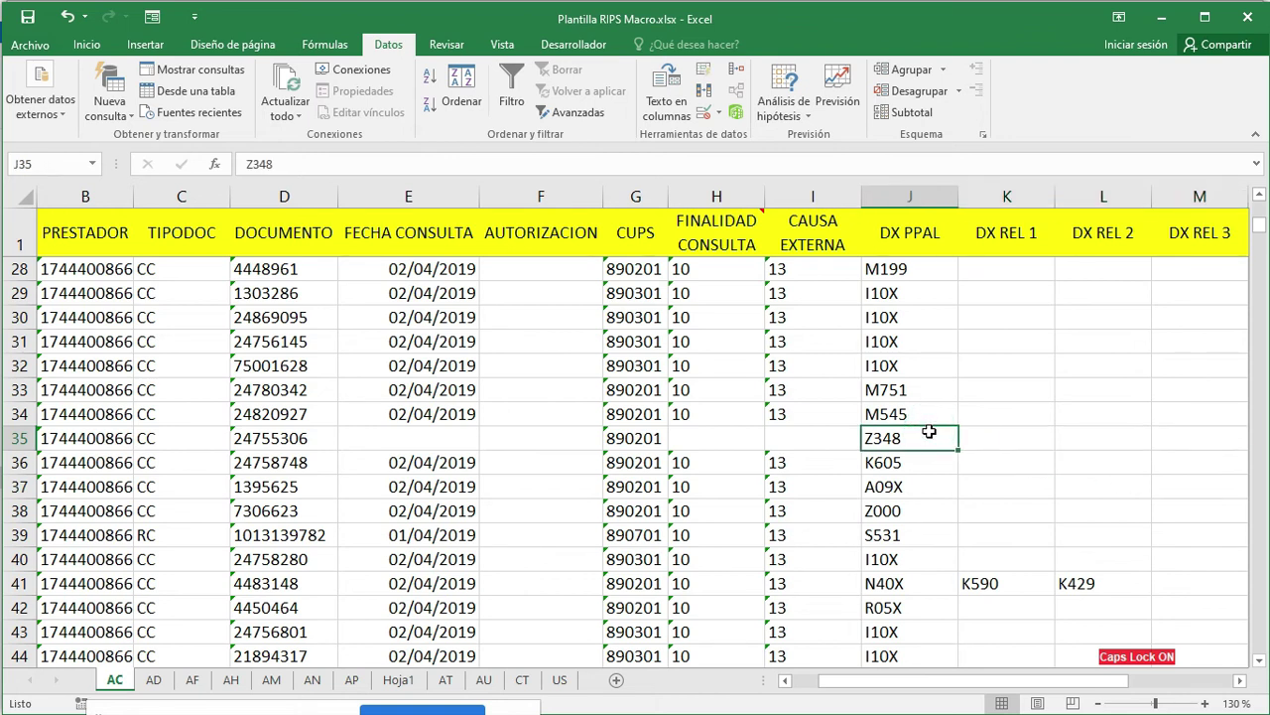
left_click_drag(983, 437, 1183, 440)
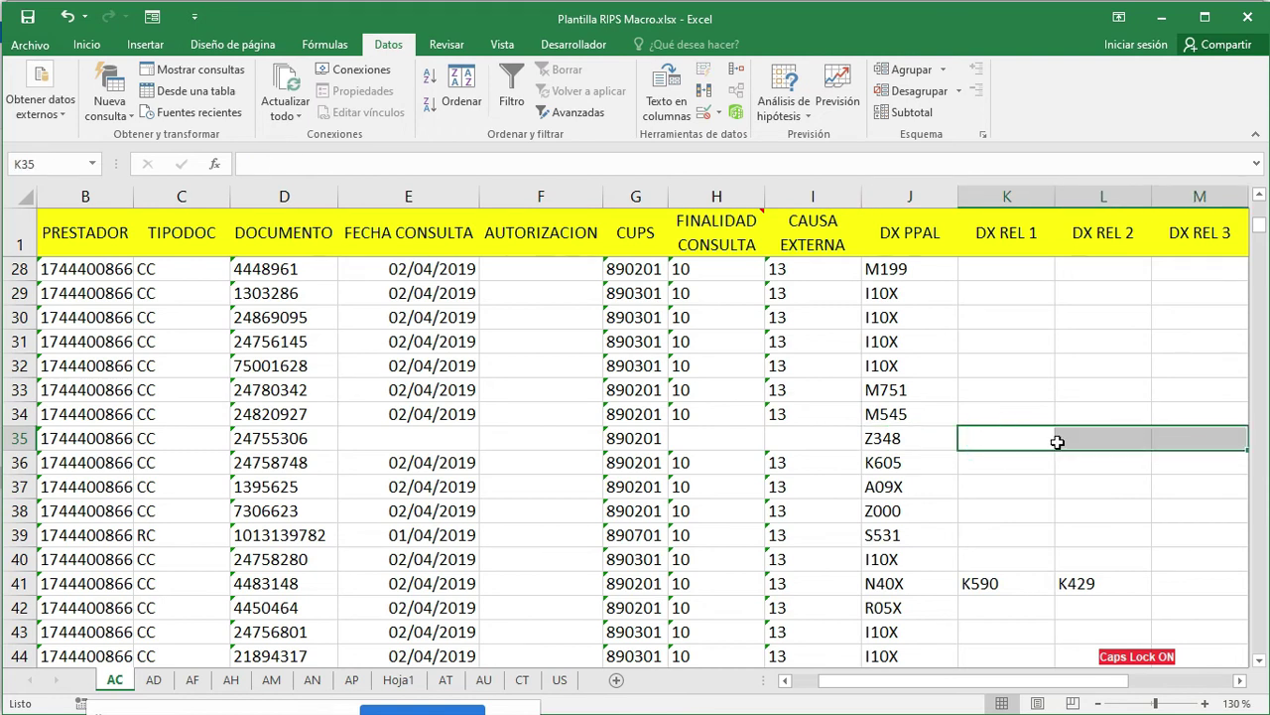
left_click_drag(988, 268, 1204, 438)
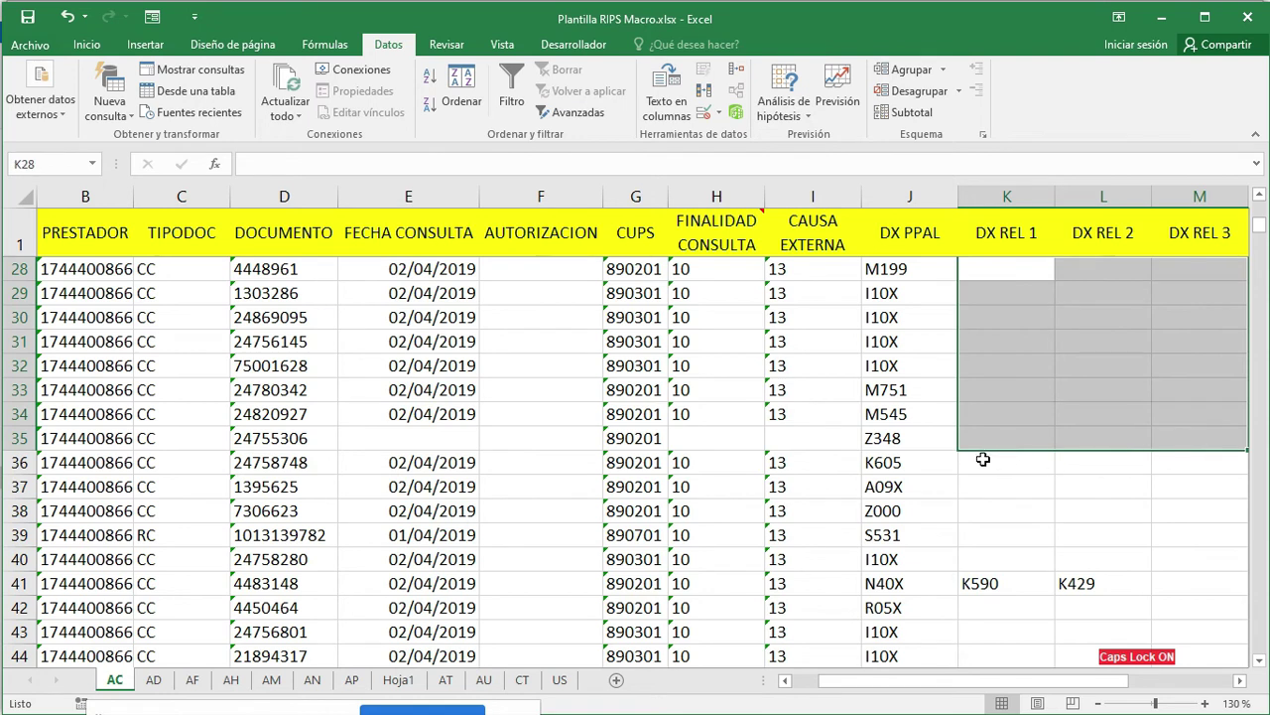
left_click(983, 443)
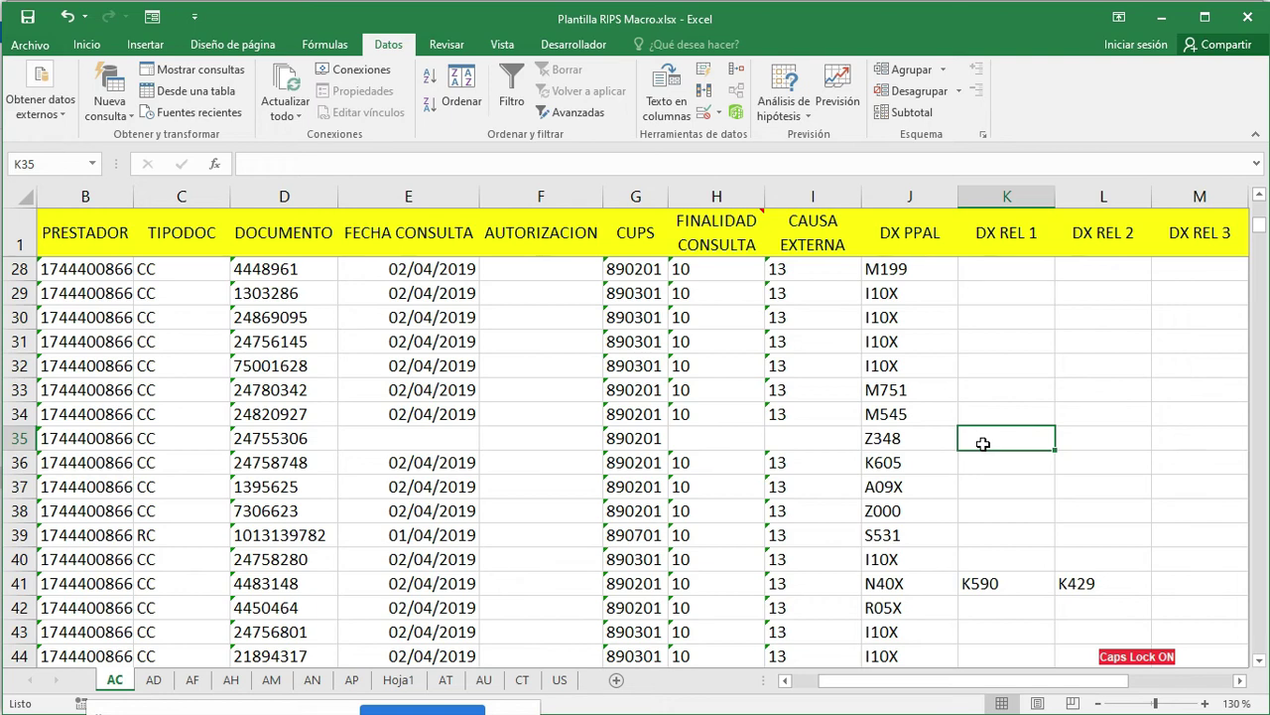
Return to the resolution PDF and examine the allowed codes for Tipo de diagnóstico principal on page 22
key("alt+Tab")
key("alt+Tab")
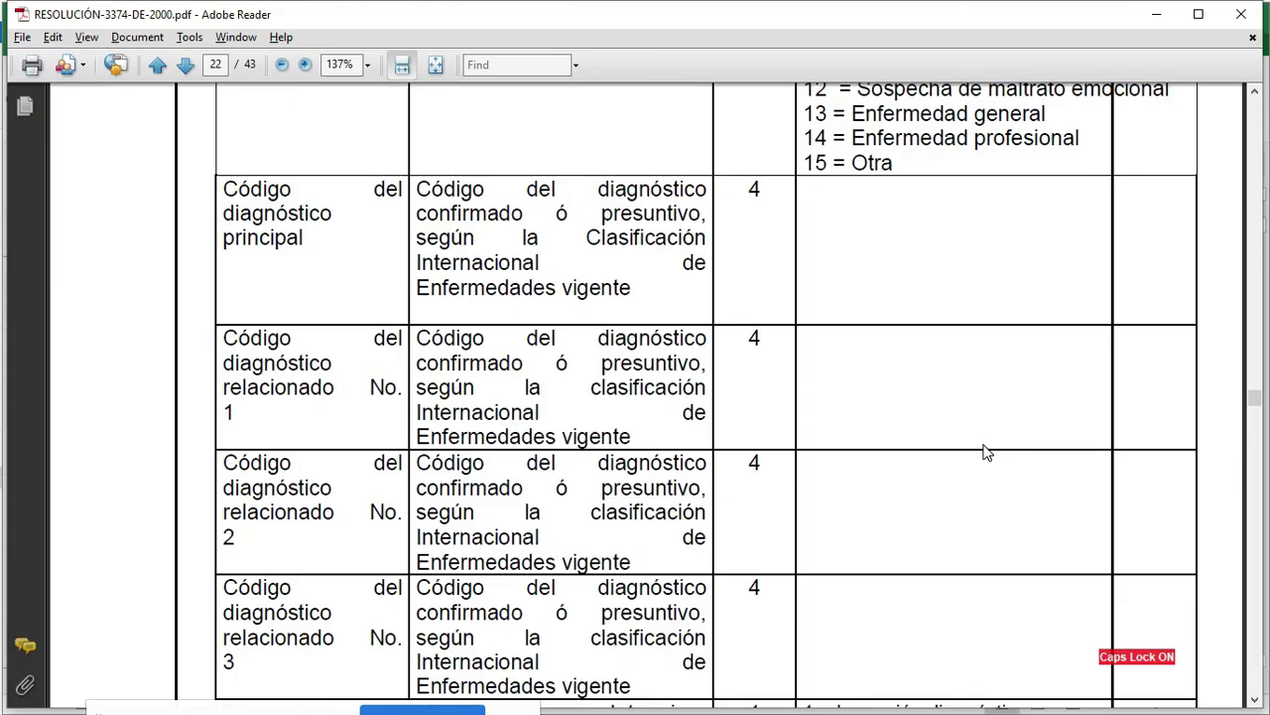
scroll(421, 395, "down", 1)
scroll(422, 395, "down", 4)
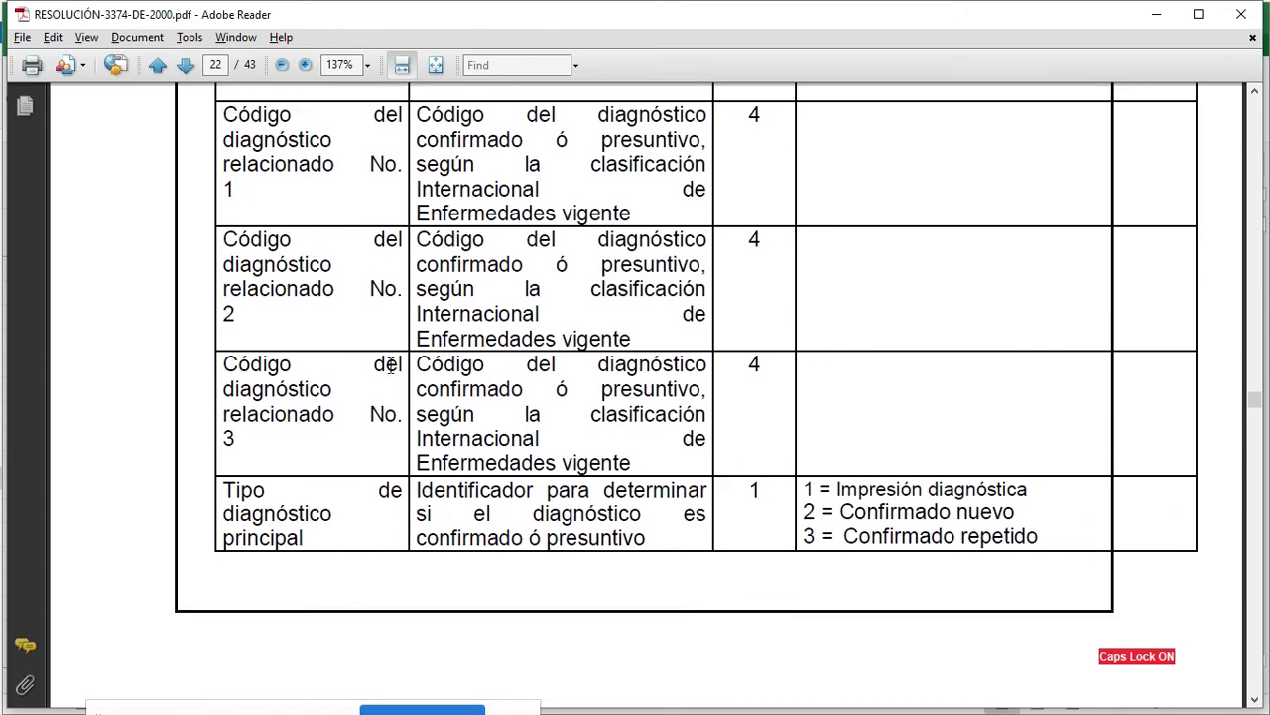
left_click_drag(802, 354, 820, 403)
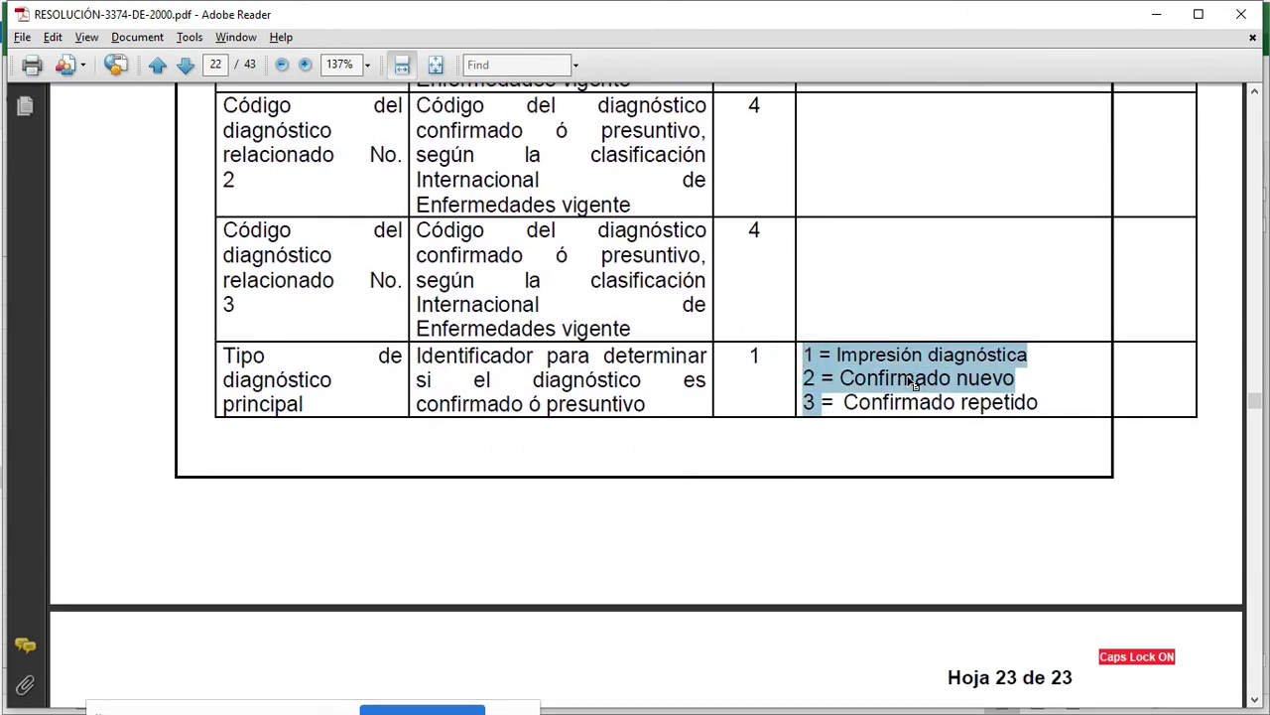
left_click(890, 401)
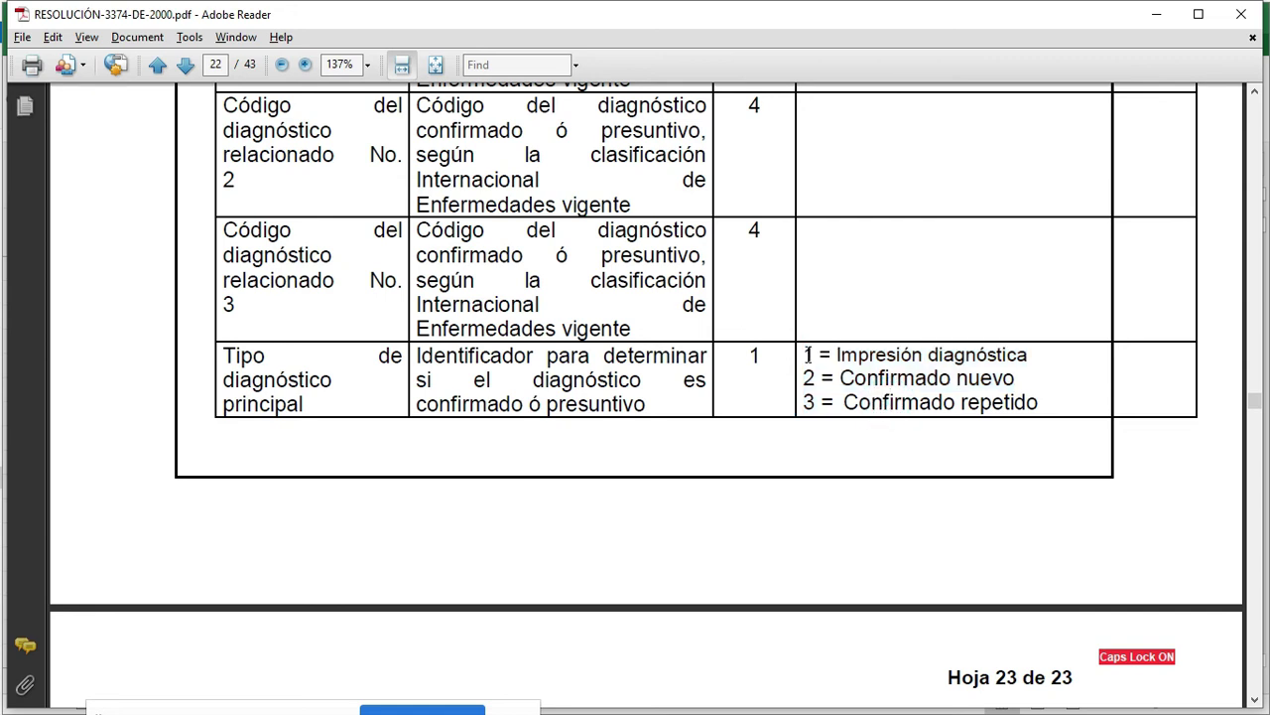
left_click_drag(803, 352, 817, 398)
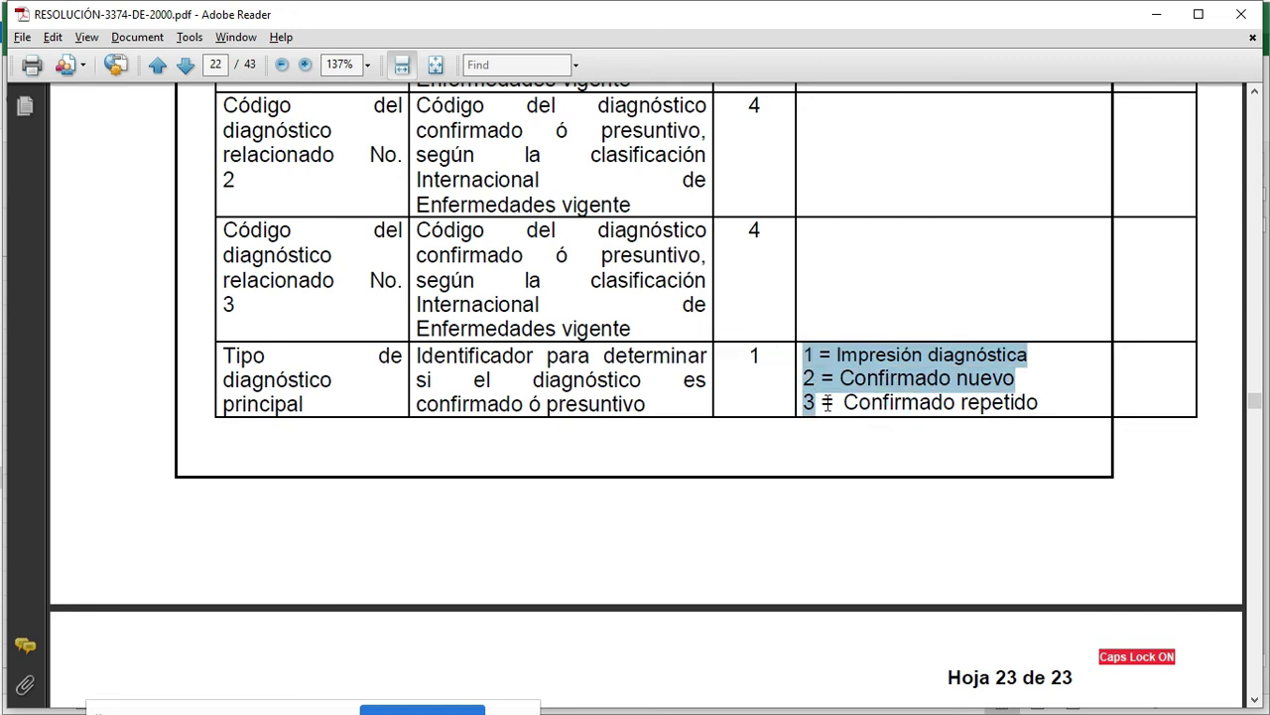
left_click(1000, 424)
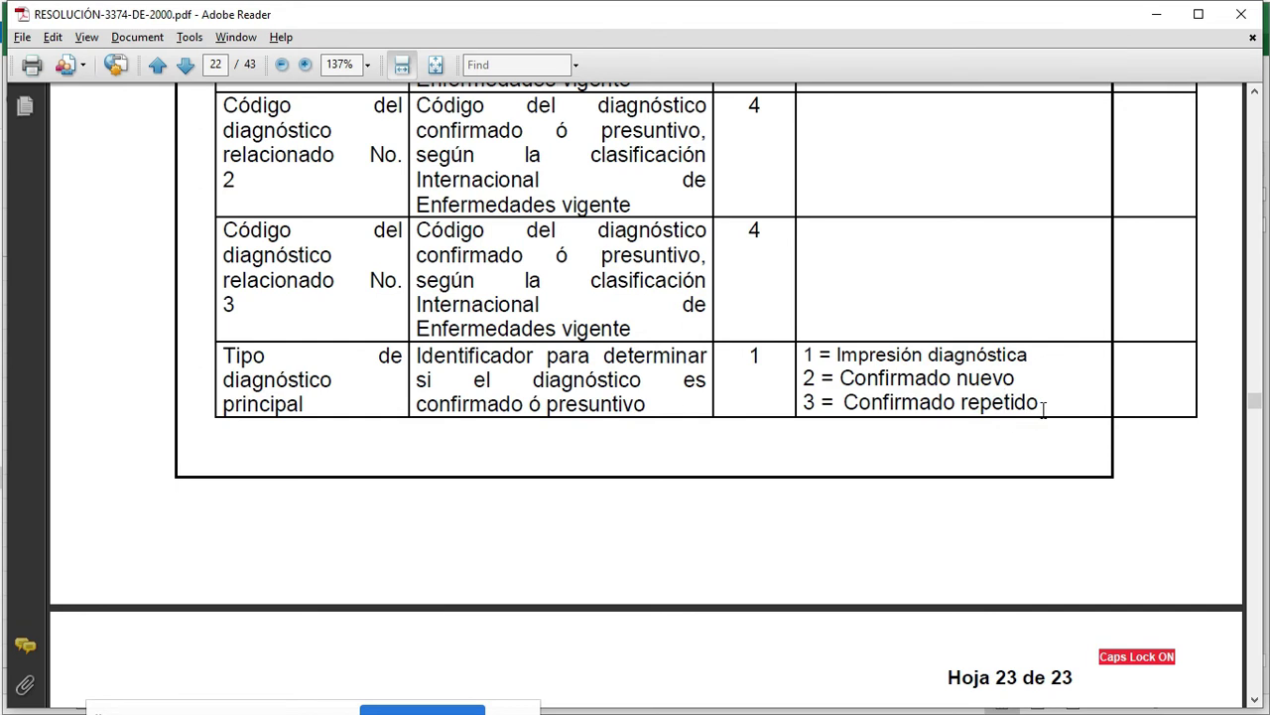
Review each main diagnosis type: 1 Impresión diagnóstica, 2 Confirmado nuevo and 3 Confirmado repetido
left_click_drag(1038, 356, 804, 356)
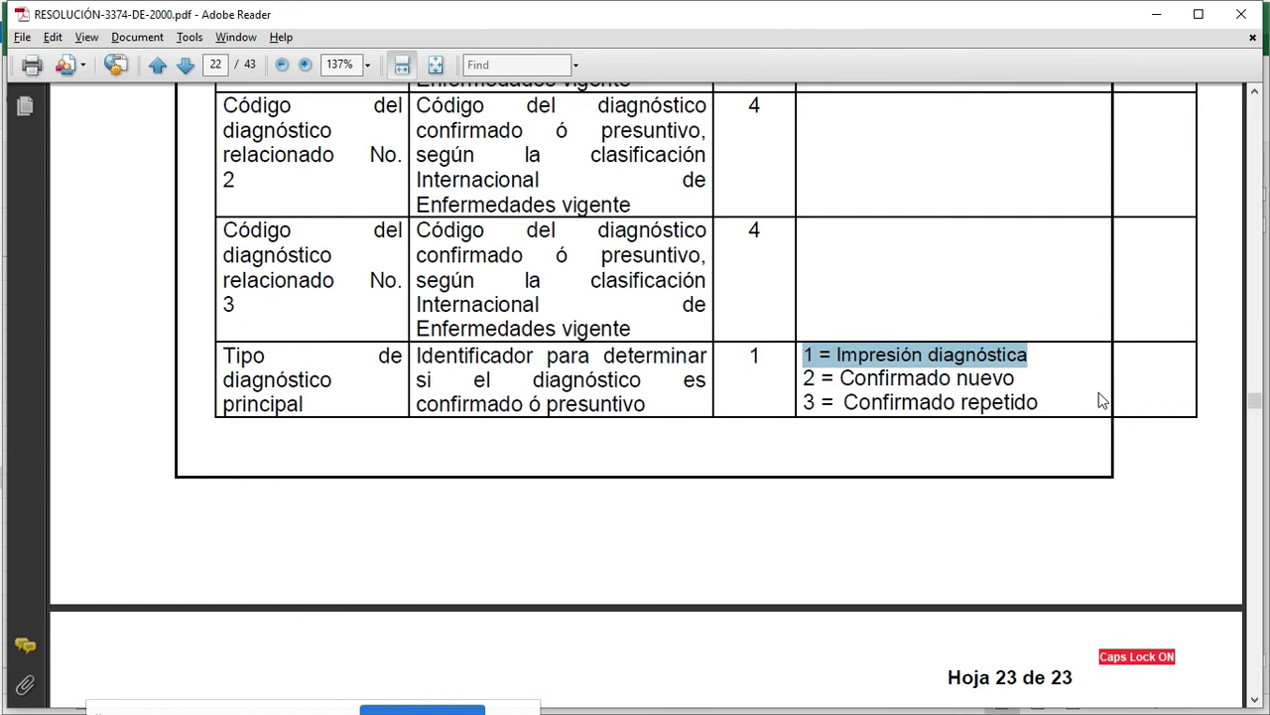
left_click(1063, 370)
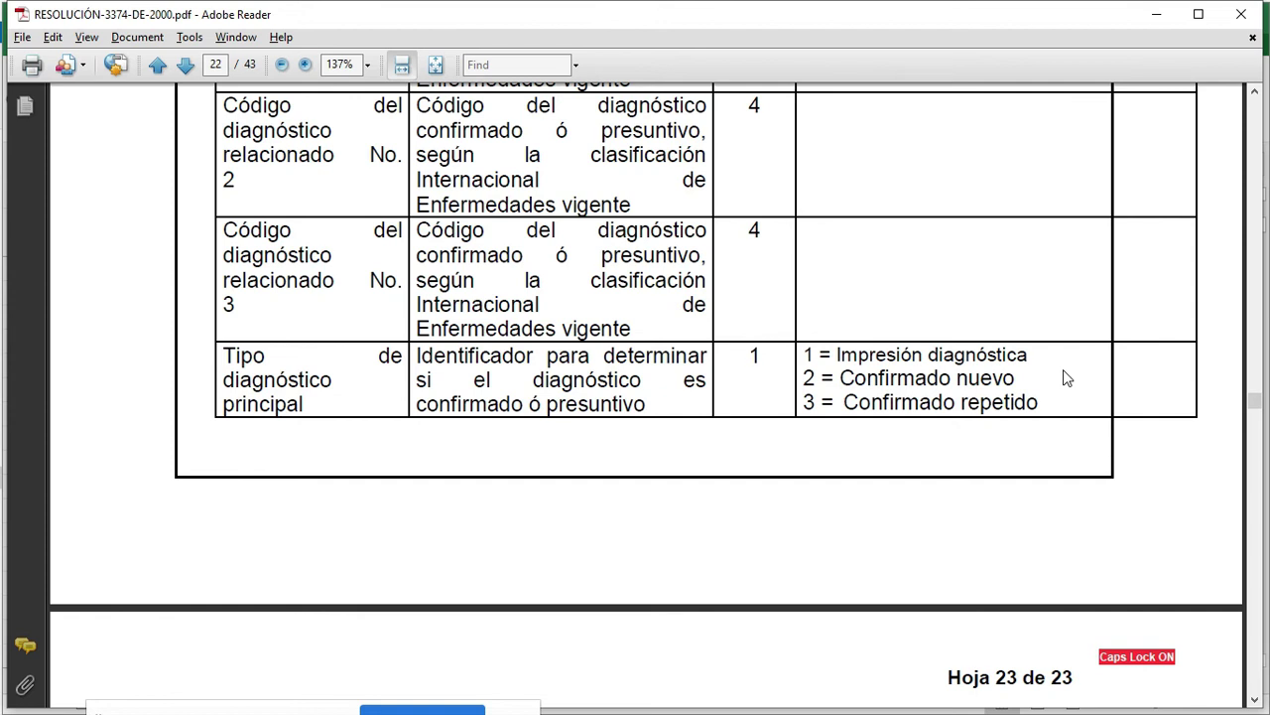
left_click(1053, 366)
left_click_drag(805, 354, 1064, 391)
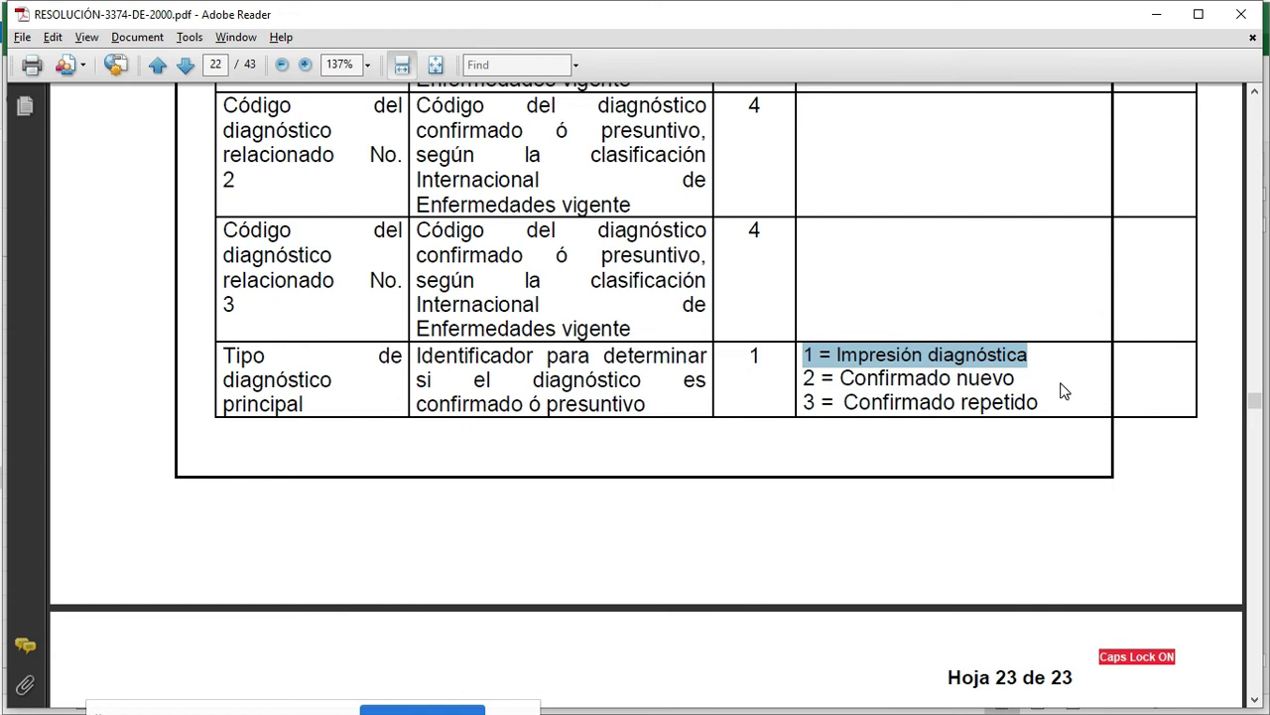
left_click_drag(1038, 363, 997, 379)
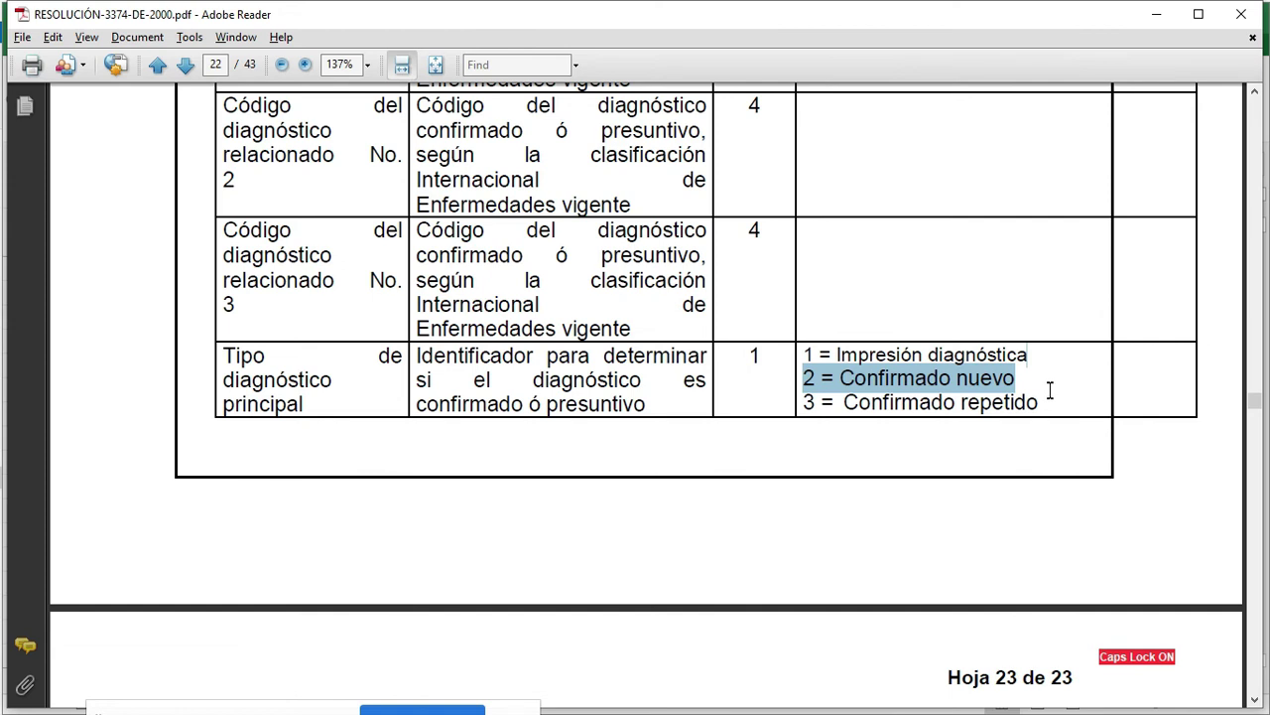
left_click_drag(1050, 404, 816, 402)
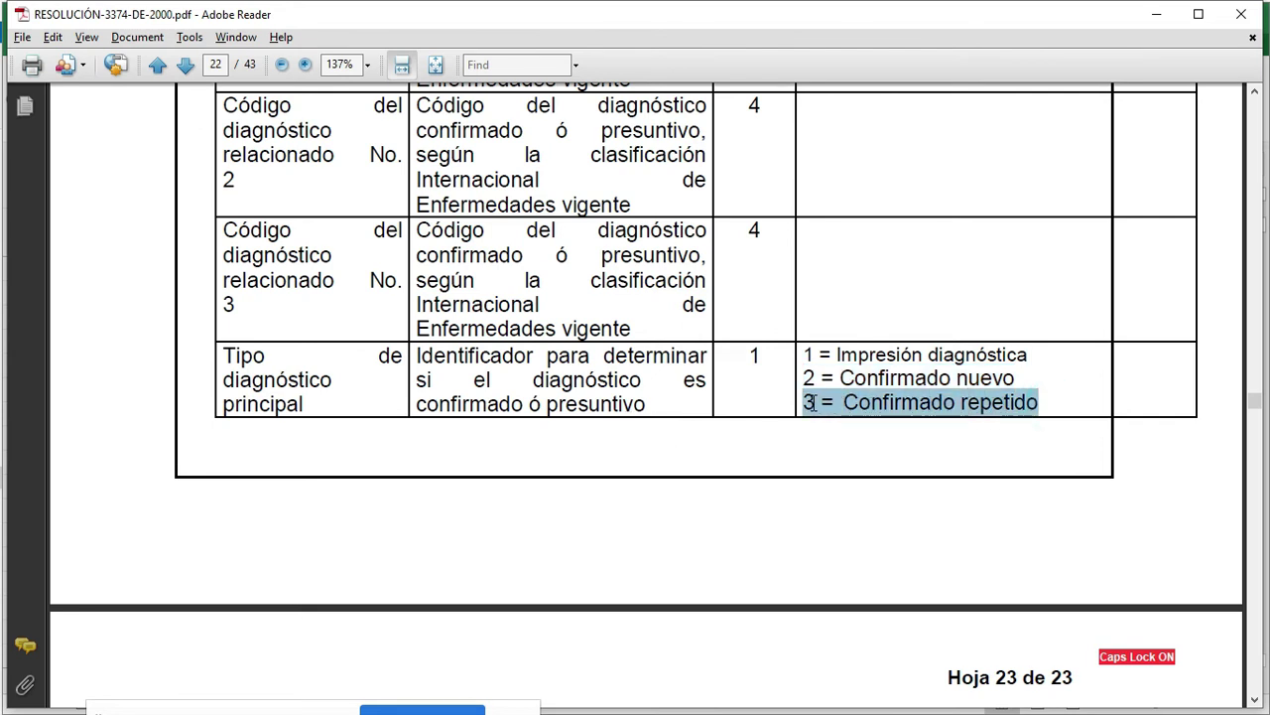
left_click(1042, 402)
left_click_drag(1045, 401, 804, 349)
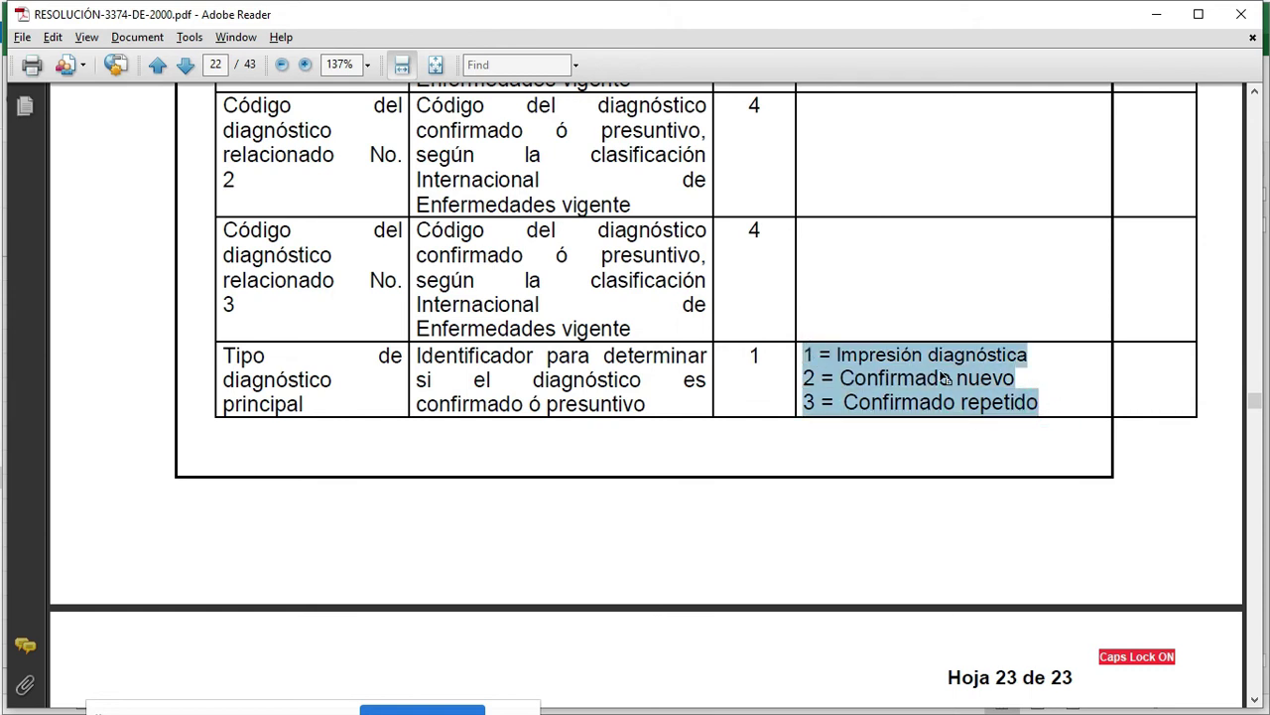
left_click(962, 397)
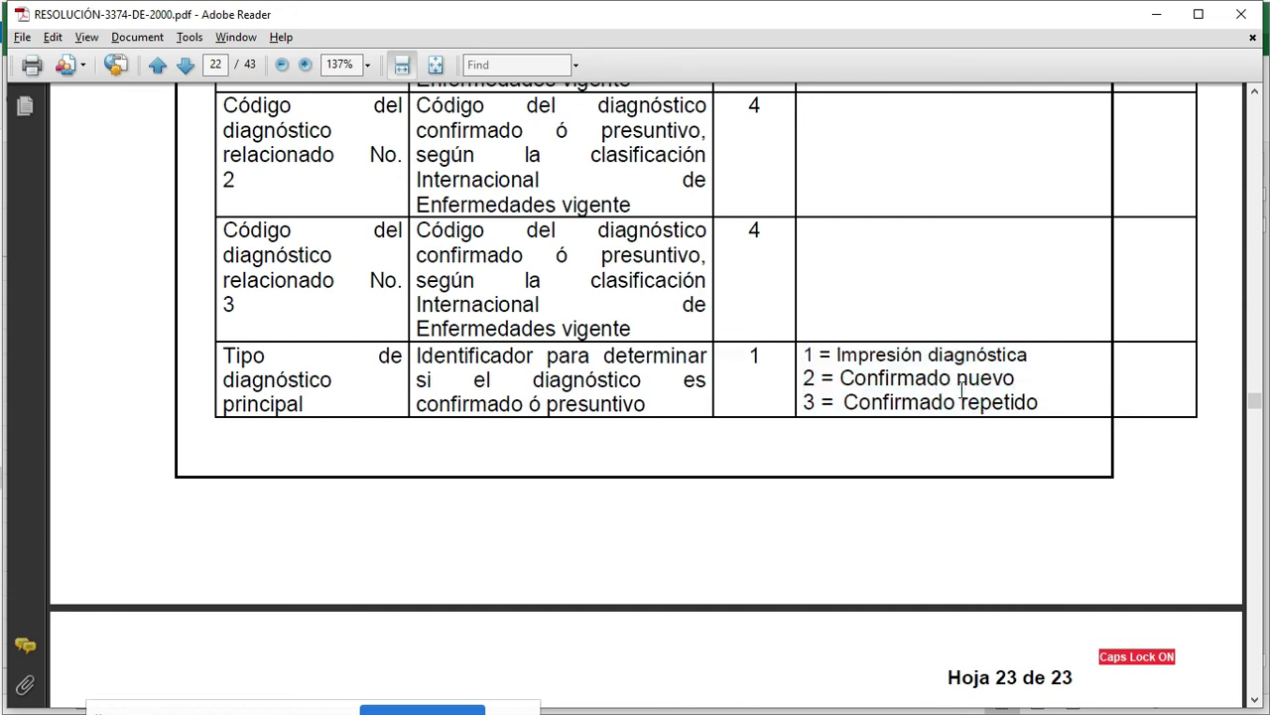
Switch back to the Plantilla RIPS Macro workbook and go to the TIPO DX PPAL cell in row 28
key("alt+Tab")
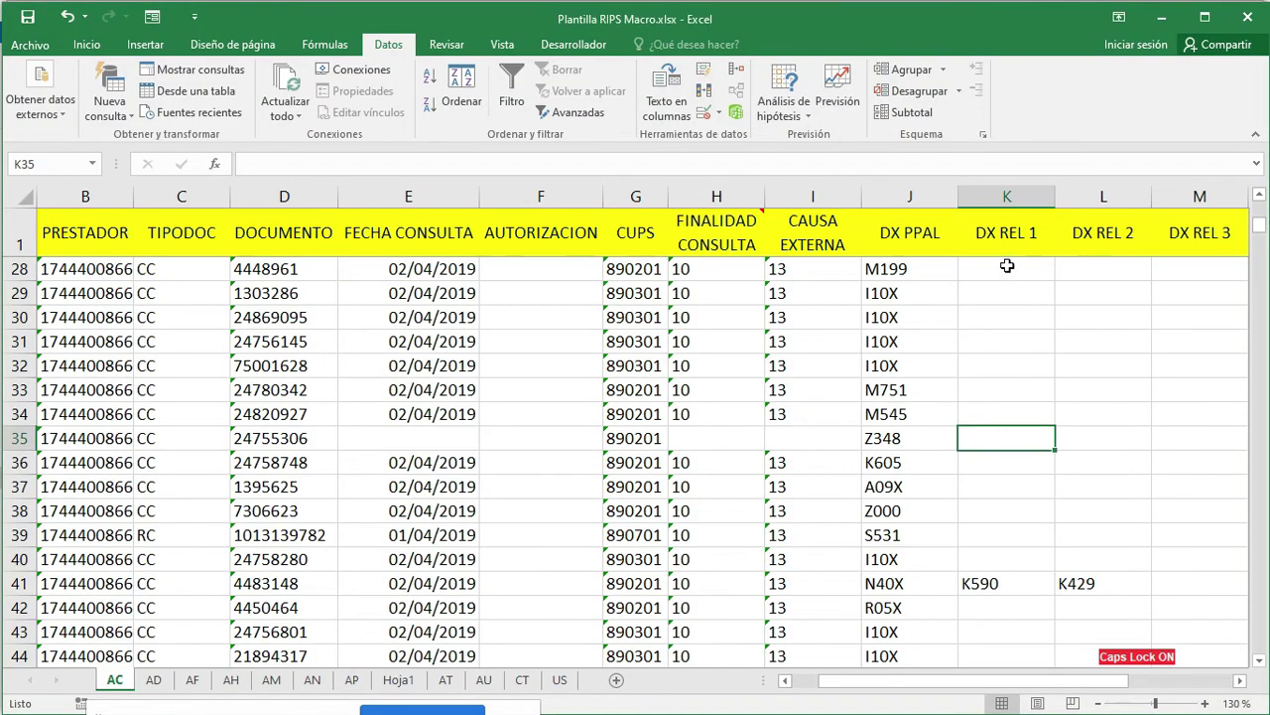
left_click(1004, 268)
key("Right")
key("Right")
key("Right")
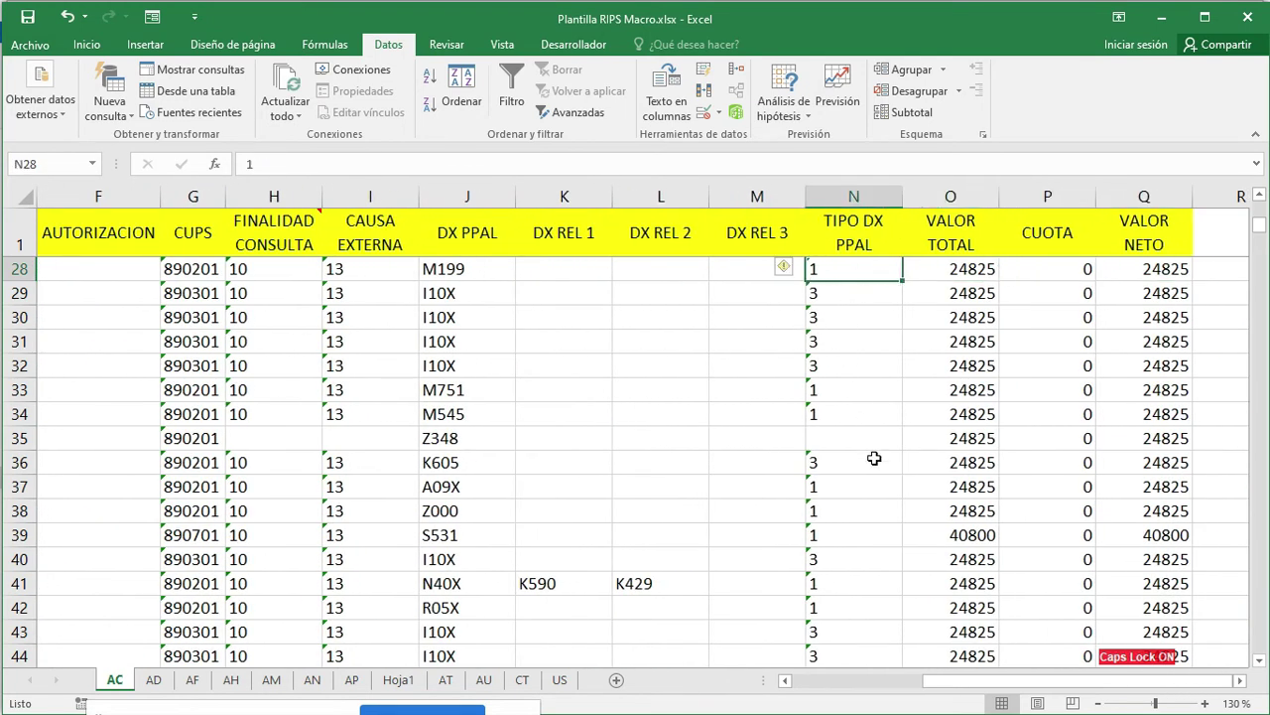
Compare the main diagnosis code I10X in row 29 with its TIPO DX PPAL value
left_click(828, 298)
left_click_drag(829, 298, 472, 295)
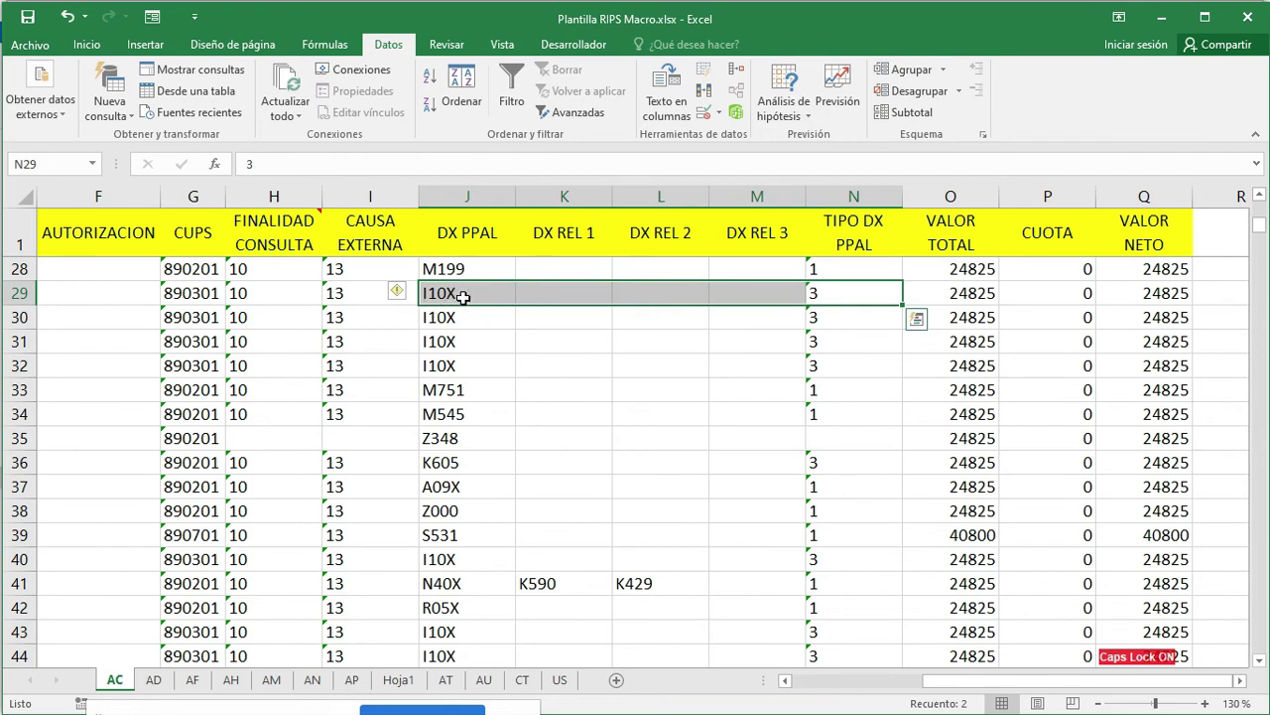
left_click(463, 297)
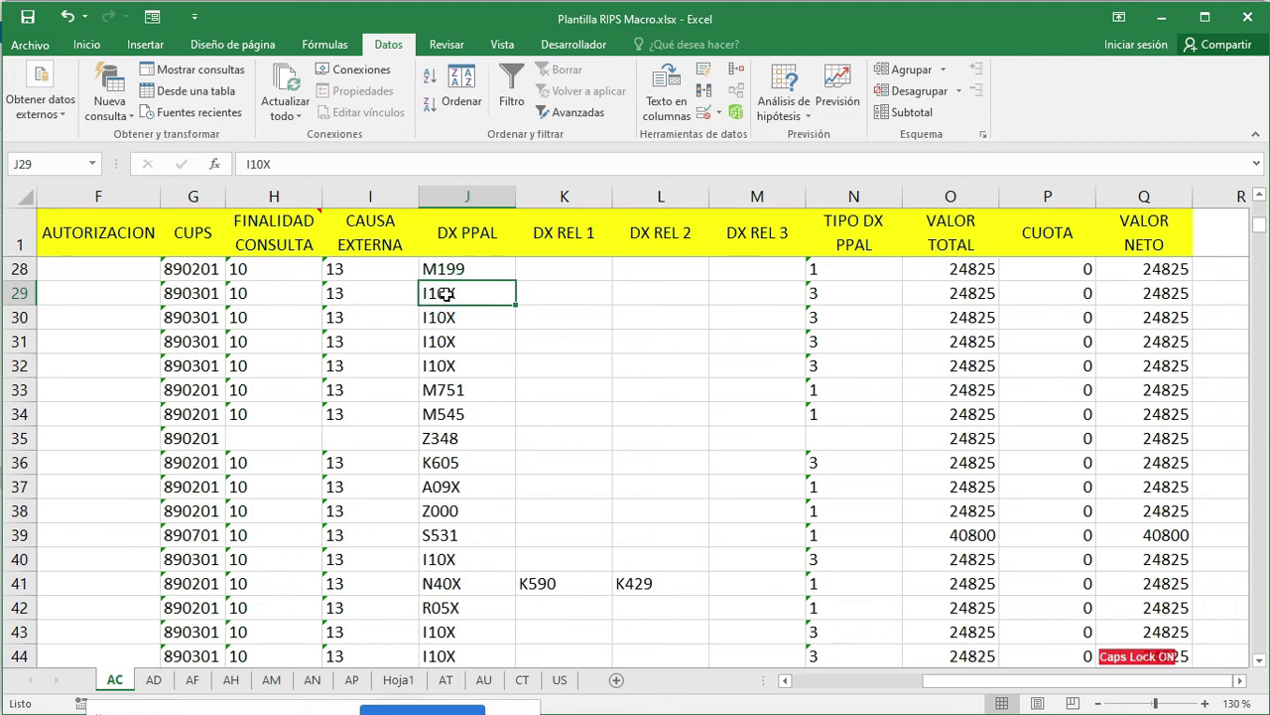
left_click(820, 292)
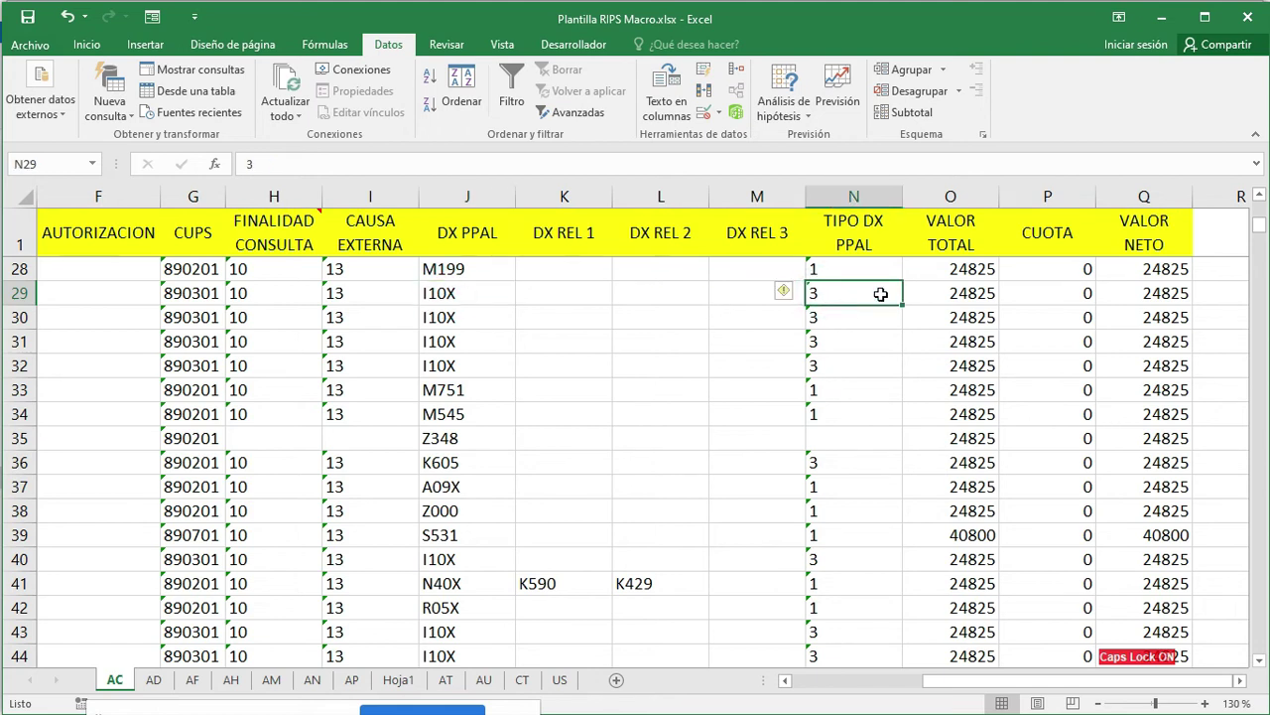
left_click(451, 294)
left_click(858, 300)
Switch to the resolution PDF and review the consultation value, cuota moderadora and net value fields on page 23
key("alt+Tab")
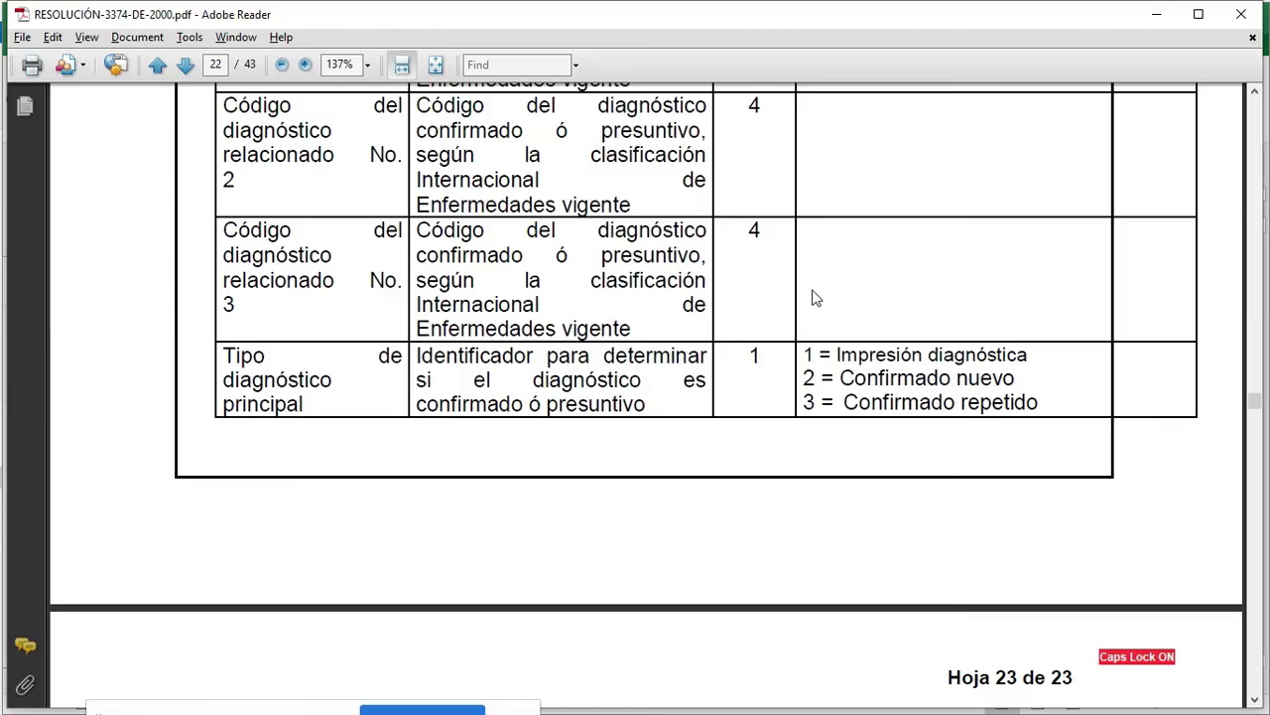
scroll(848, 465, "down", 8)
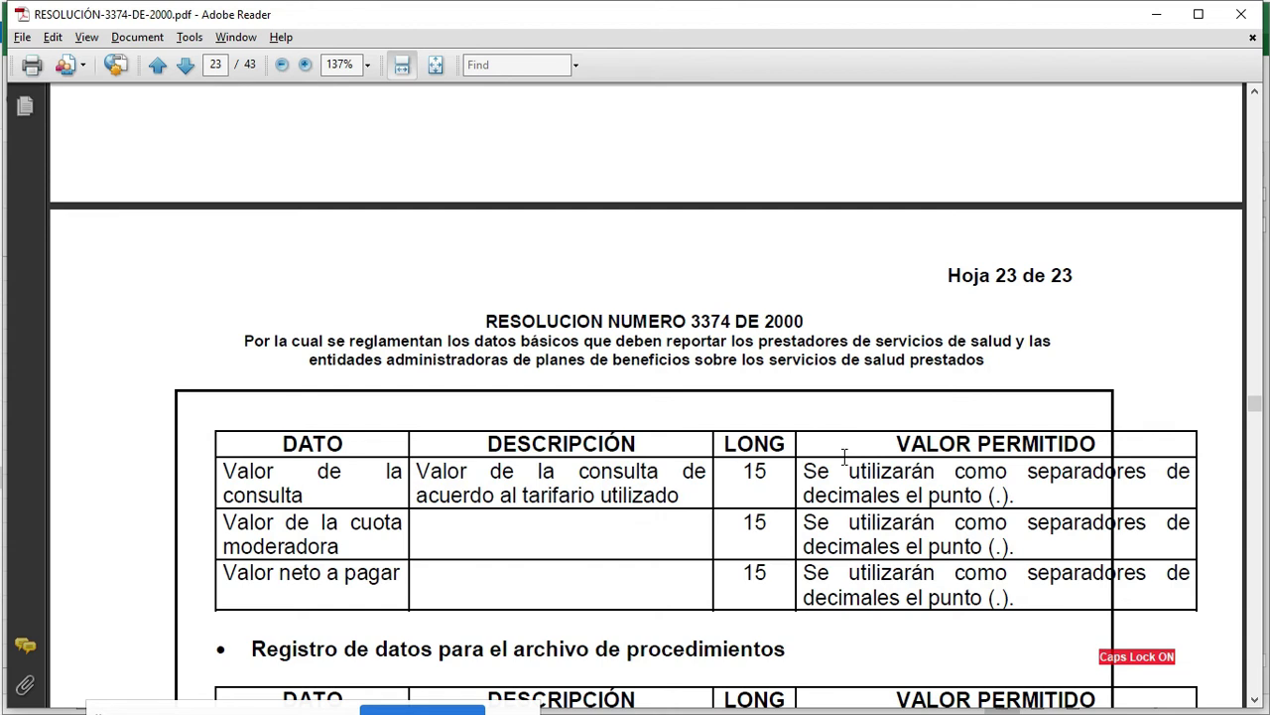
scroll(844, 457, "down", 2)
scroll(779, 443, "down", 2)
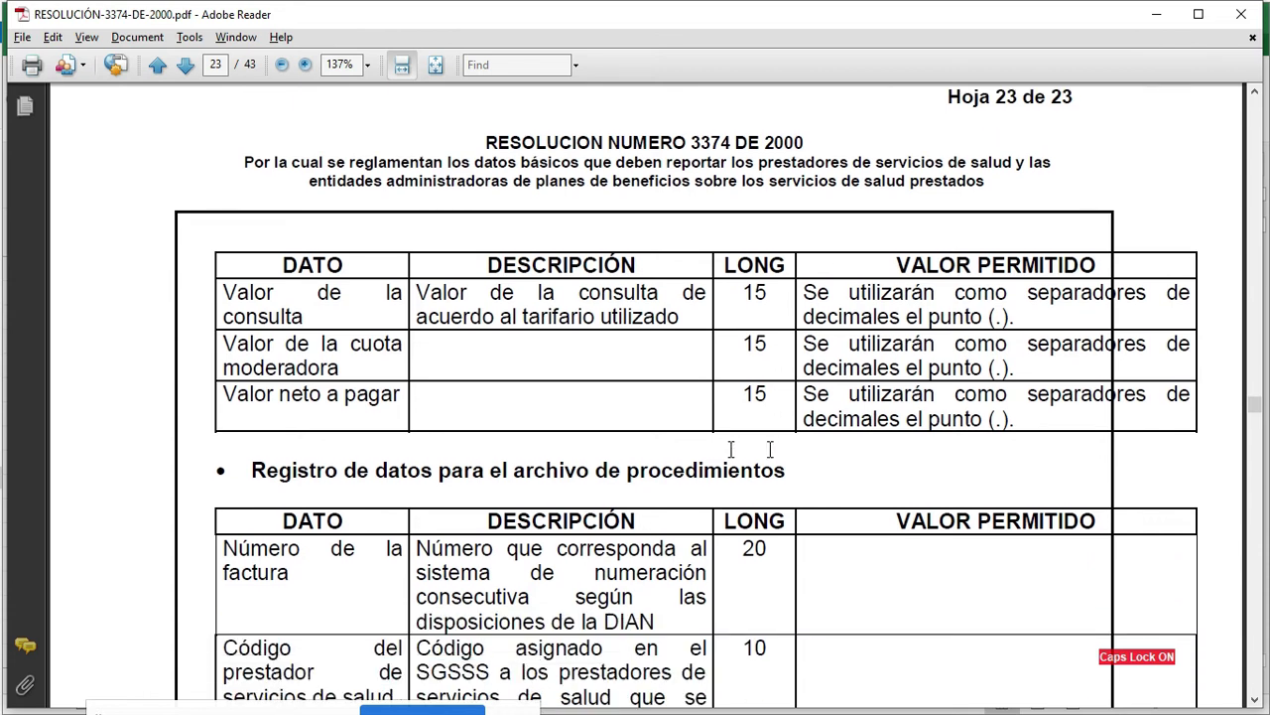
Read through the procedures file fields on page 23, from Número de la factura to Ambito de realización del procedimiento
scroll(587, 368, "down", 8)
scroll(398, 285, "down", 2)
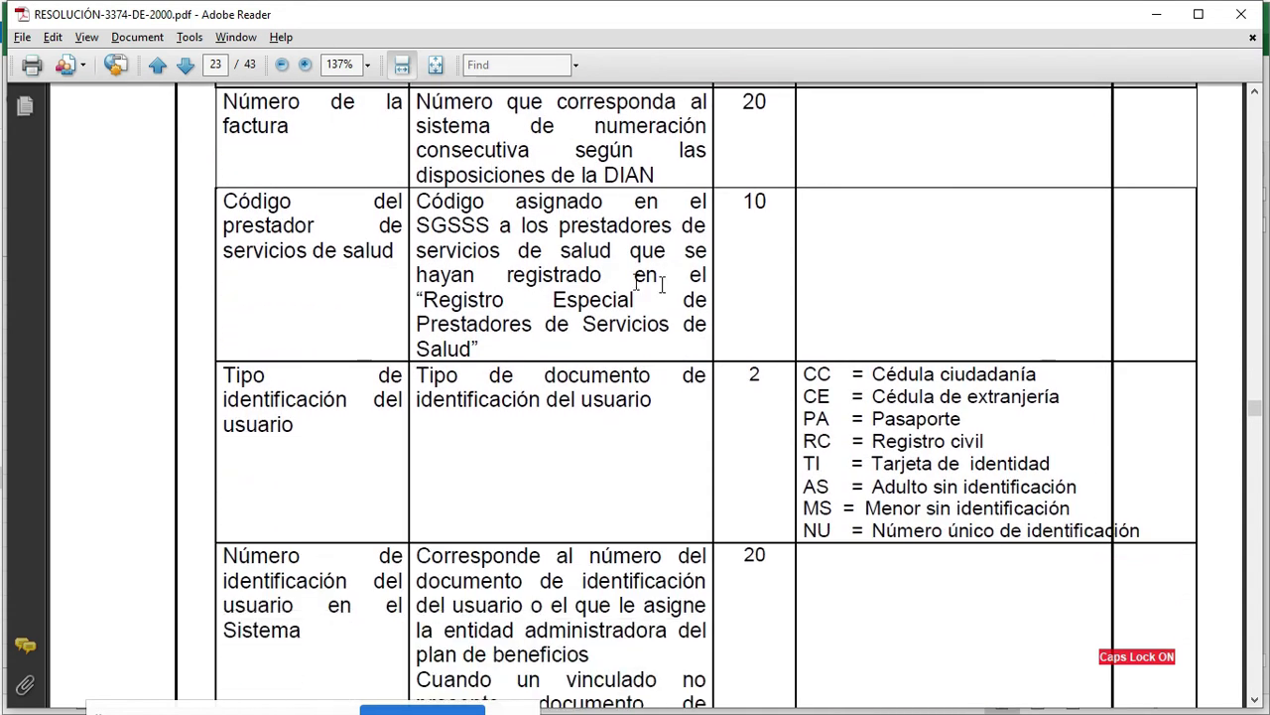
scroll(533, 248, "up", 4)
scroll(754, 220, "down", 4)
scroll(722, 324, "down", 4)
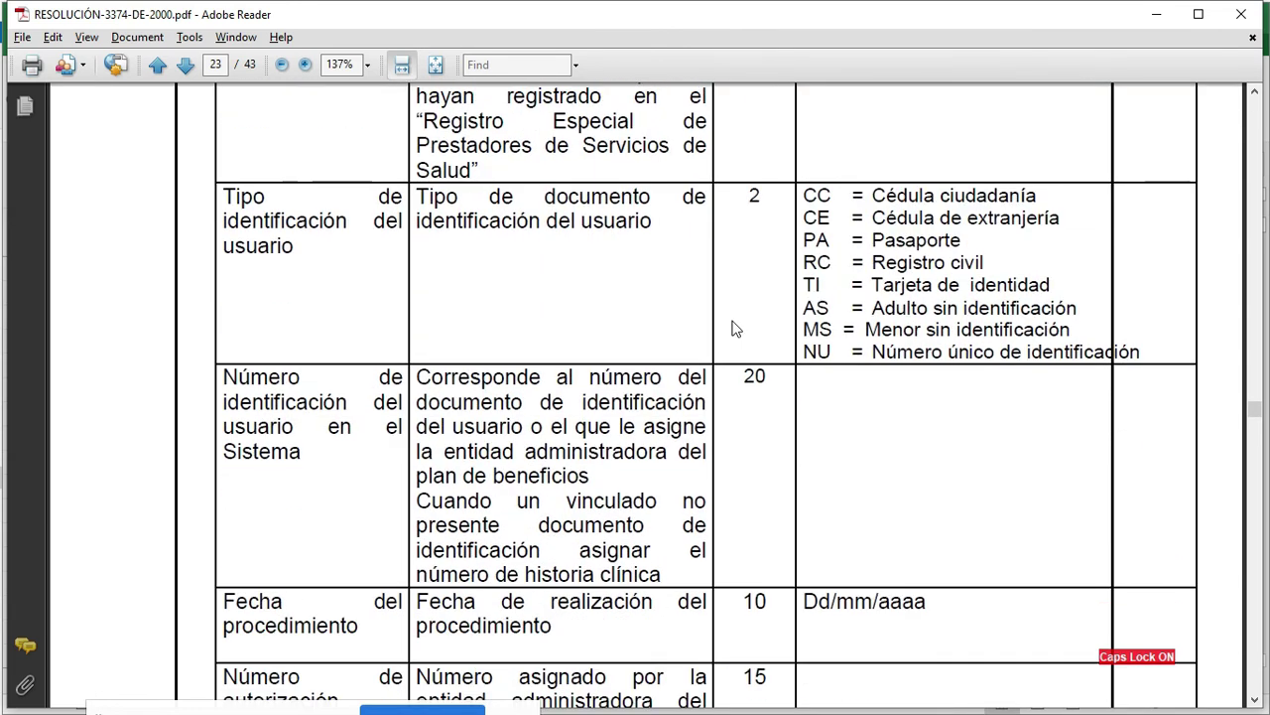
scroll(634, 567, "down", 5)
scroll(634, 568, "down", 4)
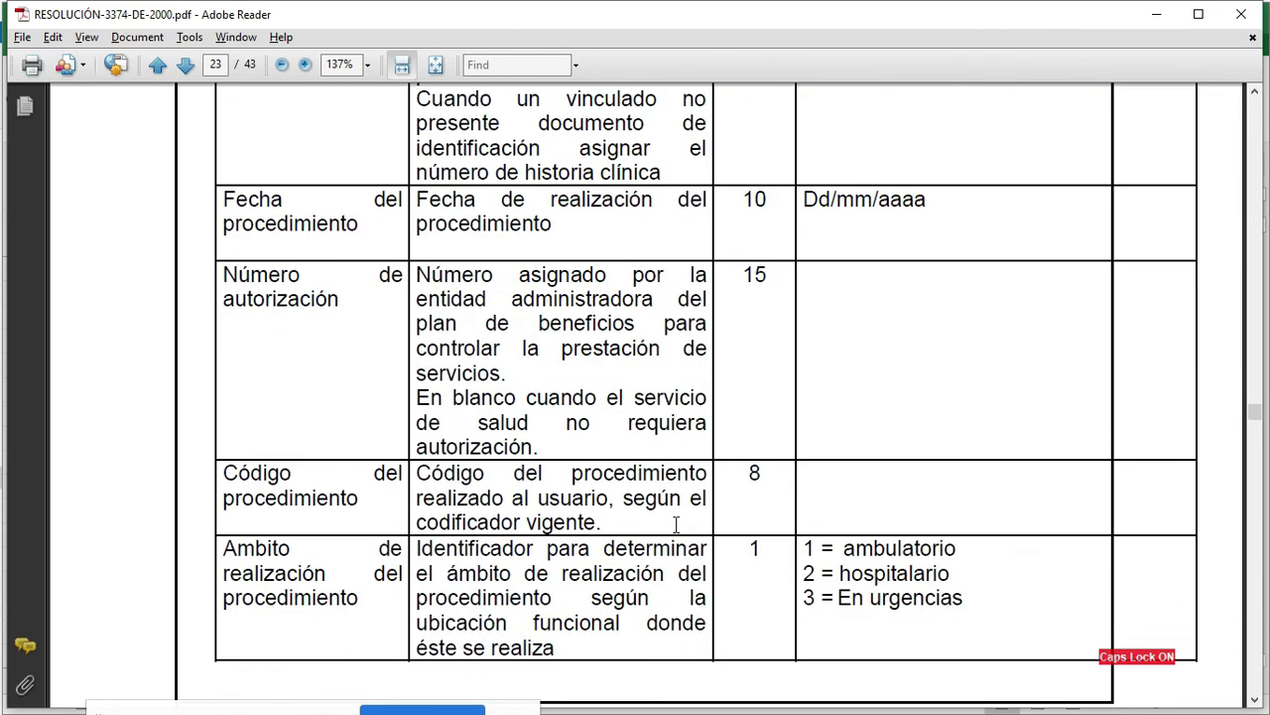
scroll(735, 480, "down", 3)
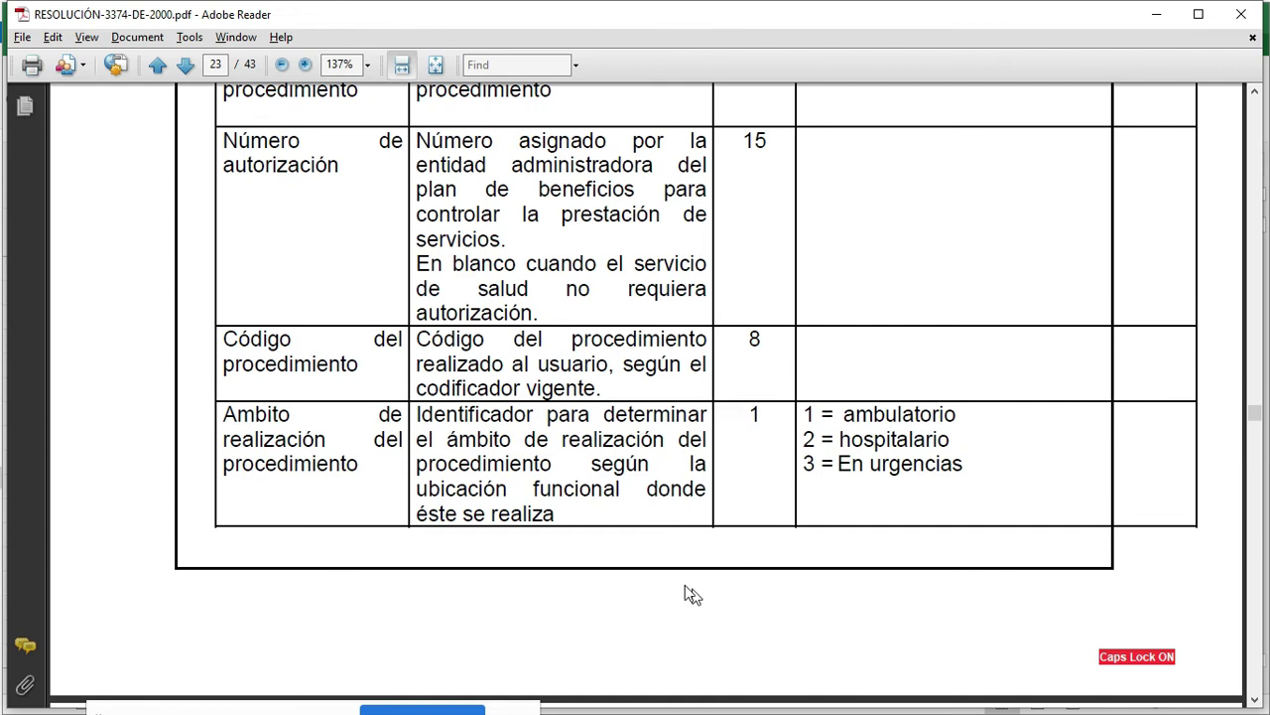
Go to page 24 and highlight the allowed codes for Finalidad del procedimiento
scroll(802, 603, "down", 9)
scroll(802, 591, "down", 12)
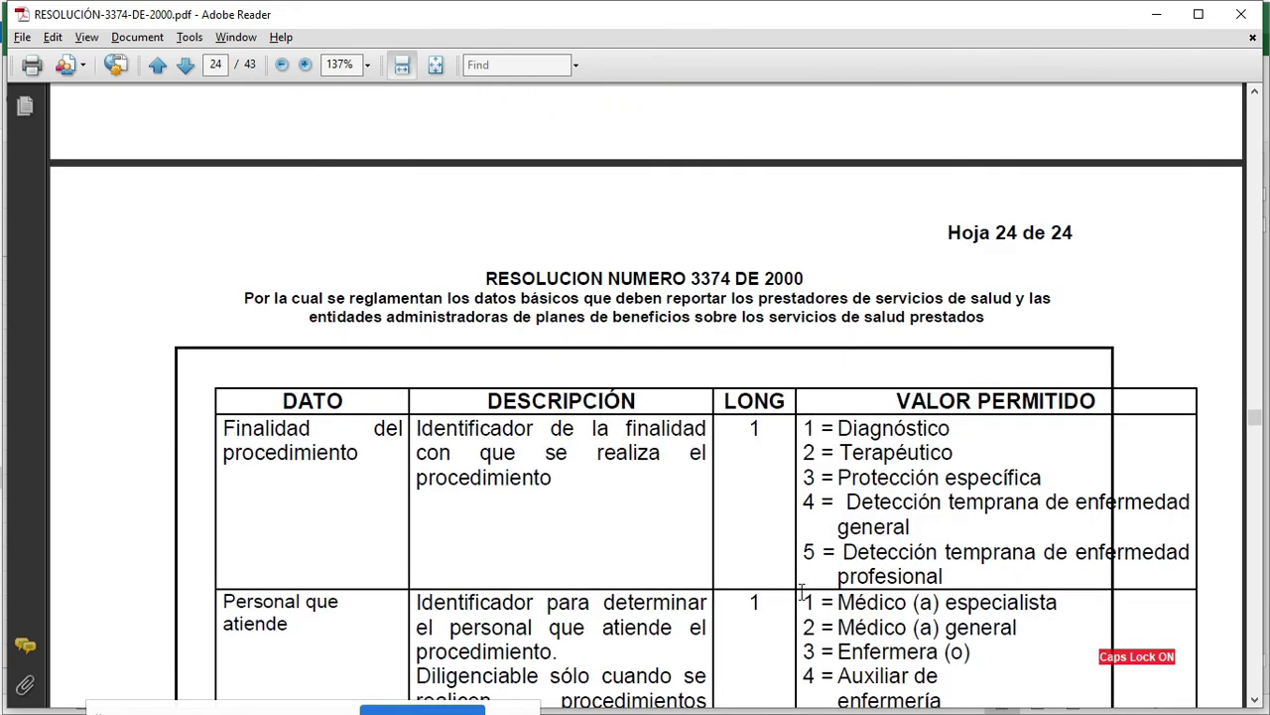
scroll(805, 598, "up", 4)
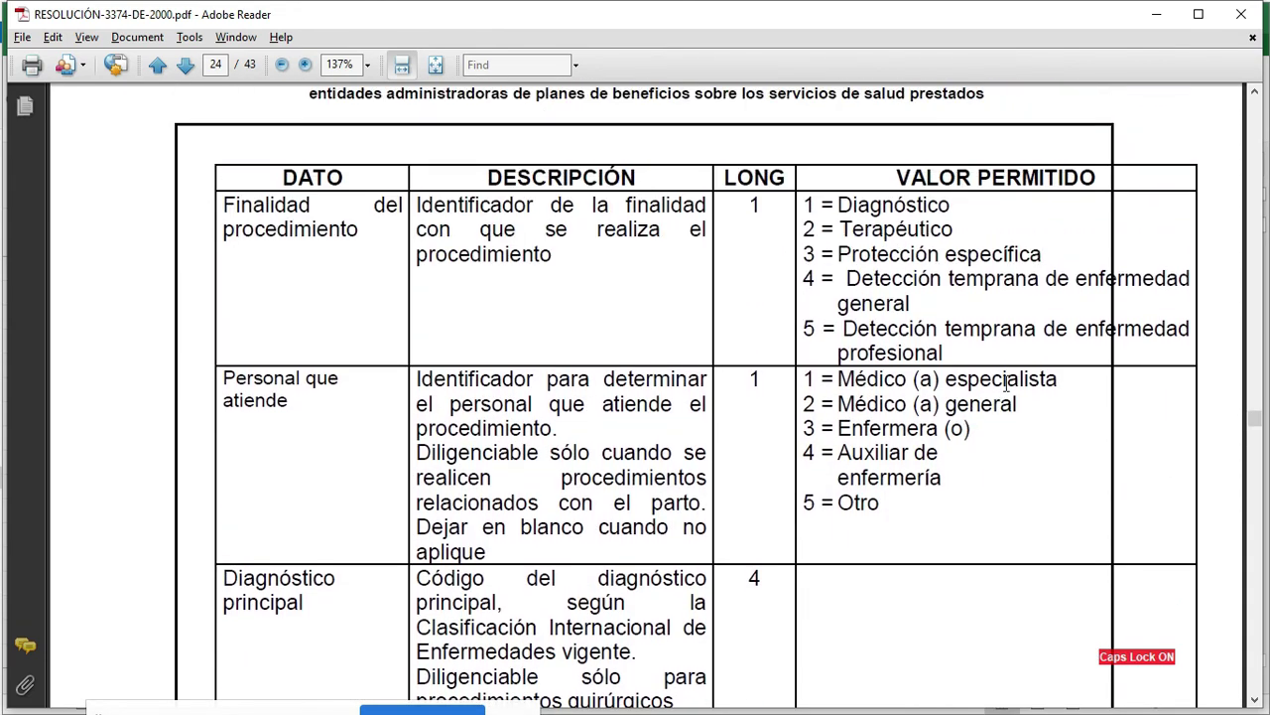
left_click(804, 198)
left_click_drag(804, 204, 913, 338)
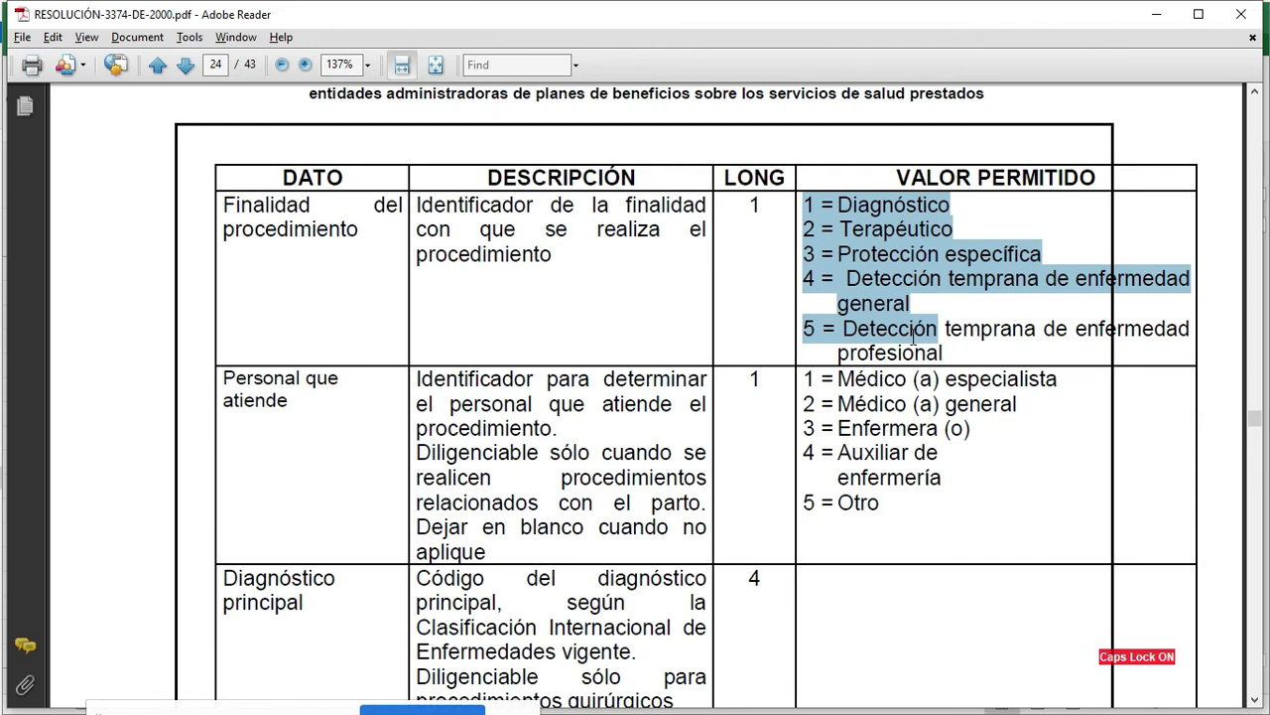
Switch to the Plantilla RIPS Macro workbook and inspect the AMBITO DE REALIZACIÓN and FINALIDAD DEL PROCEDIMIENTO columns on the AP sheet
key("alt+Tab")
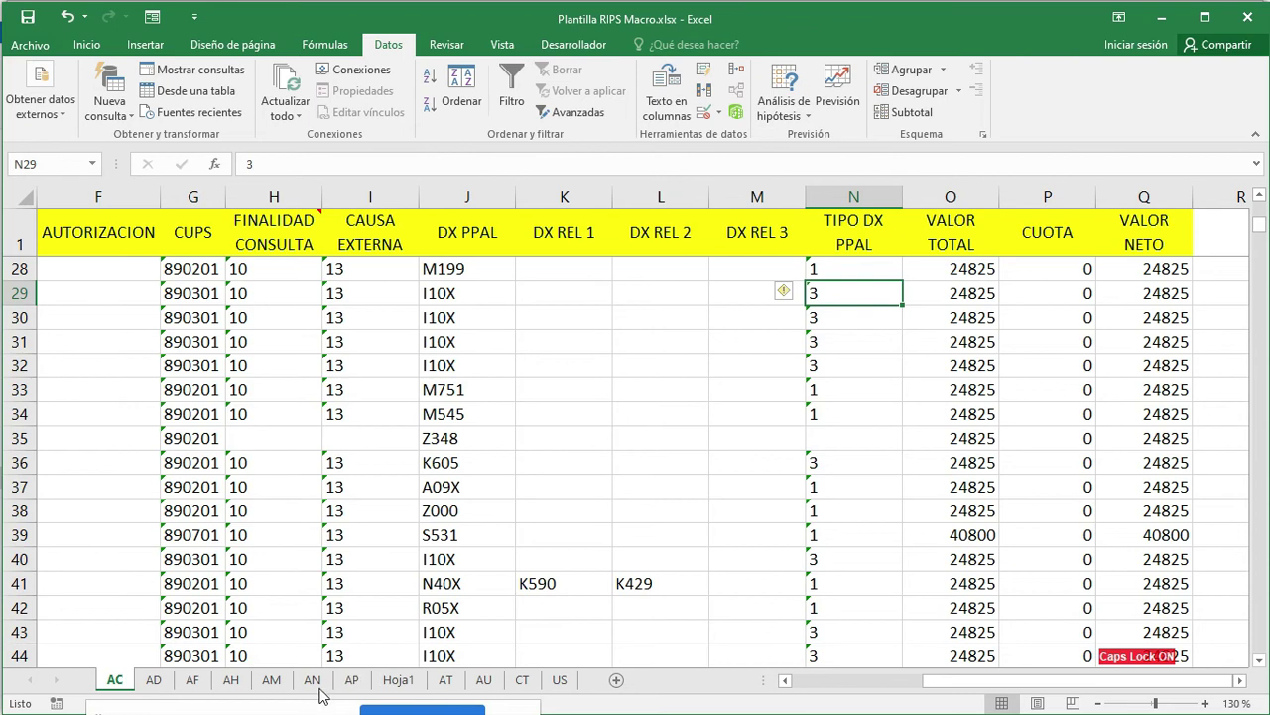
left_click(352, 681)
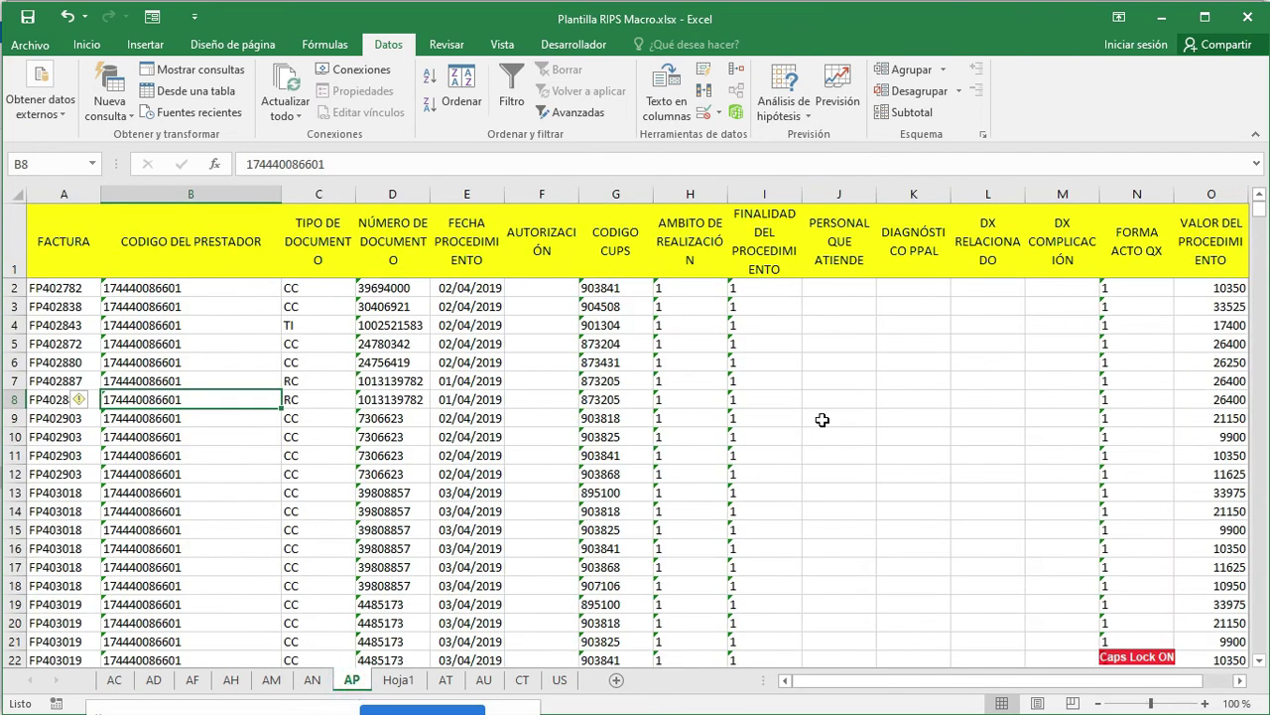
left_click(756, 289)
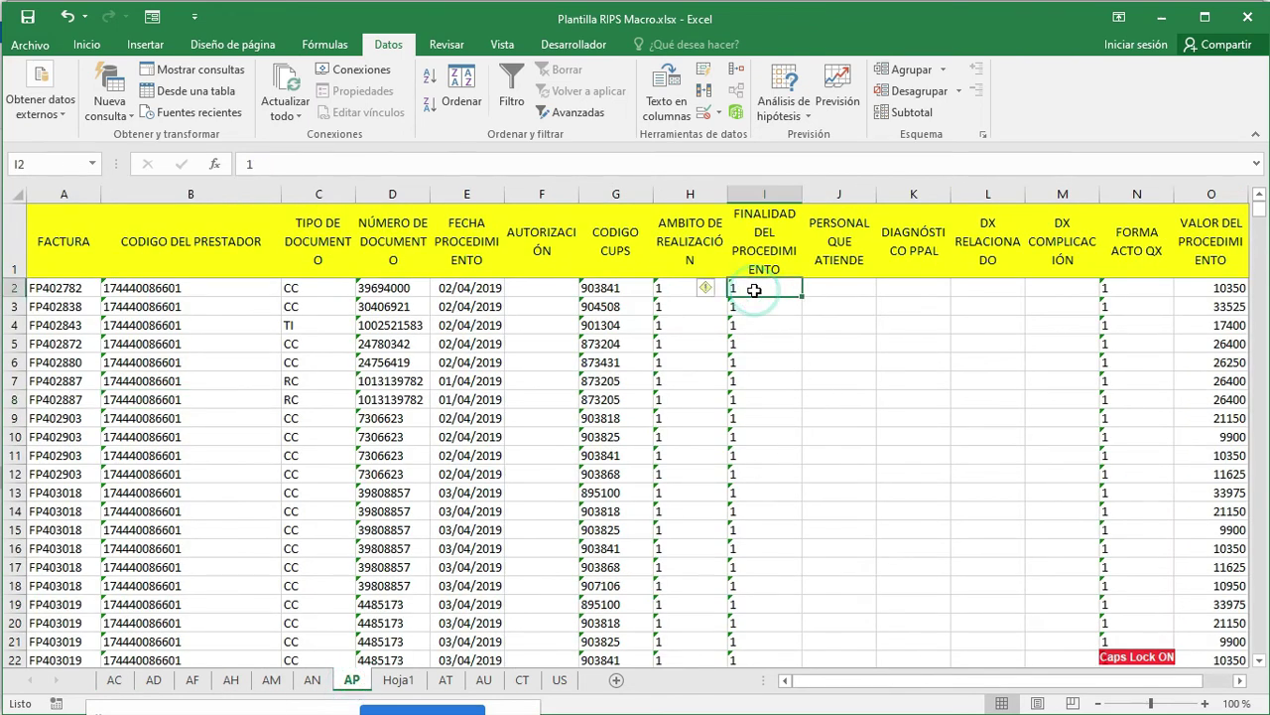
left_click(685, 288)
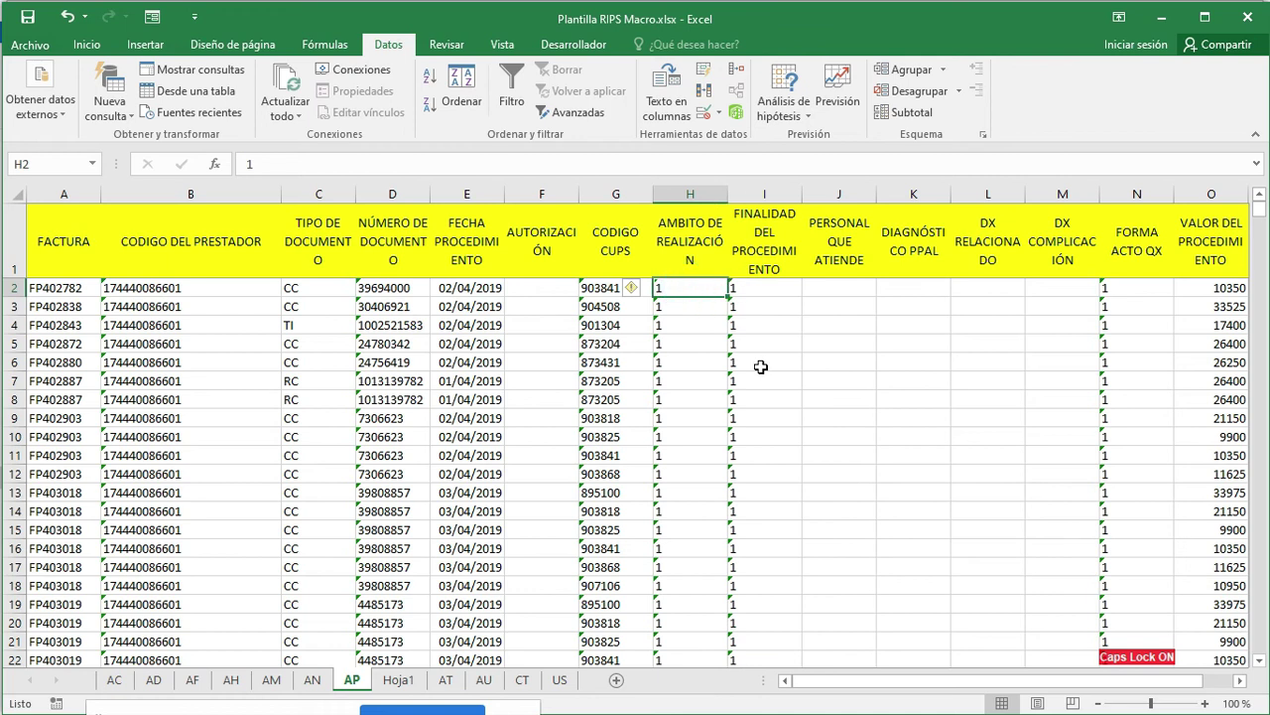
left_click_drag(685, 288, 684, 487)
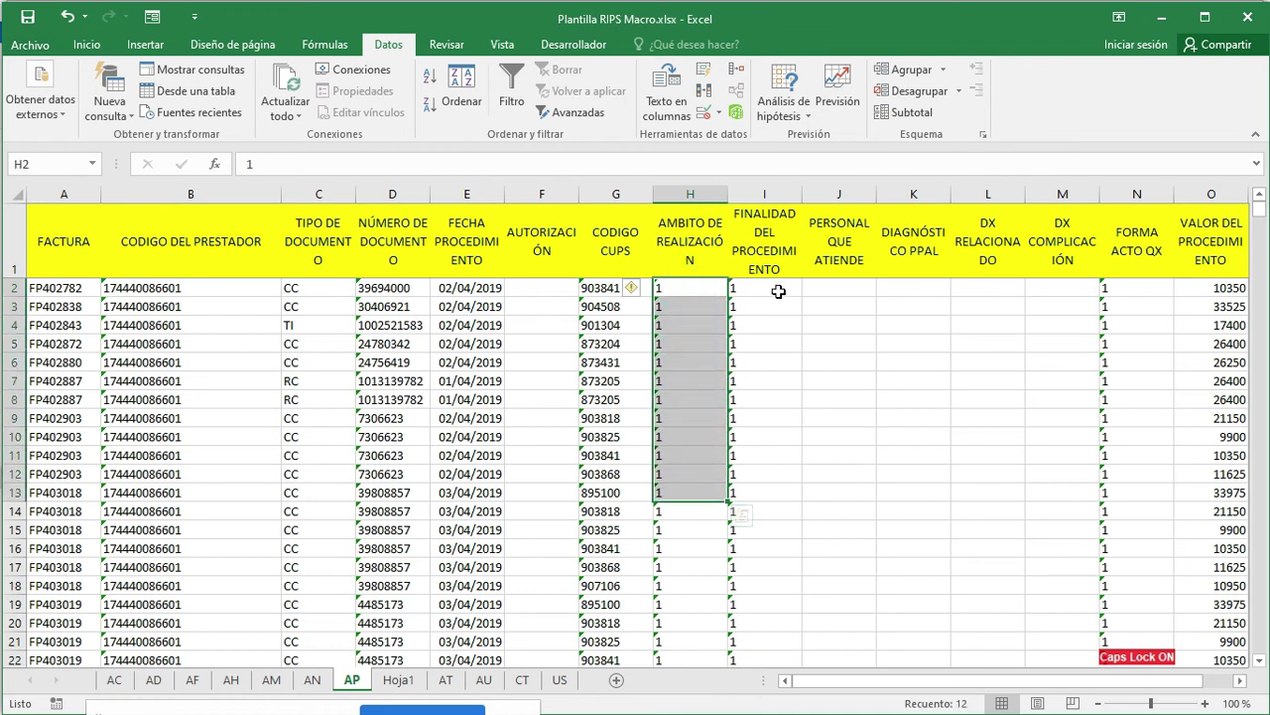
left_click_drag(778, 293, 766, 383)
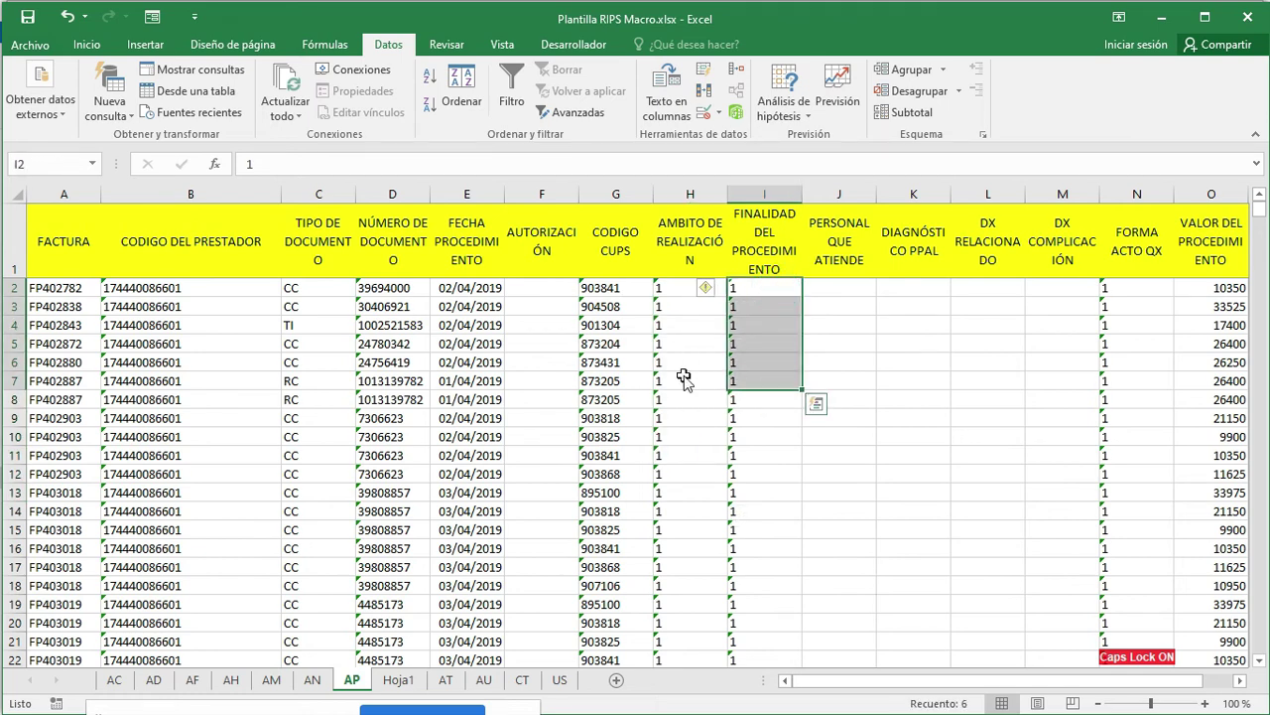
Review the AMBITO DE REALIZACIÓN values in the first rows of the AP sheet, starting at row 2
key("alt+Tab")
key("alt+Tab")
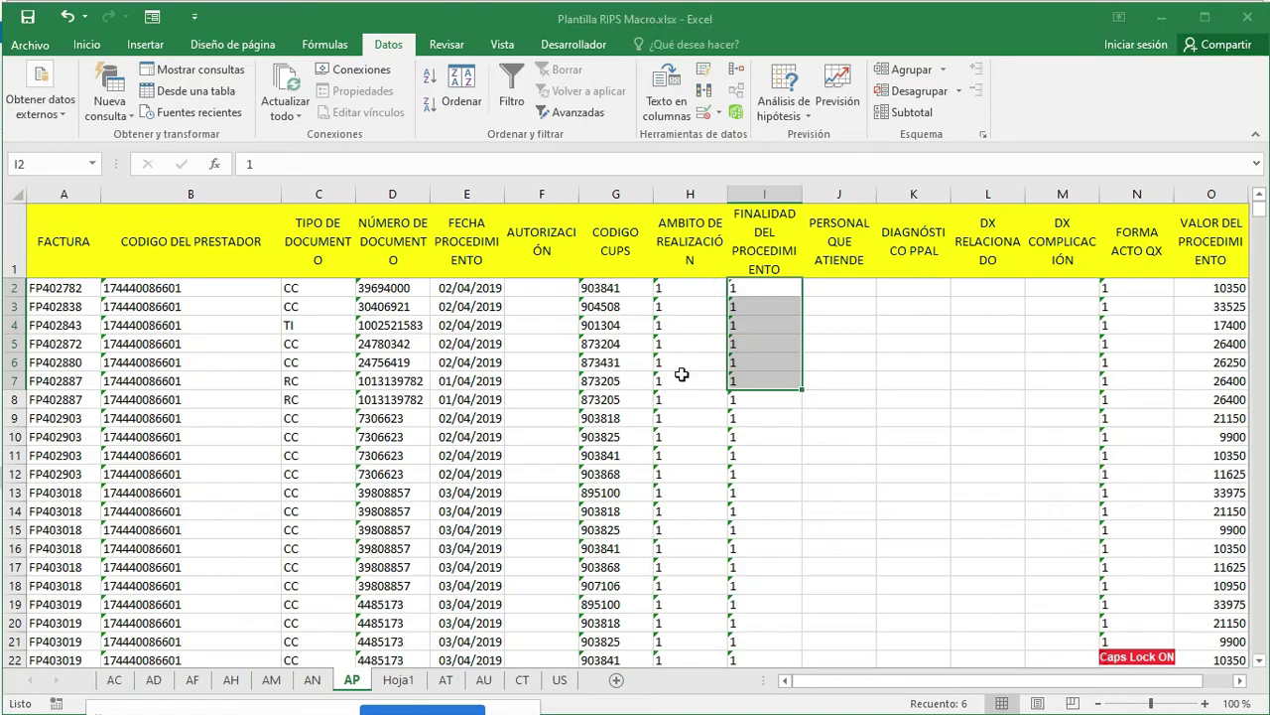
left_click(668, 291)
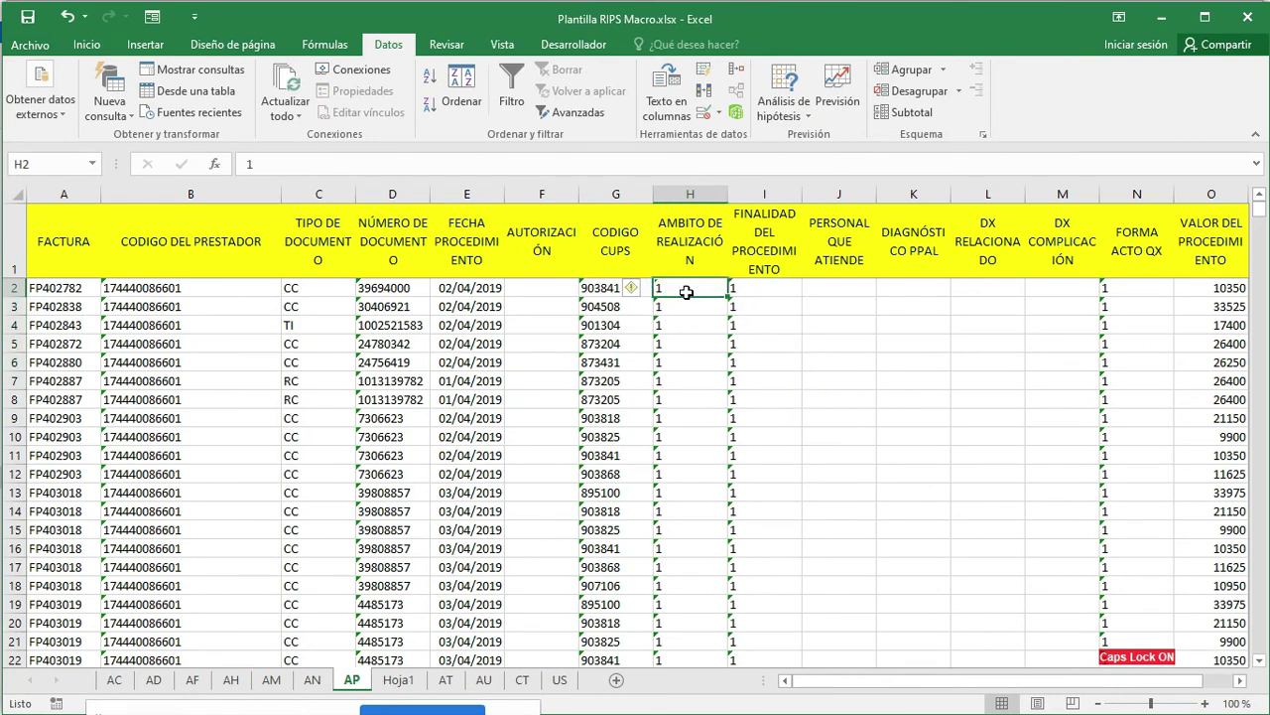
left_click_drag(685, 288, 685, 421)
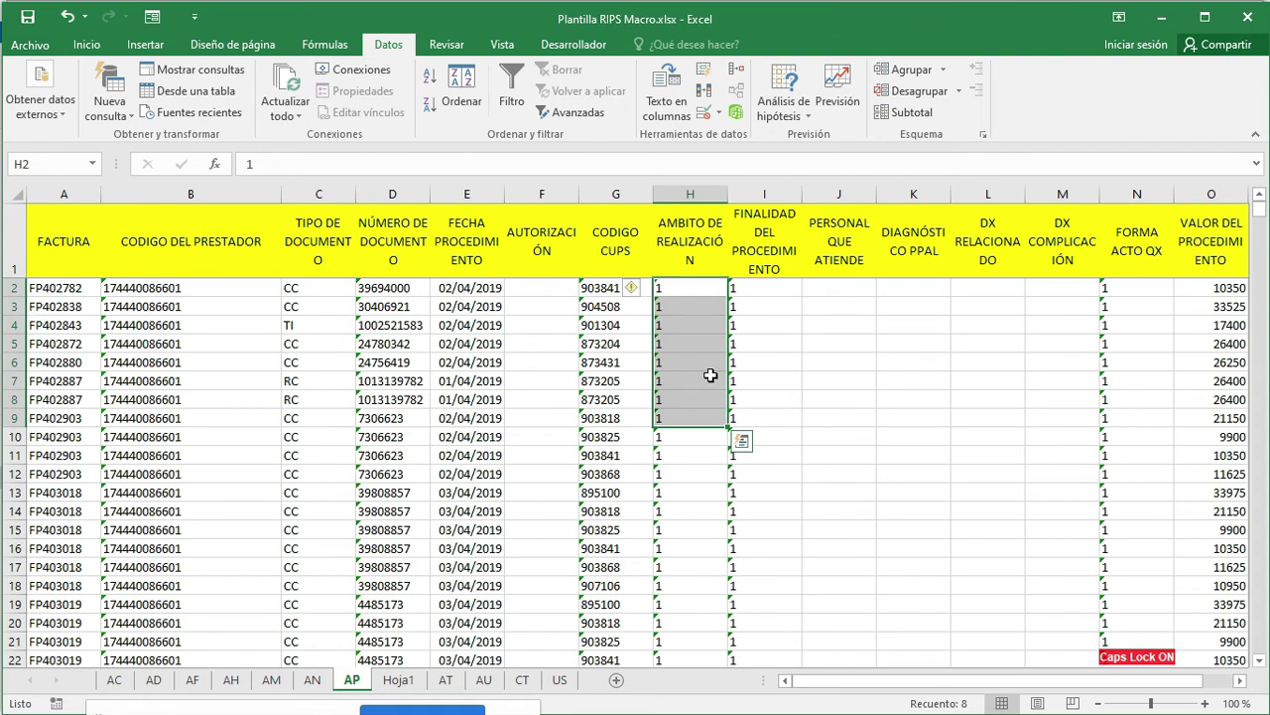
left_click(710, 502)
left_click_drag(678, 287, 675, 455)
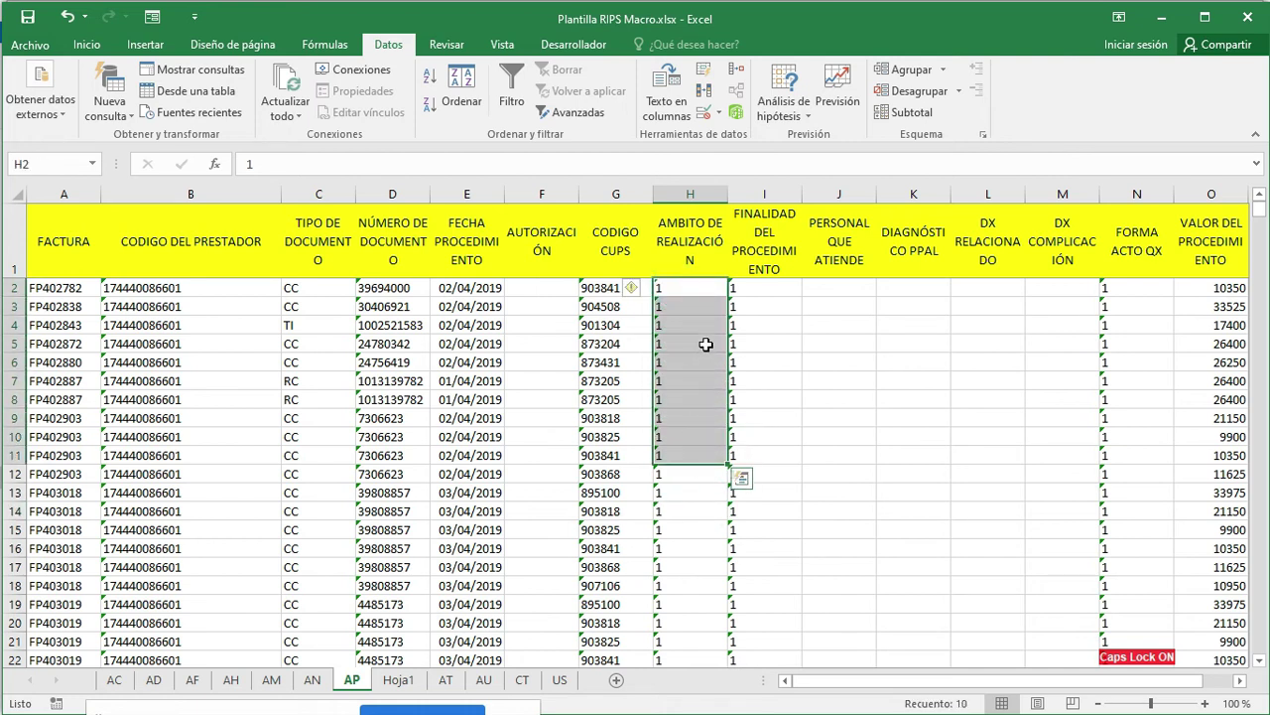
Return to the resolution PDF and highlight the Causa externa codes 01 to 15 for urgency with observation on page 25
key("alt+Tab")
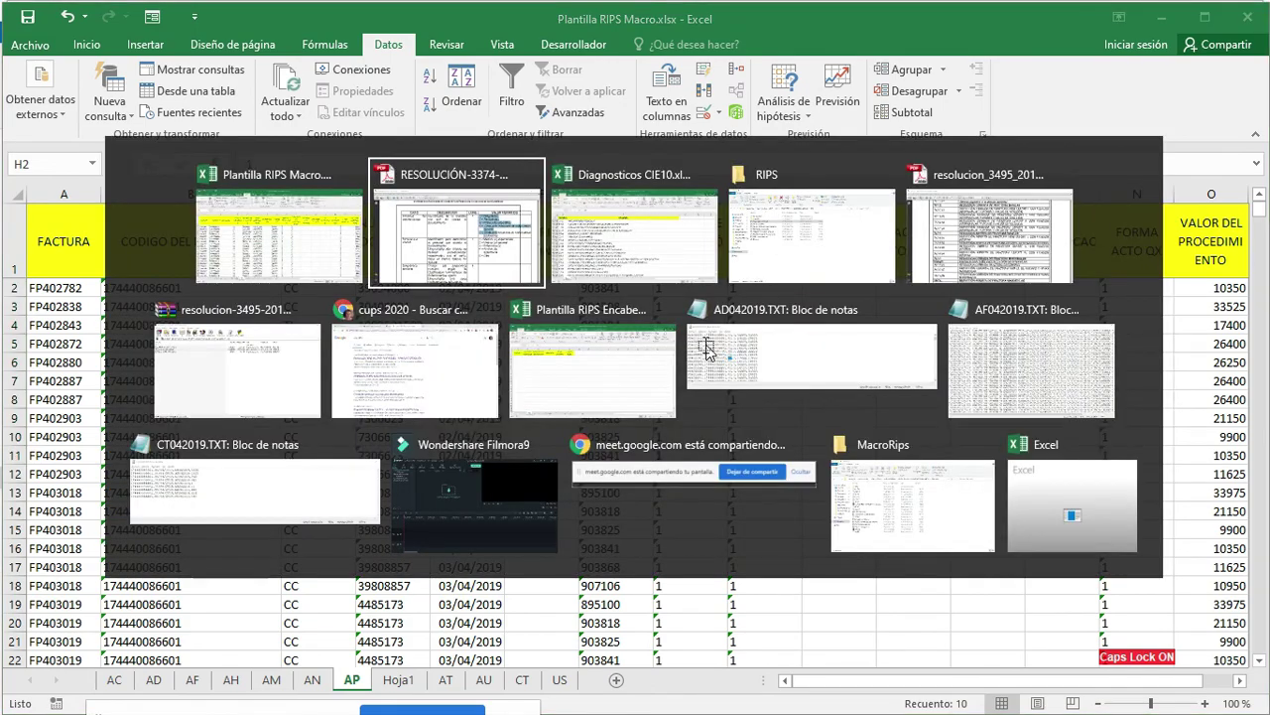
scroll(863, 391, "down", 10)
scroll(862, 391, "down", 15)
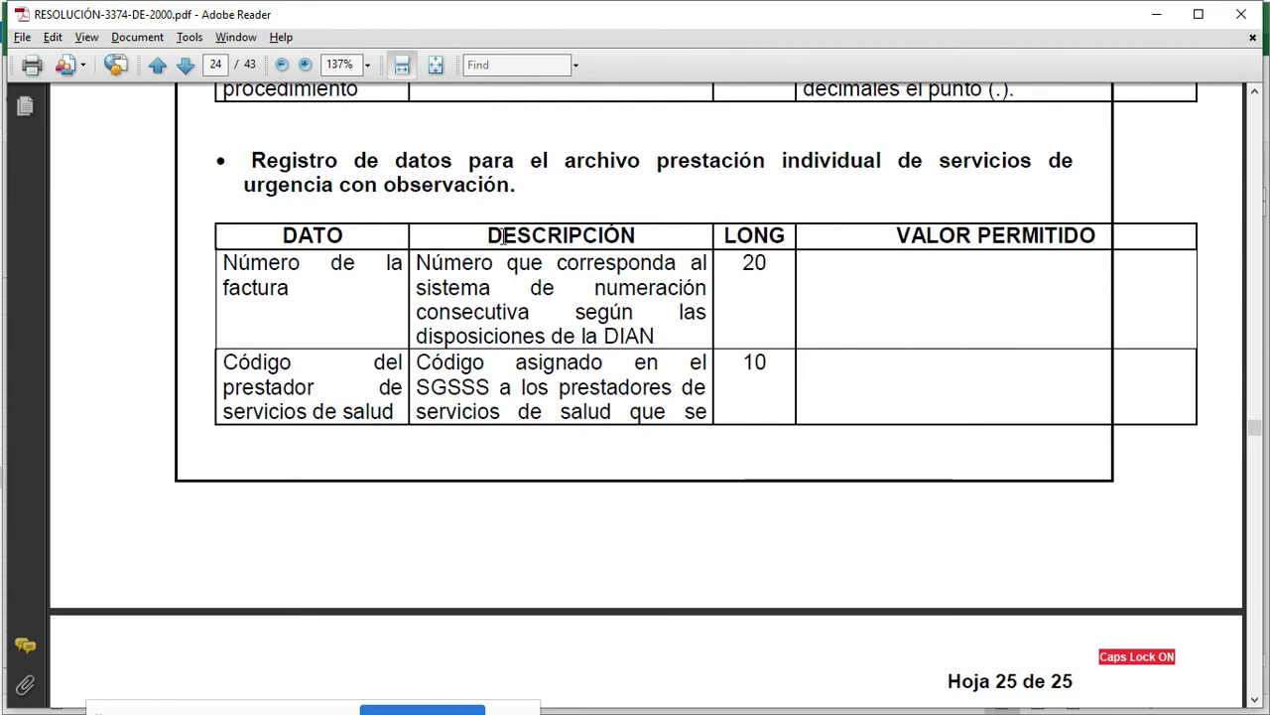
scroll(530, 244, "down", 15)
scroll(561, 326, "down", 10)
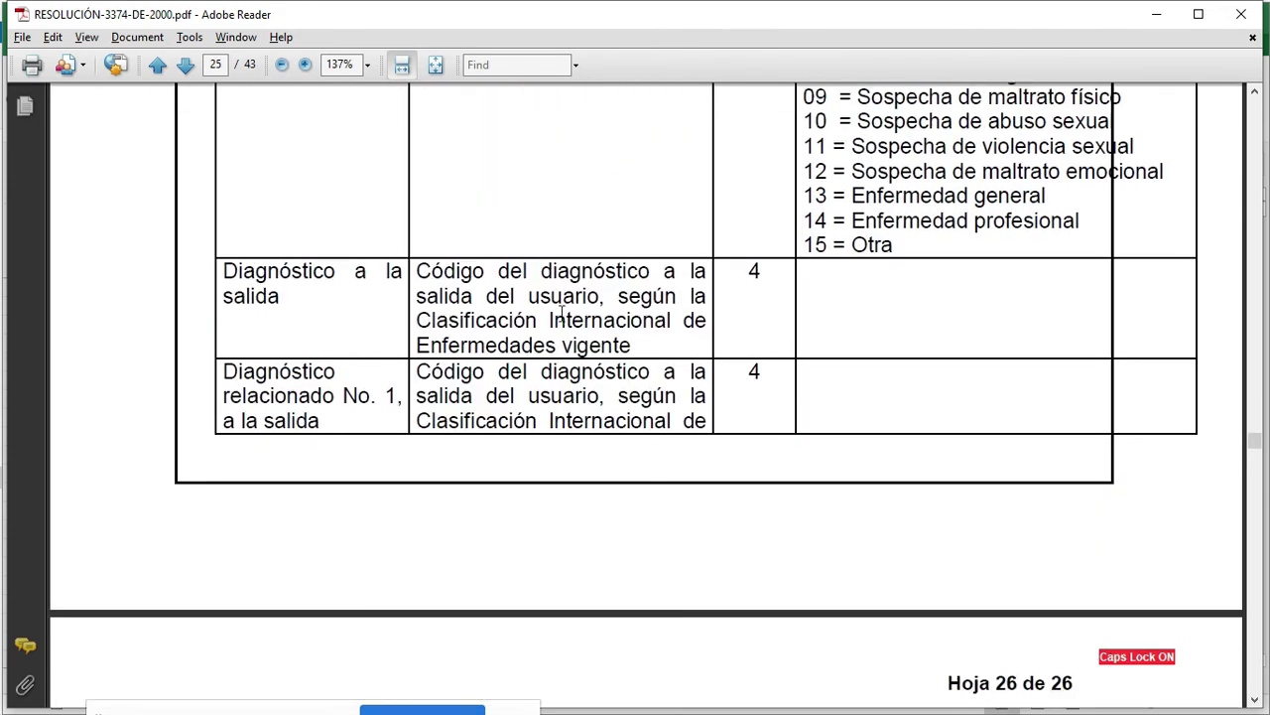
scroll(561, 315, "down", 3)
scroll(561, 313, "up", 6)
scroll(561, 312, "up", 3)
scroll(562, 308, "down", 1)
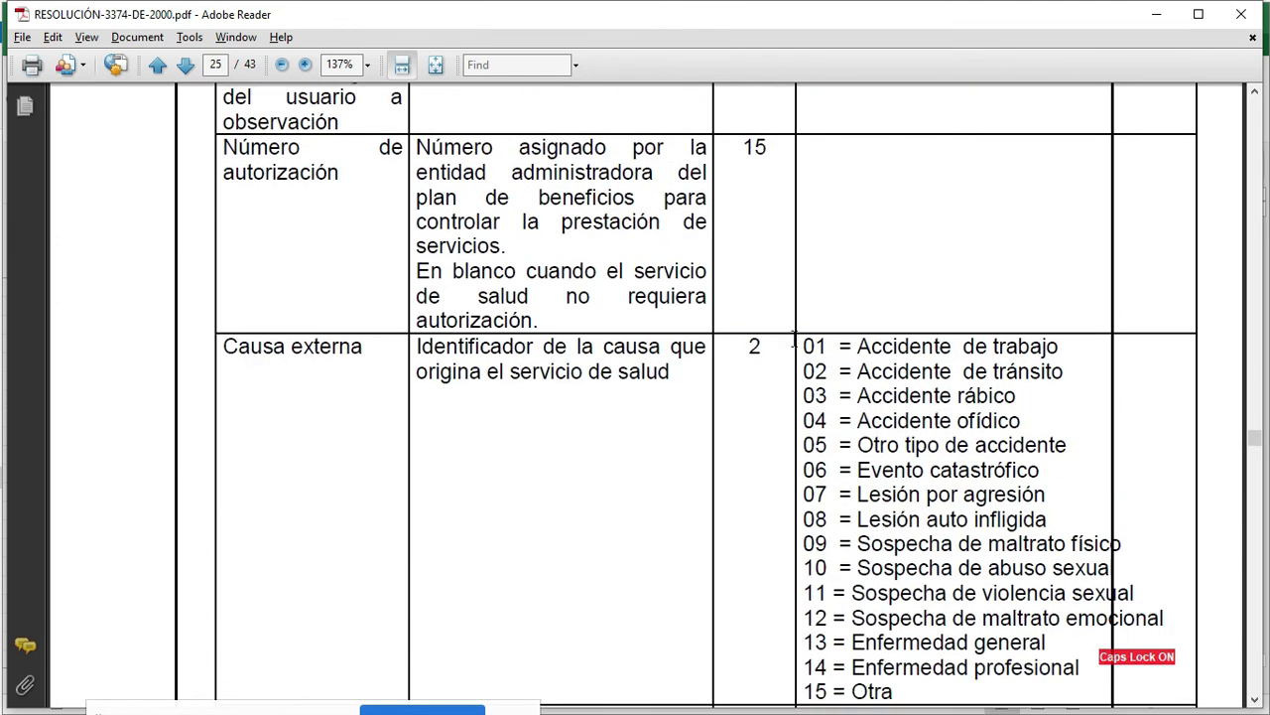
left_click_drag(800, 342, 905, 689)
scroll(989, 577, "down", 2)
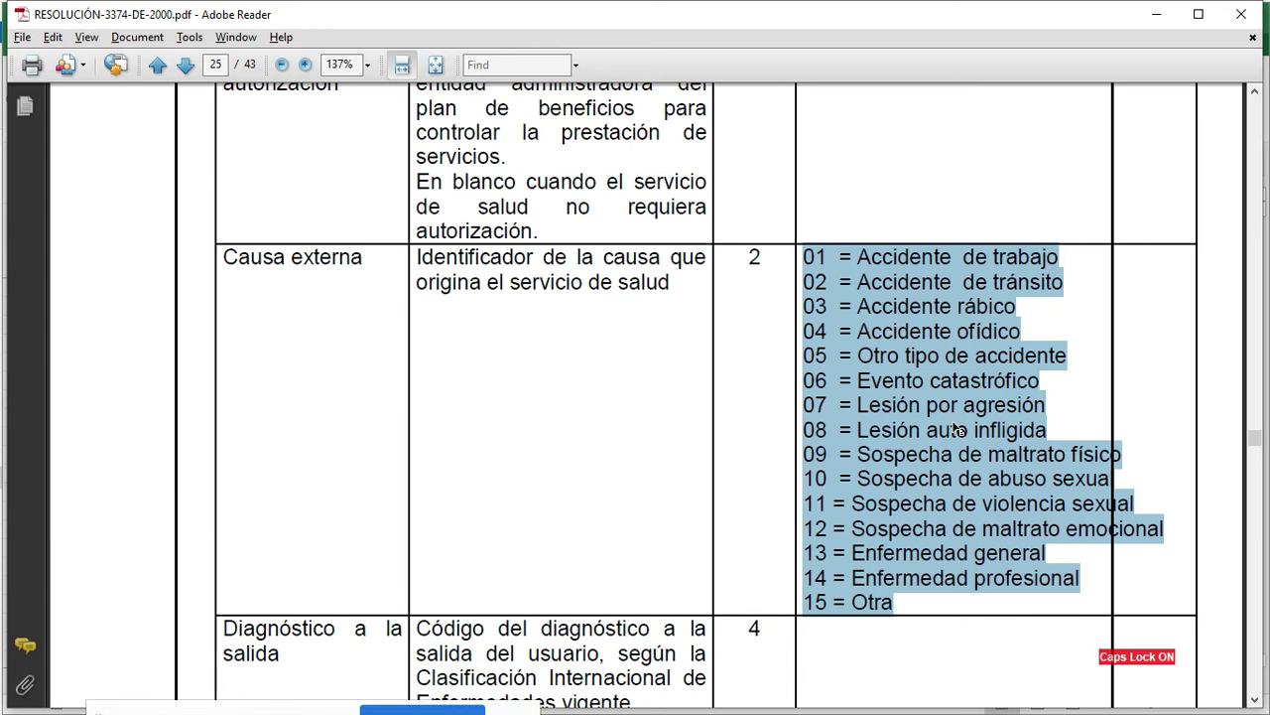
Examine Causa externa codes 13 Enfermedad general and 14 Enfermedad profesional in the allowed values
left_click(849, 554)
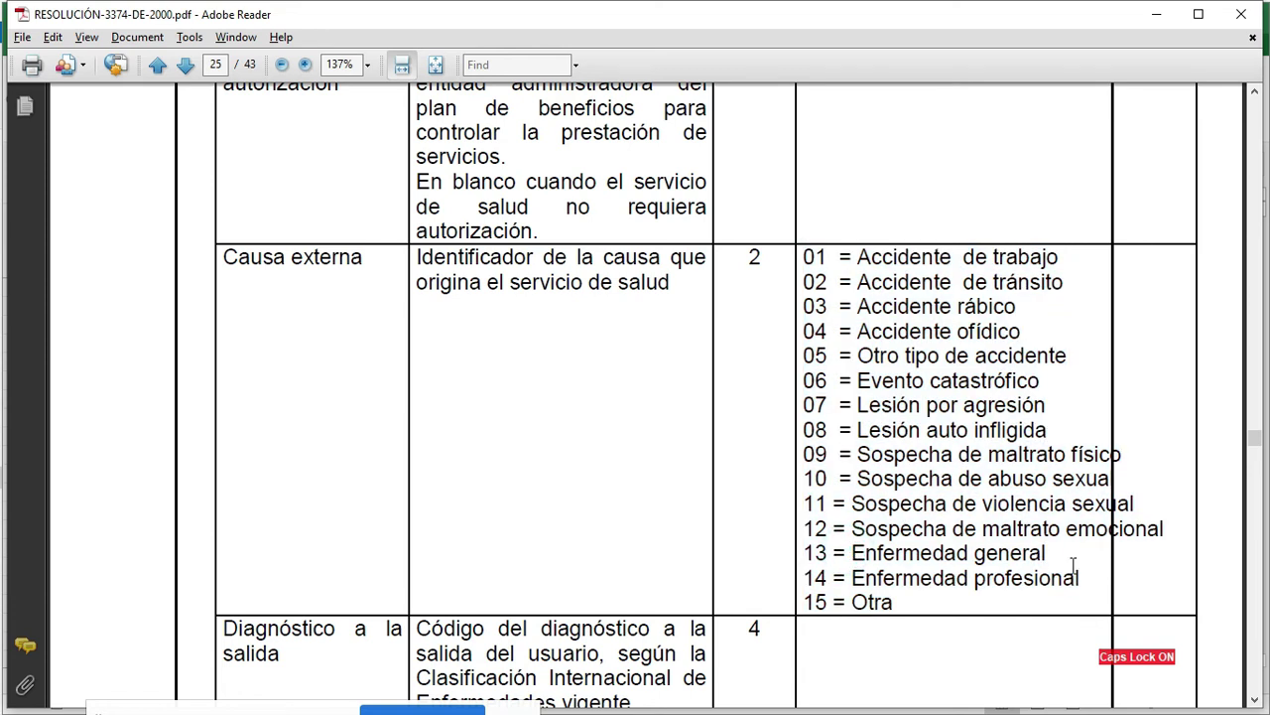
left_click_drag(1065, 558, 955, 542)
left_click(1044, 548)
left_click_drag(1062, 546, 1064, 578)
left_click(1099, 556)
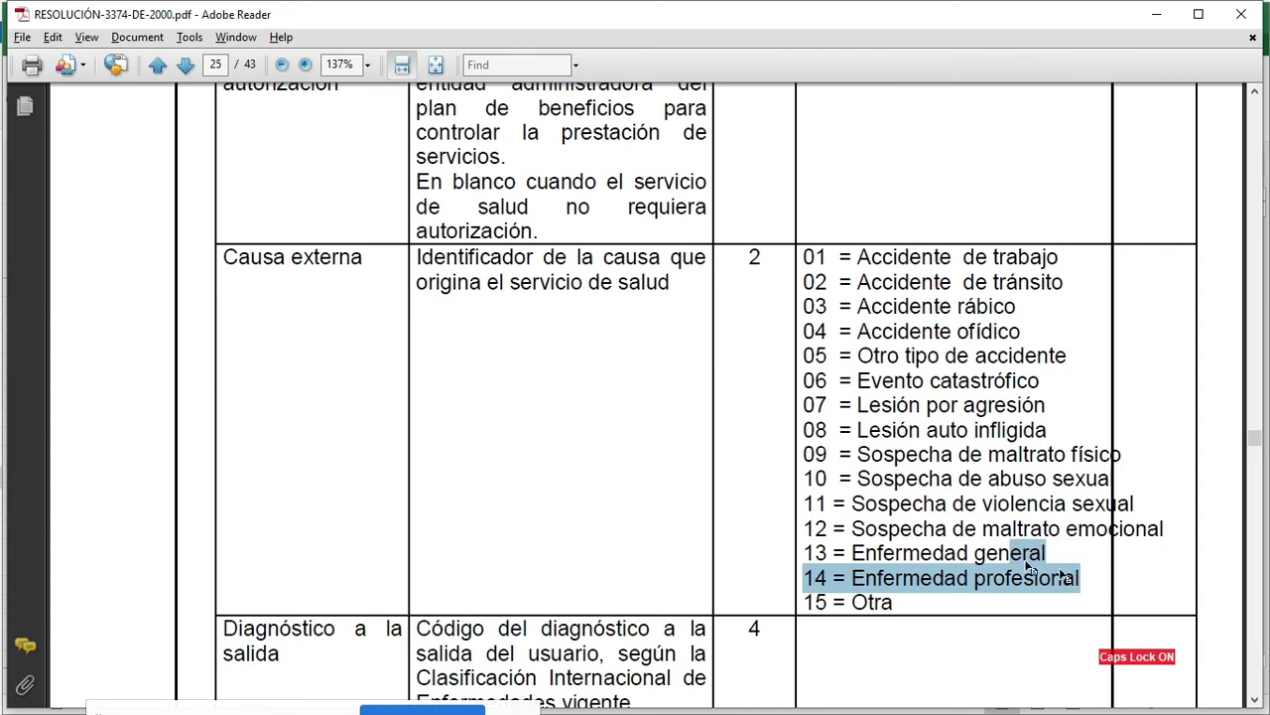
left_click(1070, 554)
left_click(1068, 553)
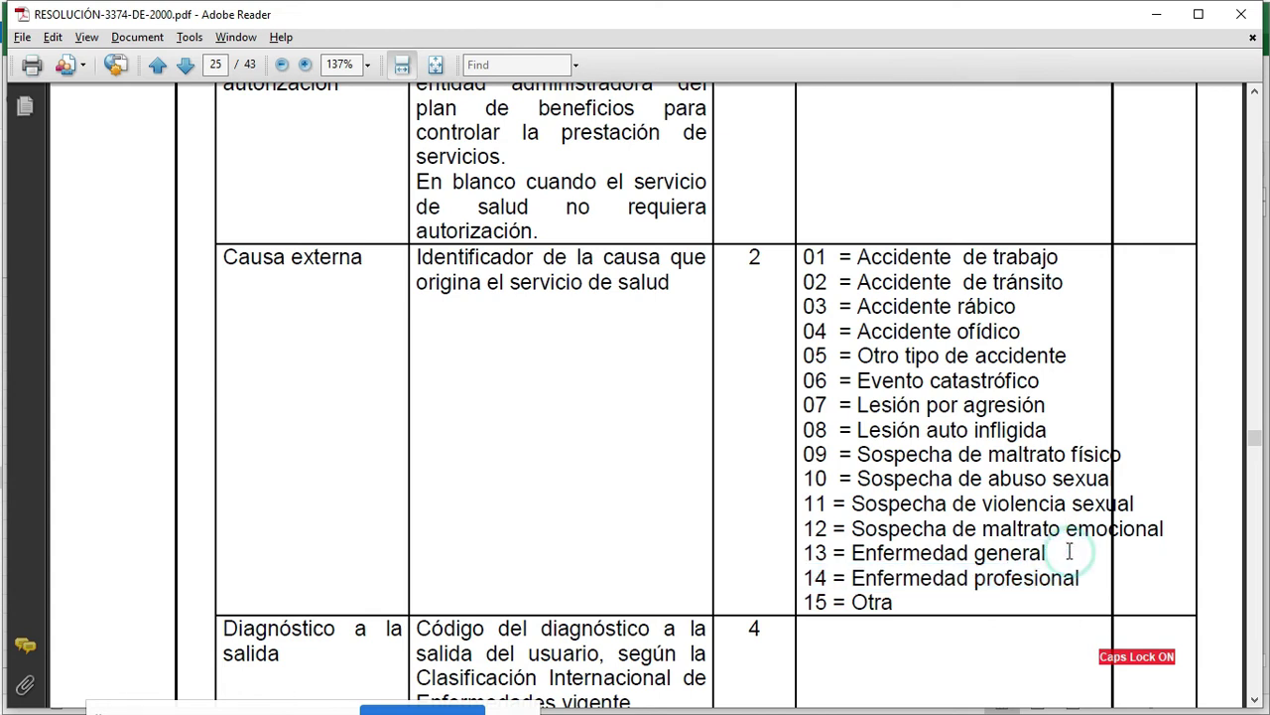
left_click(1052, 550)
left_click_drag(1025, 553, 948, 553)
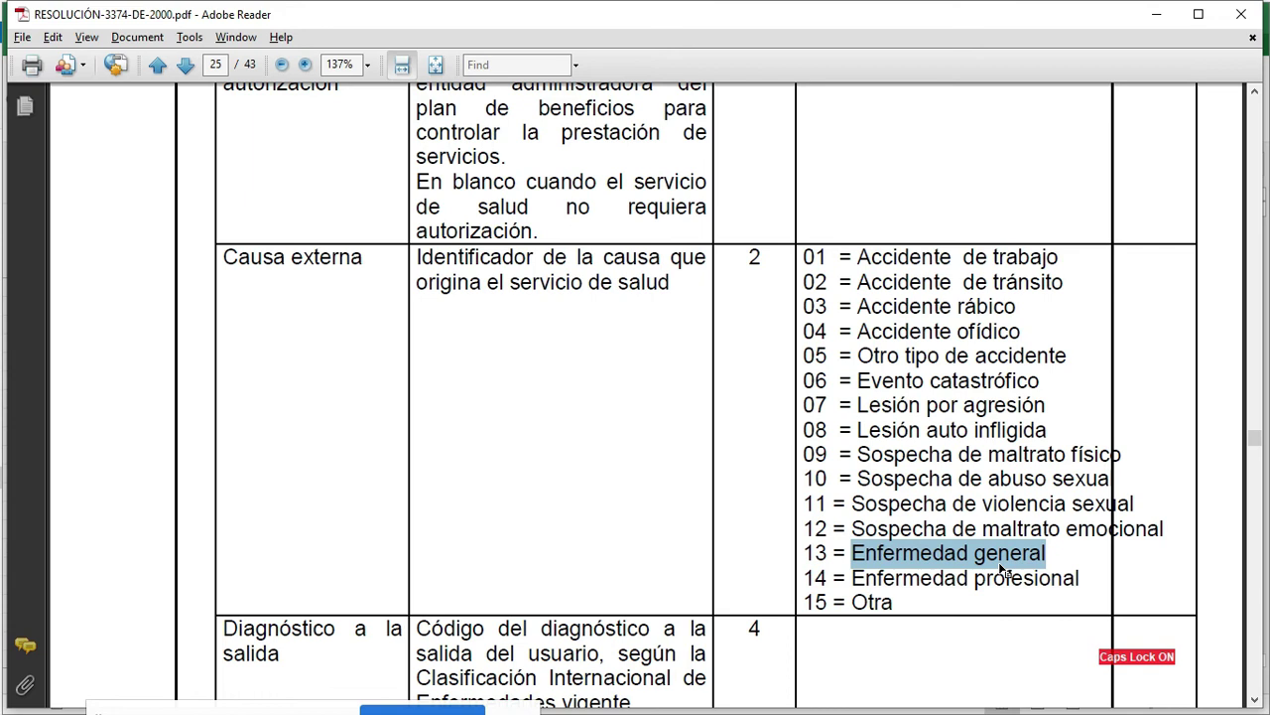
Compare Causa externa code 02 Accidente de tránsito with code 13 Enfermedad general
left_click_drag(1050, 559, 868, 556)
left_click_drag(1062, 286, 812, 280)
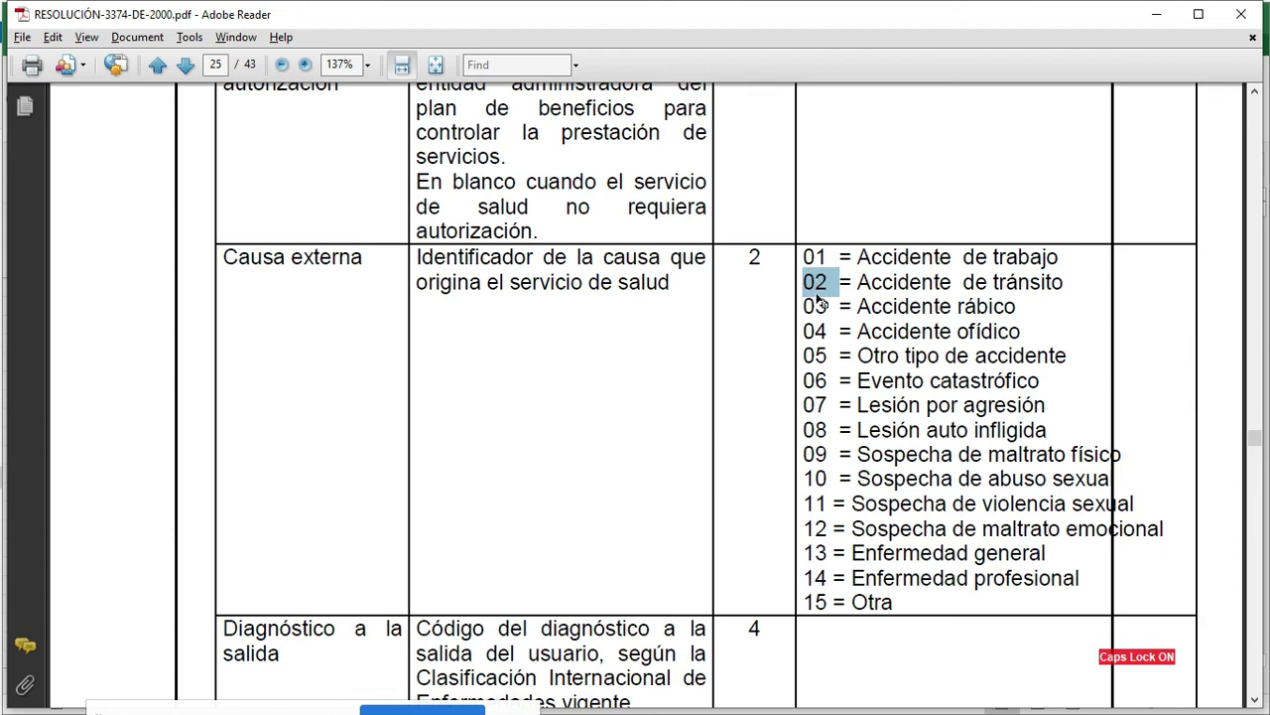
left_click_drag(827, 554, 802, 553)
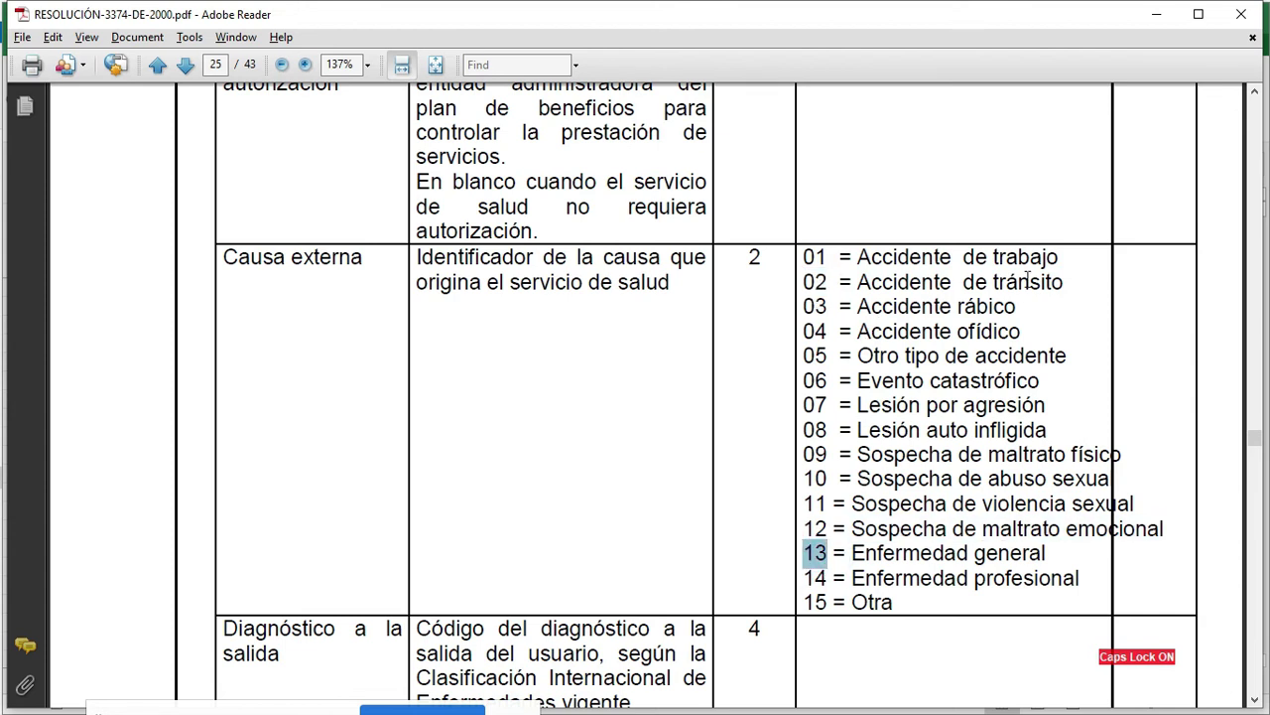
left_click(1052, 555)
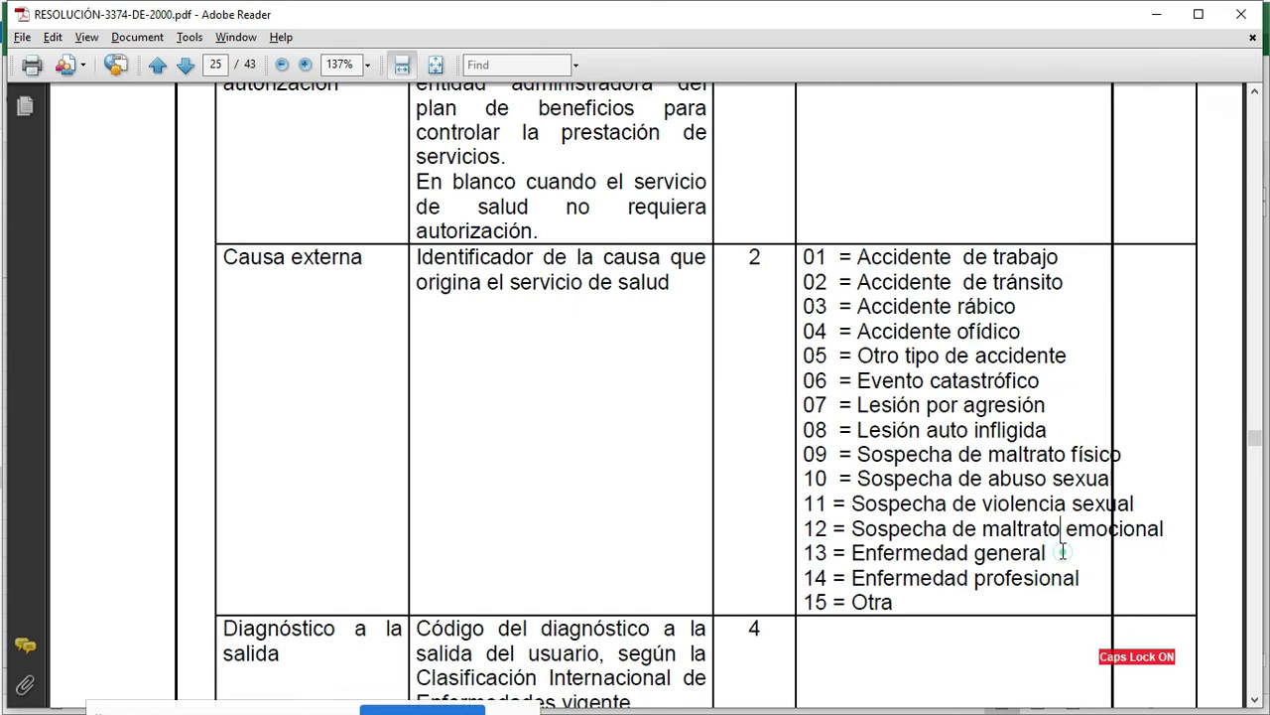
Highlight the descriptions of Causa externa codes 13 Enfermedad general and 14 Enfermedad profesional
left_click_drag(1045, 554, 909, 551)
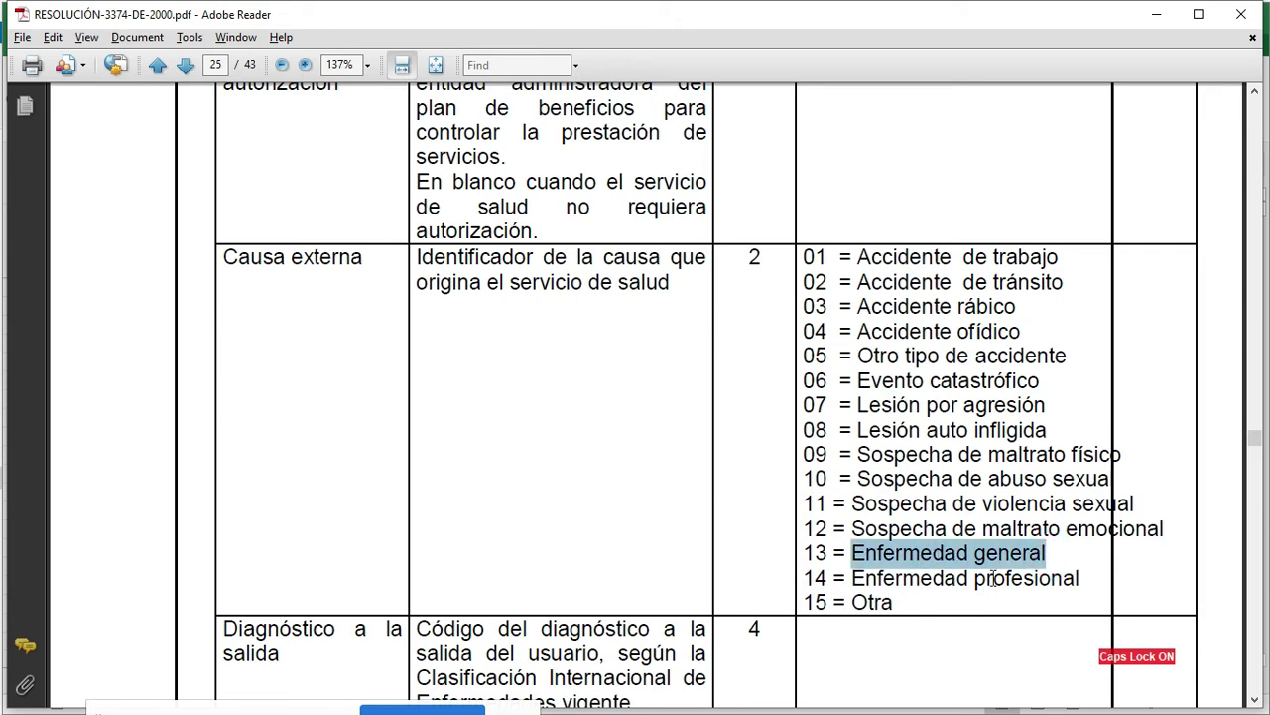
left_click(1070, 596)
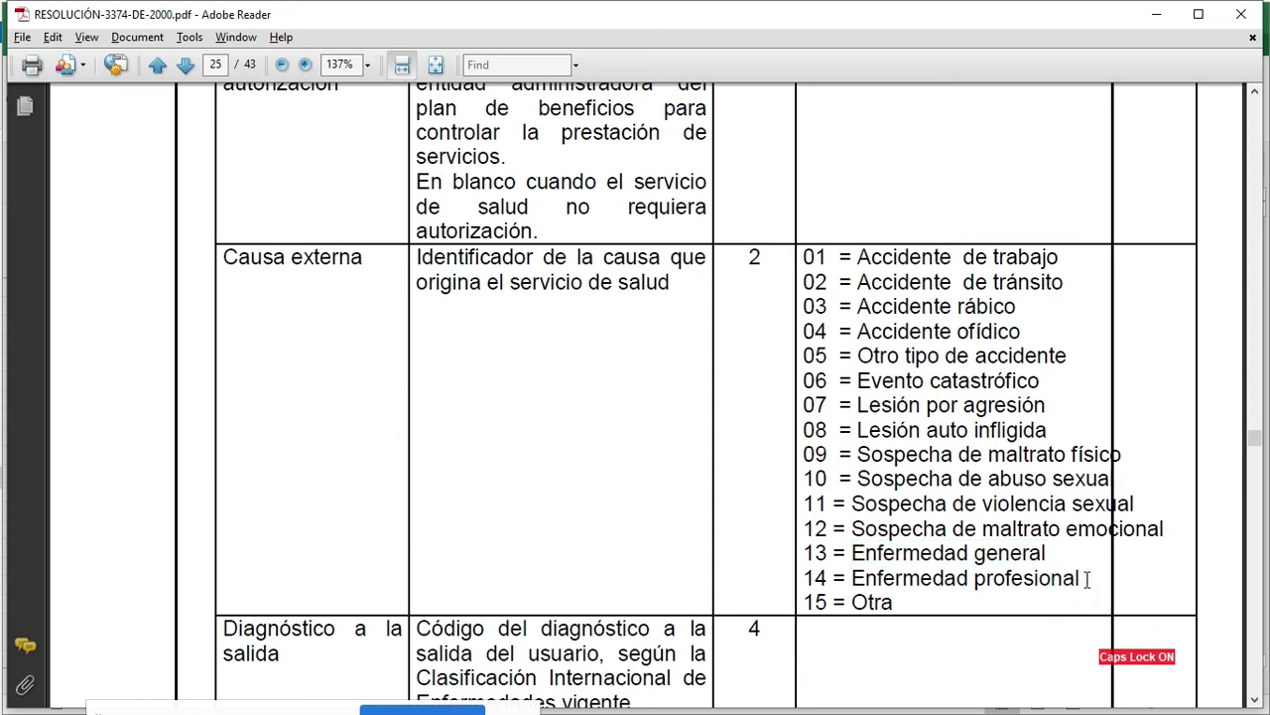
left_click_drag(1084, 579, 931, 575)
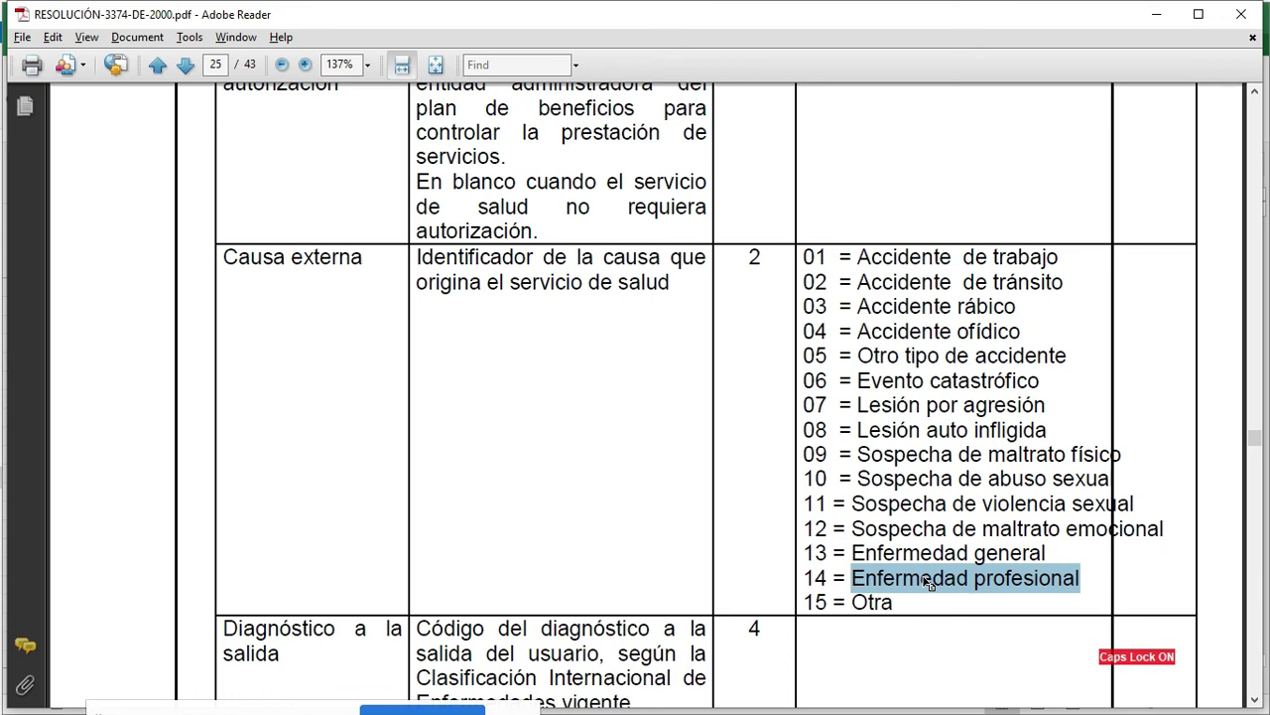
left_click(929, 584)
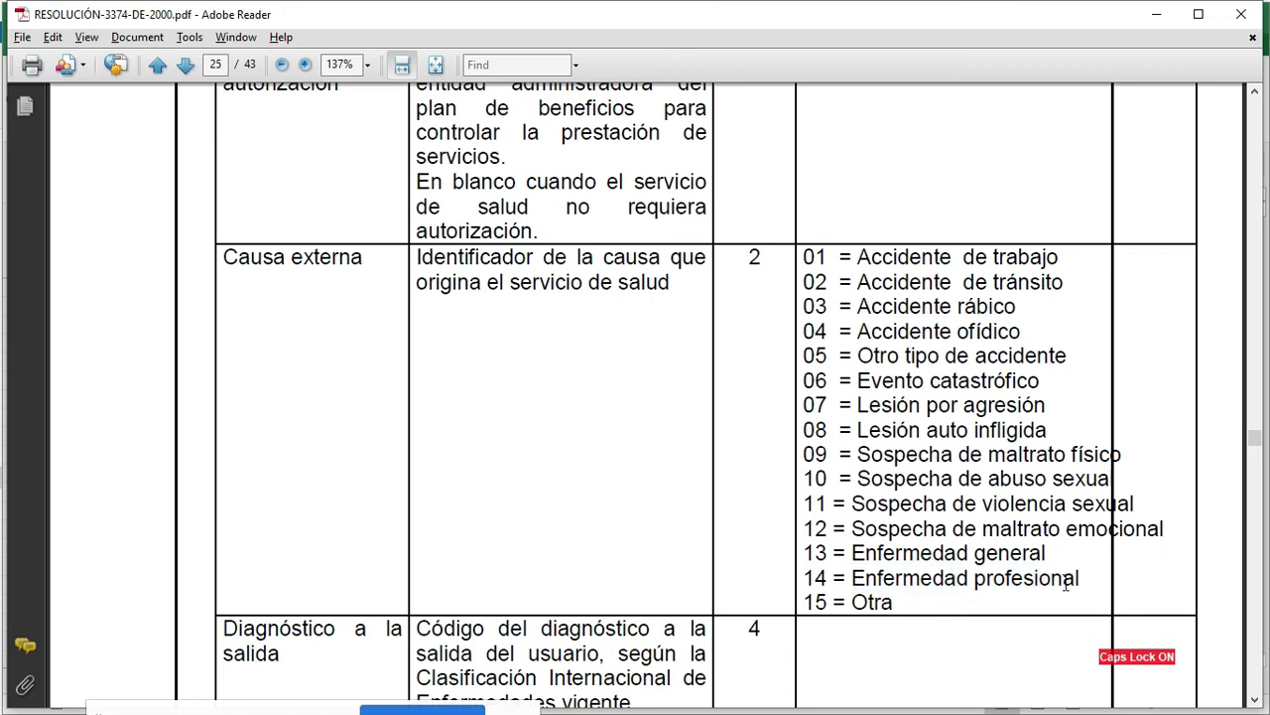
left_click_drag(1086, 579, 887, 586)
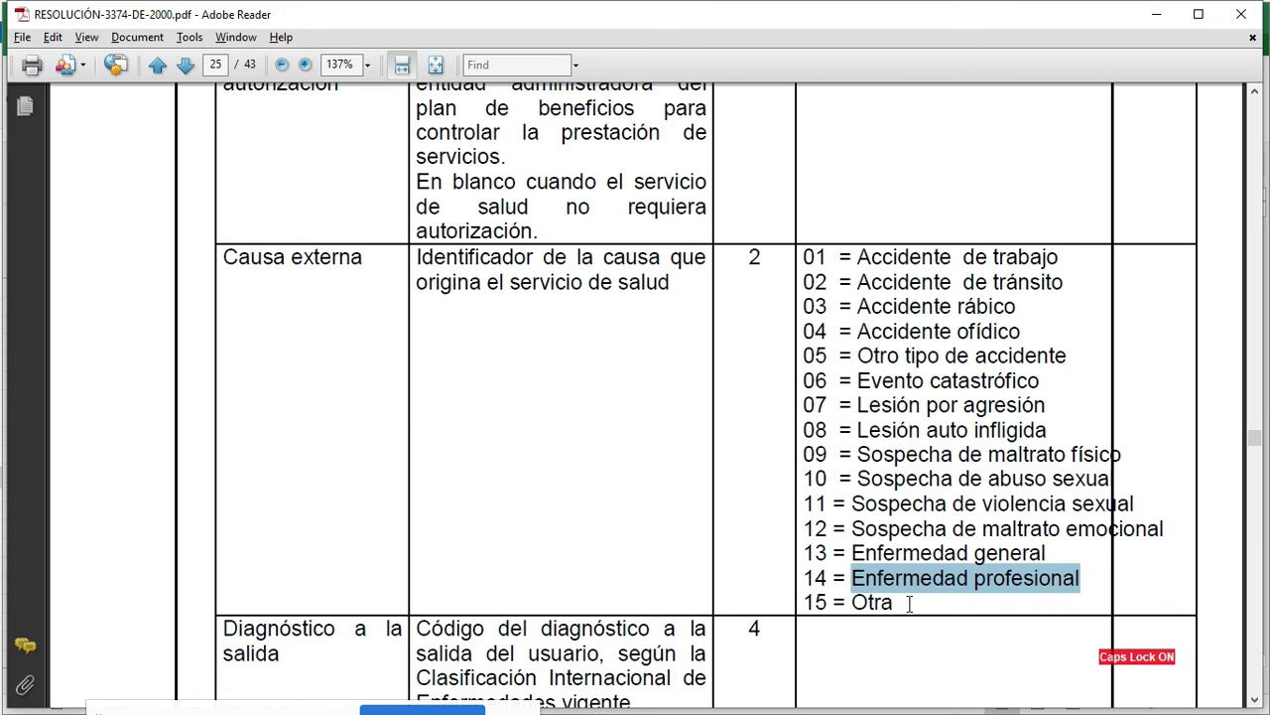
Compare Causa externa code 15 Otra with the preceding codes 01 to 14
left_click_drag(909, 602, 849, 612)
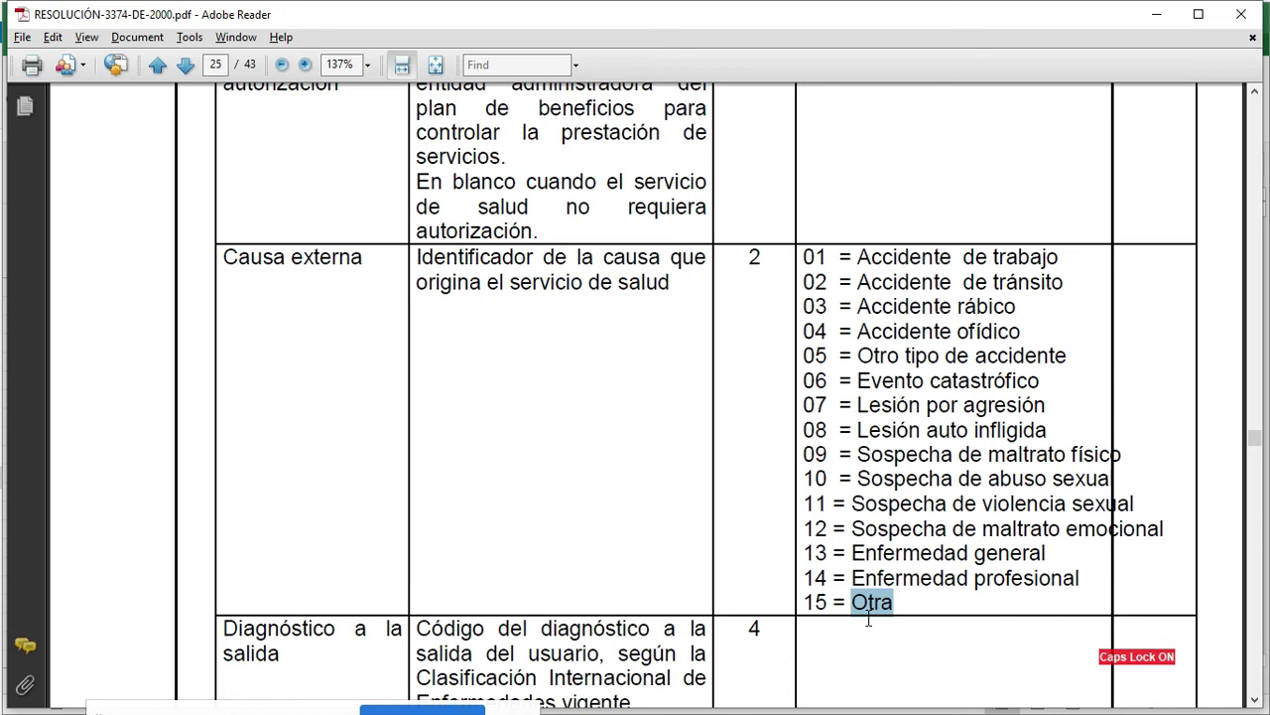
left_click_drag(1077, 579, 921, 553)
left_click_drag(905, 601, 819, 611)
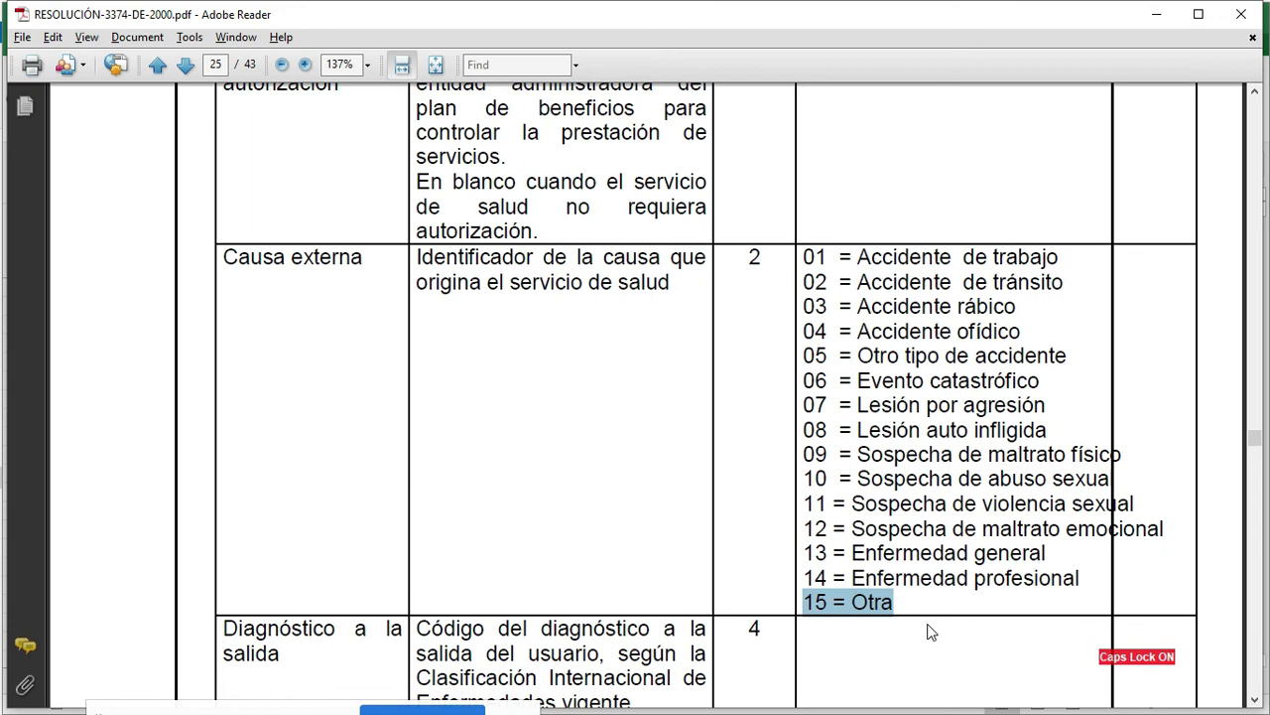
left_click_drag(1092, 581, 801, 258)
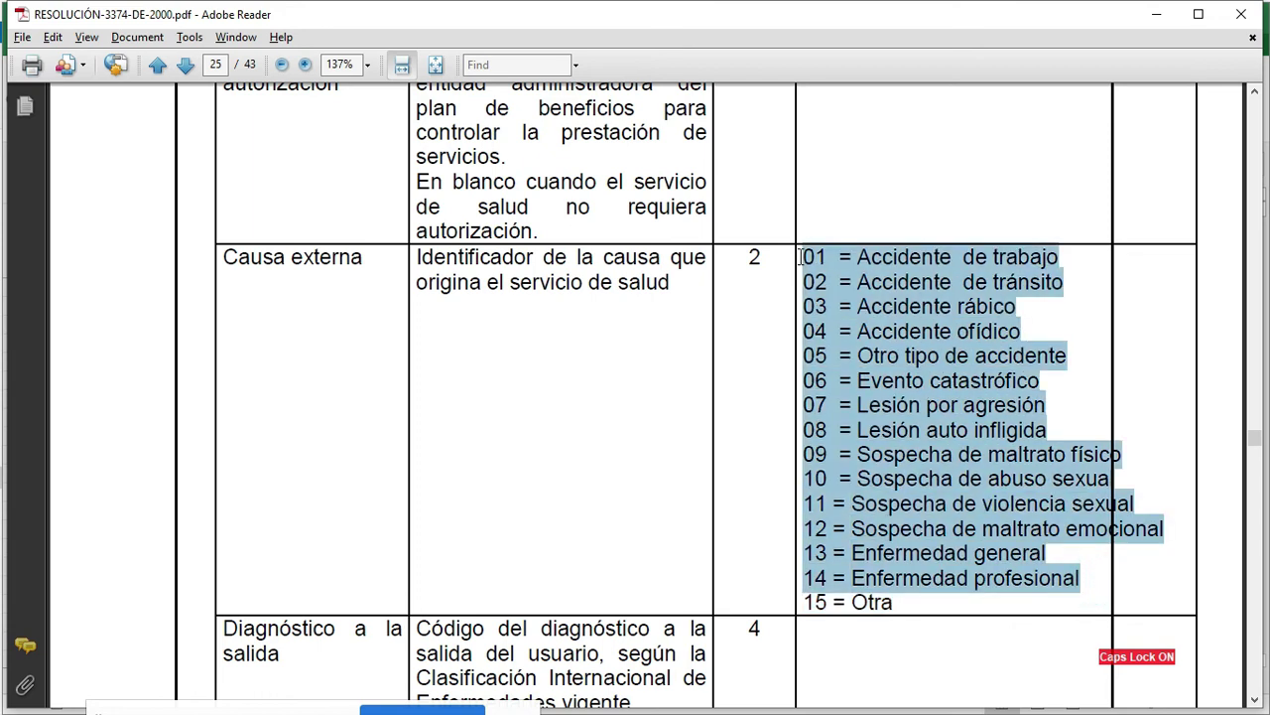
left_click_drag(923, 601, 850, 602)
left_click(901, 601)
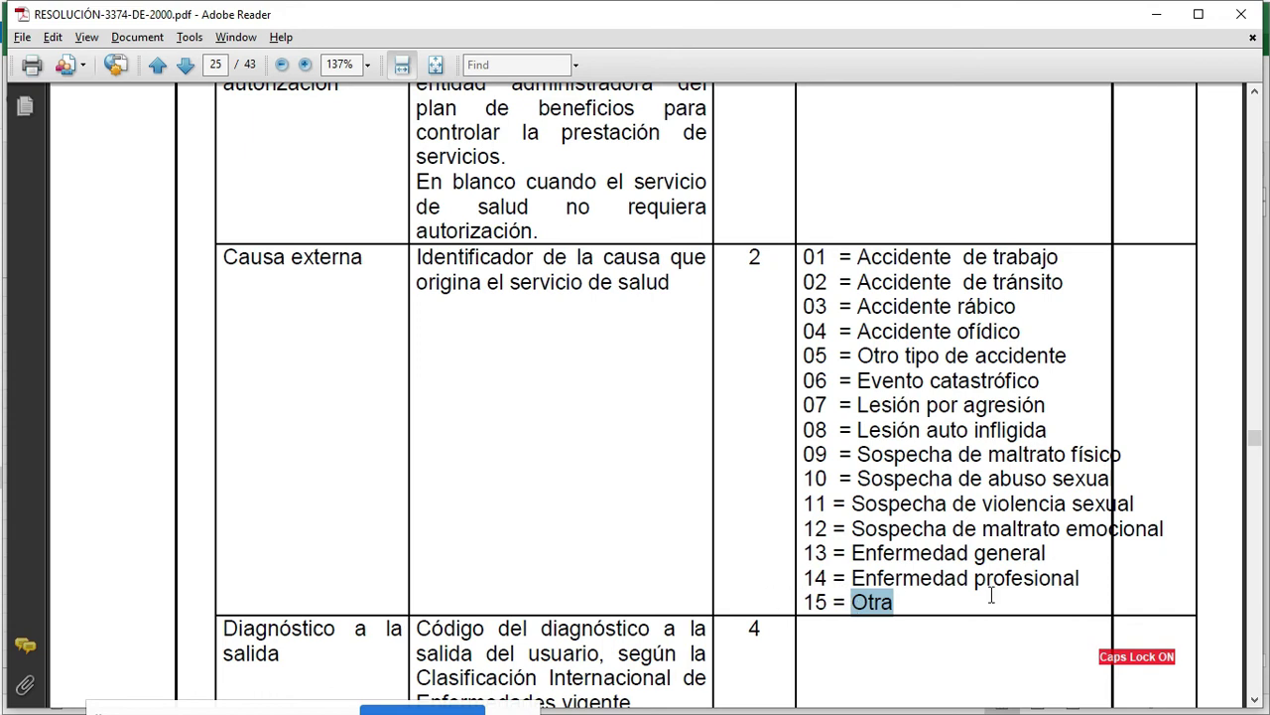
left_click(955, 602)
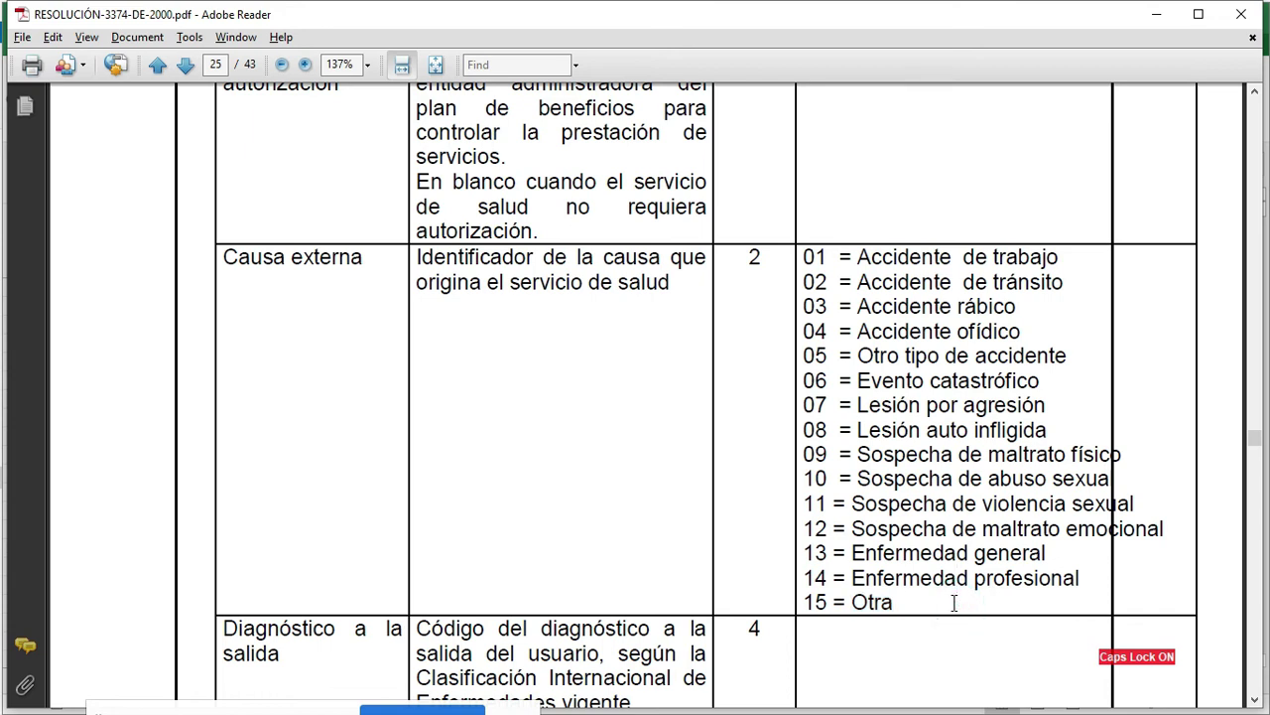
Examine Causa externa codes 04 Accidente ofídico and 03 Accidente rábico
left_click_drag(1042, 333, 920, 333)
left_click(1032, 332)
double_click(1037, 333)
left_click(900, 332)
left_click_drag(1017, 307, 860, 304)
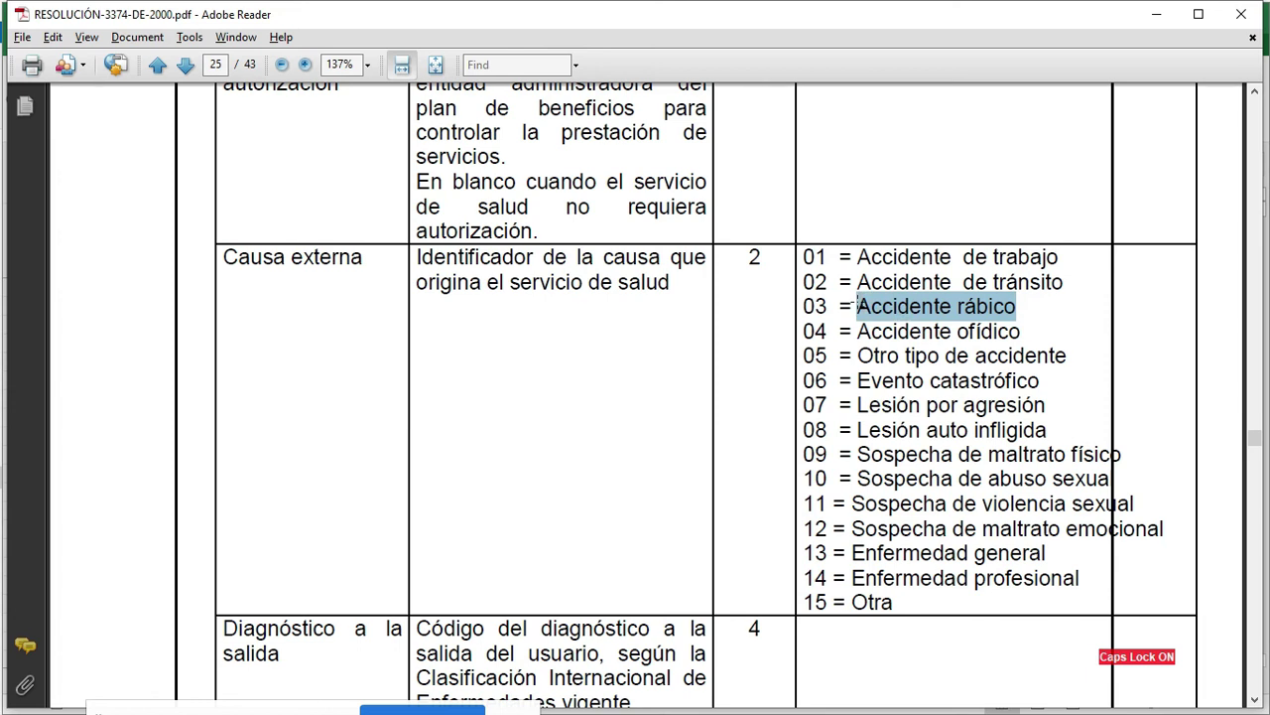
left_click(1064, 266)
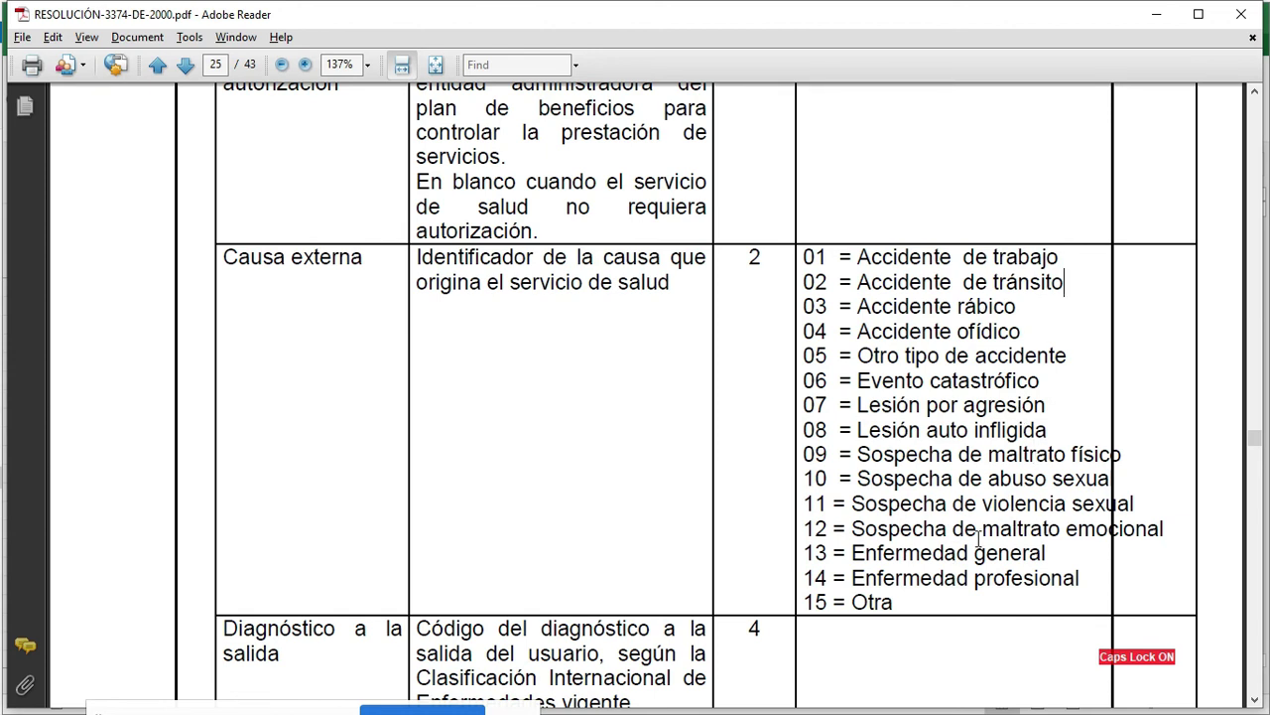
Return to page 24 and highlight the heading of the data record for urgency services with observation
scroll(1014, 623, "down", 3)
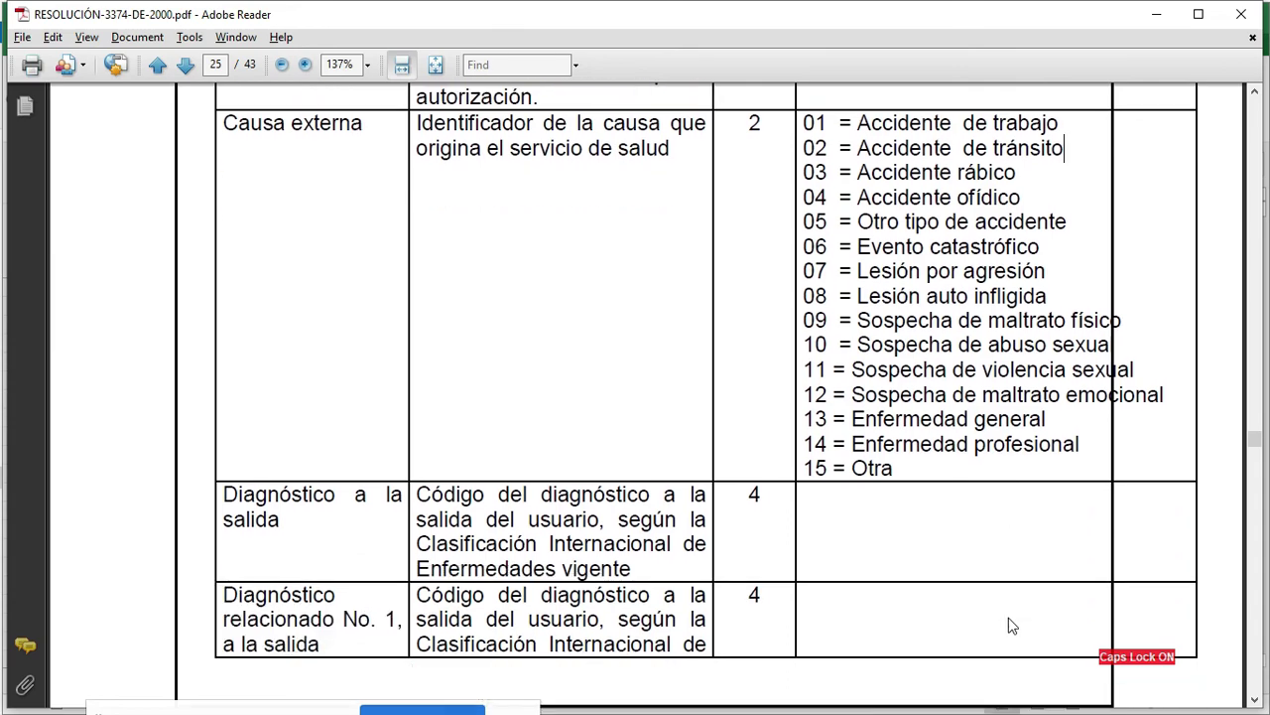
scroll(1010, 625, "down", 9)
scroll(267, 388, "up", 19)
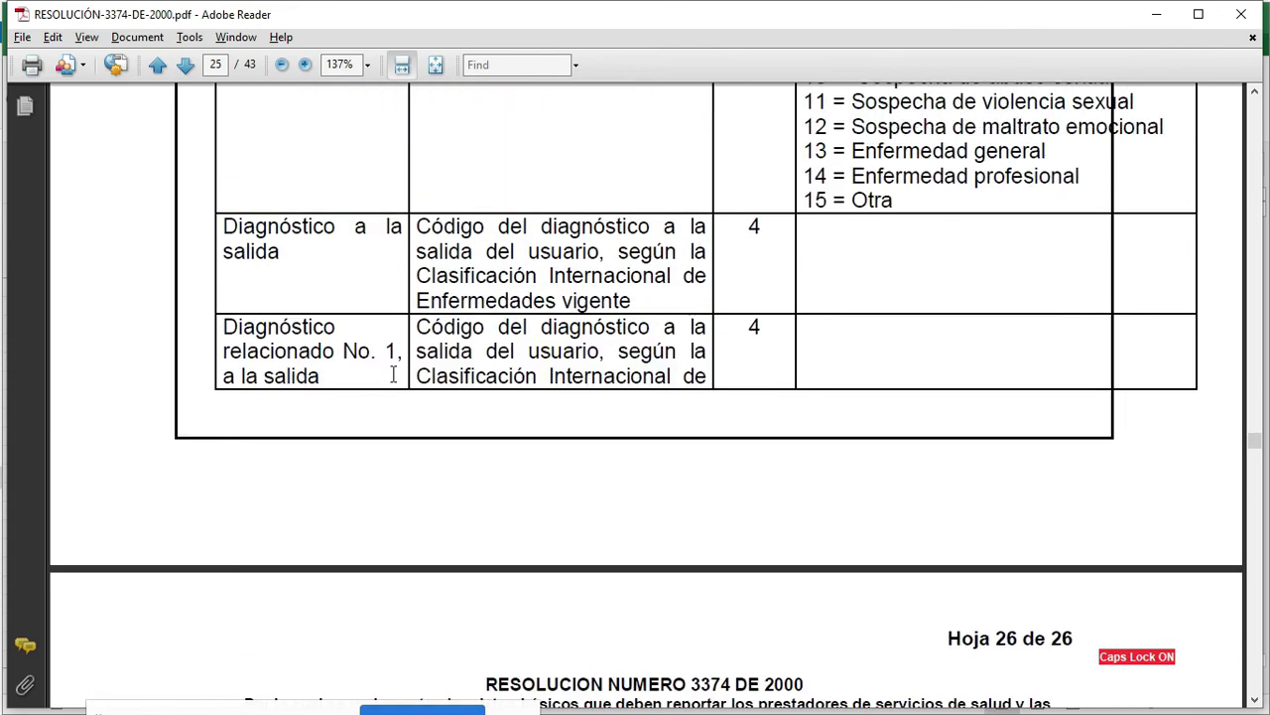
scroll(440, 335, "up", 20)
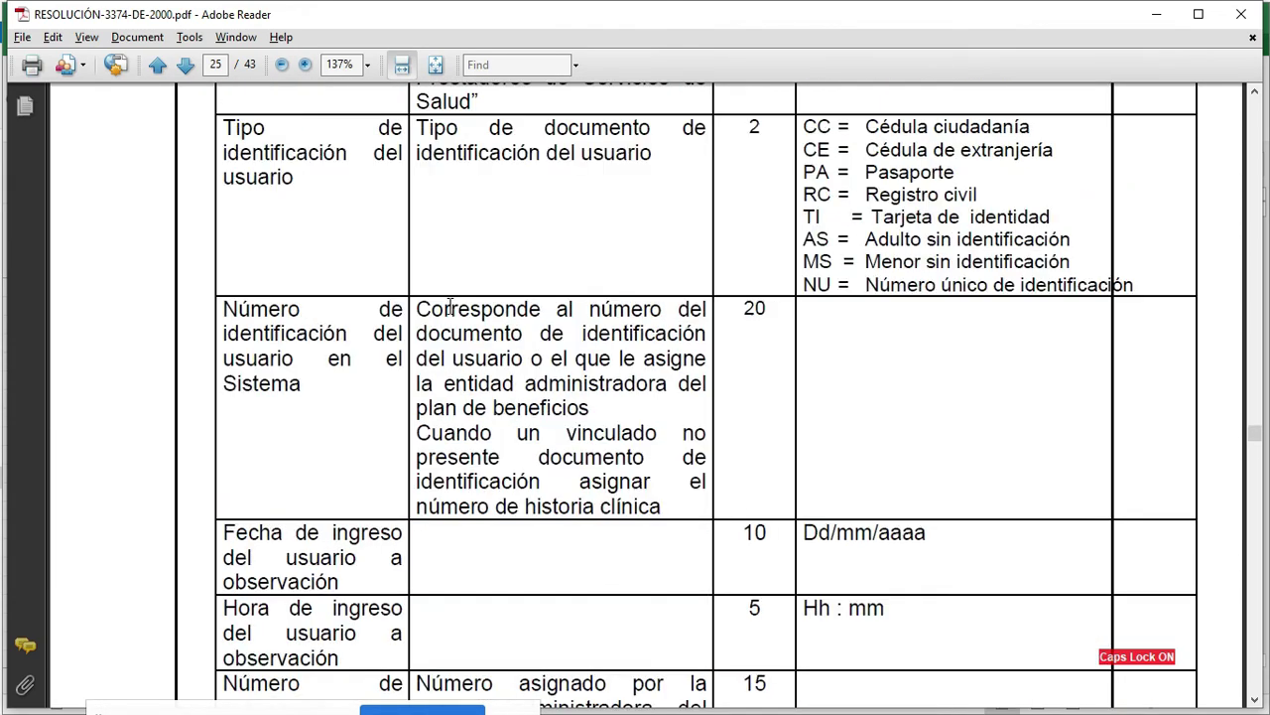
scroll(462, 295, "up", 5)
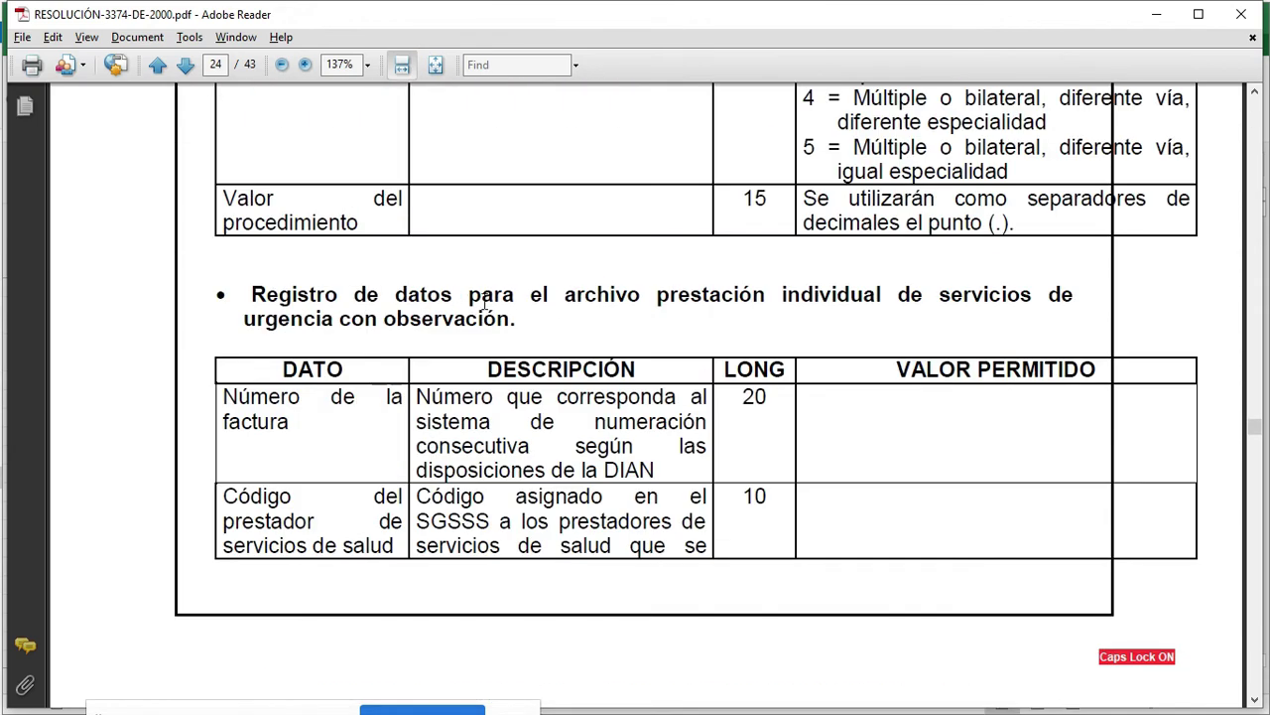
left_click_drag(523, 319, 275, 305)
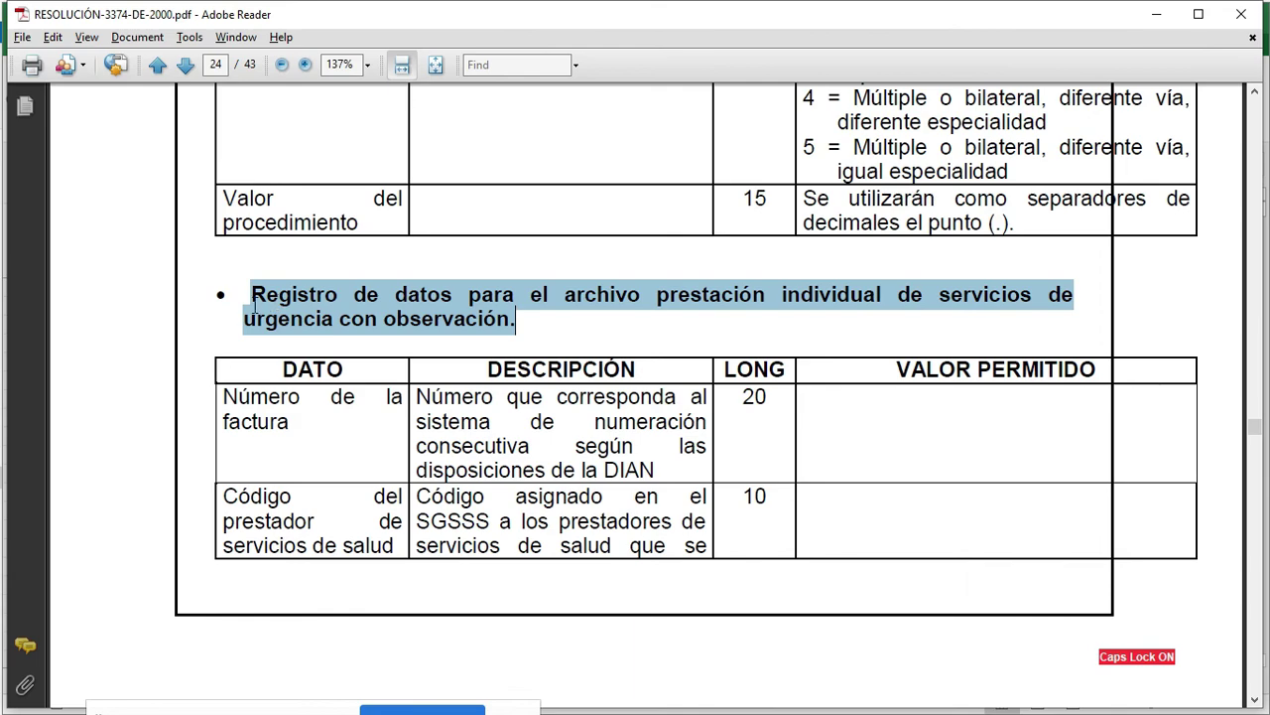
Find the Diagnóstico a la salida field on page 25 and examine its description
scroll(725, 536, "down", 8)
scroll(739, 551, "down", 20)
scroll(751, 560, "down", 8)
scroll(754, 554, "up", 2)
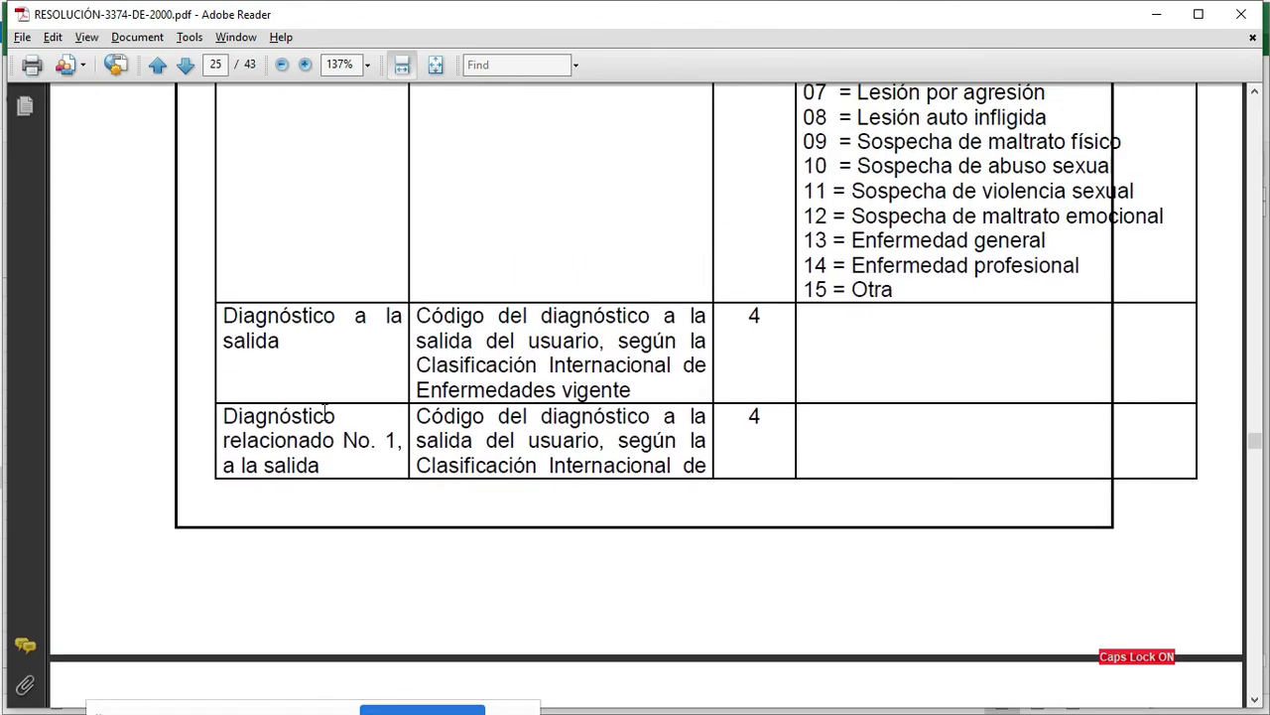
left_click_drag(219, 312, 290, 345)
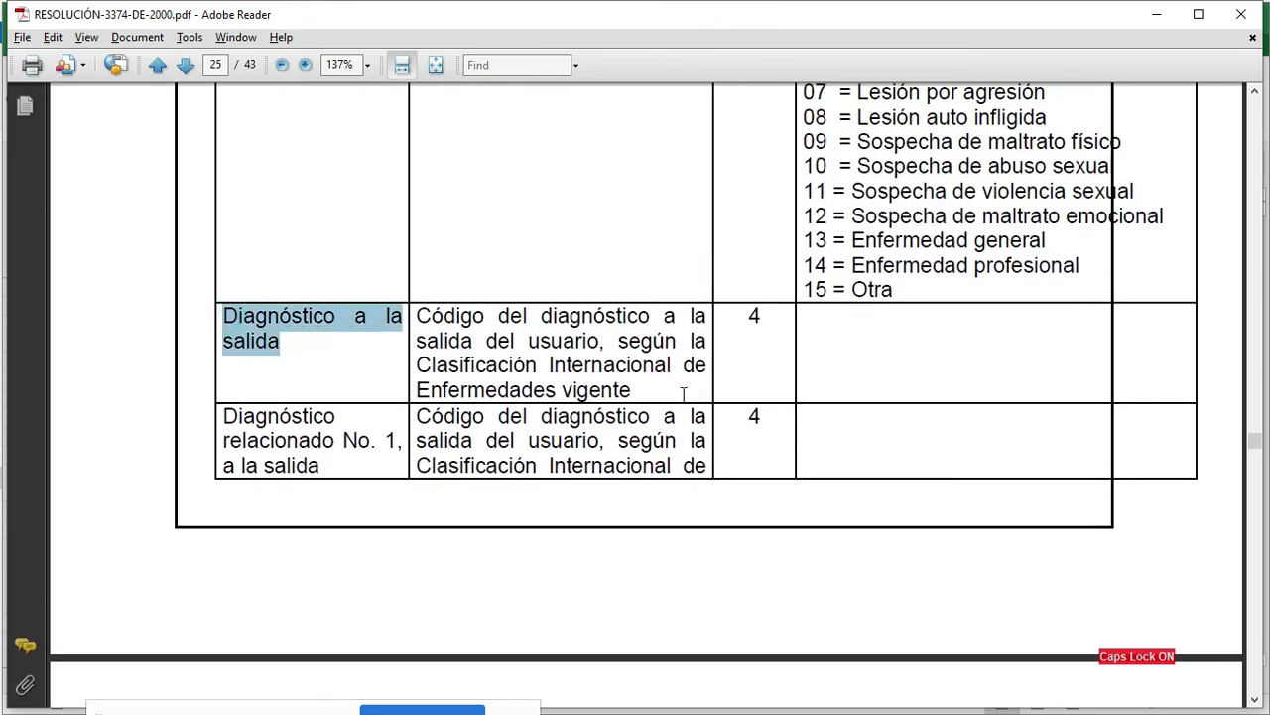
scroll(678, 392, "up", 8)
scroll(685, 394, "down", 4)
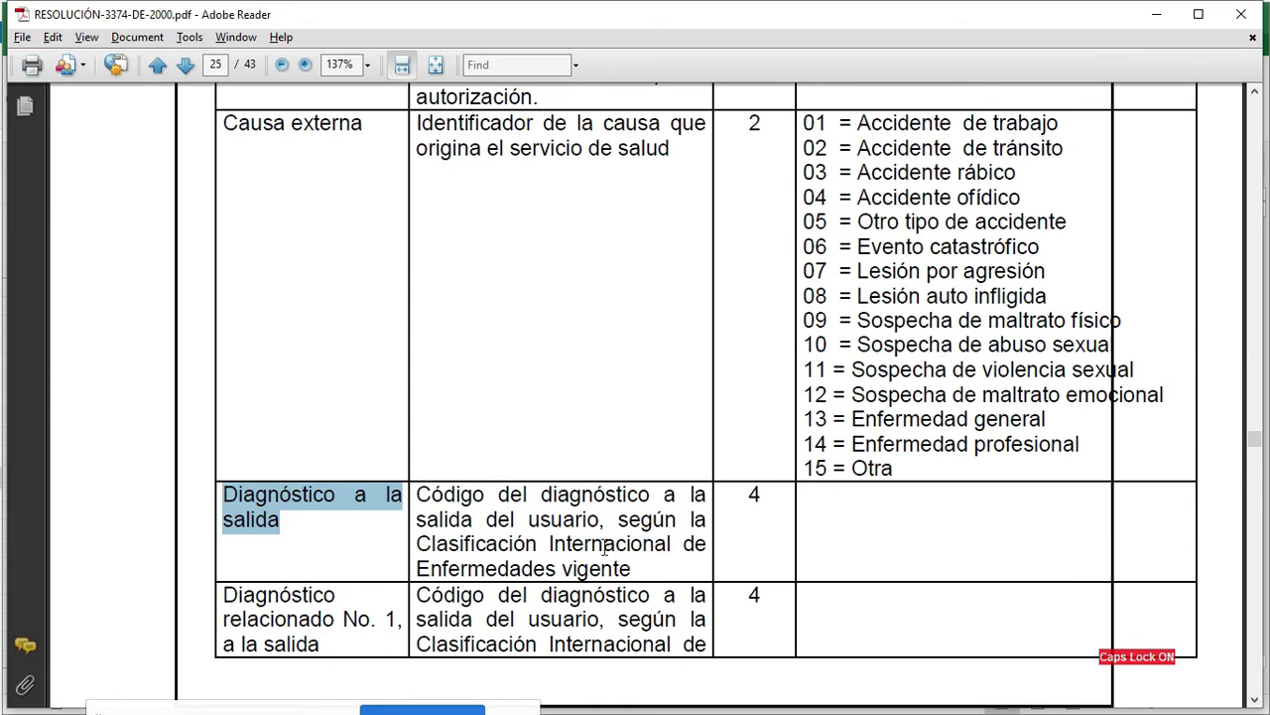
left_click_drag(354, 539, 250, 526)
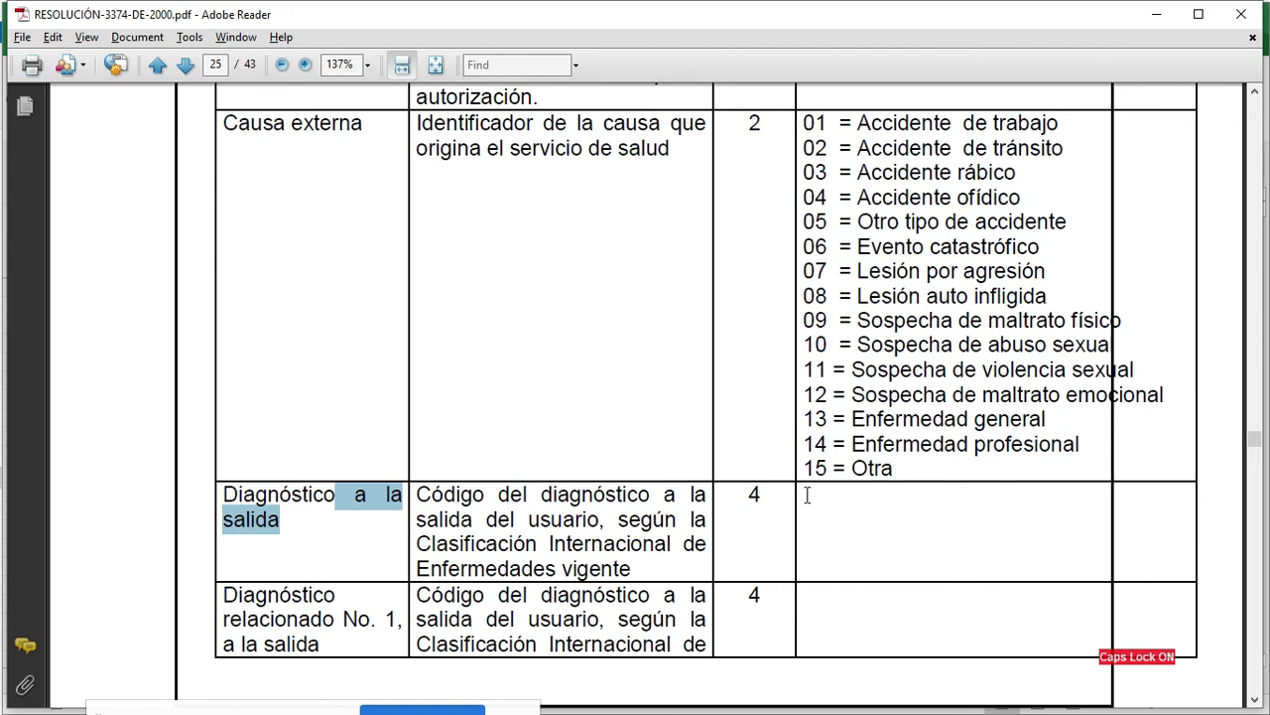
left_click(294, 517)
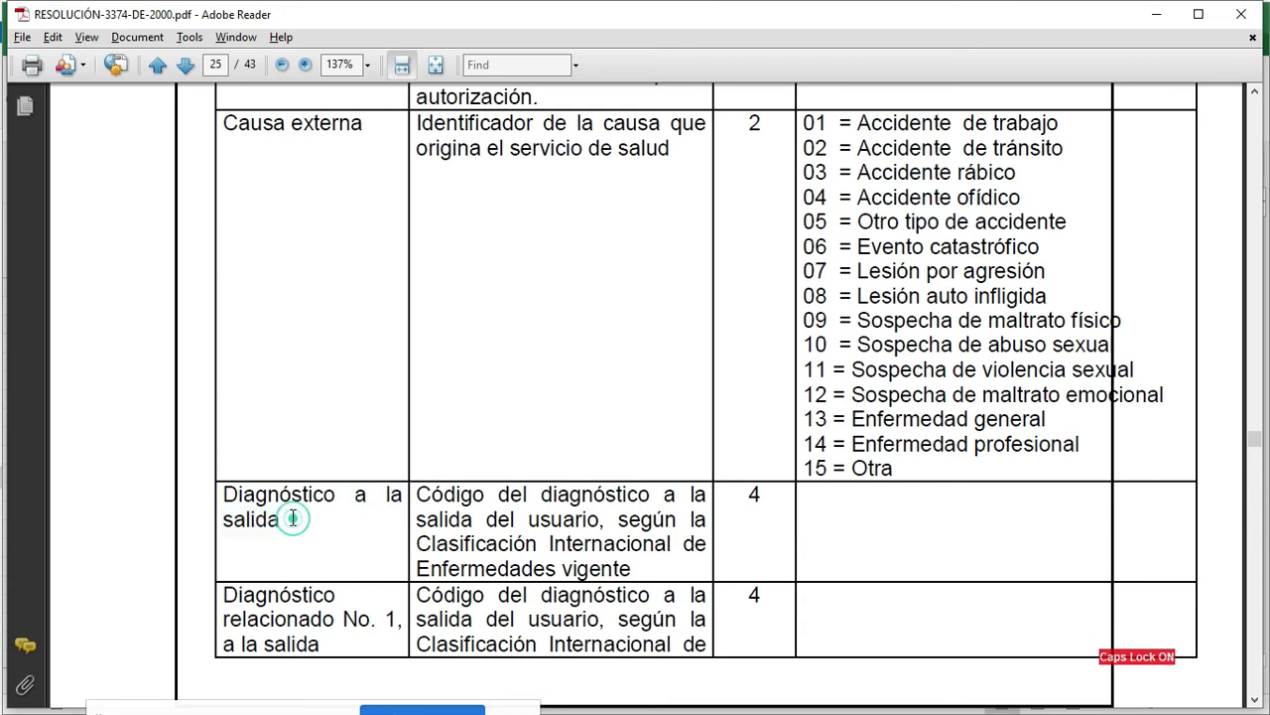
Review the related discharge diagnoses and highlight the Destino del usuario a la salida de observación codes 1 to 3 on page 26
scroll(314, 552, "down", 1)
scroll(332, 562, "down", 2)
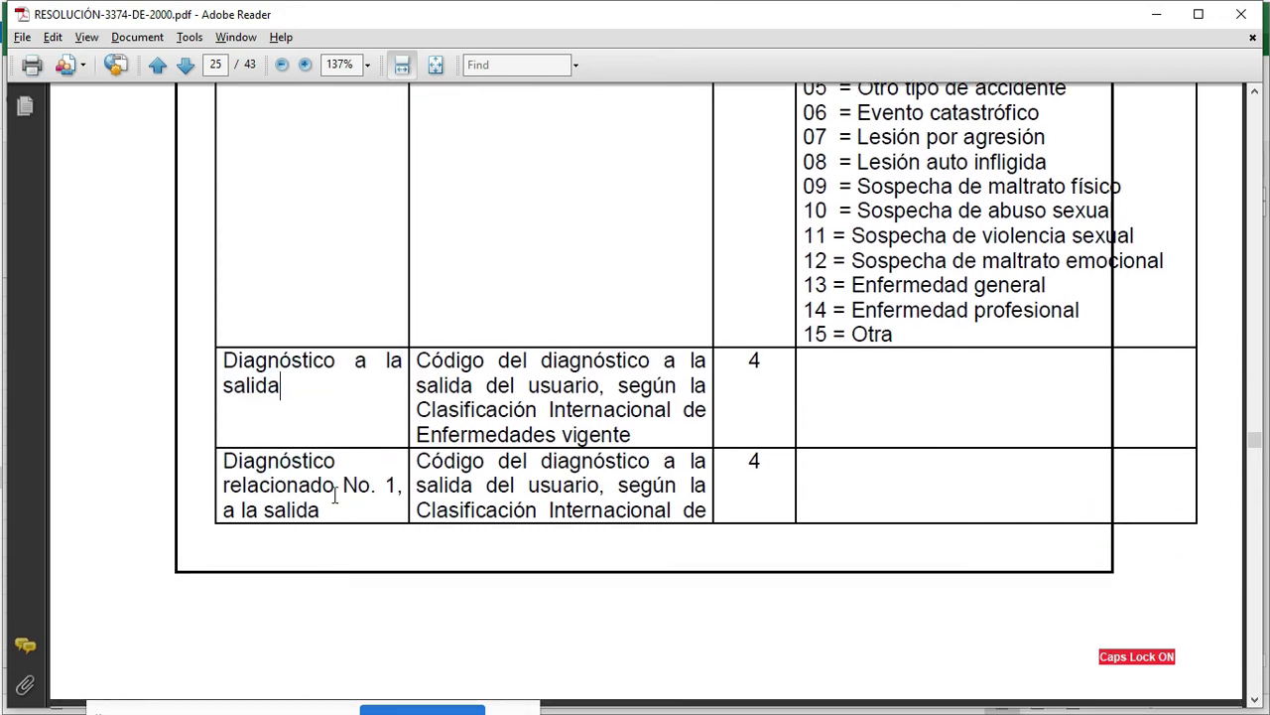
scroll(309, 468, "down", 3)
scroll(373, 377, "down", 11)
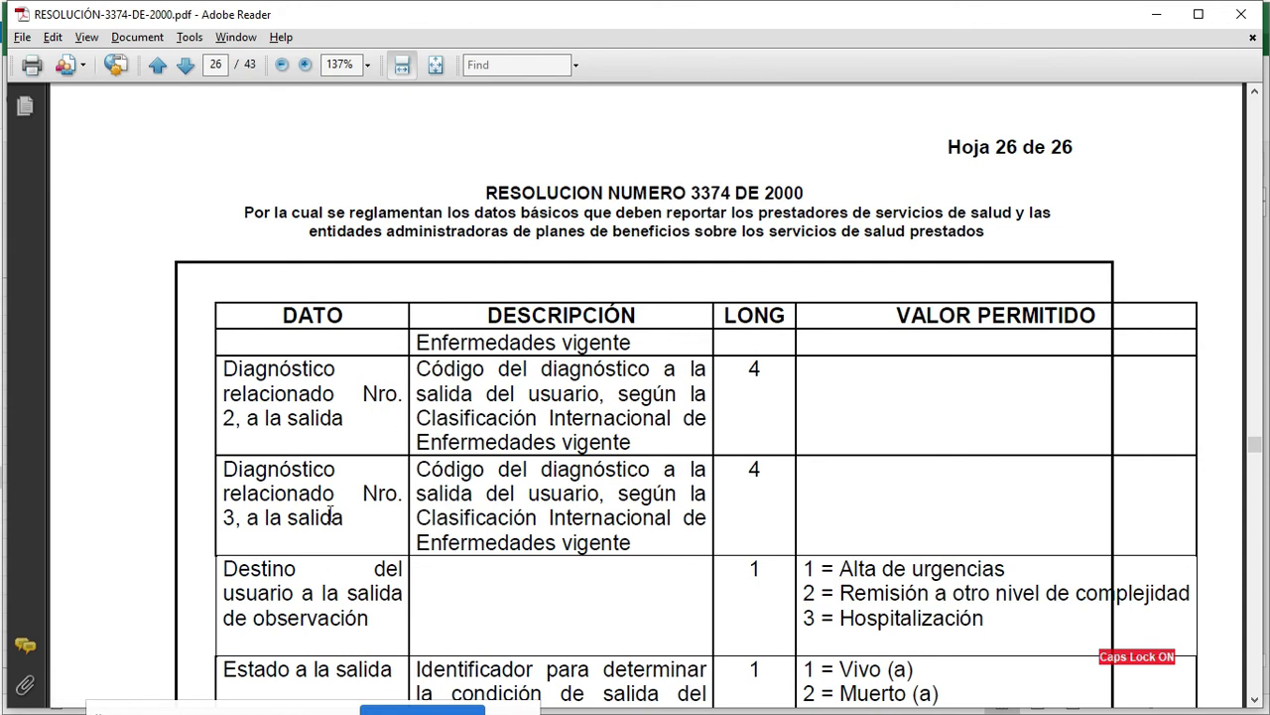
scroll(350, 546, "down", 2)
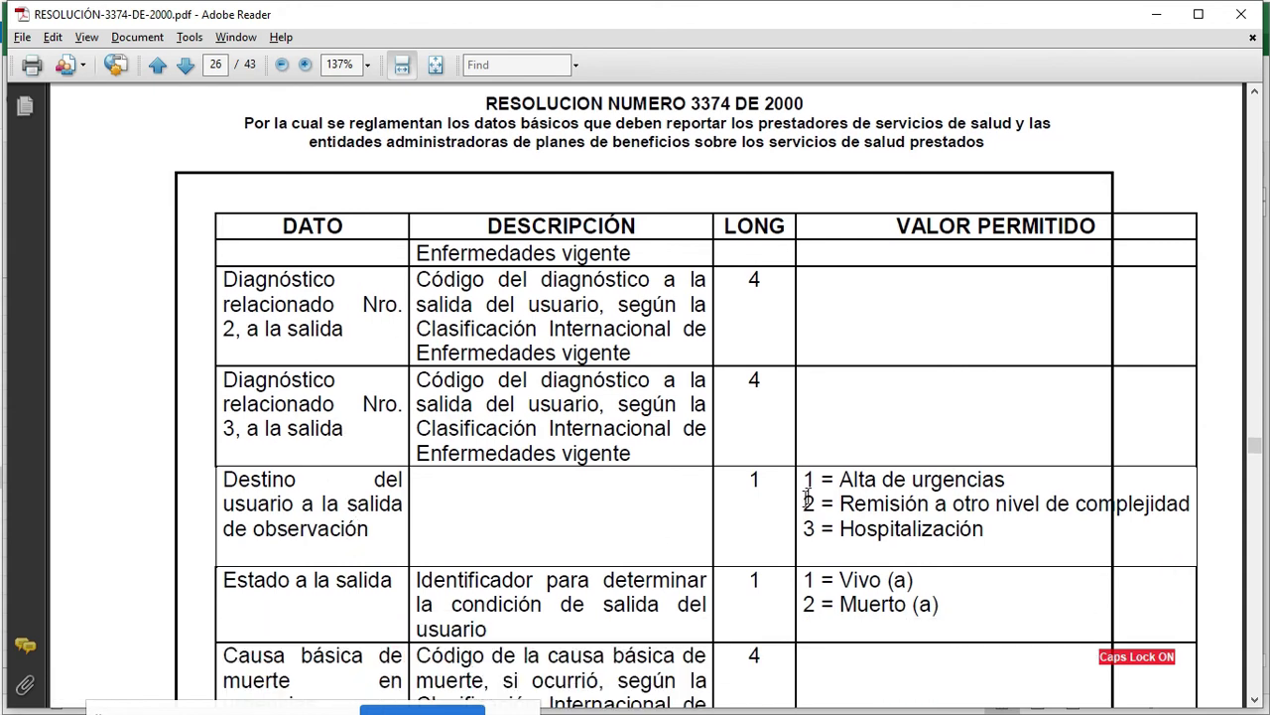
left_click_drag(805, 479, 992, 477)
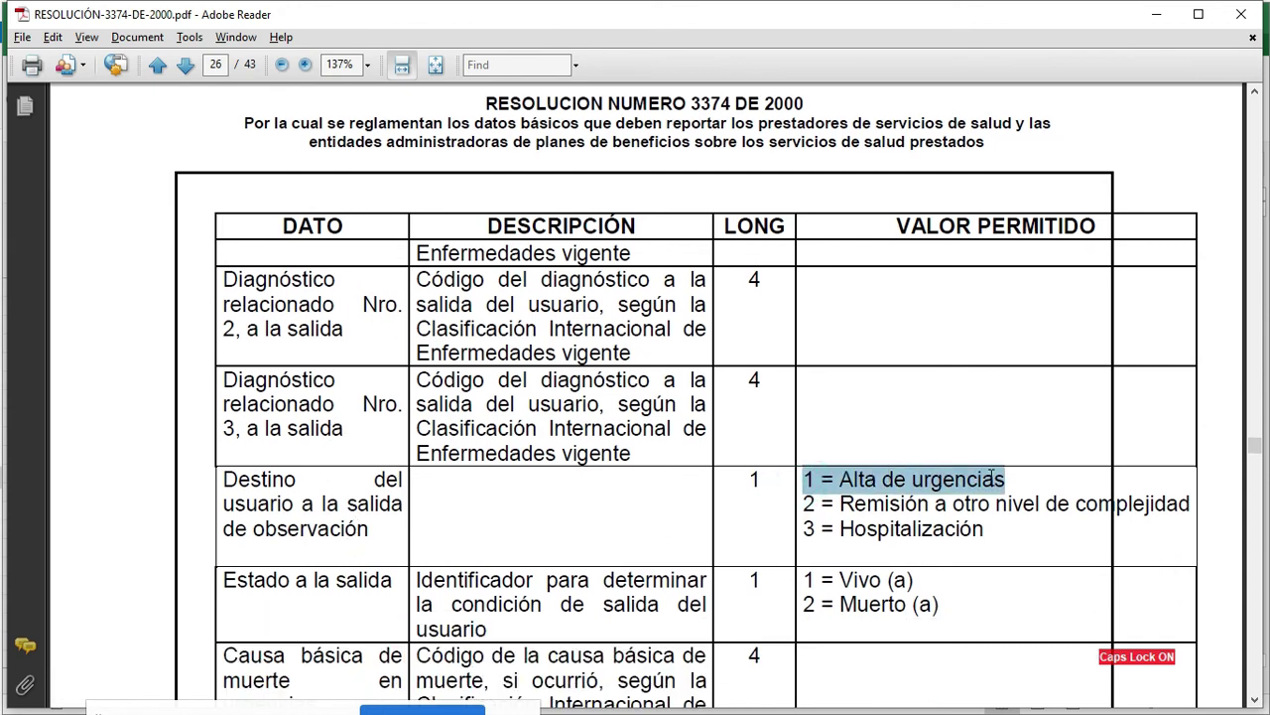
left_click_drag(842, 501, 1158, 494)
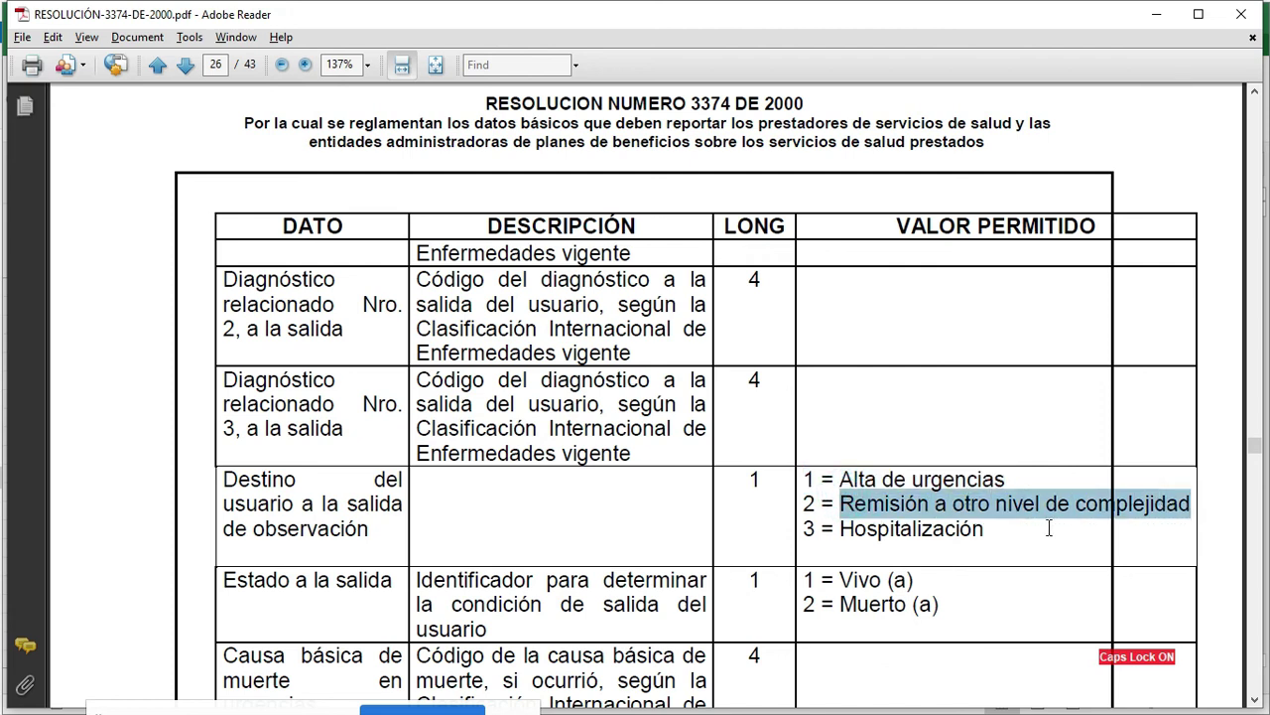
left_click(1006, 527)
left_click_drag(995, 503, 1004, 537)
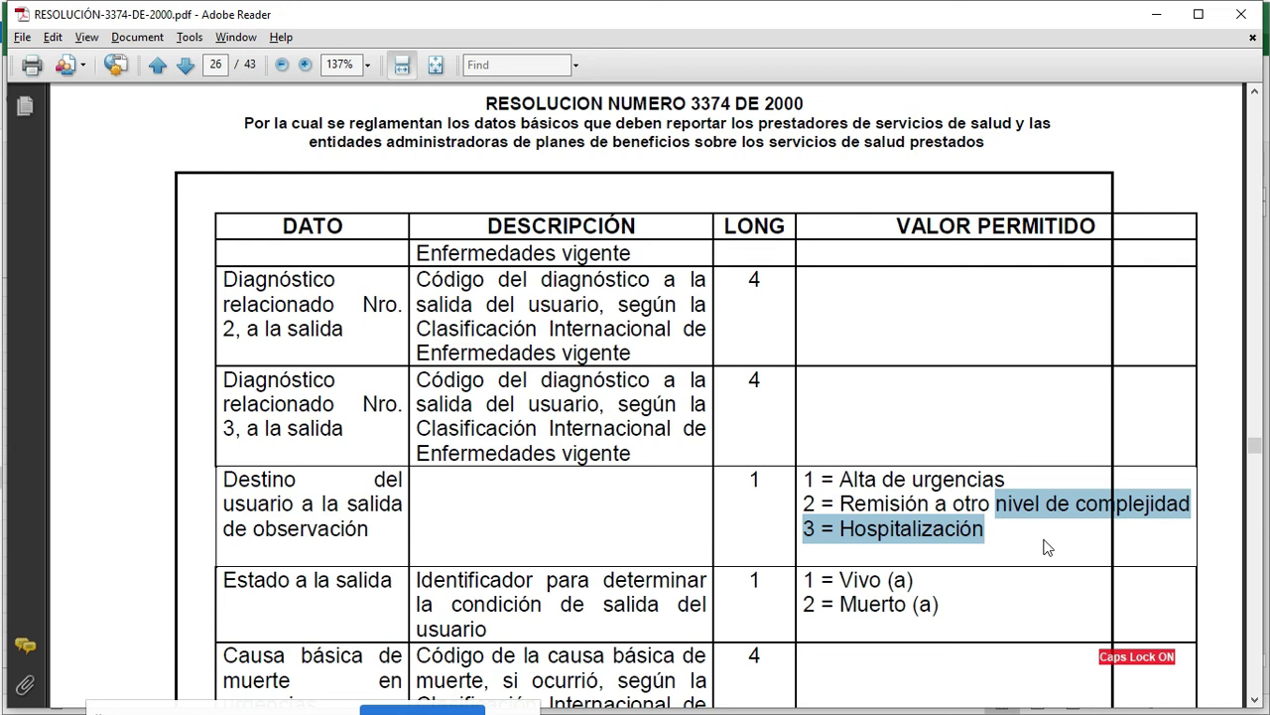
triple_click(256, 503)
Highlight Estado a la salida codes 1 Vivo (a) and 2 Muerto (a), and examine the Causa básica de muerte en urgencias field
scroll(410, 569, "down", 2)
left_click_drag(943, 516, 802, 493)
scroll(1006, 567, "down", 6)
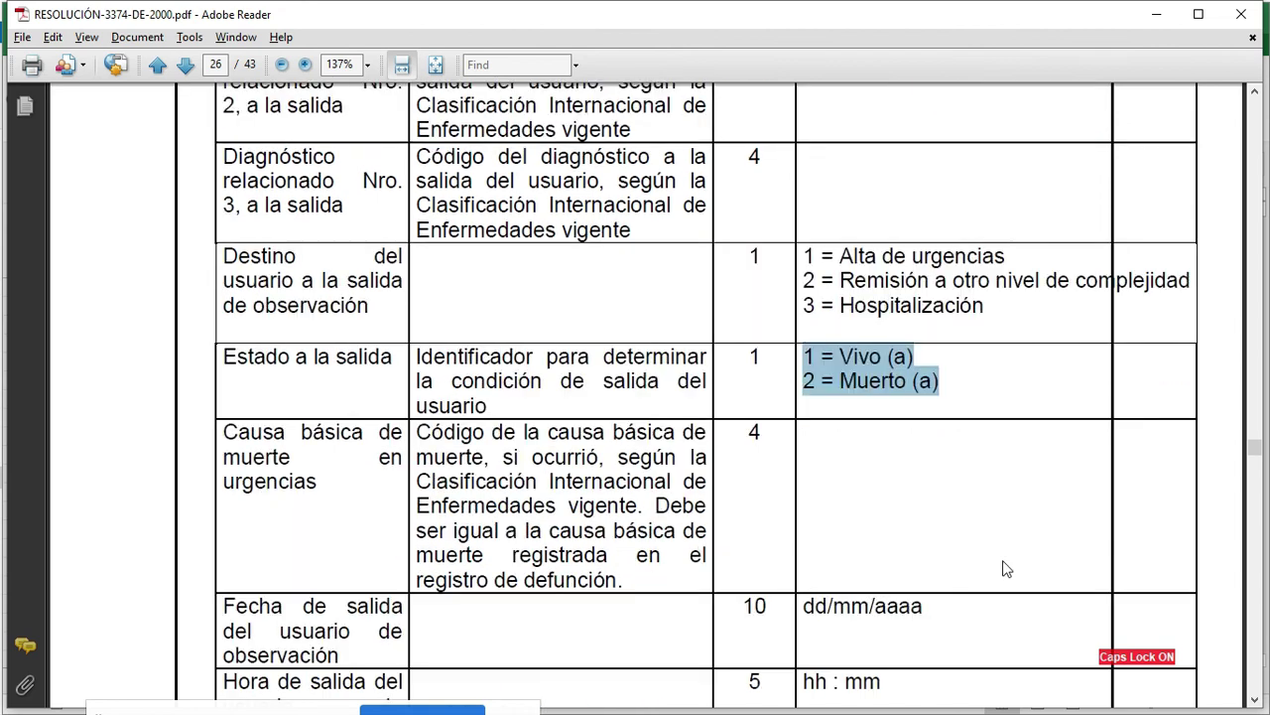
left_click_drag(329, 355, 211, 315)
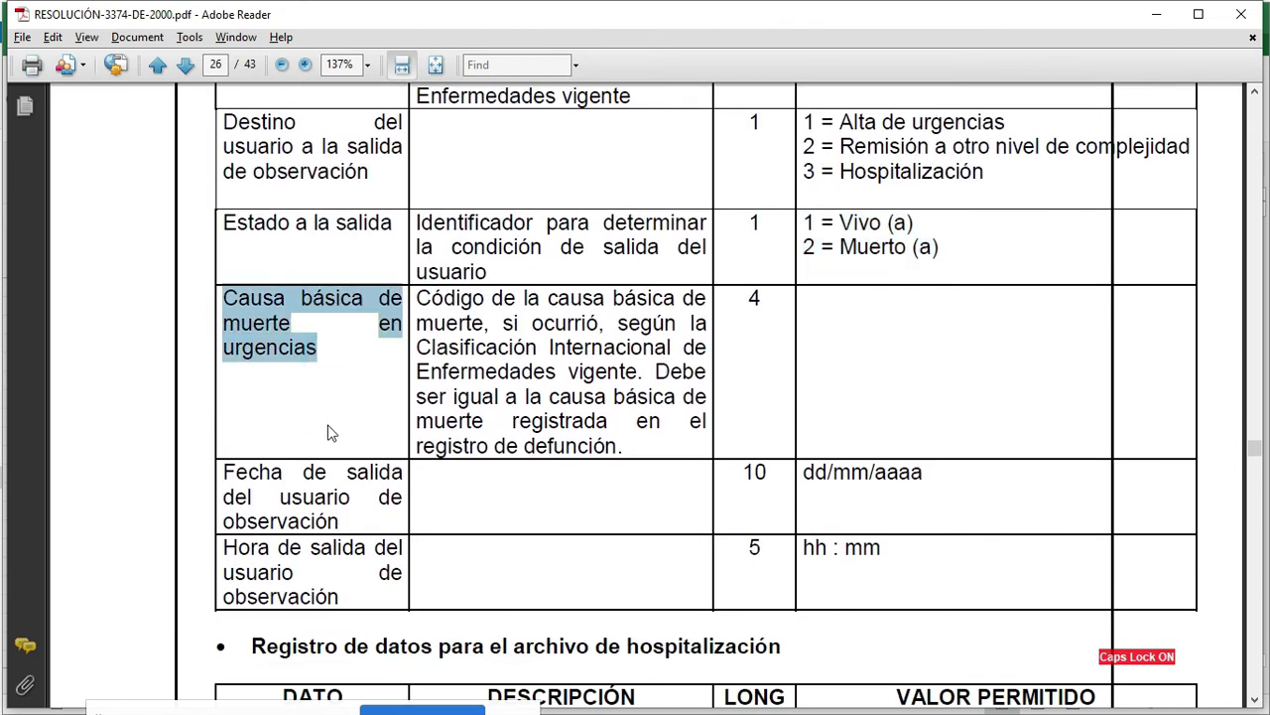
left_click_drag(769, 294, 721, 295)
left_click(845, 376)
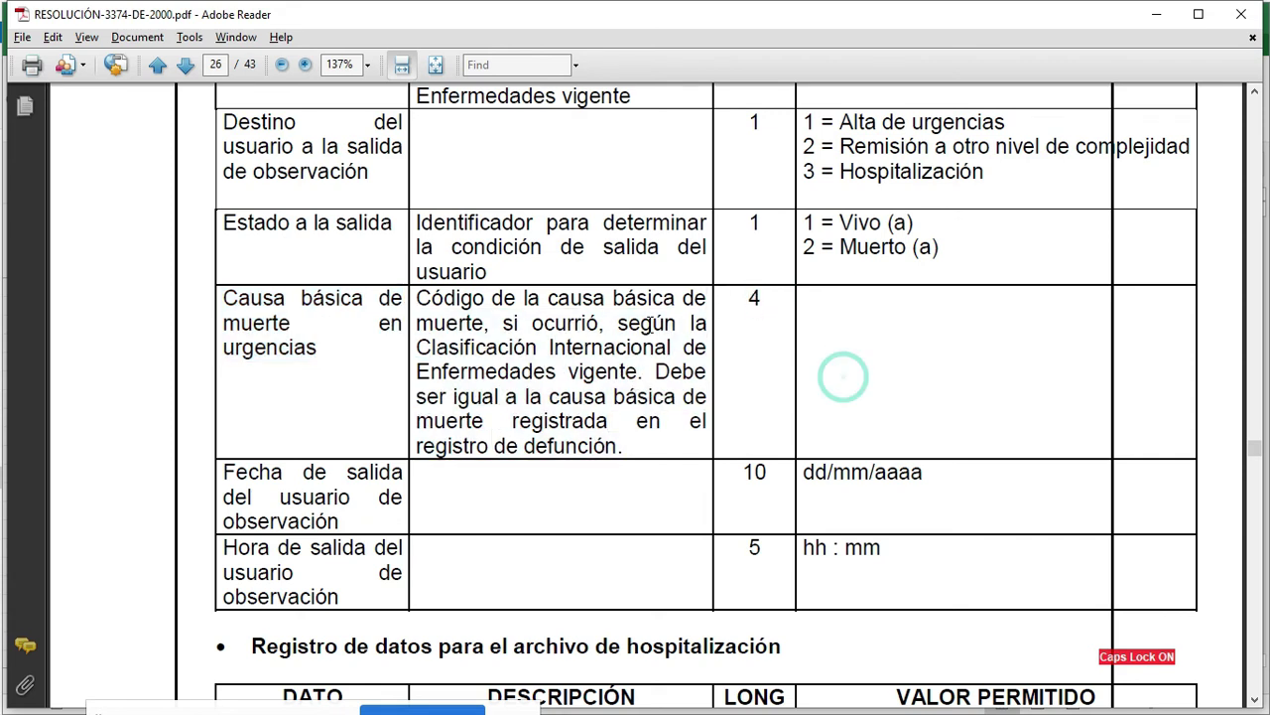
scroll(511, 336, "down", 2)
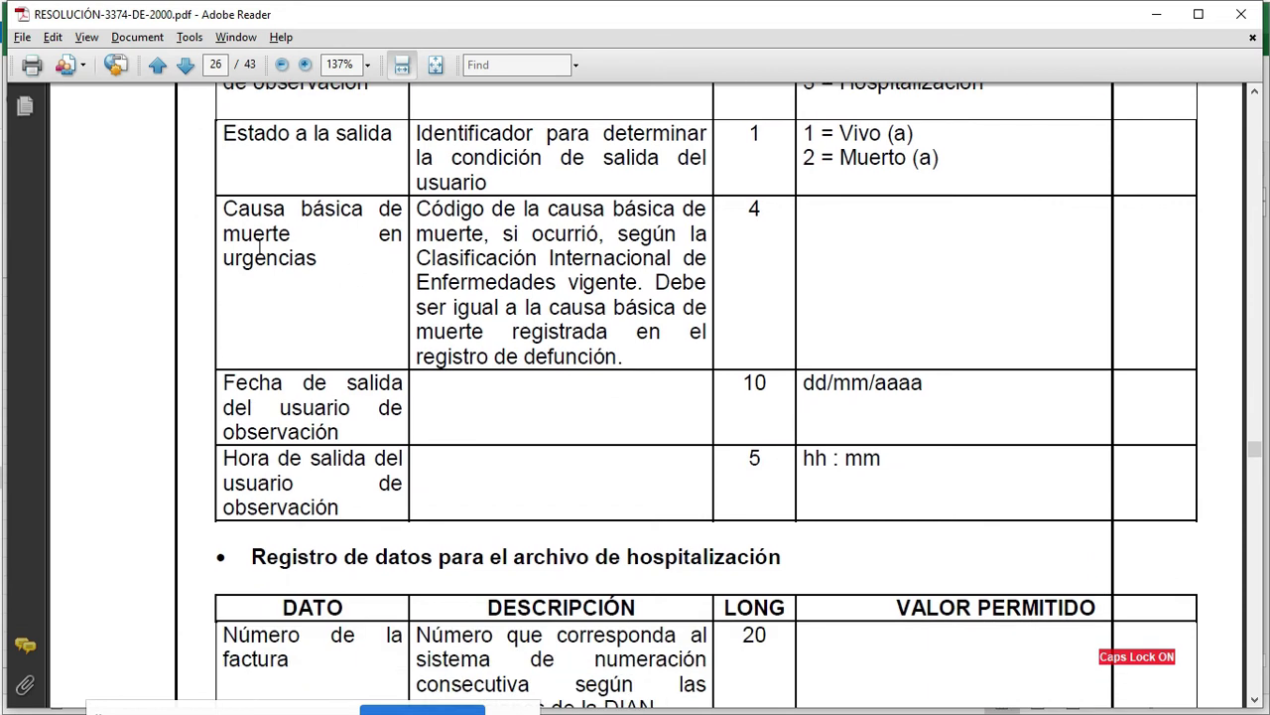
left_click(859, 293)
Go to the hospitalization file's data record and highlight Vía de ingreso a la institución code 1 Urgencias on page 27
scroll(496, 441, "down", 7)
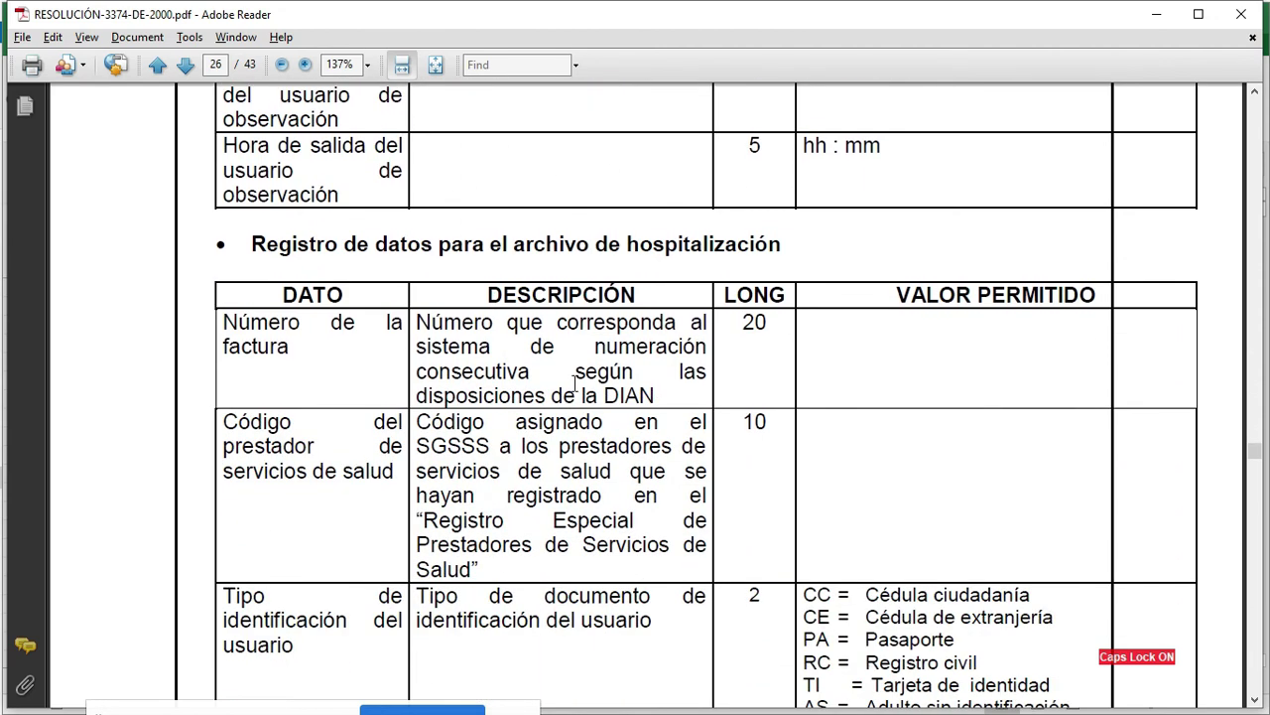
scroll(459, 410, "down", 2)
scroll(476, 365, "down", 10)
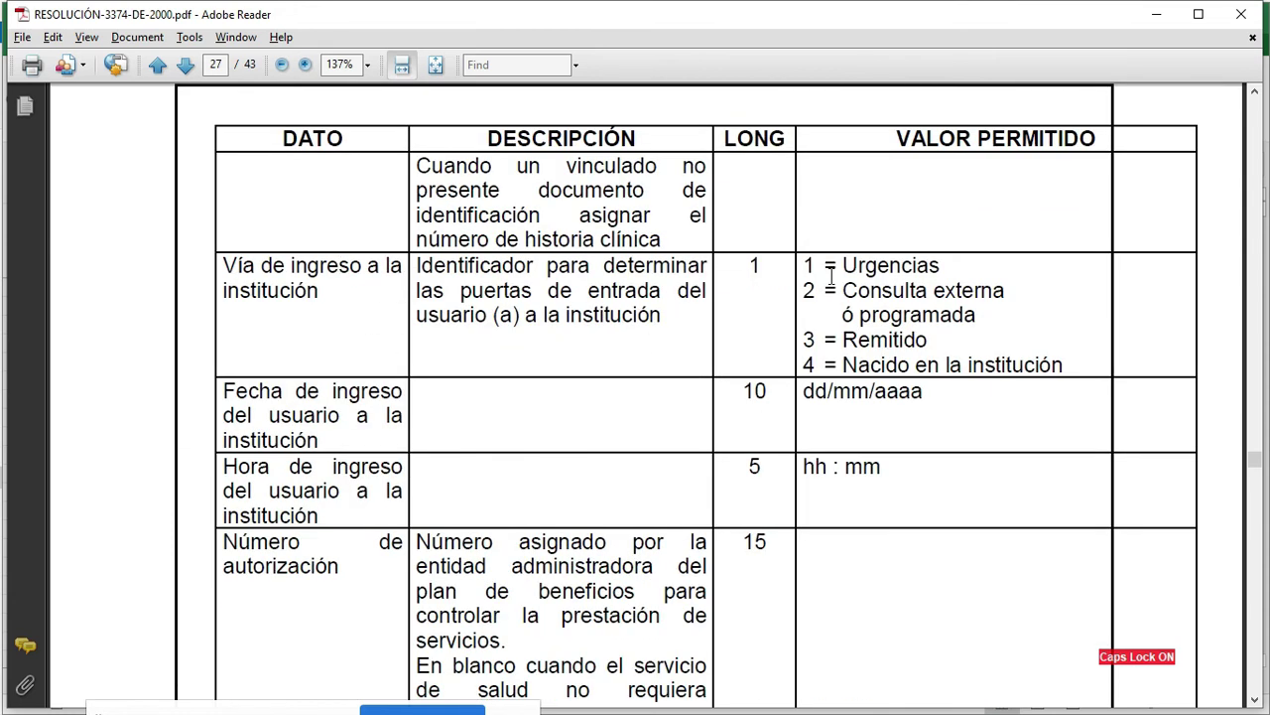
left_click_drag(842, 265, 947, 264)
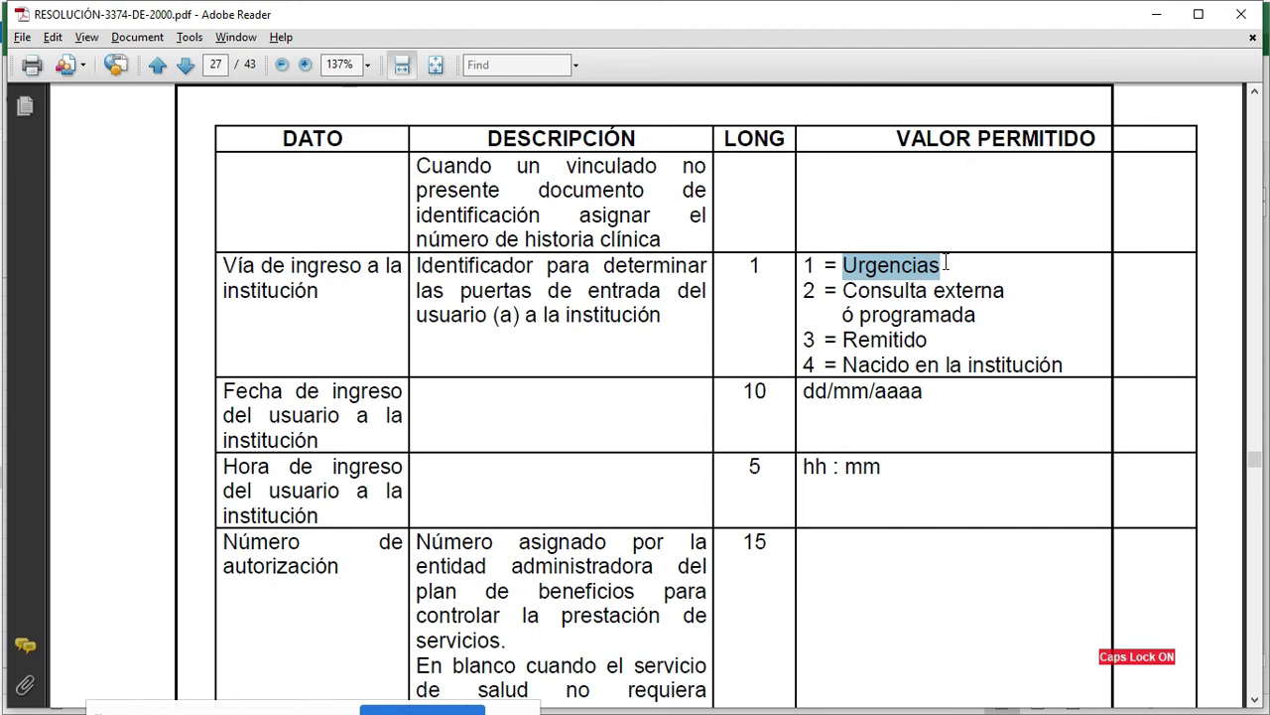
Highlight Vía de ingreso a la institución codes 2 Consulta externa ó programada, 3 Remitido and 4 Nacido en la institución, plus the code list
left_click_drag(841, 291, 960, 315)
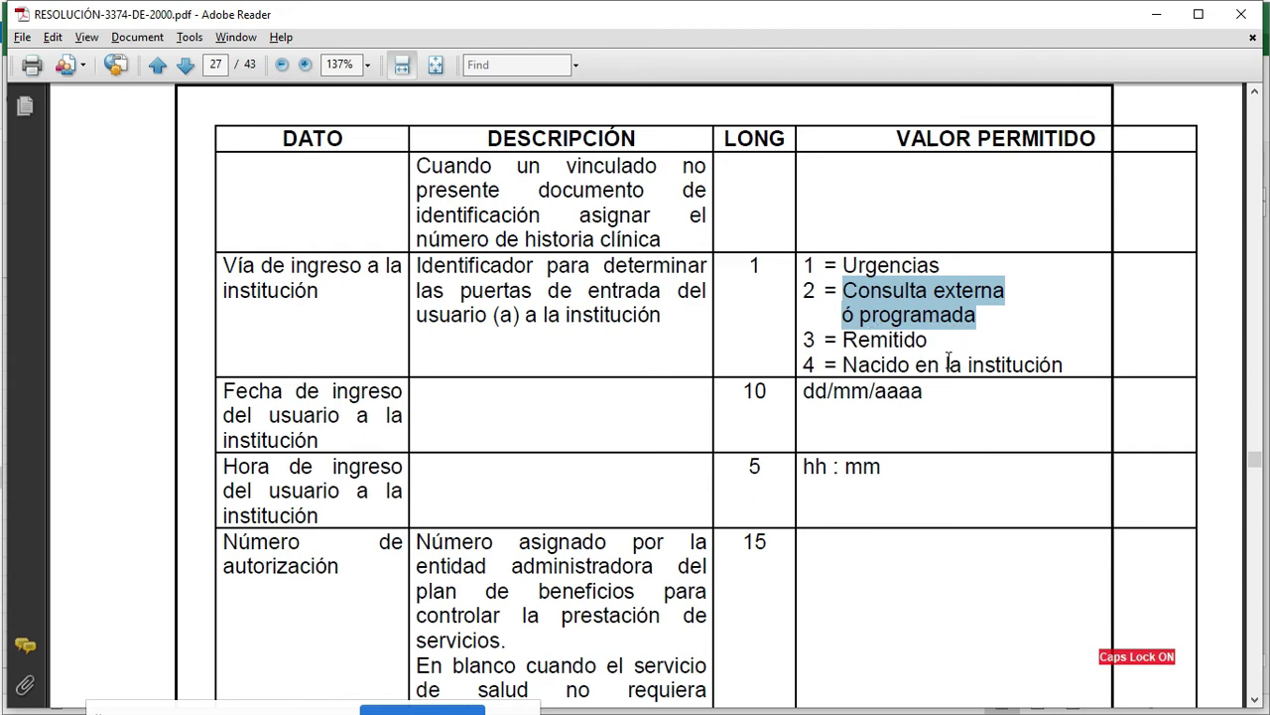
left_click_drag(938, 363, 884, 335)
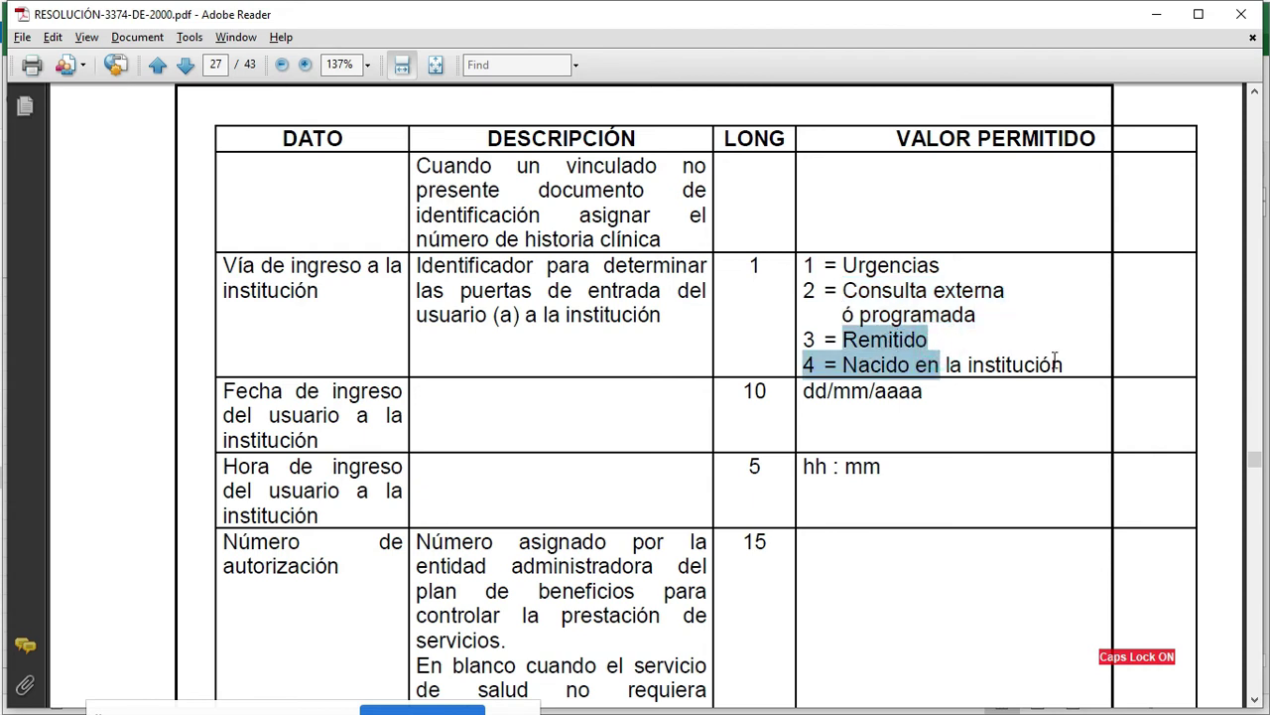
left_click_drag(1071, 365, 875, 365)
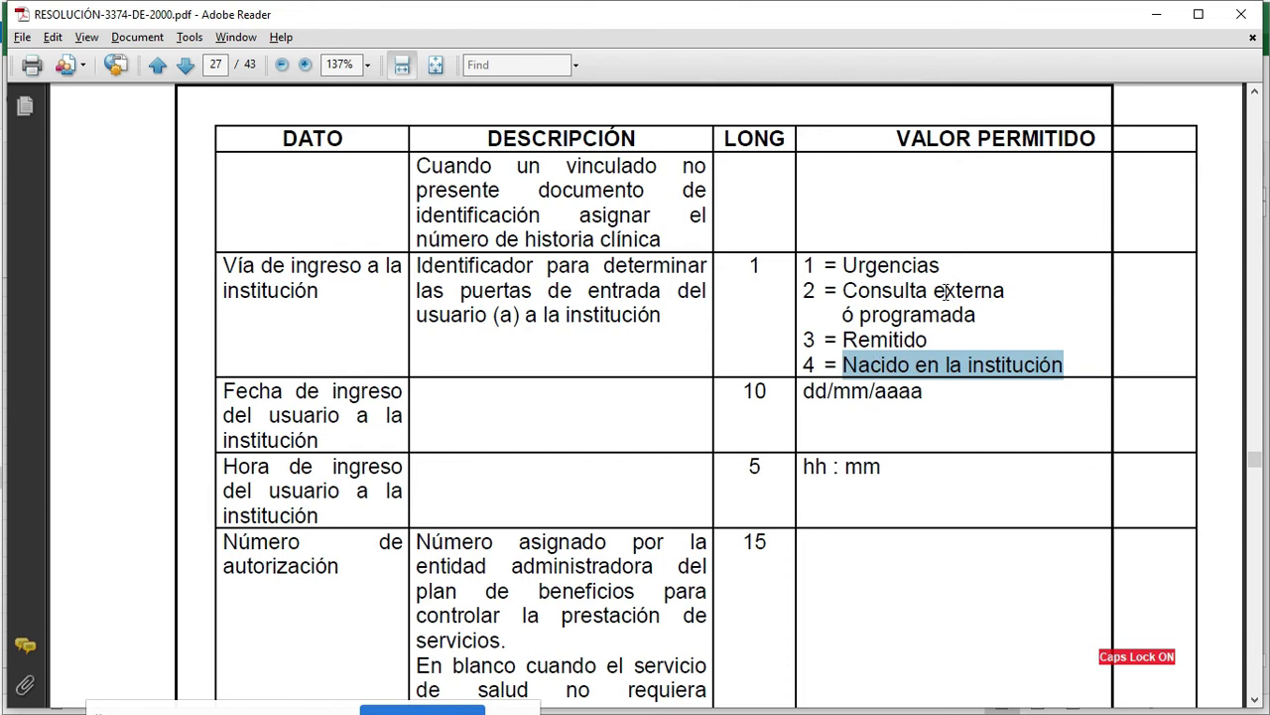
left_click_drag(806, 264, 839, 365)
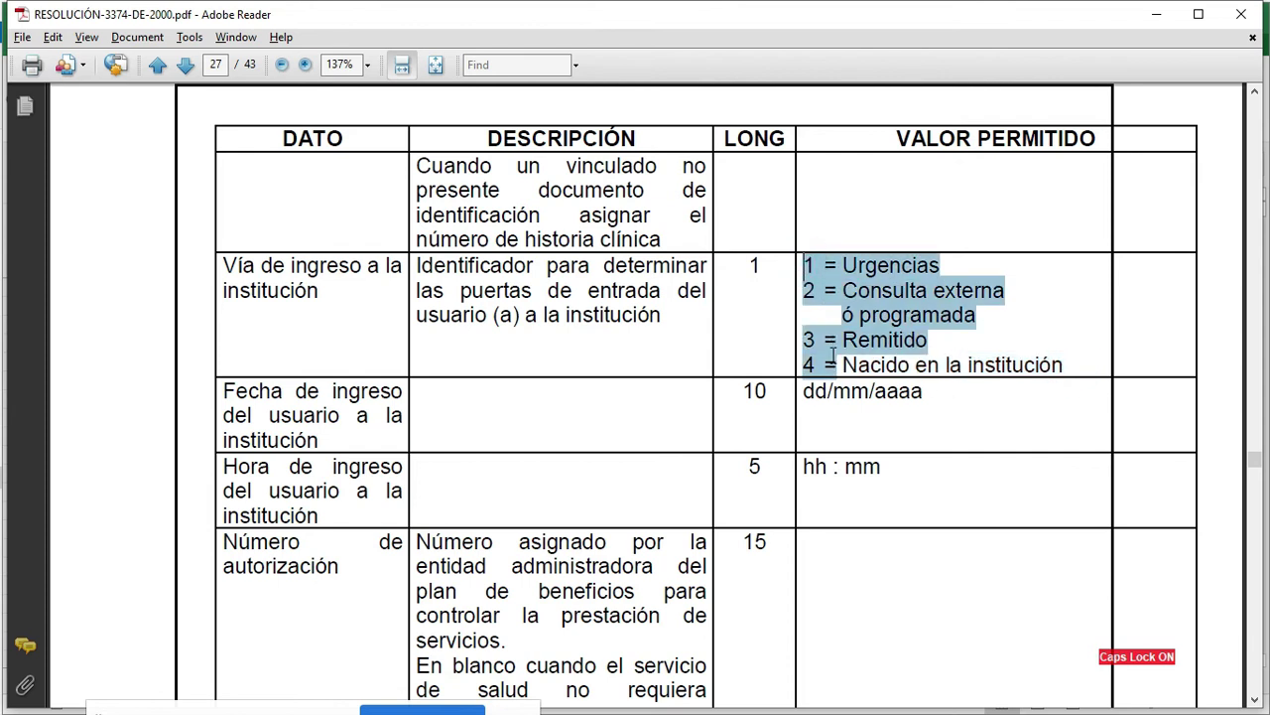
Find the Diagnóstico principal de ingreso field on page 27, highlight its name, and move on to Diagnóstico principal de egreso
scroll(834, 322, "down", 1)
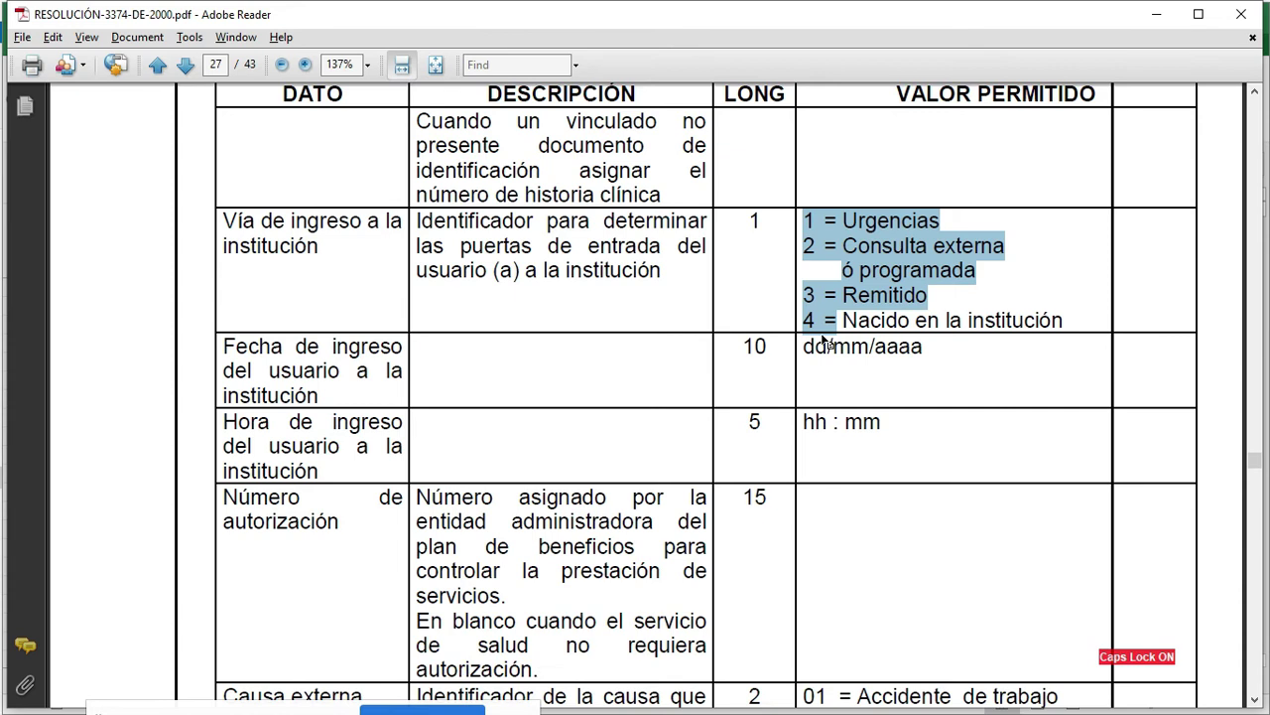
scroll(839, 338, "down", 5)
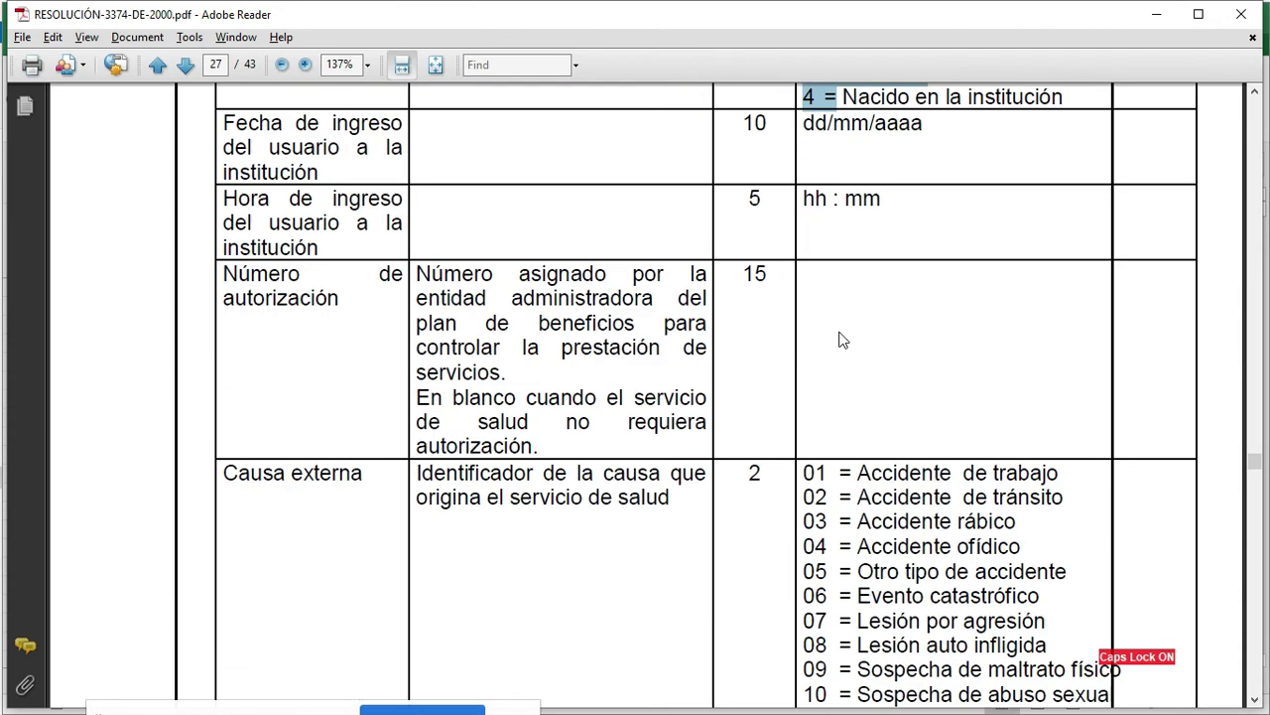
scroll(853, 338, "down", 6)
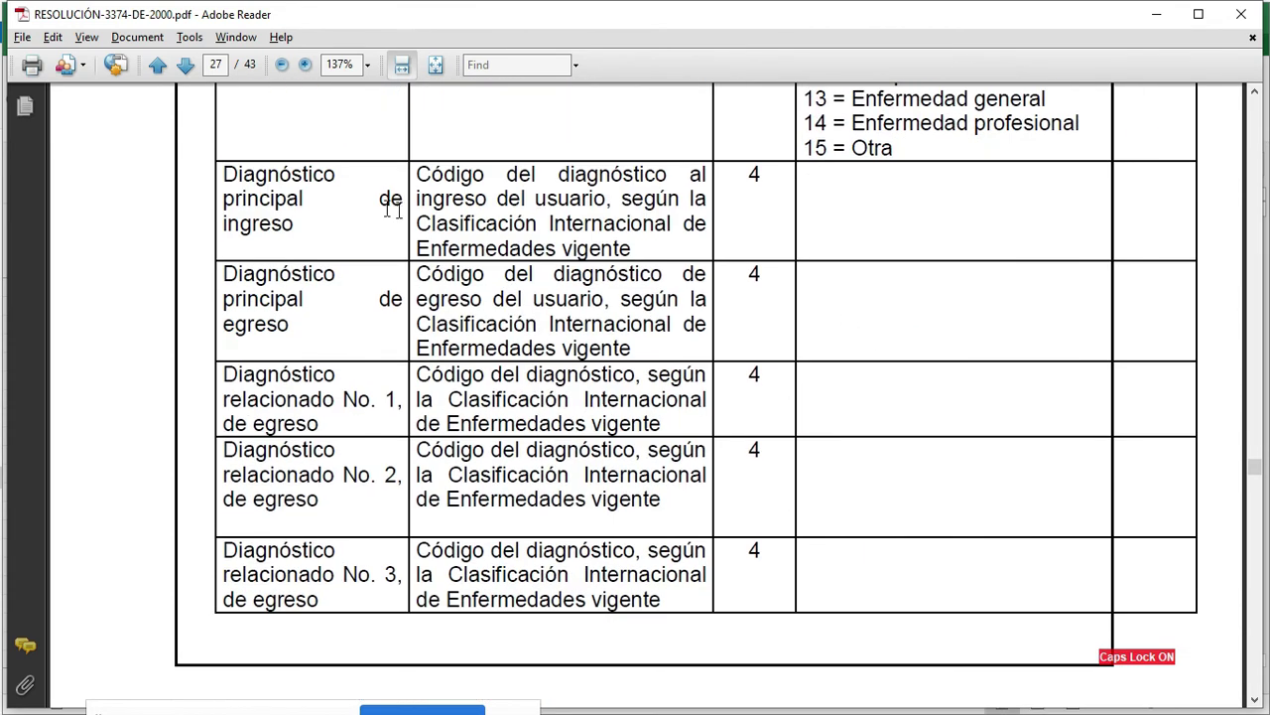
left_click_drag(226, 170, 310, 234)
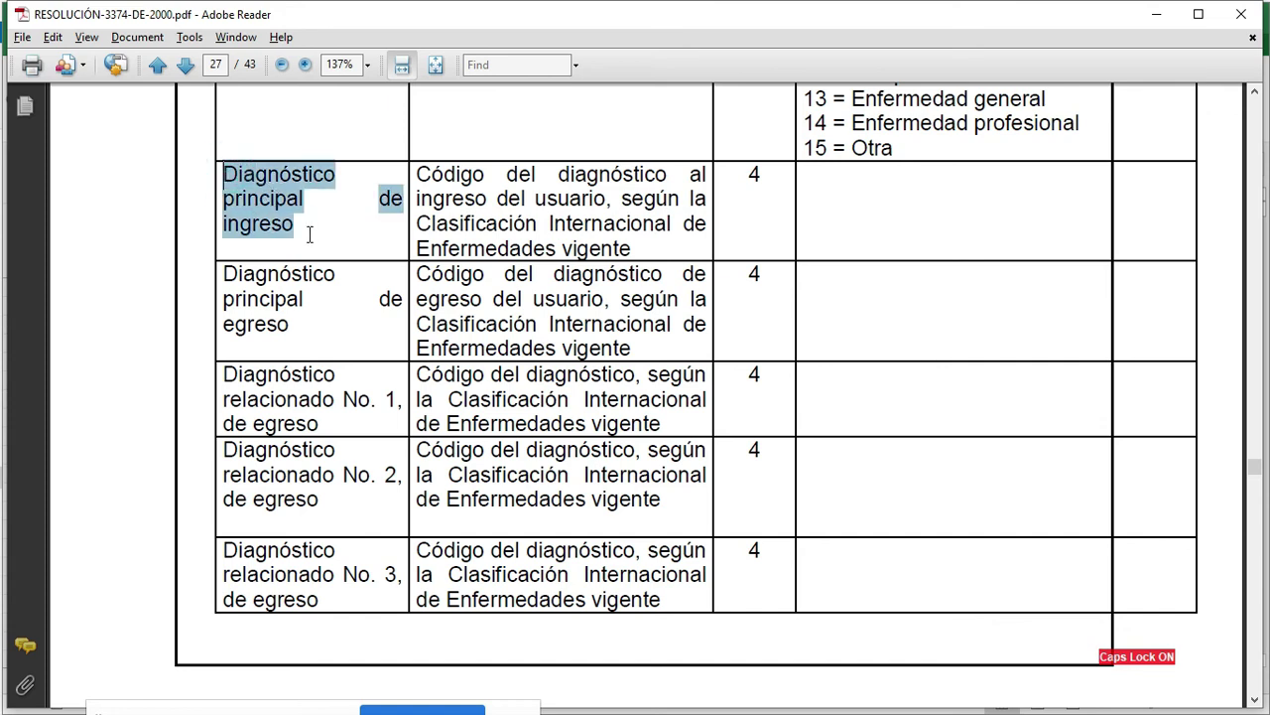
left_click(298, 334)
Review the remaining hospitalization fields on page 28, from Diagnóstico de la complicación to Hora de egreso del usuario
scroll(267, 596, "down", 10)
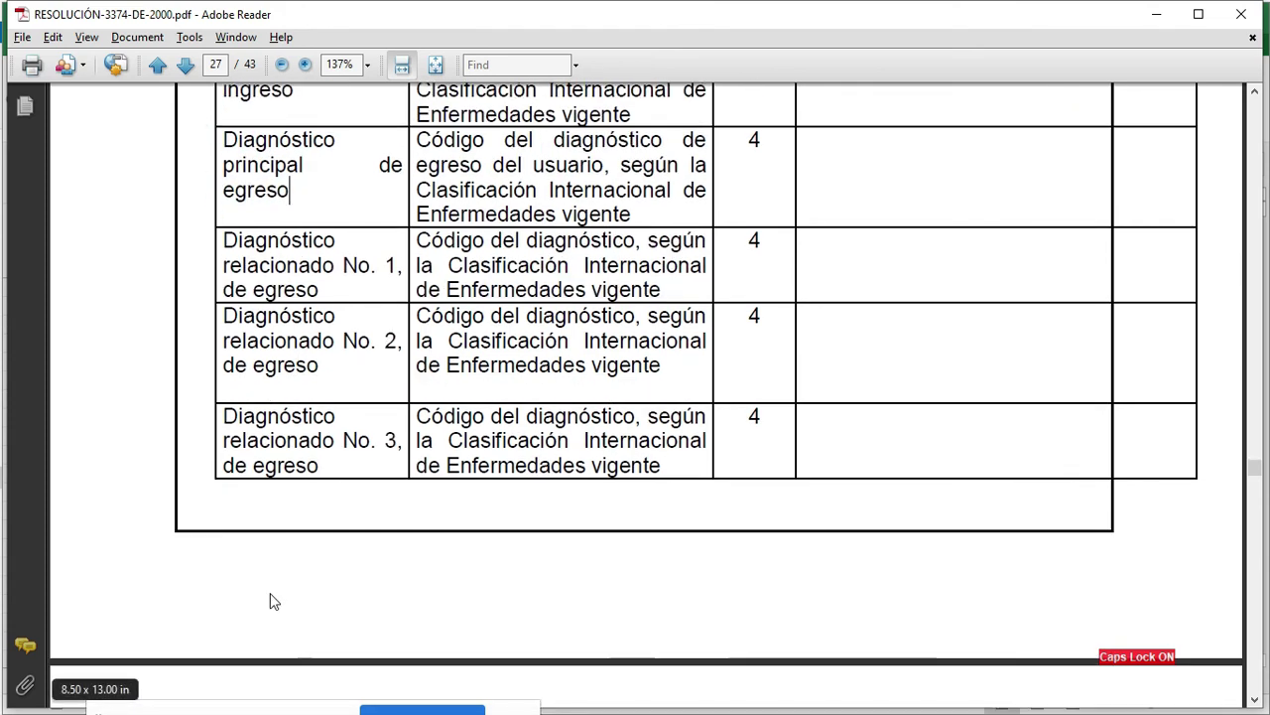
scroll(280, 583, "down", 8)
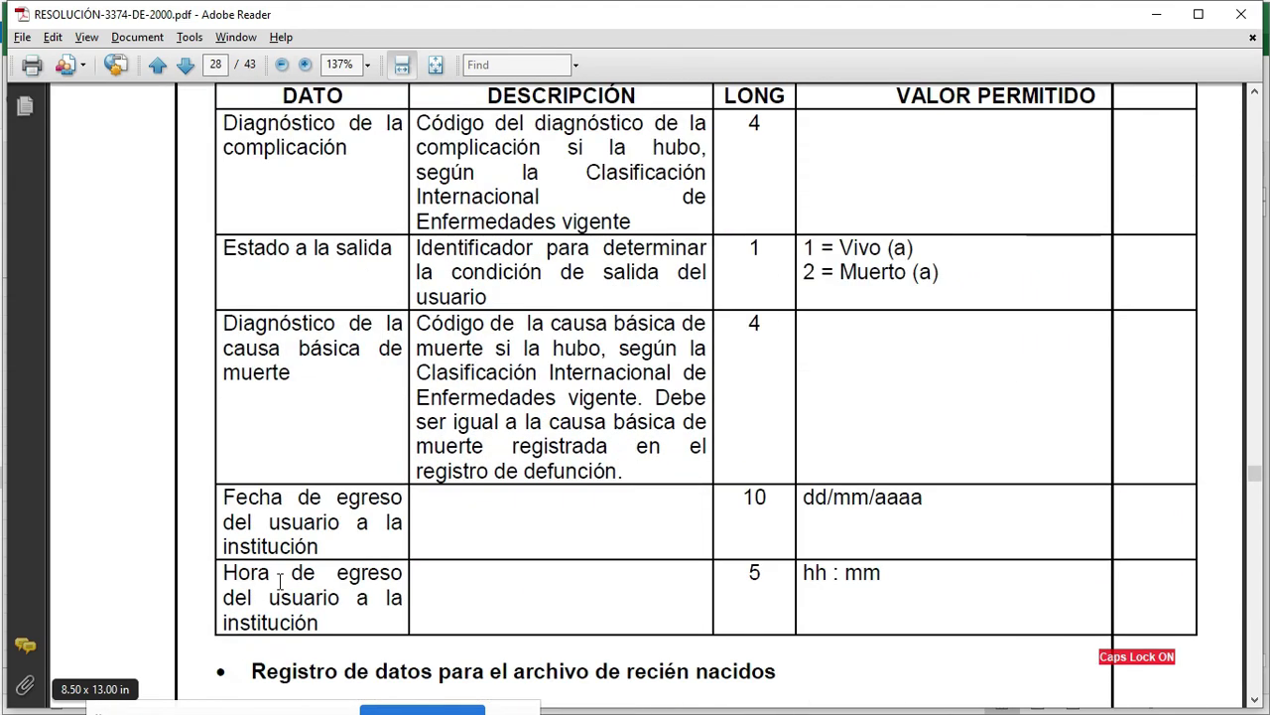
scroll(331, 552, "up", 2)
Go to the Registro de datos para el archivo de recién nacidos on page 28 and highlight its Número de la factura field
scroll(709, 335, "down", 6)
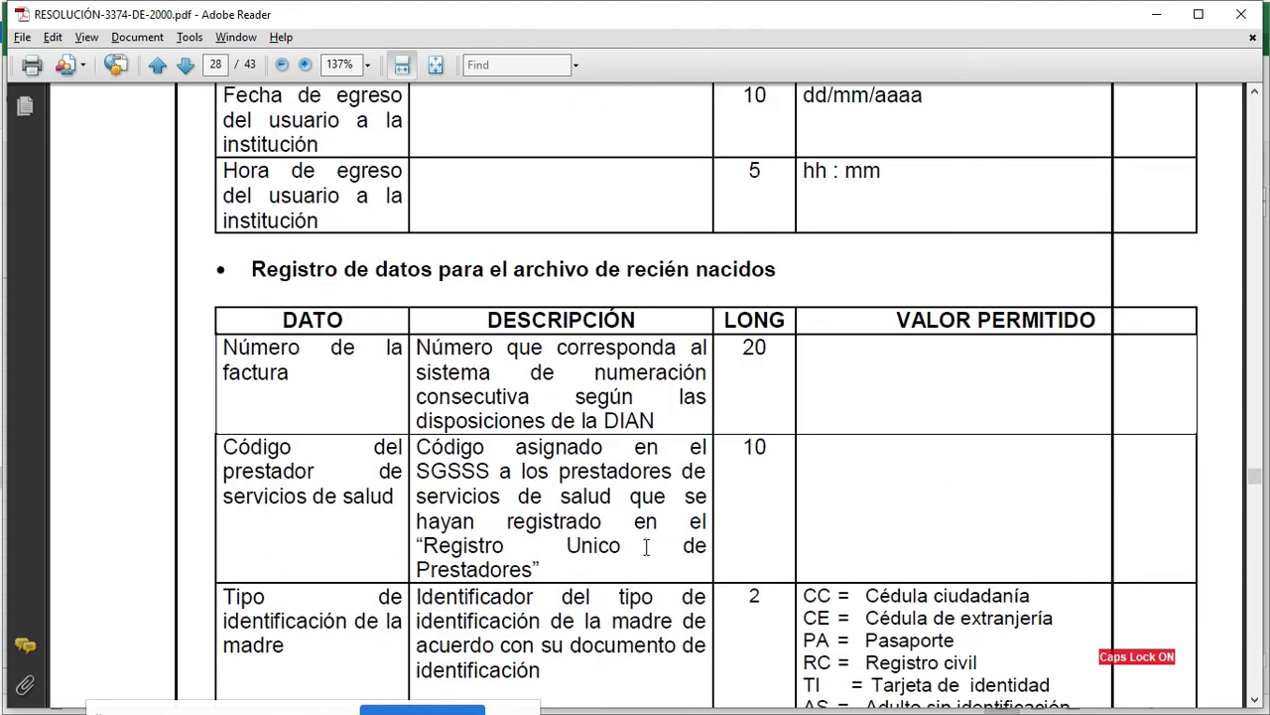
scroll(523, 357, "down", 3)
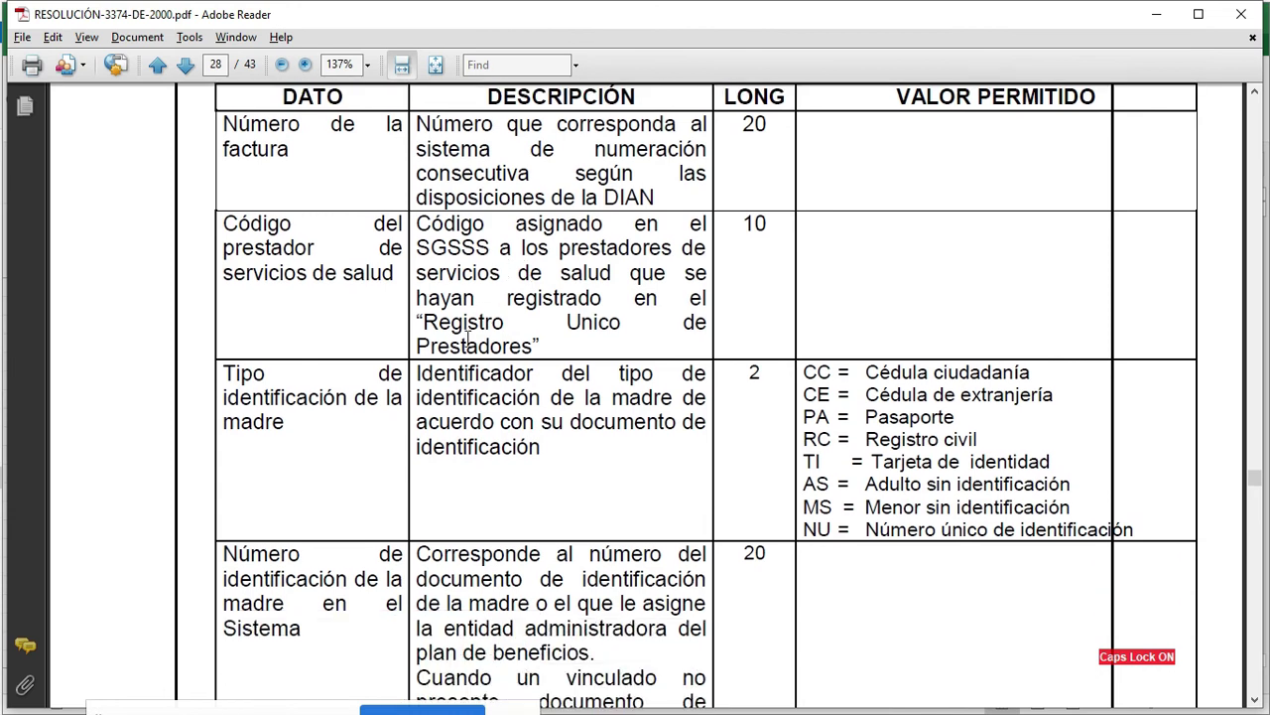
scroll(662, 293, "up", 2)
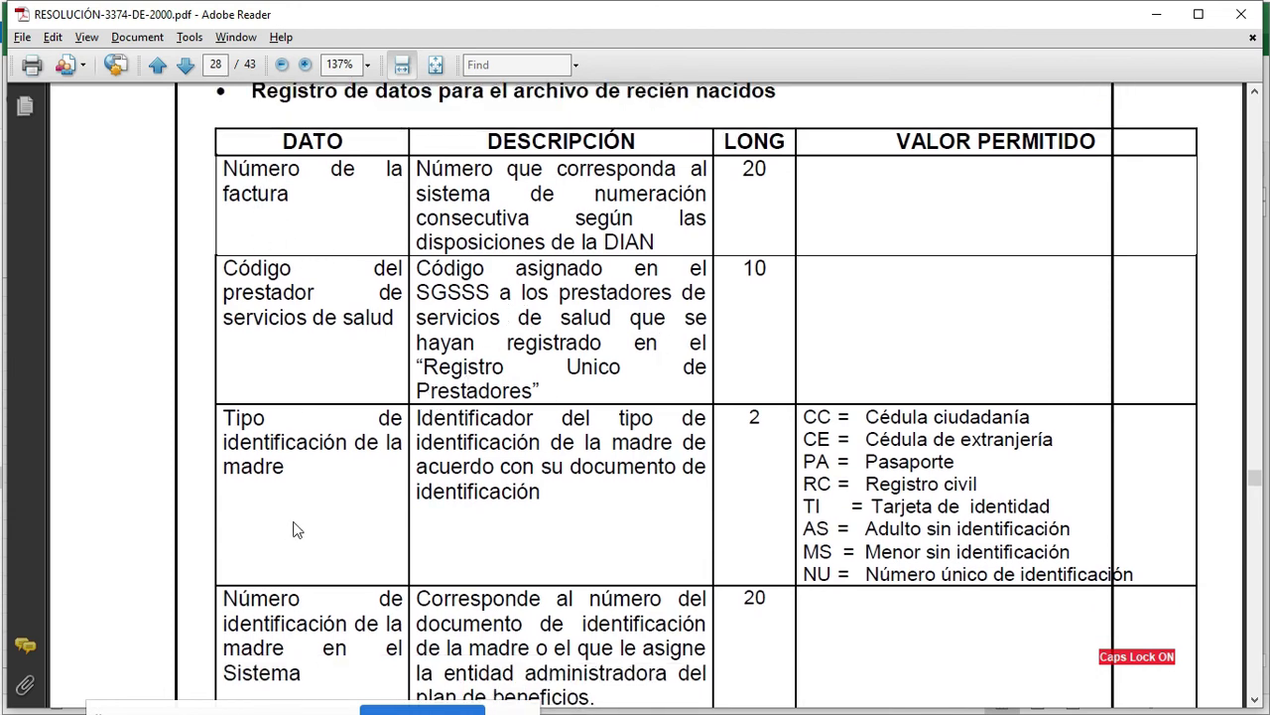
scroll(323, 504, "down", 3)
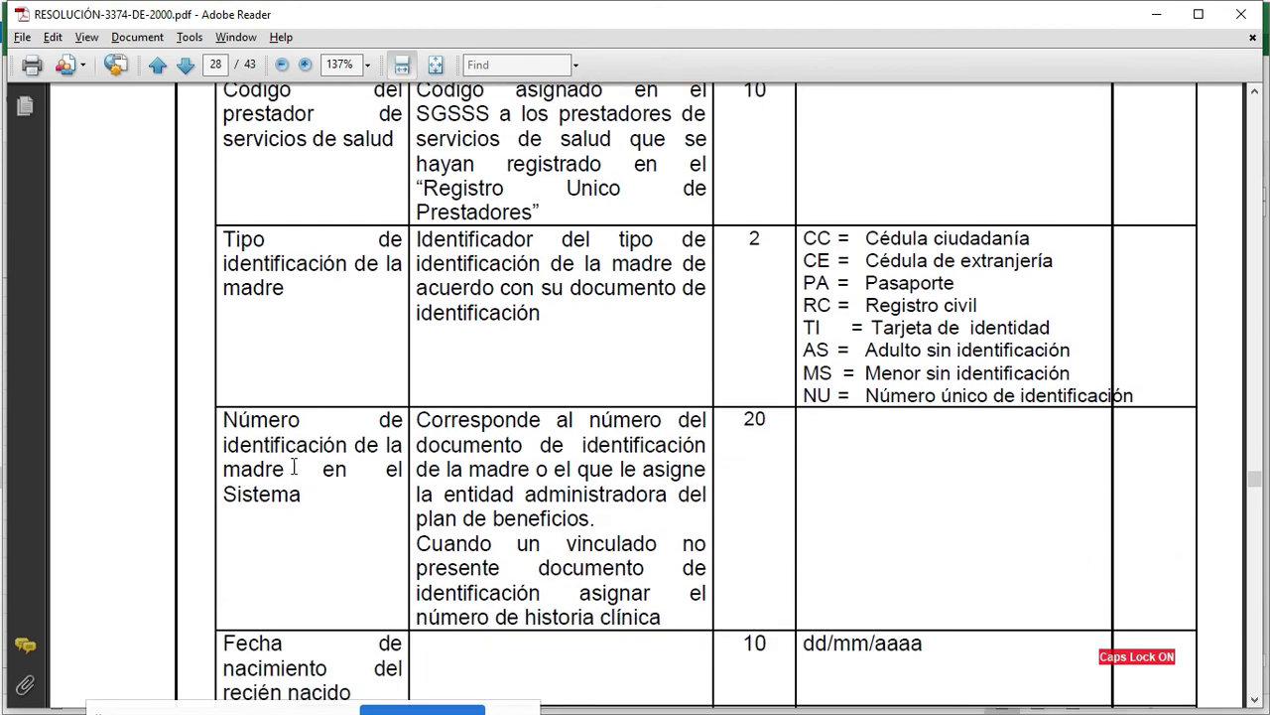
scroll(302, 462, "up", 5)
left_click_drag(224, 258, 304, 292)
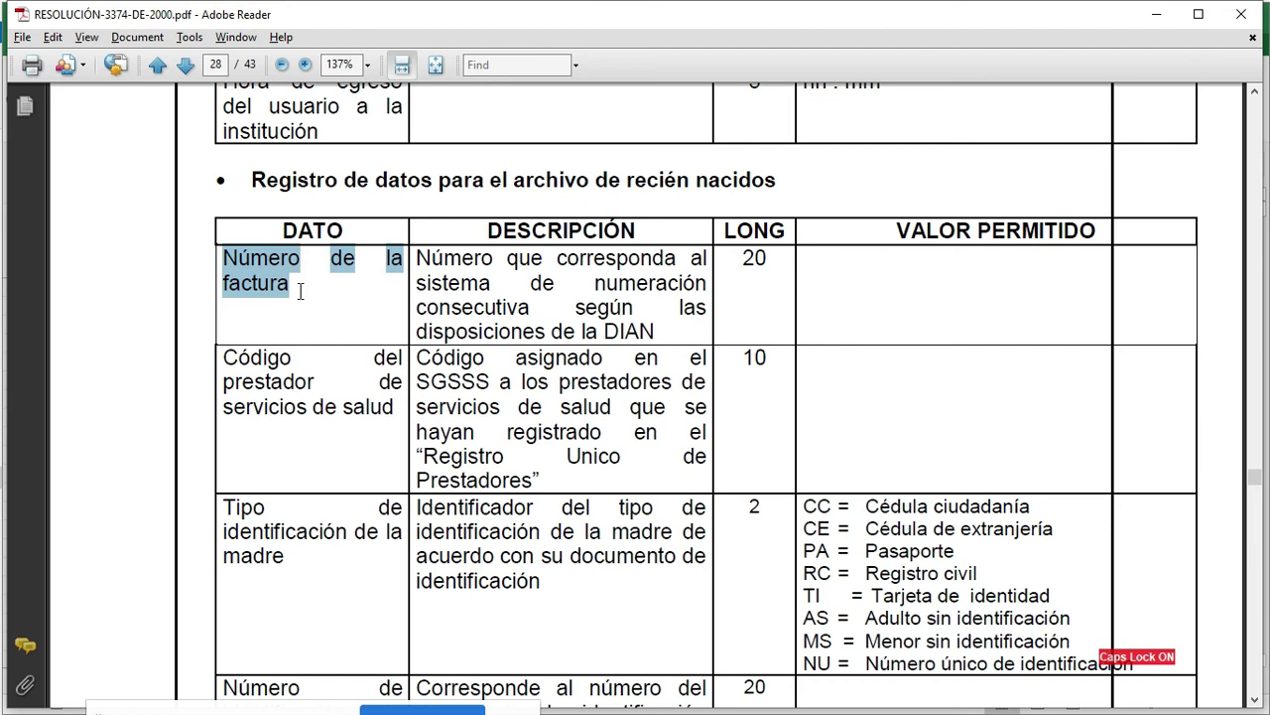
Highlight the description of Número de identificación de la madre en el Sistema and the Menor sin identificación option under the mother's identification type
scroll(352, 362, "down", 1)
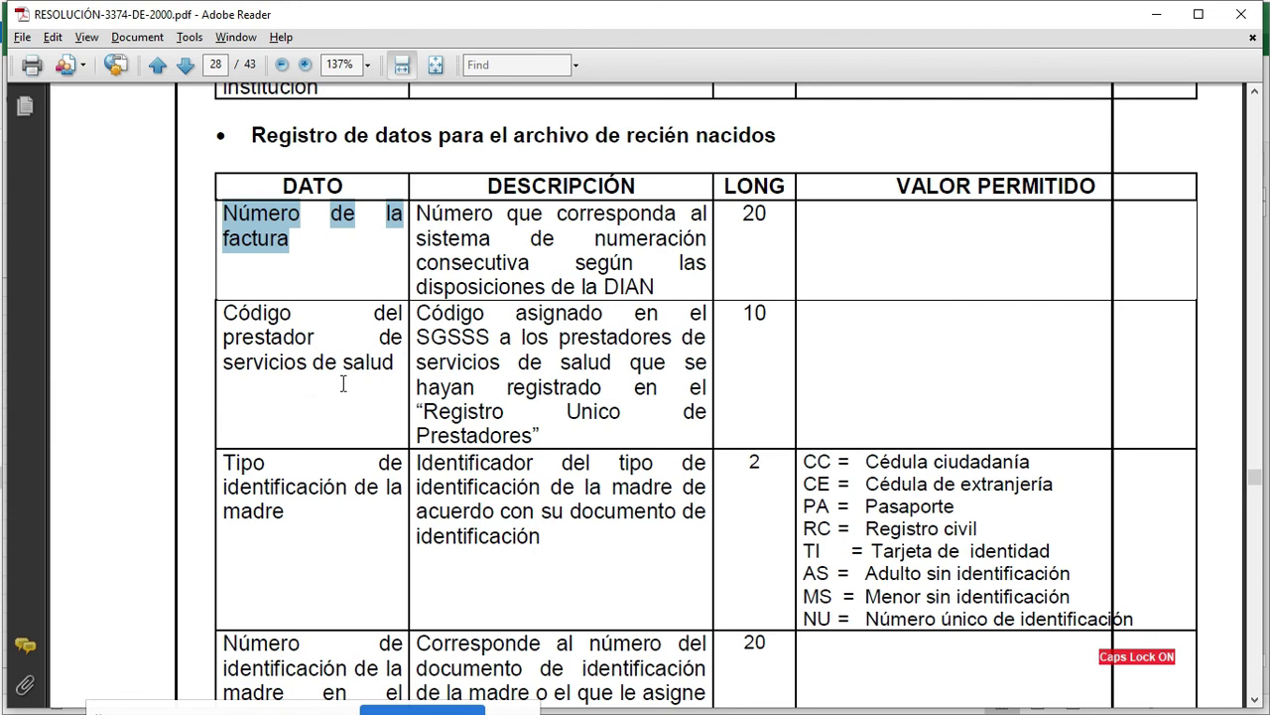
scroll(342, 383, "down", 1)
scroll(349, 436, "down", 6)
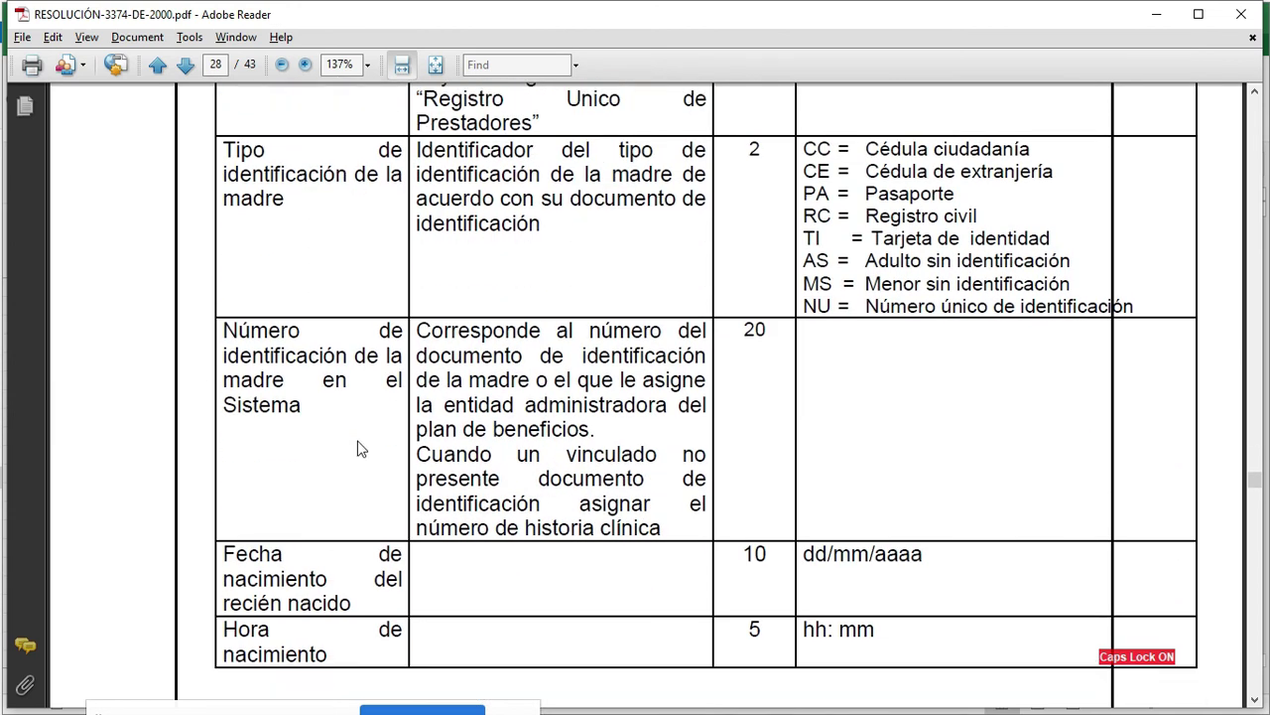
scroll(355, 377, "up", 3)
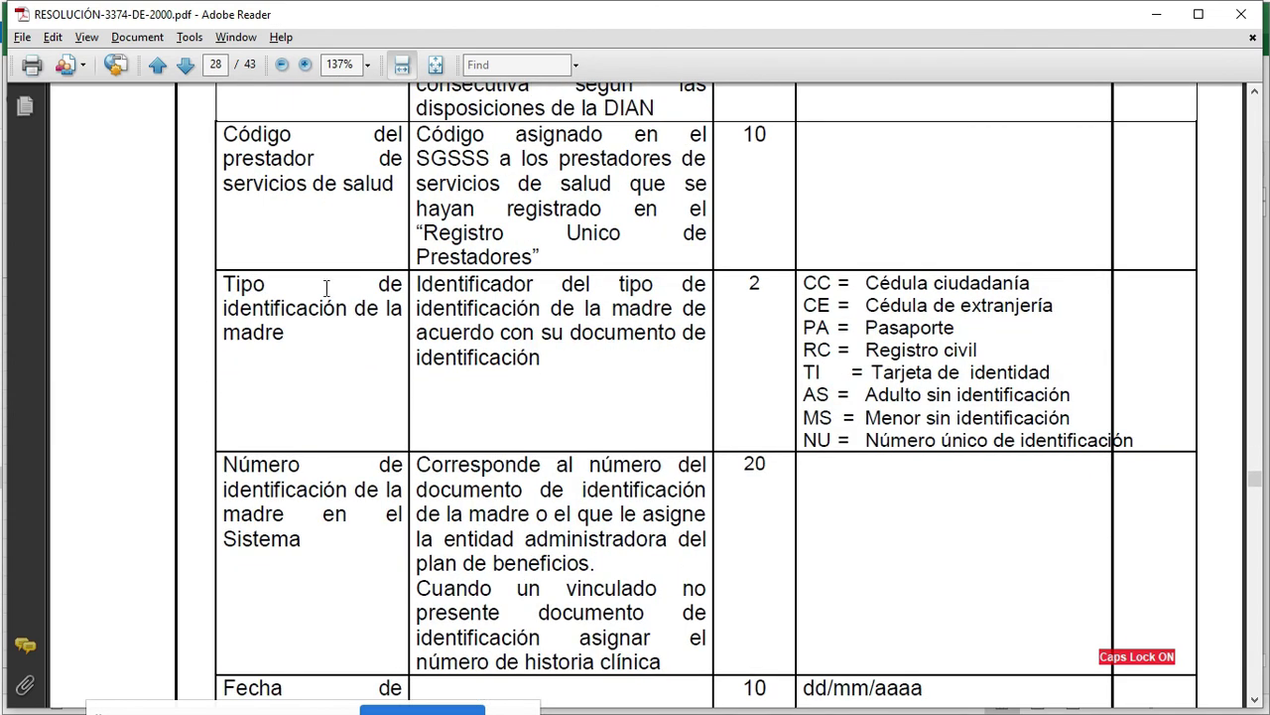
scroll(263, 329, "down", 2)
left_click_drag(685, 573, 443, 458)
left_click_drag(422, 375, 674, 572)
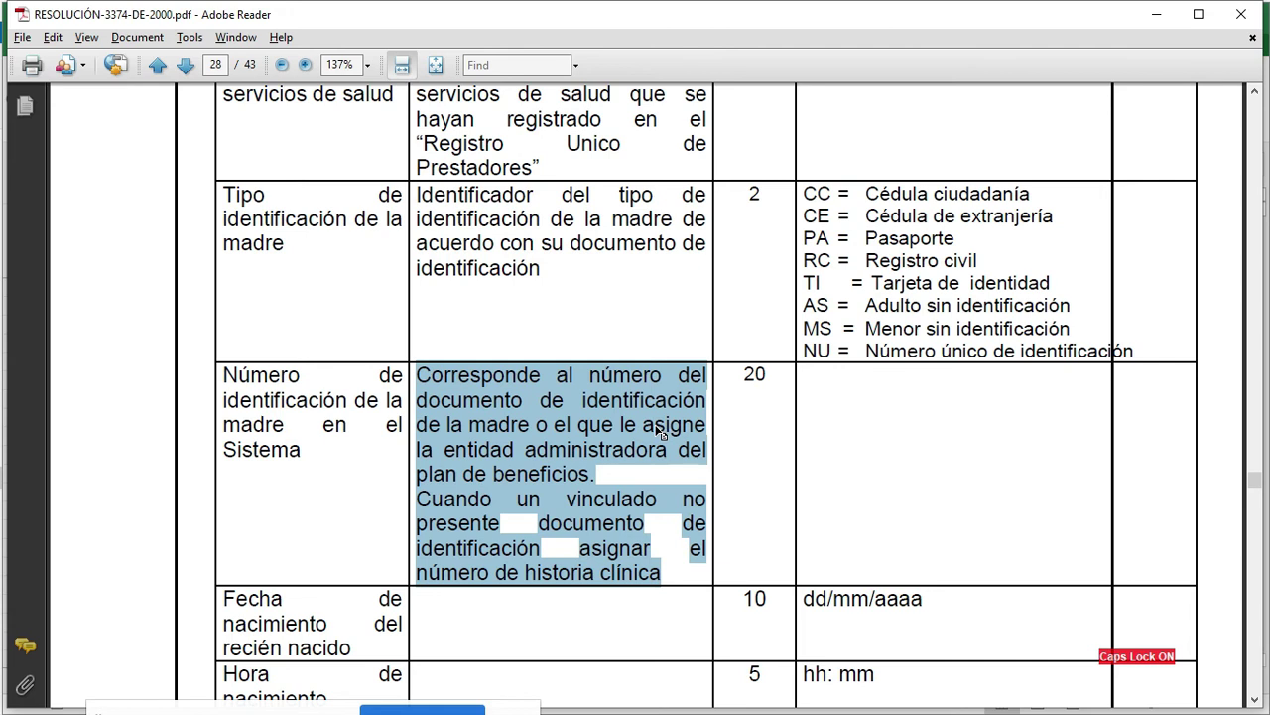
left_click_drag(798, 333, 830, 330)
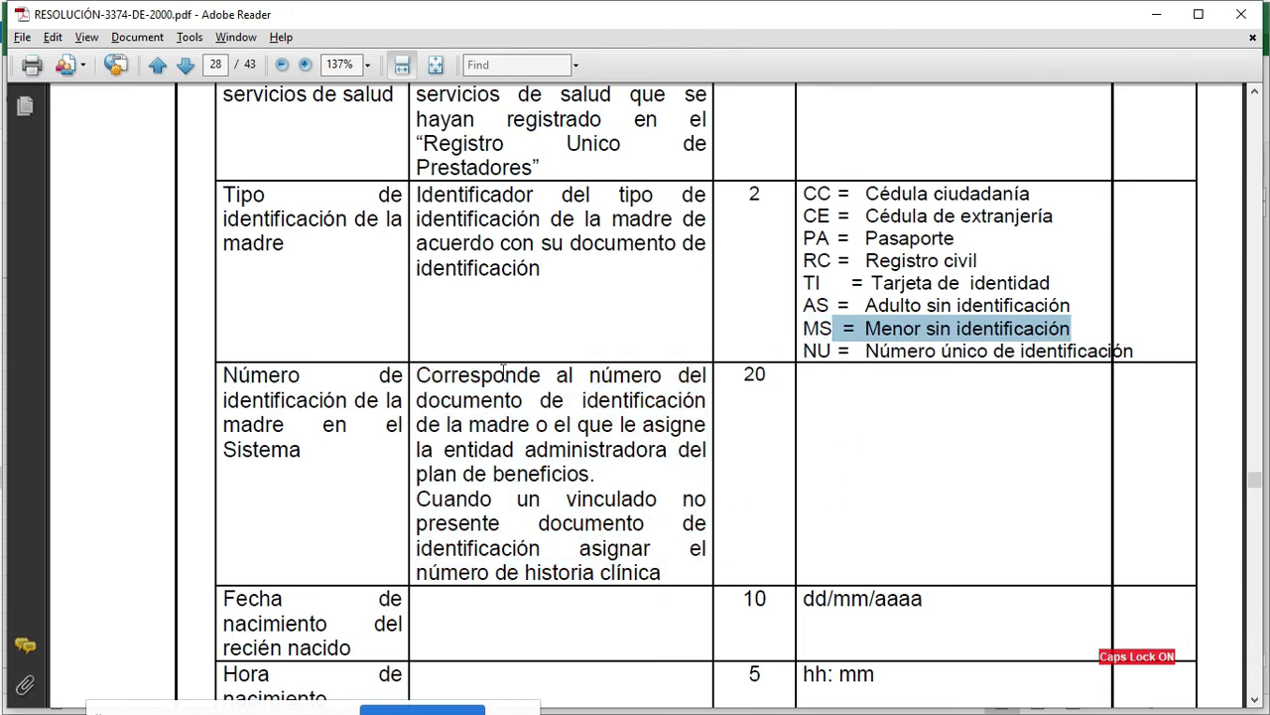
Examine the newborn fields on page 29, including Edad gestacional, Control prenatal, Sexo, Peso, Diagnóstico and Causa básica de muerte
scroll(562, 483, "down", 3)
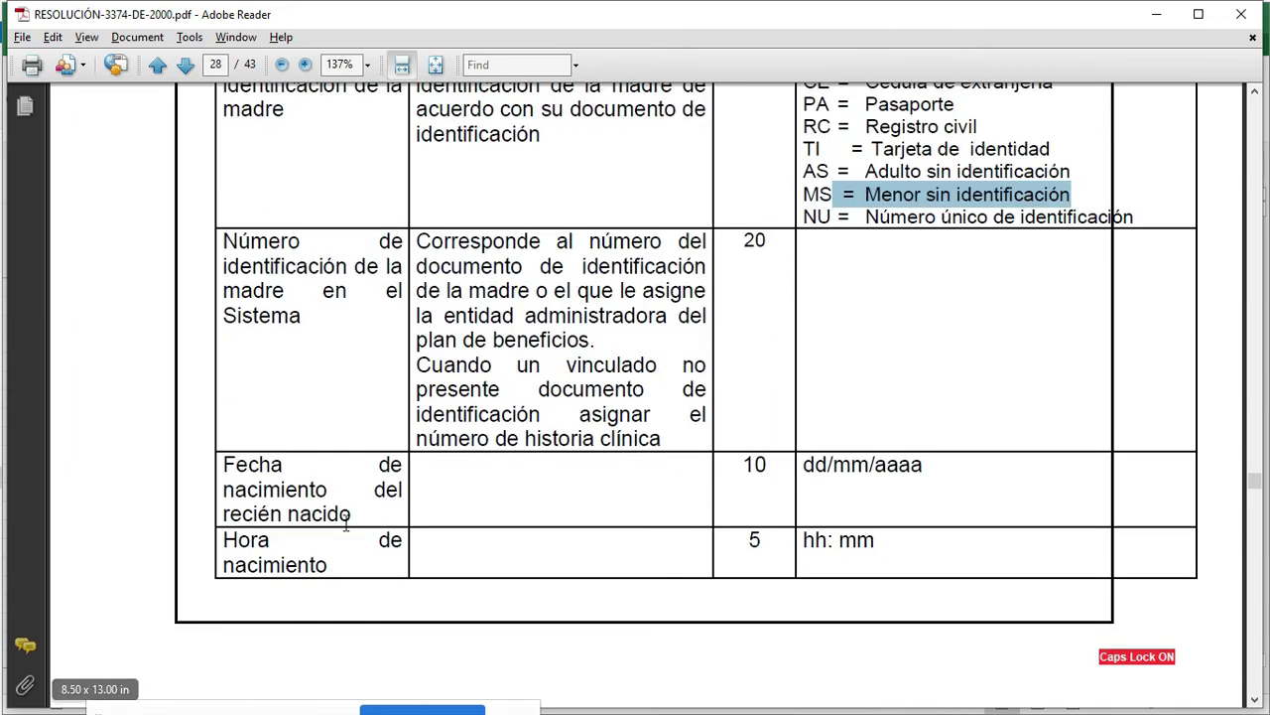
scroll(327, 448, "down", 7)
scroll(387, 522, "down", 5)
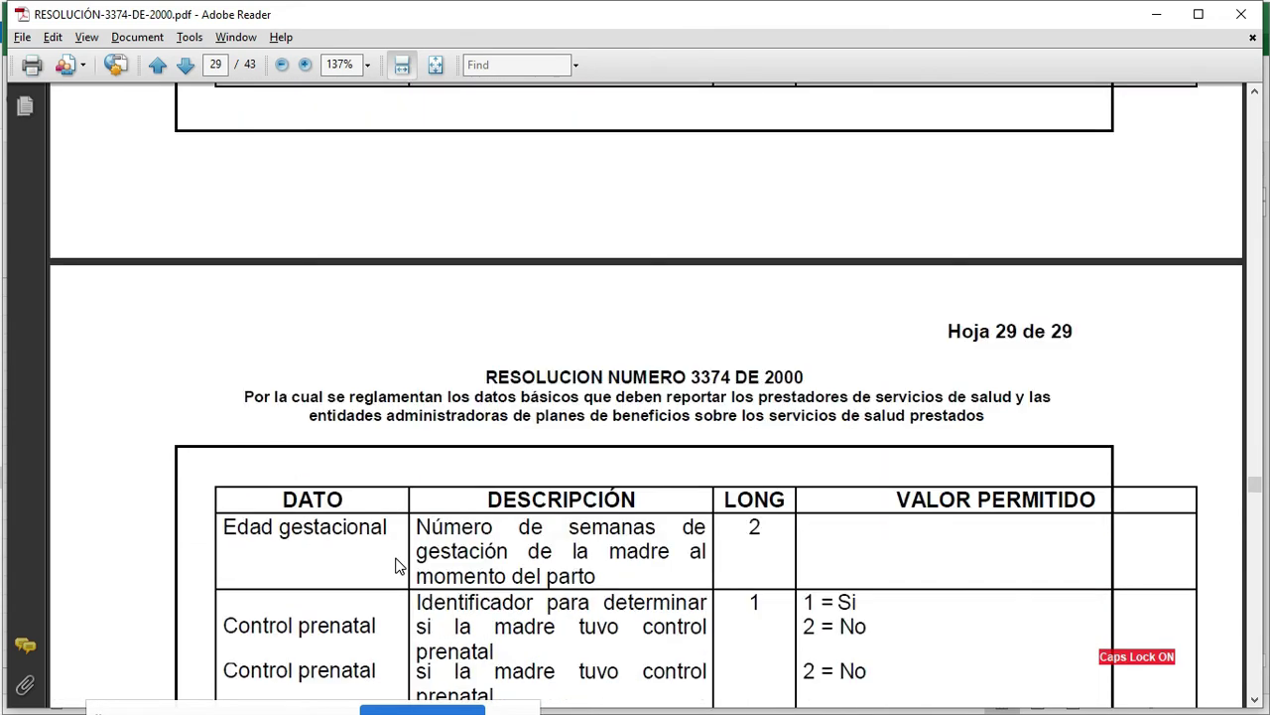
scroll(587, 447, "down", 3)
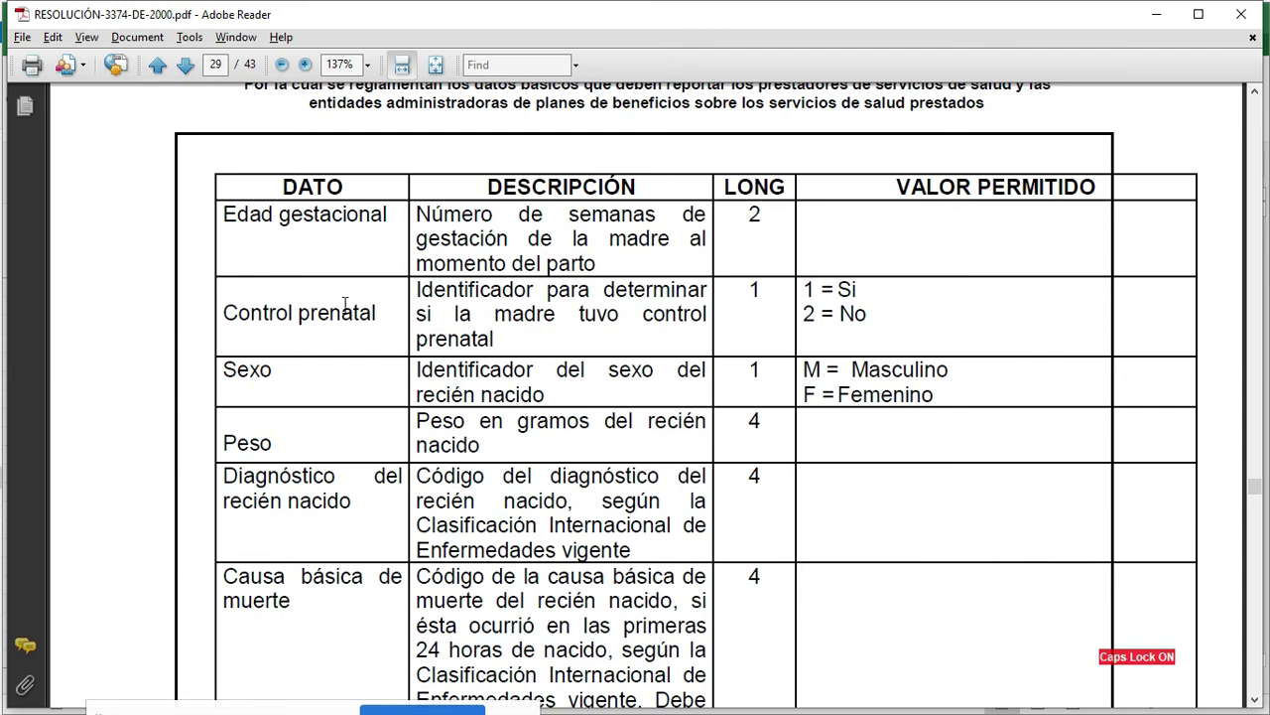
scroll(425, 547, "down", 9)
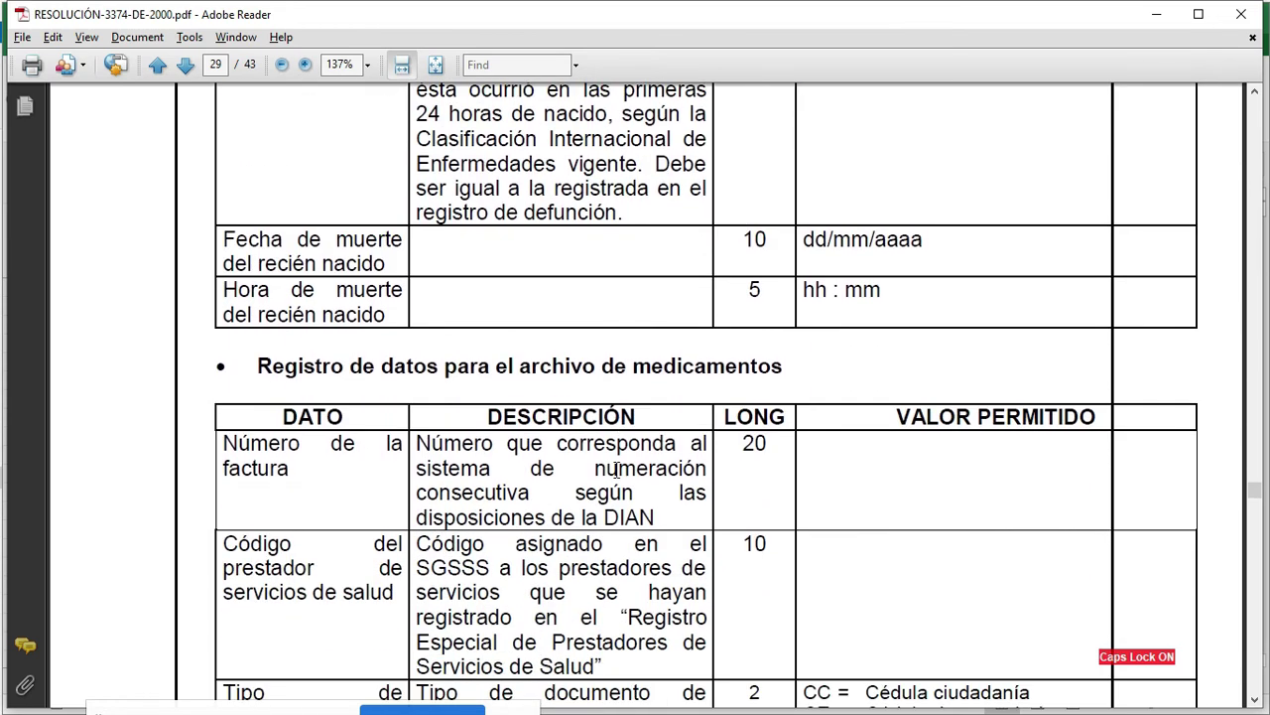
scroll(539, 350, "up", 6)
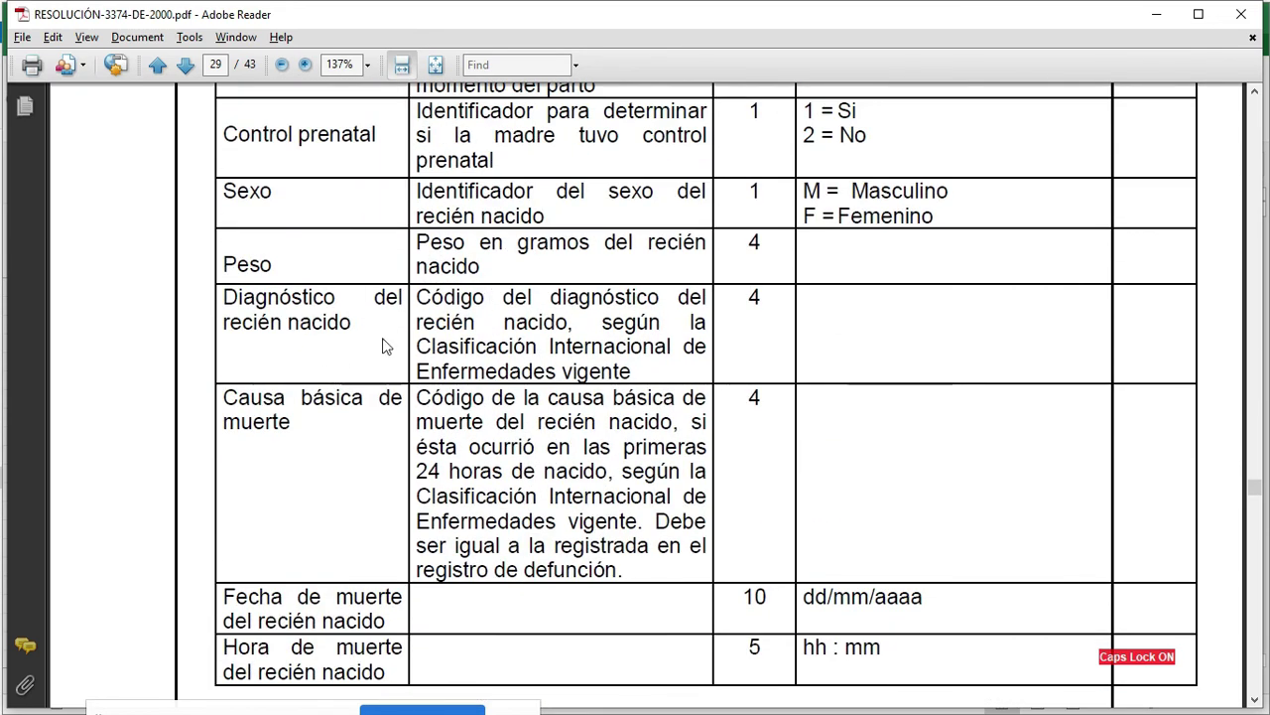
scroll(341, 337, "up", 2)
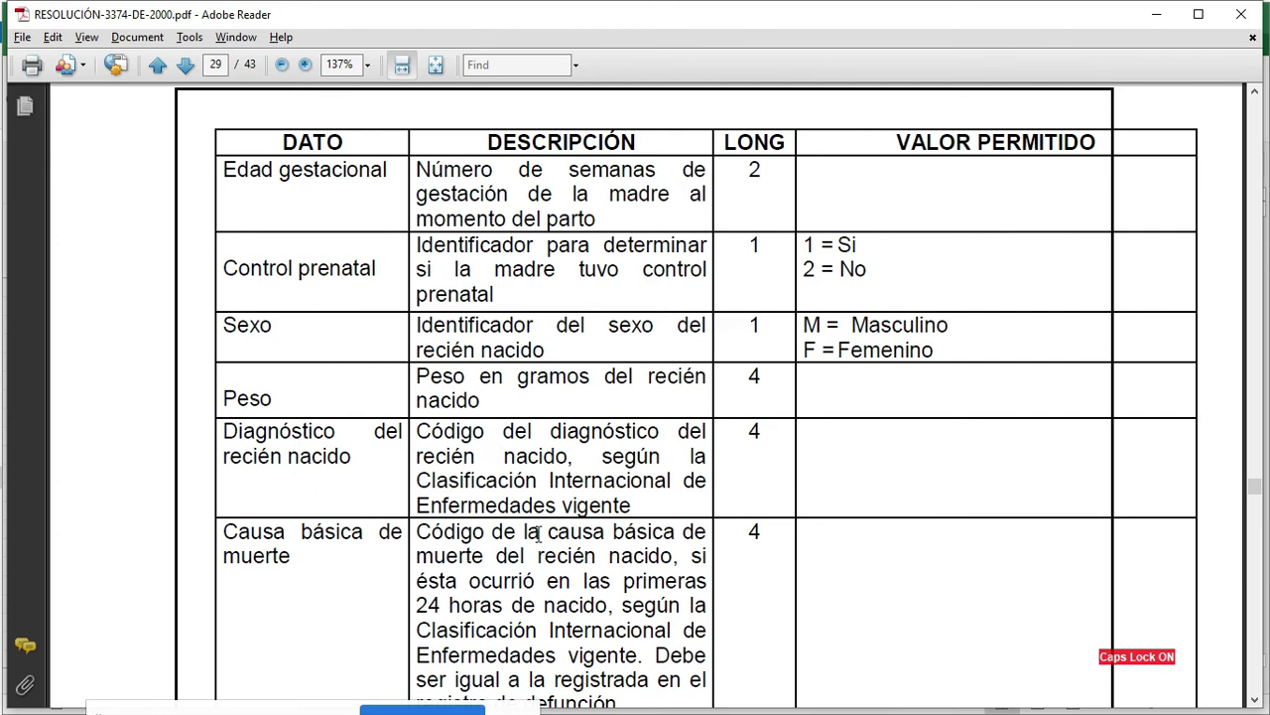
Go to the Registro de datos para el archivo de medicamentos and review its invoice, provider and user identification fields through page 30
scroll(551, 521, "down", 6)
scroll(556, 518, "down", 6)
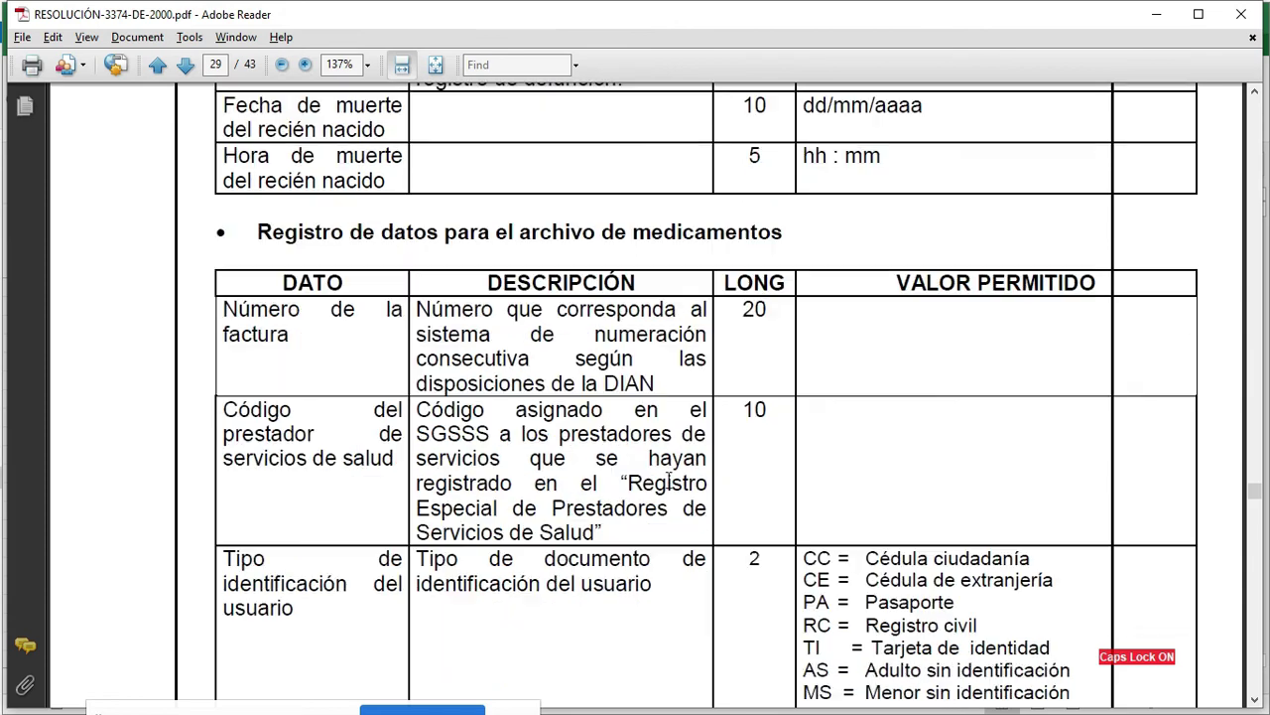
scroll(669, 482, "down", 2)
scroll(671, 487, "down", 3)
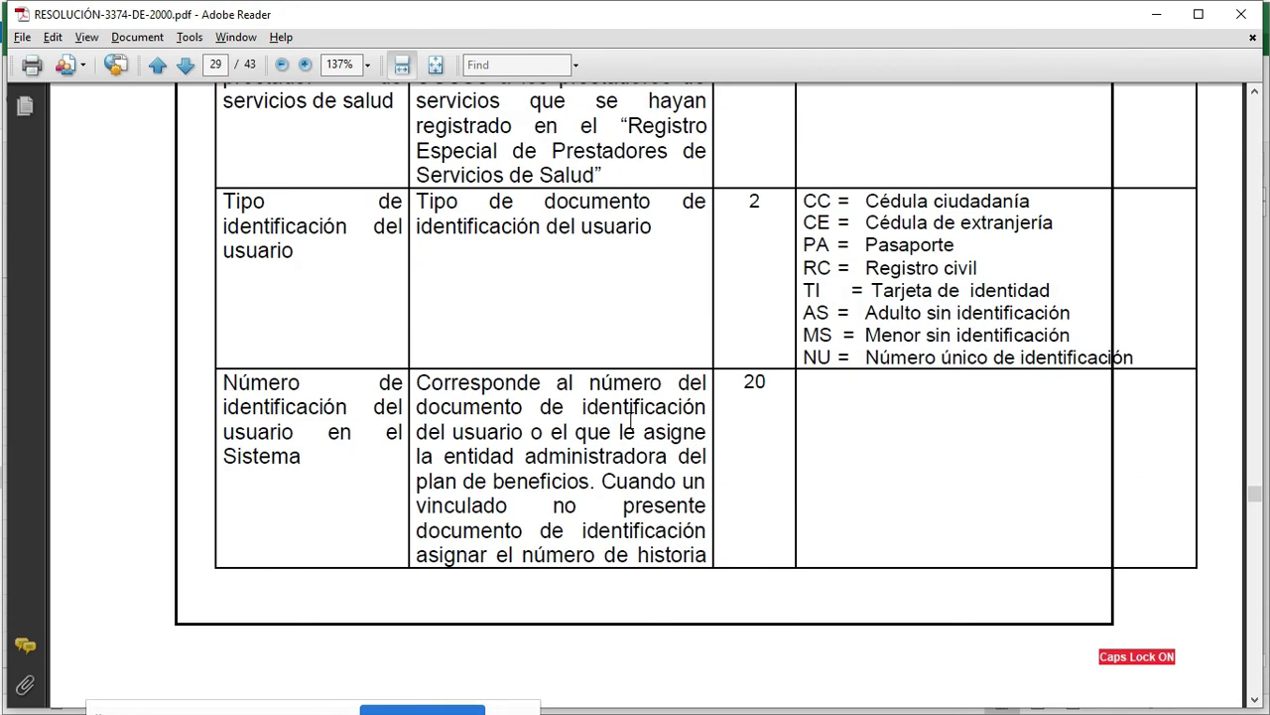
scroll(678, 403, "down", 12)
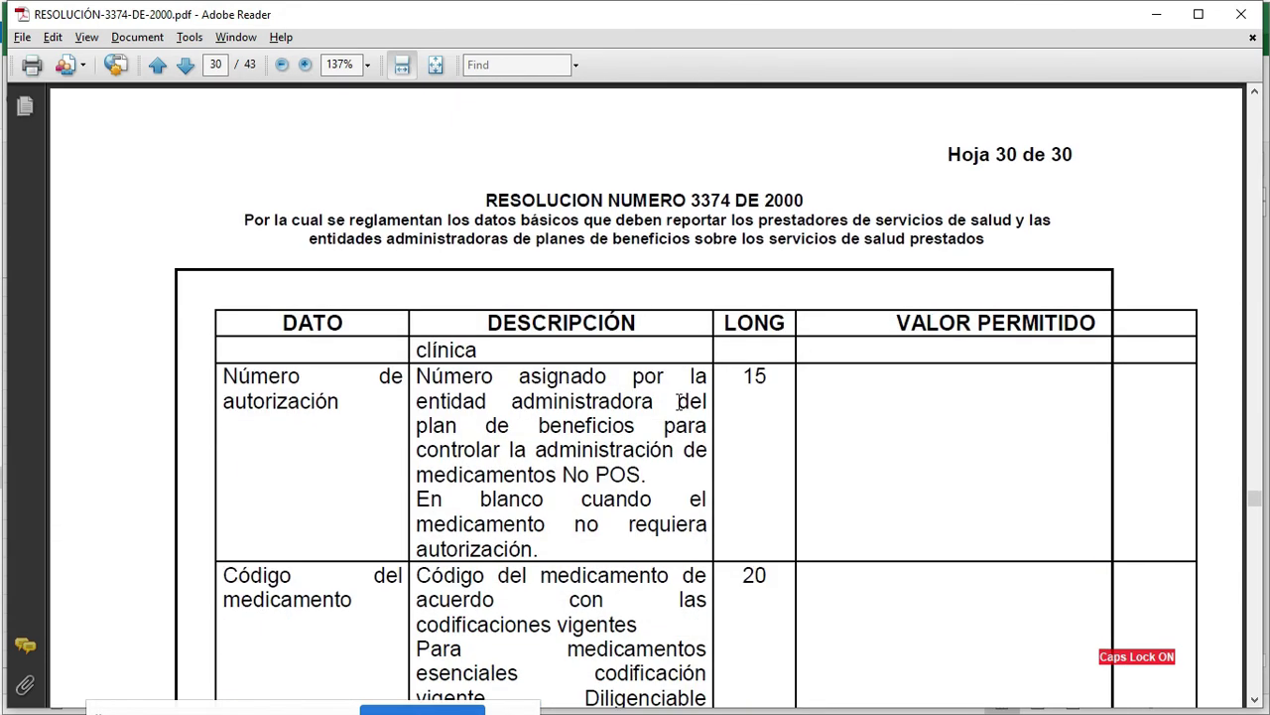
Highlight the Número de autorización field on page 30 and examine the Código del medicamento description
scroll(679, 402, "down", 3)
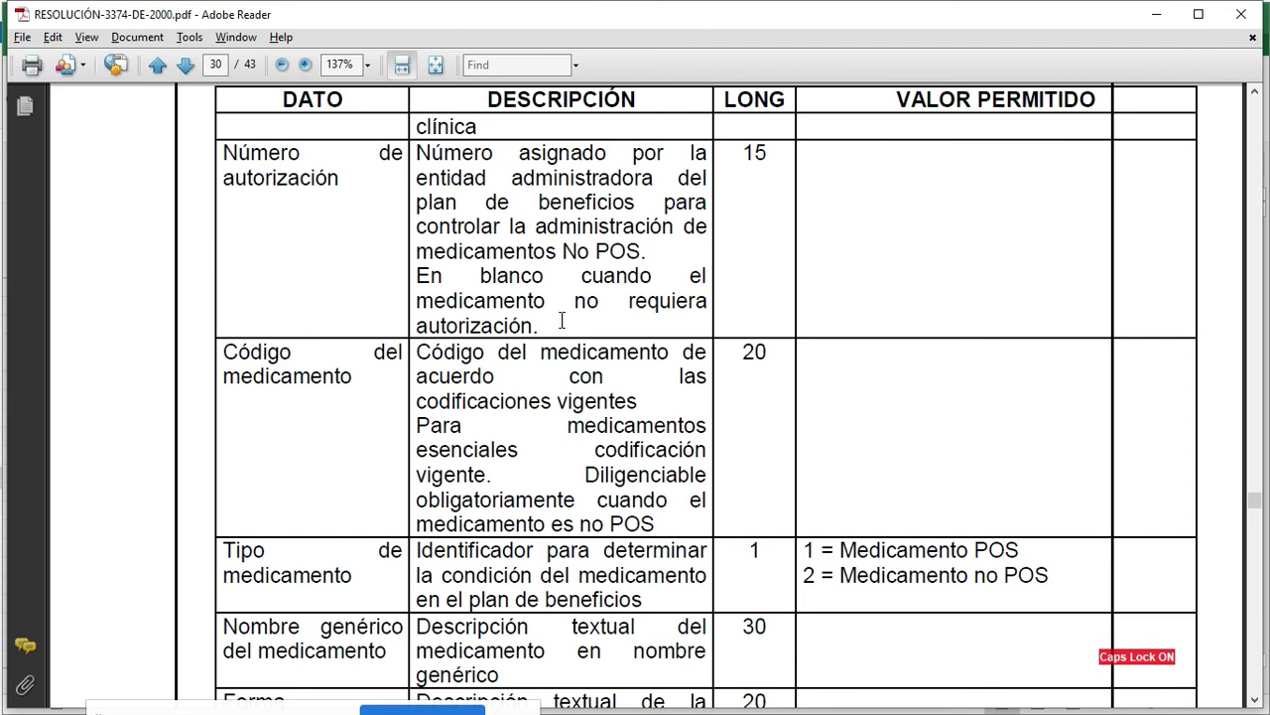
left_click_drag(345, 180, 218, 159)
scroll(597, 329, "down", 3)
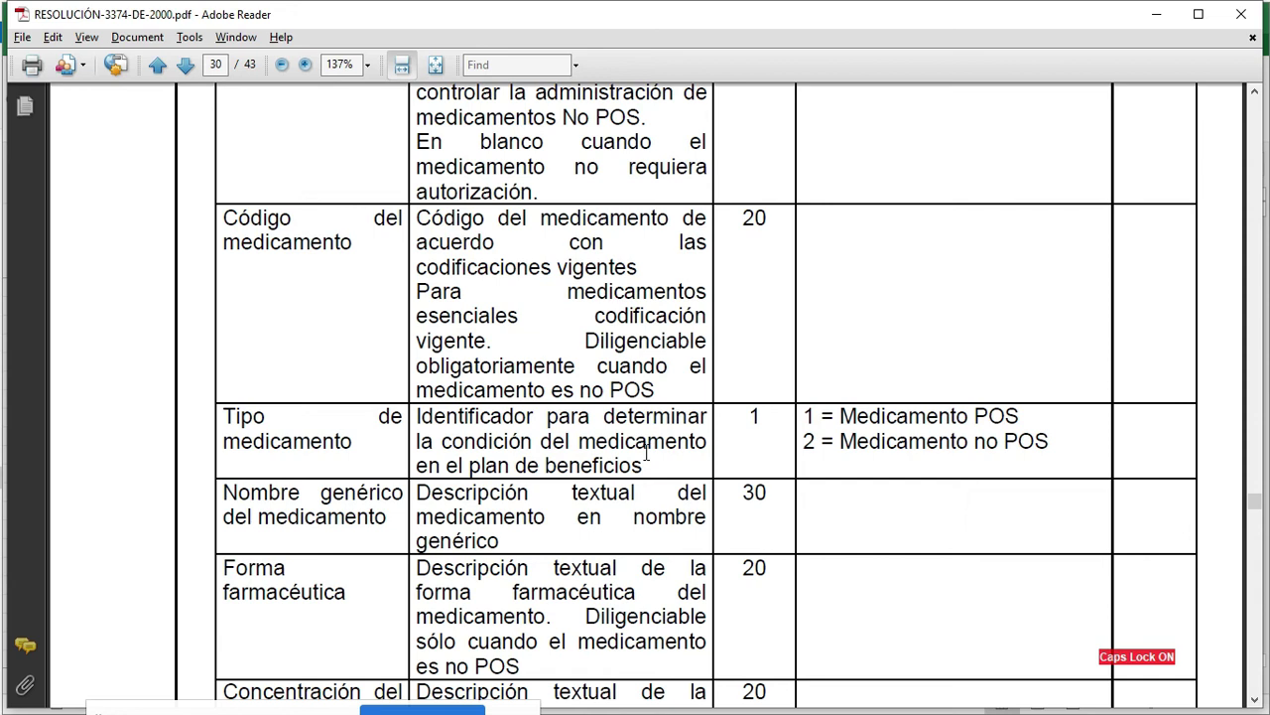
Review the medication fields from Tipo de medicamento, with its POS and no POS codes, to Valor total de medicamento
scroll(646, 452, "down", 1)
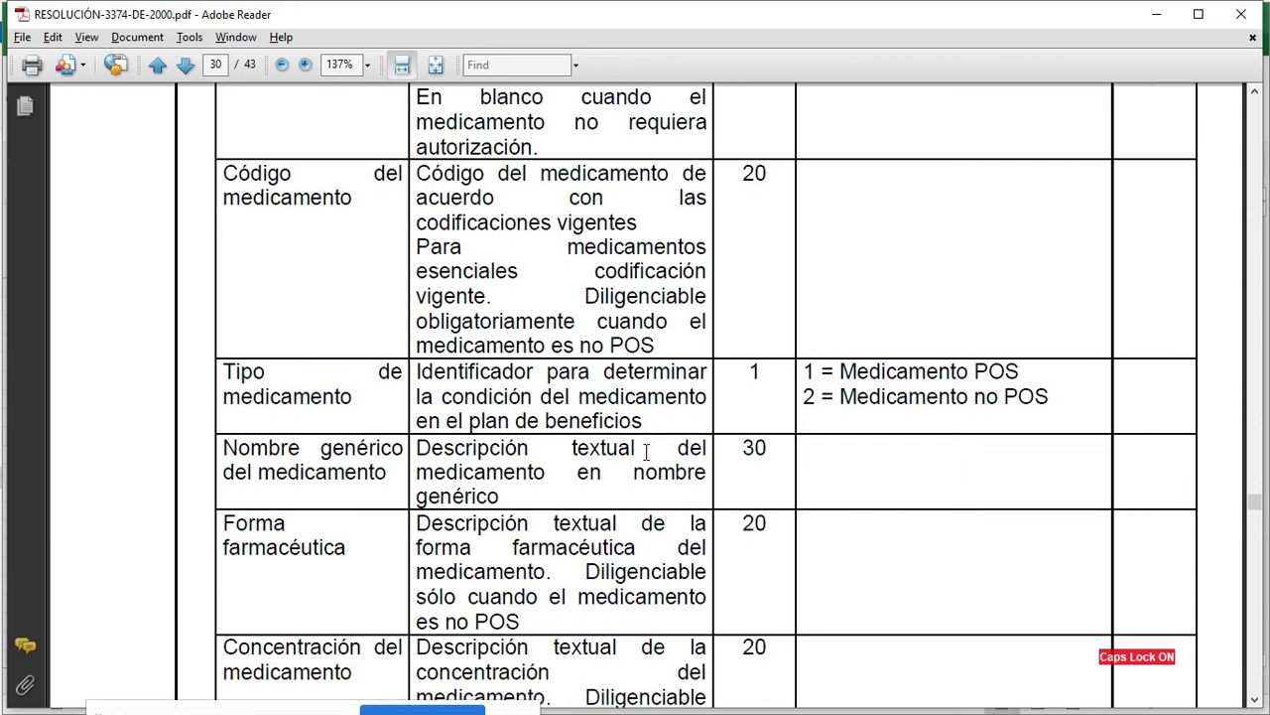
scroll(646, 452, "down", 2)
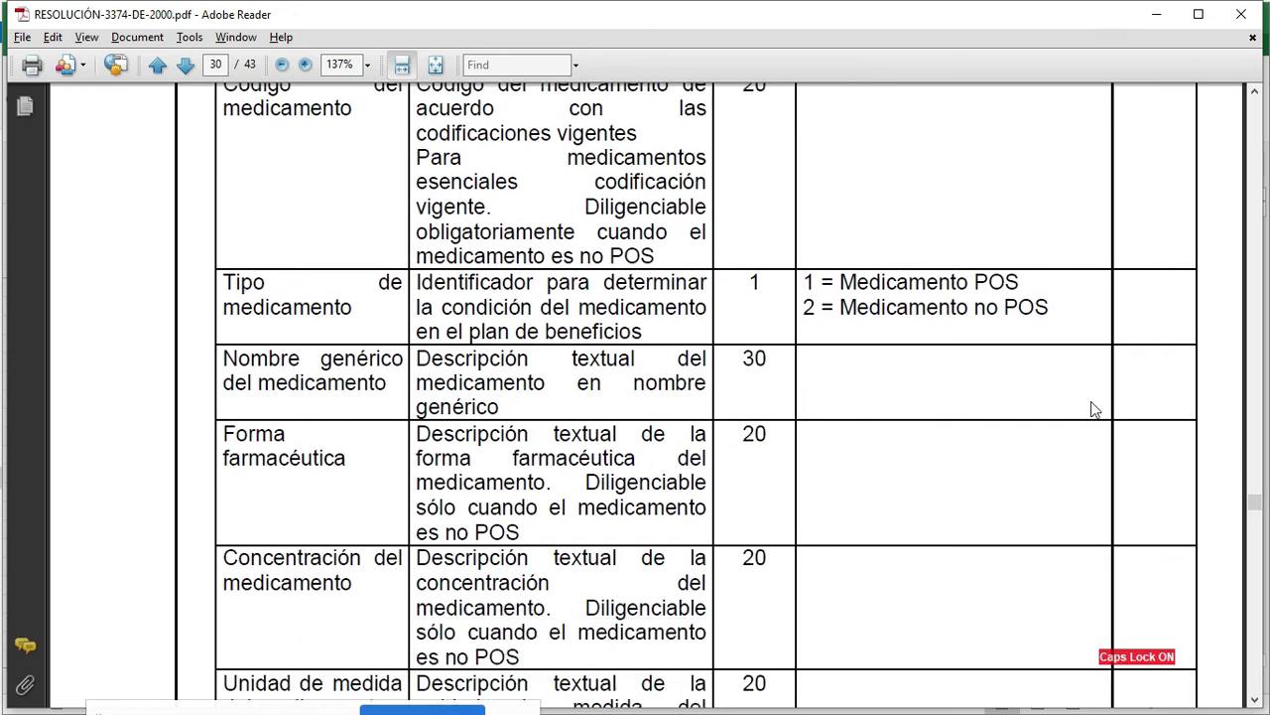
left_click(1077, 309)
scroll(596, 381, "down", 2)
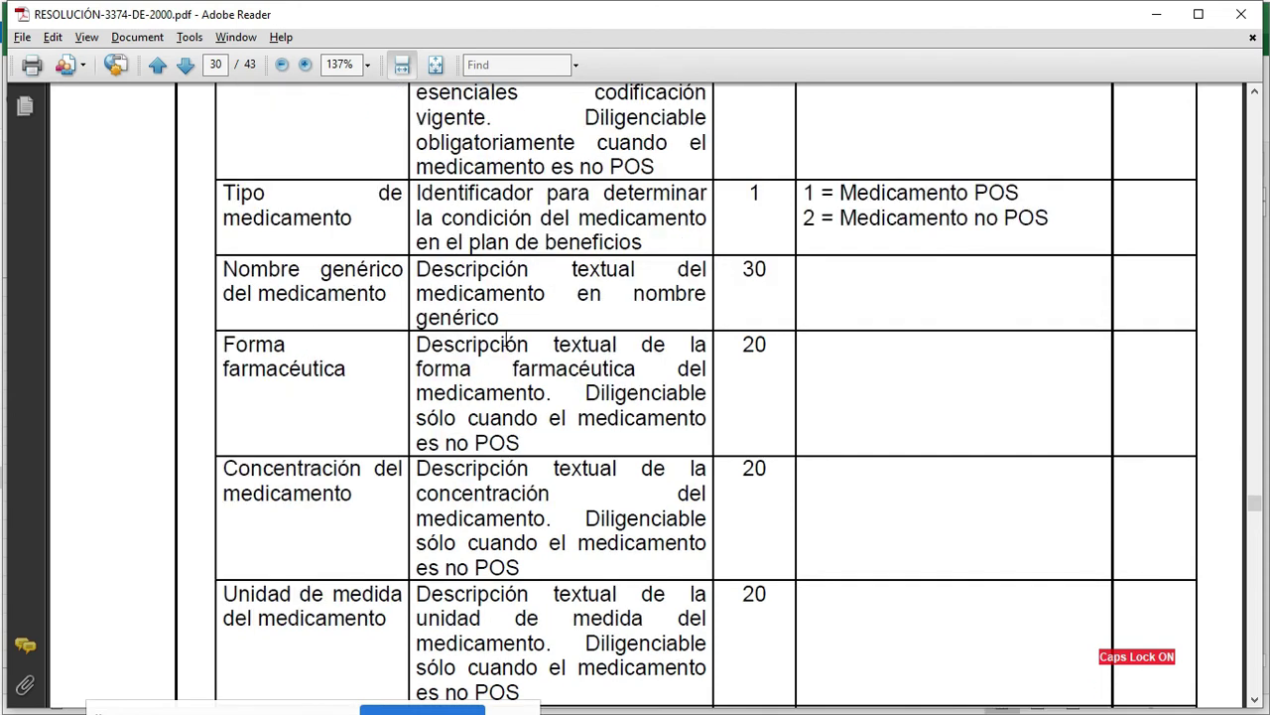
scroll(374, 333, "down", 2)
scroll(338, 396, "down", 8)
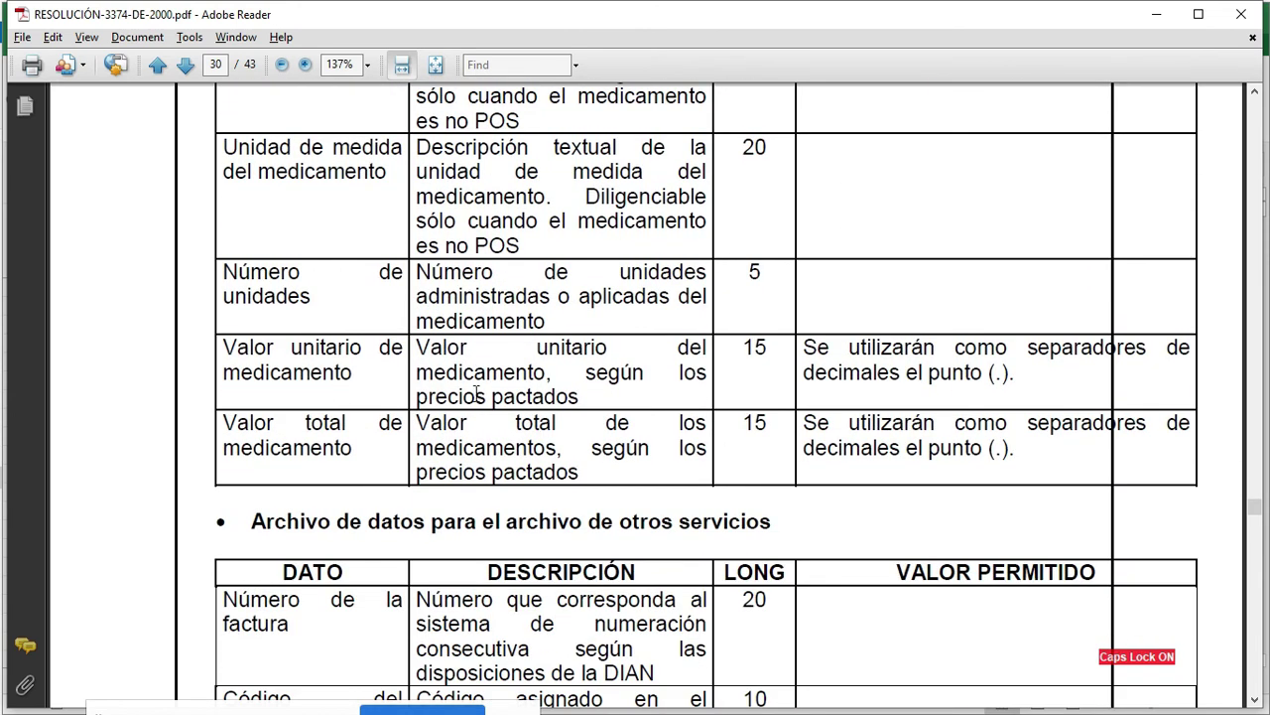
Go to the archivo de otros servicios section and highlight the Tipo de servicio codes 1 to 4 on page 31
scroll(445, 415, "down", 5)
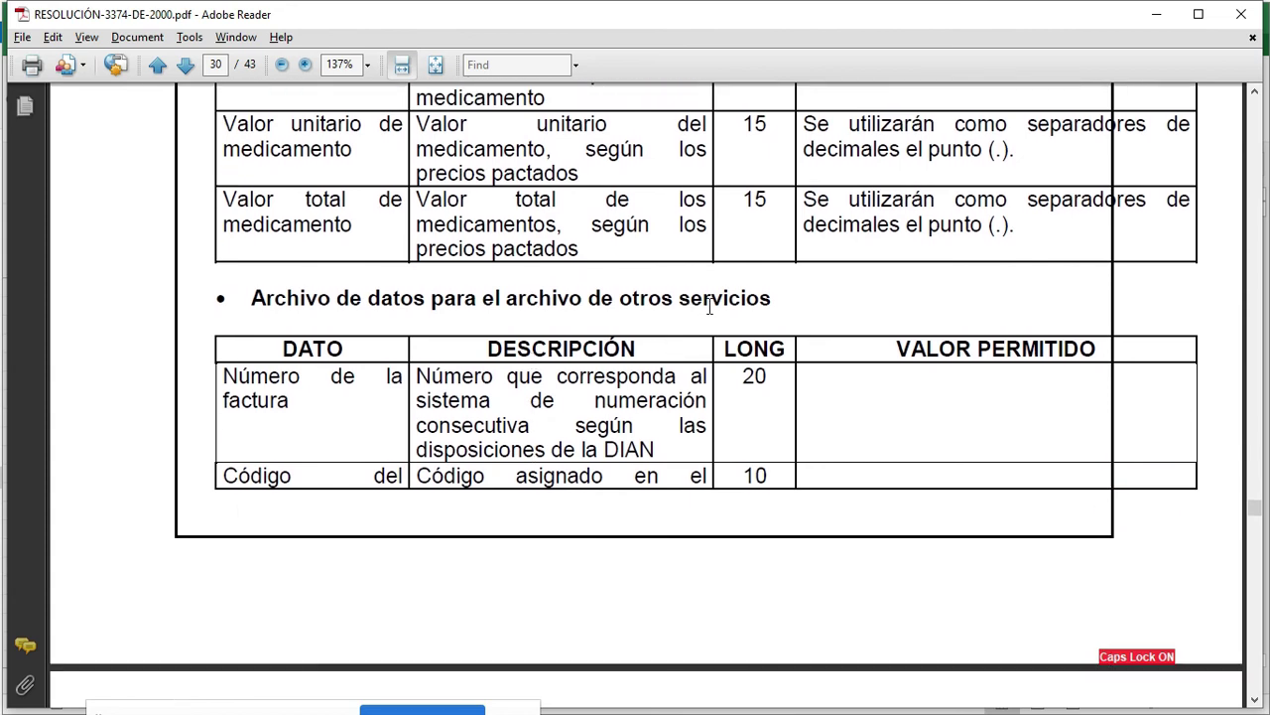
scroll(561, 394, "down", 12)
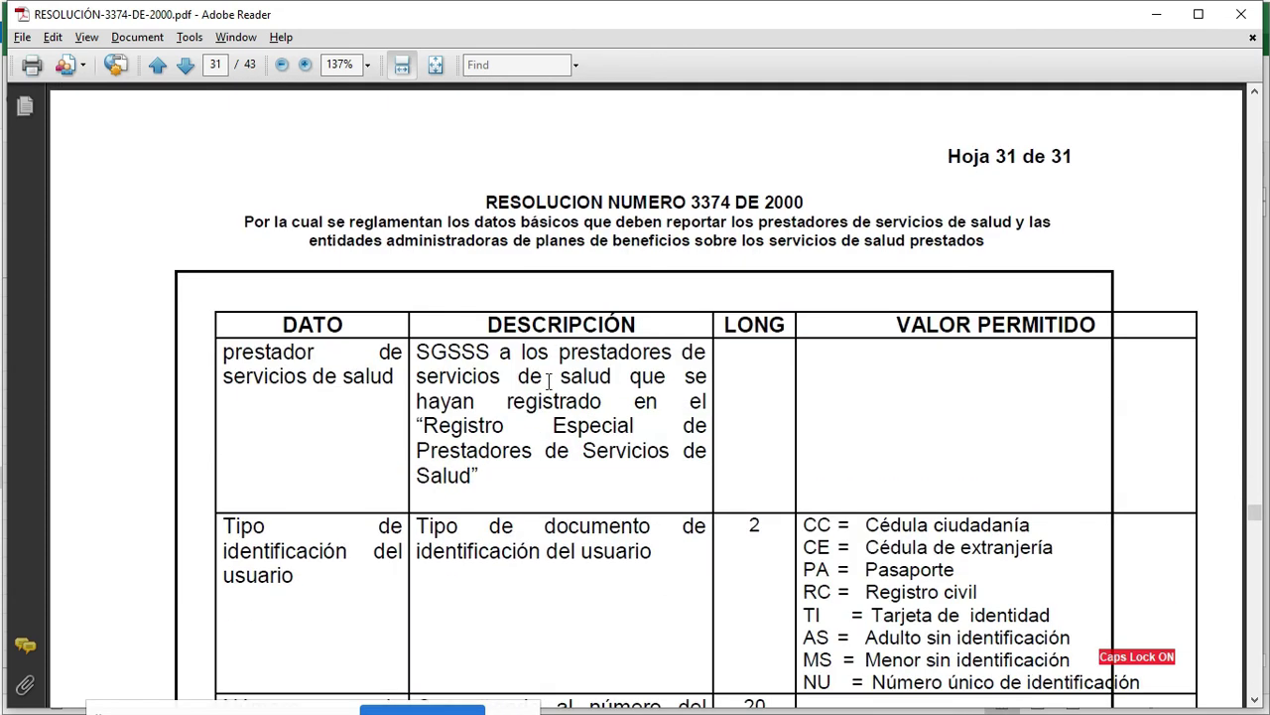
scroll(547, 387, "down", 10)
scroll(611, 400, "down", 7)
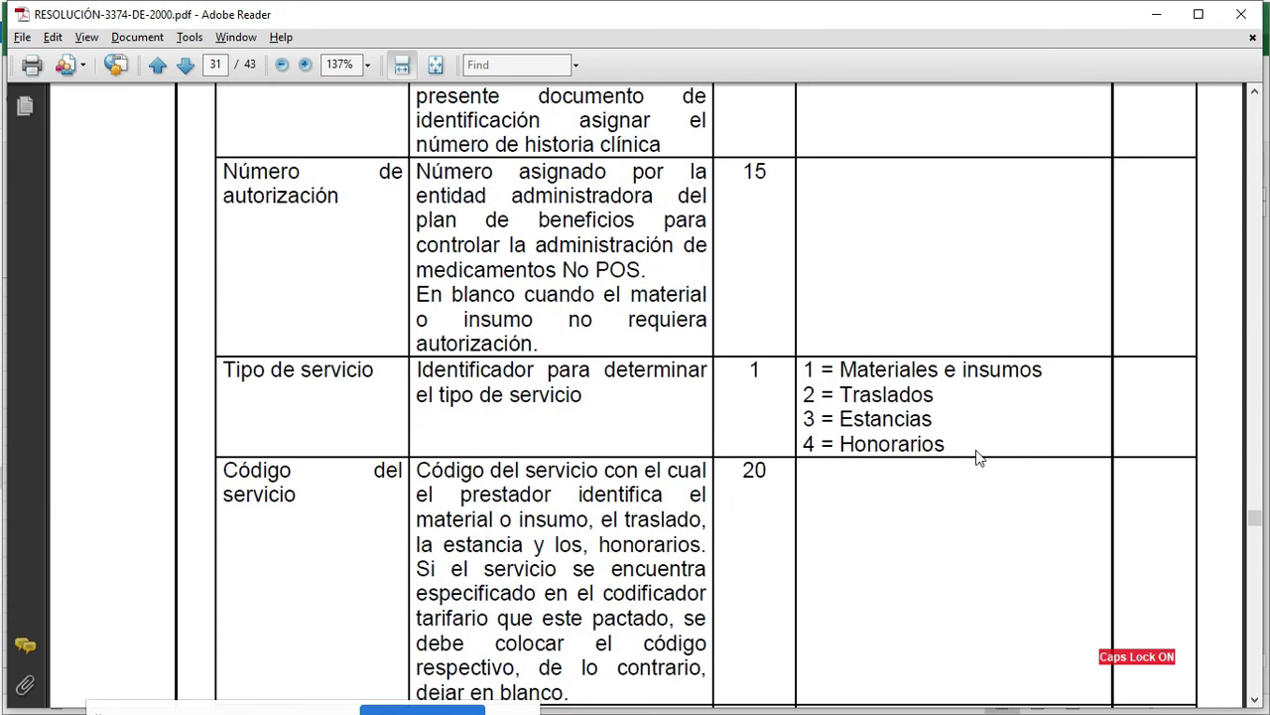
left_click_drag(959, 445, 780, 371)
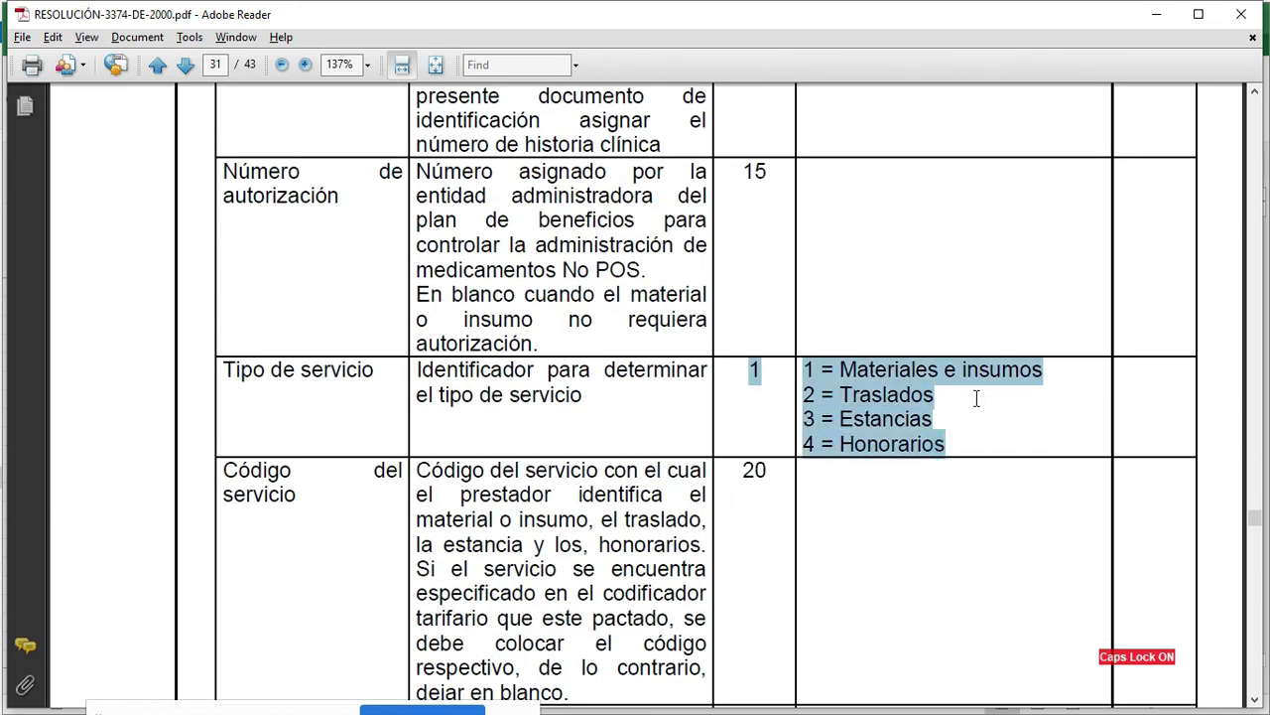
Review the otros servicios fields from Código del servicio, Nombre and Cantidad to Valor total del material e insumo on page 32
scroll(703, 511, "down", 3)
scroll(702, 511, "down", 4)
scroll(705, 513, "down", 3)
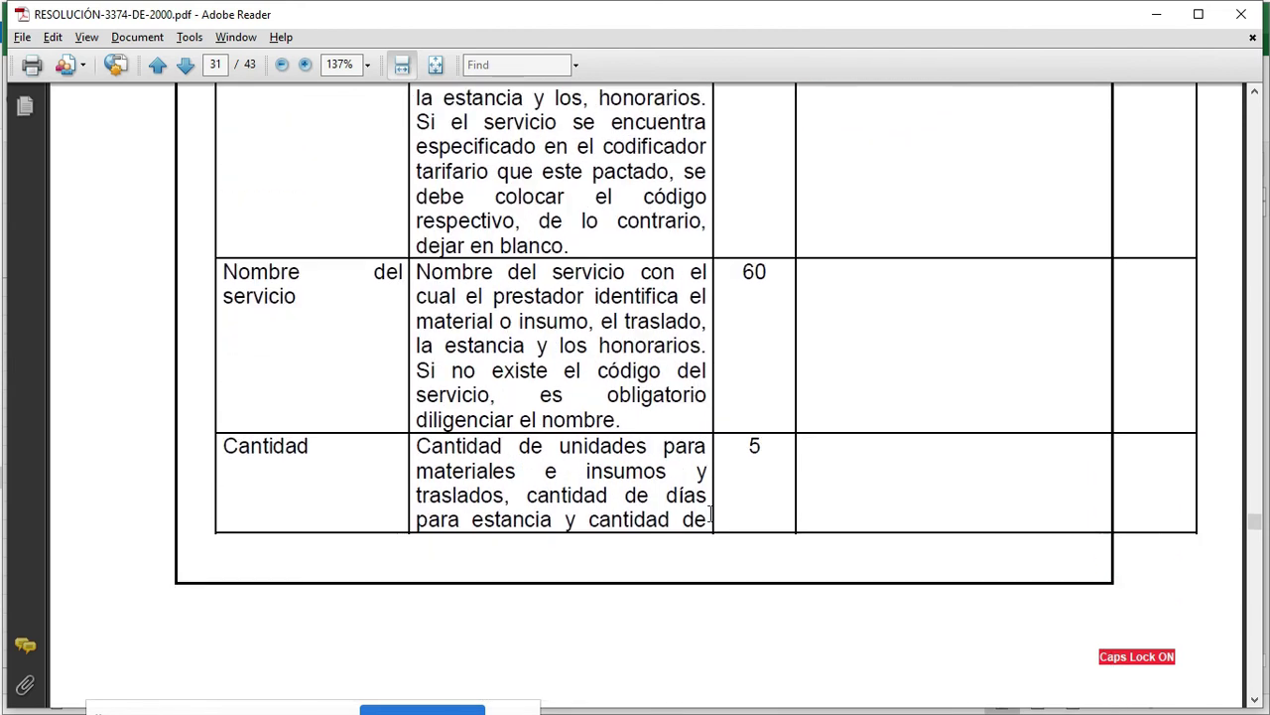
scroll(407, 319, "down", 10)
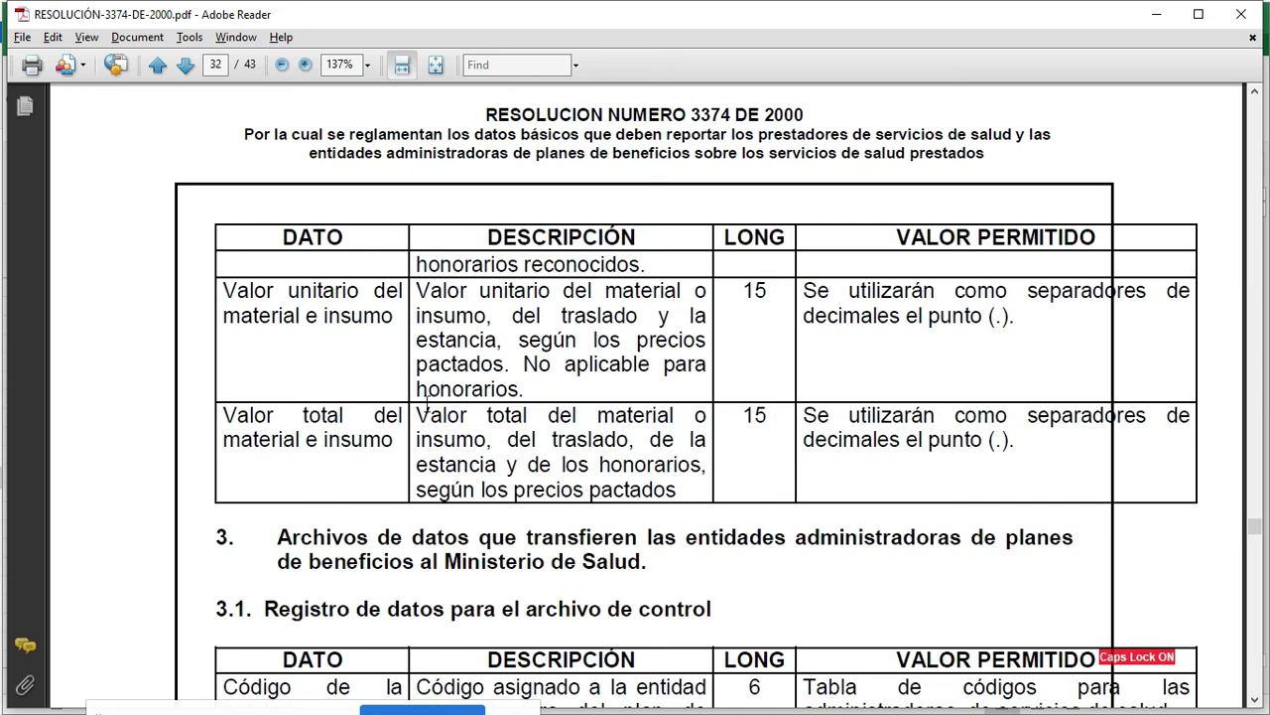
Examine the archivo de control fields in section 3.1 and the valores totales por concepto list in section 3.2
scroll(427, 402, "down", 8)
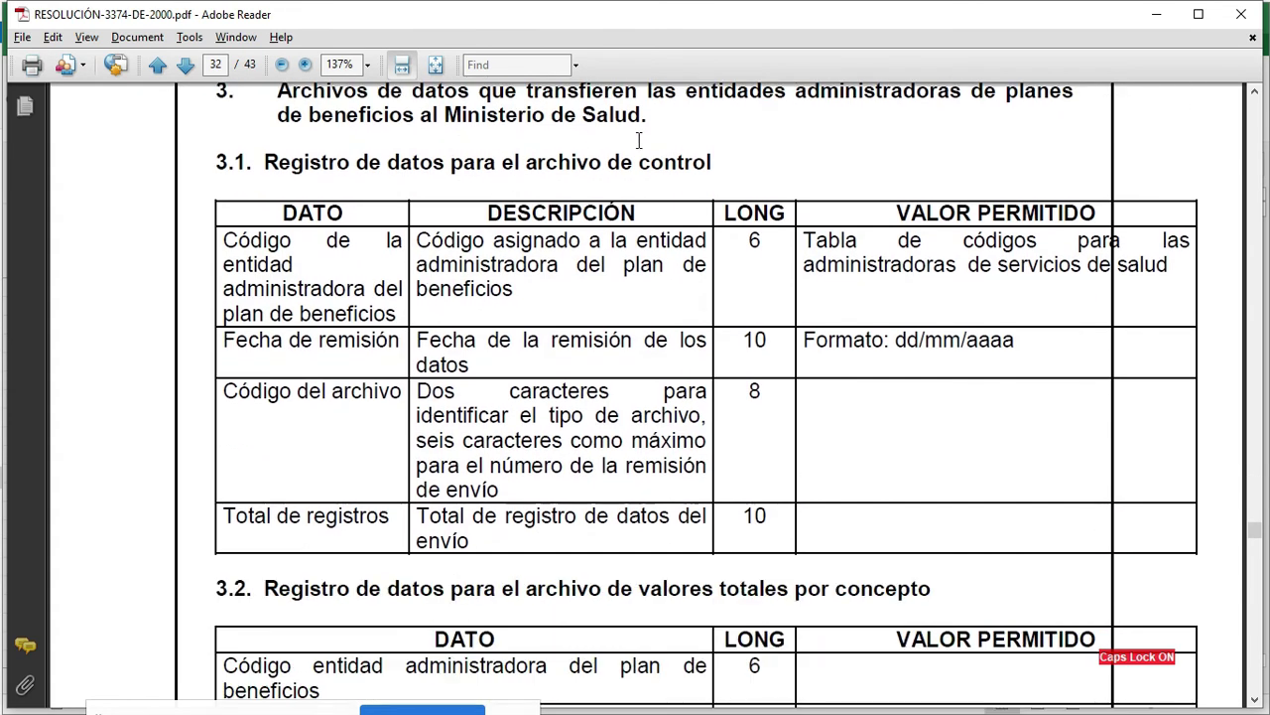
scroll(437, 310, "down", 2)
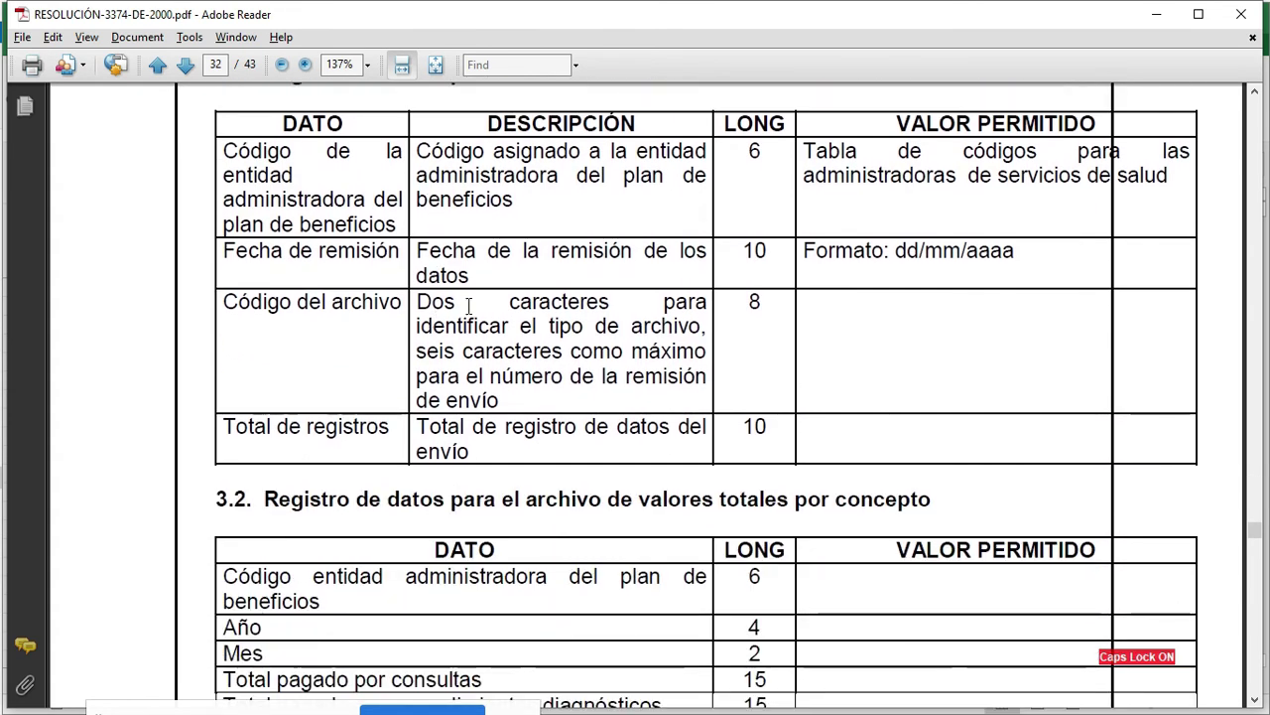
scroll(725, 406, "down", 4)
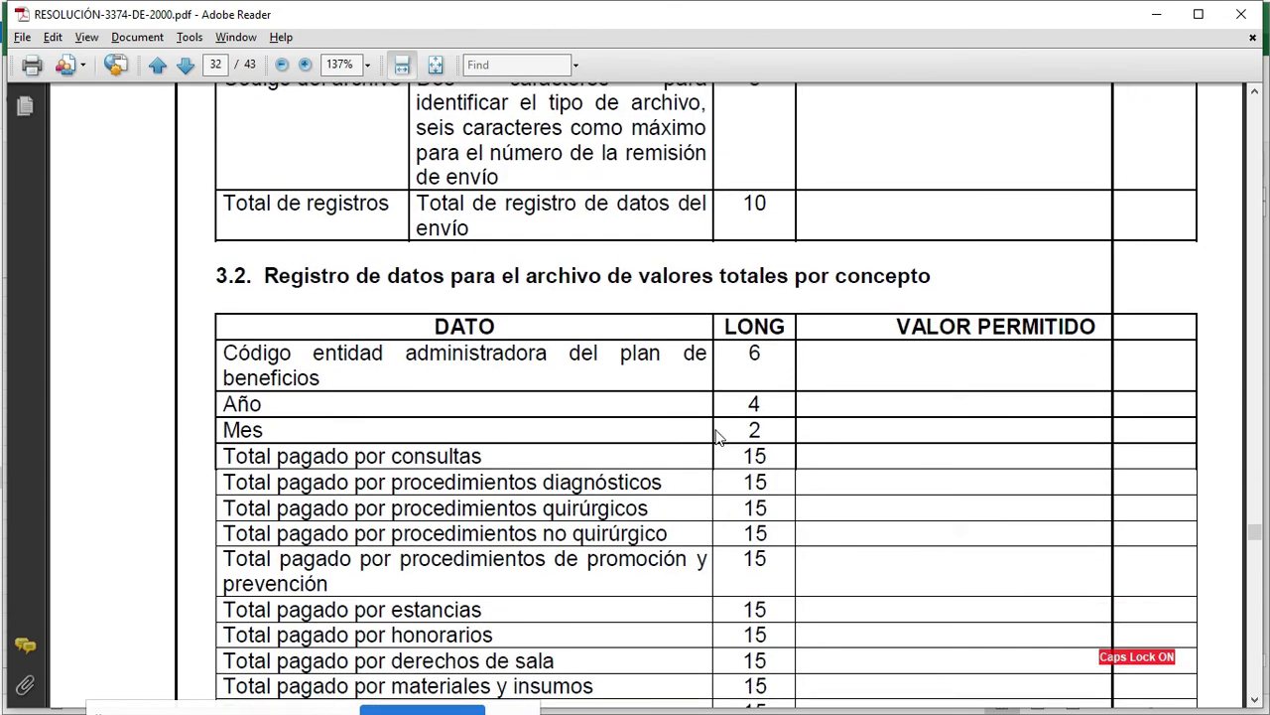
scroll(682, 444, "down", 3)
scroll(721, 339, "down", 11)
Review the archivo de usuarios fields on page 33, highlighting the Tipo de usuario codes and continuing through Zona de residencia habitual
scroll(755, 288, "down", 4)
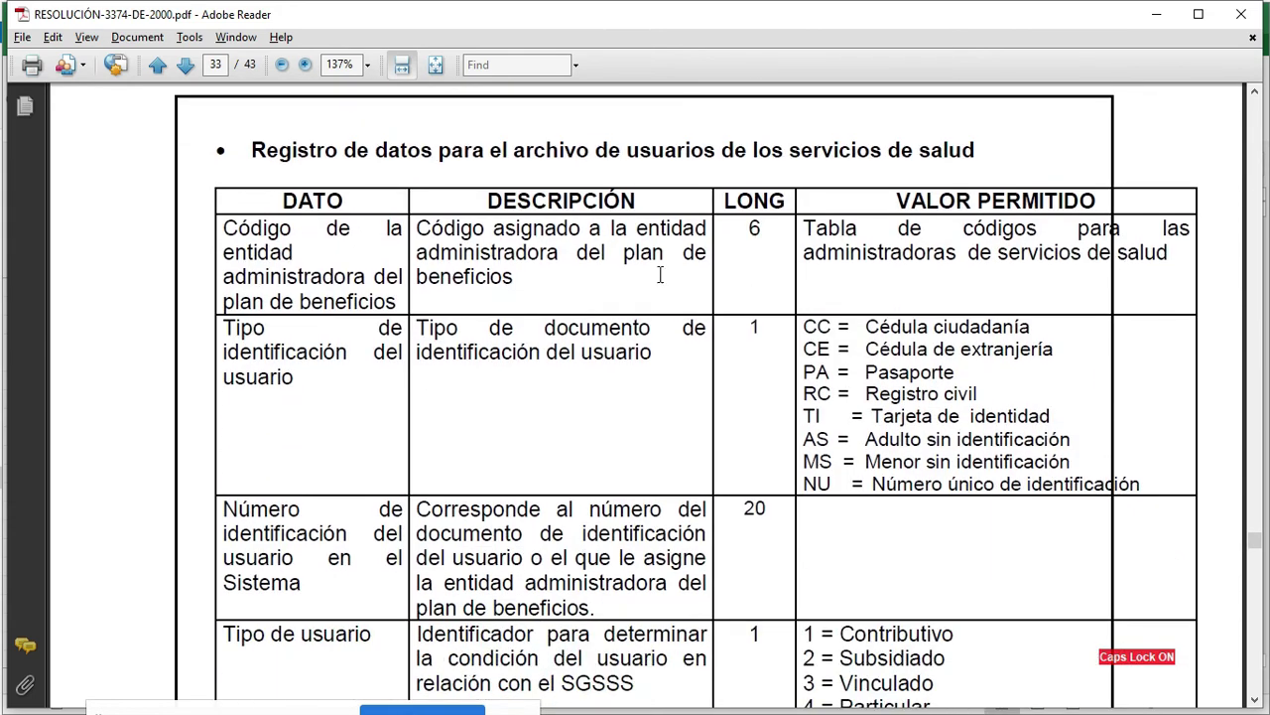
scroll(794, 201, "down", 3)
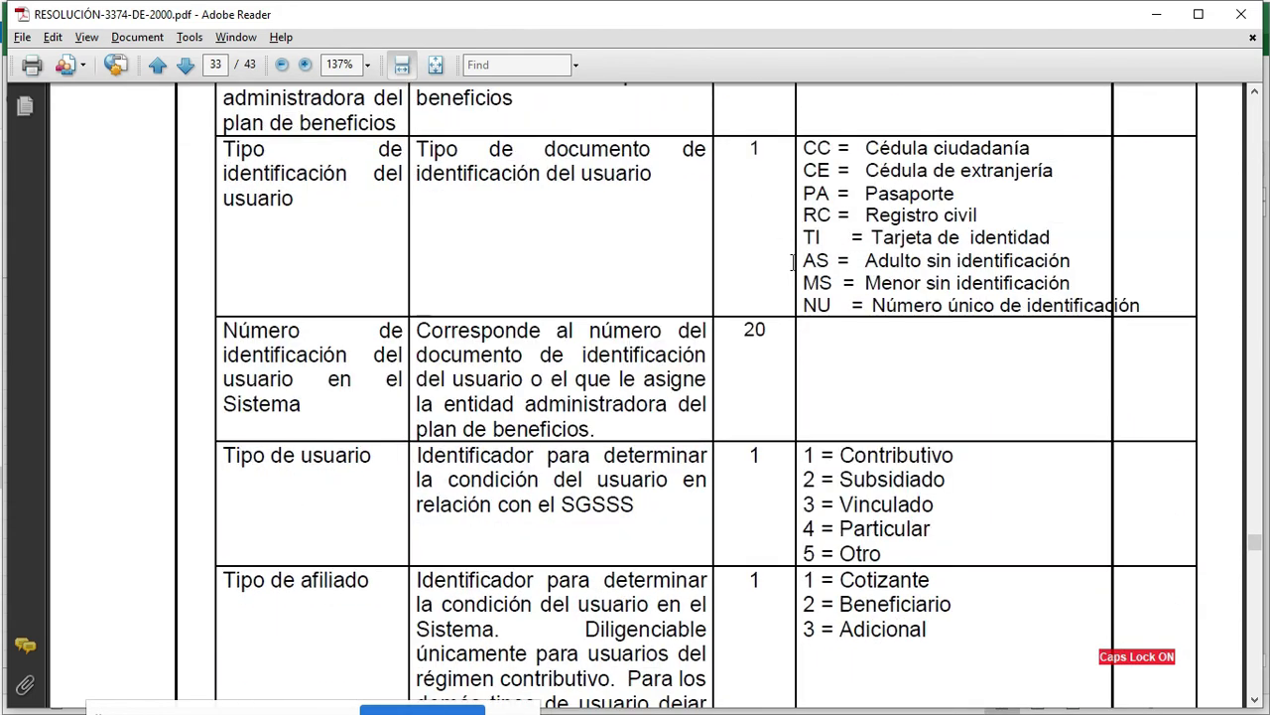
left_click_drag(933, 552, 806, 454)
scroll(870, 573, "down", 3)
scroll(901, 521, "down", 13)
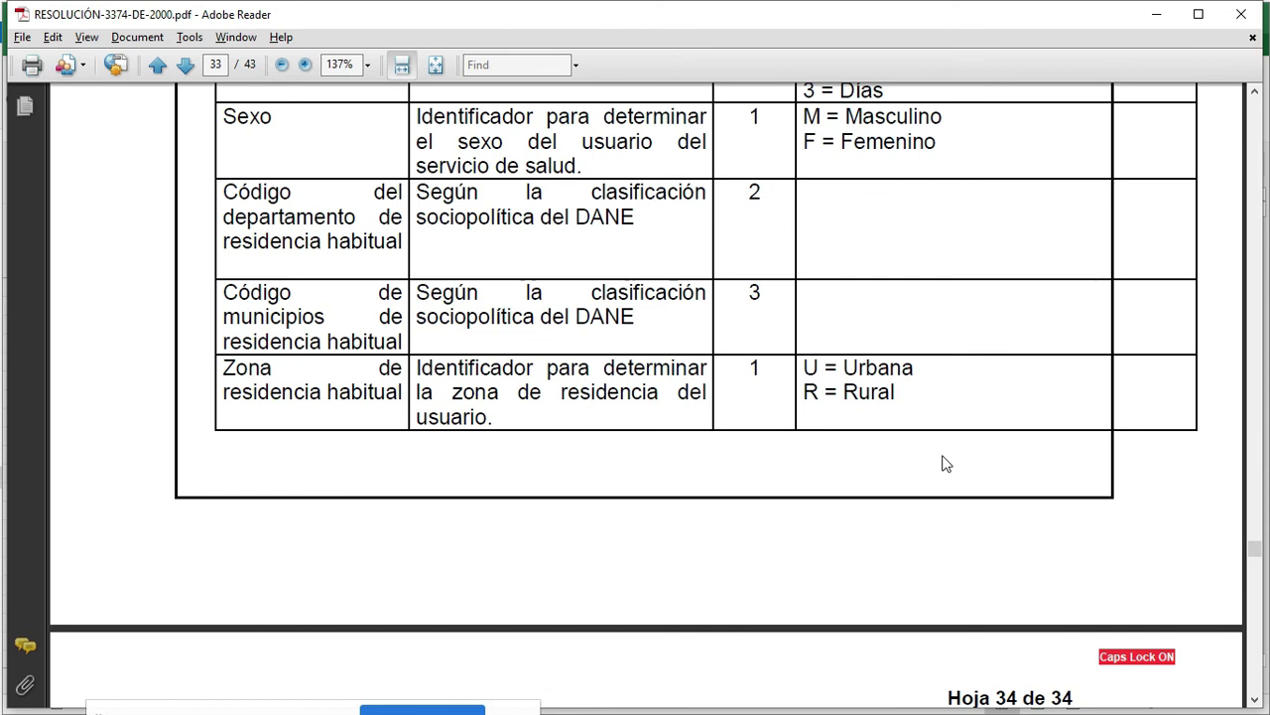
Switch to Plantilla RIPS Macro.xlsx in Excel and go to the first column of row 28 on the AC sheet
key("alt+Tab")
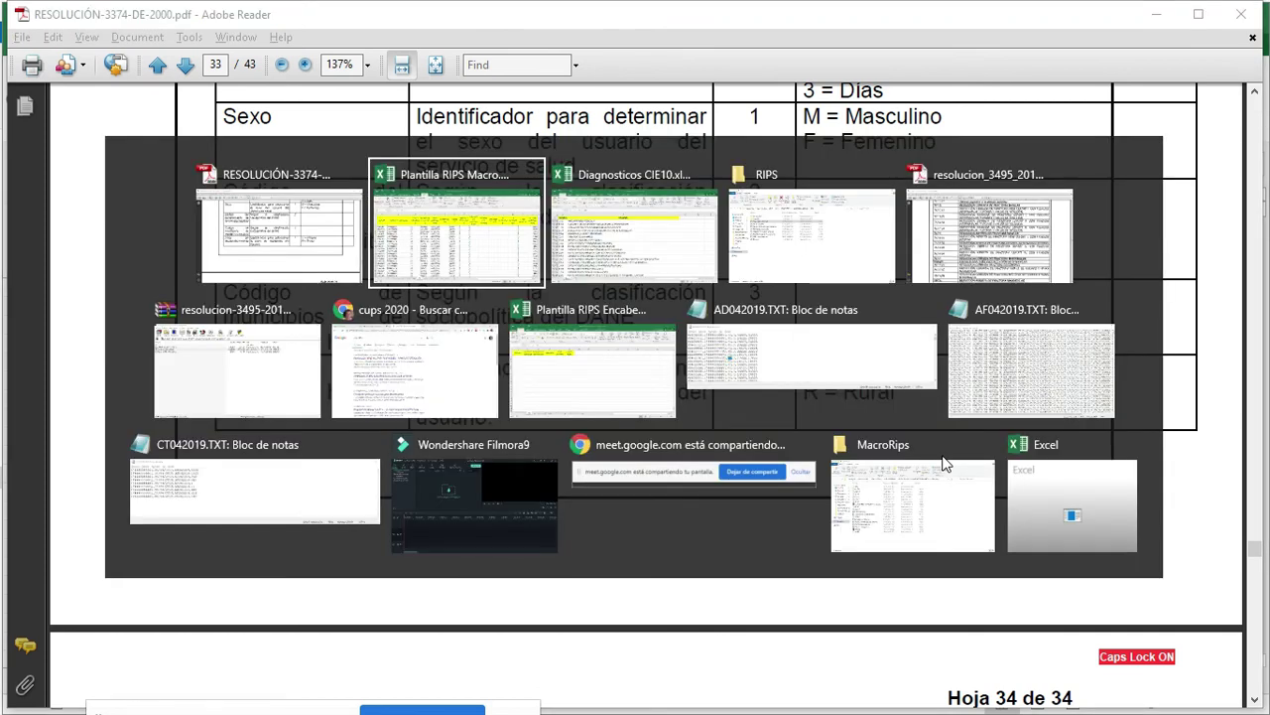
key("shift+Down")
key("shift+Down")
key("shift+Down")
key("shift+Down")
key("shift+Down")
key("shift+Down")
key("shift+Down")
key("shift+Down")
key("shift+Down")
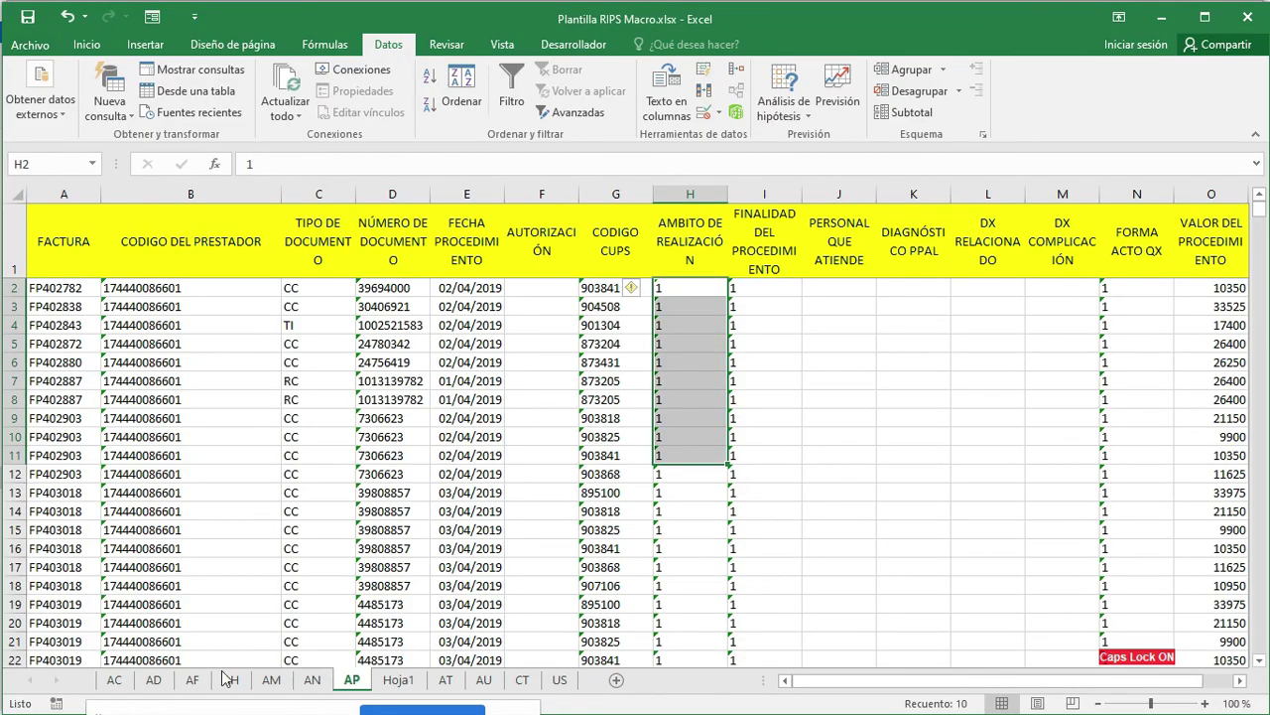
left_click(115, 681)
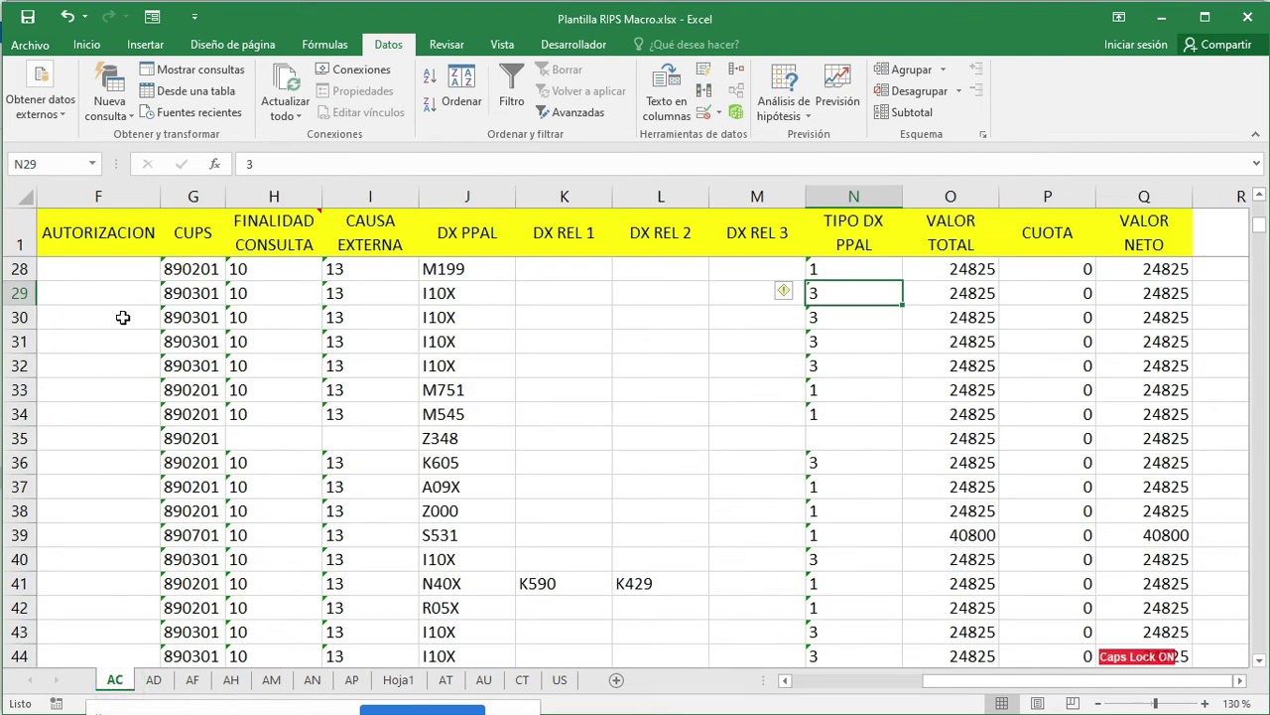
left_click(130, 266)
key("ctrl+Left")
key("ctrl+Left")
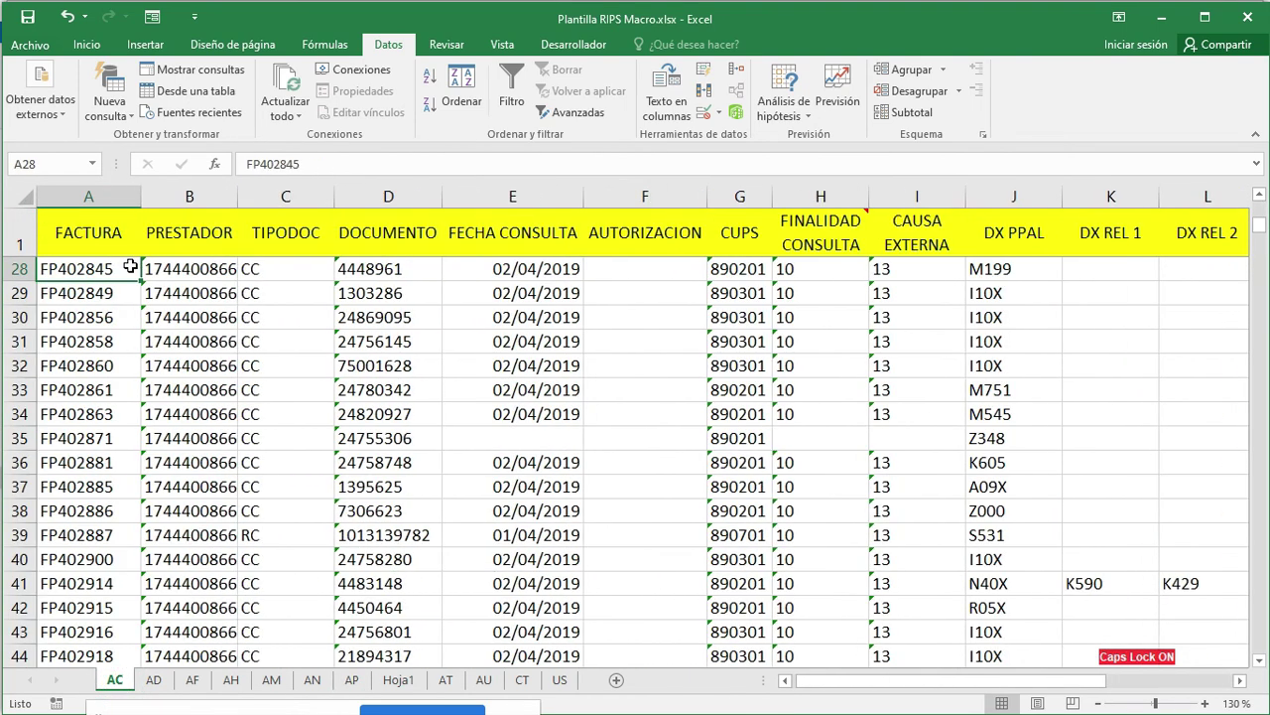
Go through the consultation fields along row 28 of the AC sheet and back, checking each column
key("Right")
key("Right")
key("Right")
key("Right")
key("Right")
key("Right")
key("Right")
key("Right")
key("Right")
key("Right")
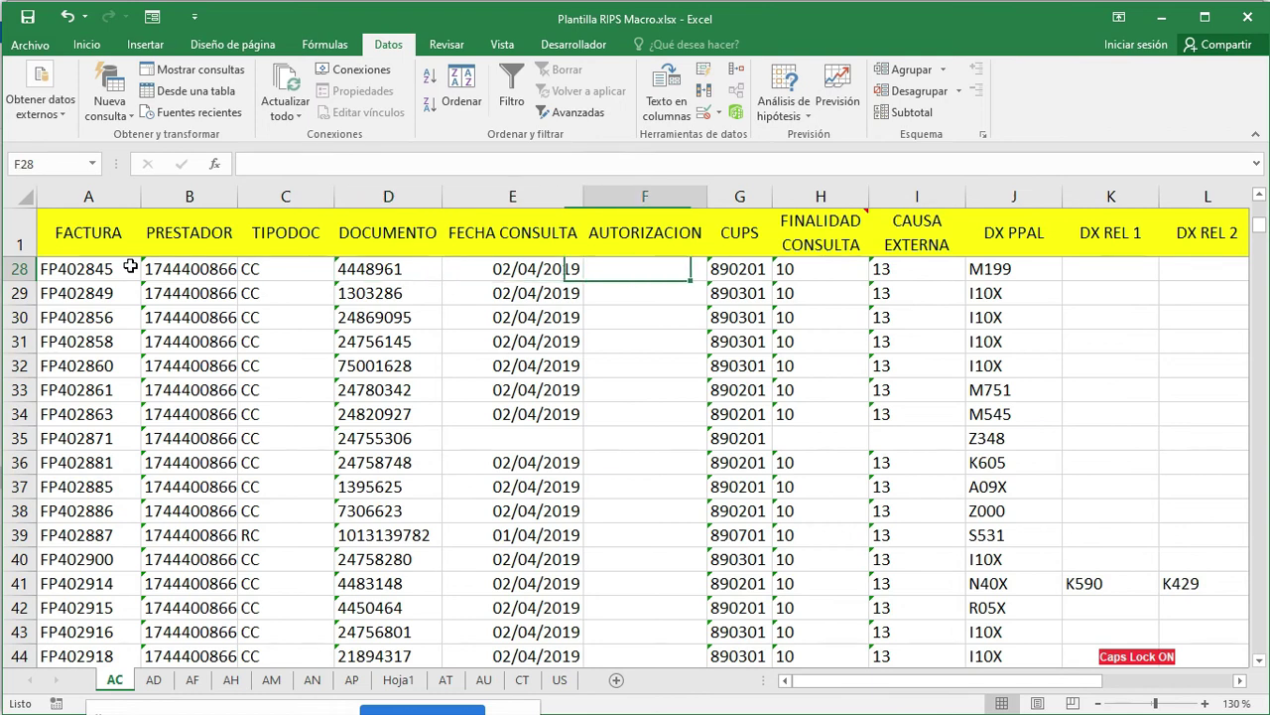
key("Right")
key("Right")
key("Right")
key("Right")
key("Right")
key("Left")
key("Left")
key("Left")
key("Left")
key("Left")
key("Left")
key("Left")
key("Left")
key("Left")
key("Left")
key("Left")
key("Left")
key("Left")
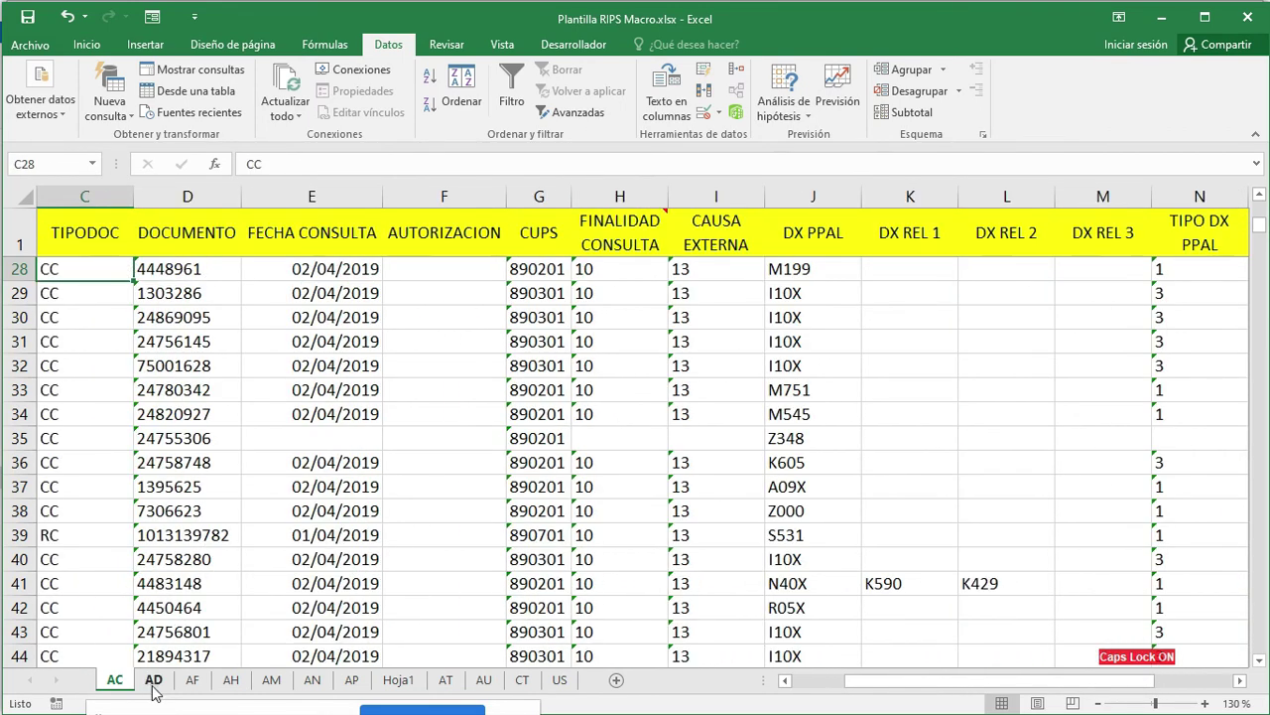
Look through the AF, AH, AM, AN and AP sheets to compare their column headers and records
left_click(192, 680)
left_click(230, 680)
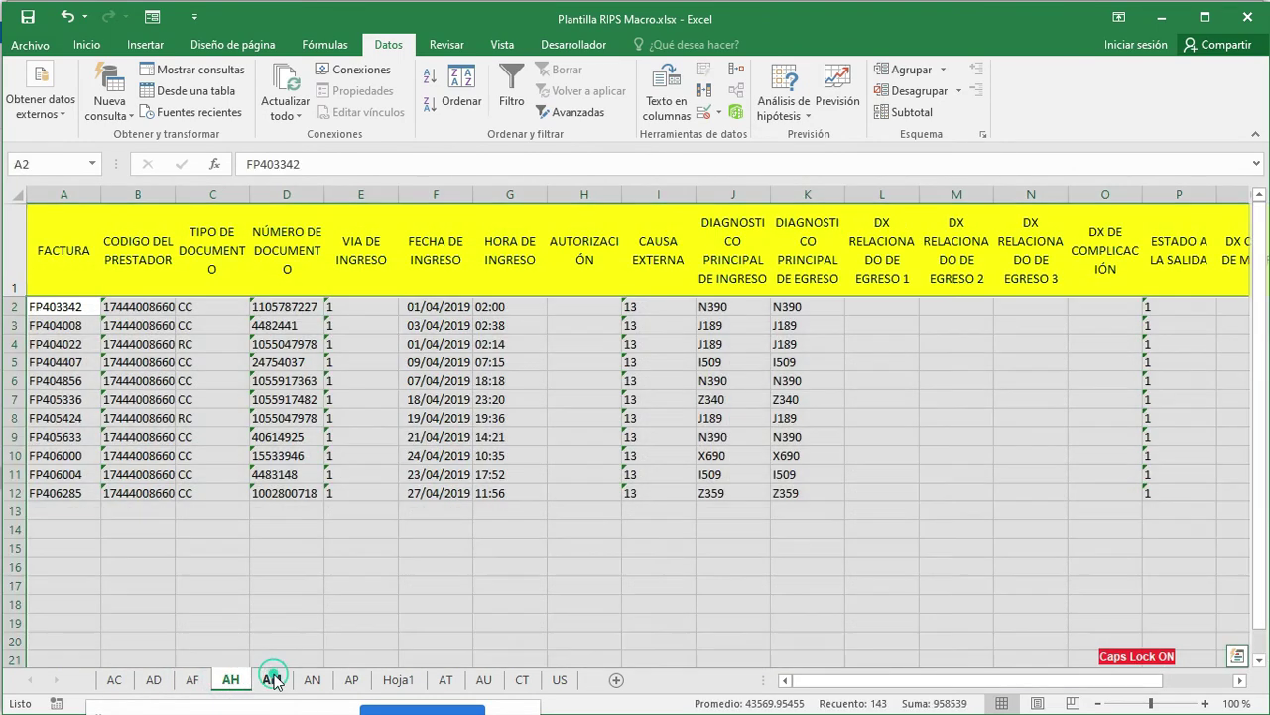
left_click(273, 680)
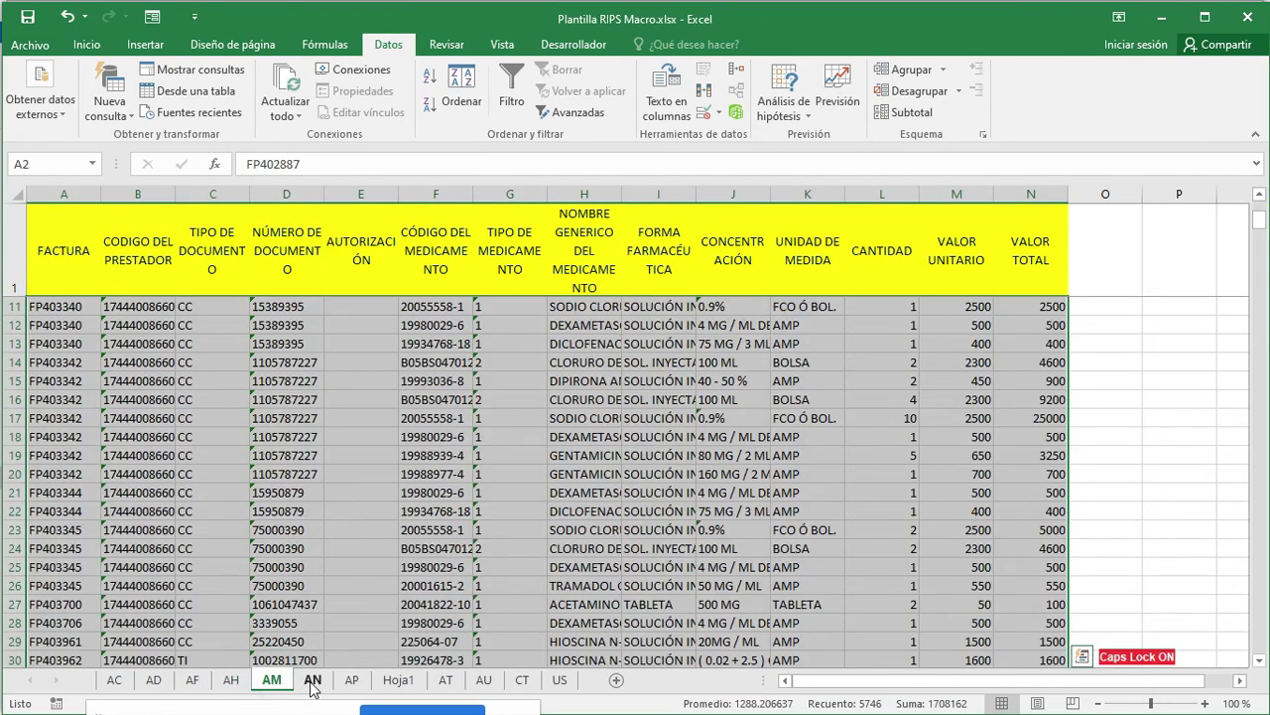
left_click(310, 680)
left_click(350, 681)
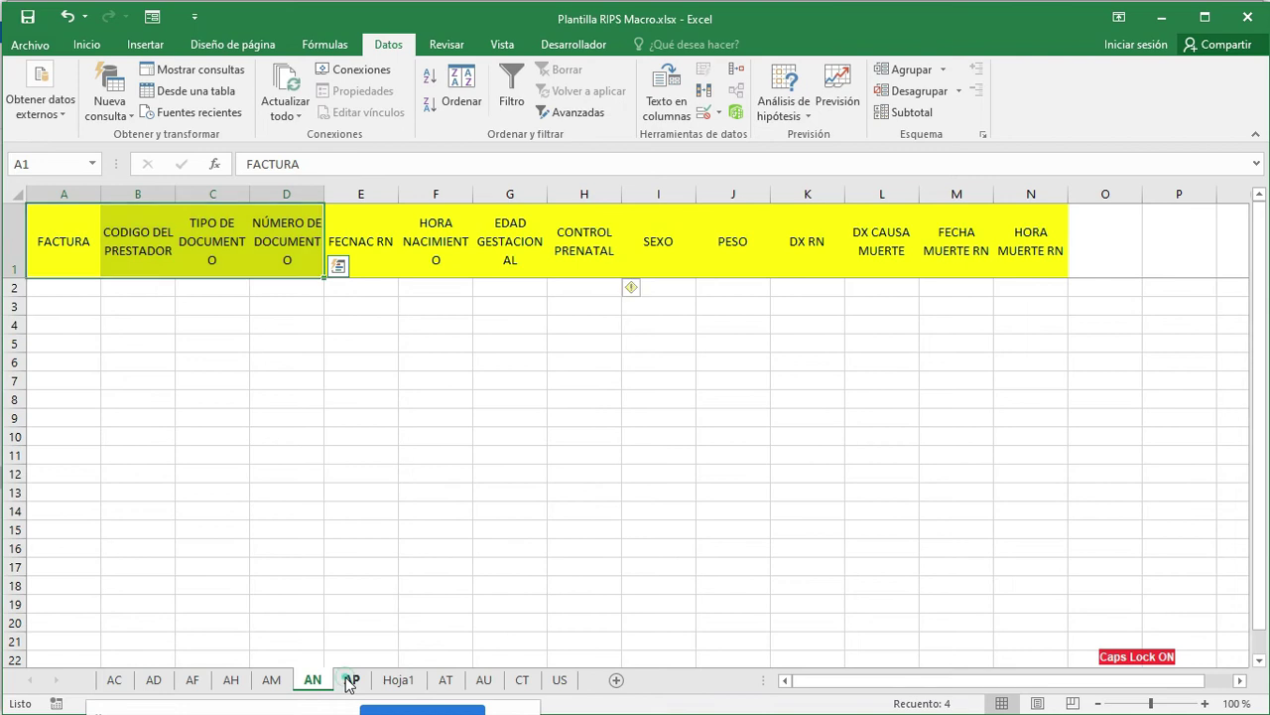
Fit the NOMBRE DEL SERVICIO column on the AT sheet to its contents and select its first record
left_click(446, 680)
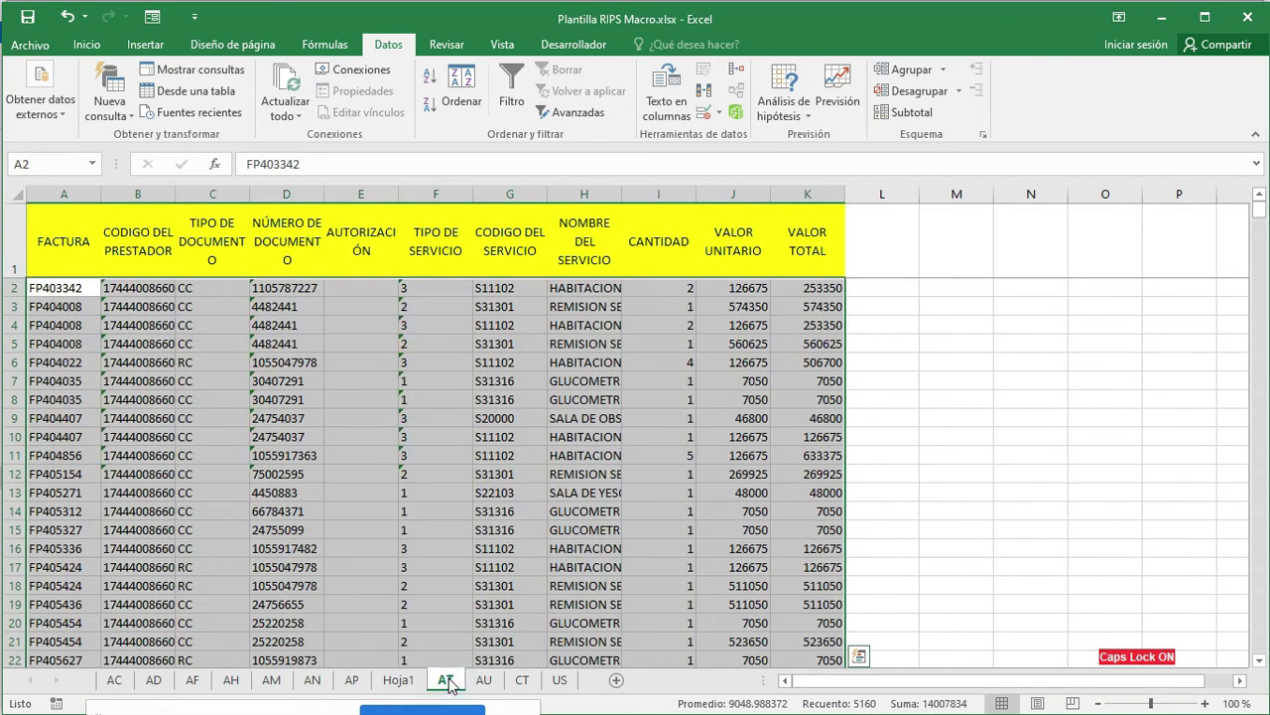
double_click(625, 193)
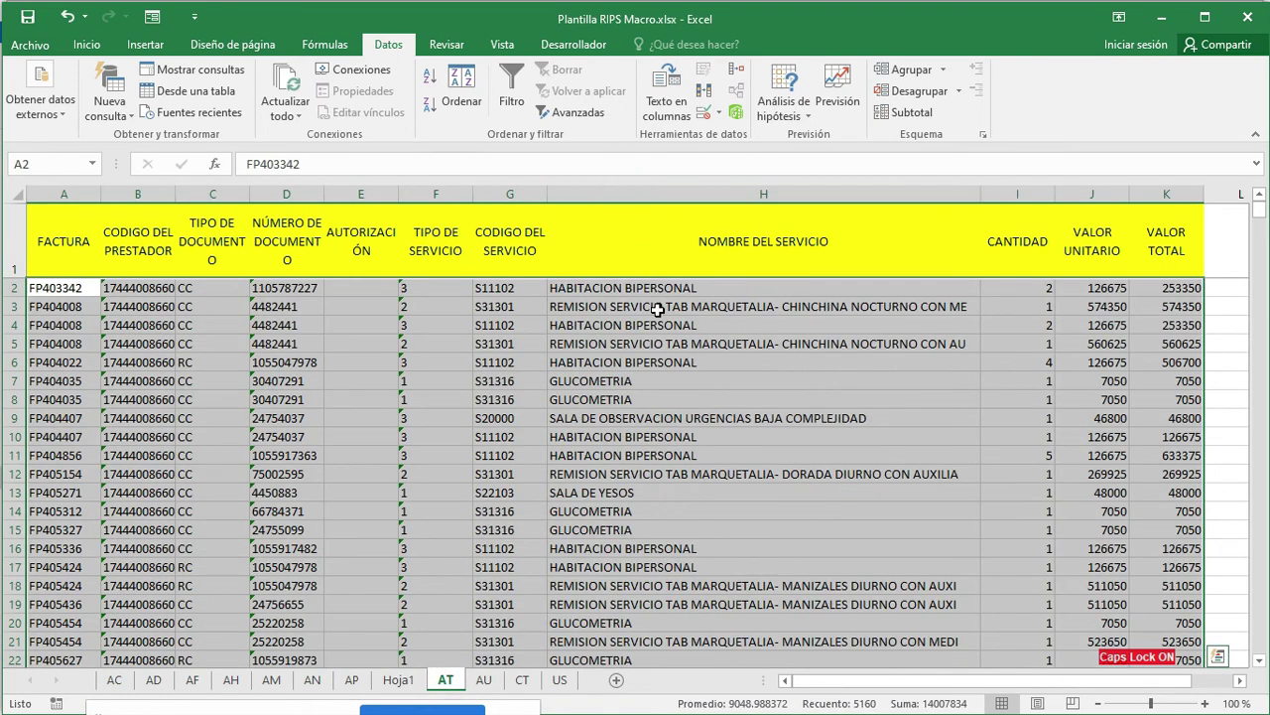
left_click(658, 291)
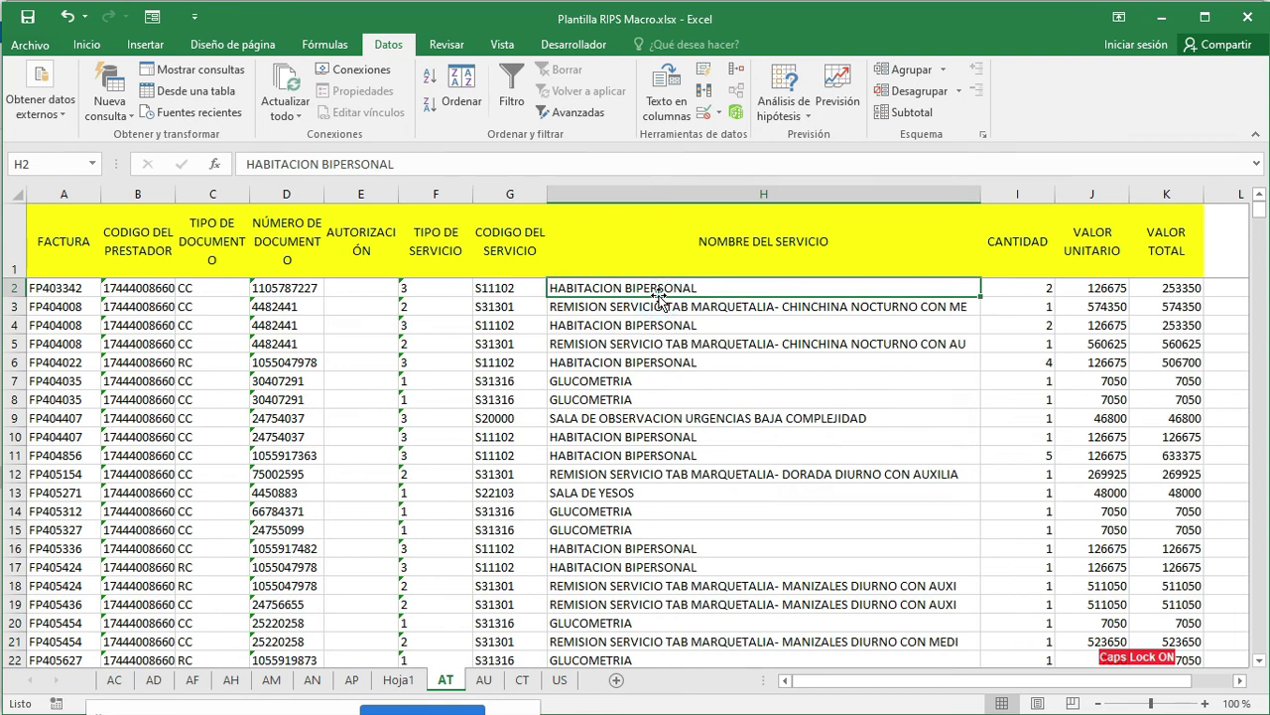
Review the service names one by one on the AT sheet, down to SALA DE YESOS in row 13
key("Down")
key("Down")
key("Down")
key("Down")
key("Down")
key("Down")
key("Down")
key("Down")
key("Down")
key("Down")
key("Down")
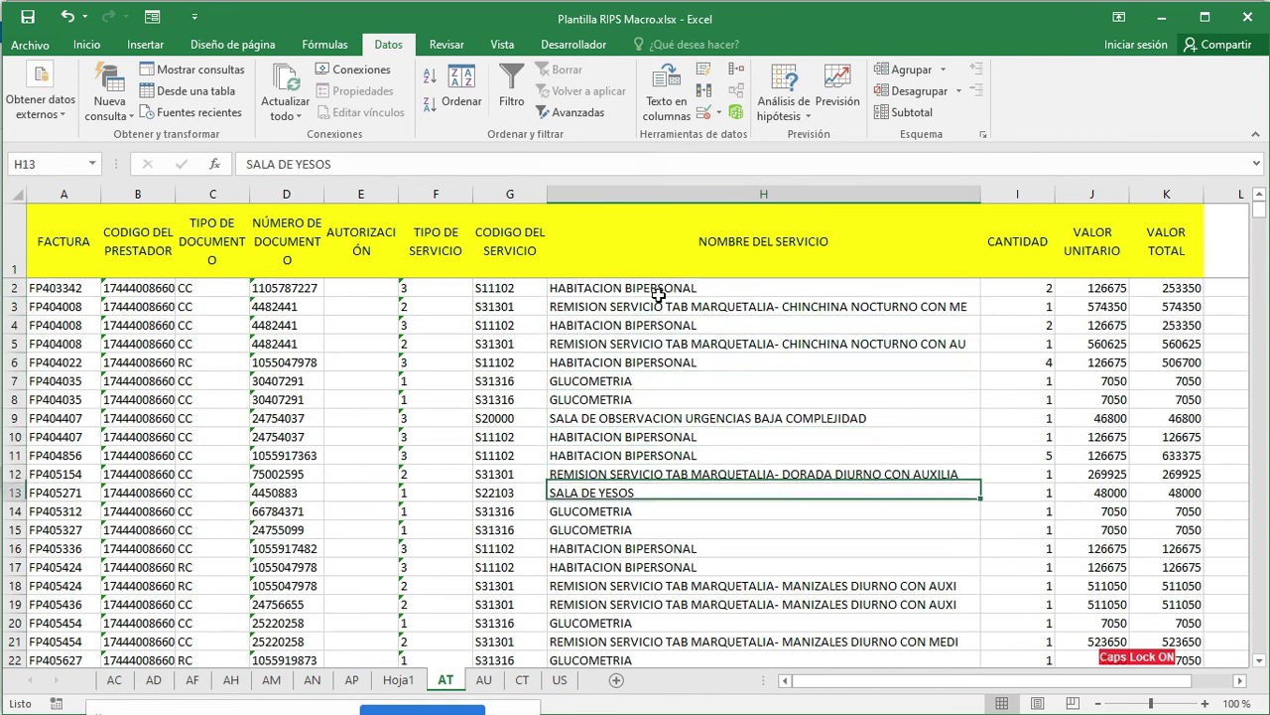
Examine the AU urgency record's causa externa, the CT control sheet and the US users sheet
left_click(486, 680)
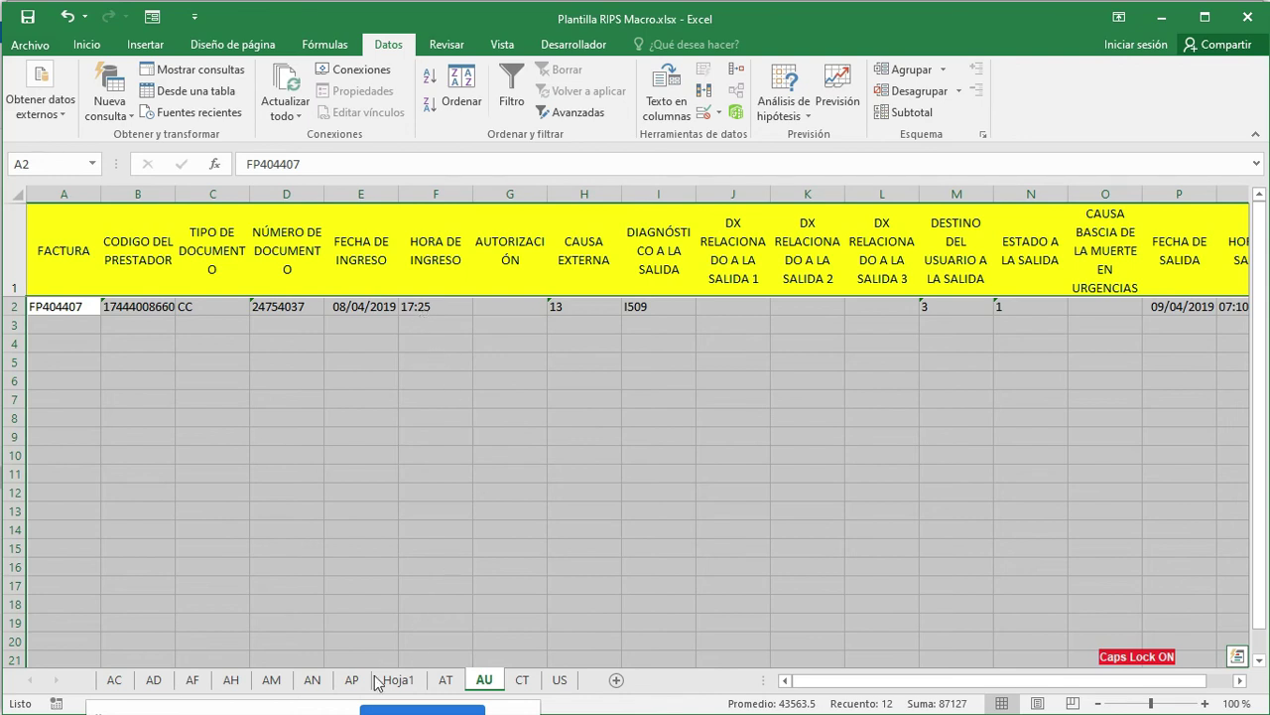
left_click(569, 308)
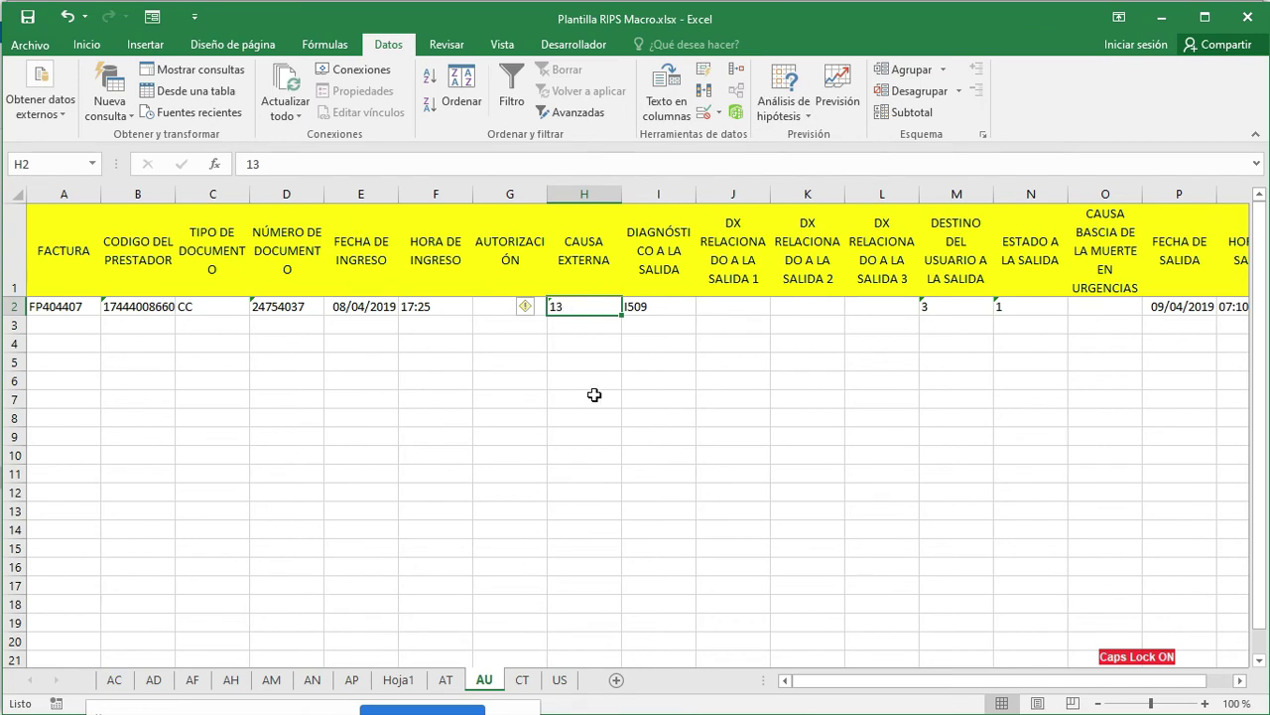
left_click(523, 681)
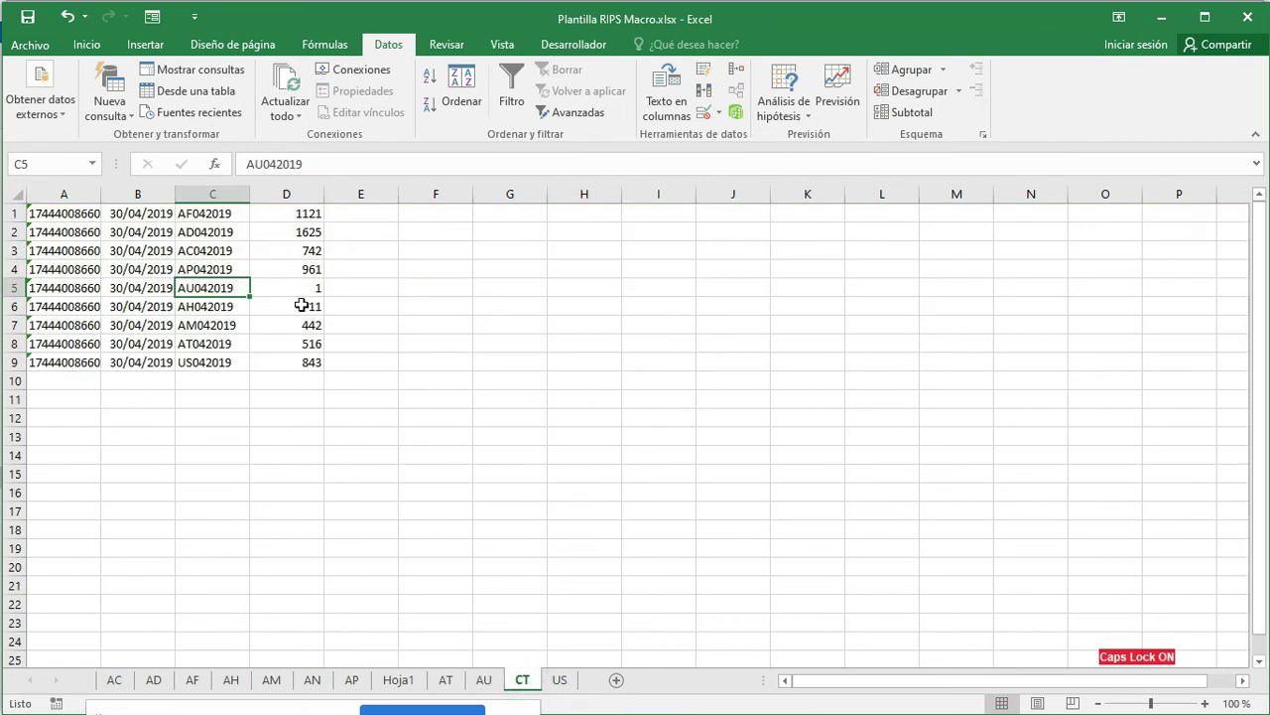
left_click(559, 681)
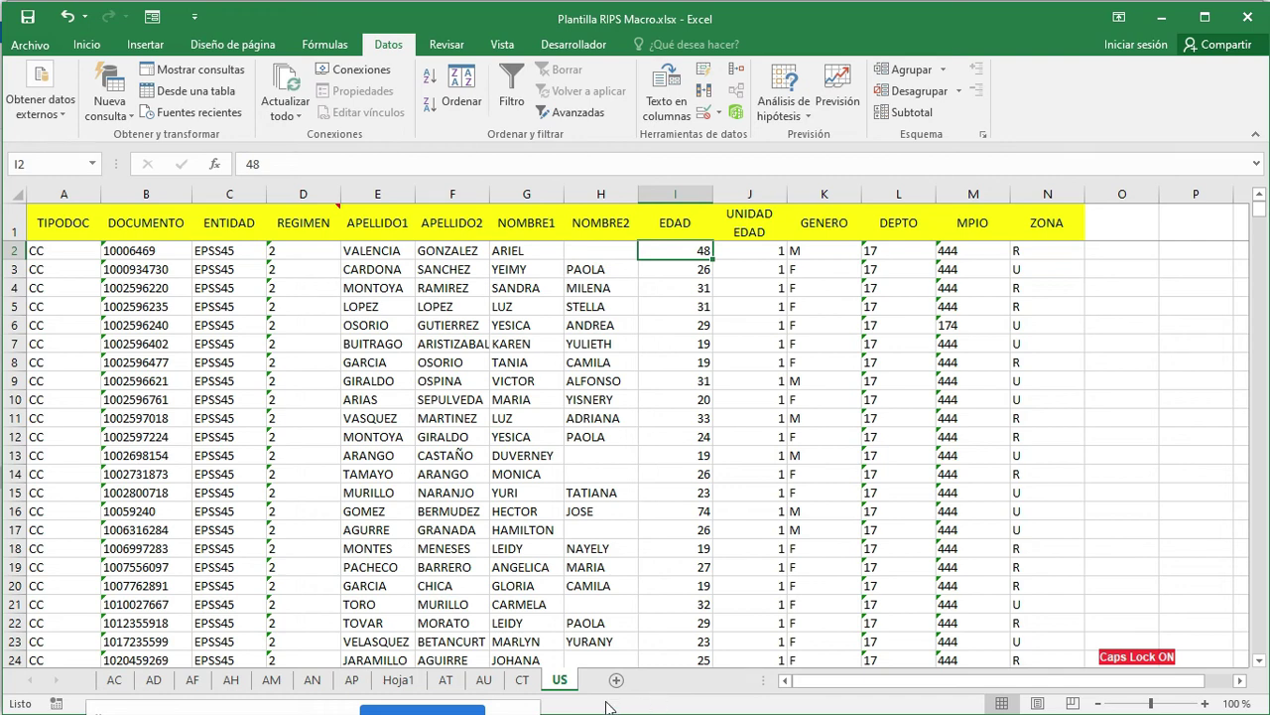
key("Tab")
Switch to the AF042019.TXT file in Notepad
key("alt+Tab")
key("alt+Tab")
key("alt+Tab")
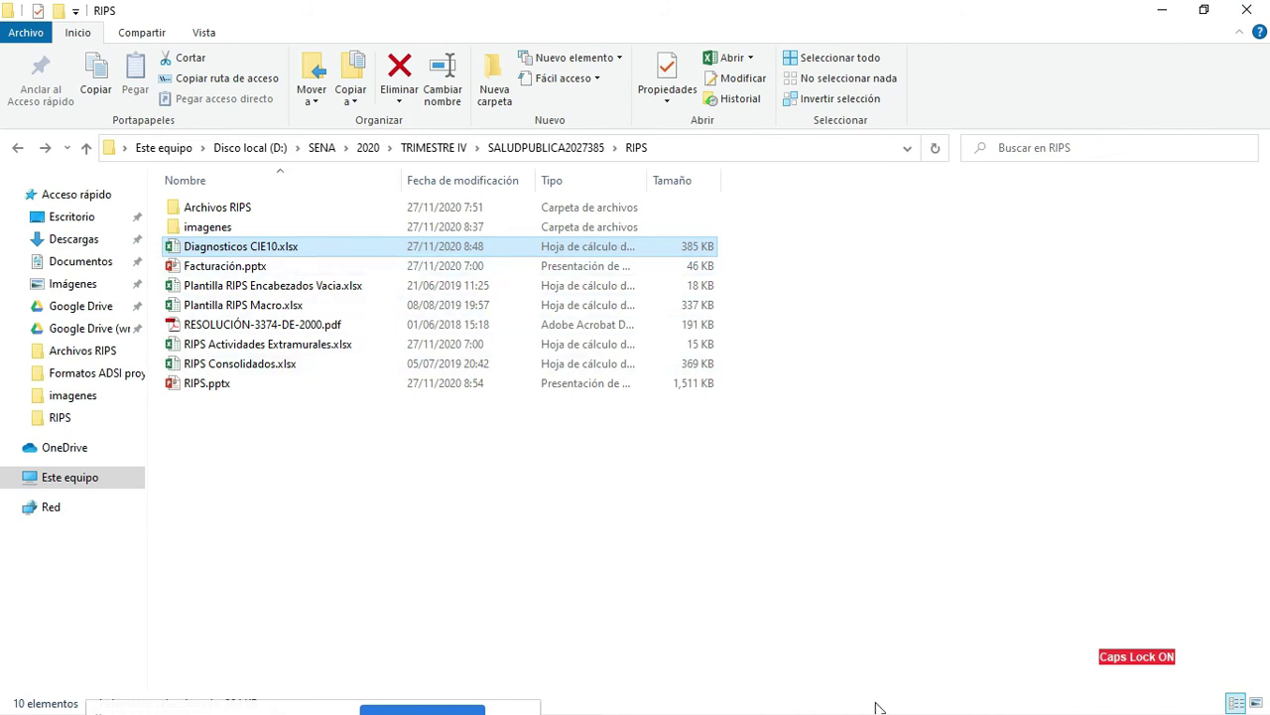
key("super")
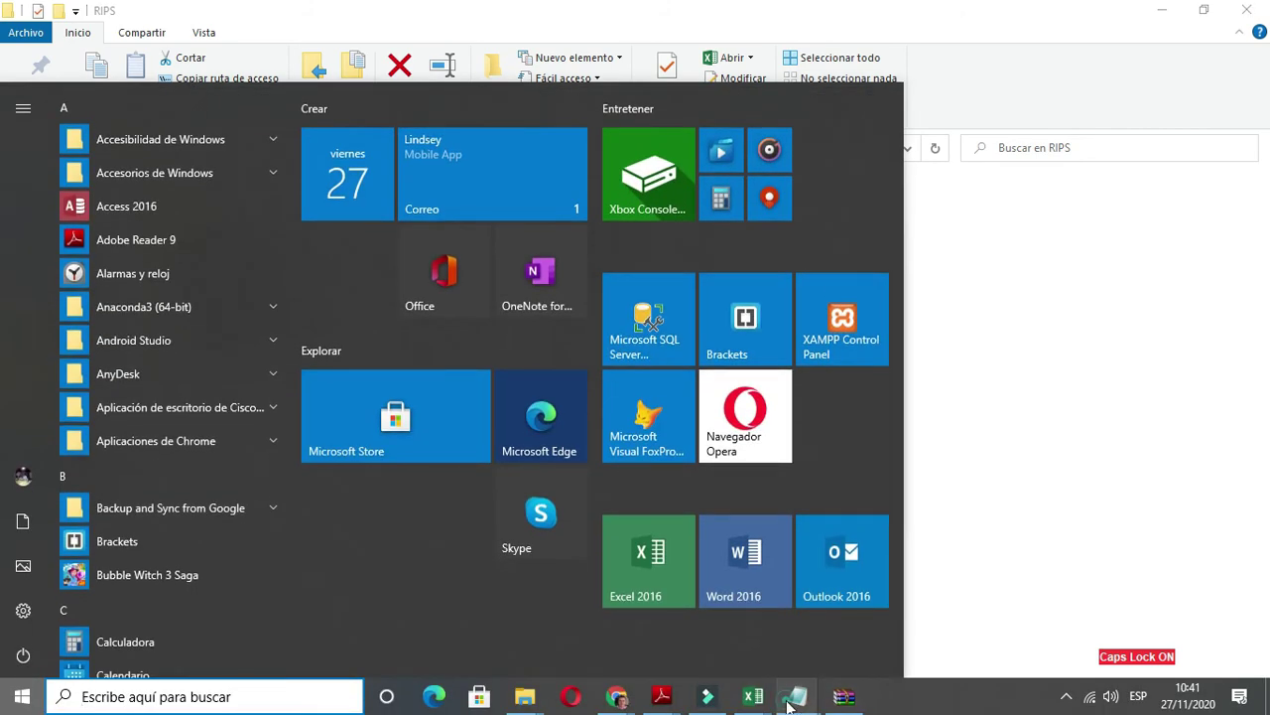
mouse_move(798, 696)
left_click(819, 655)
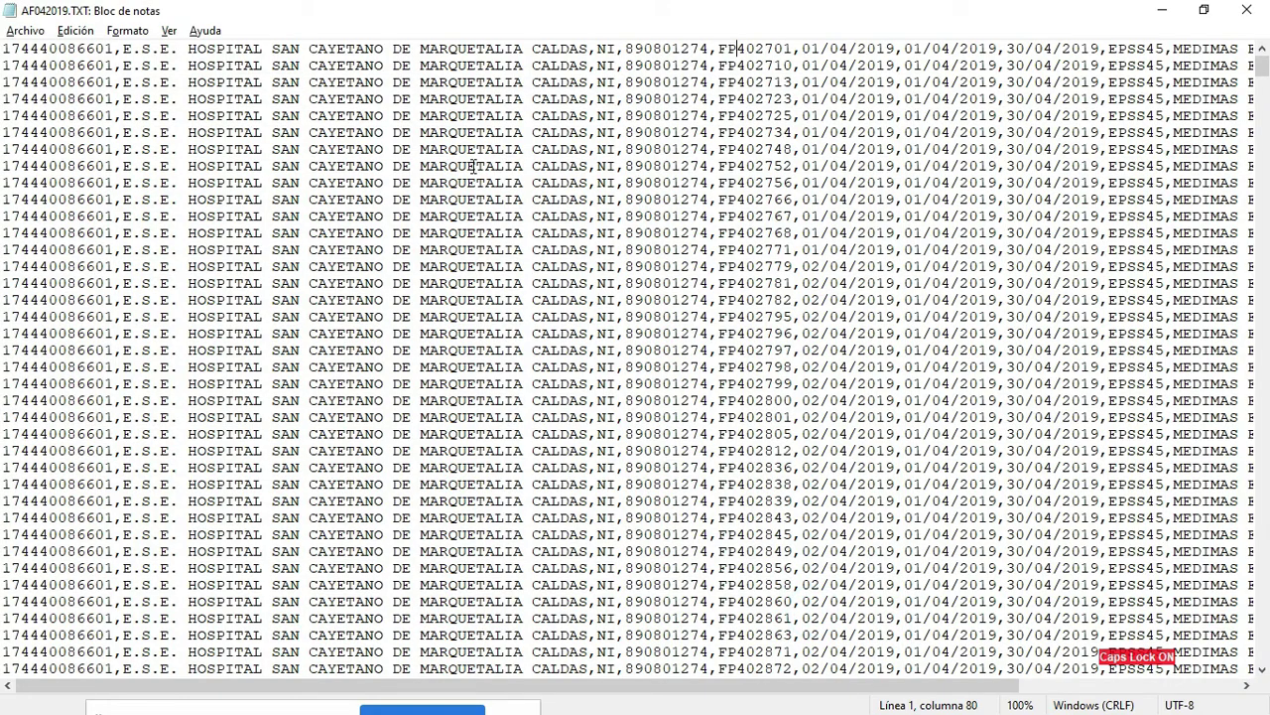
Examine the comma-separated fields along the invoice records in AF042019.TXT, return to the start of the lines and close the file
left_click(775, 299)
key("Right")
key("Right")
key("Right")
key("Right")
key("Right")
key("Right")
key("Right")
key("Right")
key("Right")
key("Right")
key("Right")
key("Right")
key("Right")
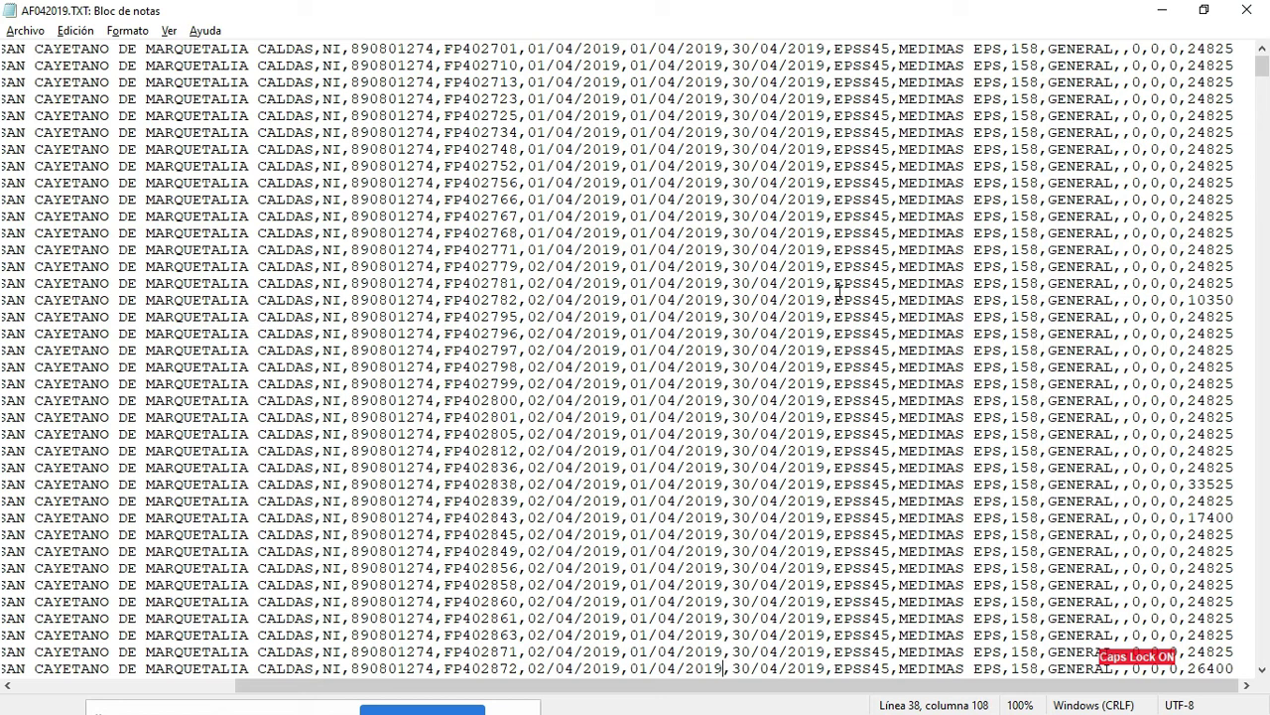
left_click(34, 688)
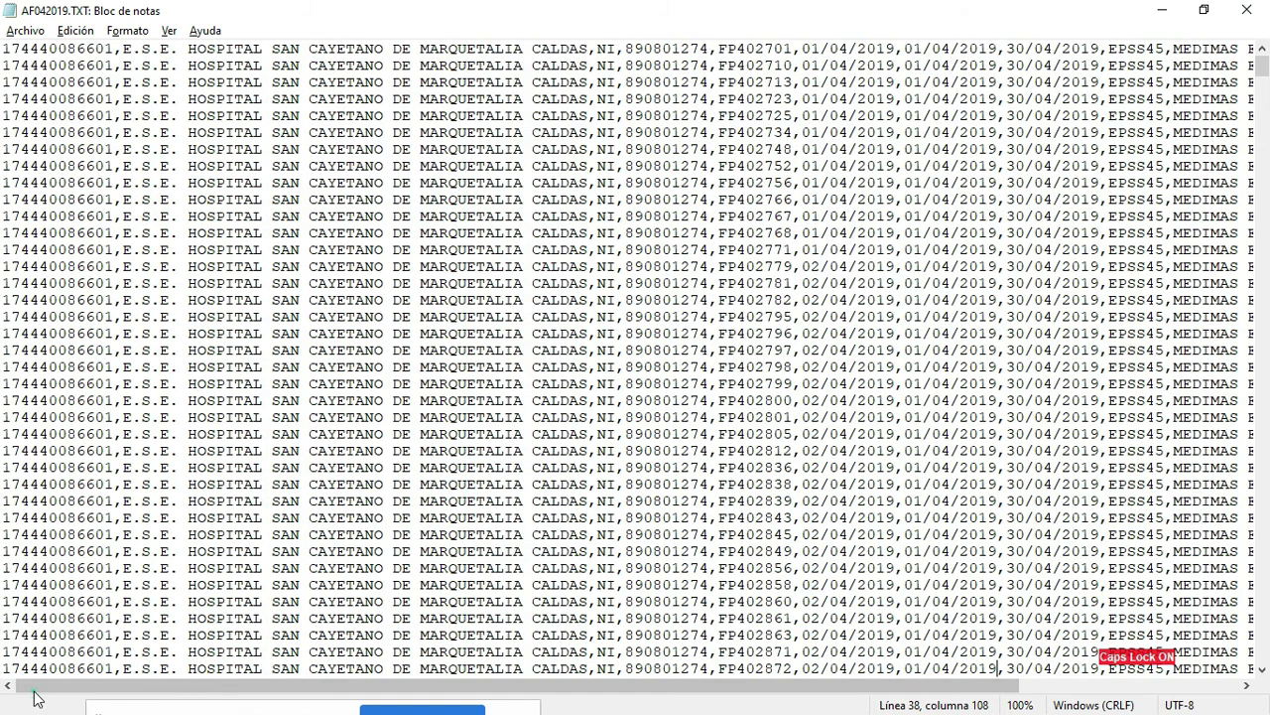
left_click(1254, 15)
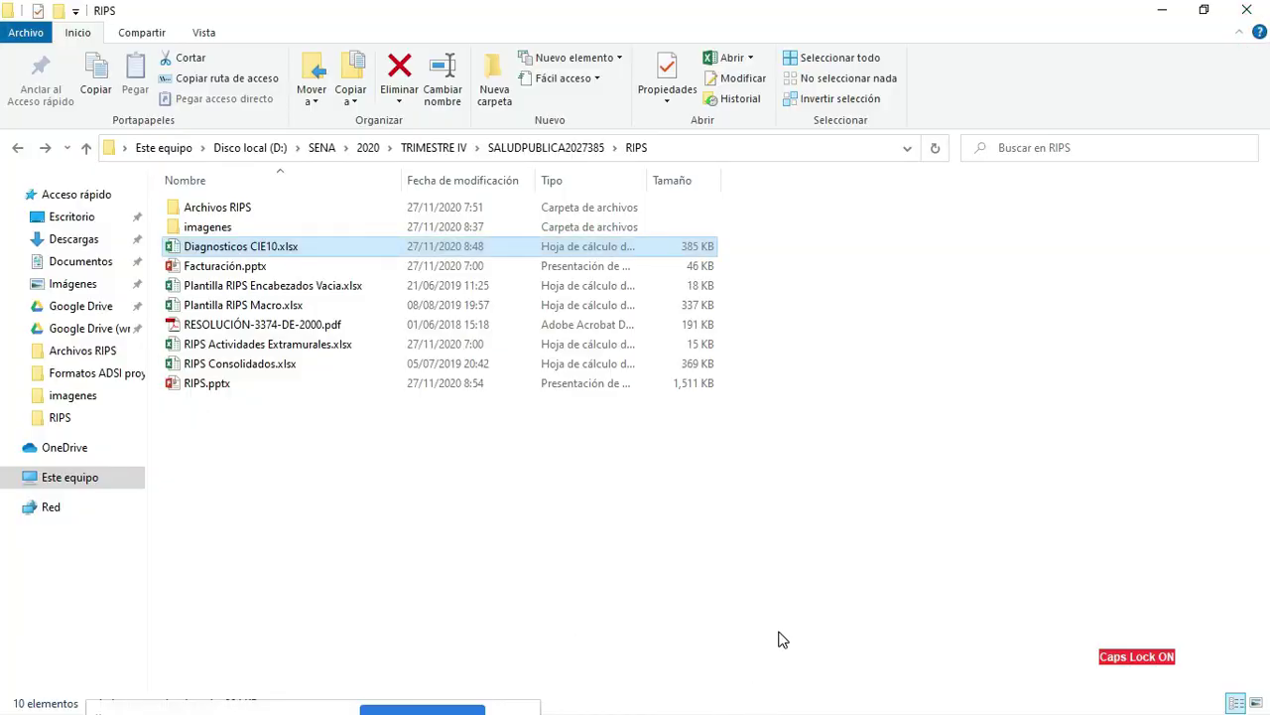
Switch to the Plantilla RIPS Macro workbook in Excel and open the text file AC042019.TXT from the Archivos RIPS folder
key("alt+Tab")
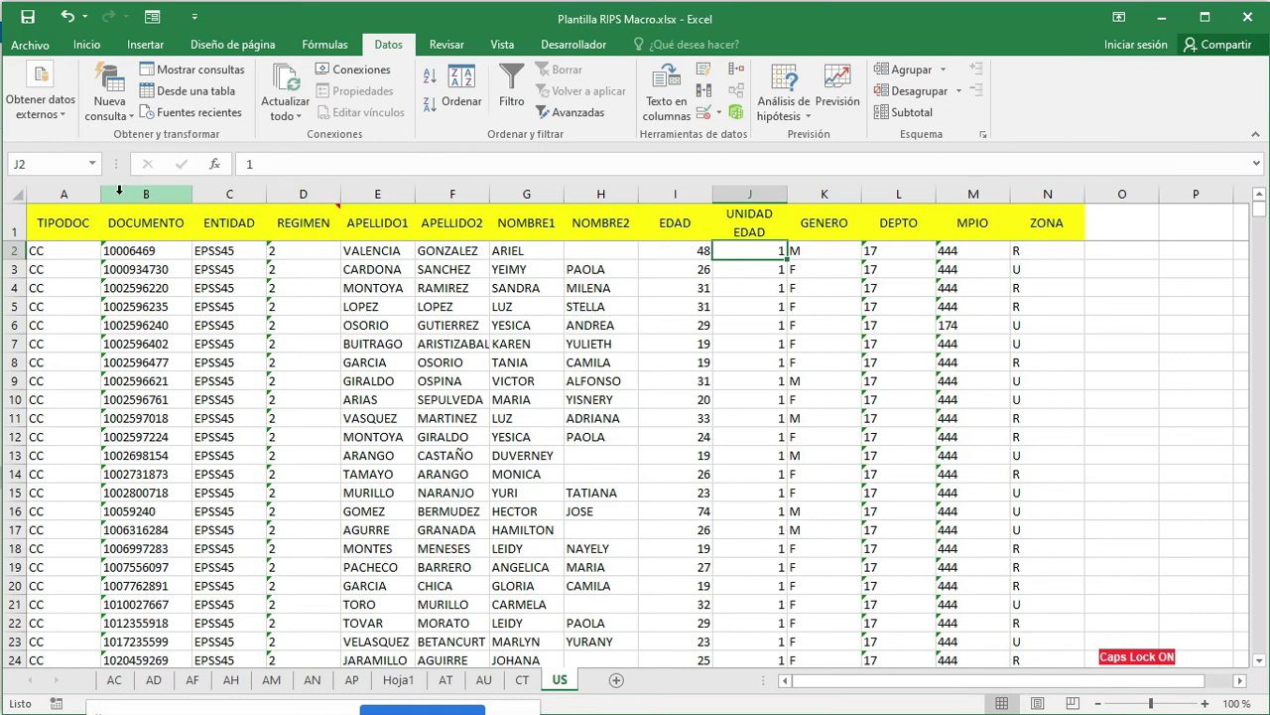
left_click(36, 45)
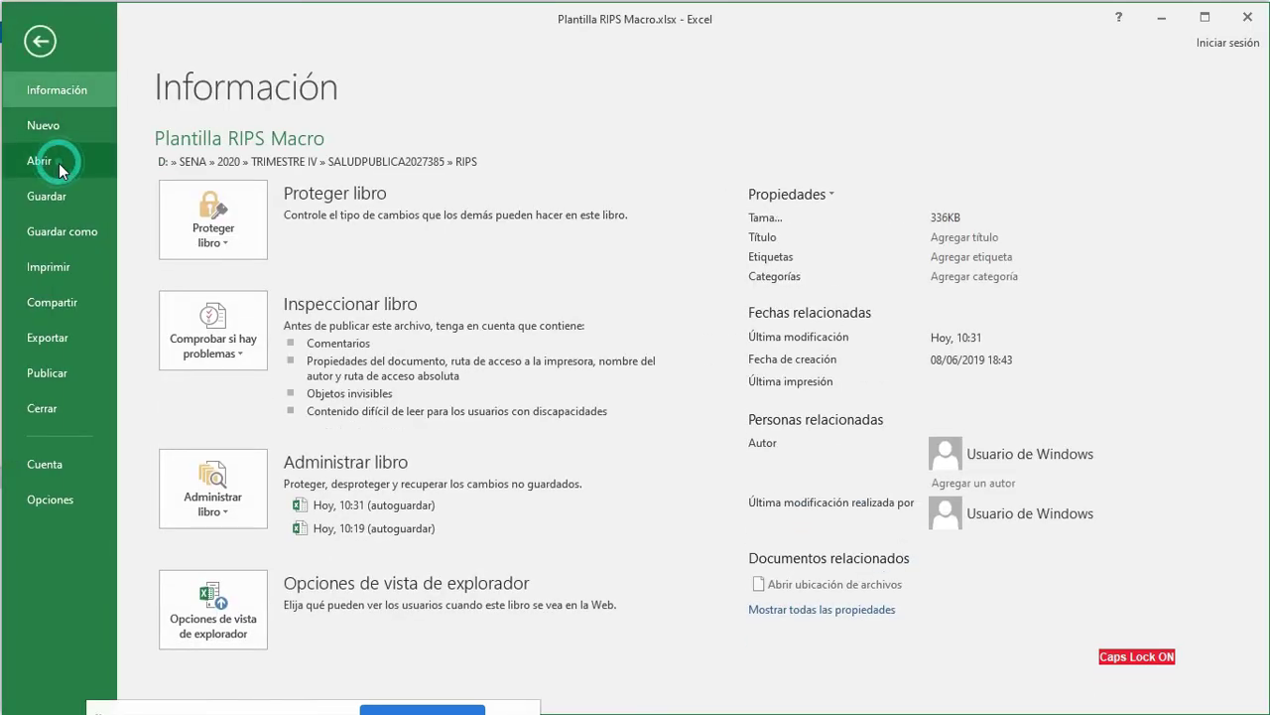
left_click(58, 162)
left_click(238, 359)
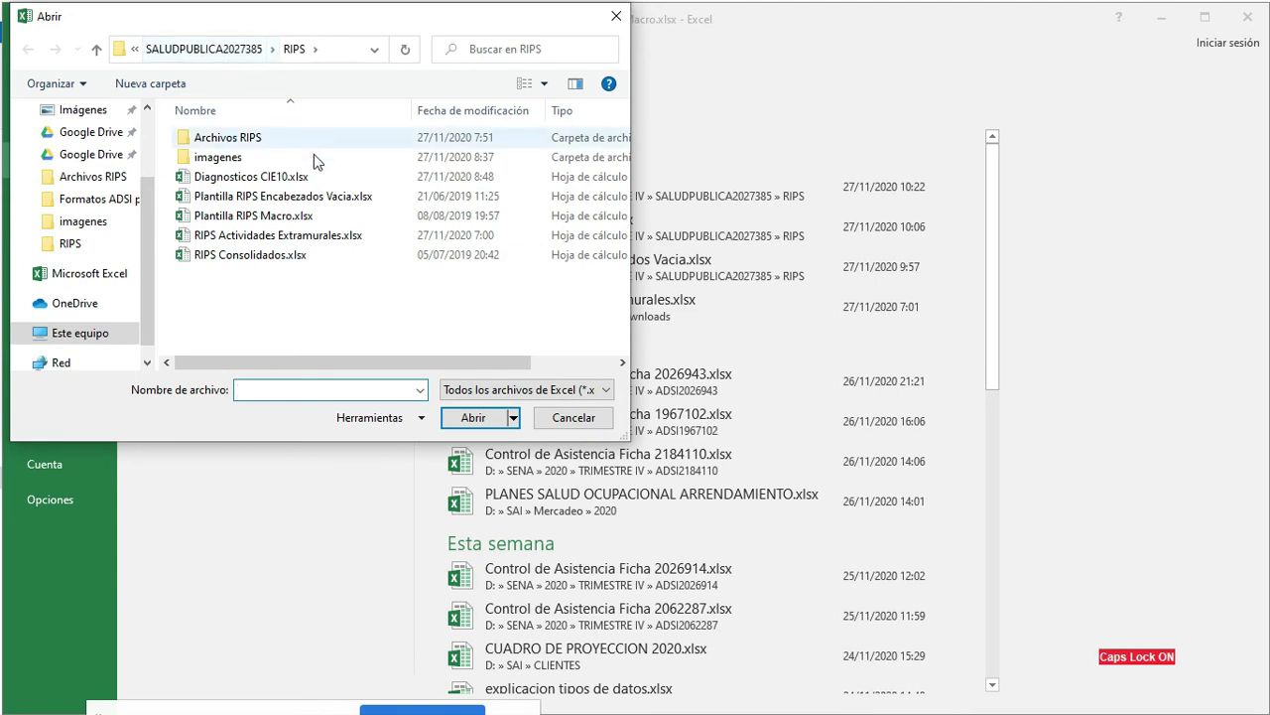
left_click(224, 144)
double_click(225, 144)
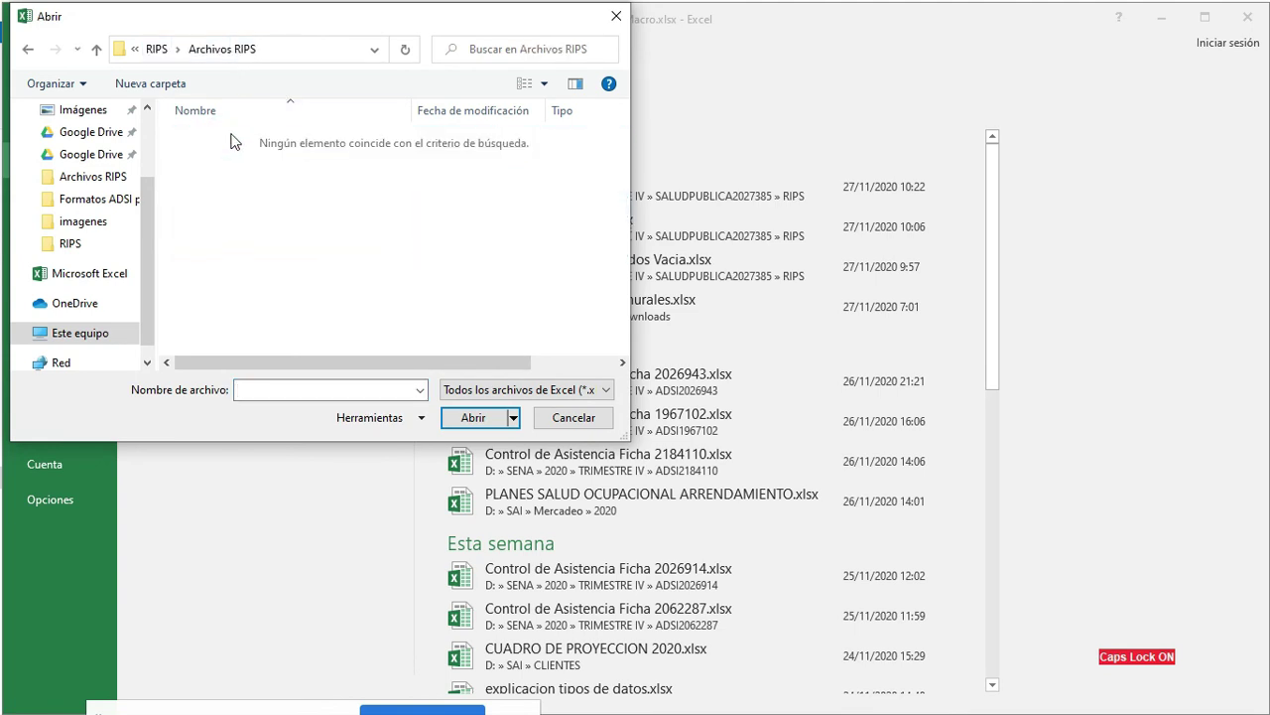
left_click(550, 391)
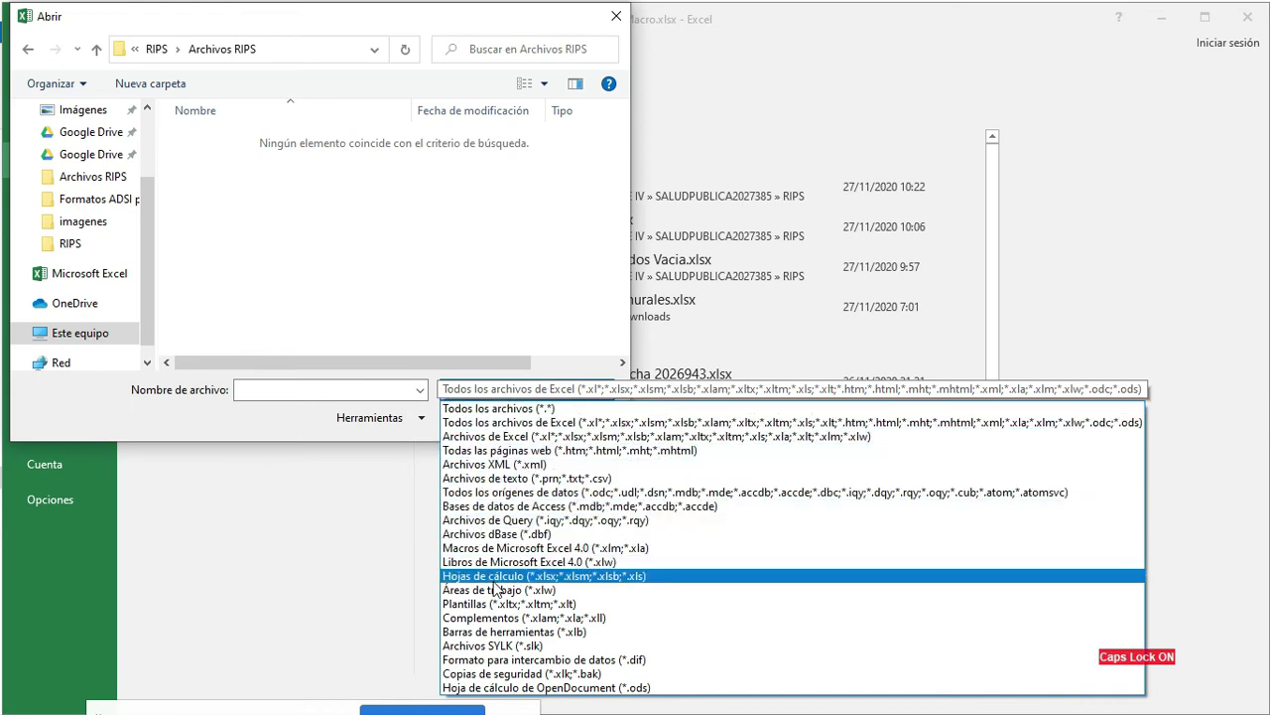
left_click(515, 478)
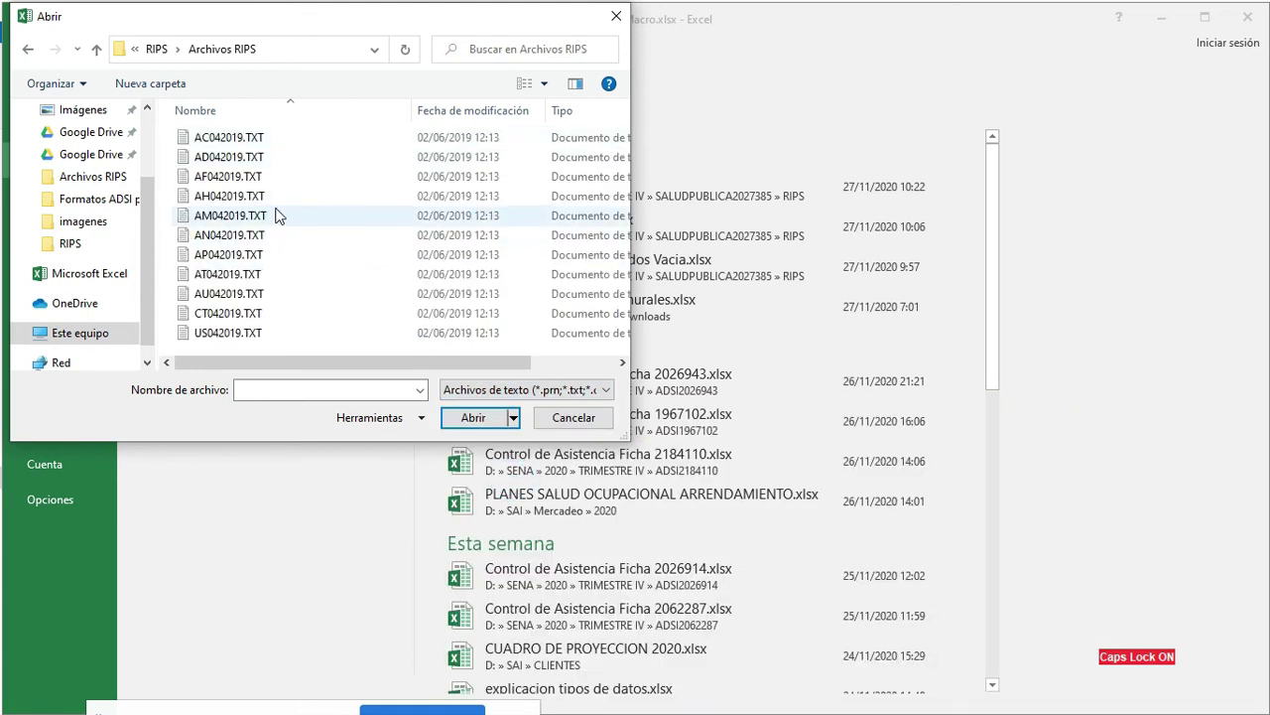
left_click(211, 146)
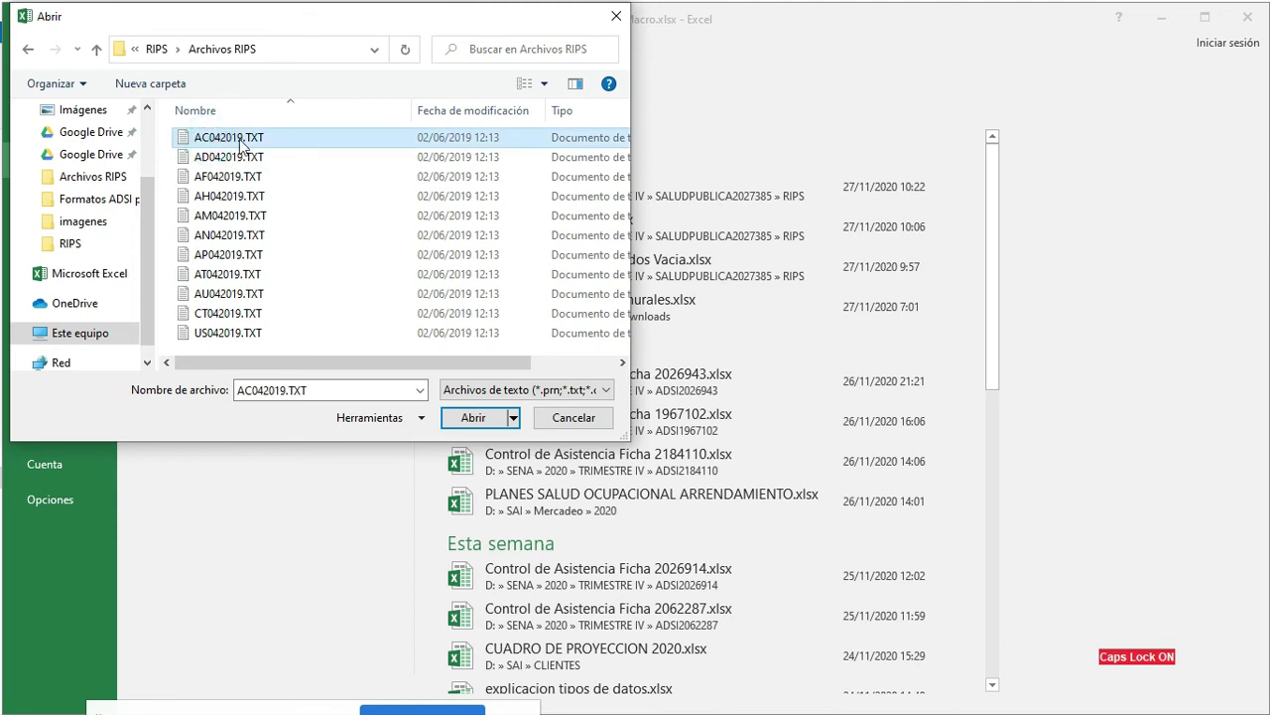
left_click(484, 418)
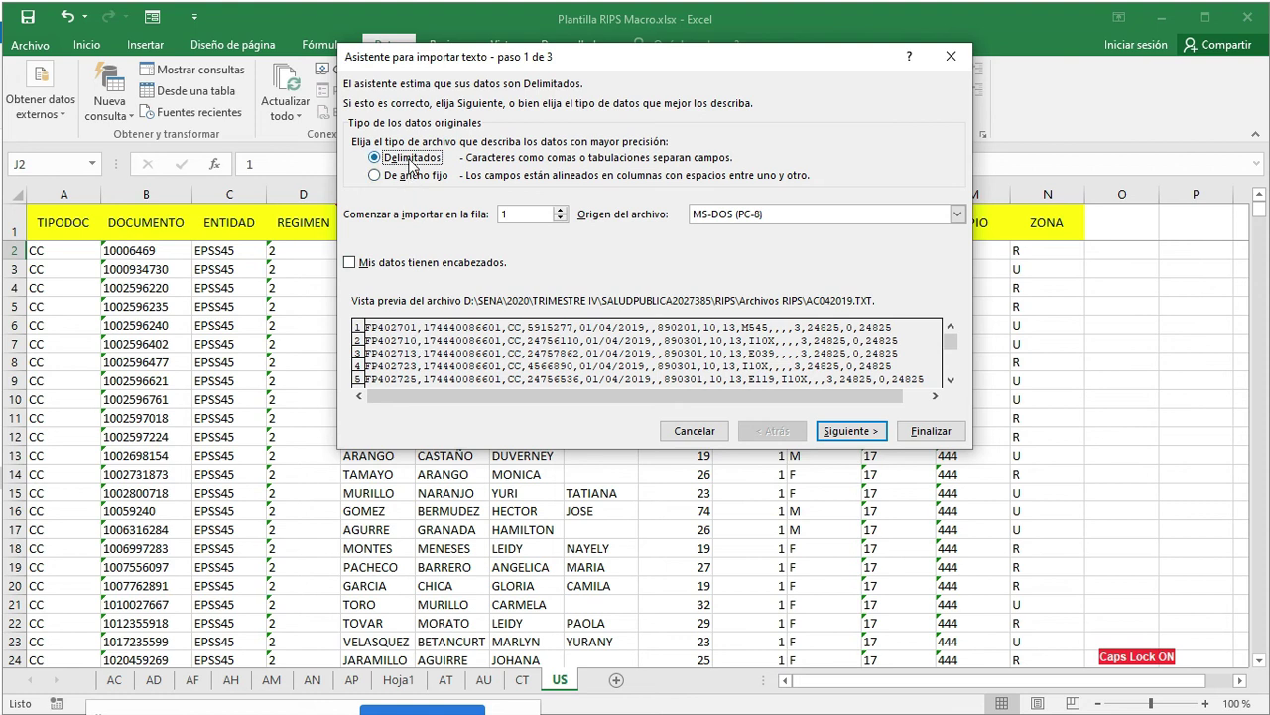
Keep the import as delimited data and add the comma as a separator alongside the tab
left_click(847, 430)
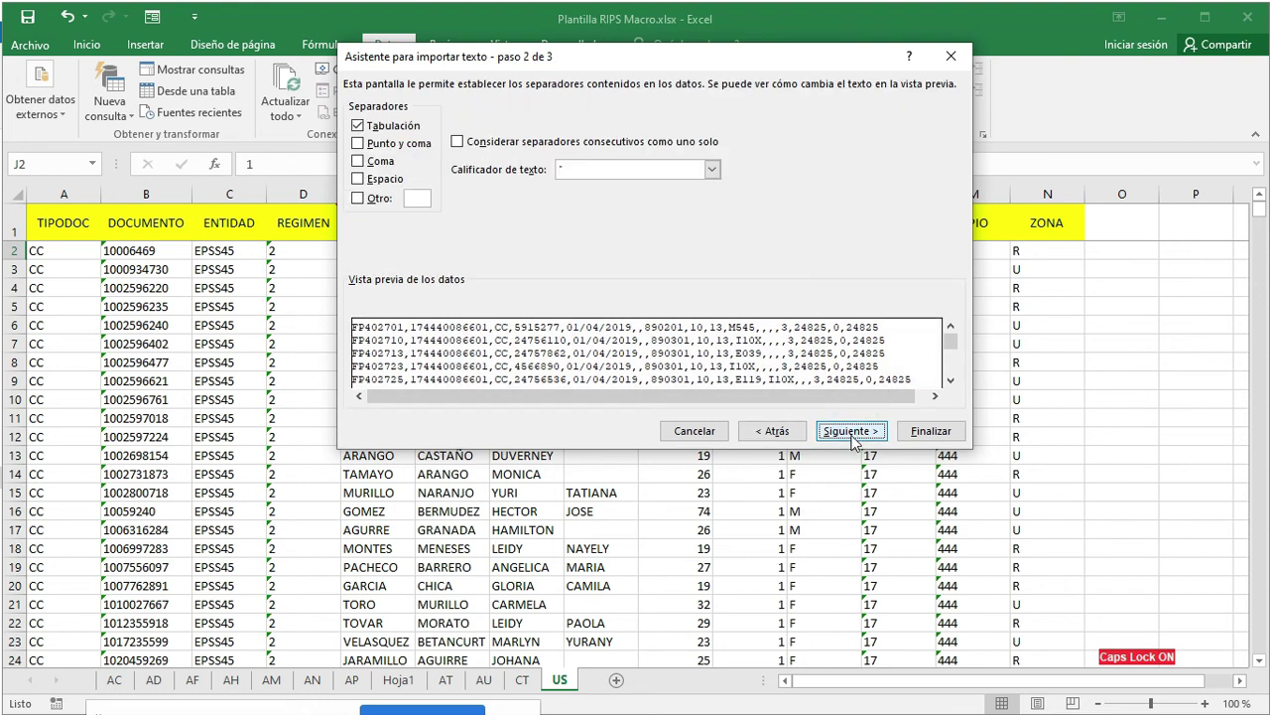
left_click(358, 162)
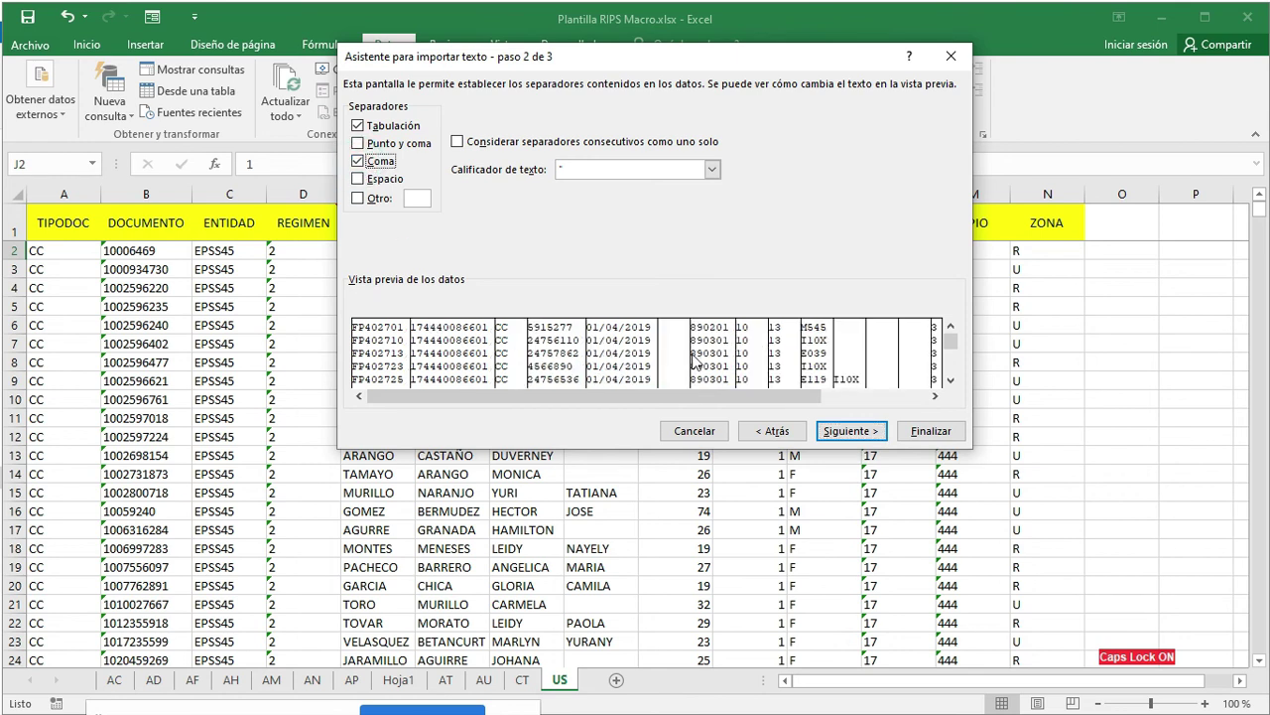
left_click(847, 427)
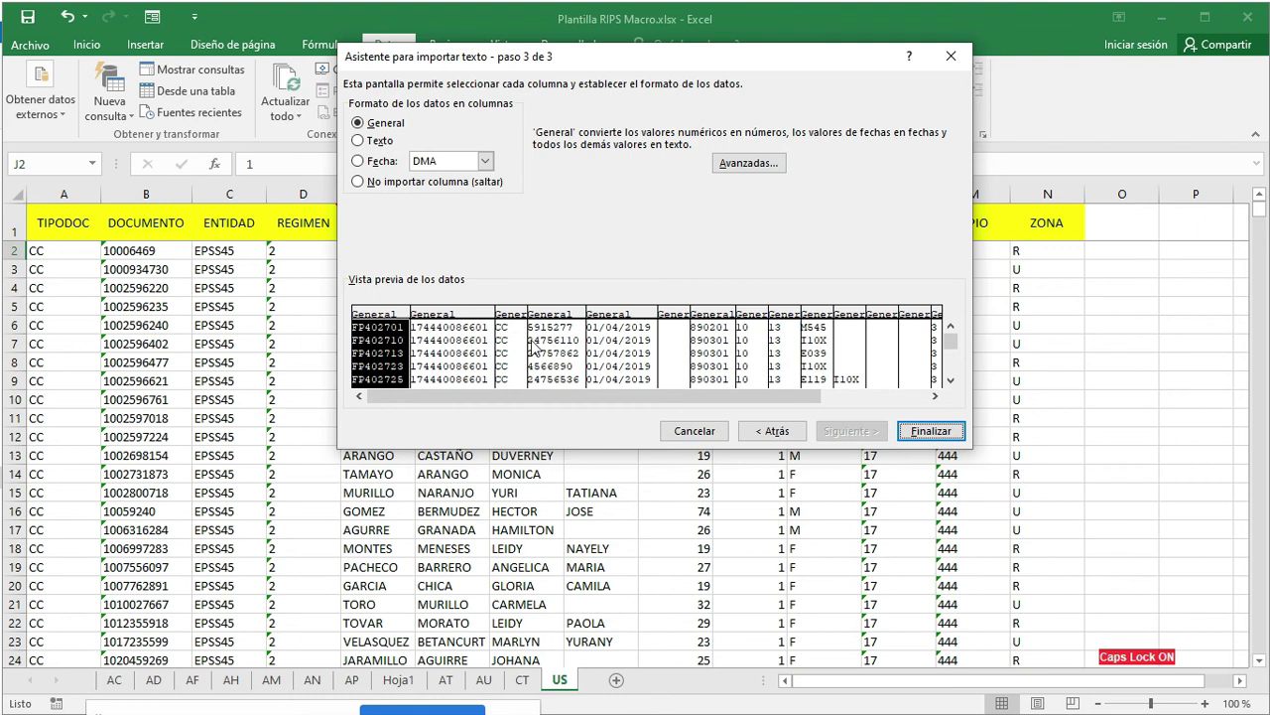
Set the consultation date column to the DMA date format and check the General format of the value columns
left_click(624, 348)
left_click(359, 161)
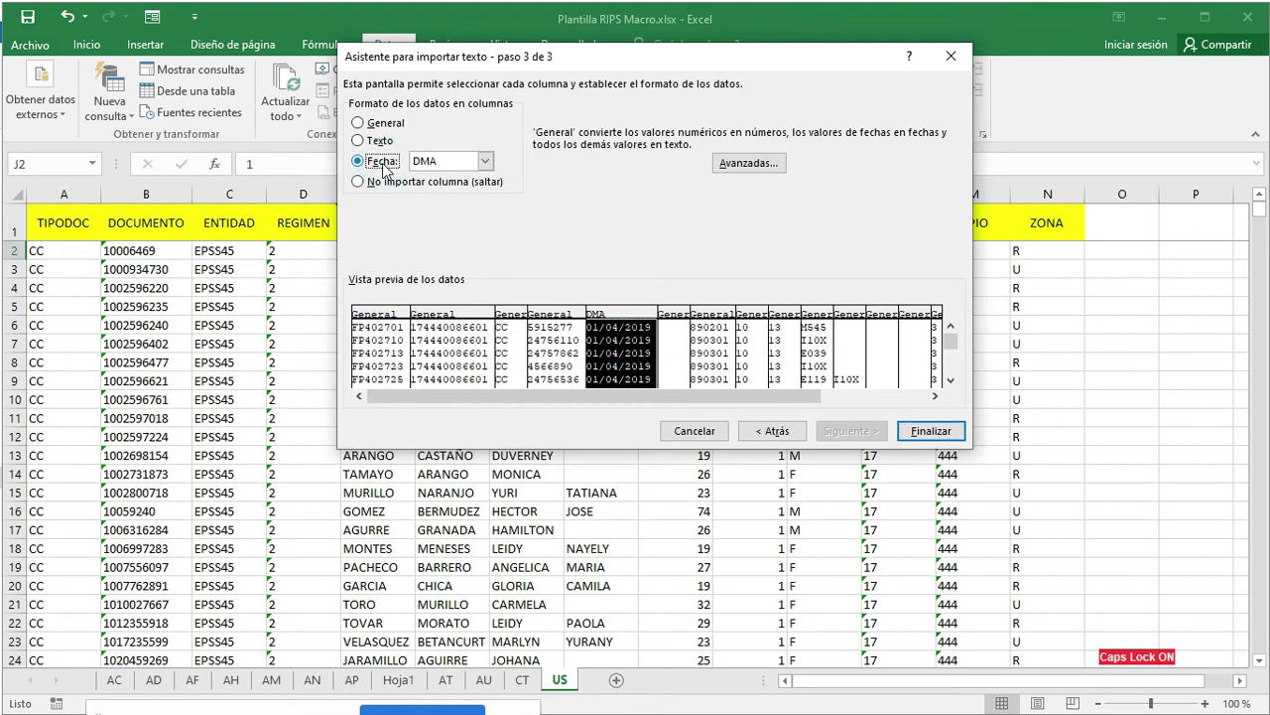
left_click_drag(794, 397, 908, 397)
left_click(849, 347)
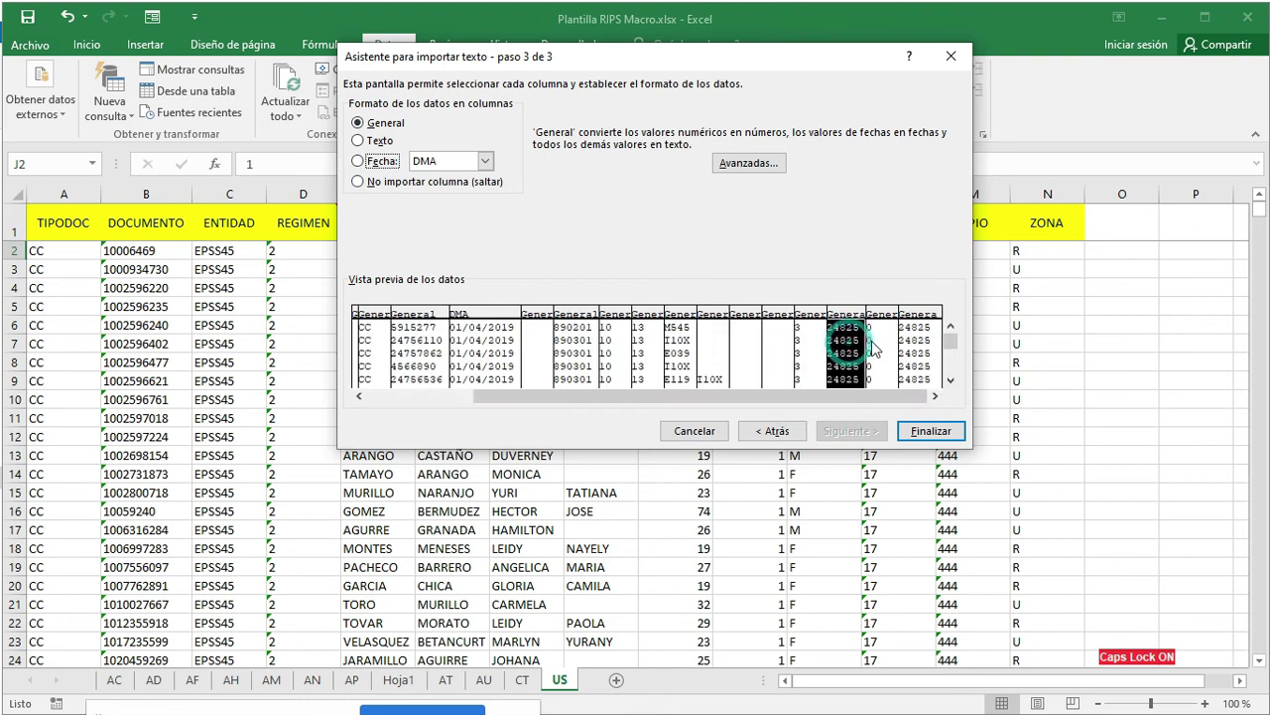
left_click(882, 343)
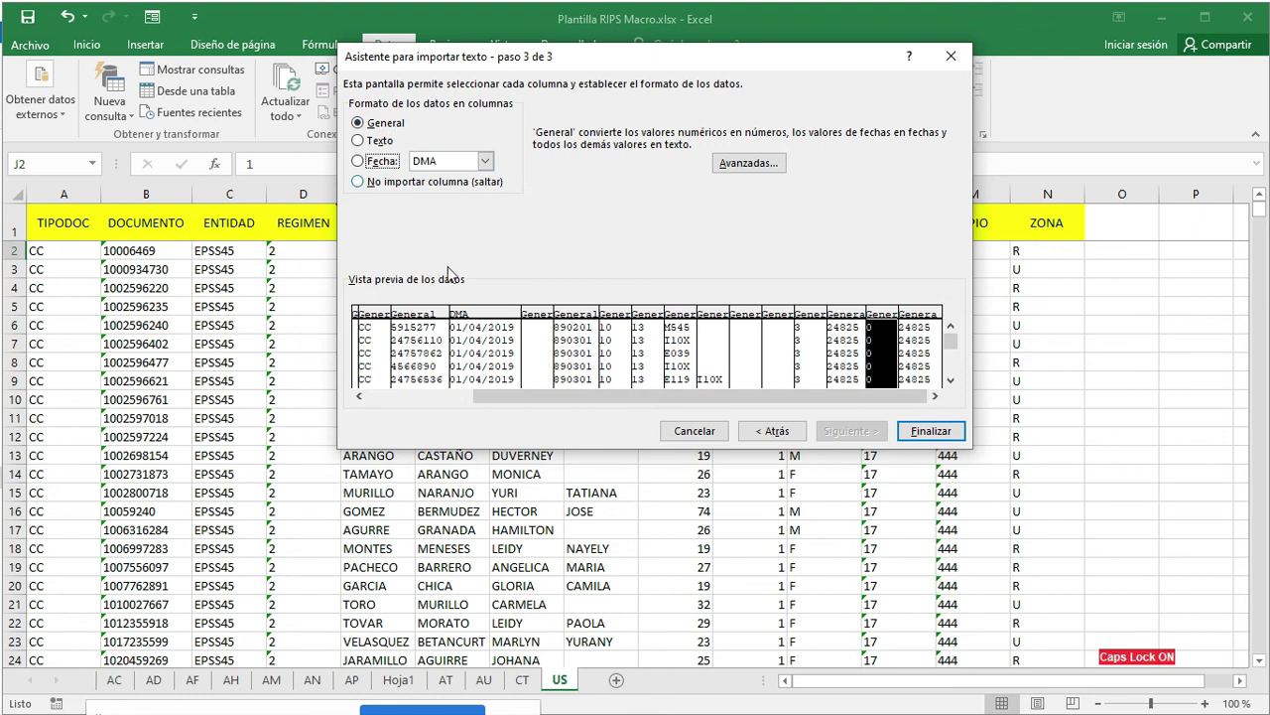
Set the first four columns, from the invoice number to the document number, to text format and finish the import
left_click(432, 396)
left_click(375, 343)
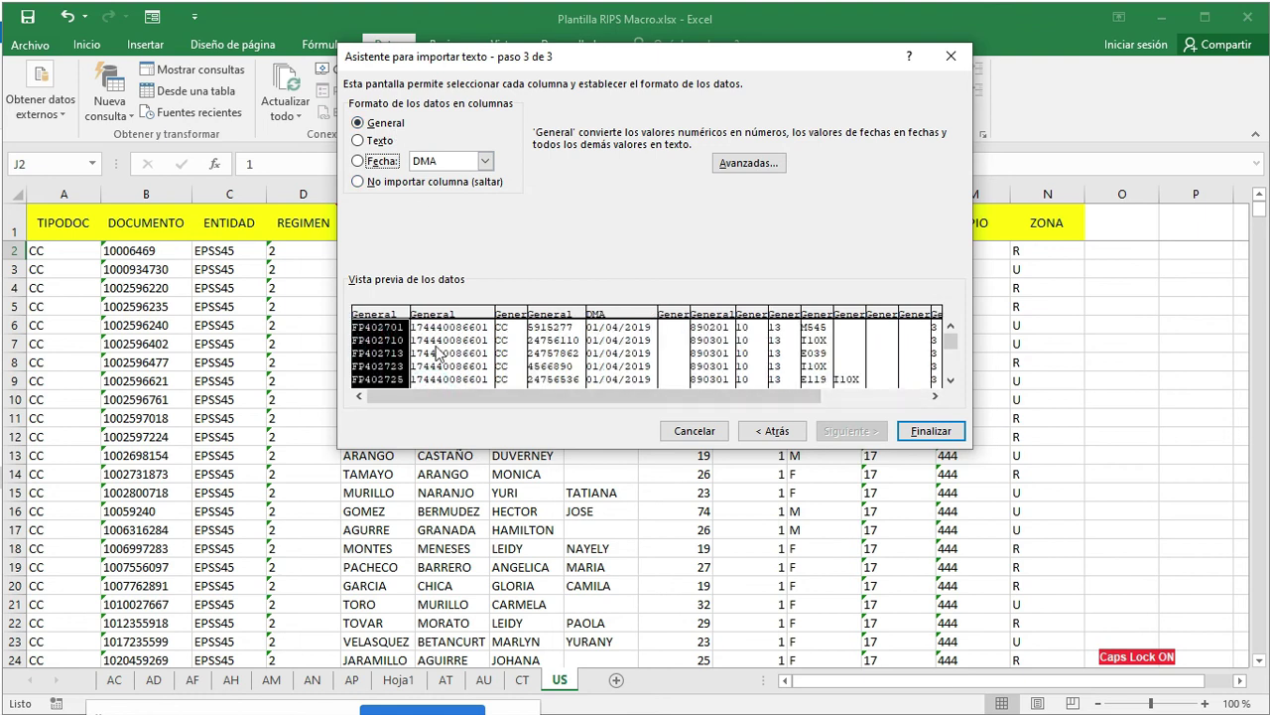
left_click(449, 354, "shift")
left_click(397, 356)
left_click(439, 373, "shift")
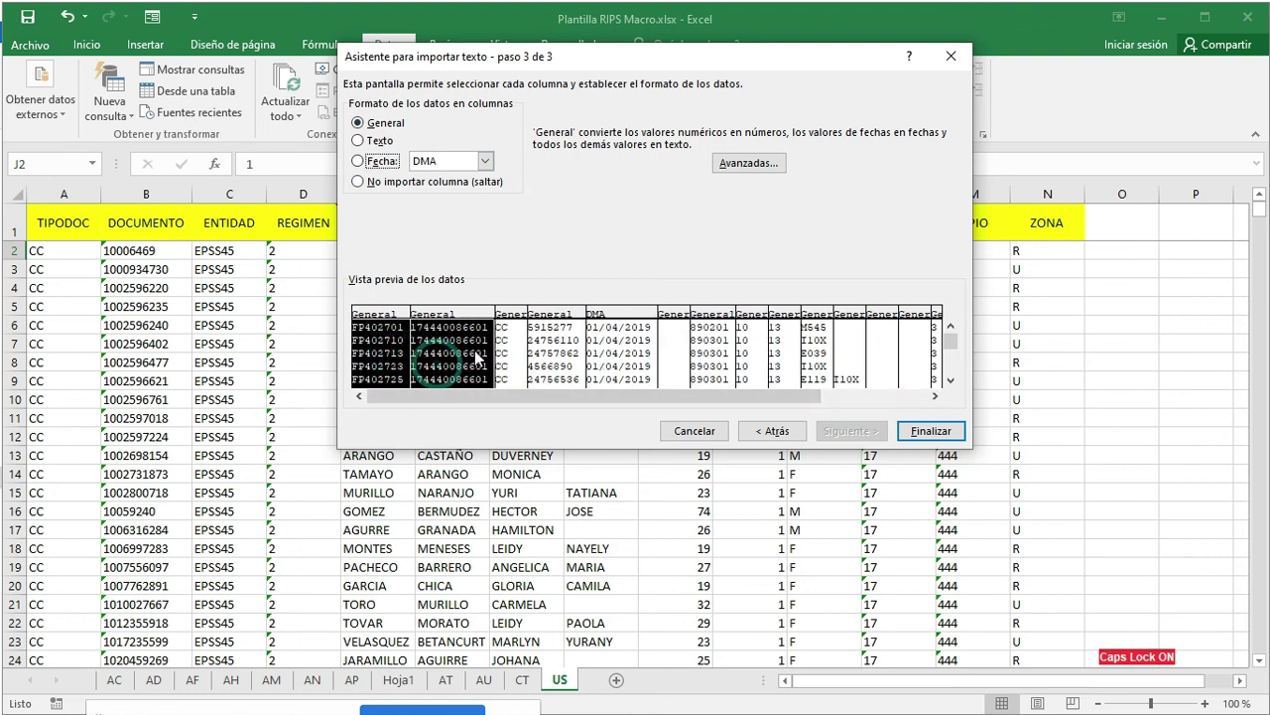
left_click(508, 343, "shift")
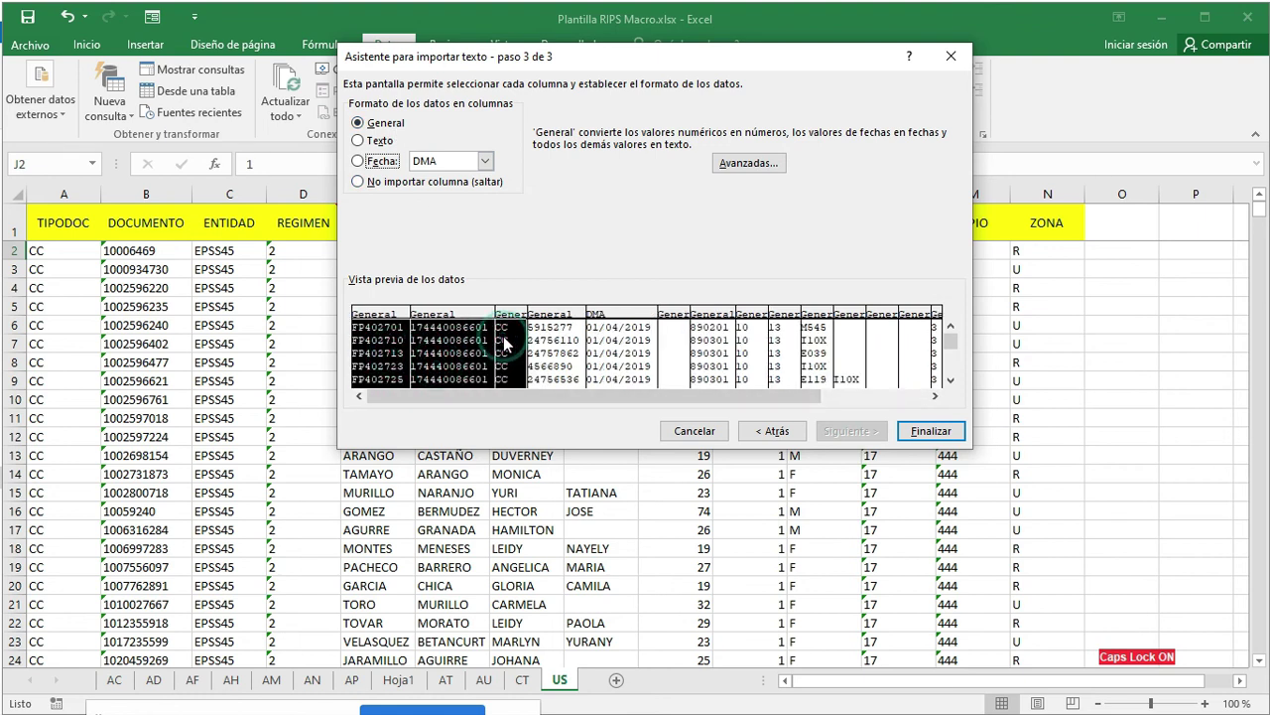
left_click(563, 364, "shift")
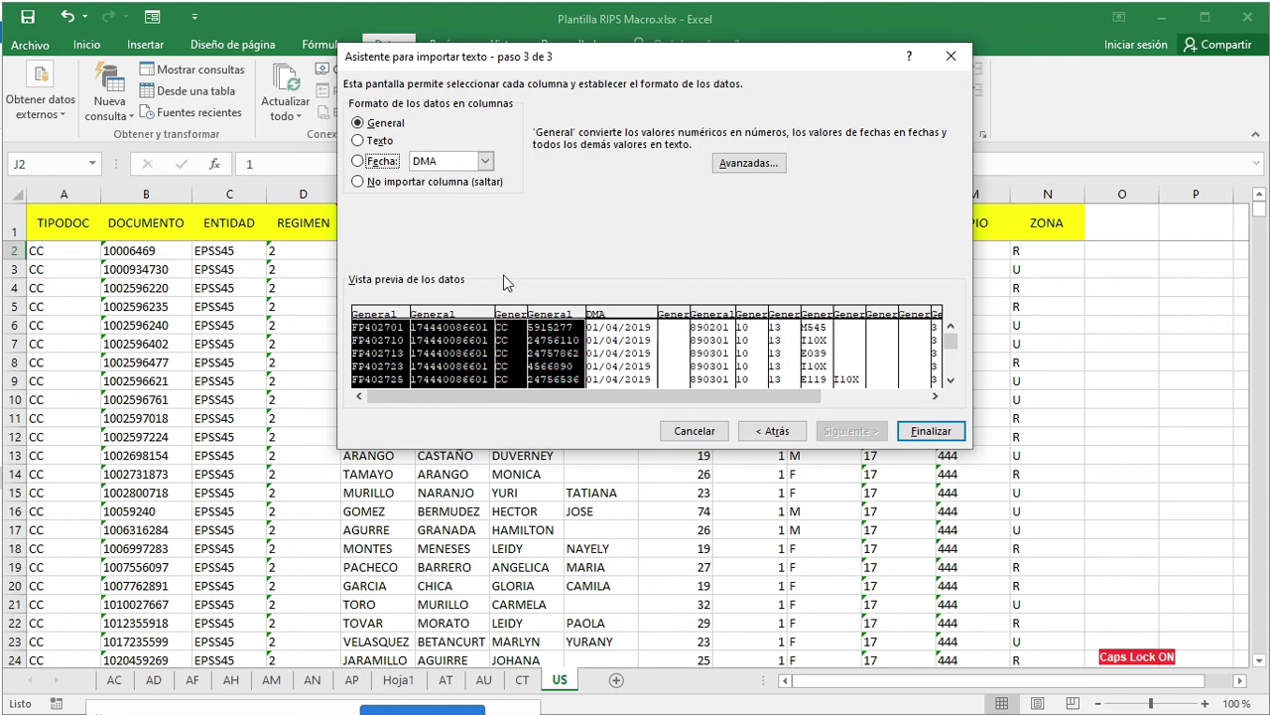
left_click(378, 141)
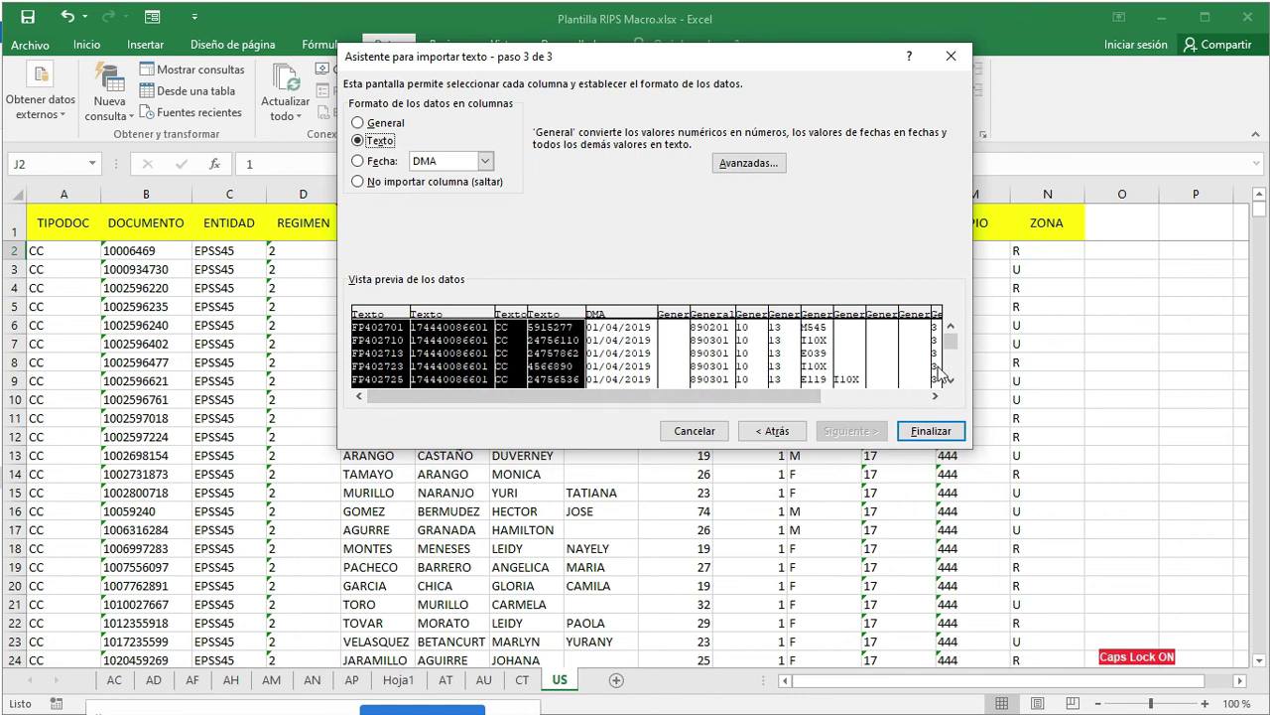
left_click(898, 397)
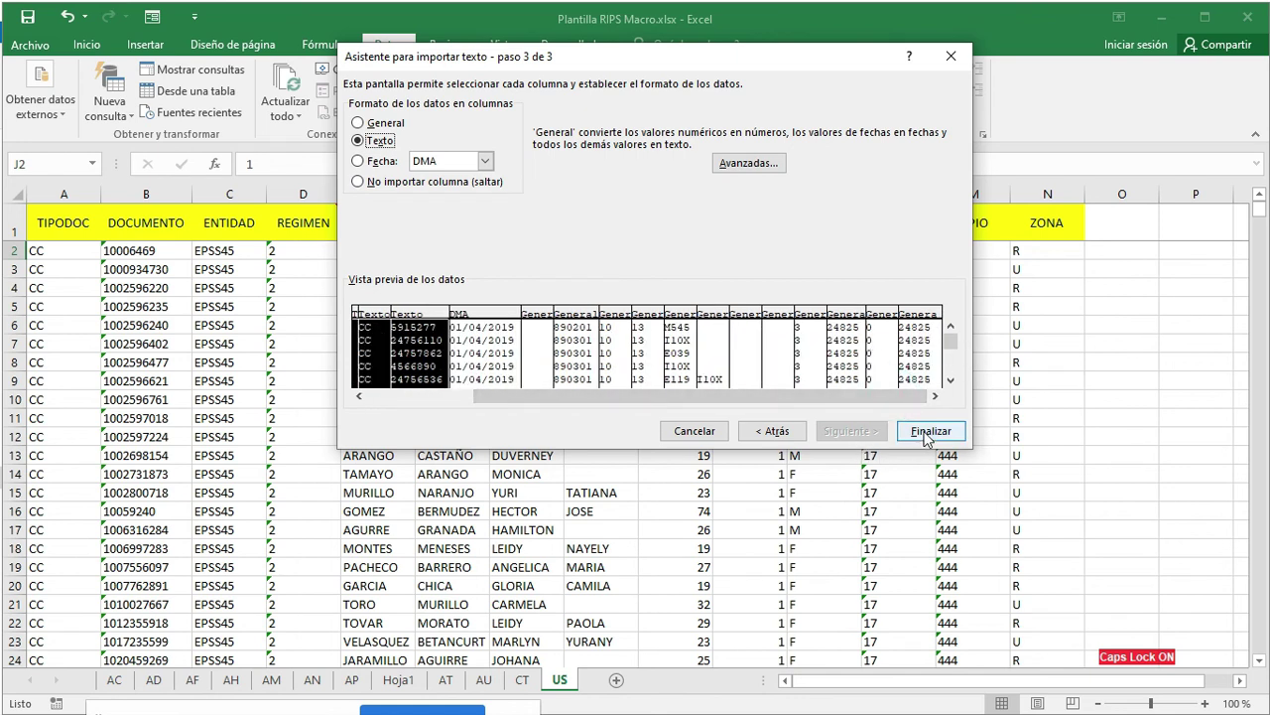
left_click(929, 433)
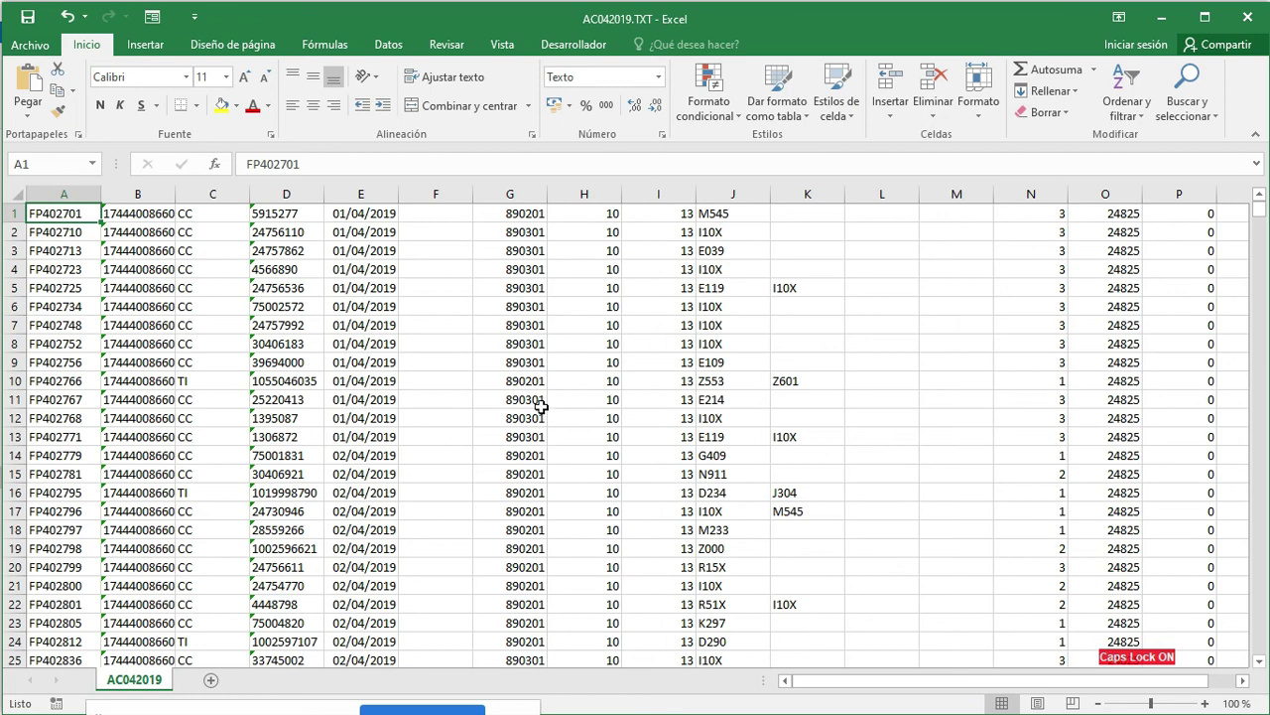
Copy the header row from FACTURA to VALOR NETO (A1:Q1) on the AC sheet of the Plantilla RIPS Macro workbook
key("alt+Tab")
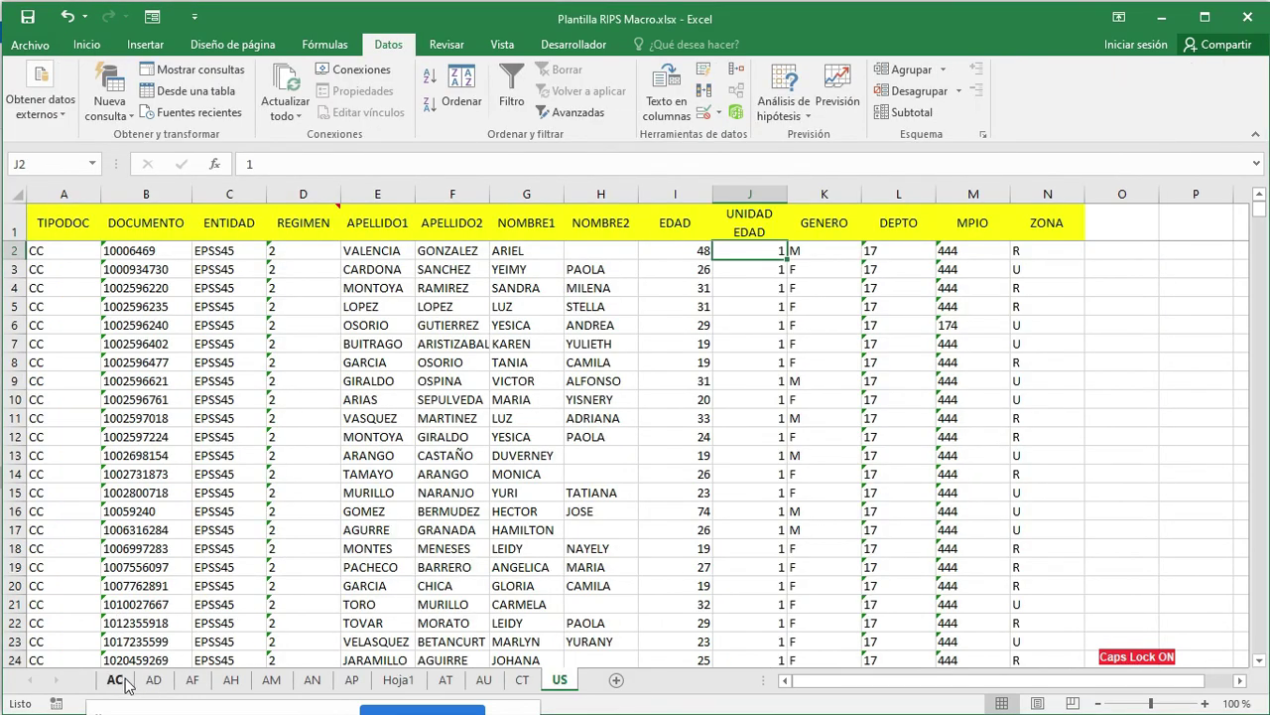
left_click(119, 681)
left_click(68, 227)
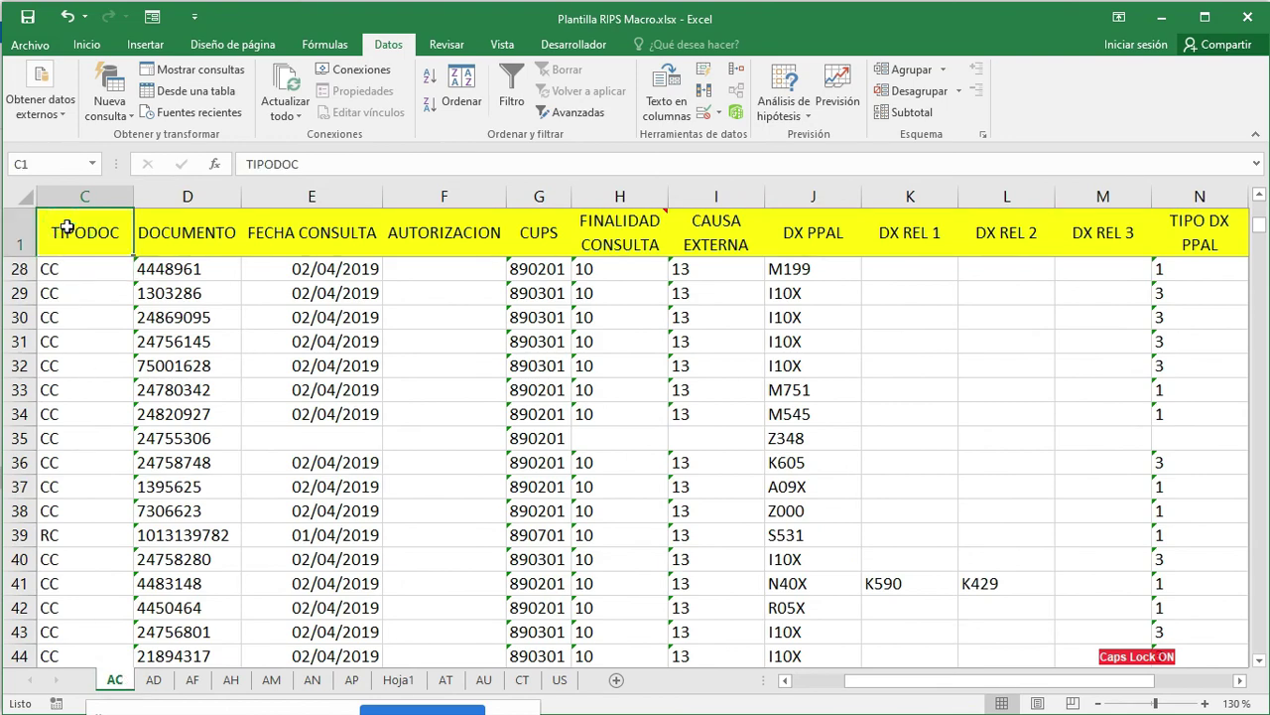
key("ctrl+Home")
key("shift+Right")
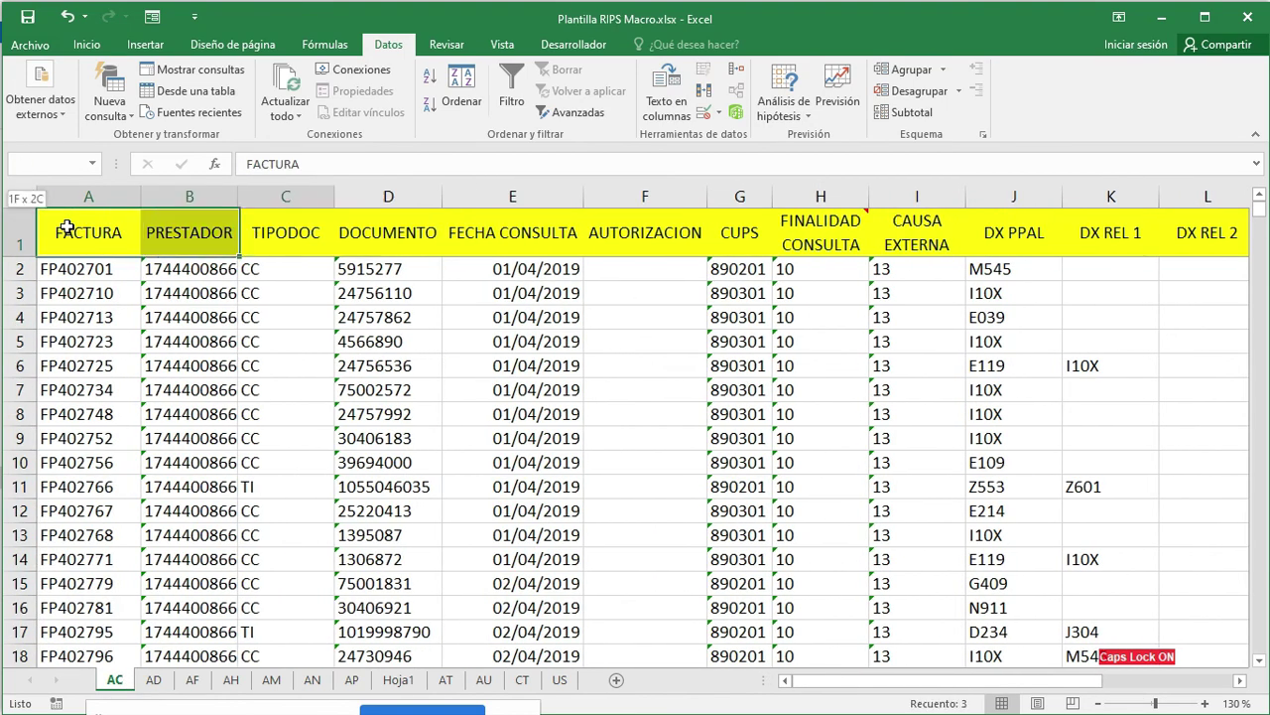
key("shift+Right")
key("shift+Right")
key("shift+Right")
key("shift+Right")
key("shift+Right")
key("shift+Right")
key("shift+Right")
key("shift+Right")
key("shift+Right")
key("shift+Right")
key("shift+Right")
key("shift+Right")
key("shift+Right")
key("shift+Right")
key("shift+Right")
key("shift+Right")
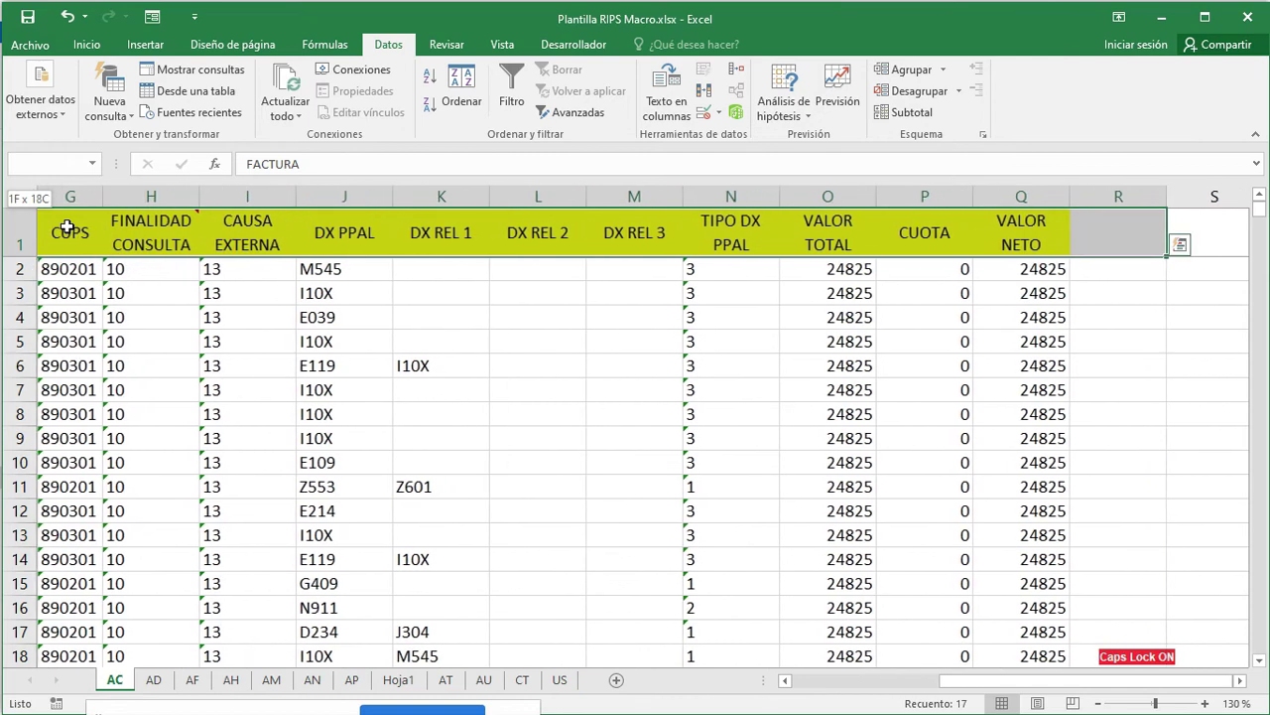
key("shift+Left")
key("ctrl+c")
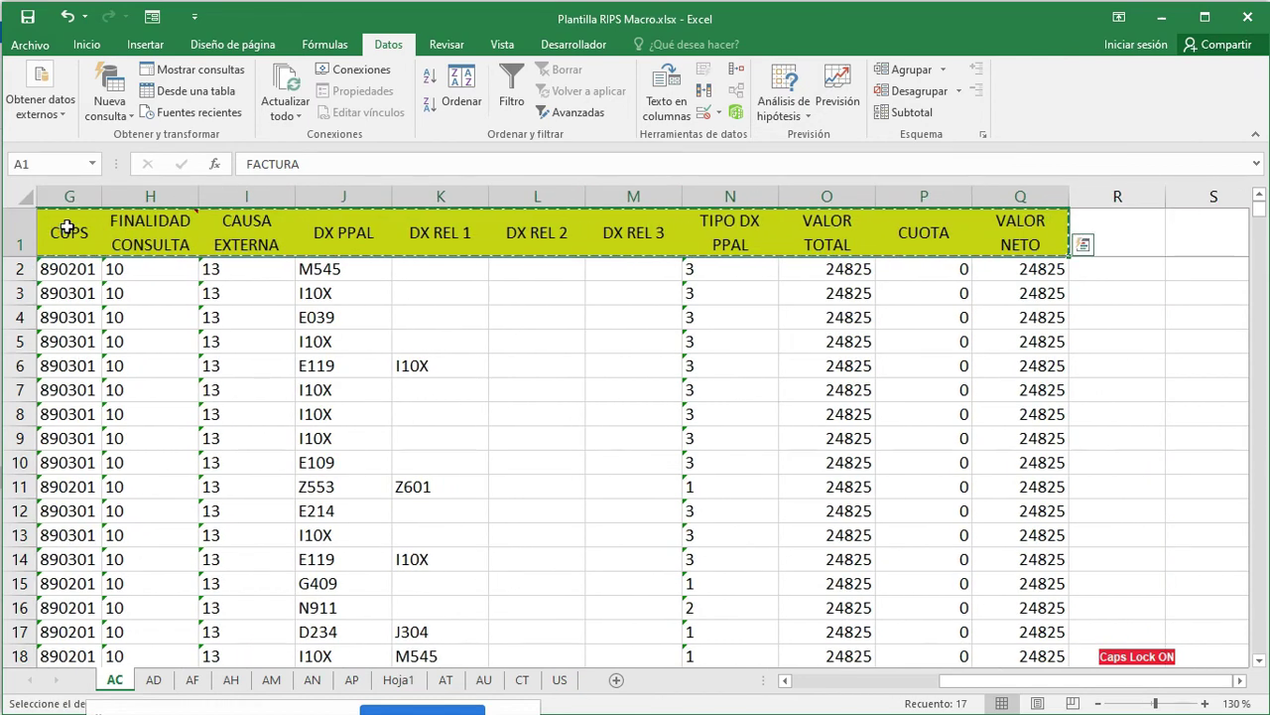
Insert the copied header cells above the first record in the AC042019.TXT workbook, shifting the existing cells down
key("alt+Tab")
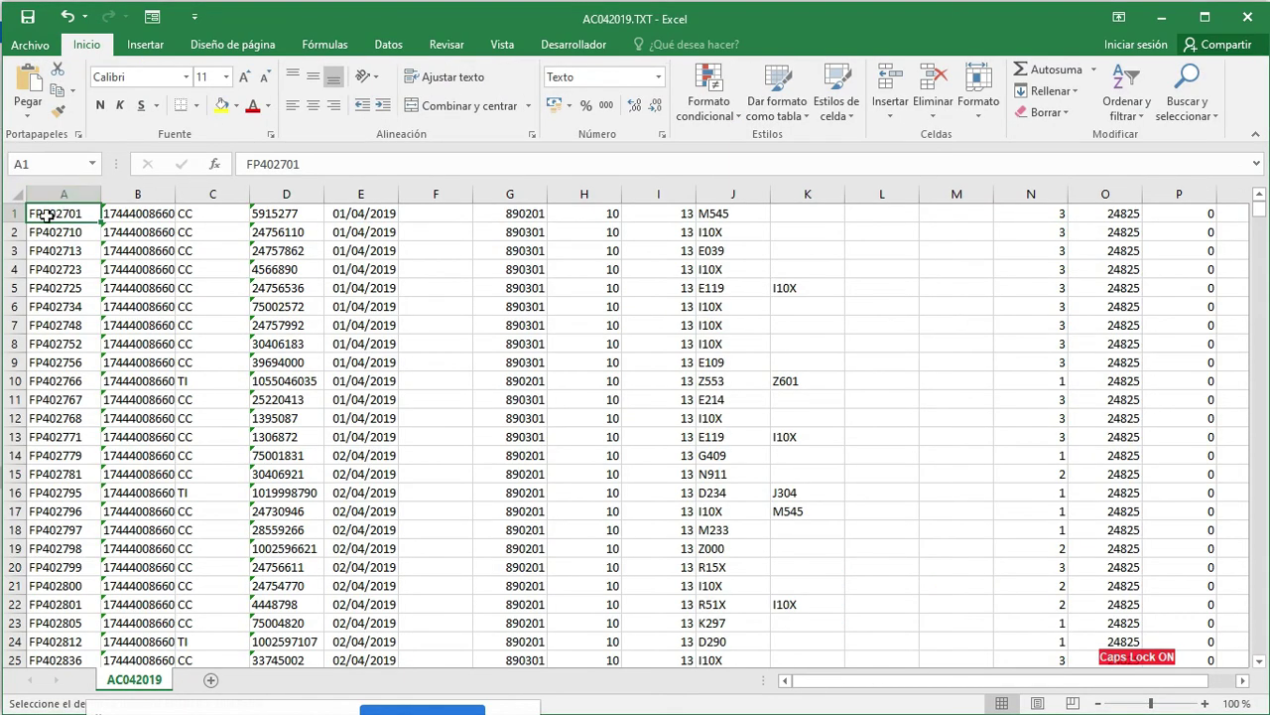
right_click(48, 214)
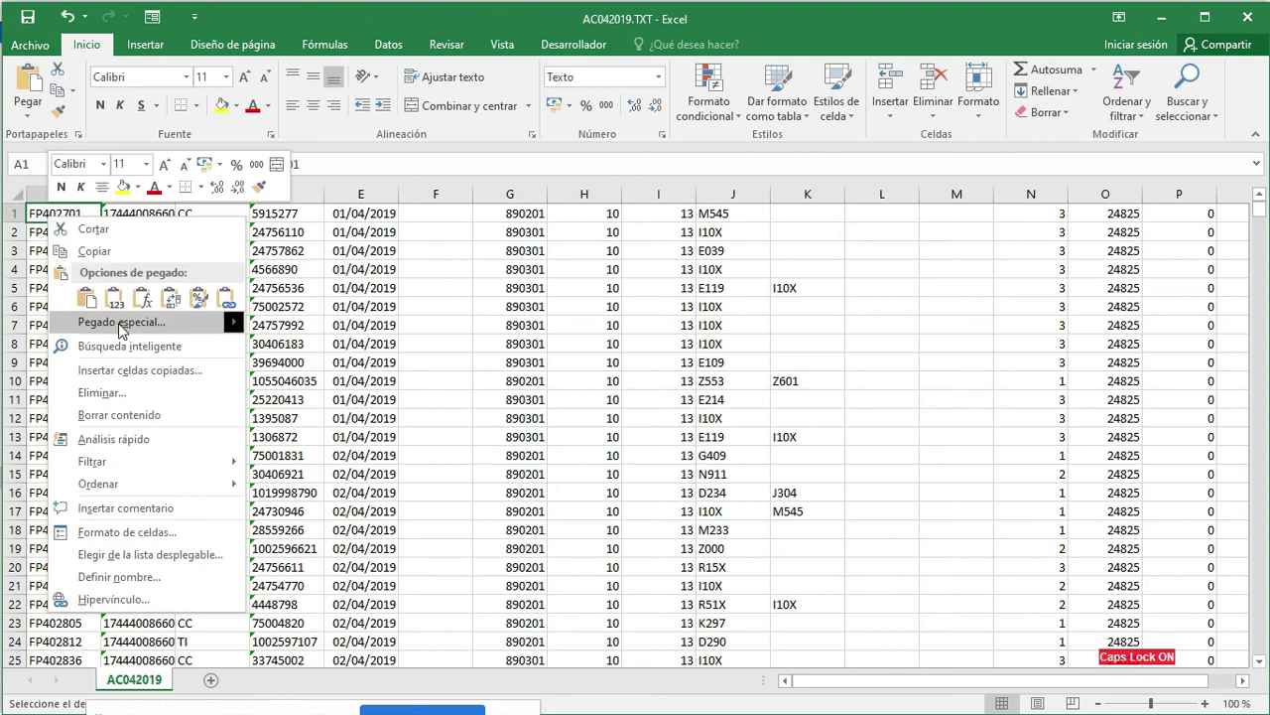
mouse_move(122, 330)
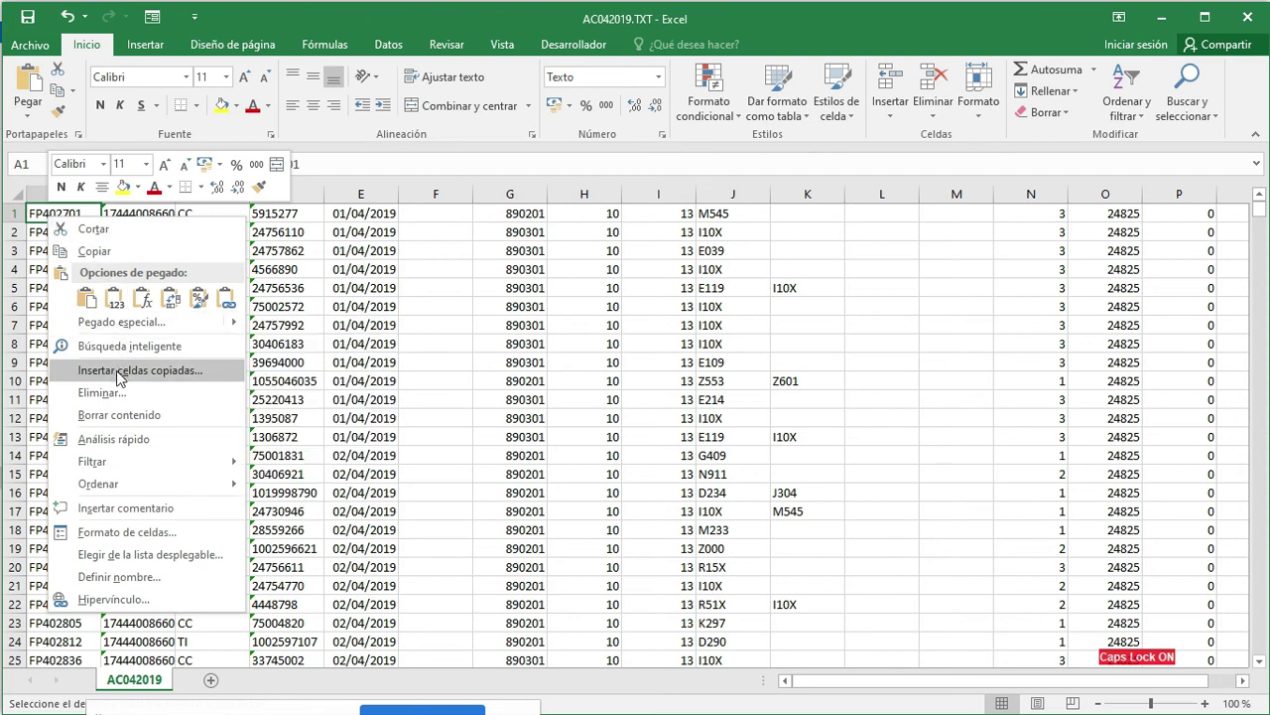
left_click(118, 370)
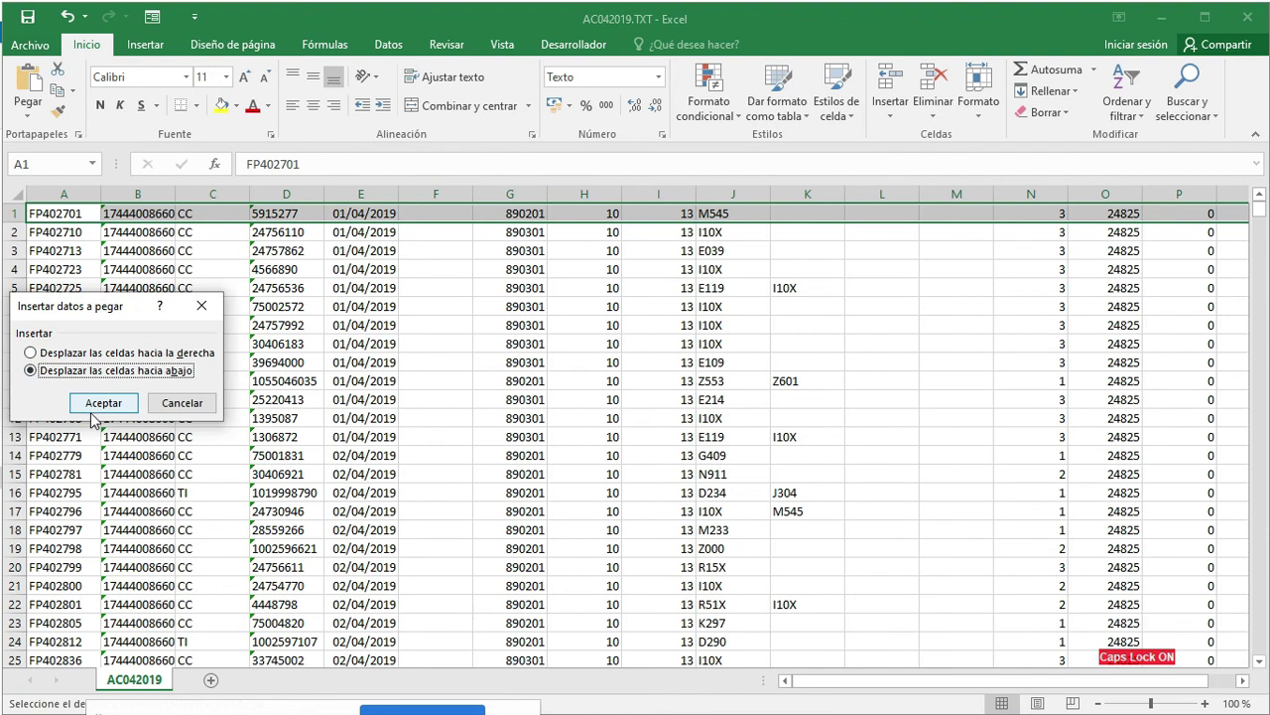
left_click(91, 403)
Check the inserted headings one by one against the imported columns, from FACTURA to CUOTA
left_click(82, 254)
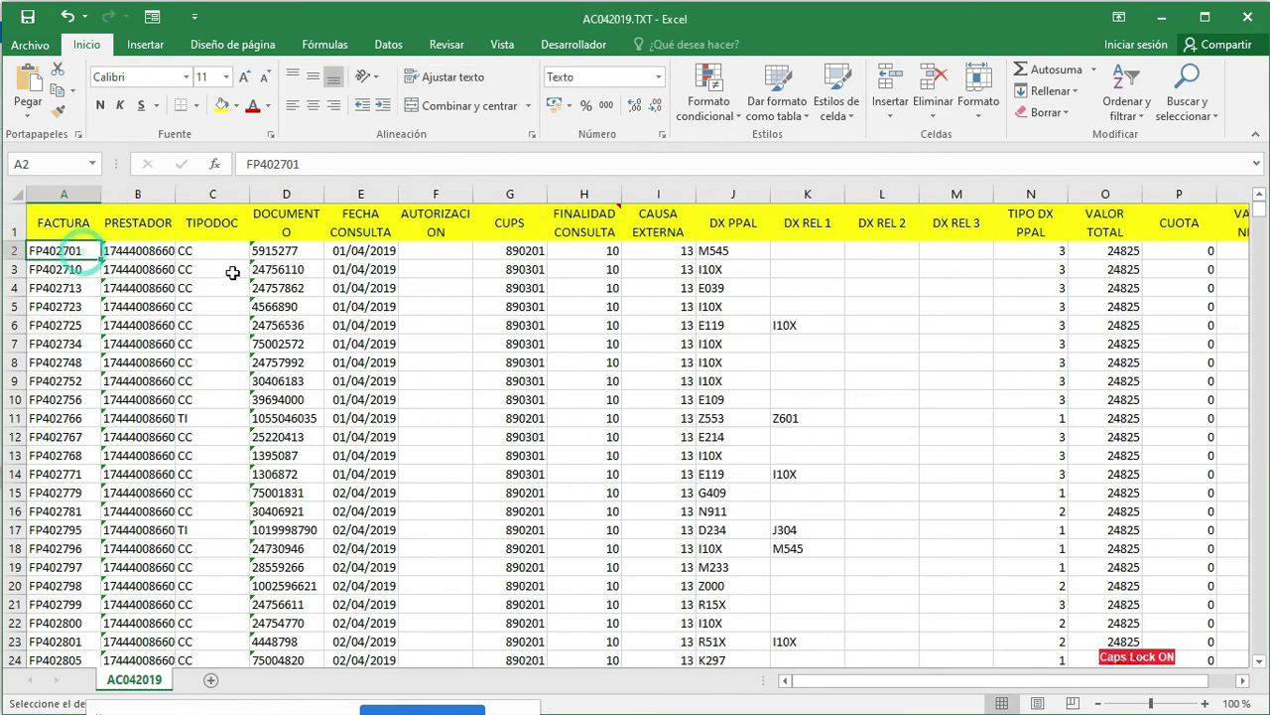
key("Up")
key("Right")
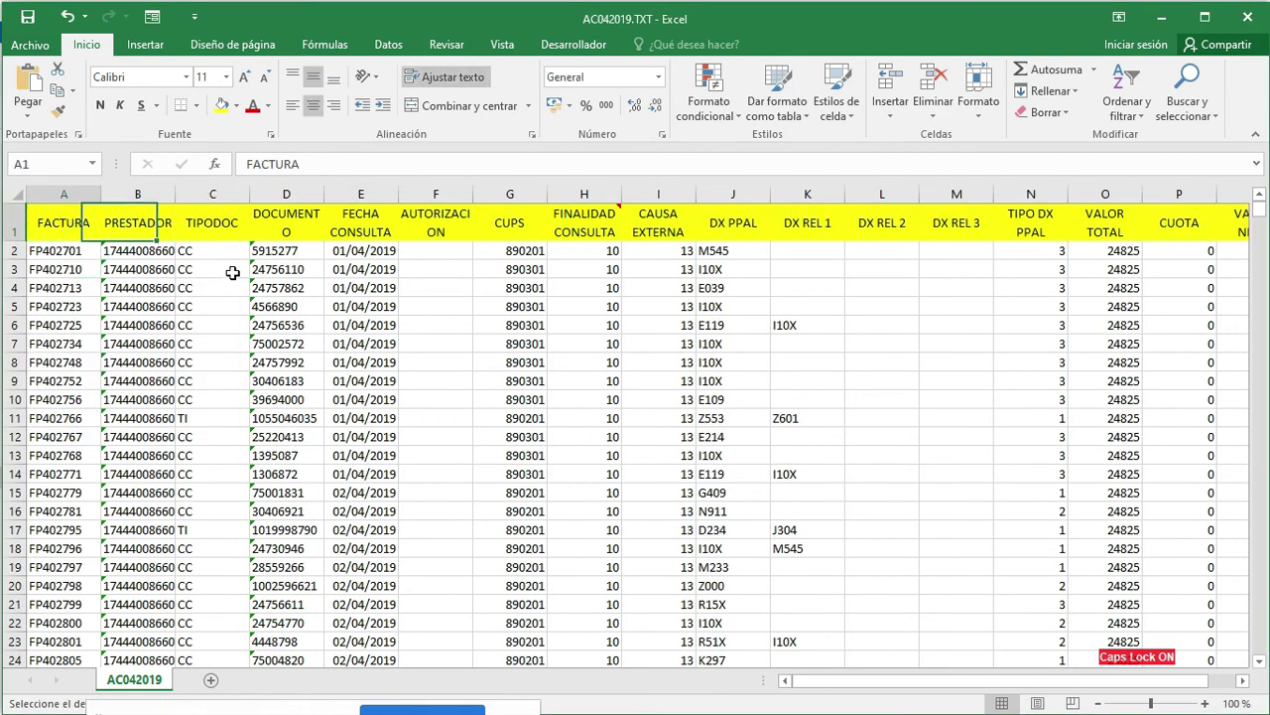
key("Right")
key("Right")
key("Right")
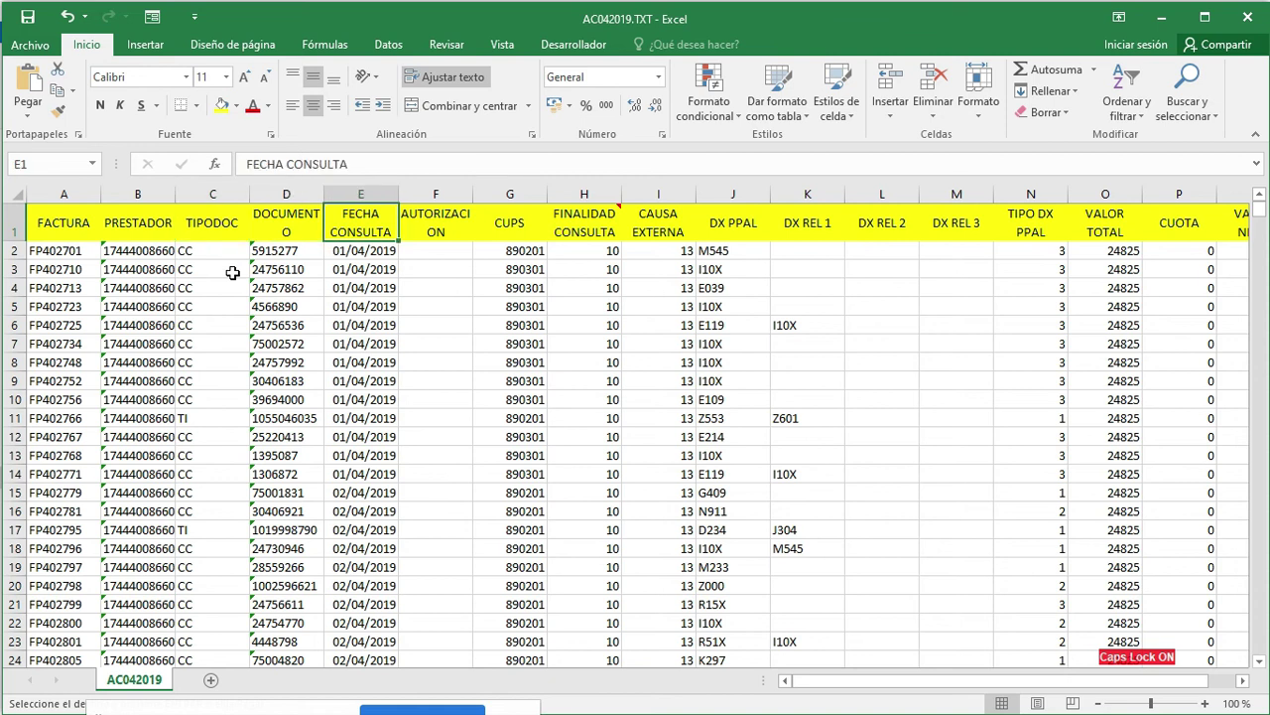
key("Right")
key("Right")
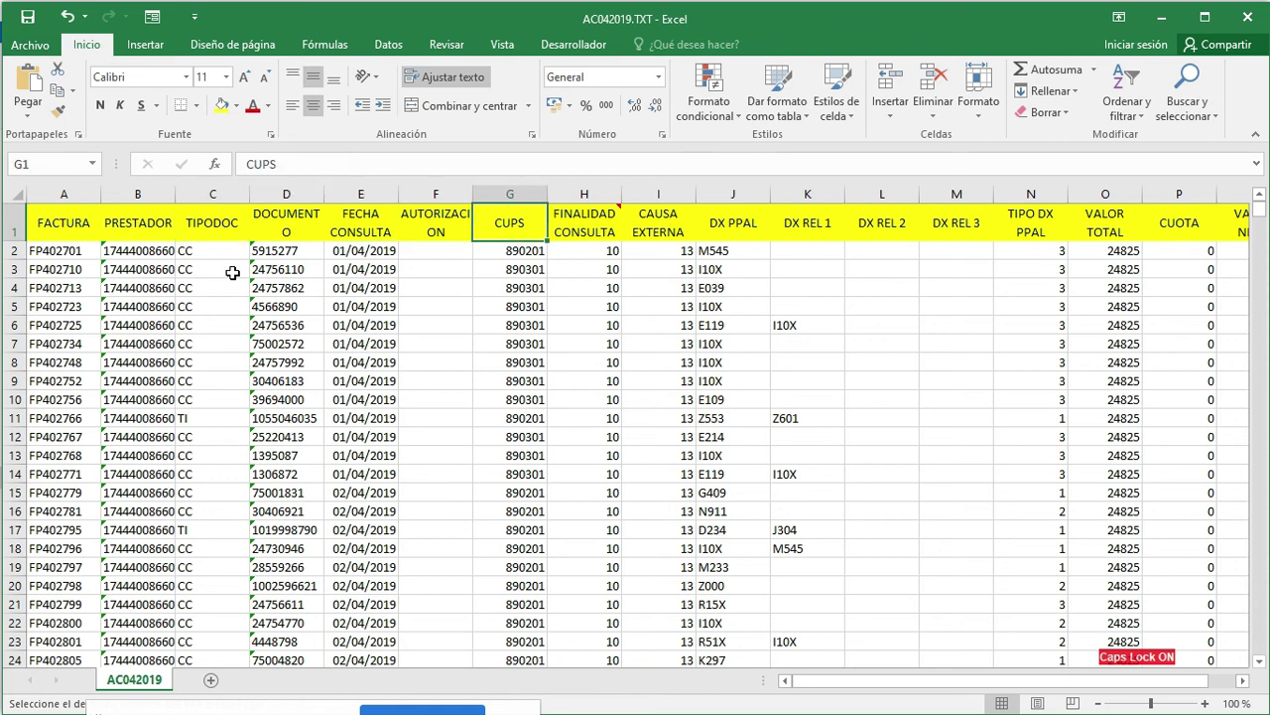
key("Right")
key("Right")
key("Right")
key("Right")
key("Right")
key("Right")
key("Right")
key("Right")
key("Right")
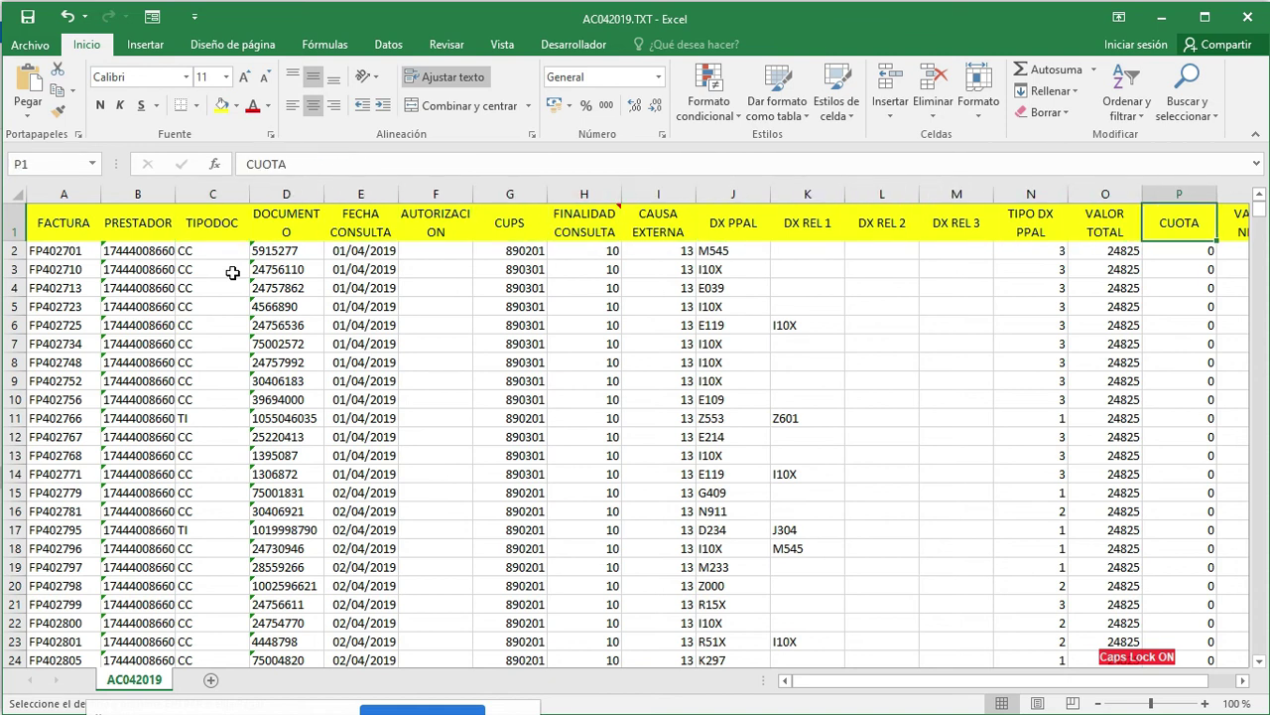
Check the remaining headings beyond CUOTA, then go back across the header row to the FACTURA heading
key("Right")
key("Right")
key("Right")
key("Left")
key("Left")
key("Left")
key("Left")
key("Left")
key("Left")
key("Left")
key("Left")
key("Left")
key("Left")
key("Left")
key("Left")
key("Left")
key("Left")
key("Left")
key("Left")
key("Left")
key("Left")
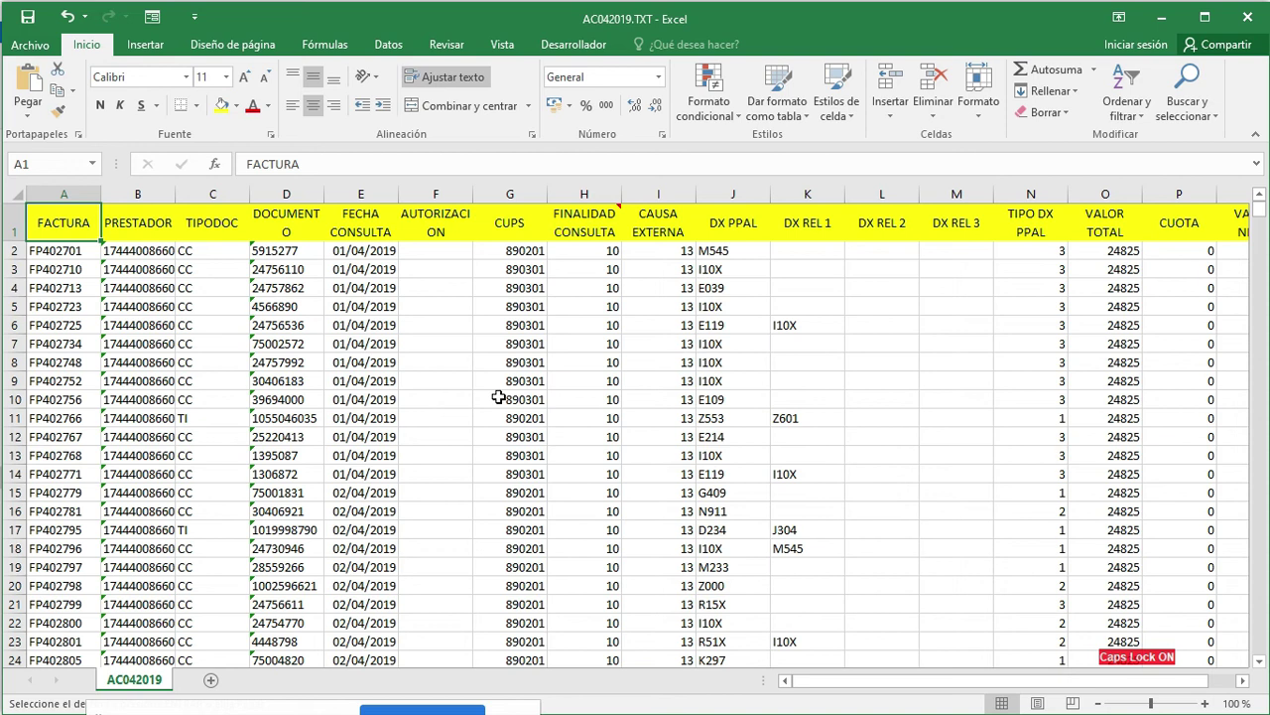
Add filters to the header row and filter the CUPS column to show only code 890201
left_click(388, 45)
left_click(508, 99)
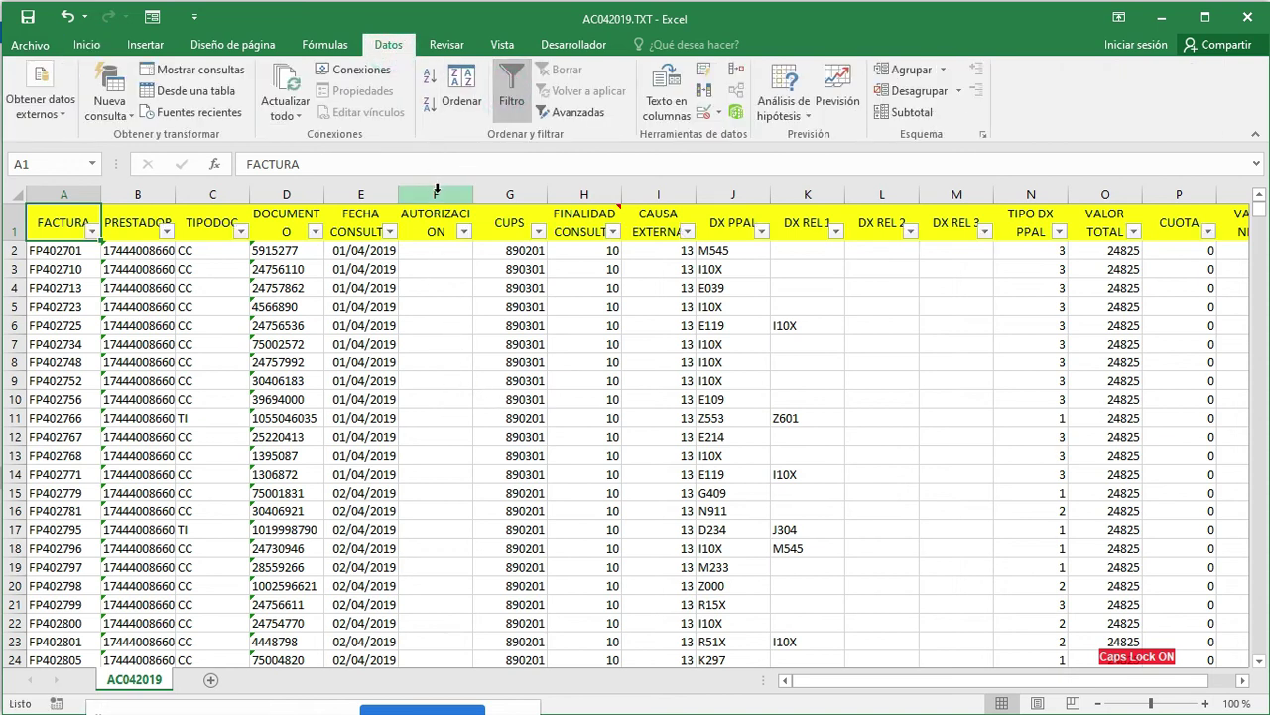
left_click(537, 231)
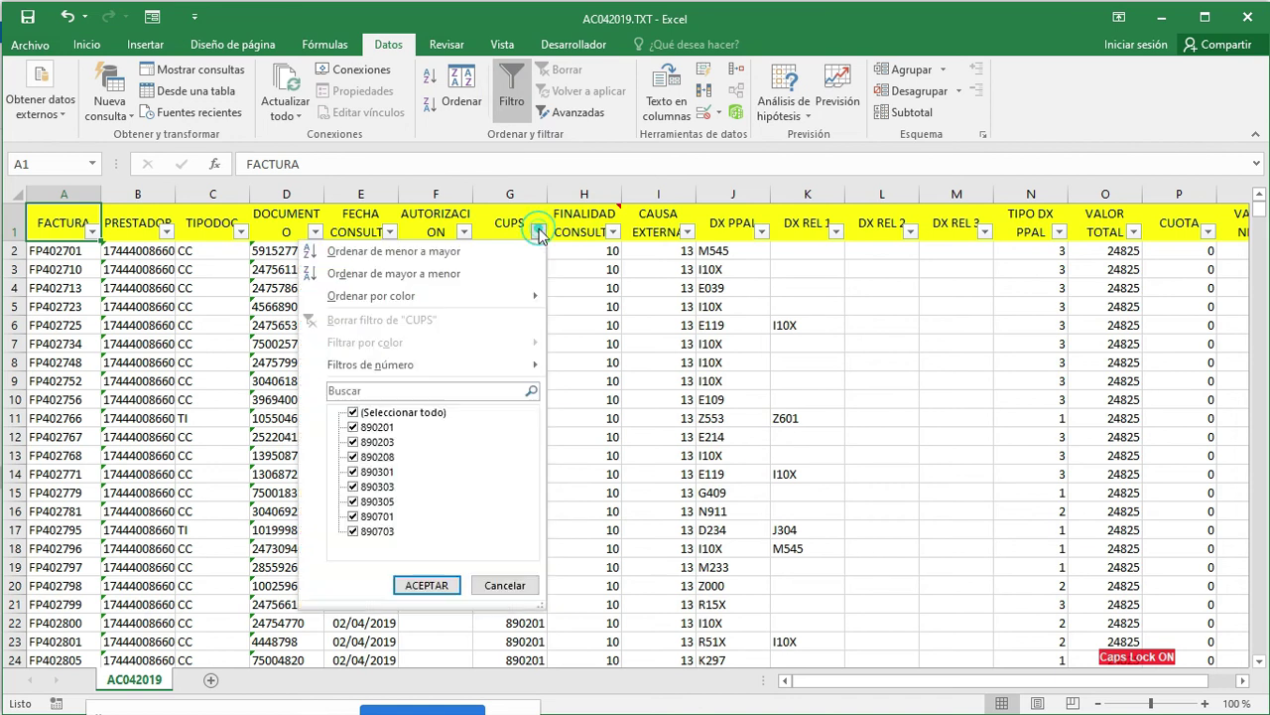
left_click(355, 412)
left_click(354, 427)
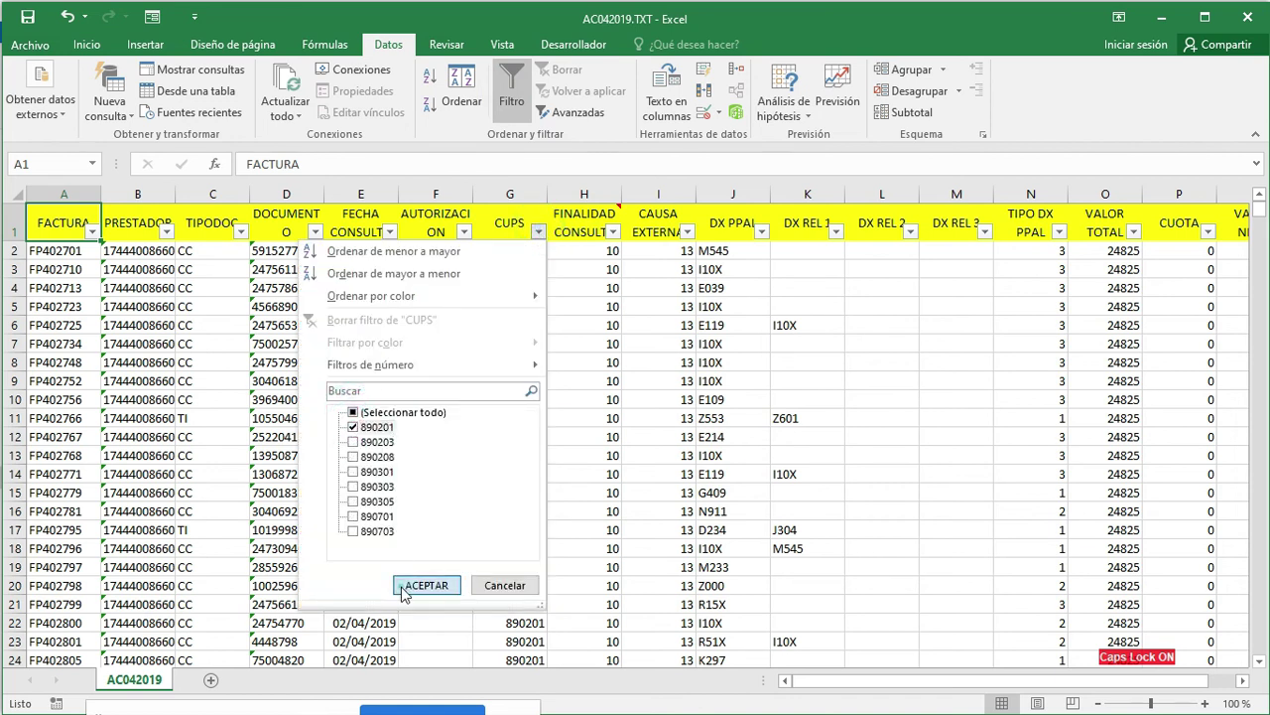
left_click(427, 586)
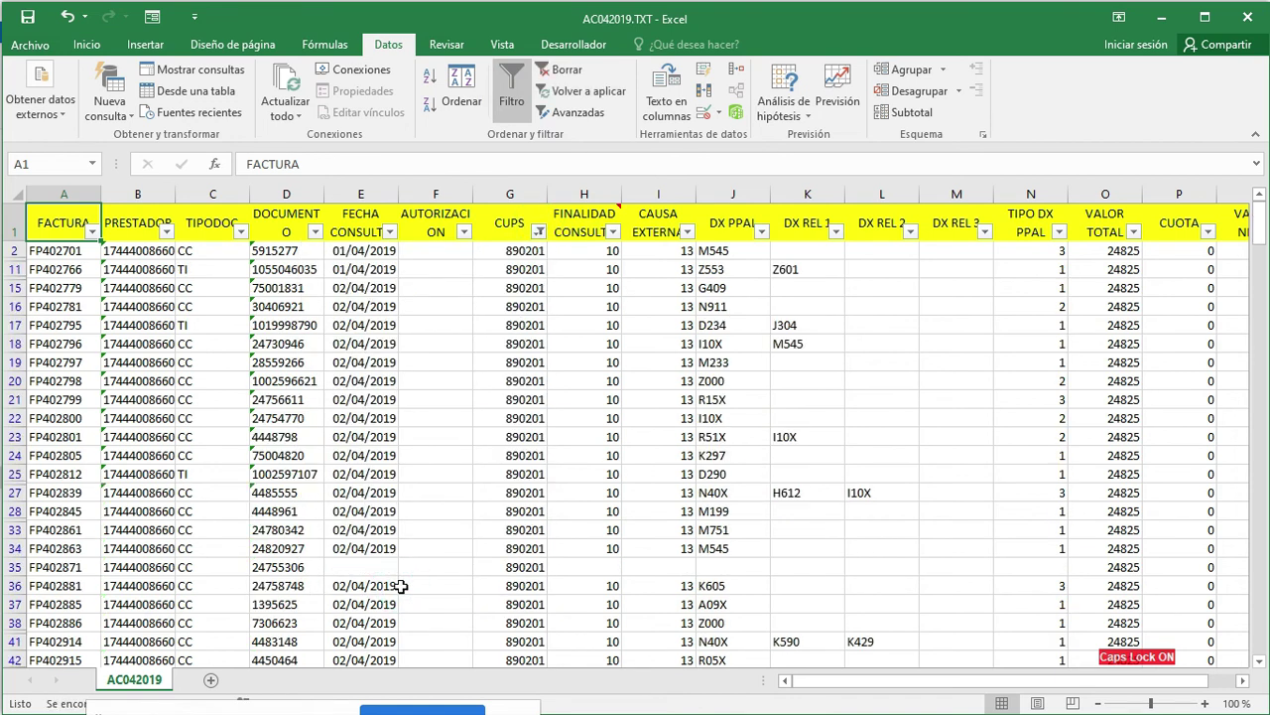
Filter the DX PPAL column to show only the diagnosis I10X
left_click(762, 238)
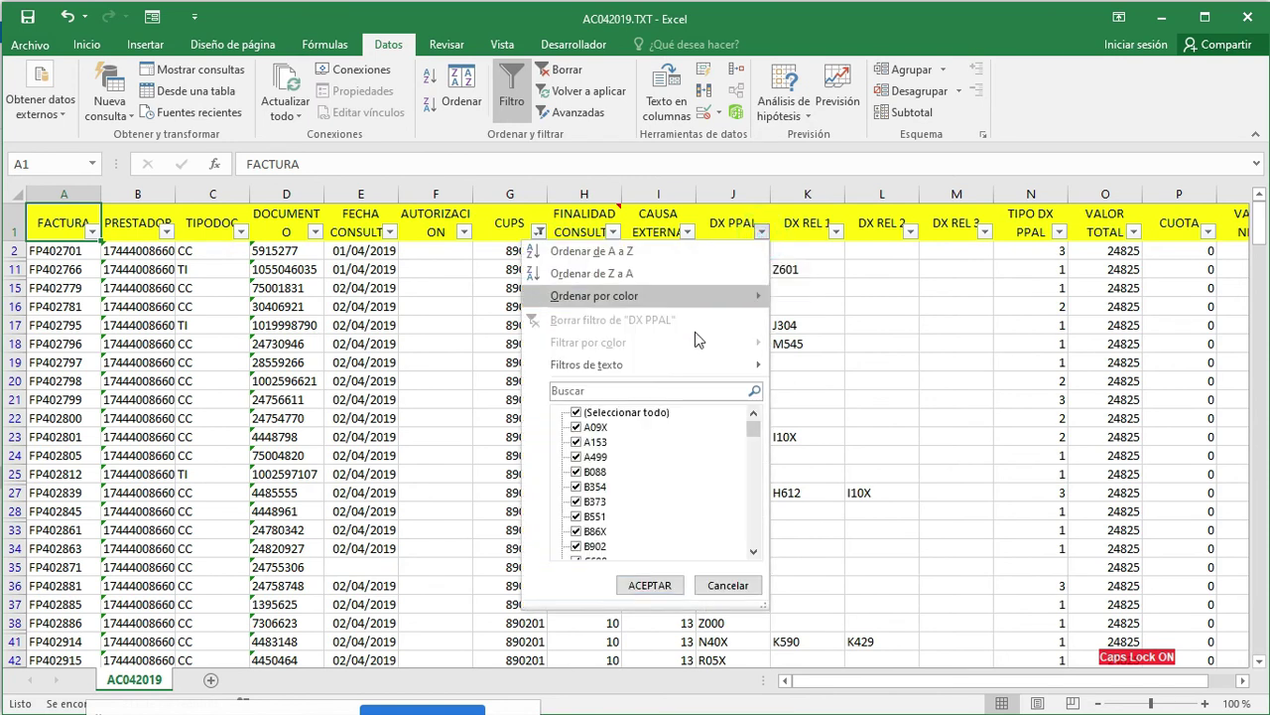
left_click(577, 412)
left_click(602, 389)
type("I")
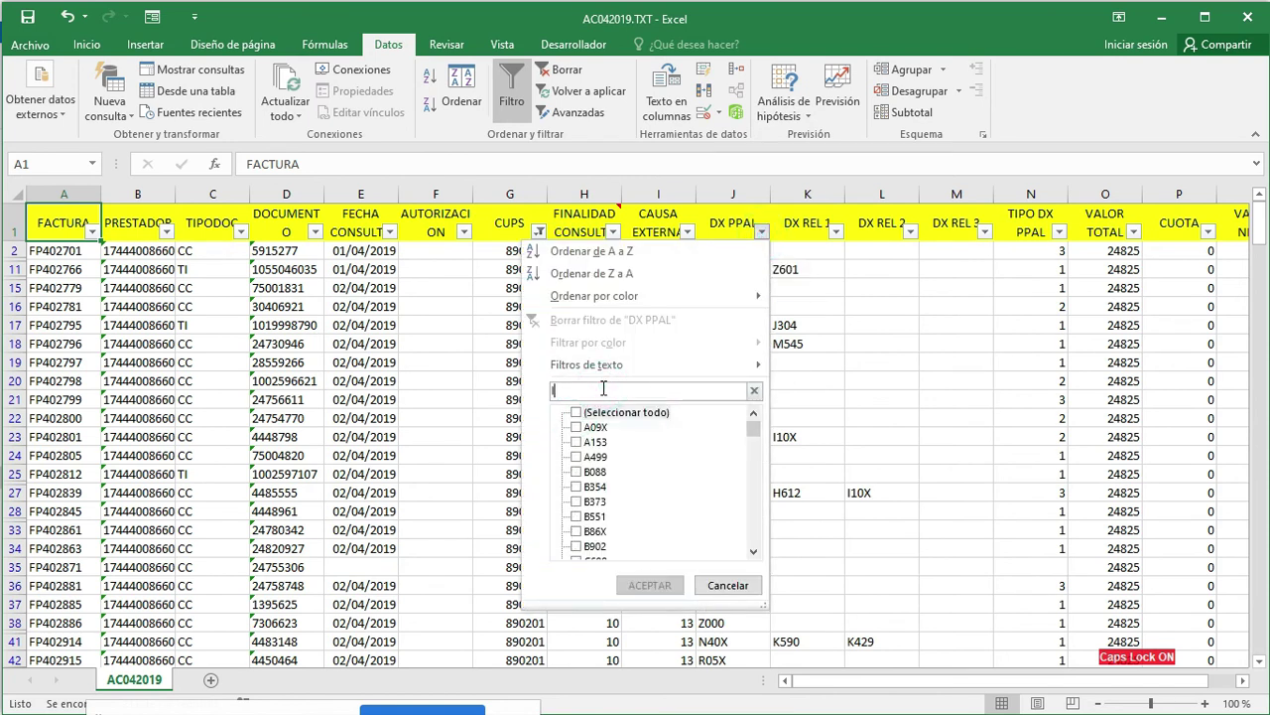
type("10X")
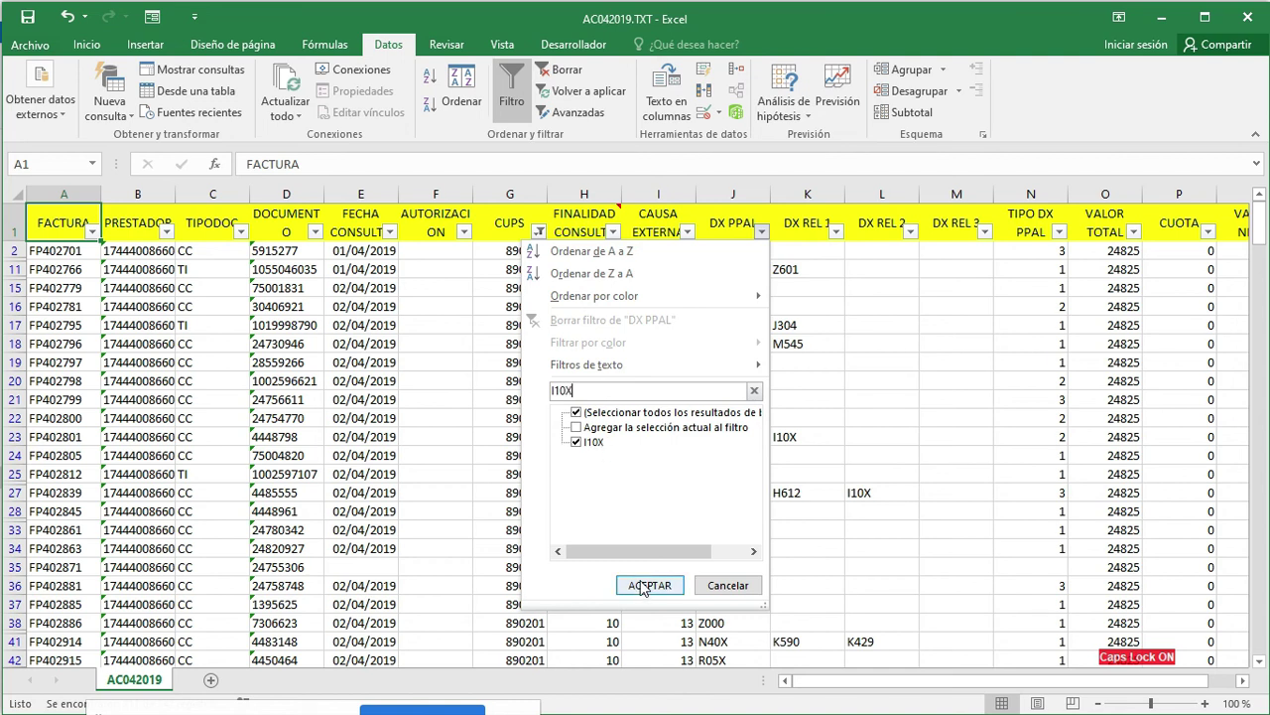
left_click(647, 584)
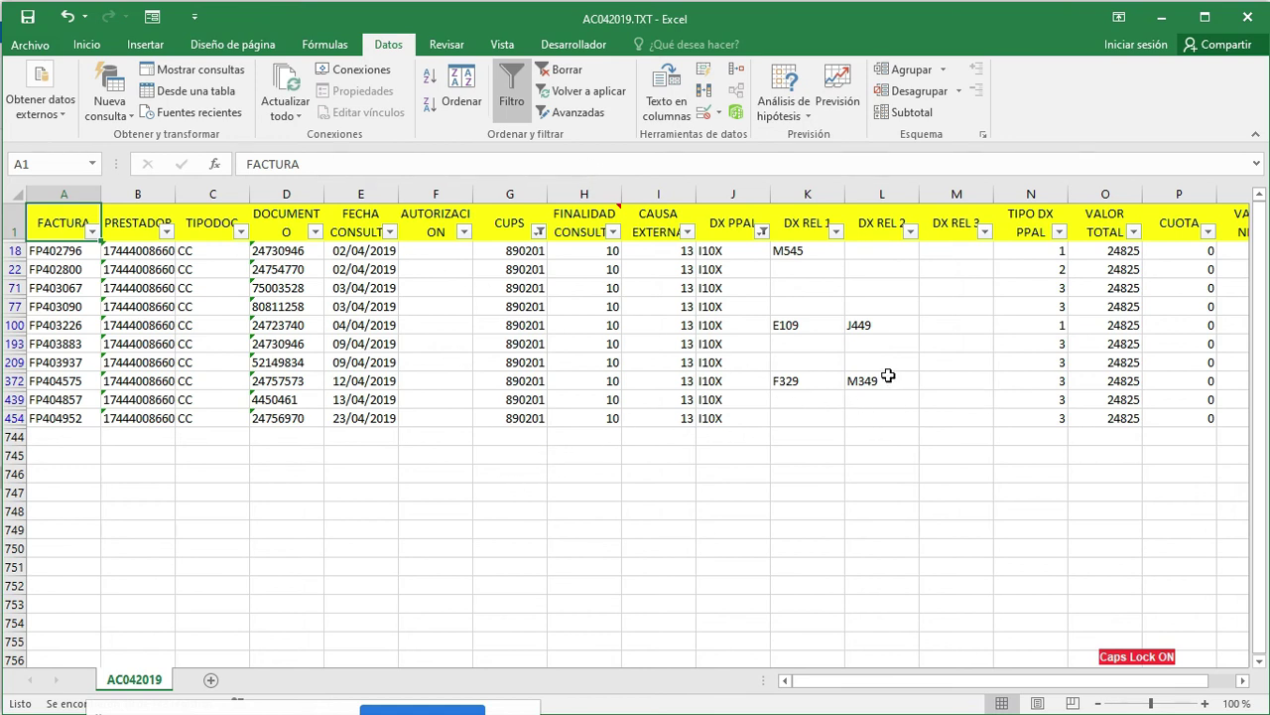
left_click(629, 513)
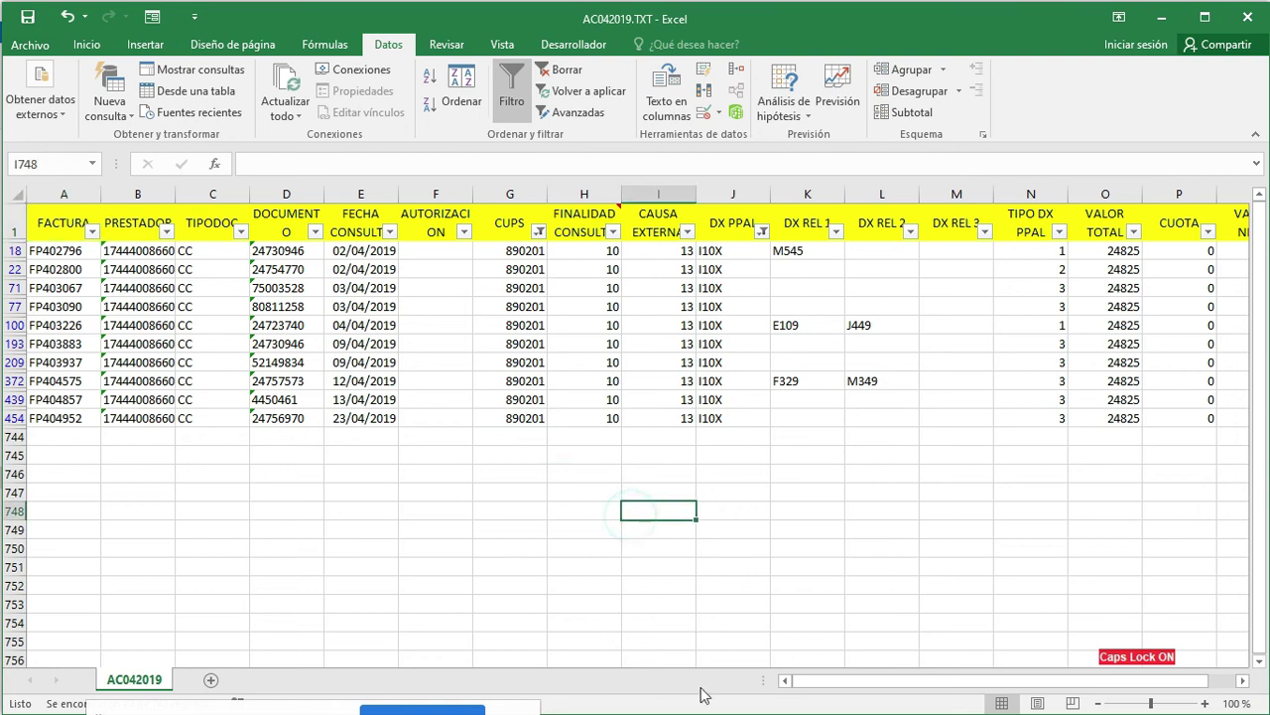
Switch to the RIPS folder in File Explorer, open RIPS Actividades Extramurales.xlsx and enable editing
key("alt+Tab")
key("alt+Tab")
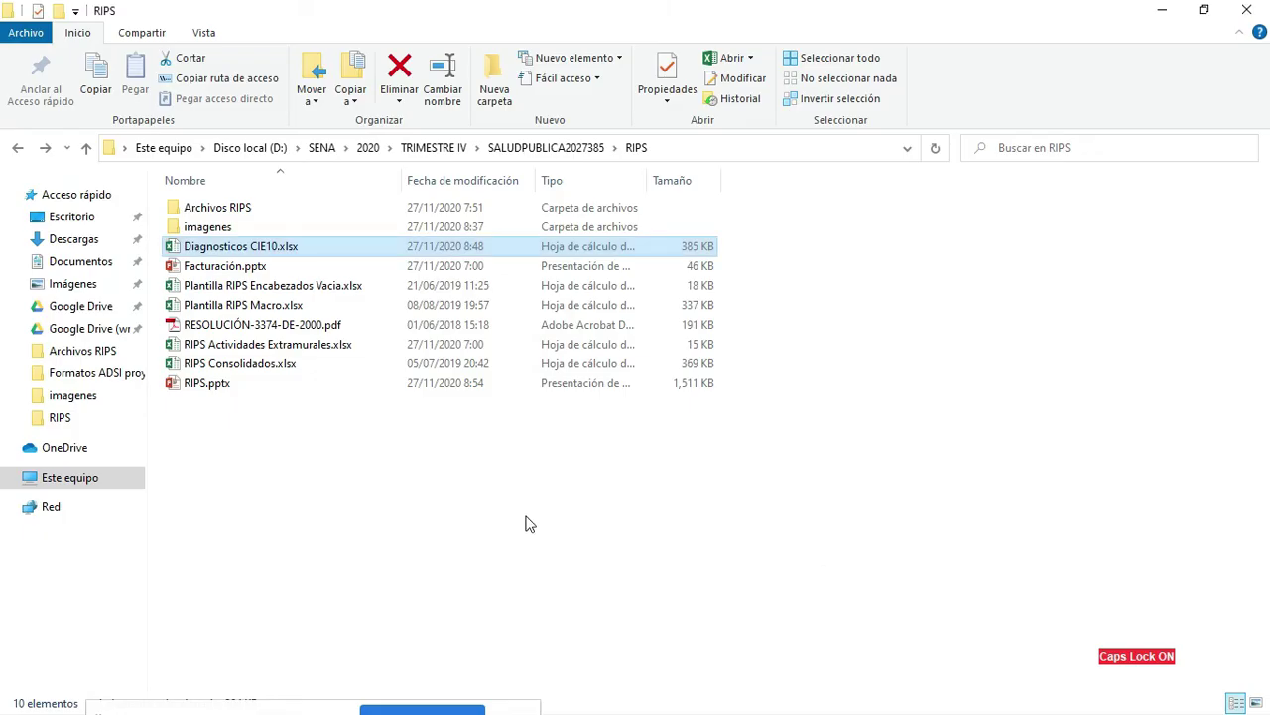
left_click(404, 500)
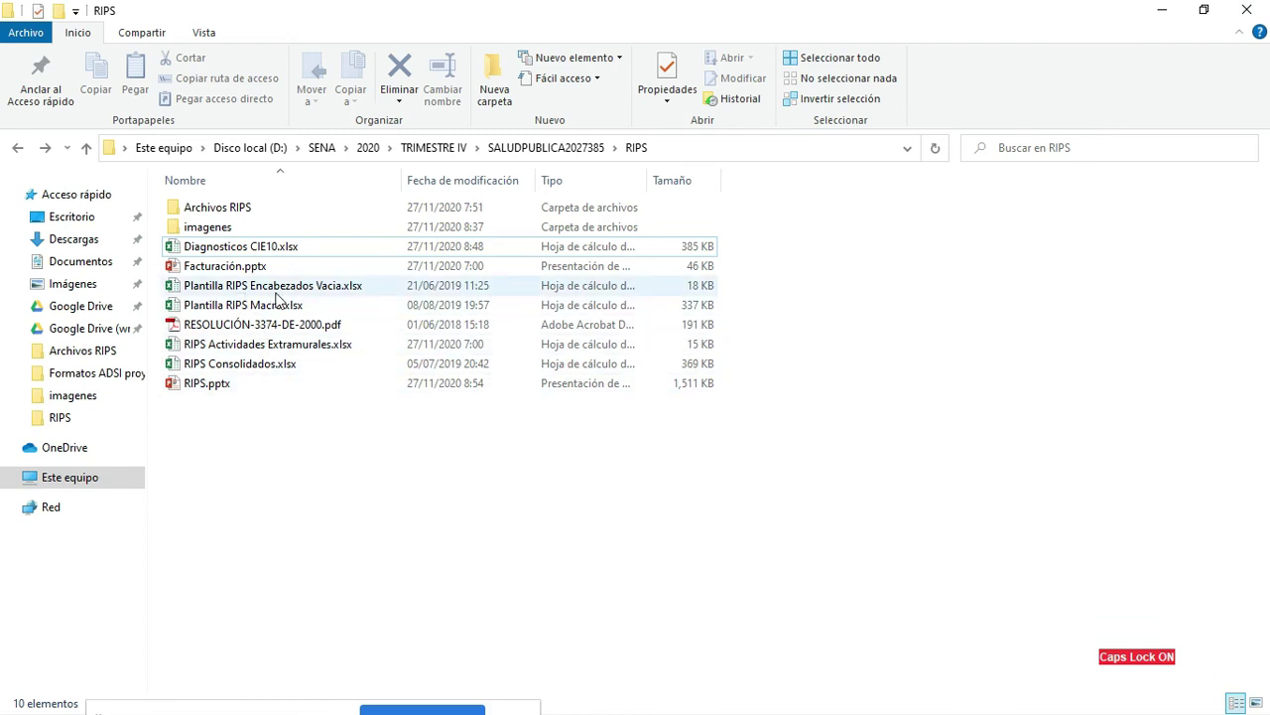
double_click(230, 346)
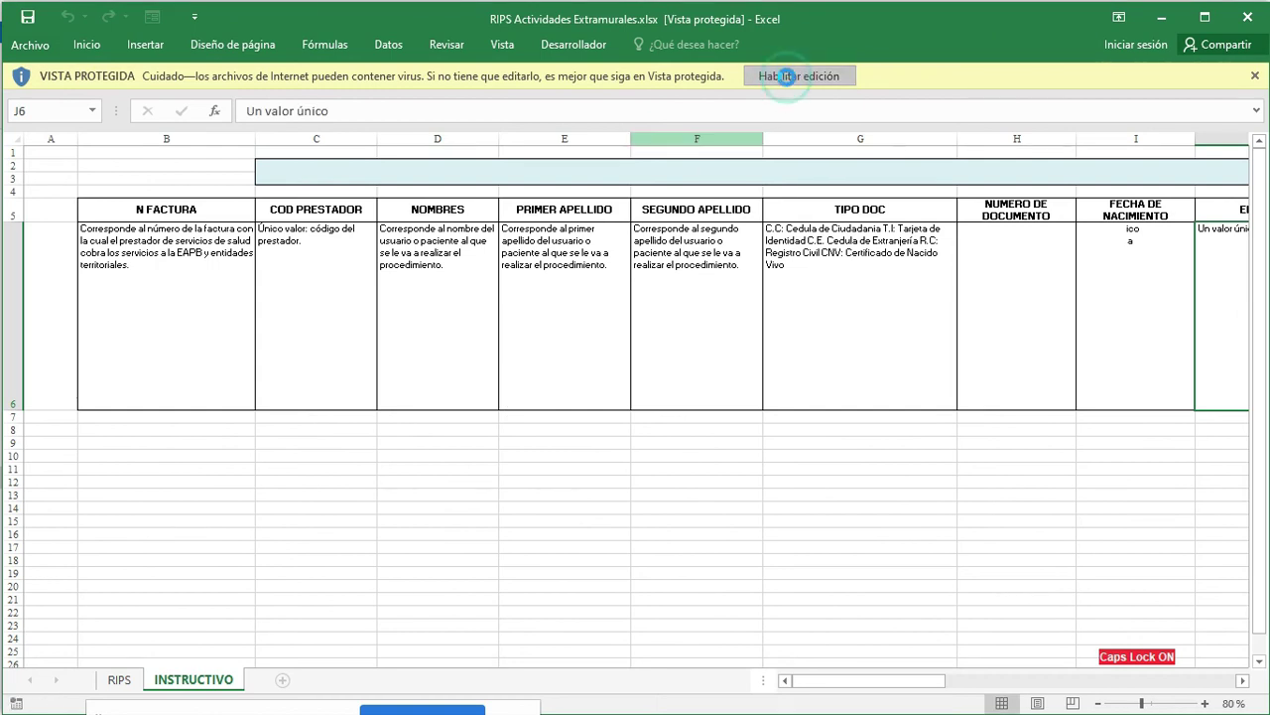
left_click(787, 76)
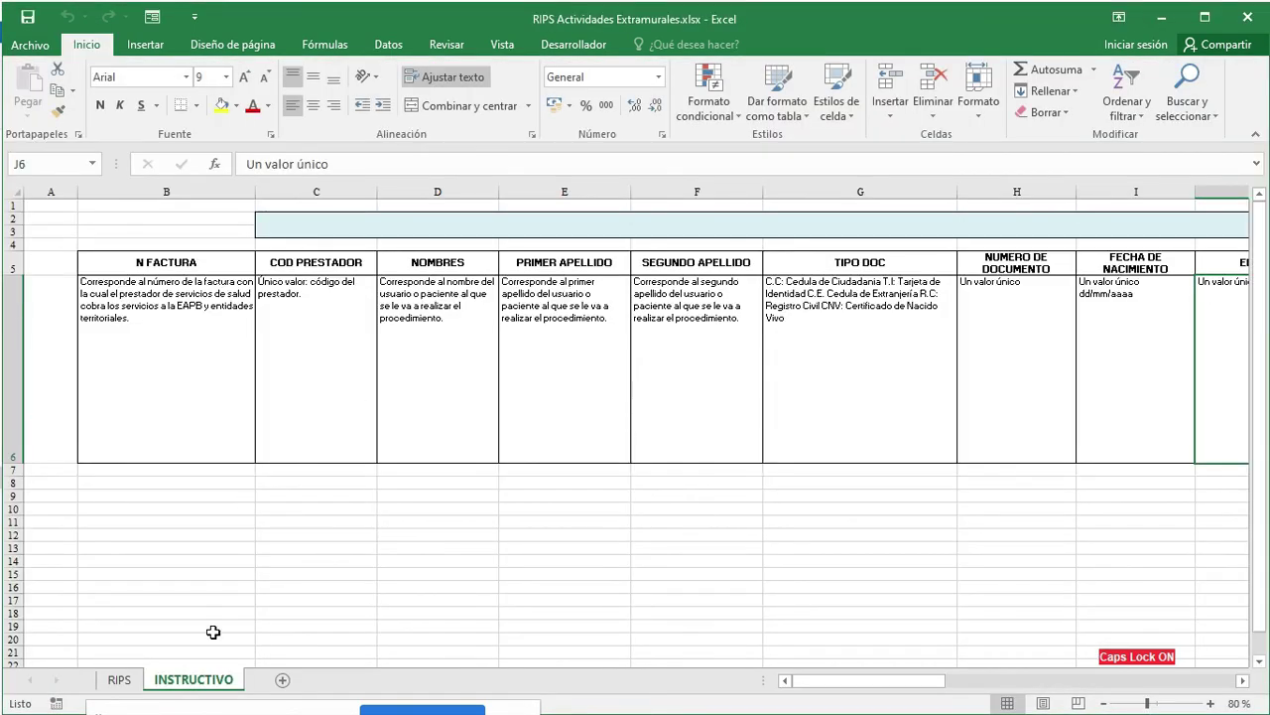
Examine the sample record on the RIPS sheet, especially its N FACTURA and COD PRESTADOR fields
left_click(119, 680)
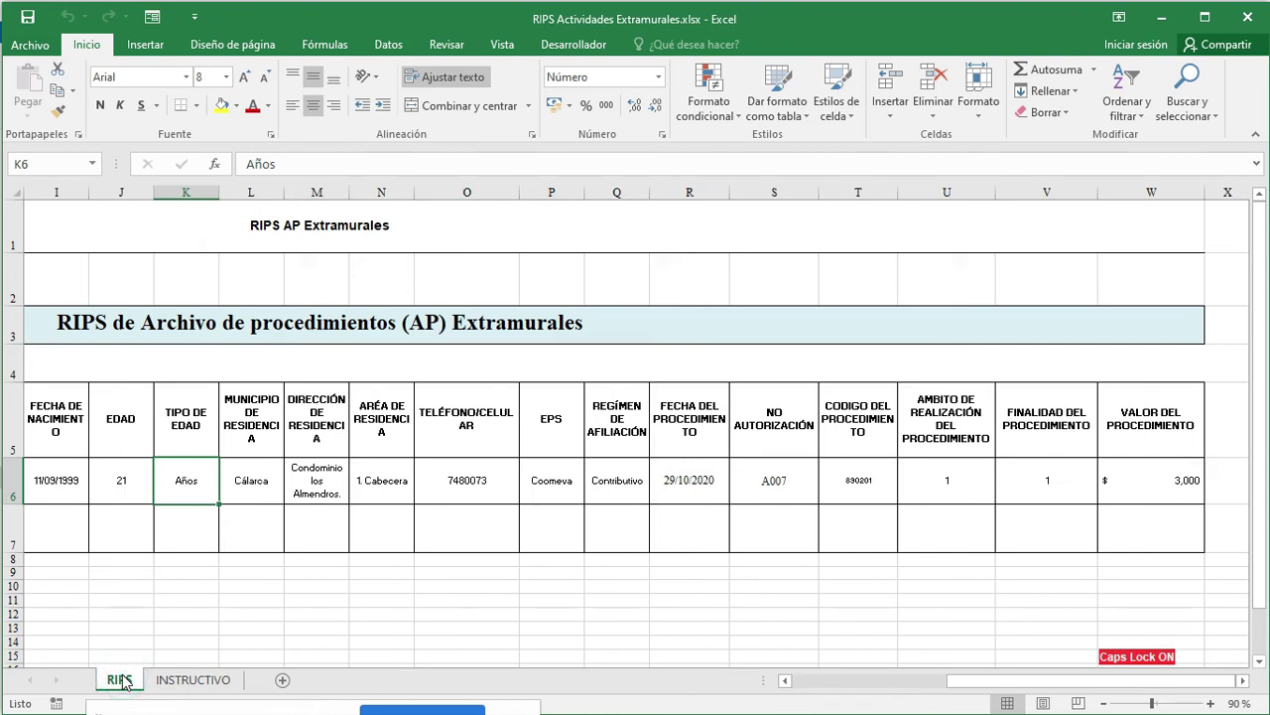
left_click(122, 481)
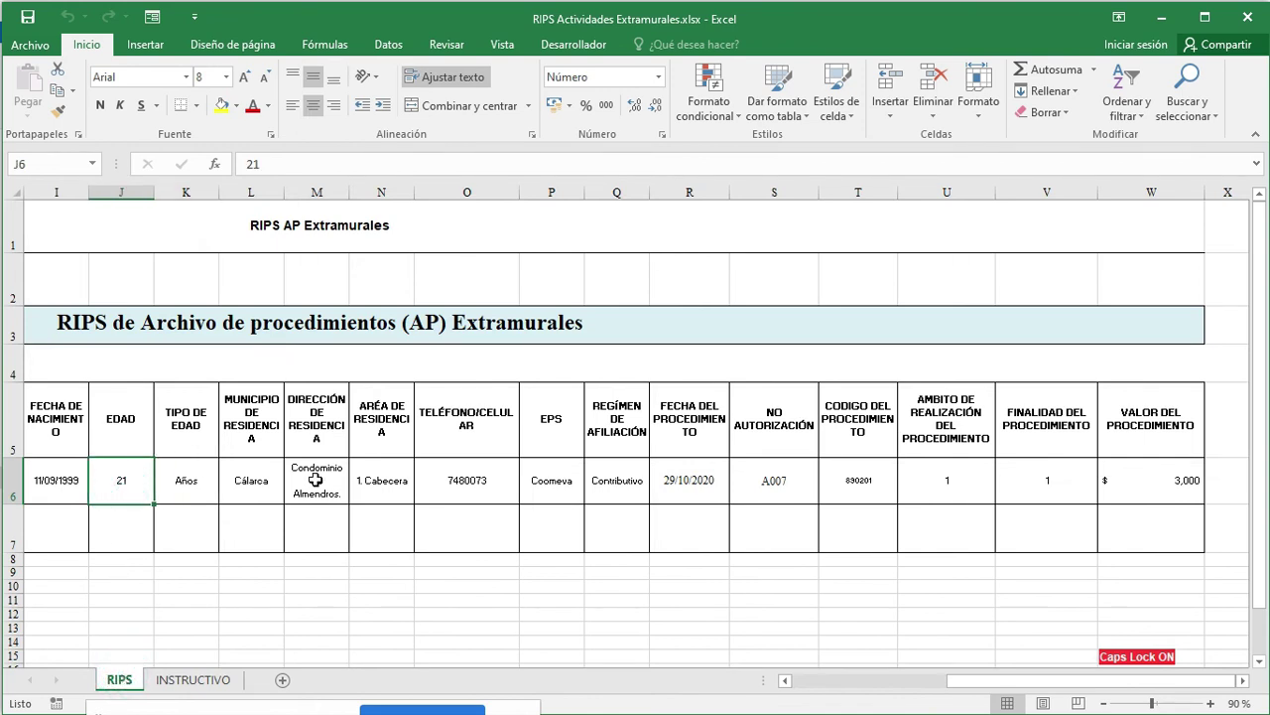
key("Home")
key("Right")
key("Right")
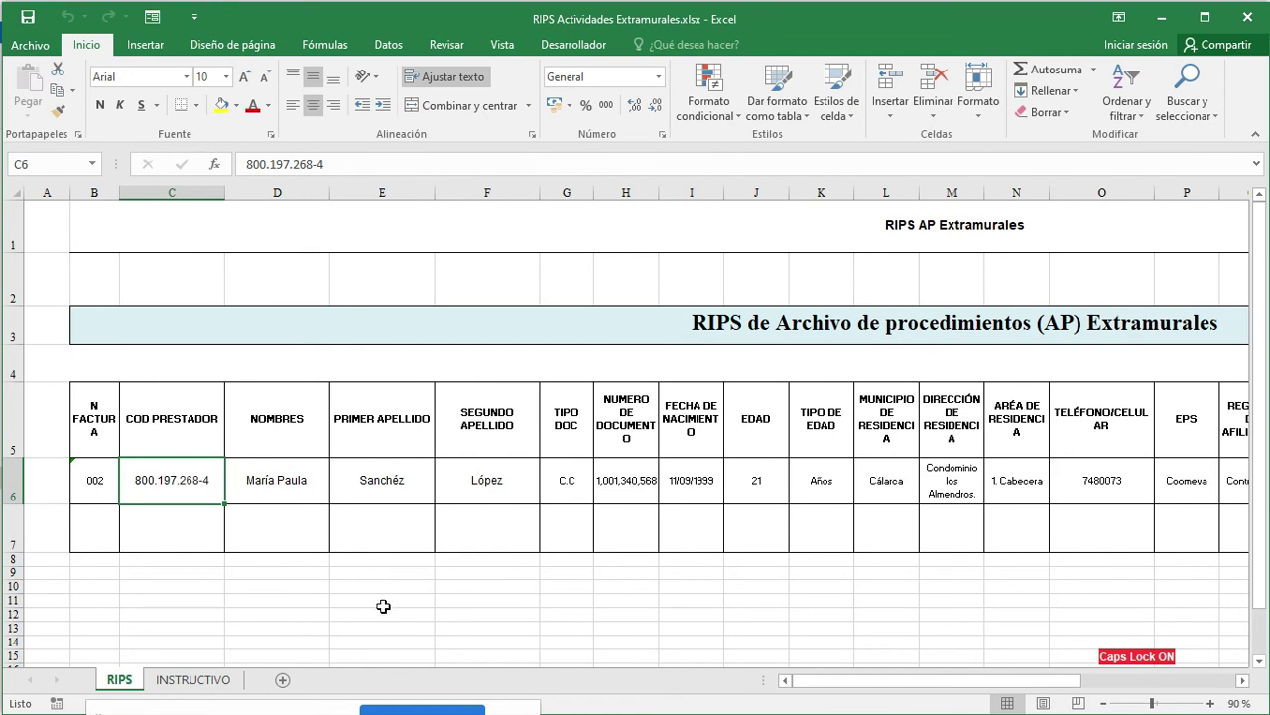
left_click(860, 680)
left_click_drag(859, 681, 903, 684)
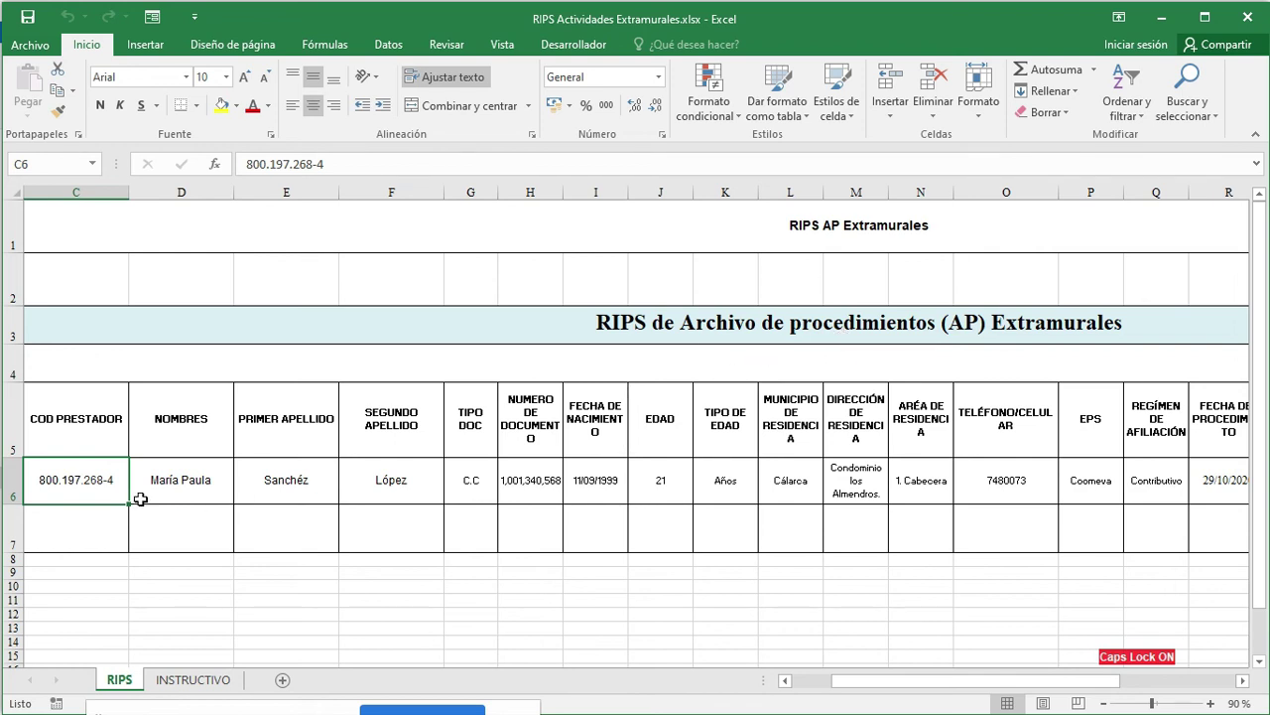
key("Left")
key("Left")
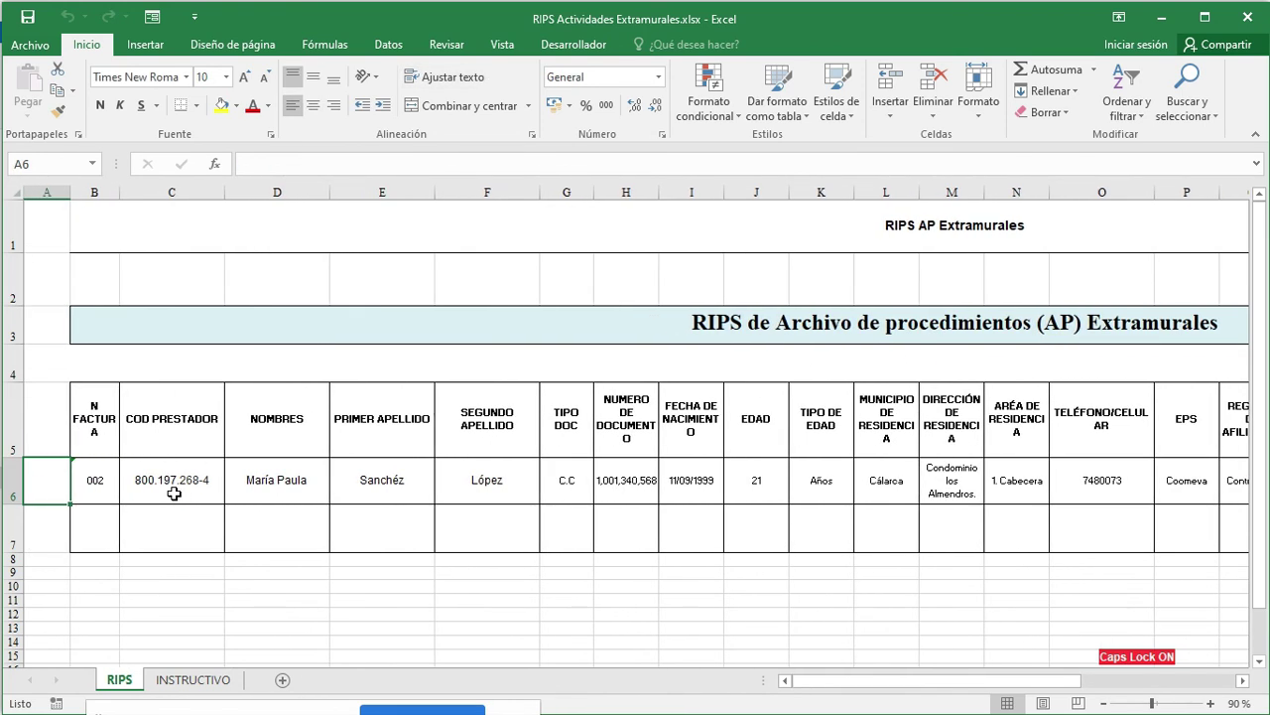
key("Right")
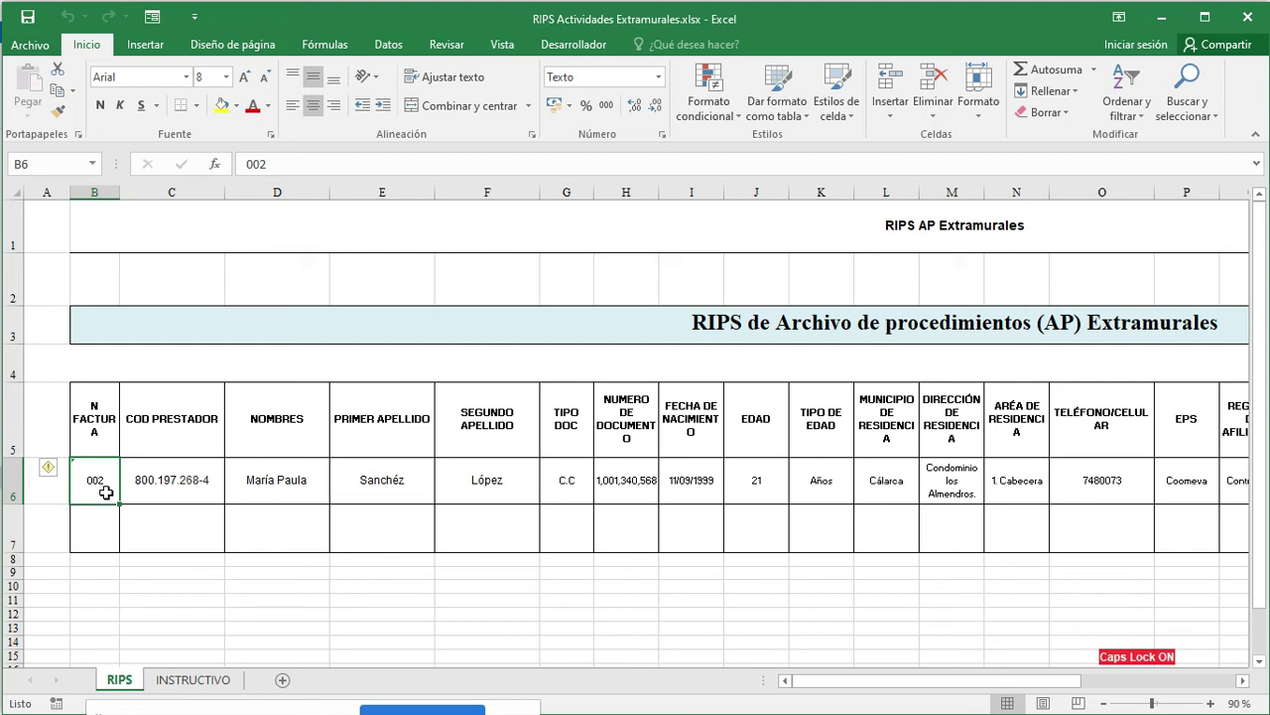
key("Left")
key("Right")
key("Right")
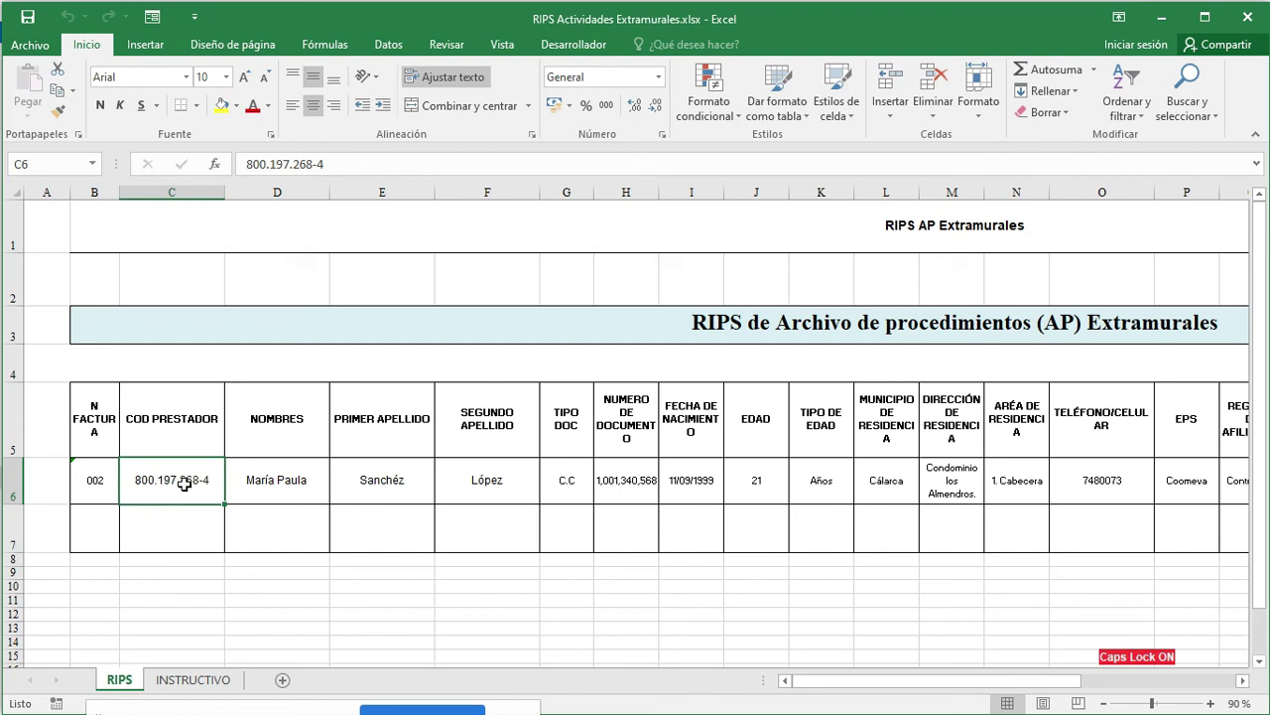
Switch back to the AC042019.TXT workbook and widen the PRESTADOR column so the full provider codes fit
key("alt+Tab")
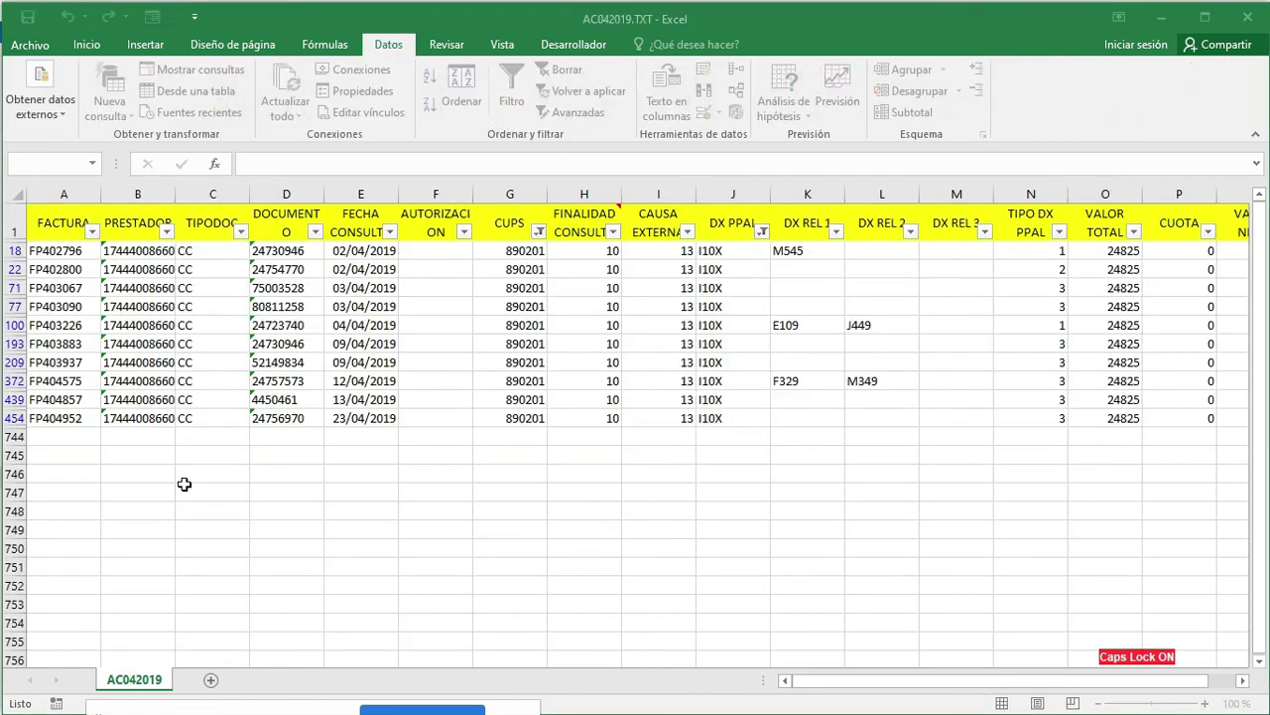
left_click(144, 251)
left_click_drag(175, 193, 263, 195)
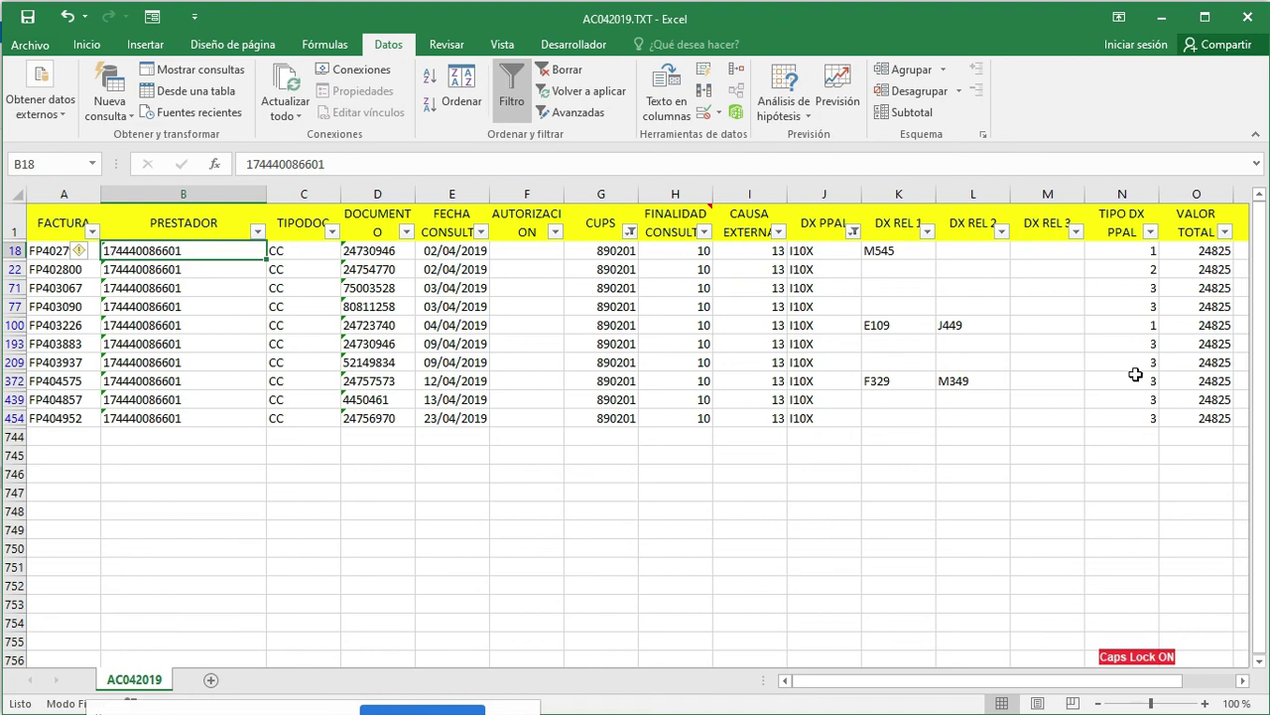
left_click(1205, 703)
left_click(1204, 703)
left_click(1205, 703)
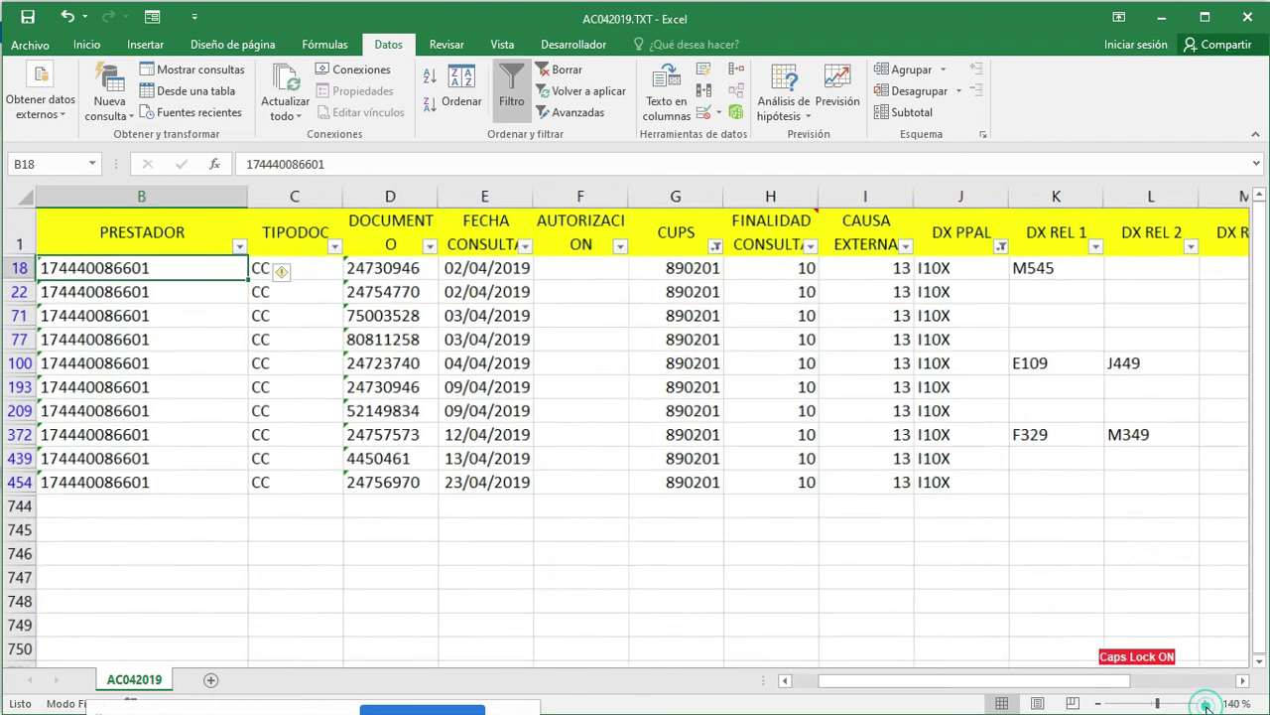
left_click(1205, 702)
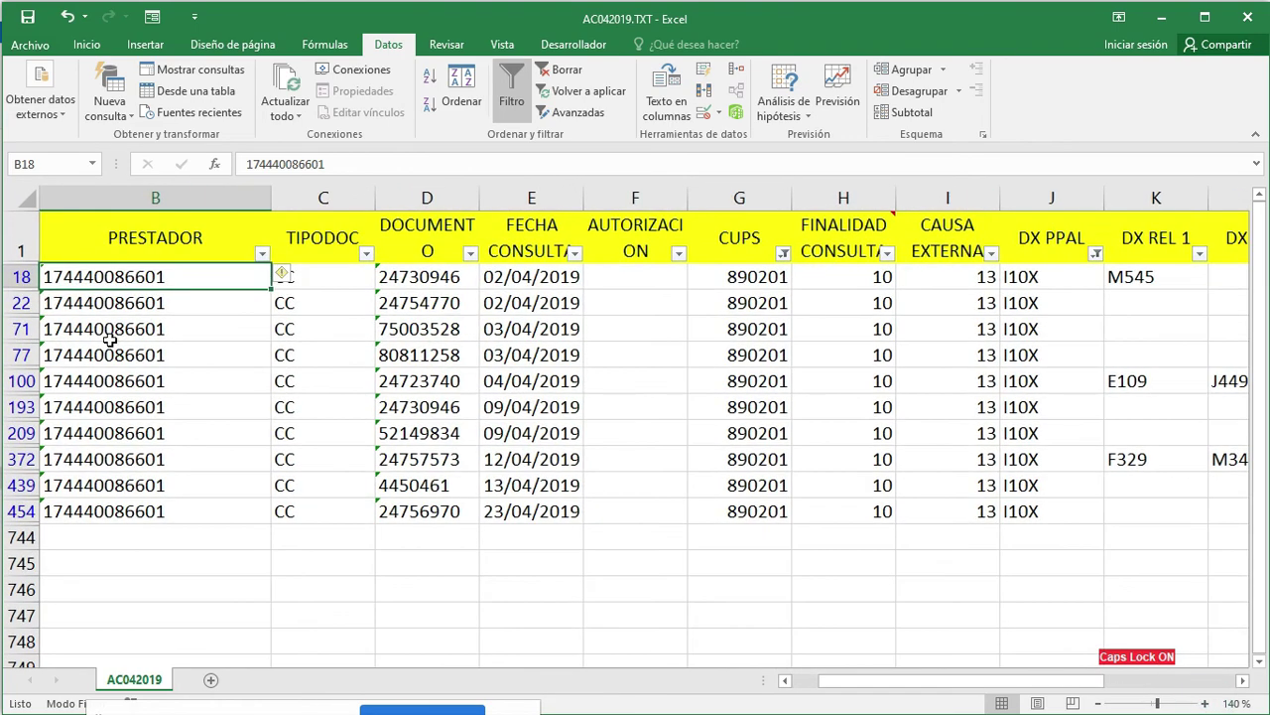
Examine the provider code in B18 segment by segment: the first two digits, next three, next five and last two
double_click(50, 276)
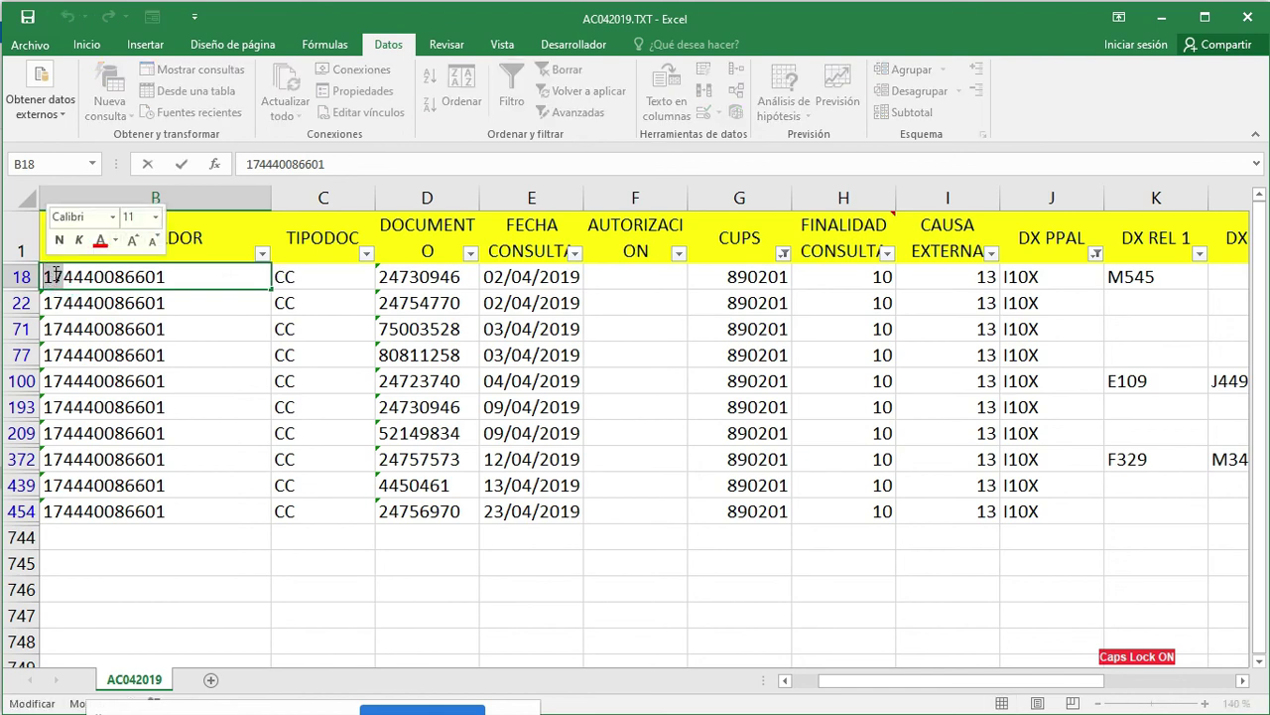
left_click_drag(64, 278, 94, 279)
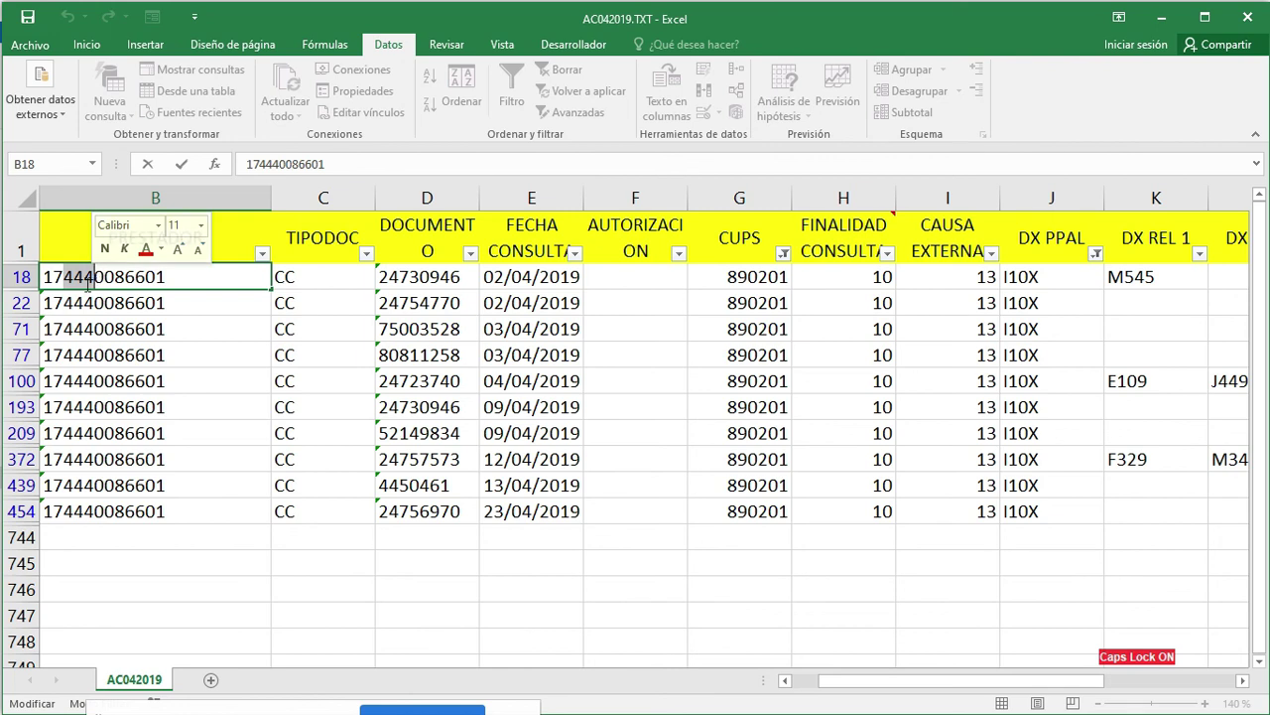
left_click(102, 276)
left_click_drag(102, 276, 153, 279)
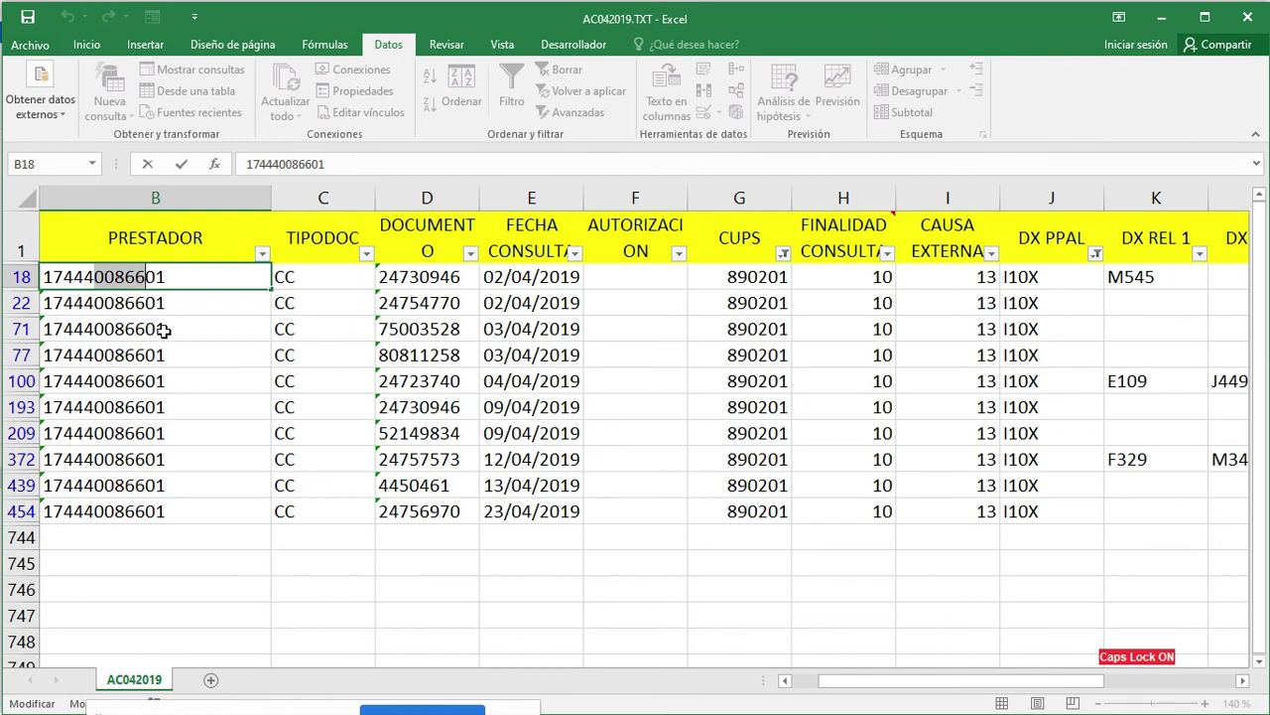
left_click(161, 279)
left_click_drag(161, 279, 149, 279)
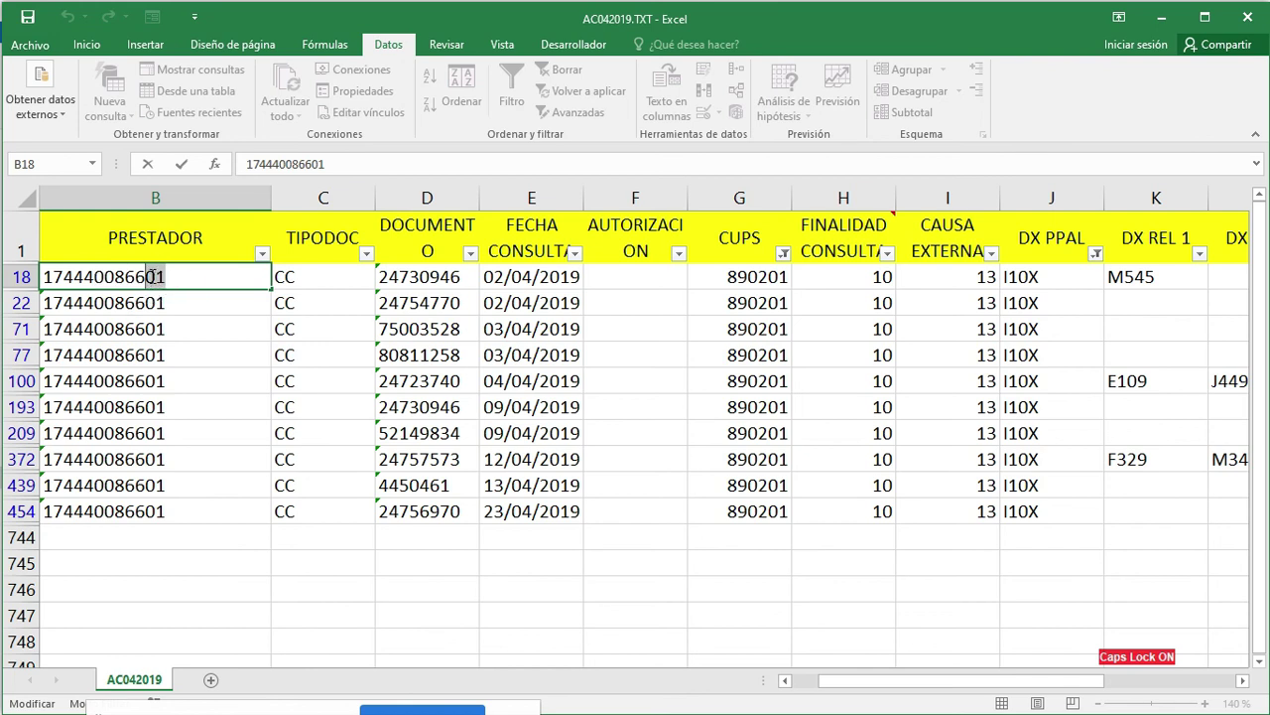
Enter the example codes 63001 in cell B746 and 63130 in cell B747, below the filtered records
left_click(181, 591)
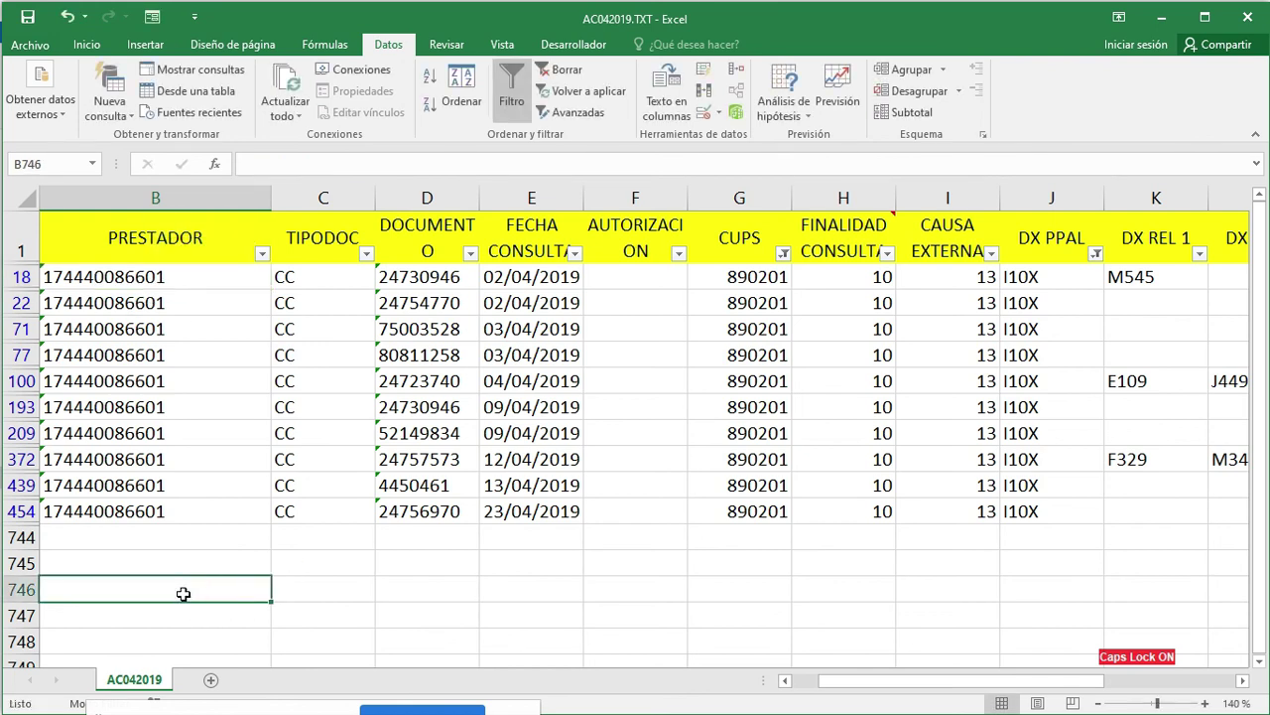
type("63001")
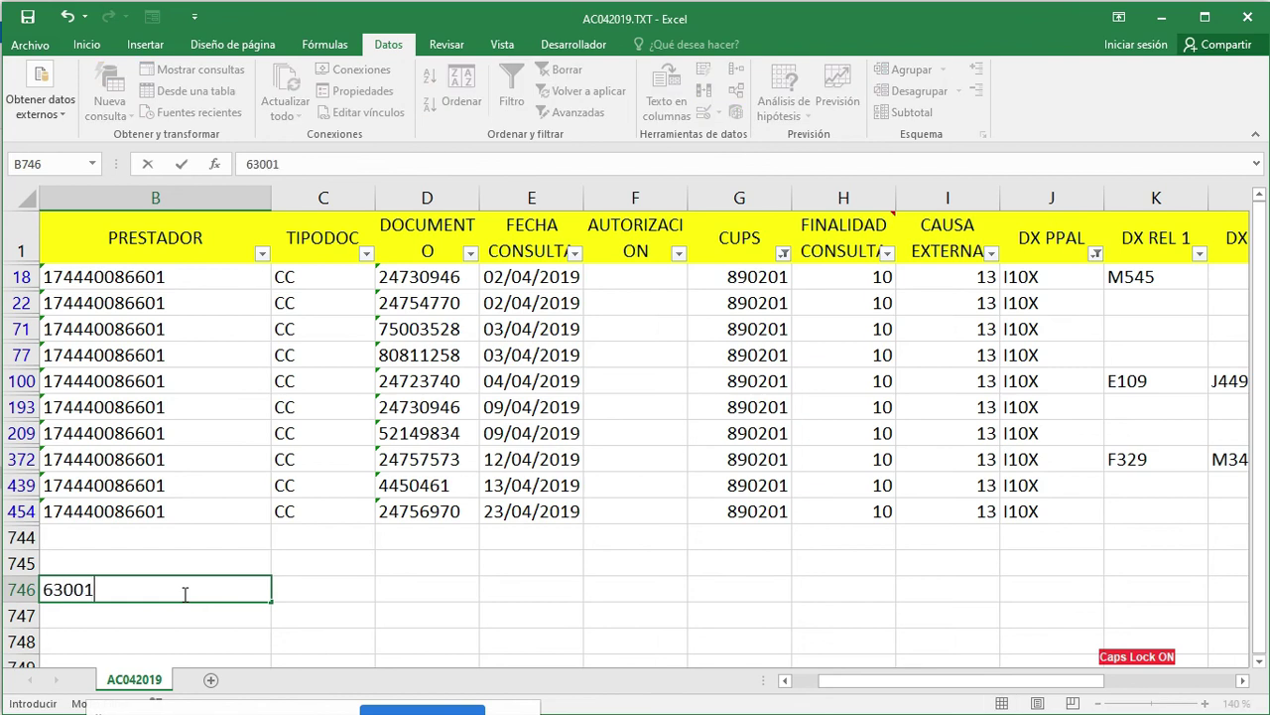
key("shift+Left")
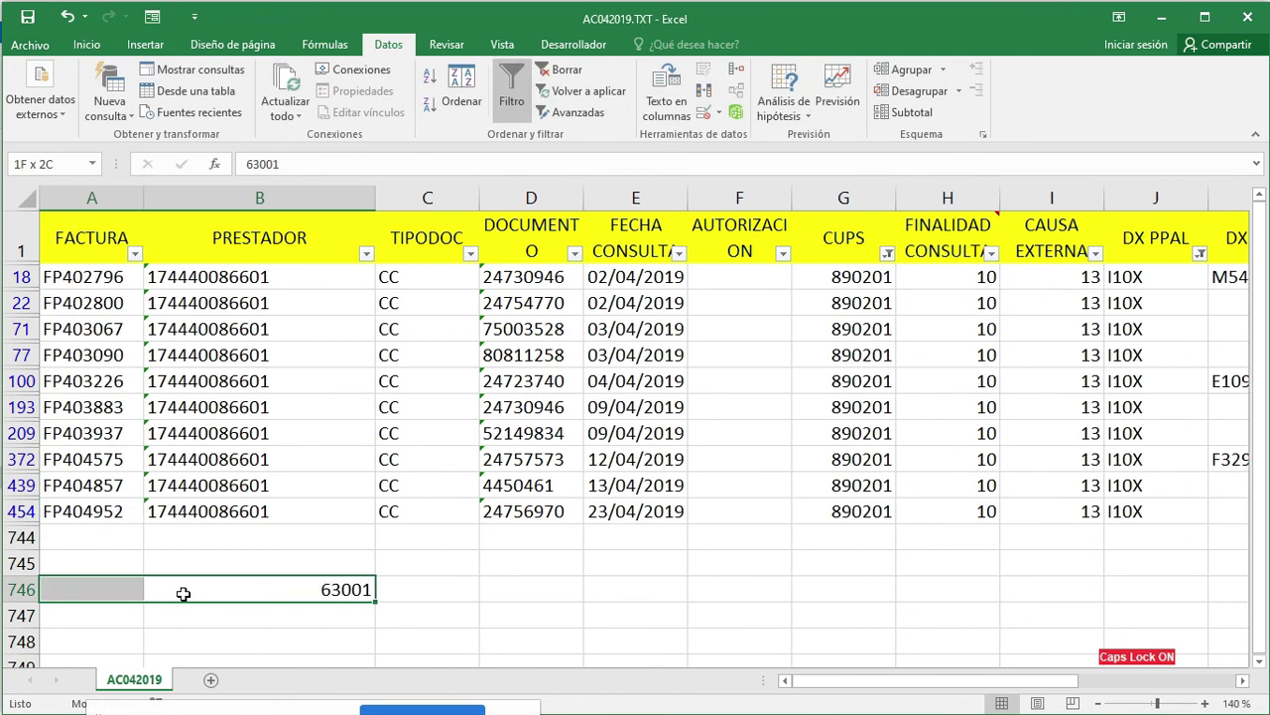
left_click(348, 617)
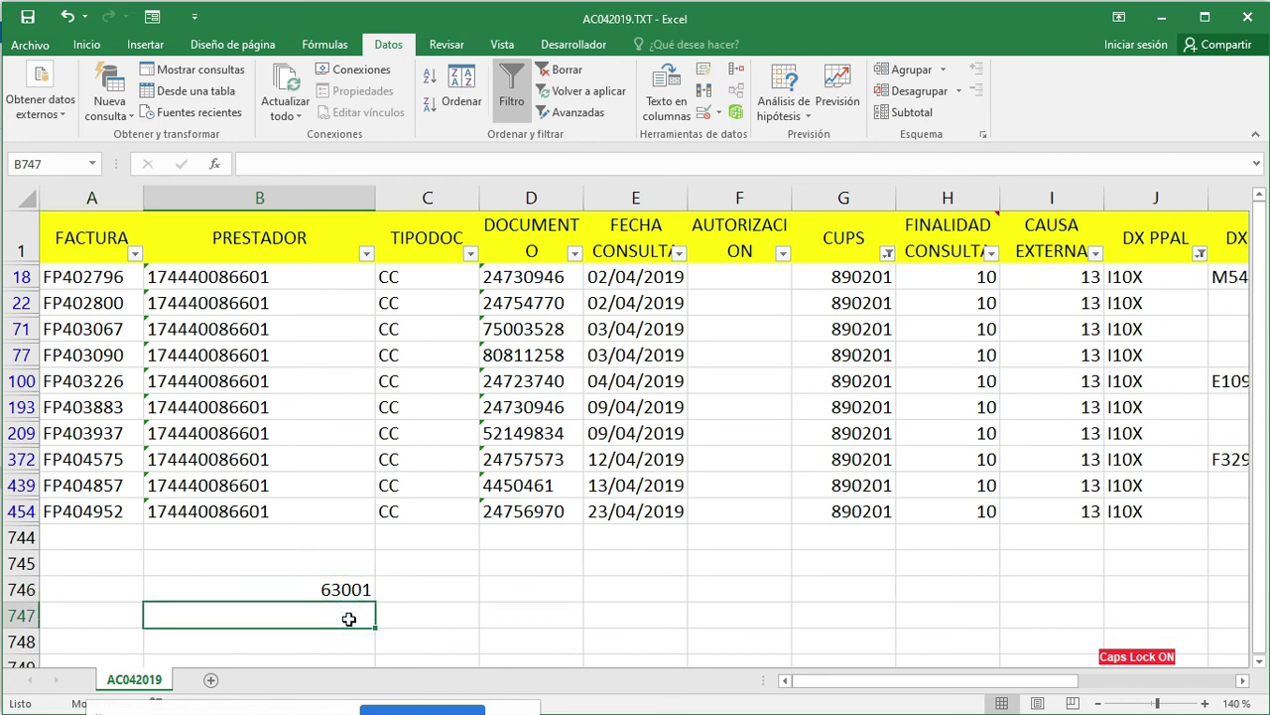
type("63130")
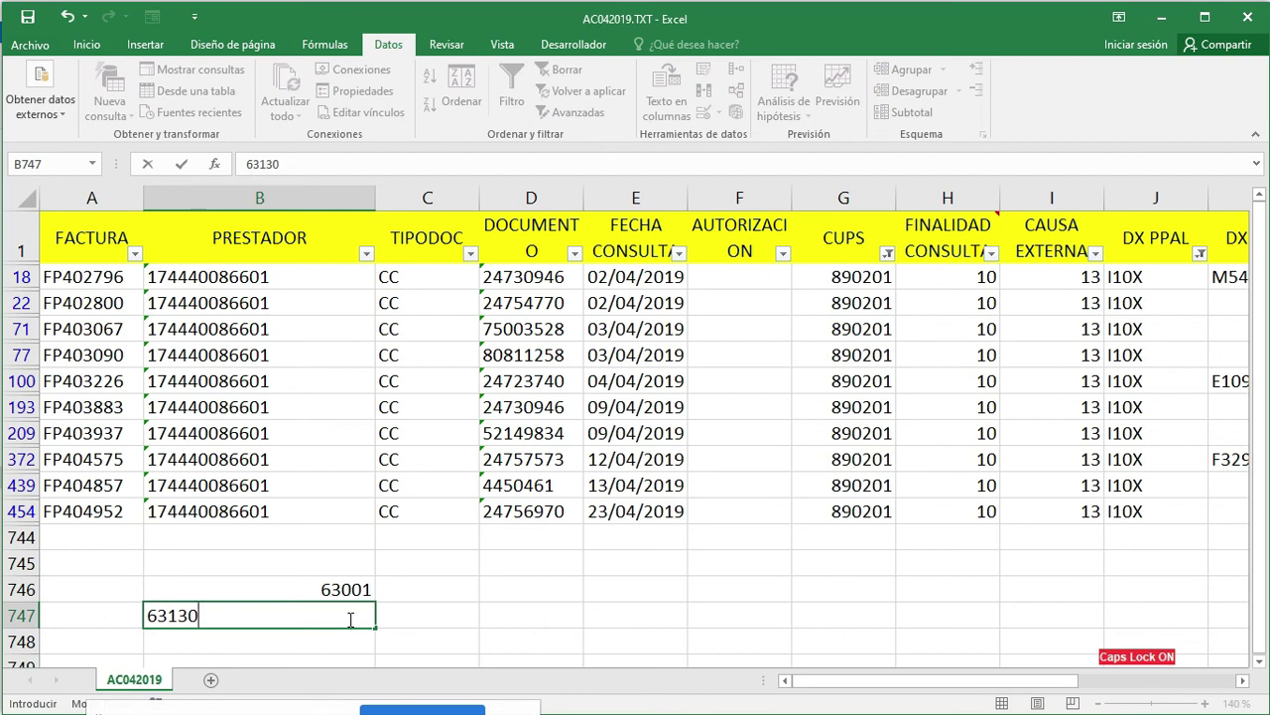
key("shift+Left")
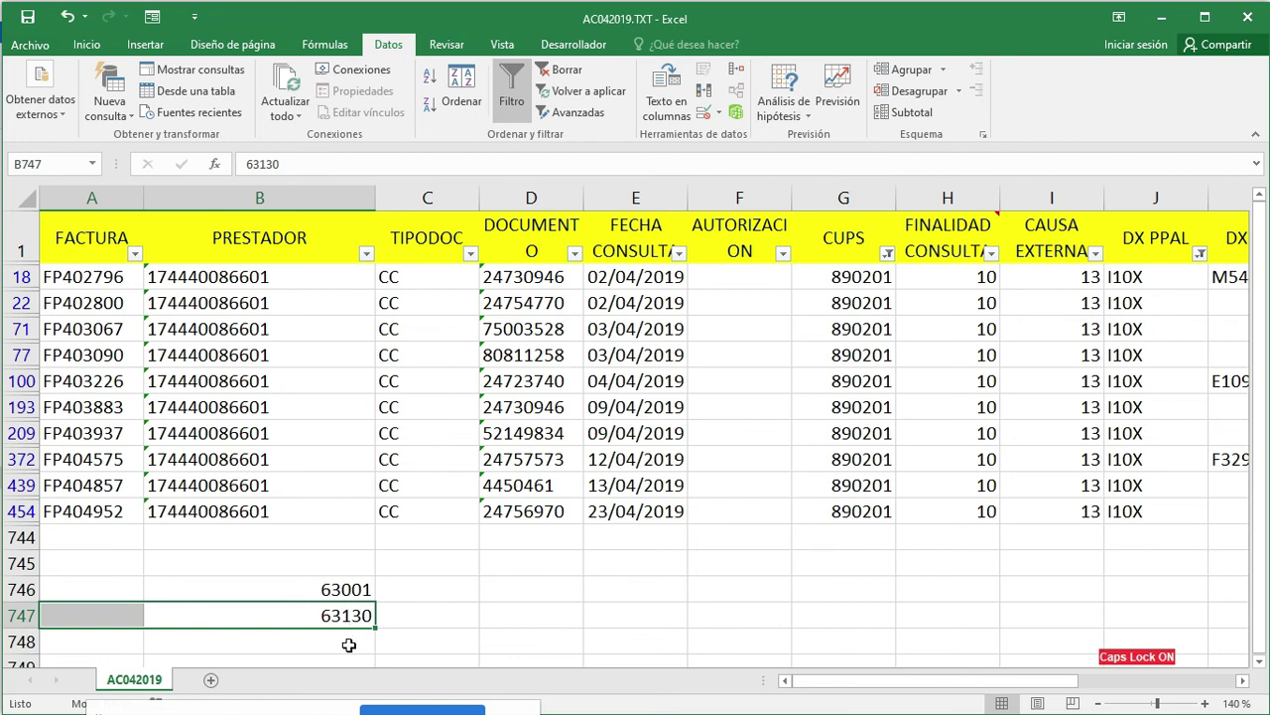
Enter the example code 63470 in cell B748, below the other two example codes
scroll(477, 609, "down", 1)
left_click(346, 589)
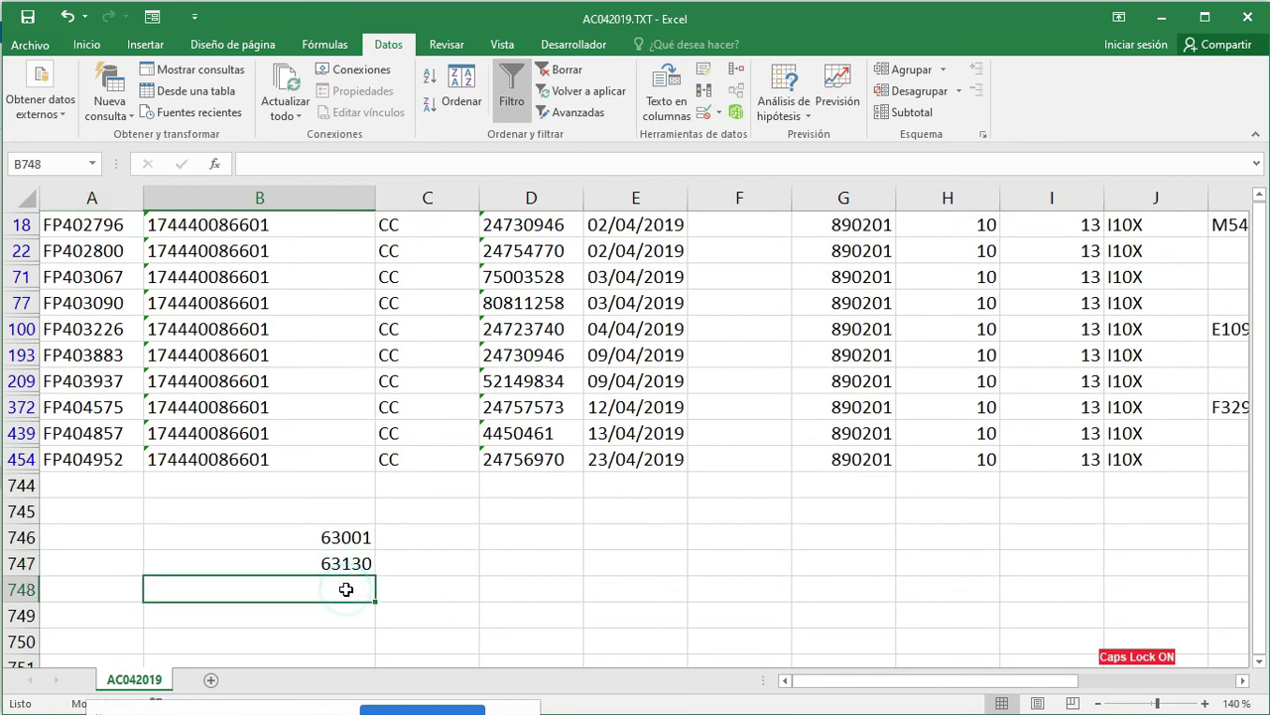
type("63470")
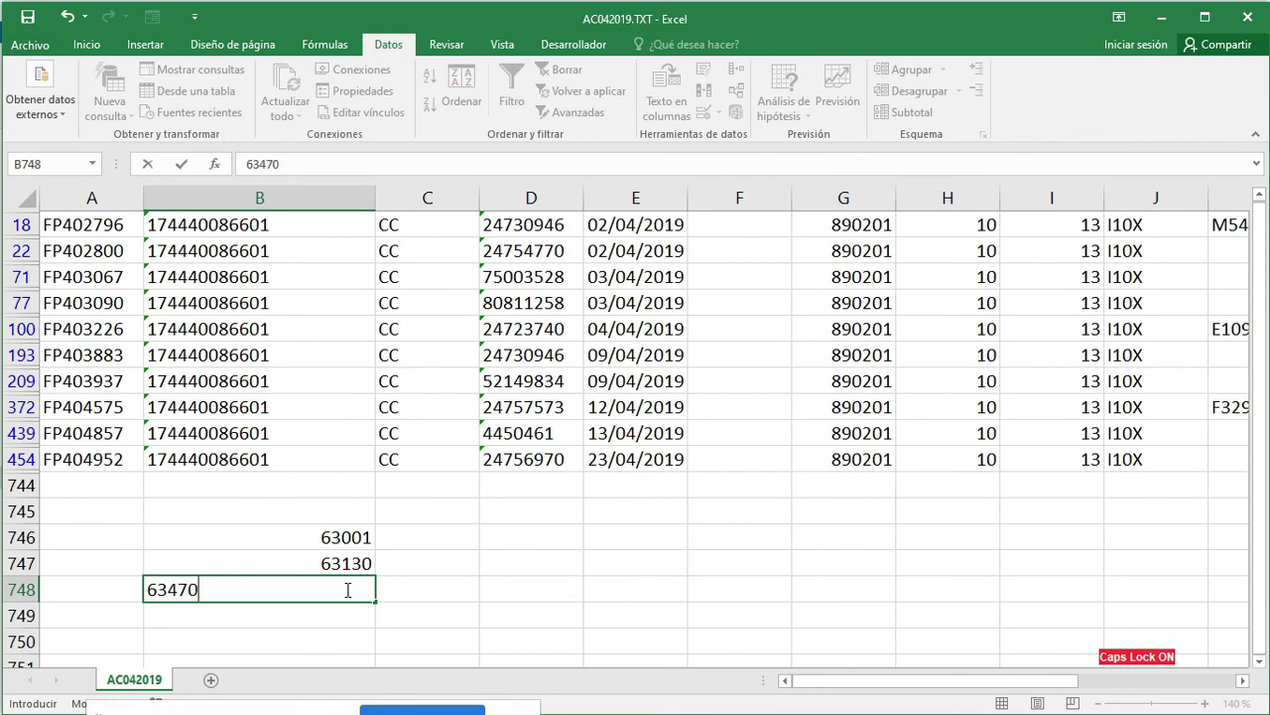
key("shift+Left")
Switch to the RIPS Actividades Extramurales workbook and check the sample record's COD PRESTADOR field and the empty cell below it
key("alt+Tab")
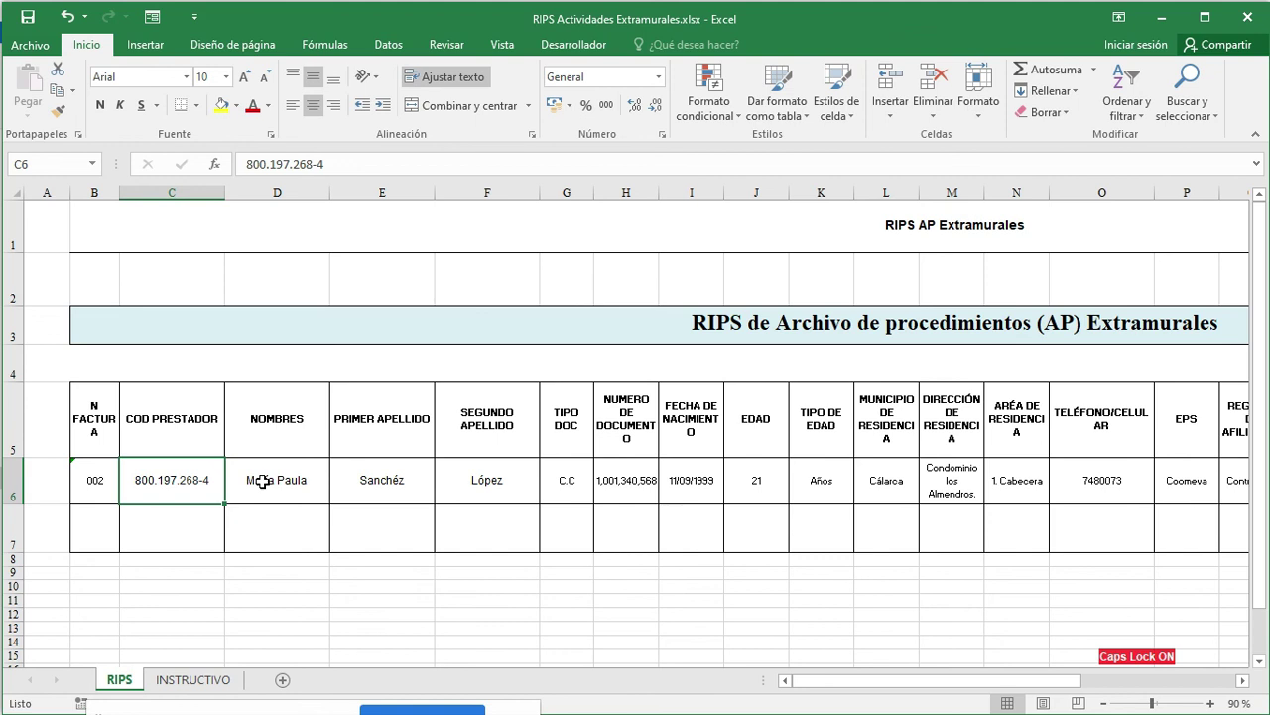
key("Left")
key("Right")
key("Down")
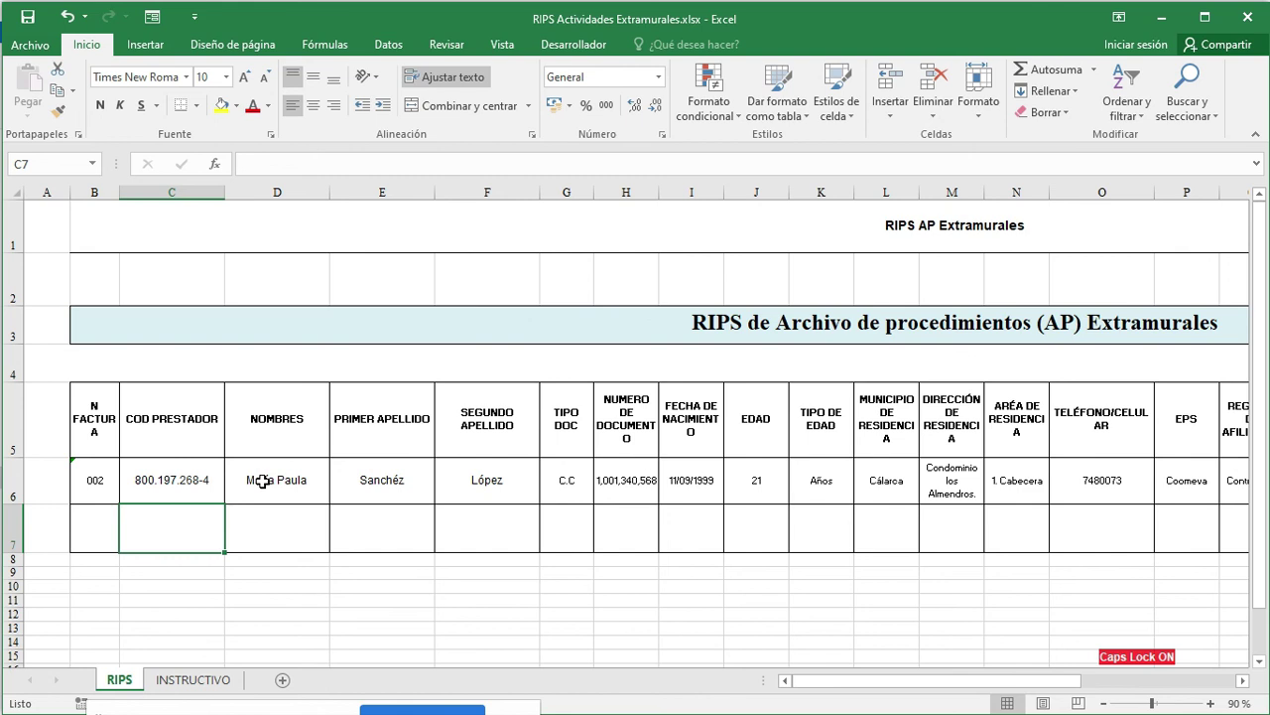
Switch to the Plantilla RIPS Macro workbook and review the first column headers of the AC sheet, from FACTURA to DOCUMENTO
key("alt+Tab")
key("alt+Tab")
key("alt+Tab")
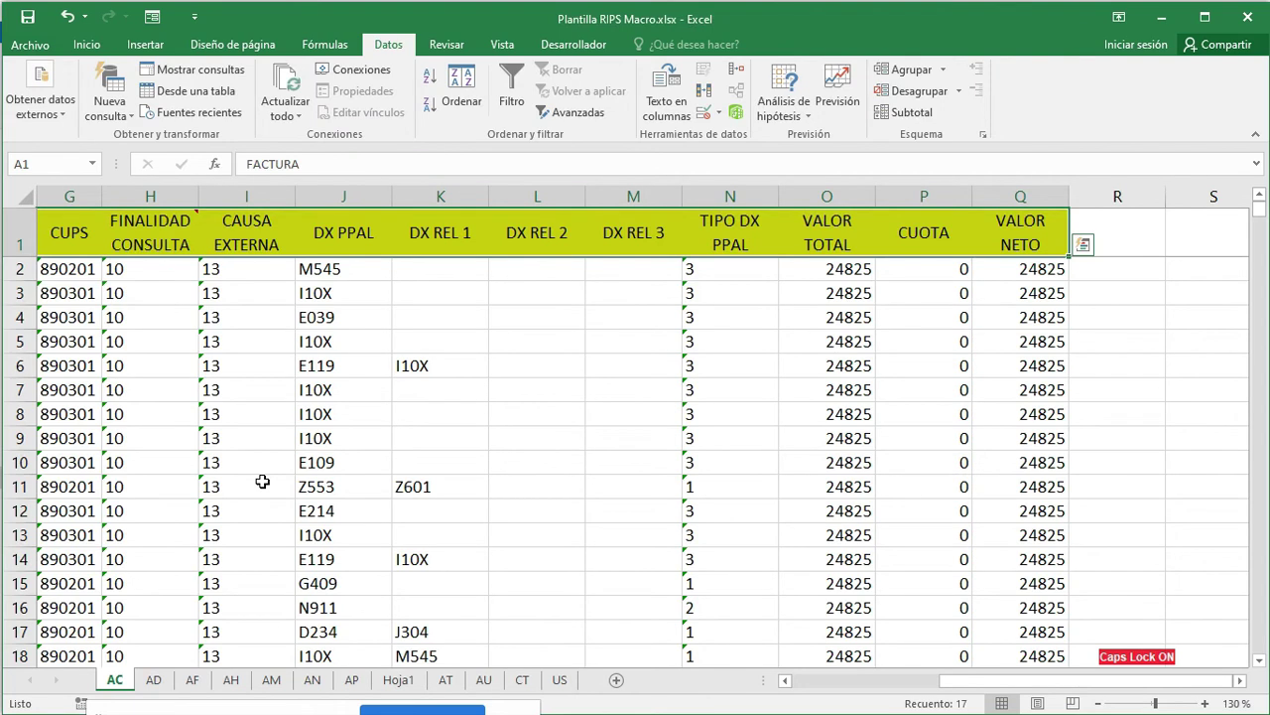
left_click(262, 481)
left_click(88, 268)
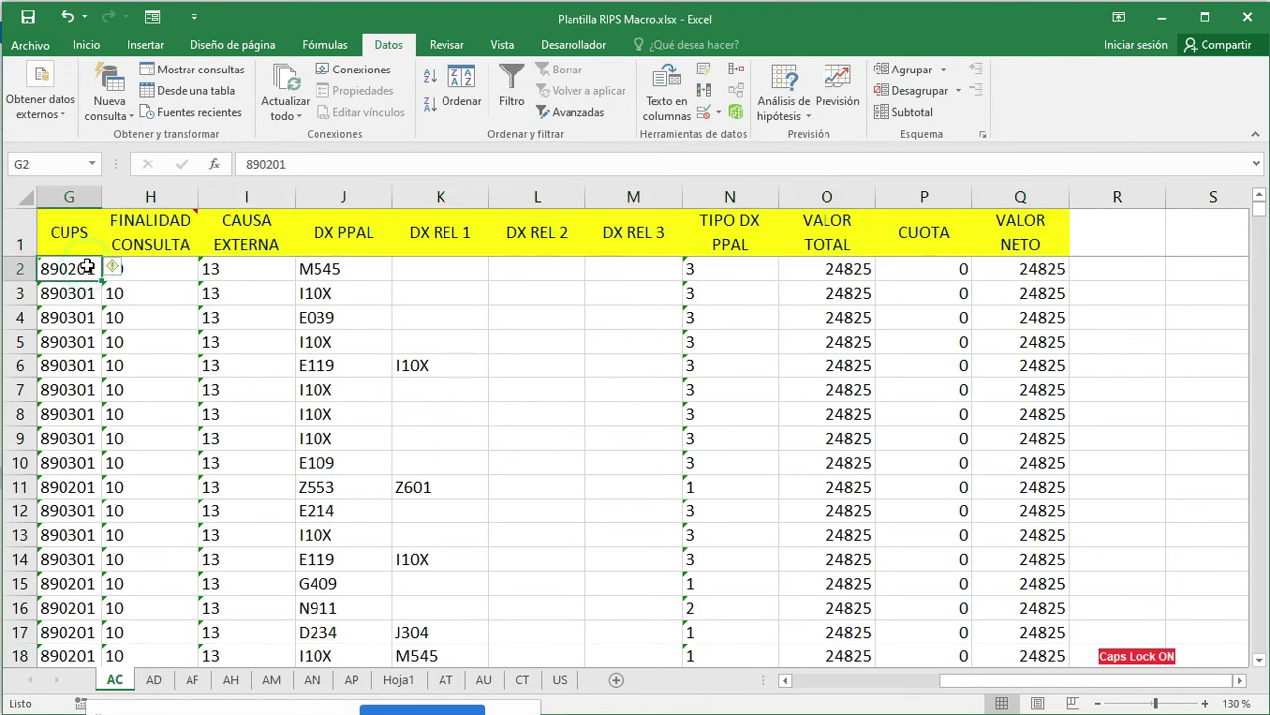
key("Home")
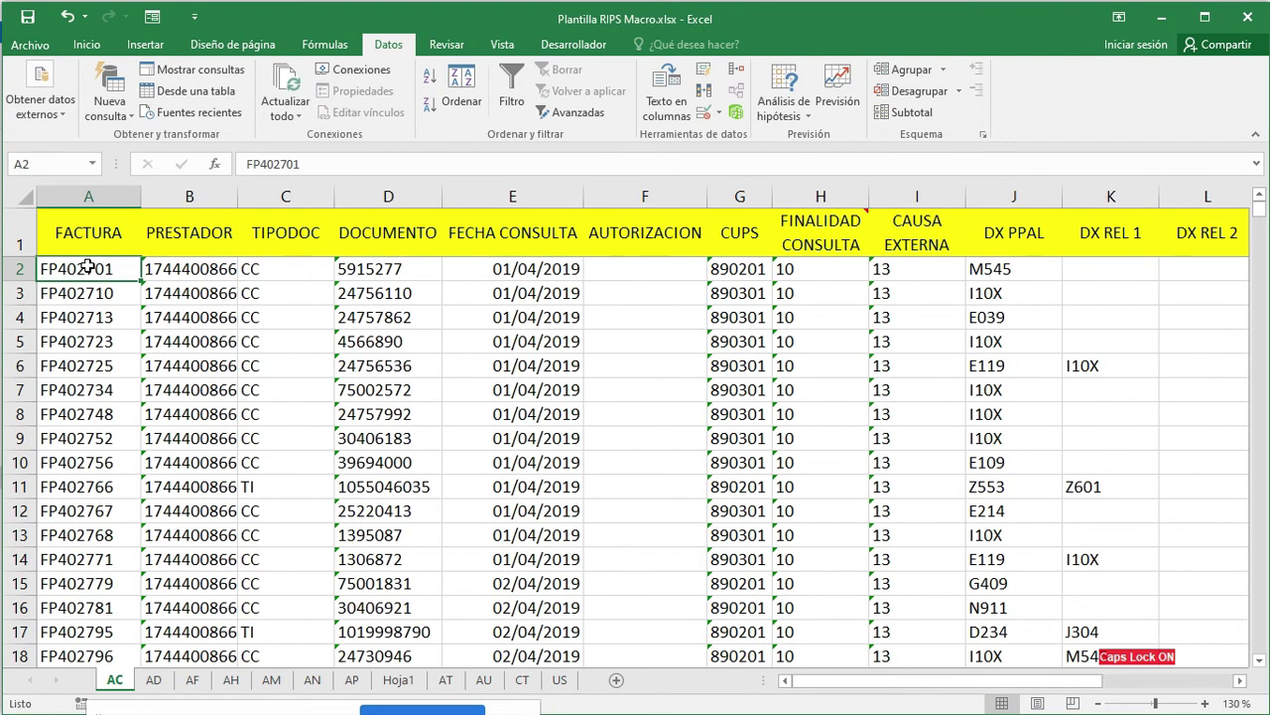
key("Up")
key("Right")
key("Right")
key("Right")
key("Left")
key("Left")
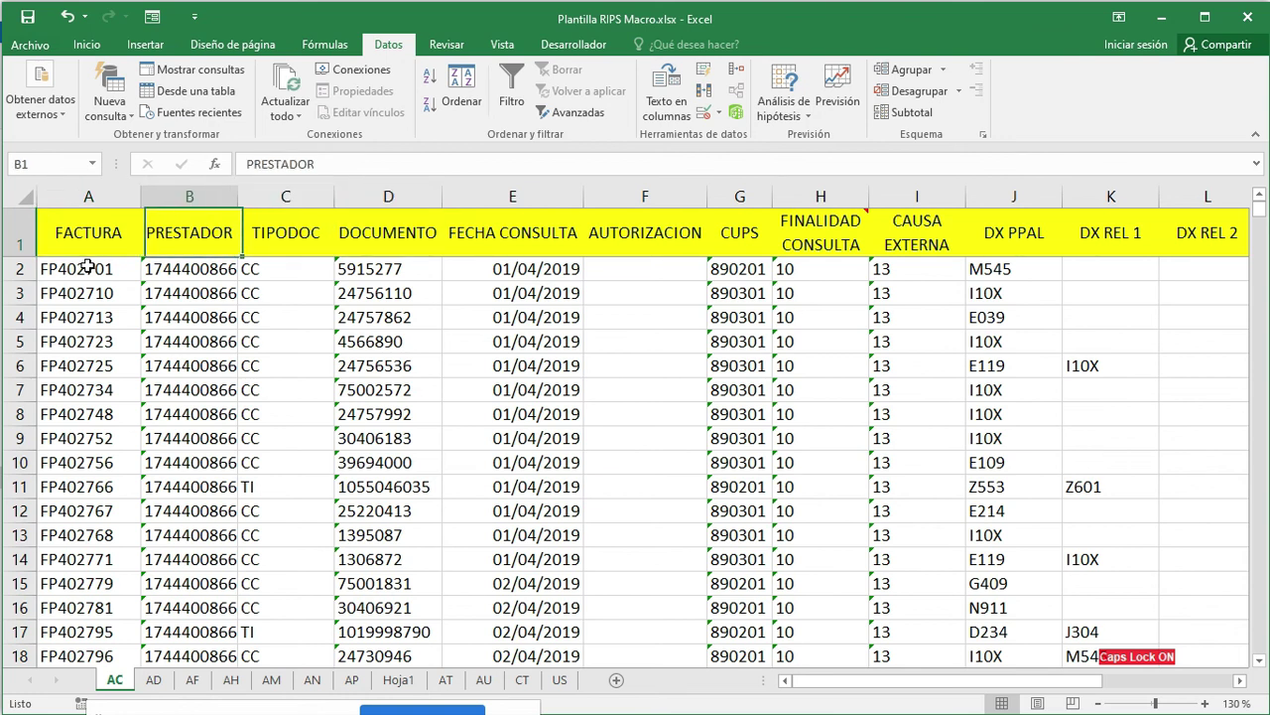
key("Left")
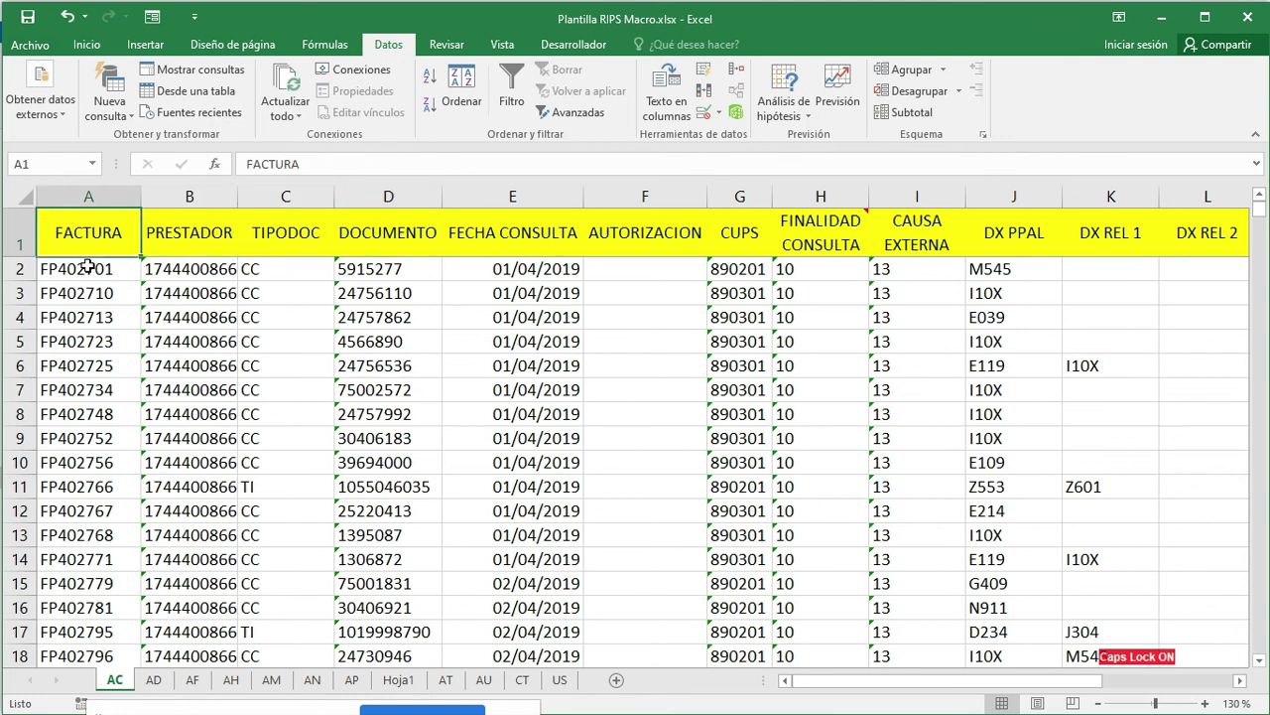
Examine the first AC record field by field from FACTURA to CUPS, and read the code list in the FINALIDAD CONSULTA comment
key("Down")
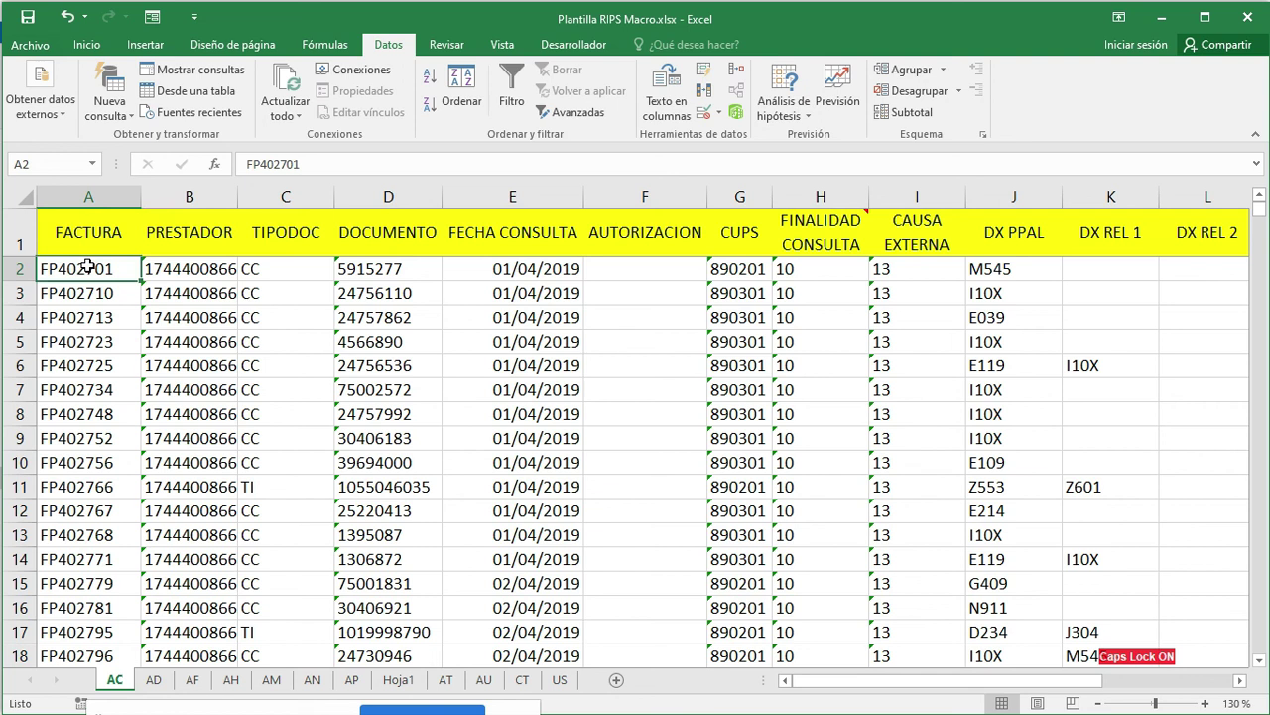
key("Right")
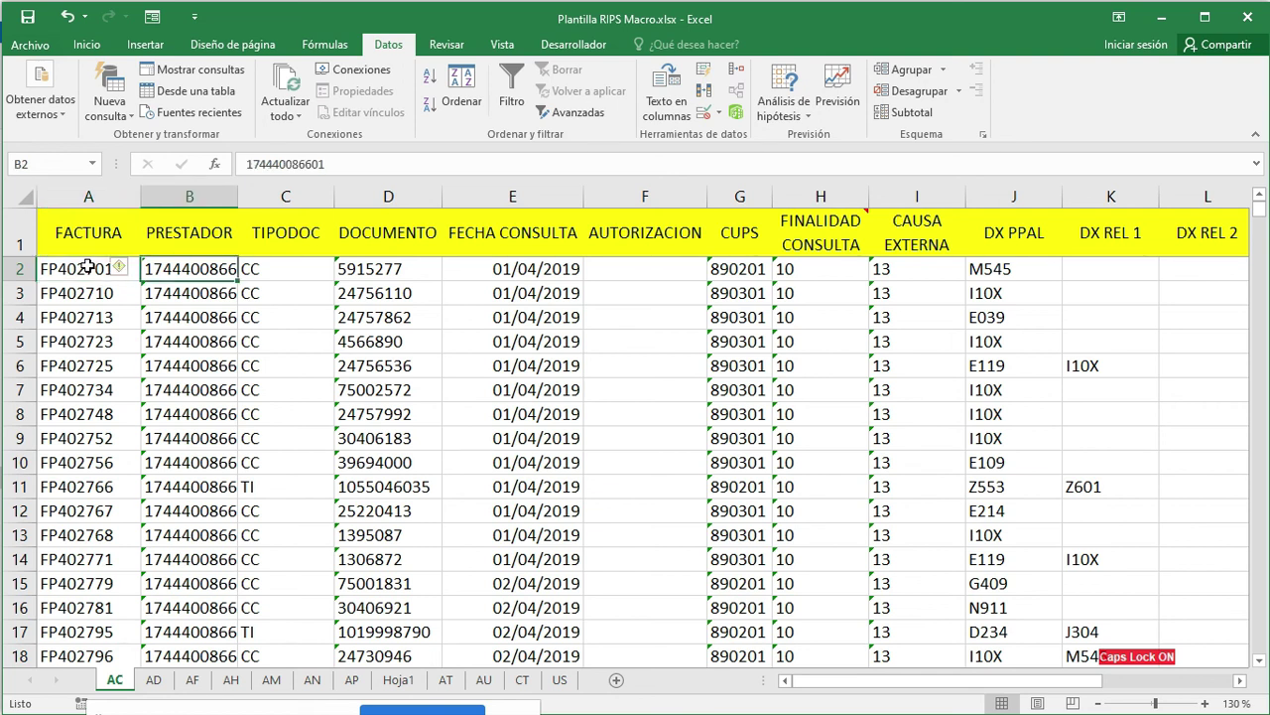
key("Right")
key("Right")
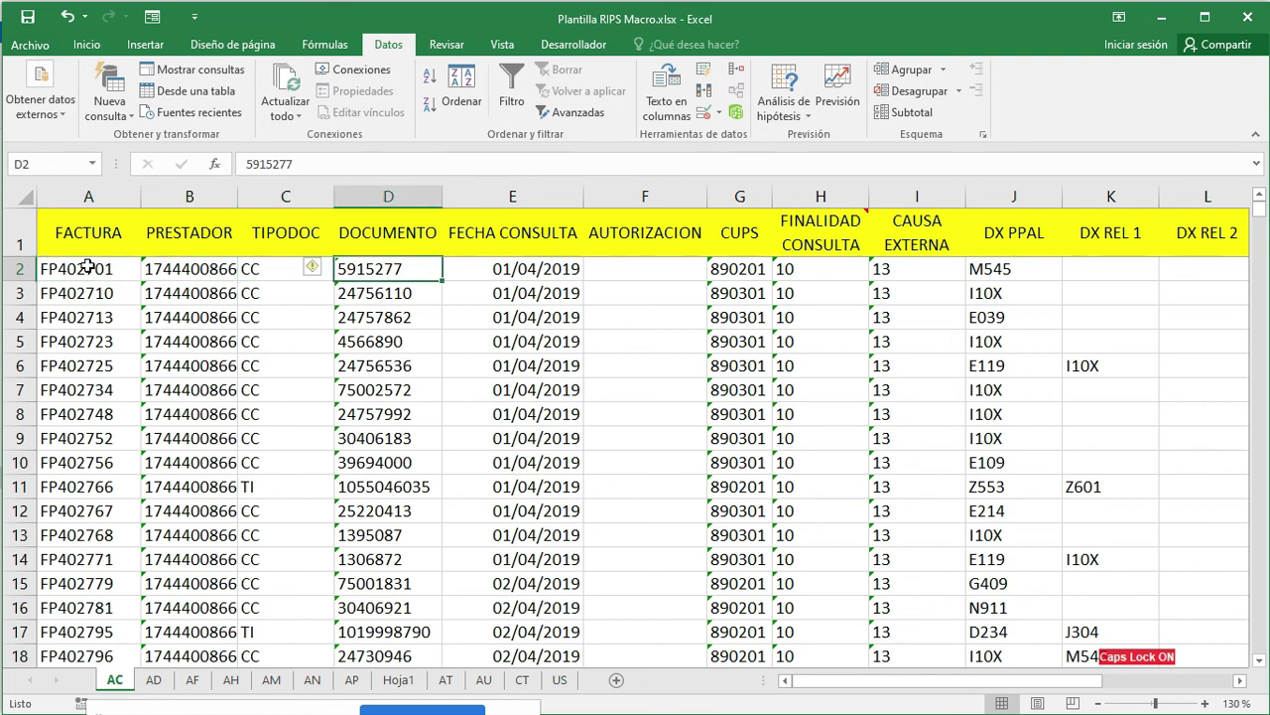
key("Right")
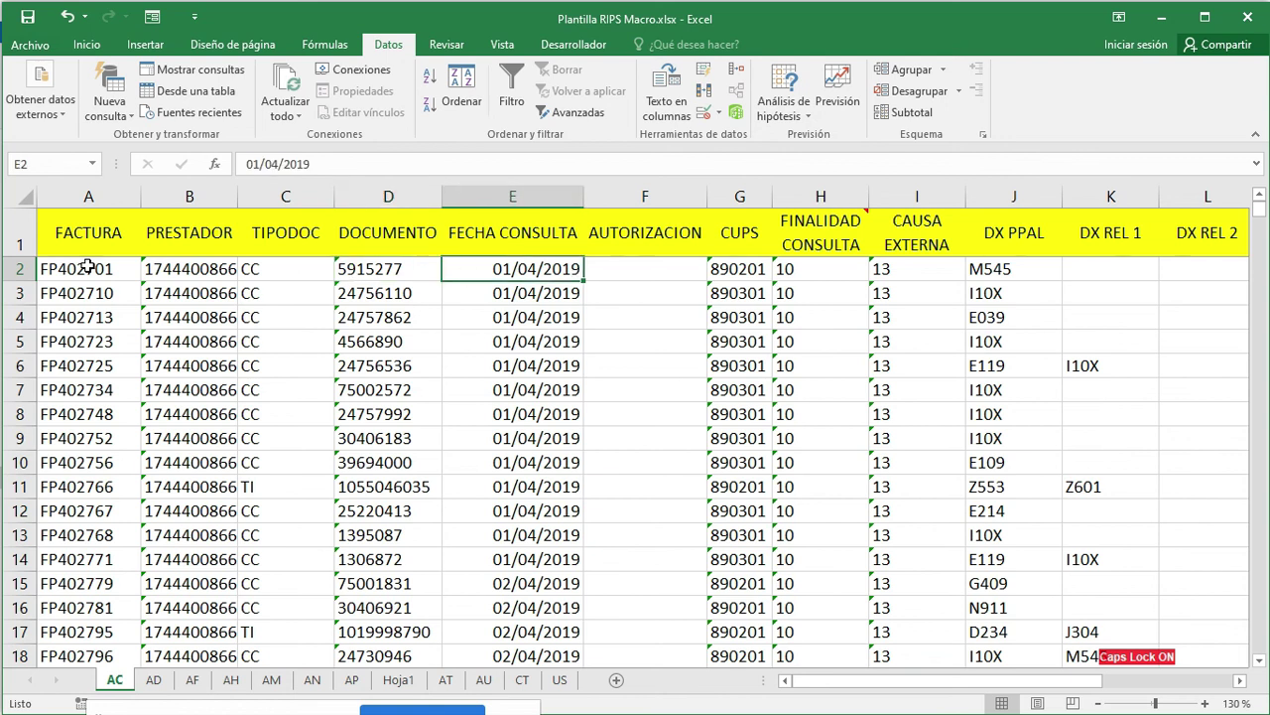
key("Right")
key("Right")
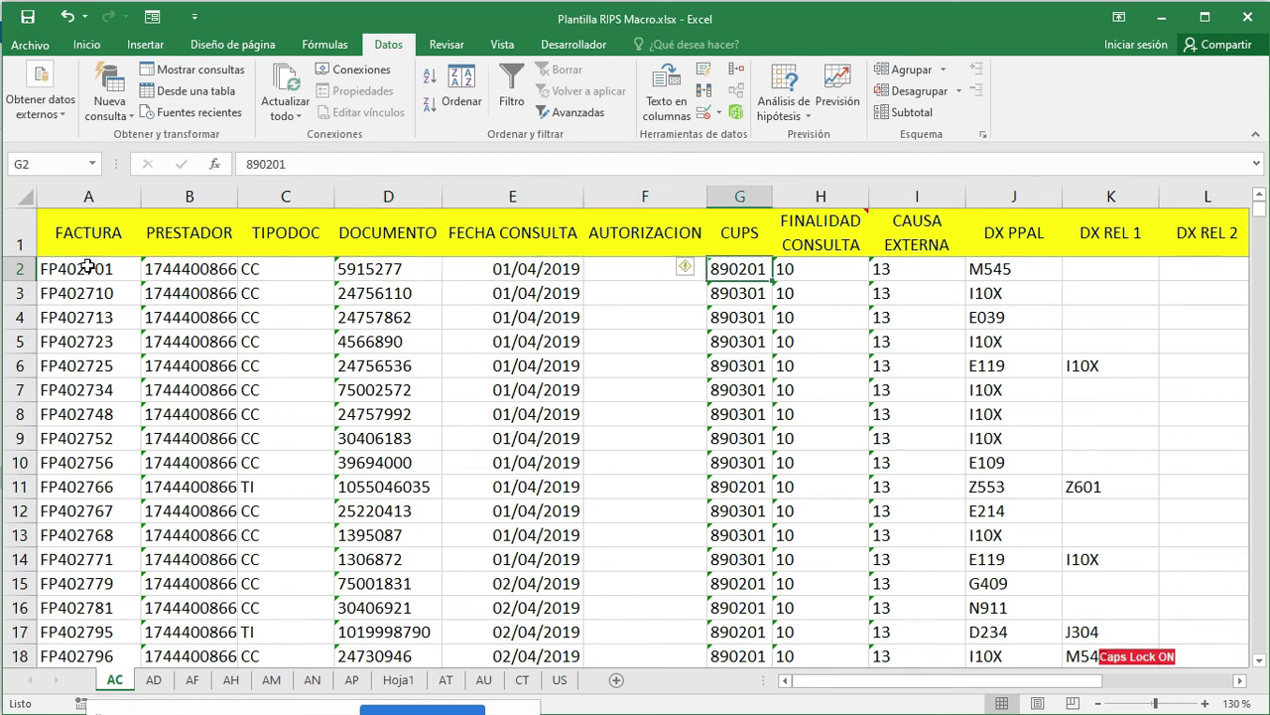
mouse_move(830, 219)
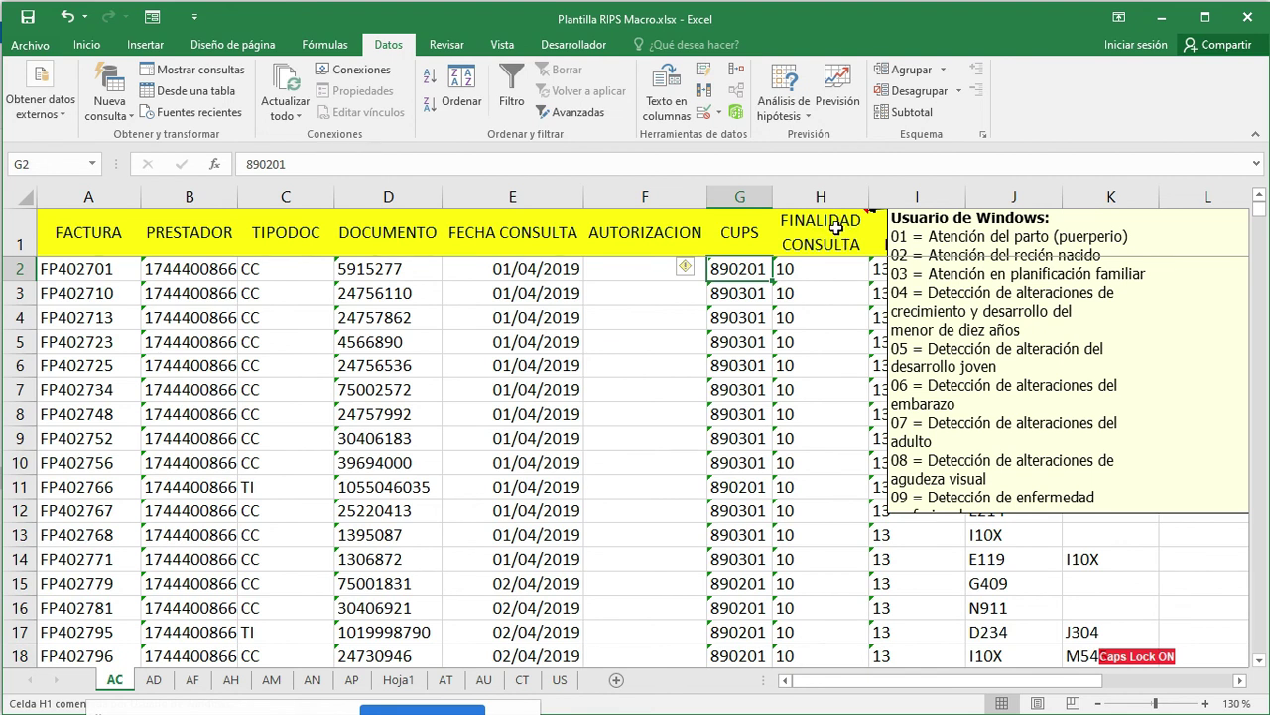
left_click(826, 281)
Switch back to the RIPS Actividades Extramurales workbook and read the INSTRUCTIVO sheet's field instructions up to DIRECCIÓN DE RESIDENCIA
key("alt+Tab")
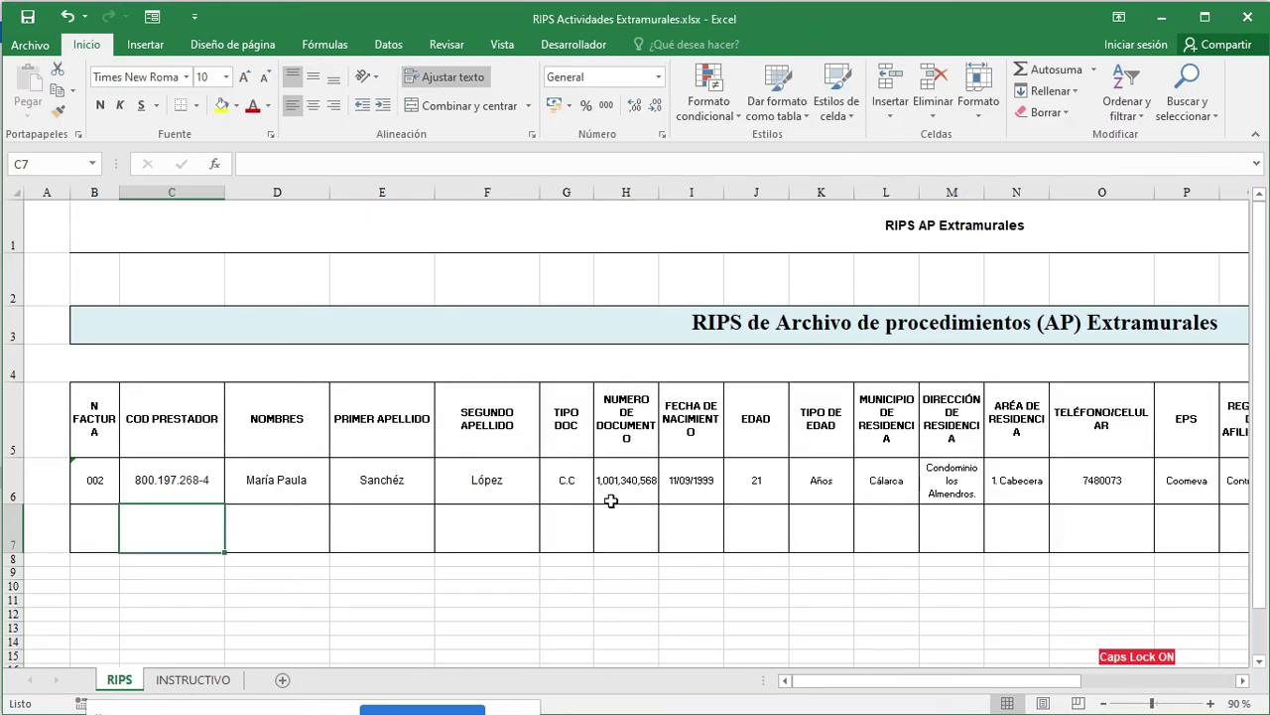
left_click(188, 681)
left_click(1012, 371)
key("Right")
key("Right")
key("Right")
key("Right")
key("Right")
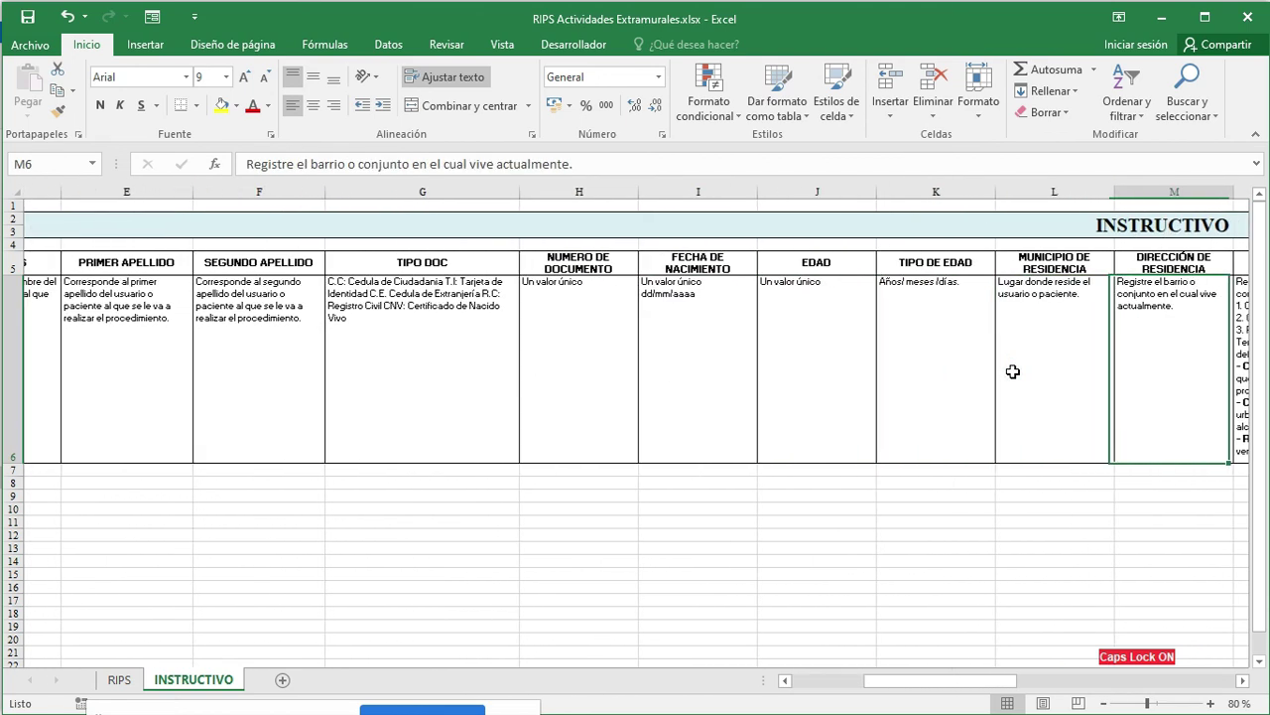
Review the INSTRUCTIVO guidance for the document type, document number, birth date, age and municipality fields
key("Left")
key("Left")
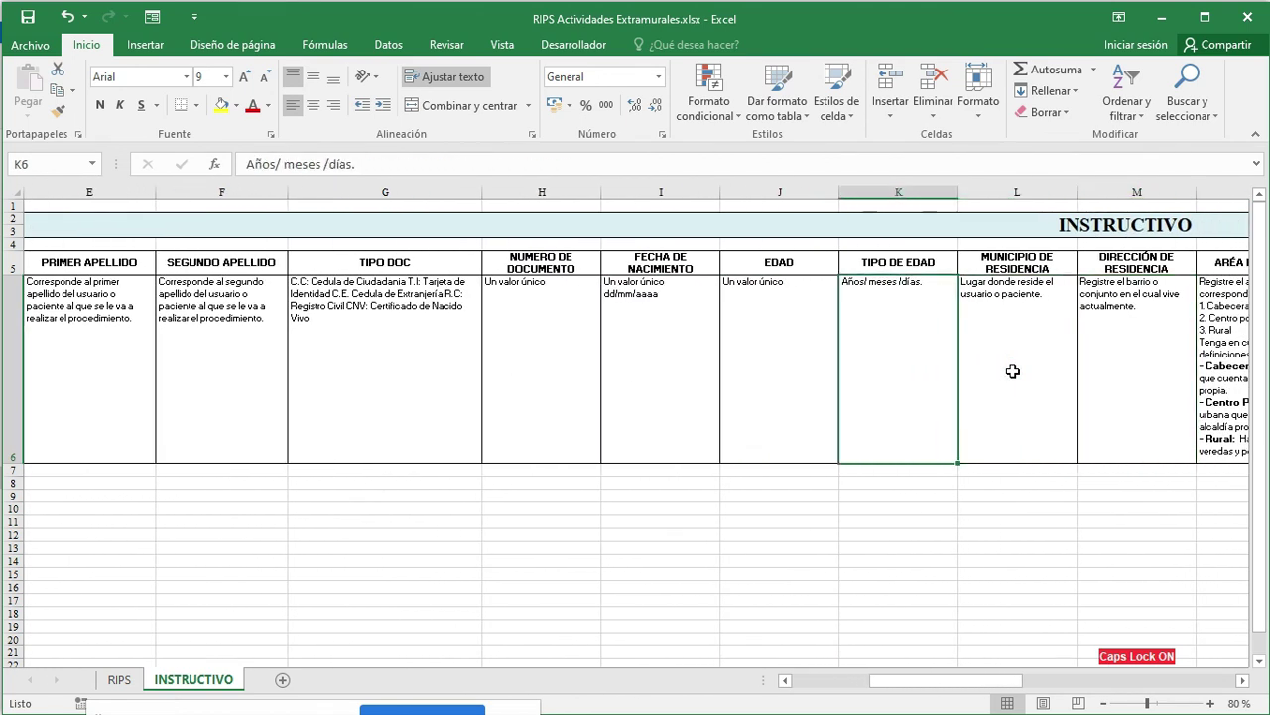
key("Left")
key("Left")
key("Left")
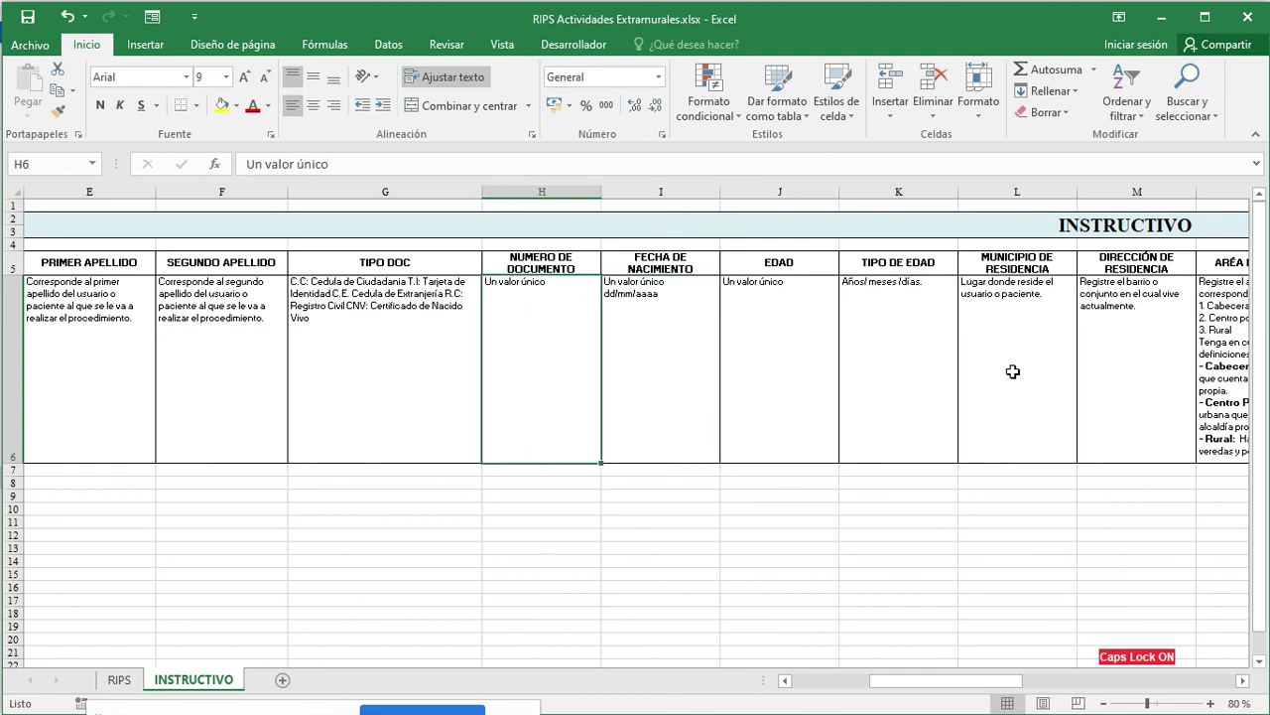
key("Left")
key("Right")
key("Right")
key("Right")
key("Right")
key("Right")
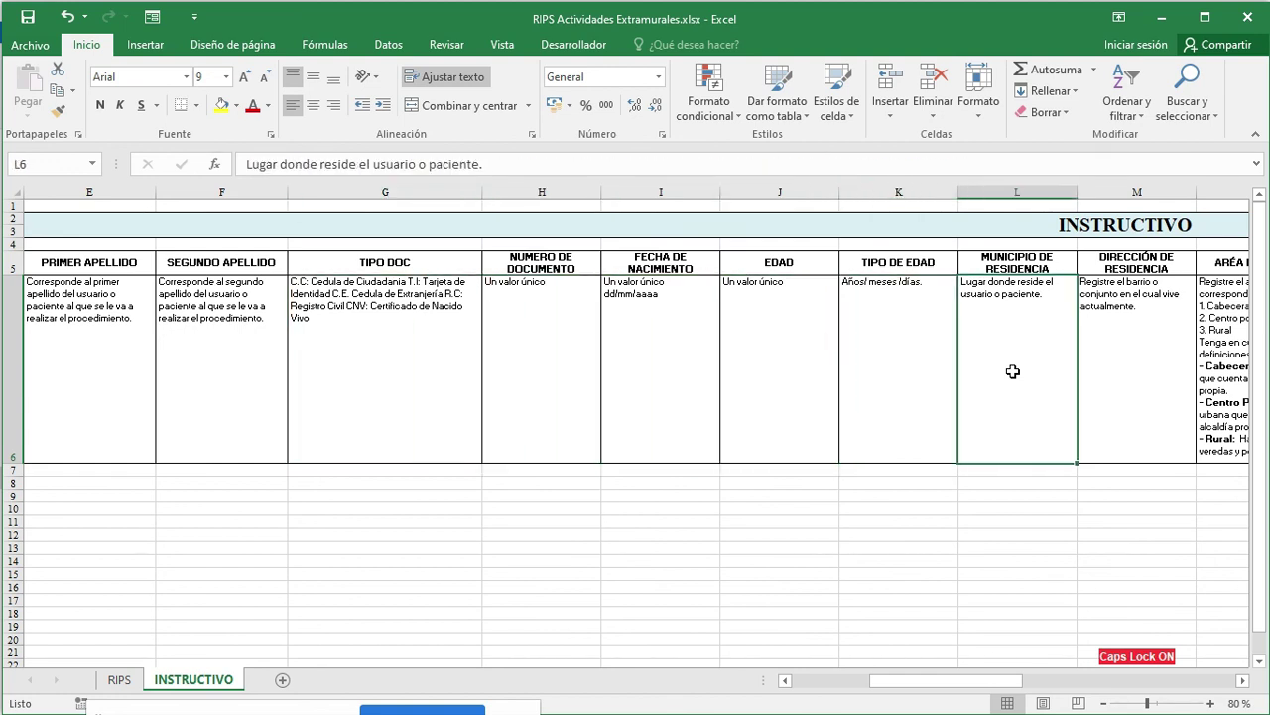
Read the INSTRUCTIVO guidance for TIPO DE EDAD, DIRECCIÓN DE RESIDENCIA and ARÉA DE RESIDENCIA
key("Left")
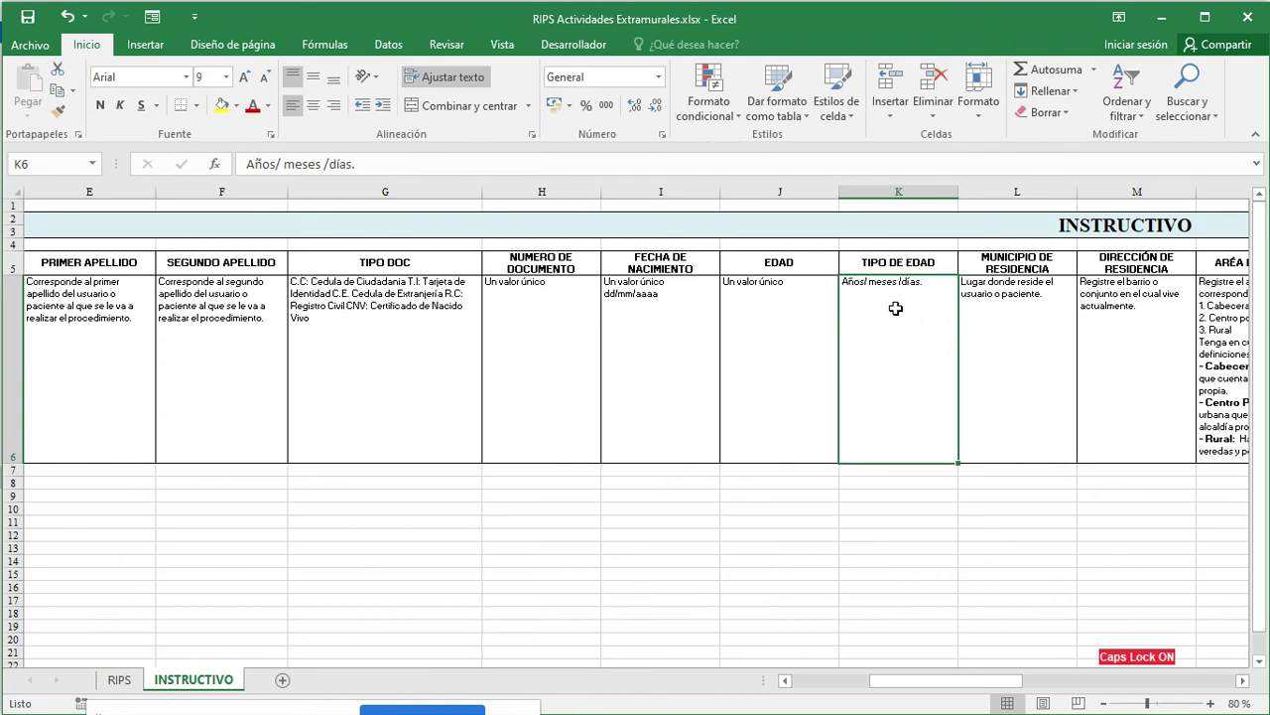
key("Right")
key("Right")
key("Right")
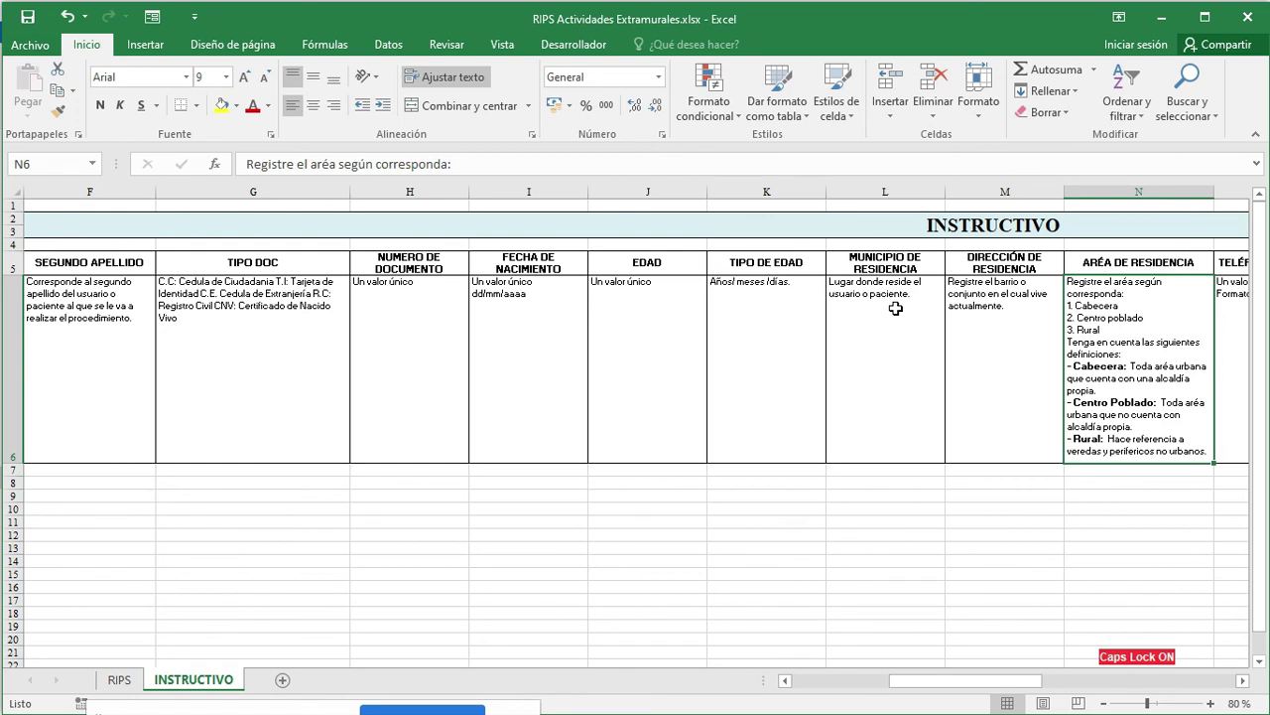
key("Right")
key("Left")
key("Left")
key("Right")
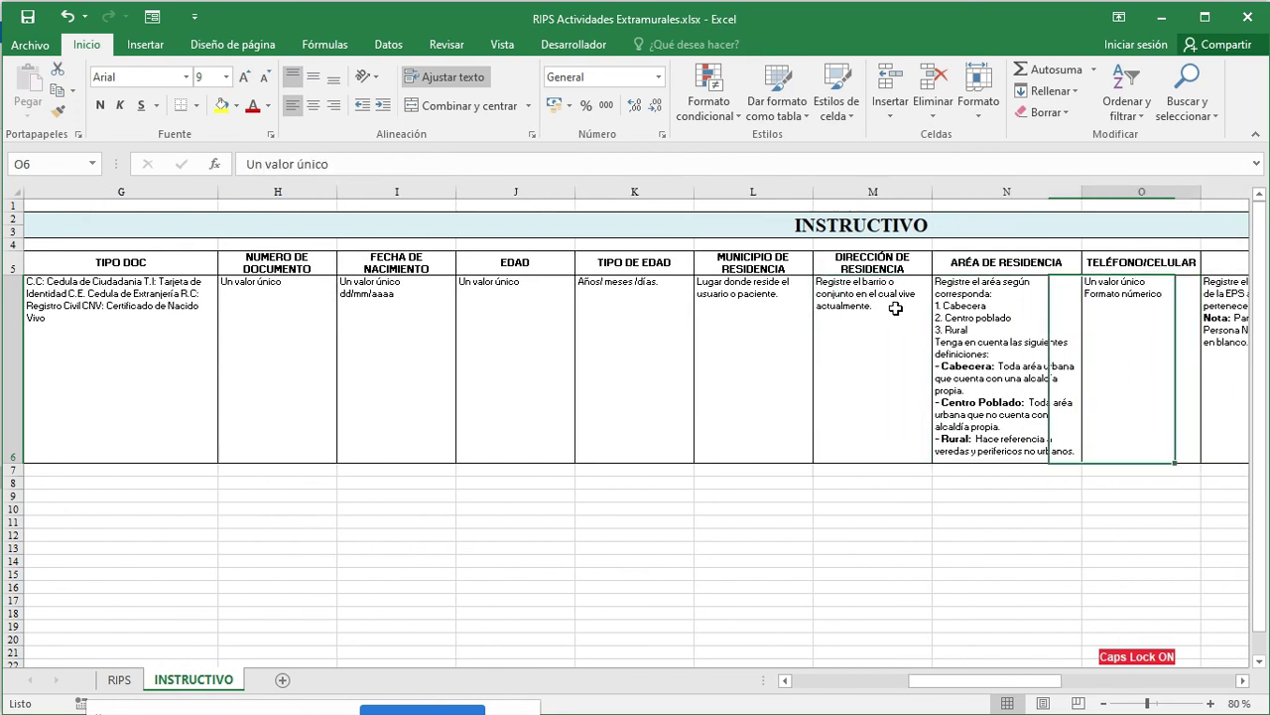
Read the remaining INSTRUCTIVO instructions from TELÉFONO/CELULAR to FINALIDAD DEL PROCEDIMIENTO, focusing on the AMBITO DE REALIZACIÓN options
key("Right")
key("Right")
key("Right")
key("Right")
key("Right")
key("Right")
key("Right")
key("Right")
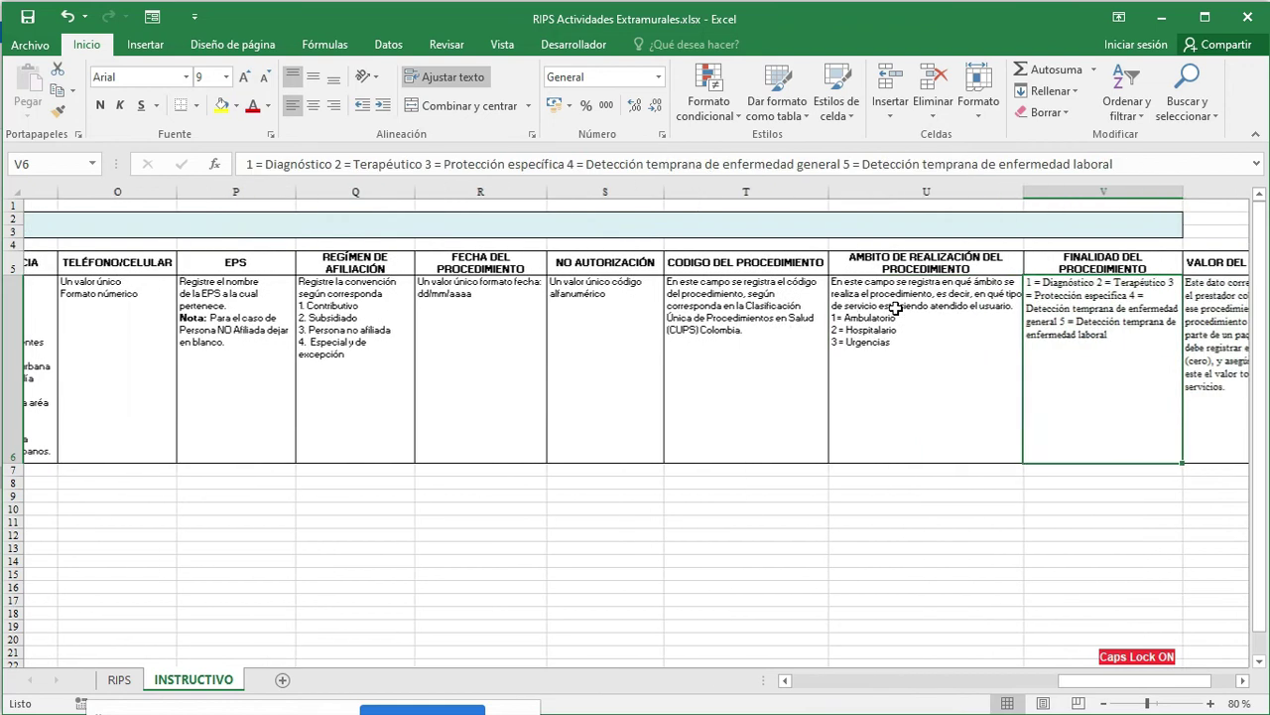
left_click(887, 334)
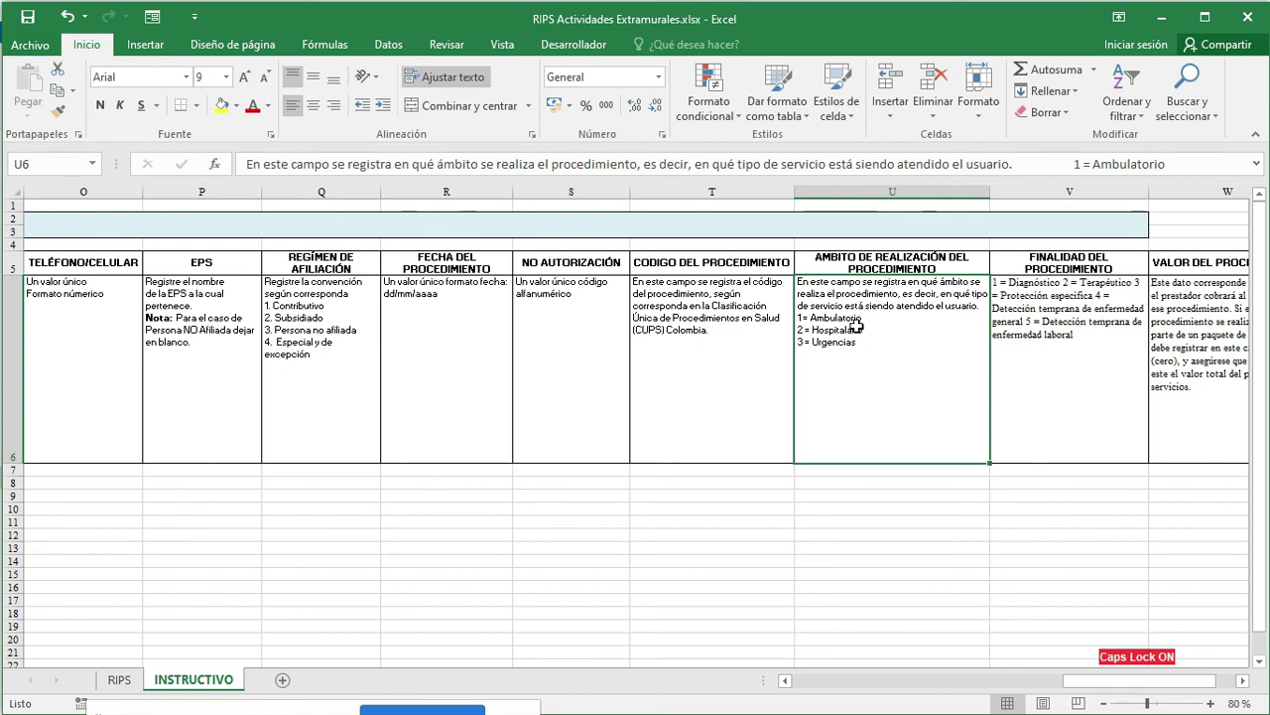
Examine the sample record on the RIPS sheet from DIRECCIÓN DE RESIDENCIA through AMBITO DE REALIZACIÓN DEL PROCEDIMIENTO
left_click(119, 683)
left_click(949, 481)
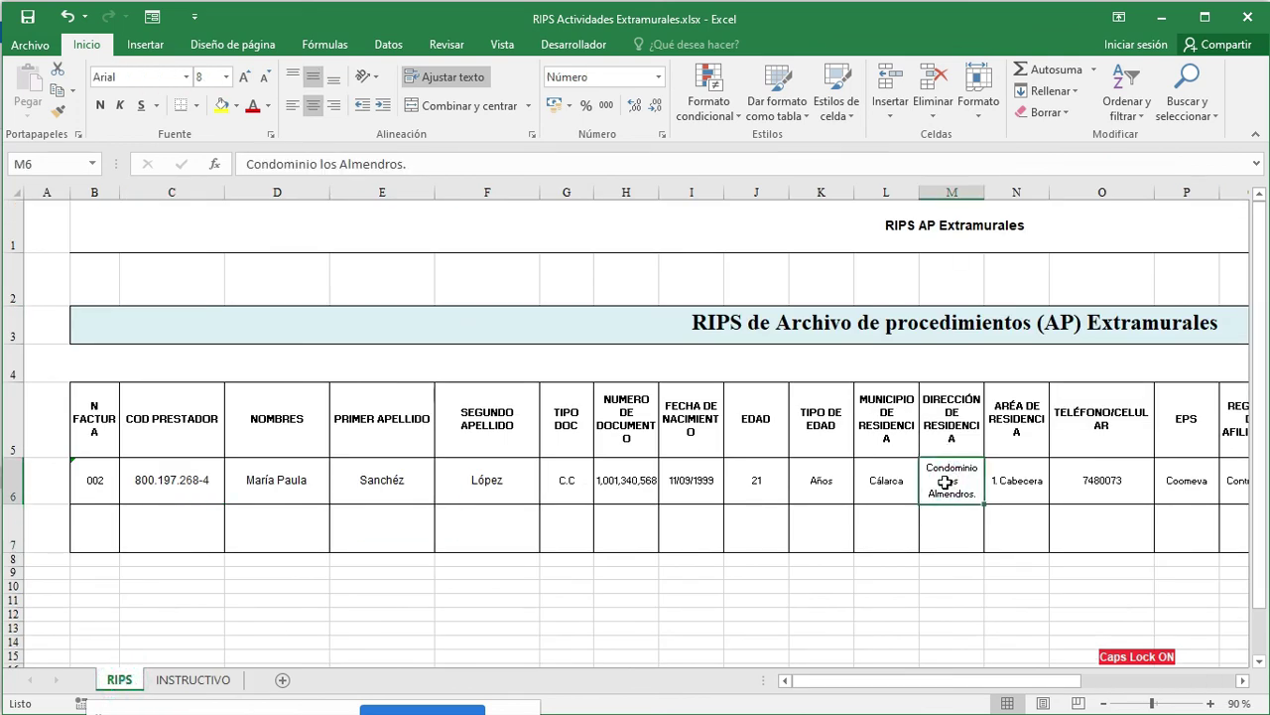
key("Right")
key("Right")
key("Right")
key("Right")
key("Right")
key("Right")
key("Right")
key("Right")
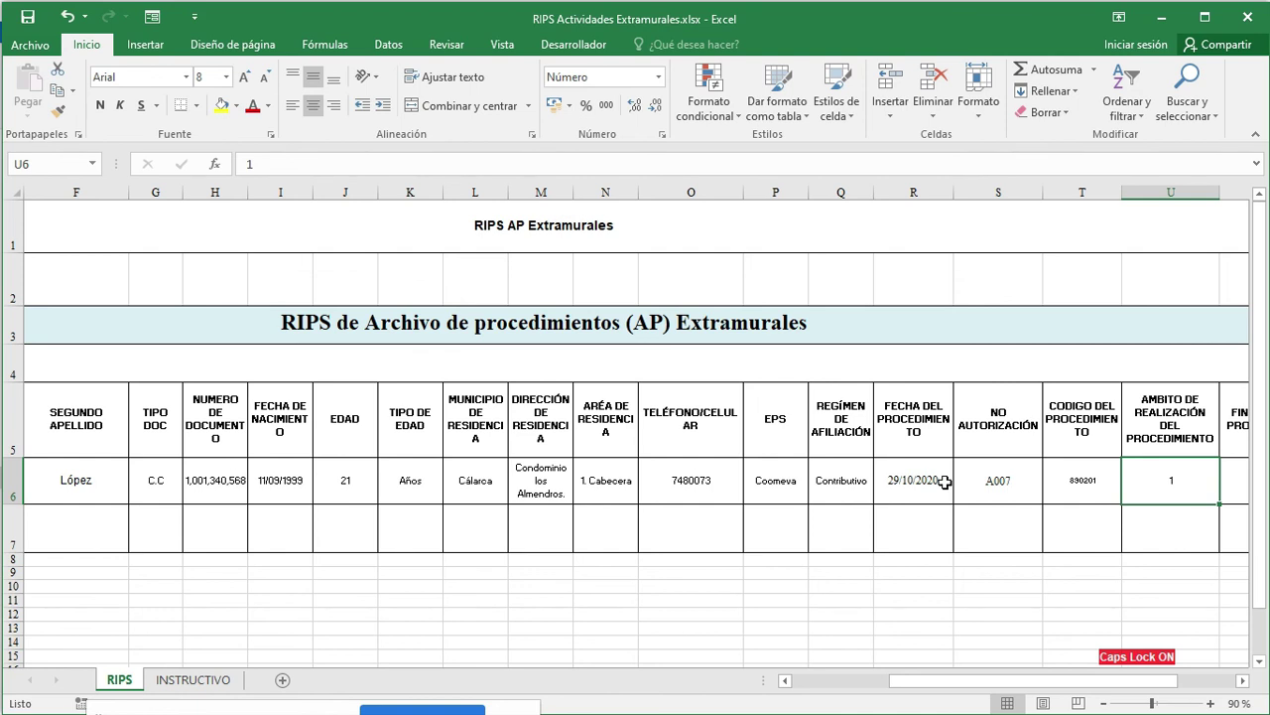
Compare the AMBITO DE REALIZACIÓN instructions on the INSTRUCTIVO sheet with the sample record, finishing at SEGUNDO APELLIDO on the RIPS sheet
left_click(191, 680)
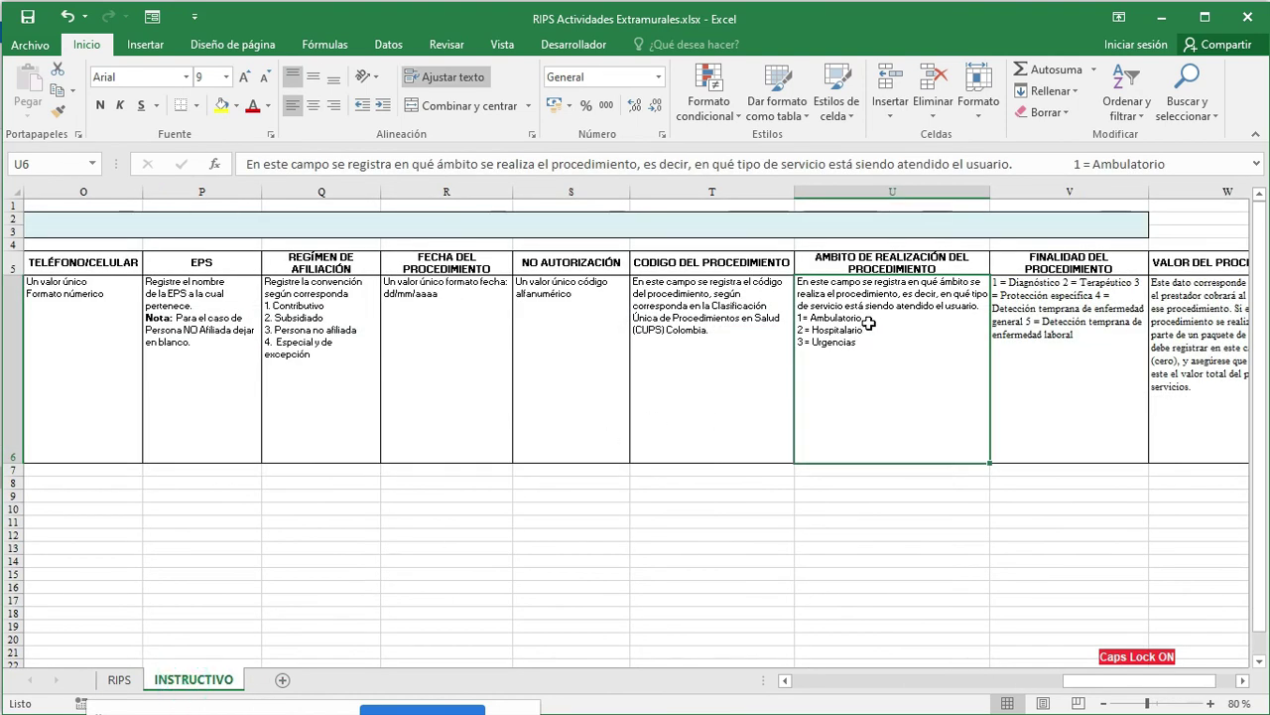
left_click(119, 680)
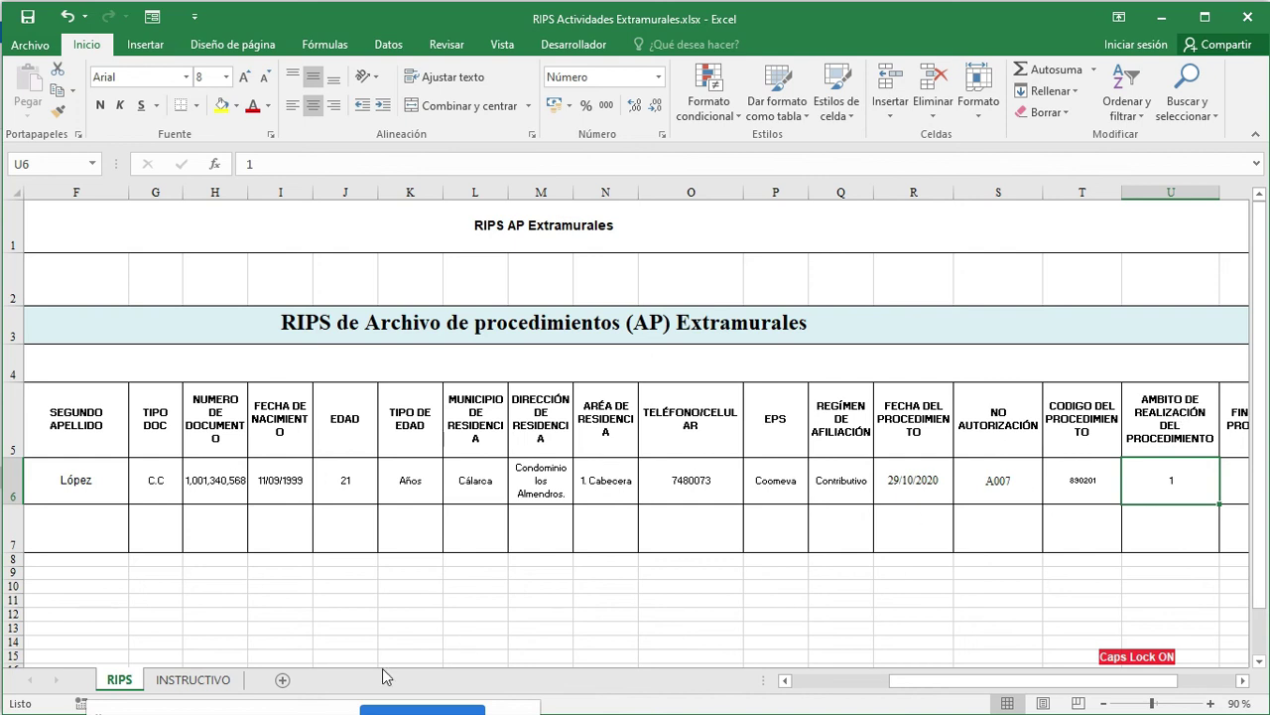
left_click(171, 681)
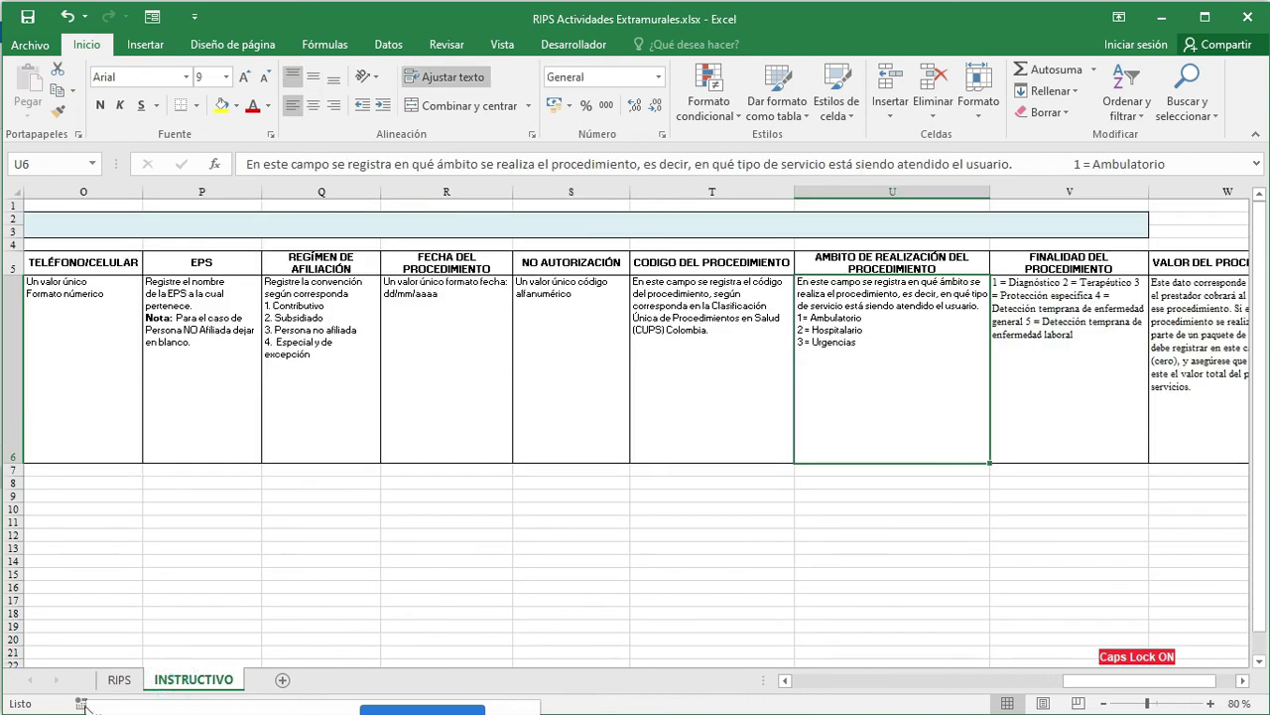
left_click(119, 681)
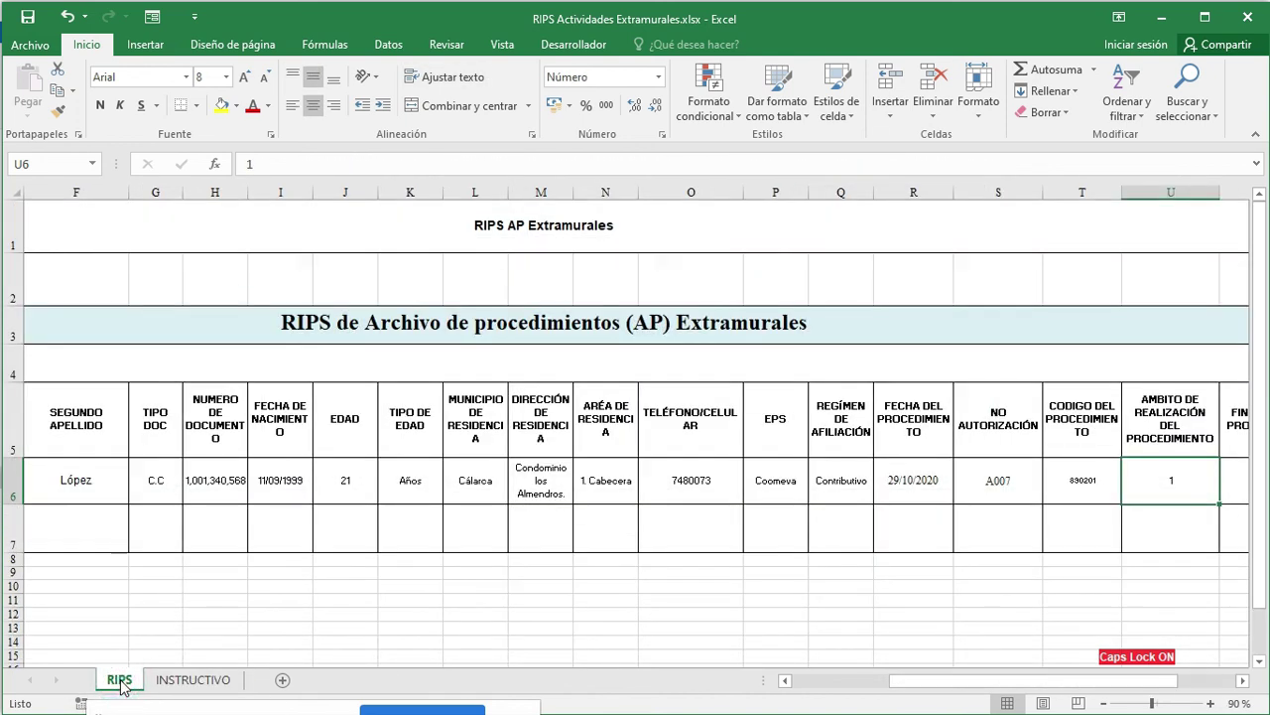
left_click(182, 683)
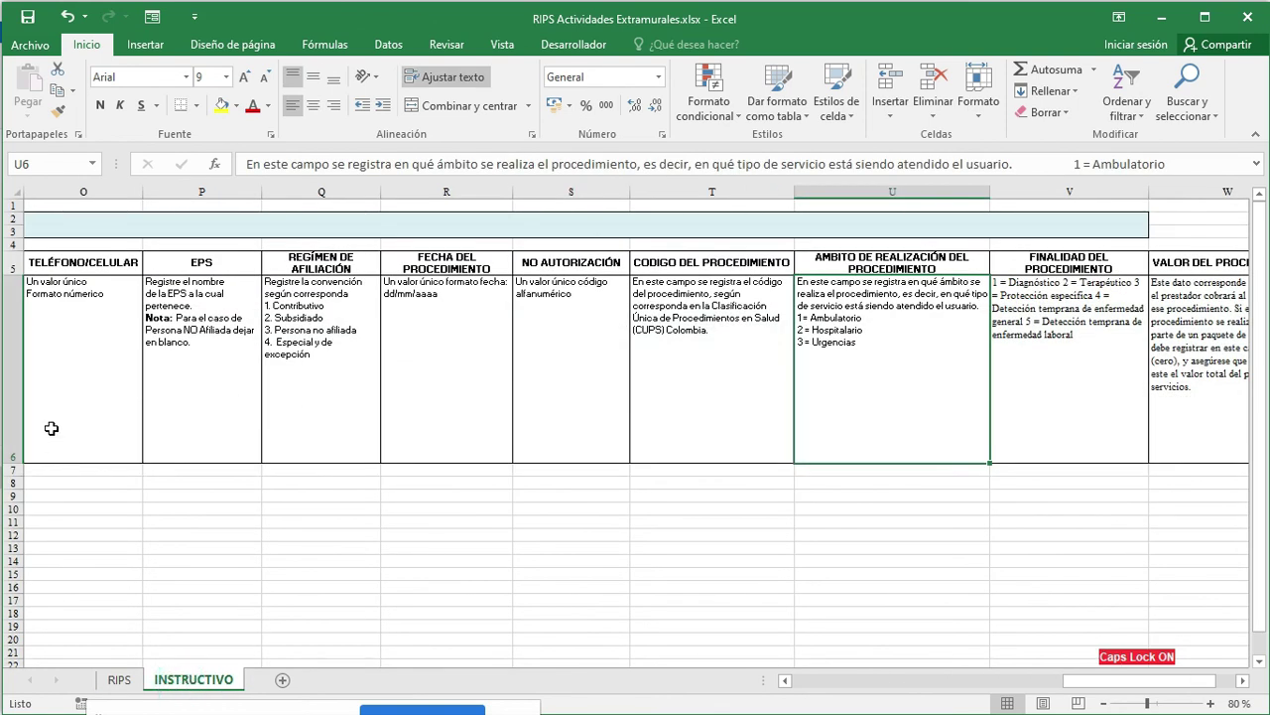
left_click(127, 683)
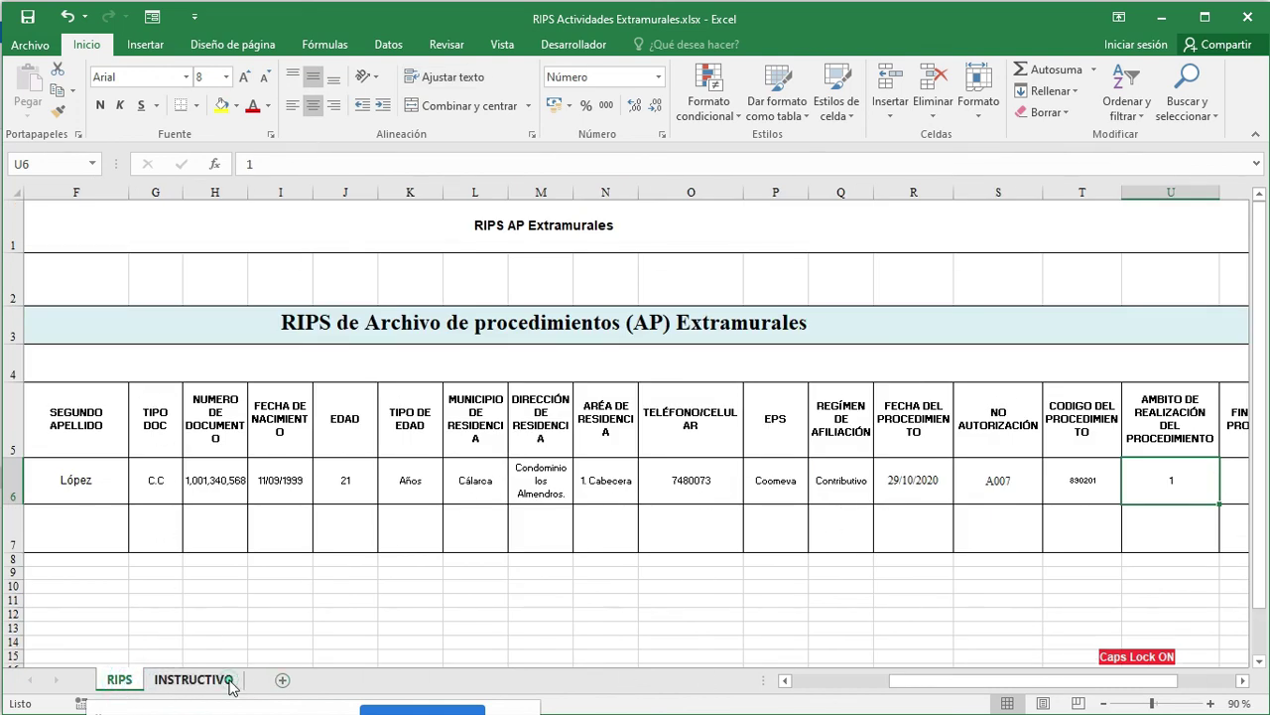
left_click(193, 679)
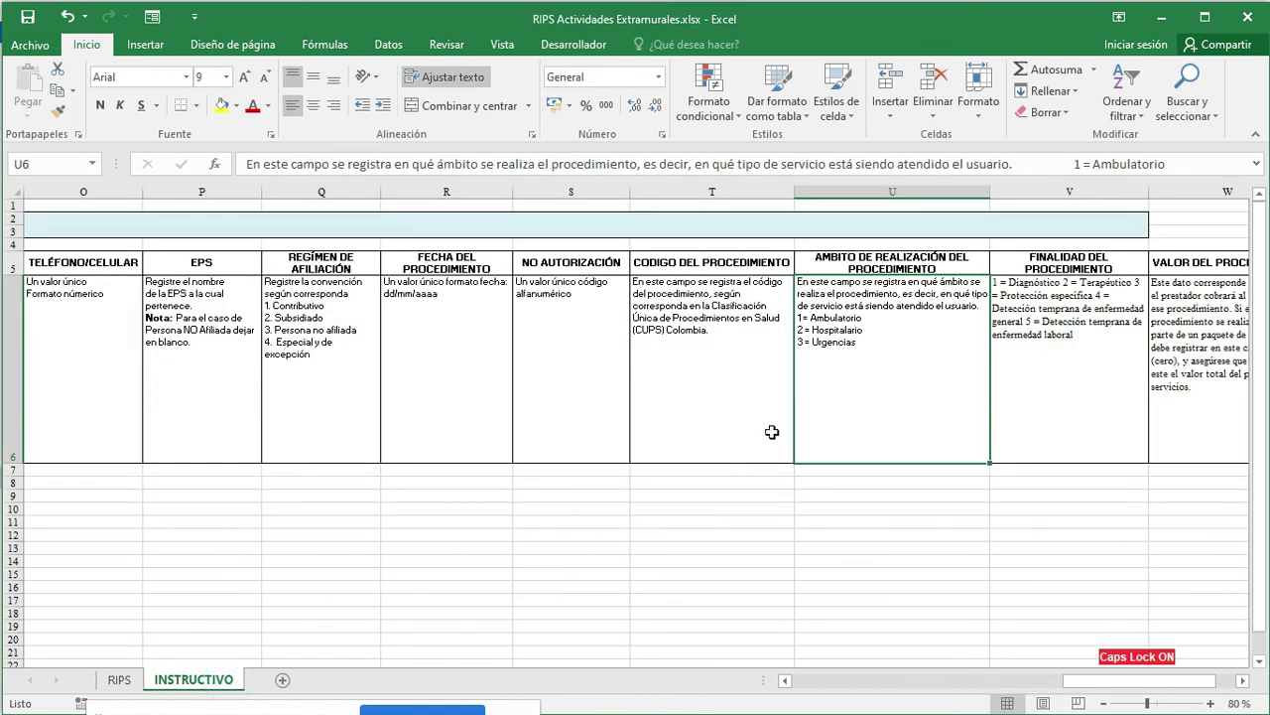
left_click(125, 682)
left_click(85, 488)
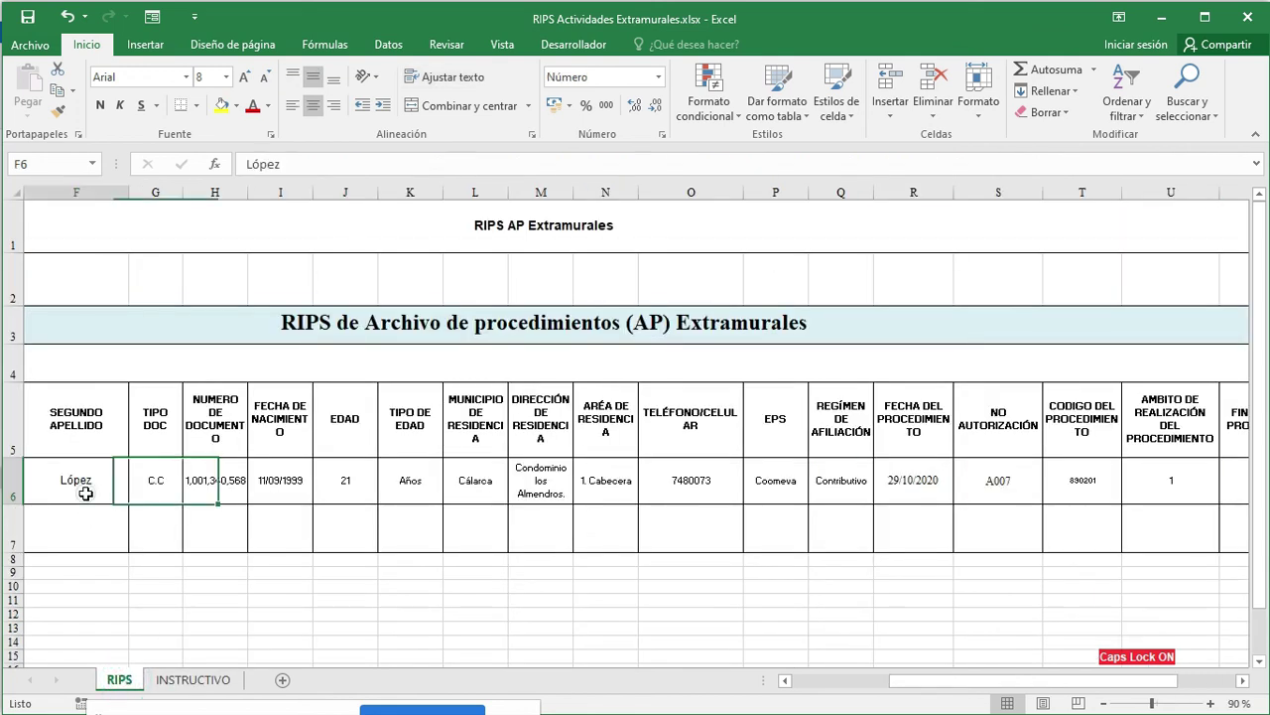
Examine the sample record on the RIPS sheet, going back from SEGUNDO APELLIDO to N FACTURA and forward to PRIMER APELLIDO
key("Left")
key("Left")
key("Left")
key("Left")
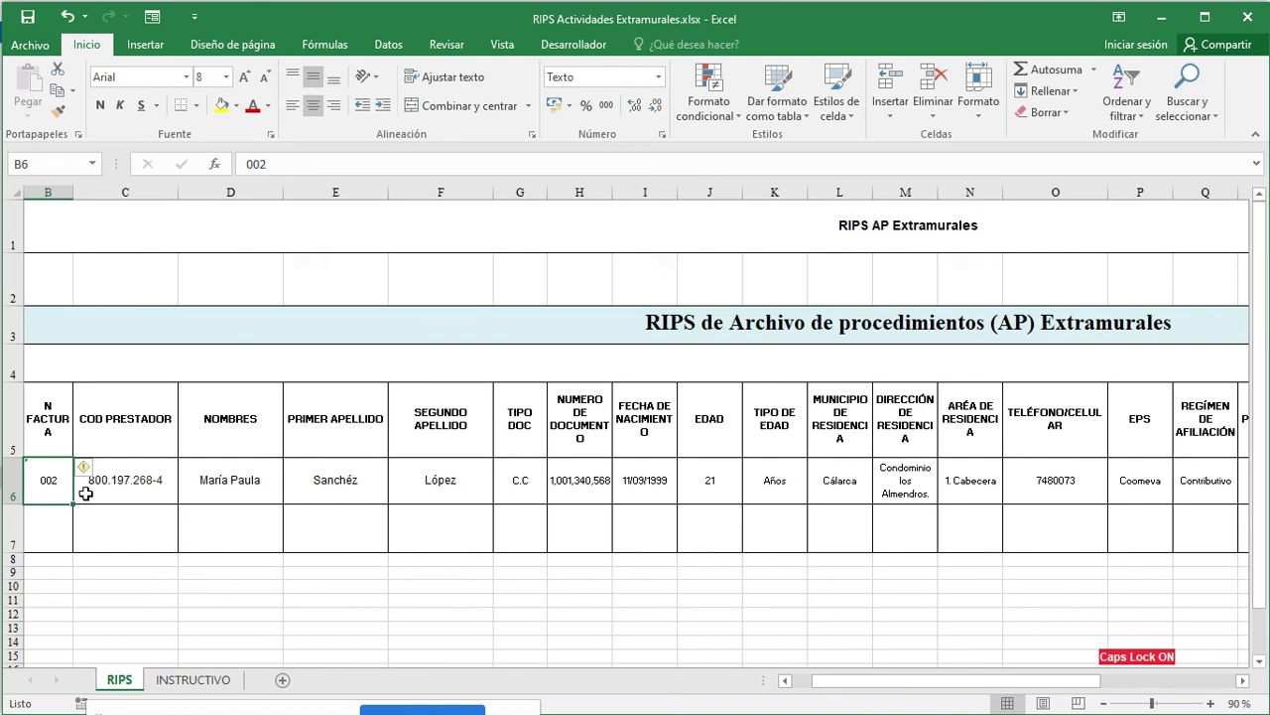
key("Left")
key("Right")
key("Right")
key("Right")
key("Right")
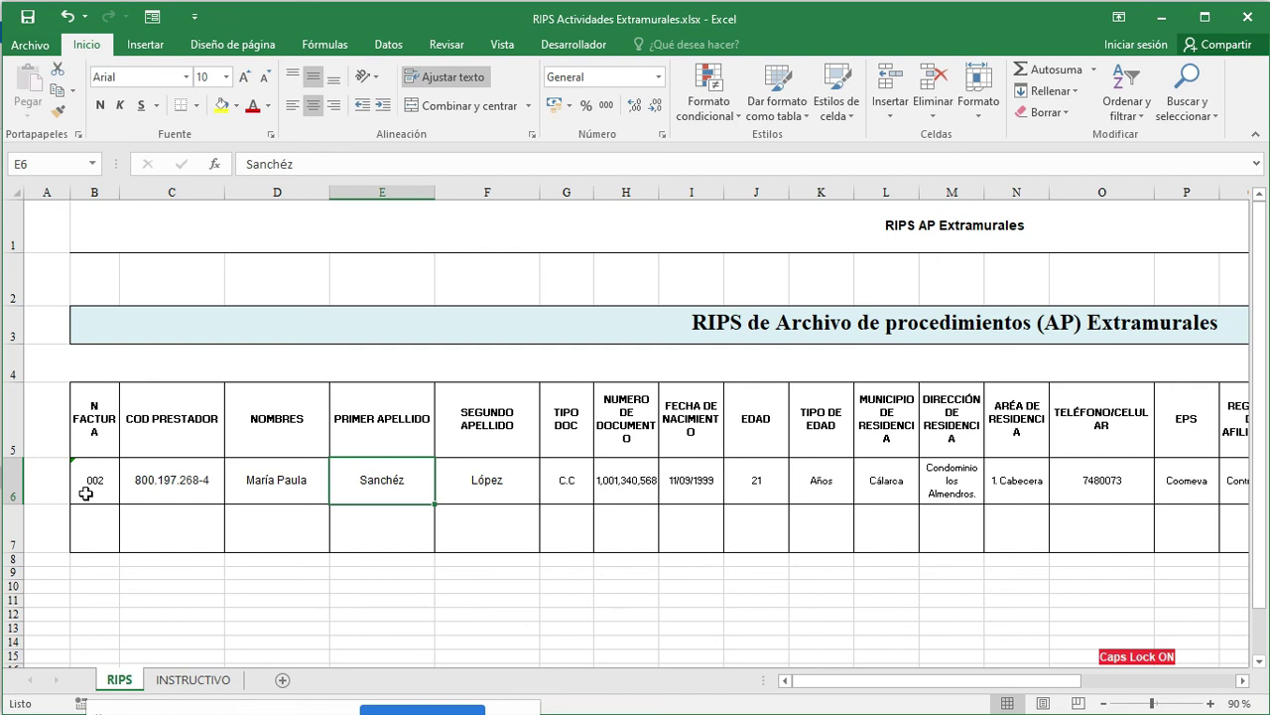
Compare the sample record's identification fields with the TIPODOC and DOCUMENTO columns on the AC sheet of Plantilla RIPS Macro.xlsx
left_click(169, 492)
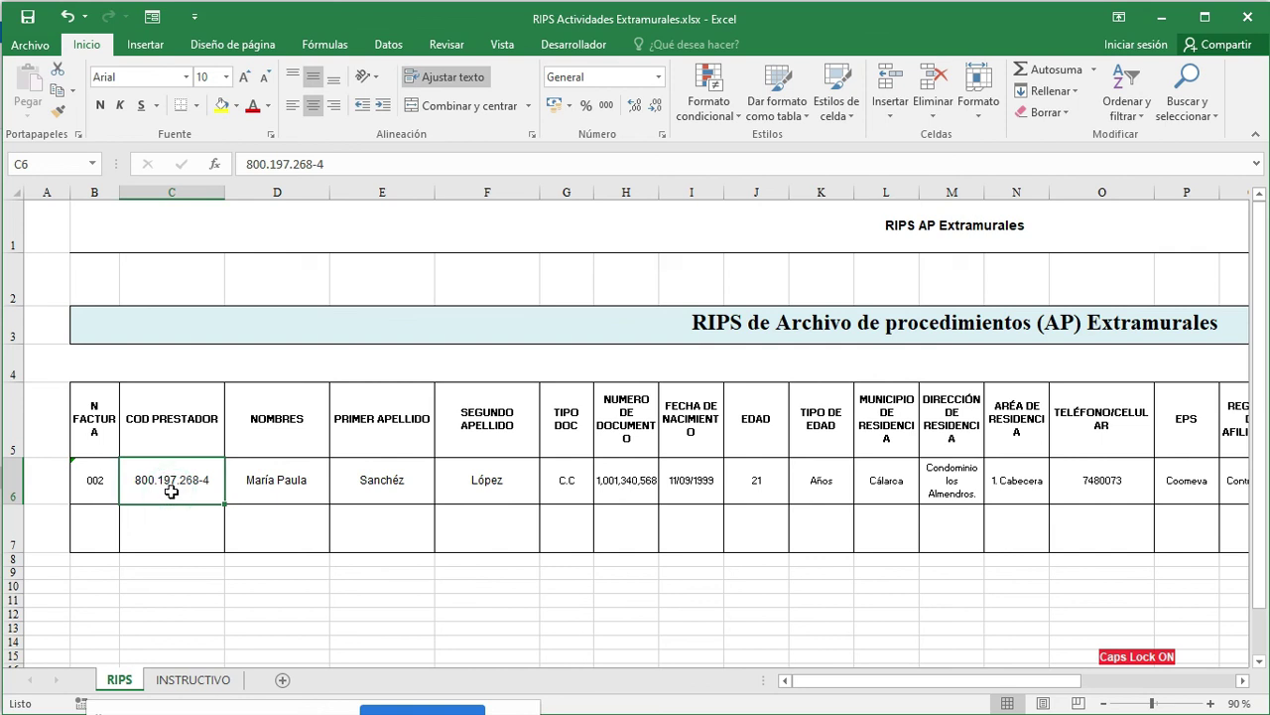
left_click(249, 475)
left_click(374, 483)
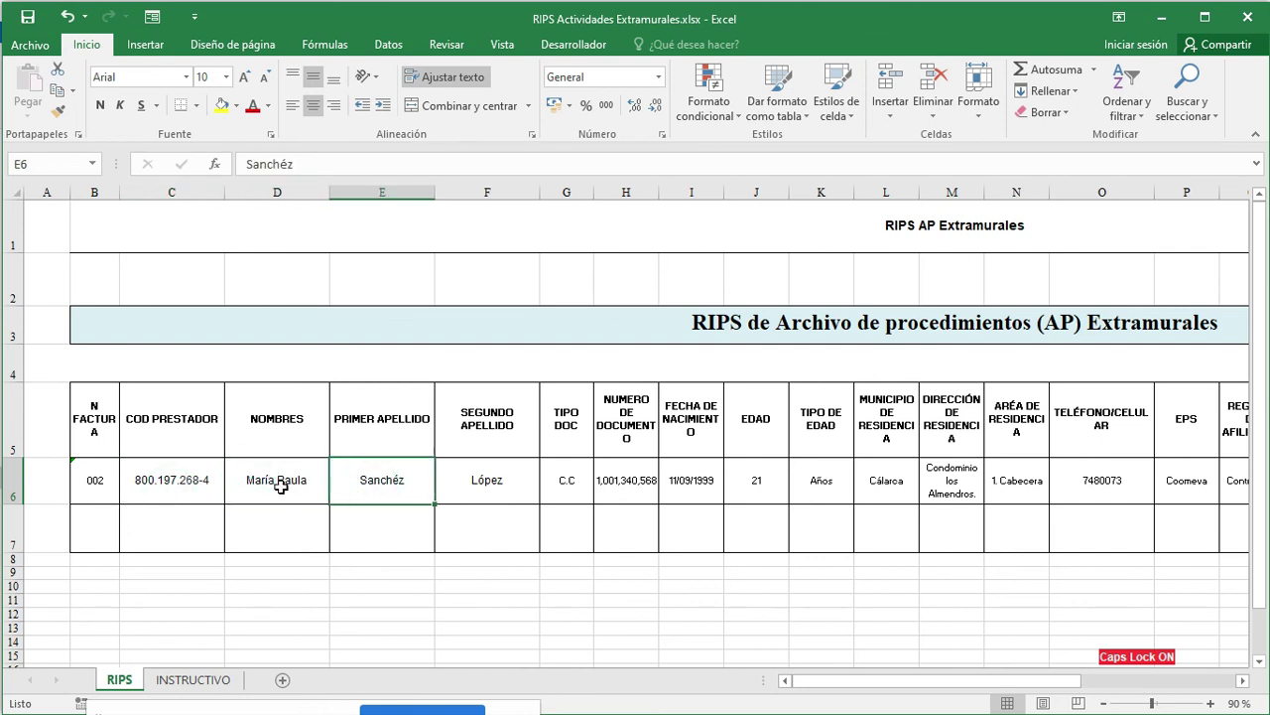
left_click(636, 489)
left_click(570, 486)
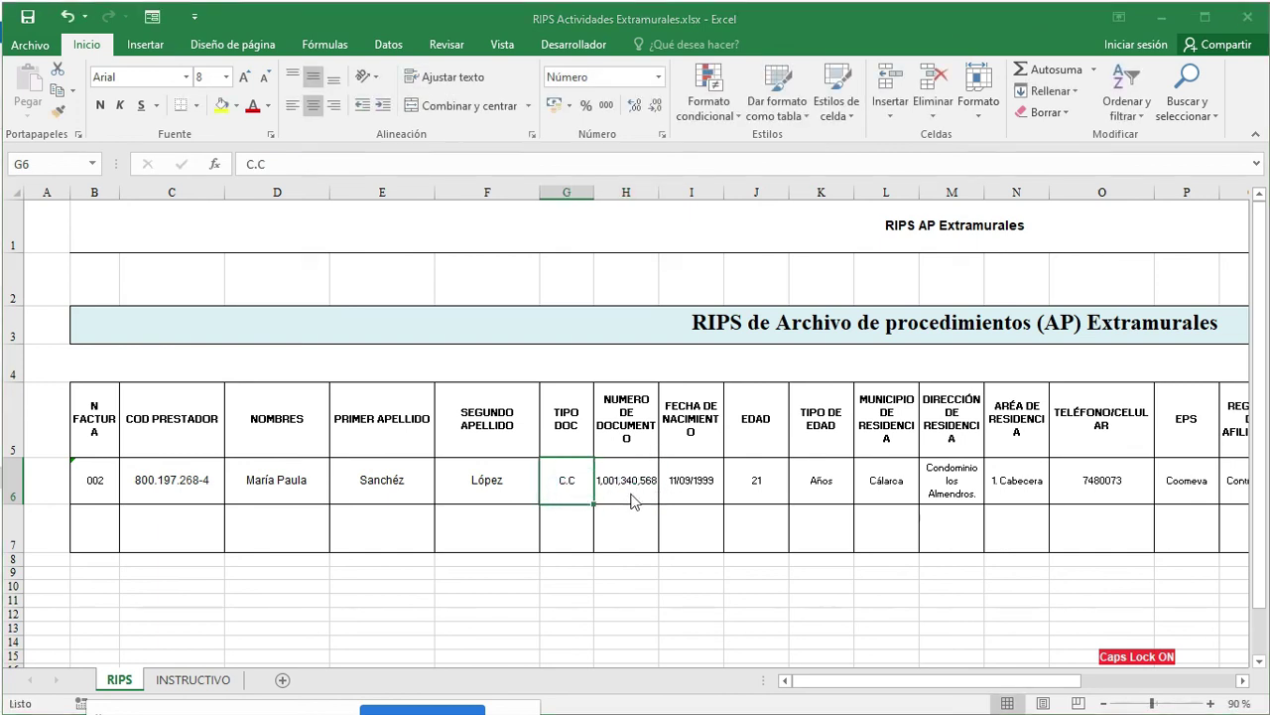
key("alt+Tab")
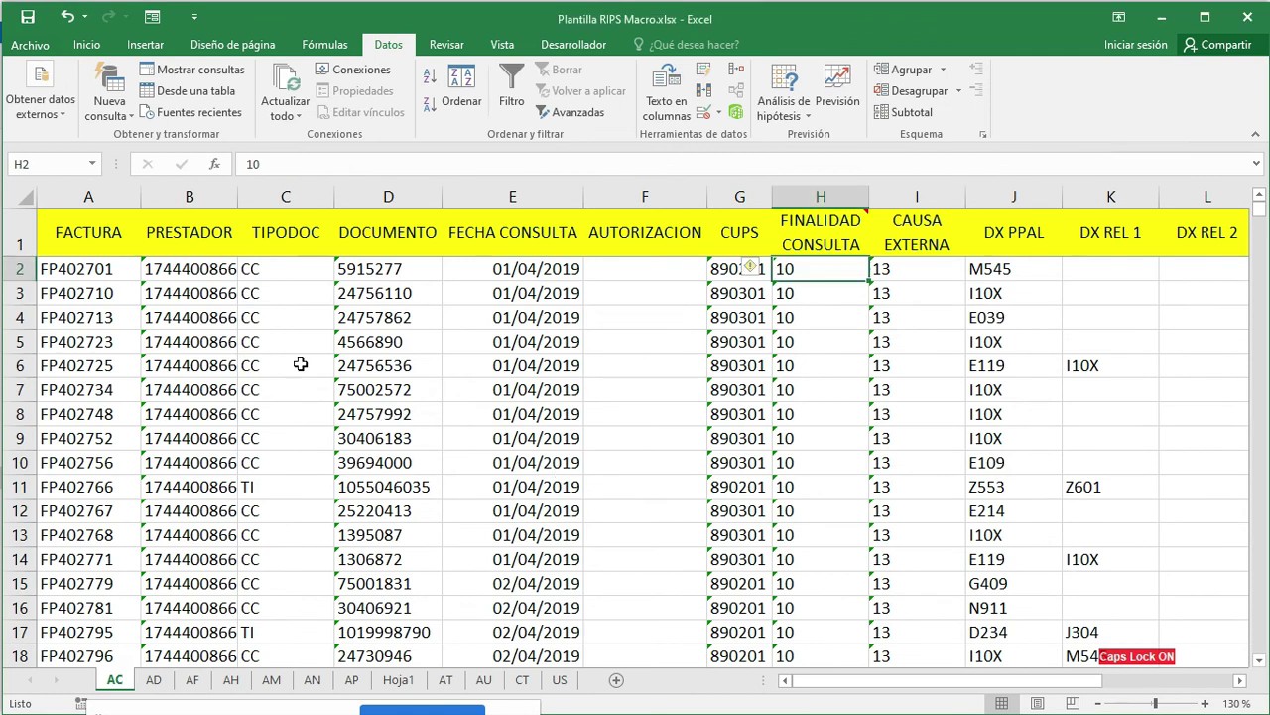
left_click_drag(285, 270, 390, 268)
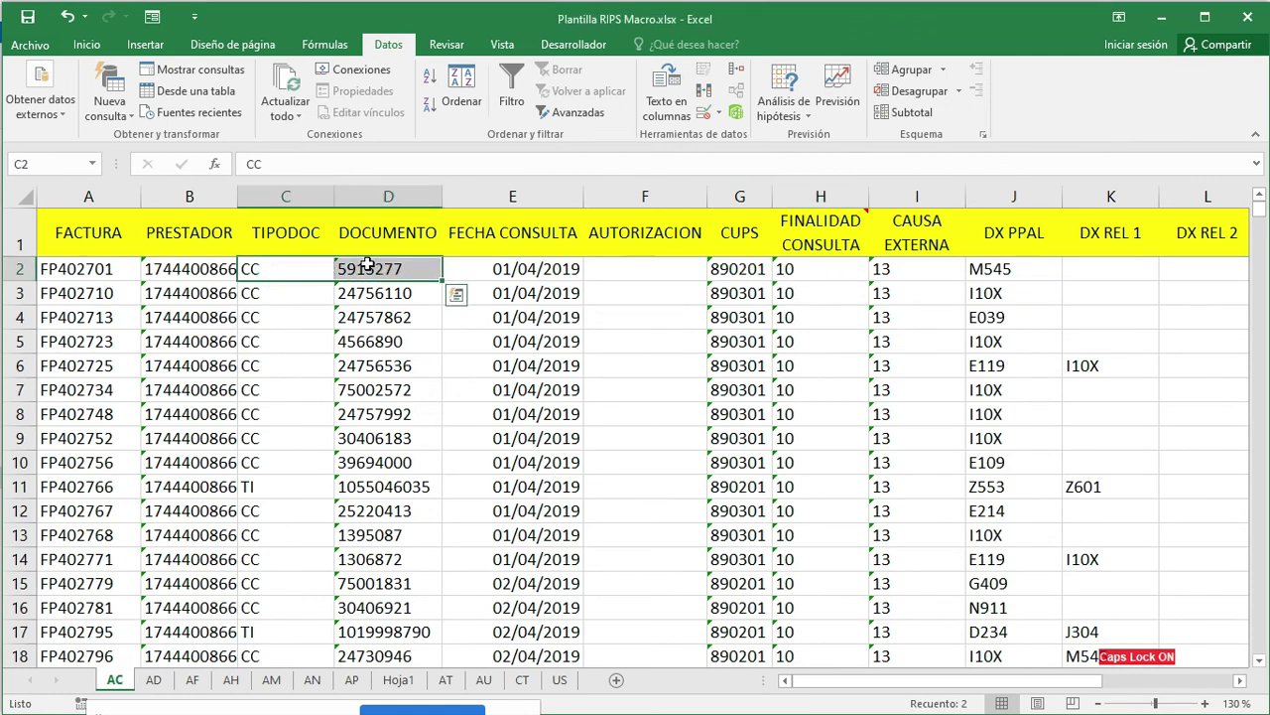
key("alt+Tab")
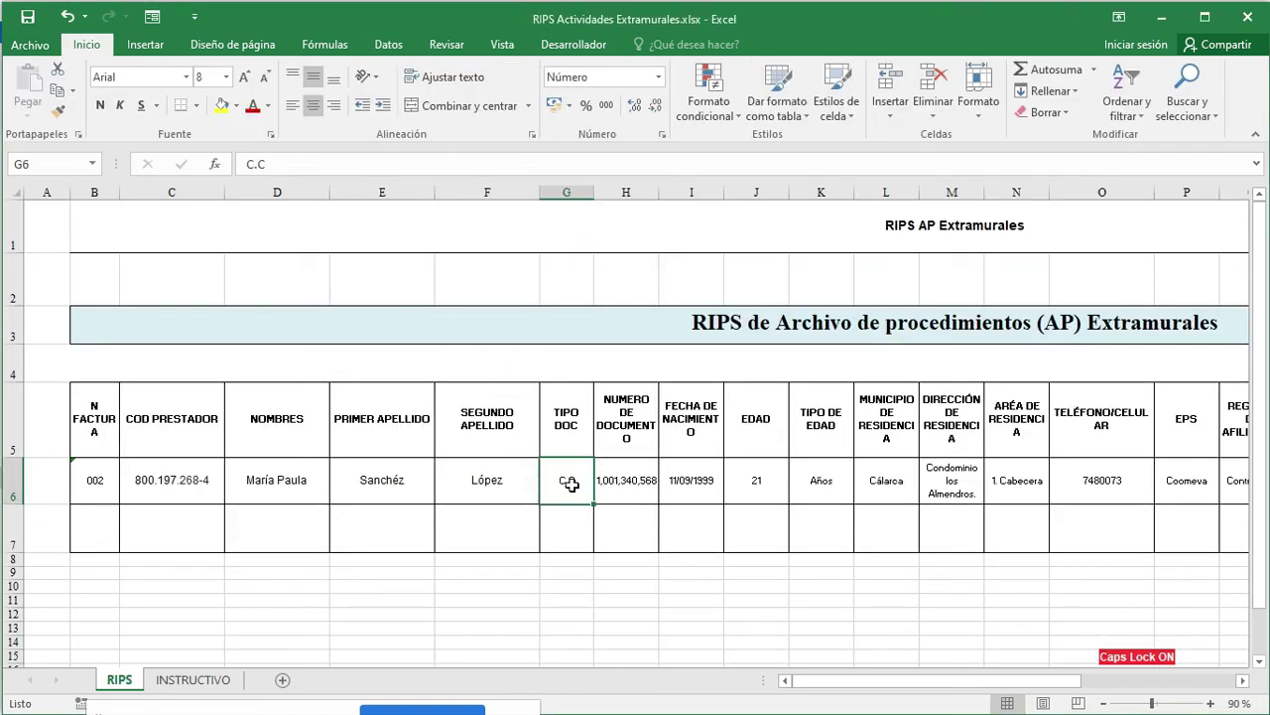
Compare the sample record's FECHA DE NACIMIENTO and EDAD with the EDAD column on the US sheet of Plantilla RIPS Macro.xlsx
left_click(685, 492)
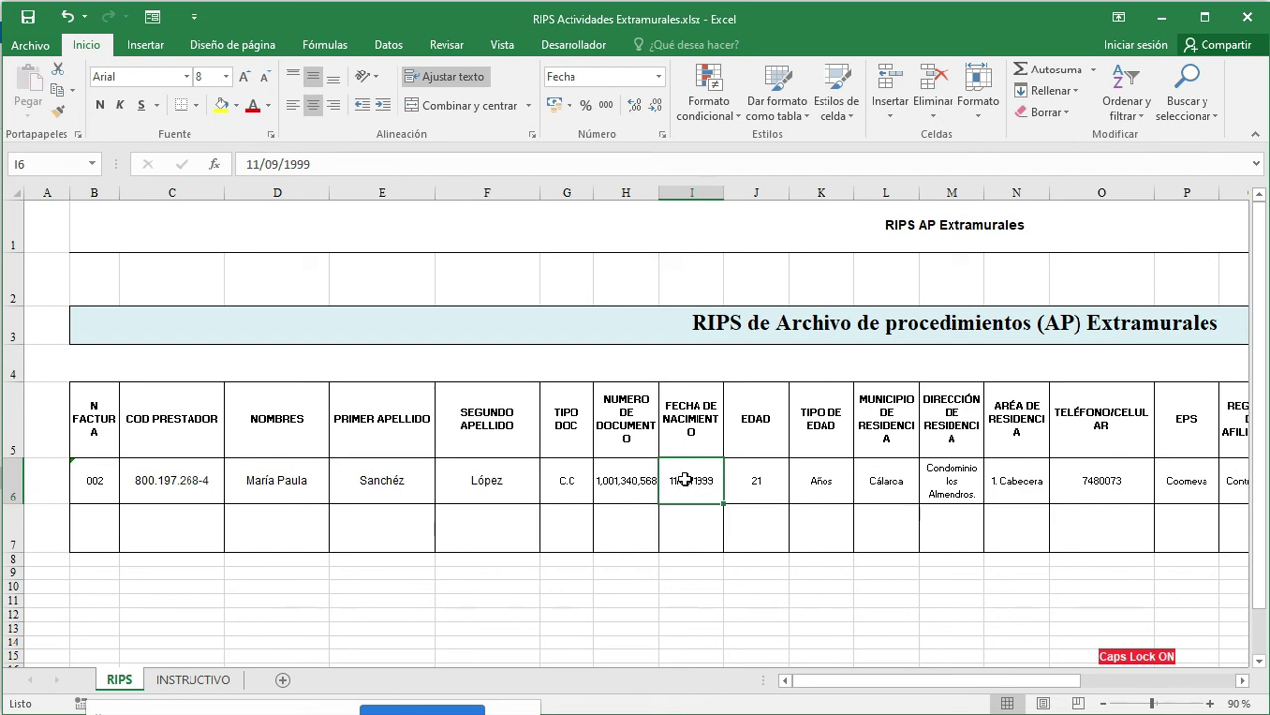
left_click(763, 483)
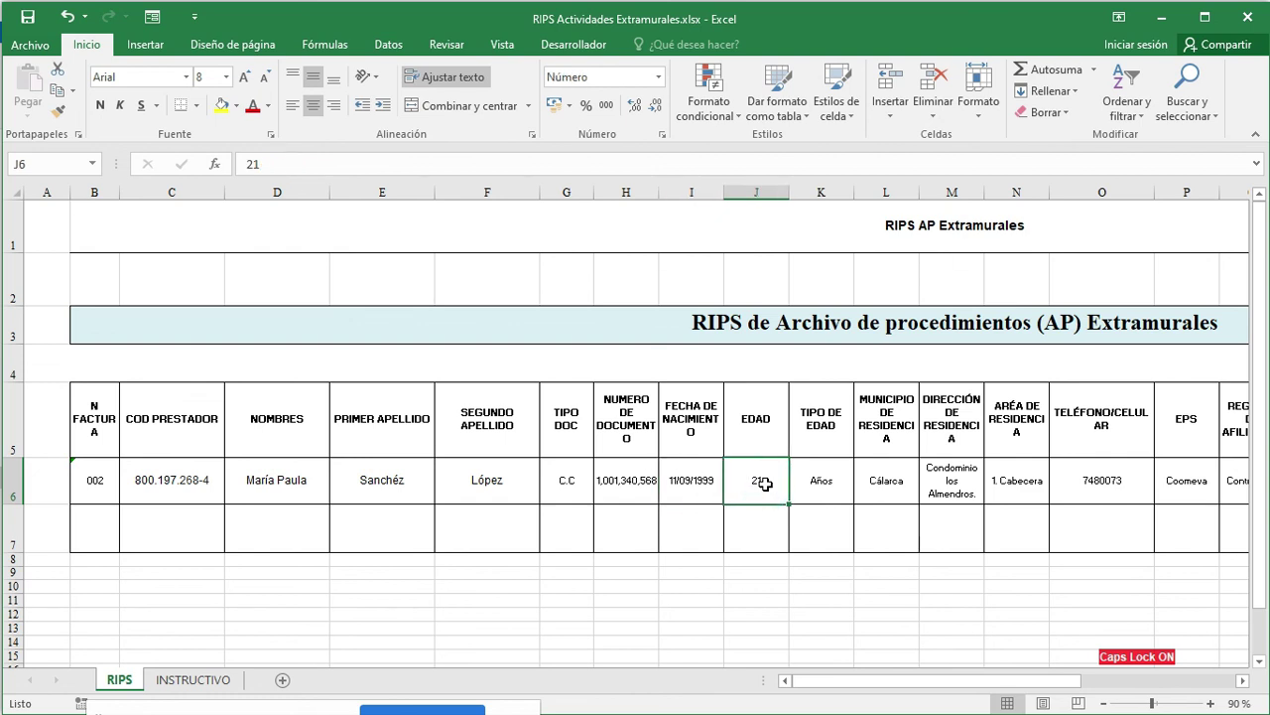
key("alt+Tab")
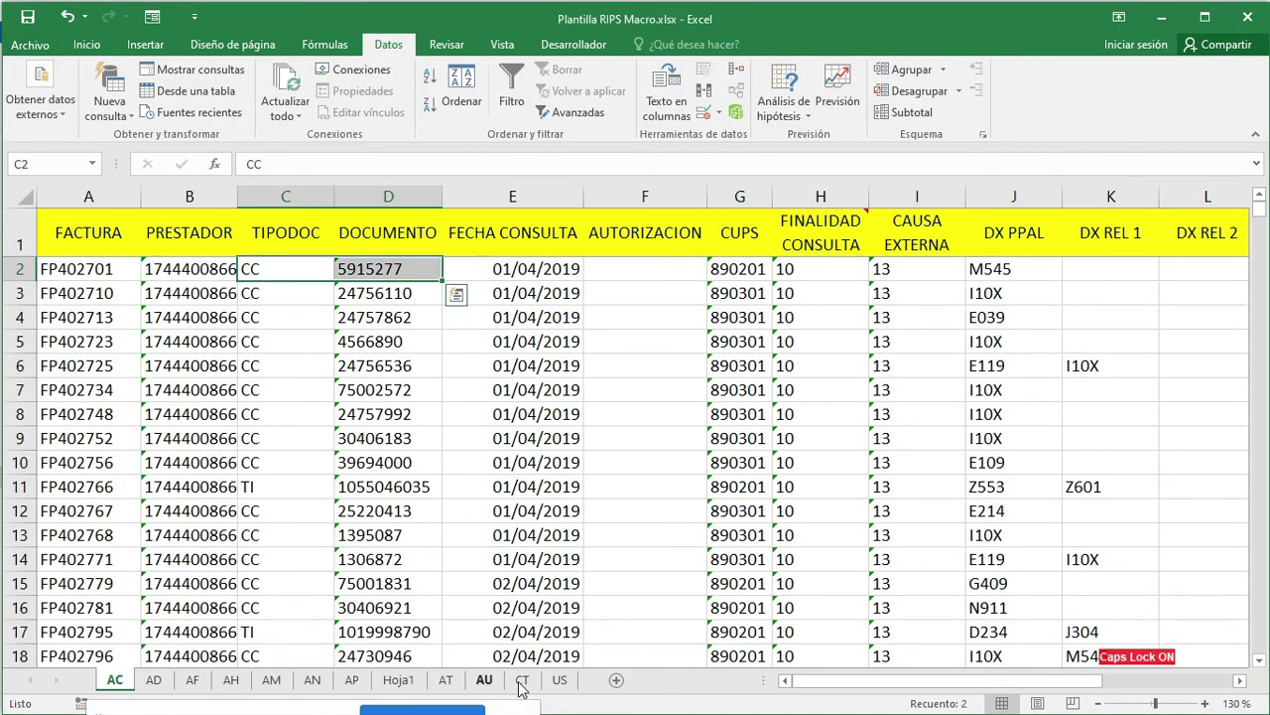
left_click(559, 680)
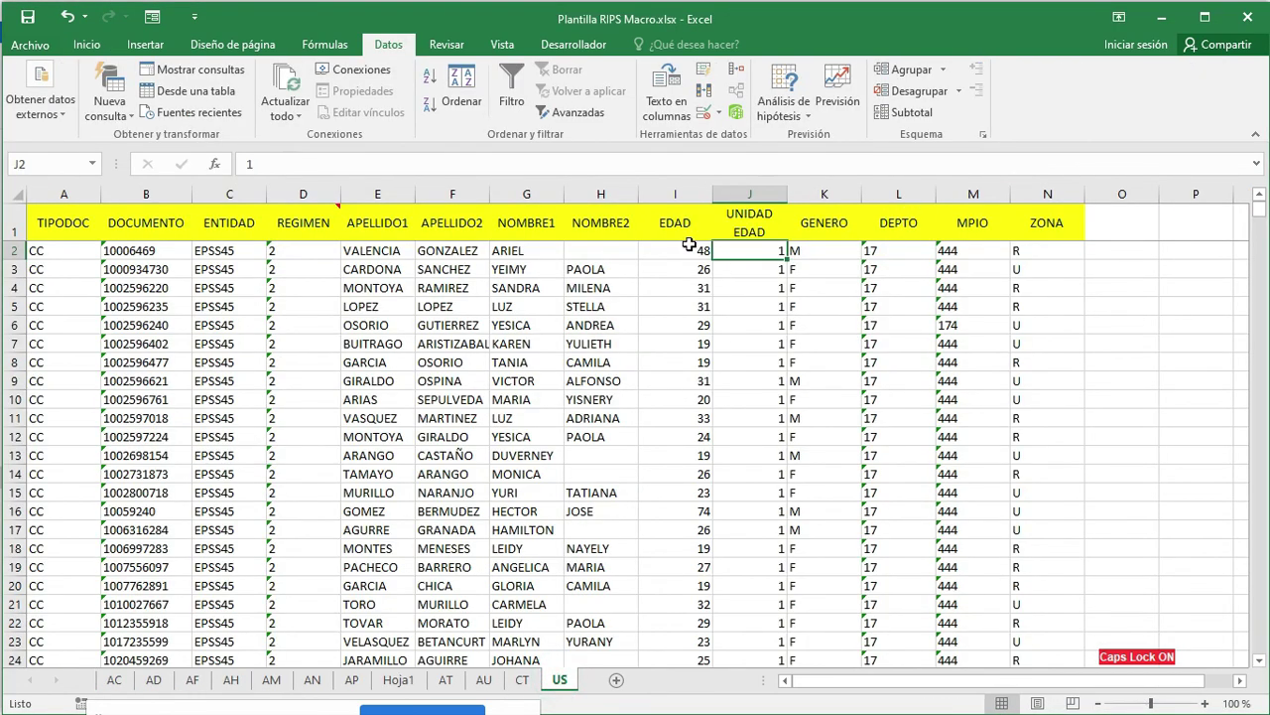
left_click_drag(677, 249, 674, 344)
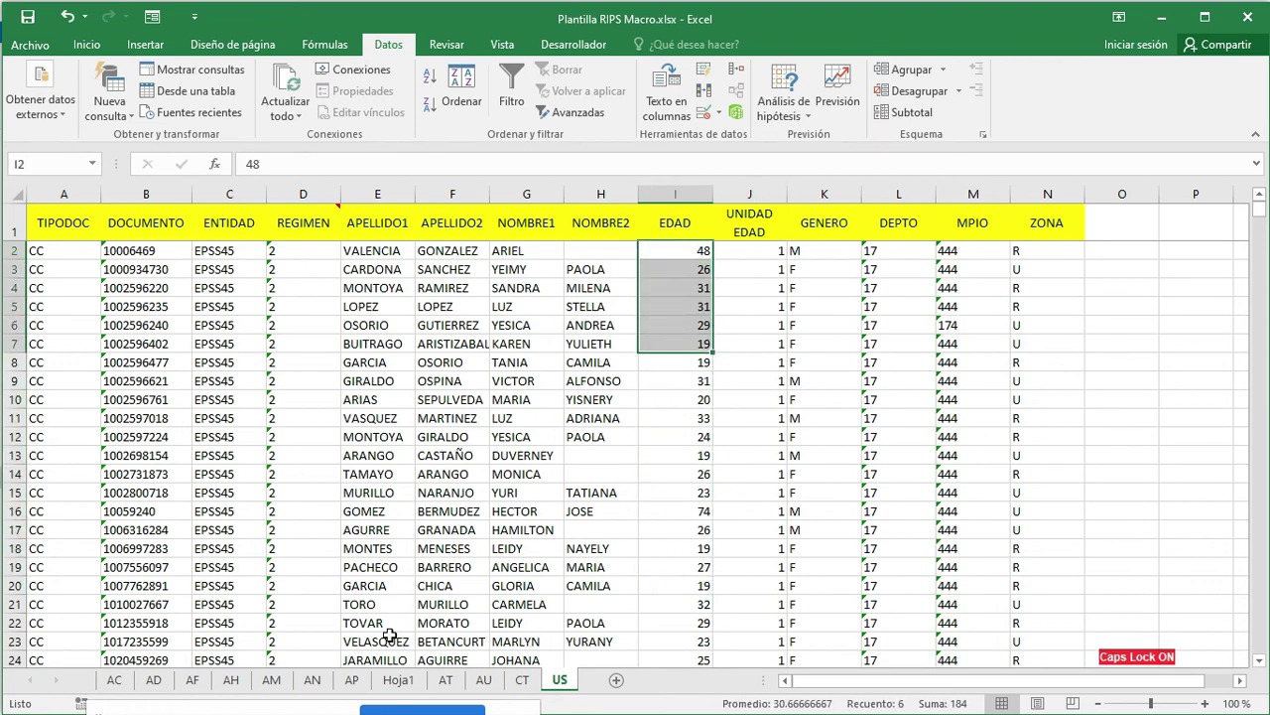
key("alt+Tab")
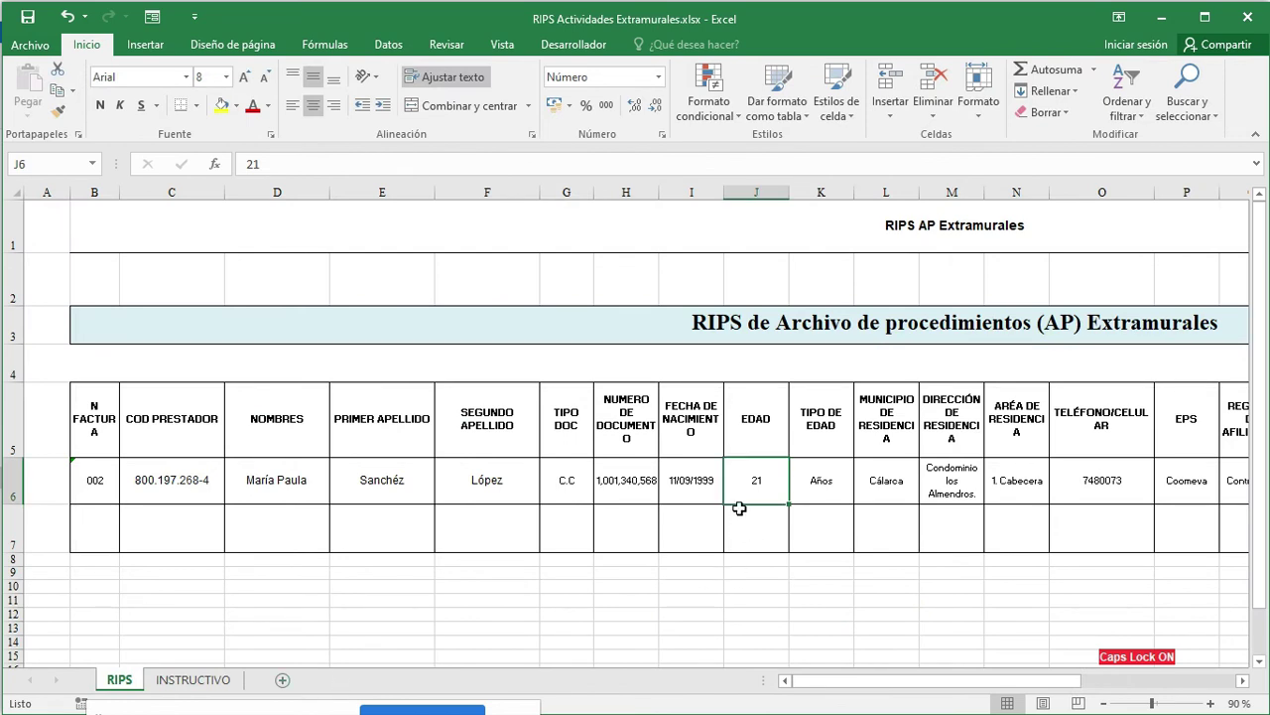
Compare the sample record's TIPO DE EDAD and MUNICIPIO DE RESIDENCIA with the DEPTO and MPIO codes on the macro template's US sheet
left_click(806, 480)
left_click(881, 481)
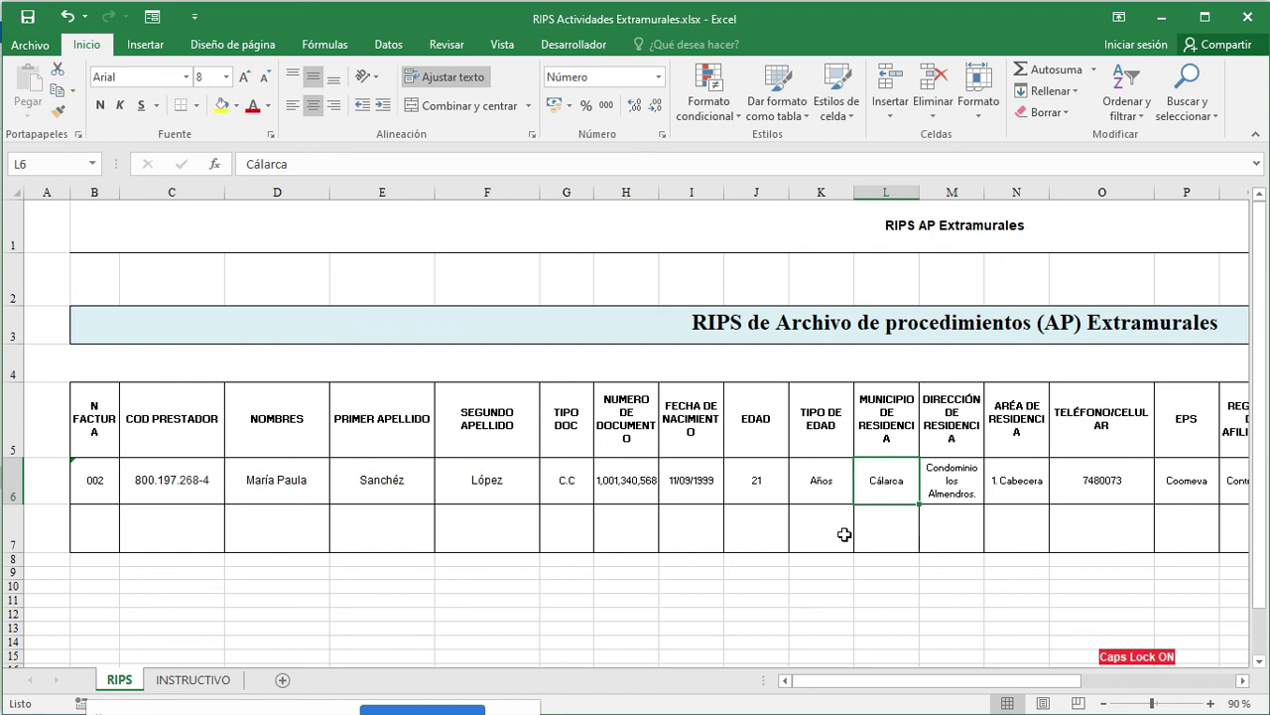
key("alt+Tab")
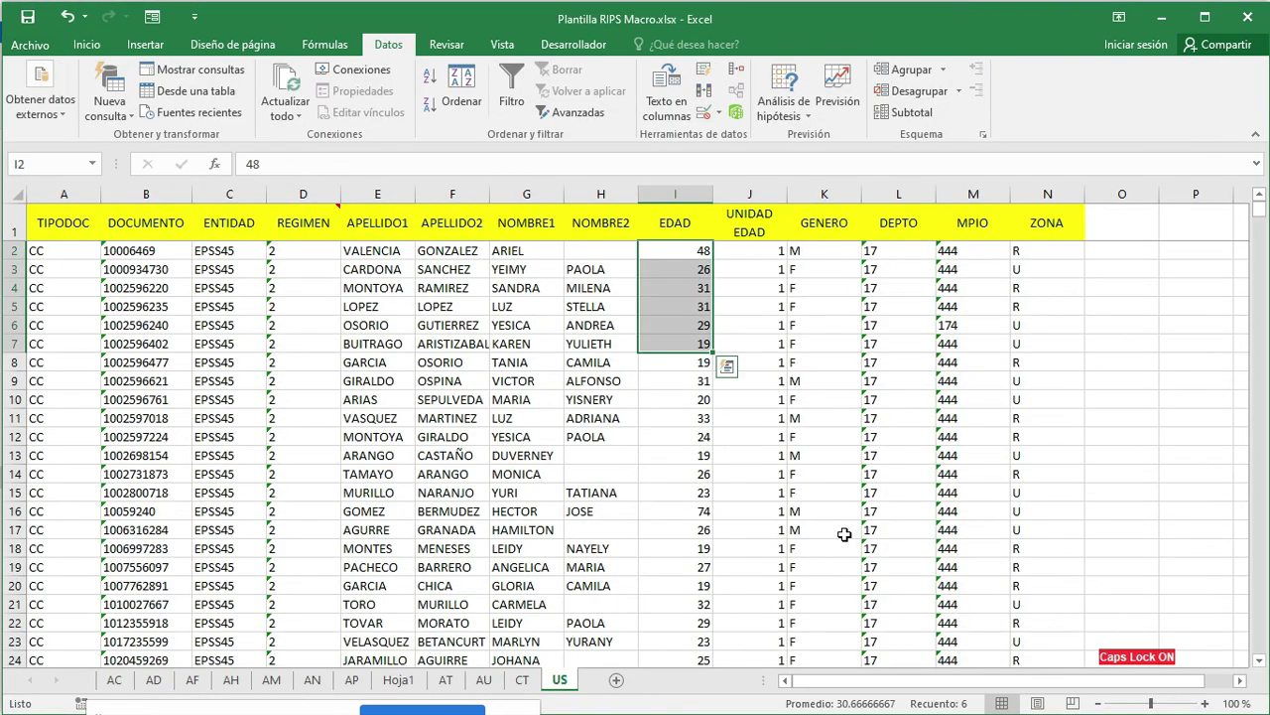
left_click(905, 253)
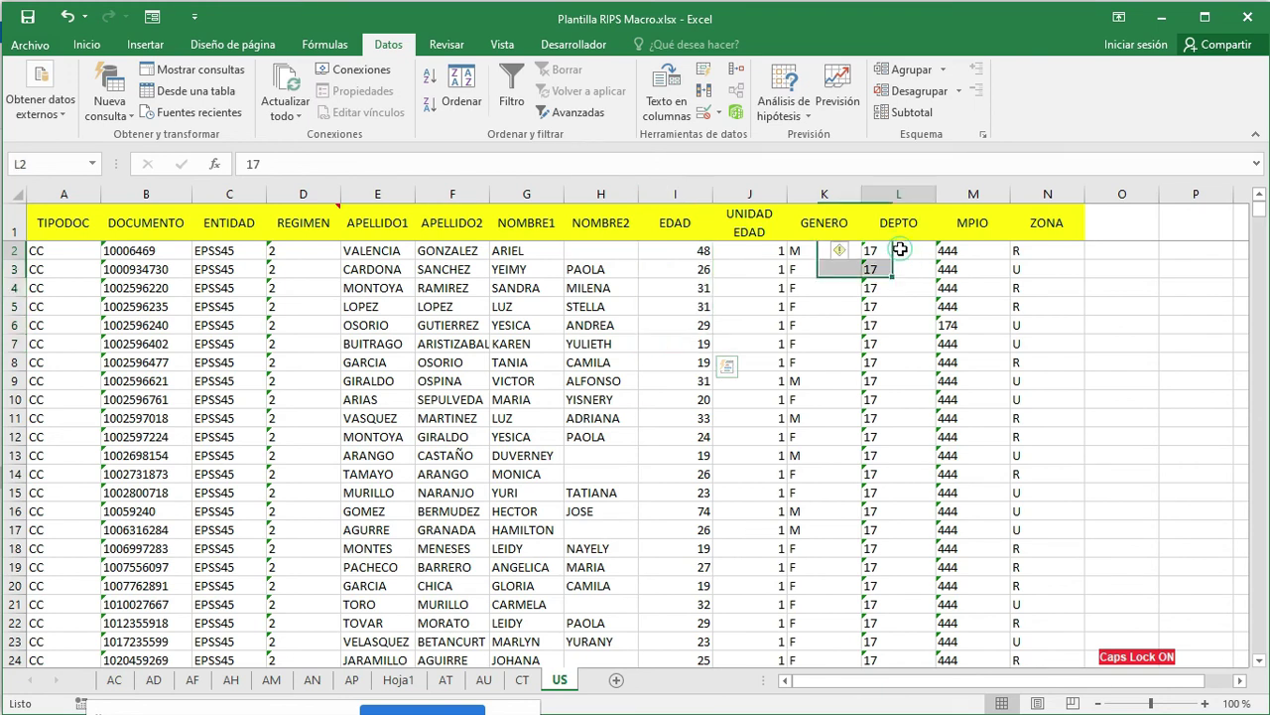
left_click(955, 251)
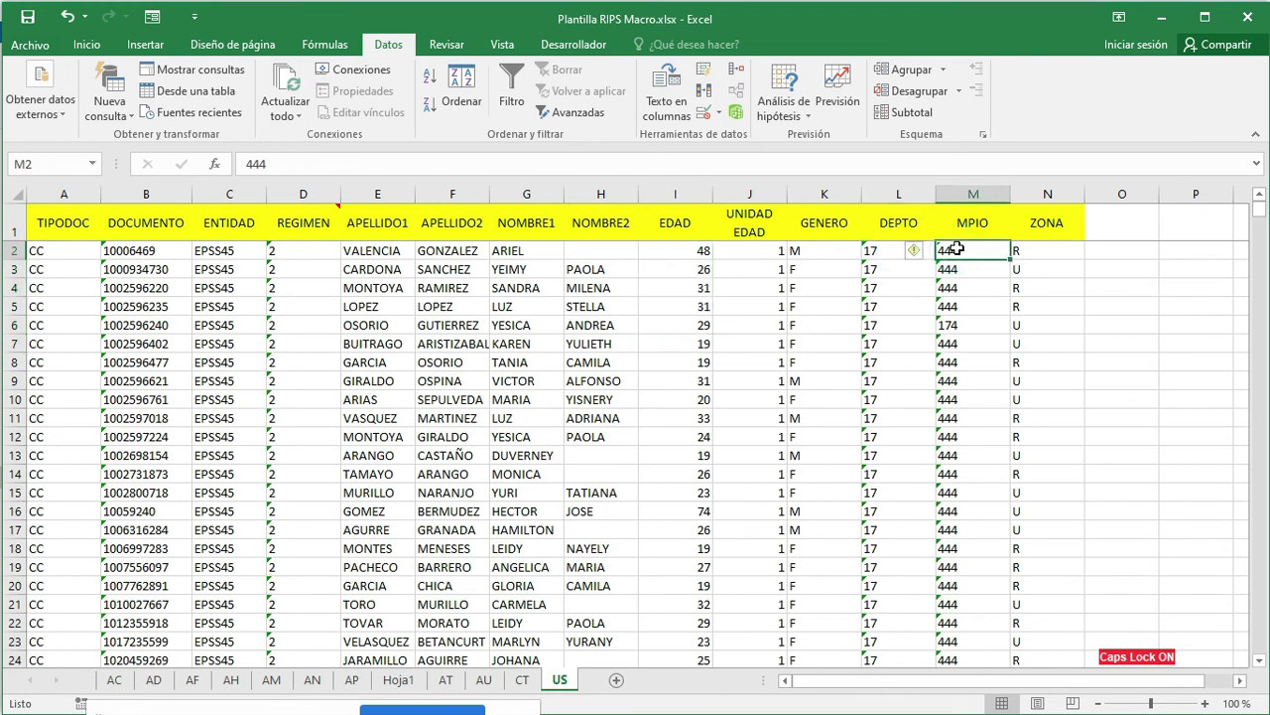
Set DEPTO to 63 and MPIO to 001 in the first record of the US sheet
left_click(890, 248)
type("63")
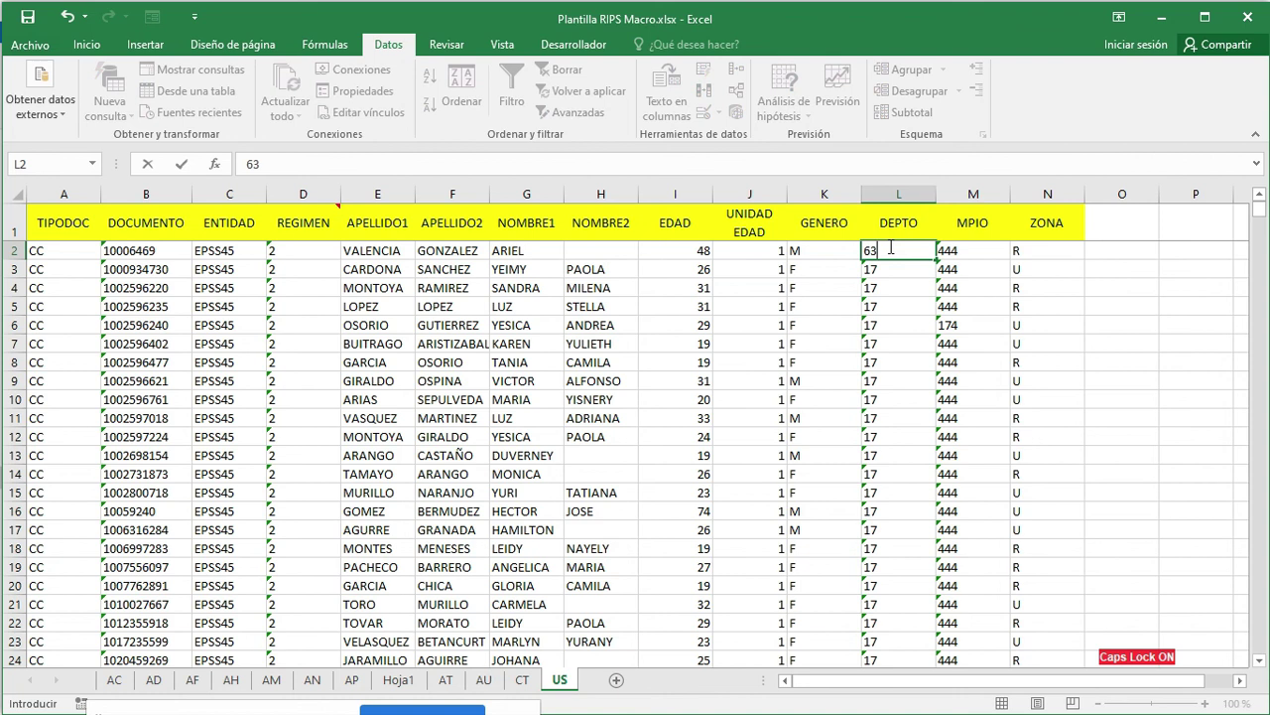
key("Tab")
type("001")
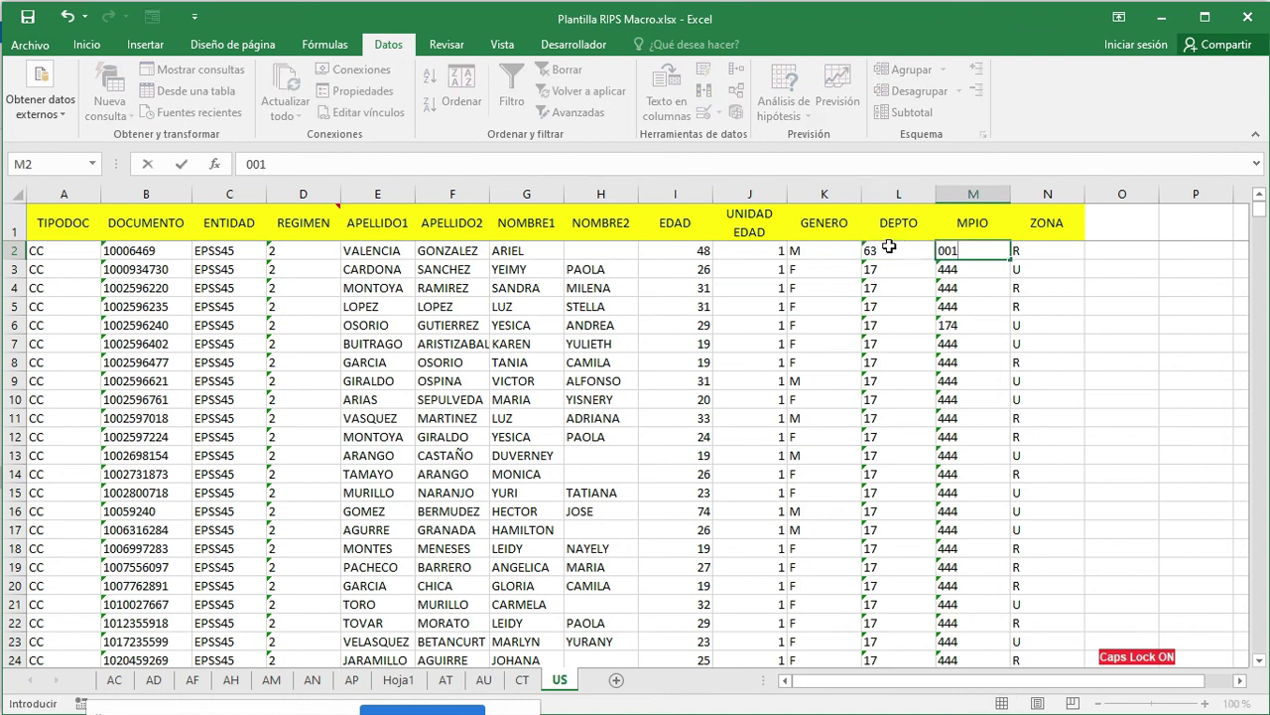
key("Return")
key("Up")
key("Left")
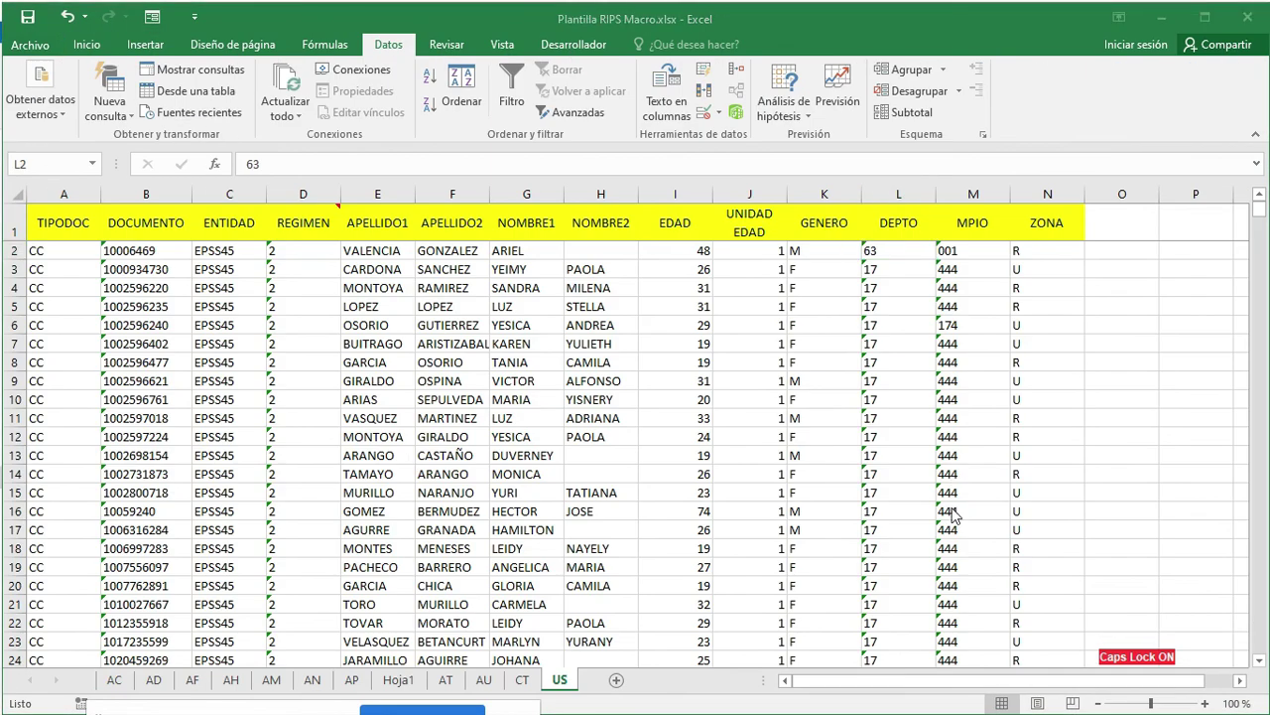
Set the first US record's MPIO code to 170
left_click(953, 250)
type("170")
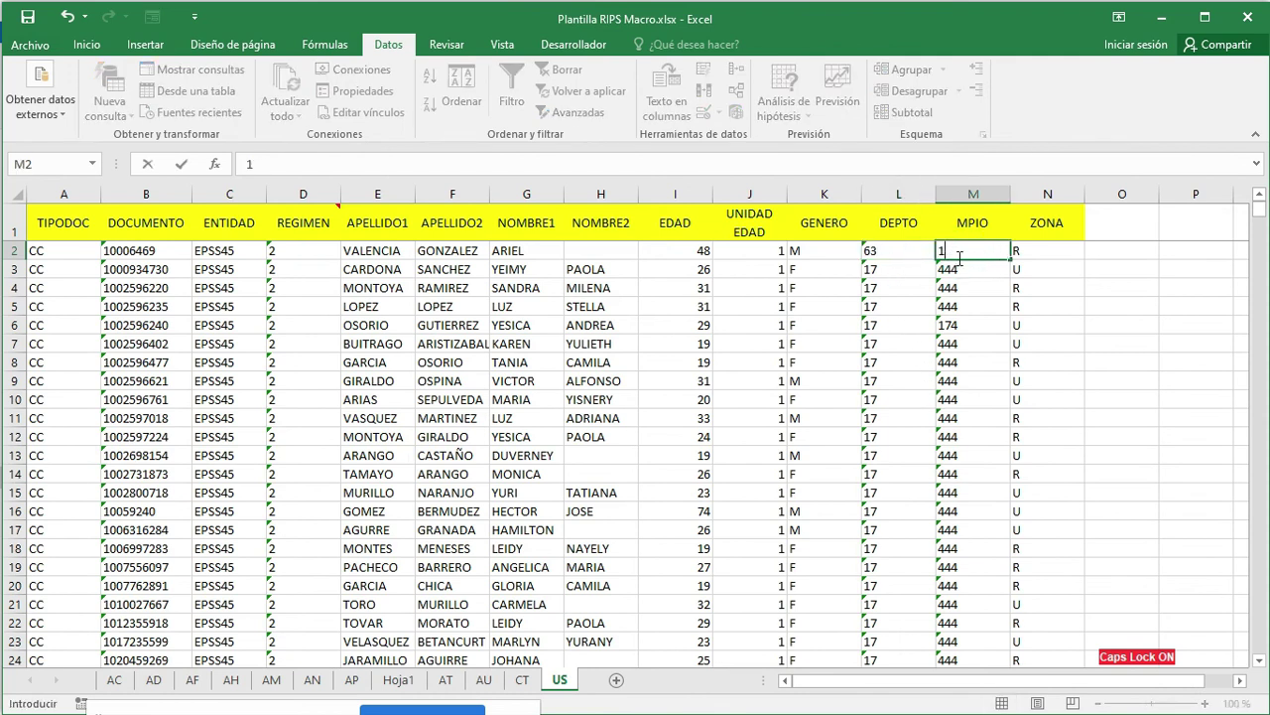
key("Return")
key("Up")
key("Left")
Switch to RIPS Actividades Extramurales.xlsx and examine the sample record's municipality, address, area and telephone fields
key("Right")
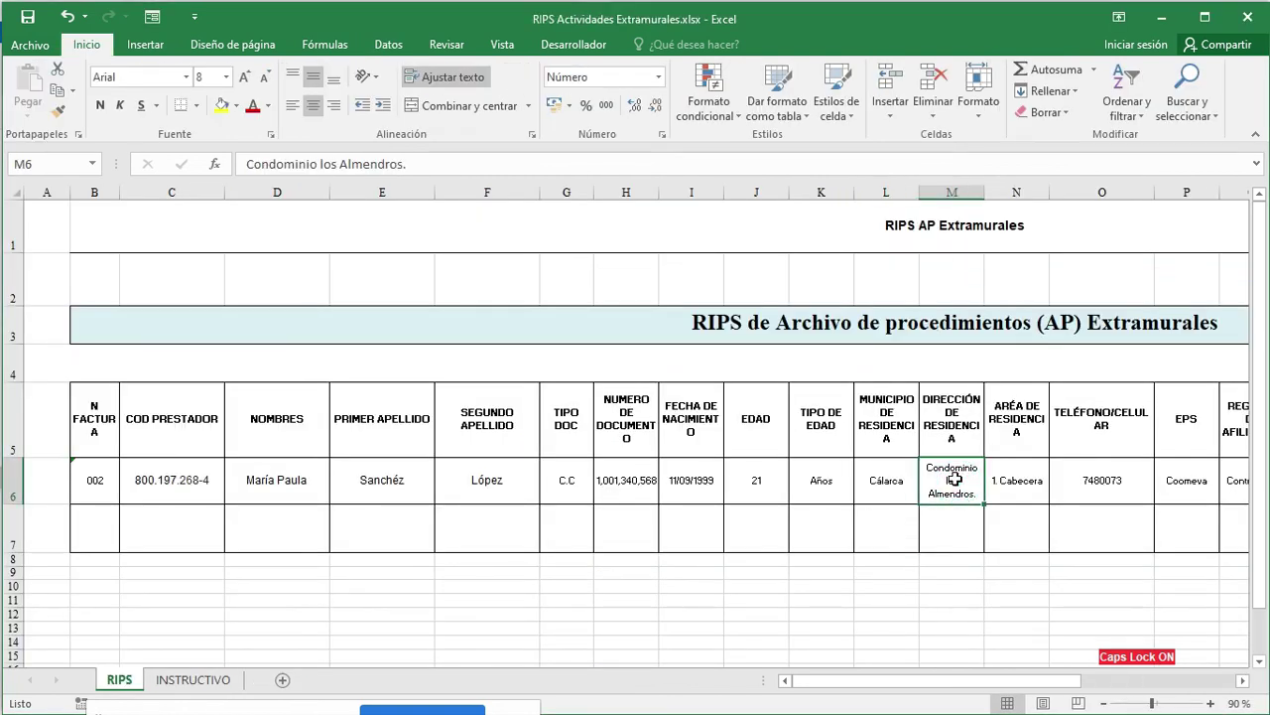
key("Right")
key("Left")
key("Left")
key("Right")
key("Right")
key("Right")
key("Left")
key("Left")
Examine the sample record from ARÉA DE RESIDENCIA to AMBITO DE REALIZACIÓN, finishing at CODIGO DEL PROCEDIMIENTO
key("Right")
key("Right")
key("Right")
key("Right")
key("Right")
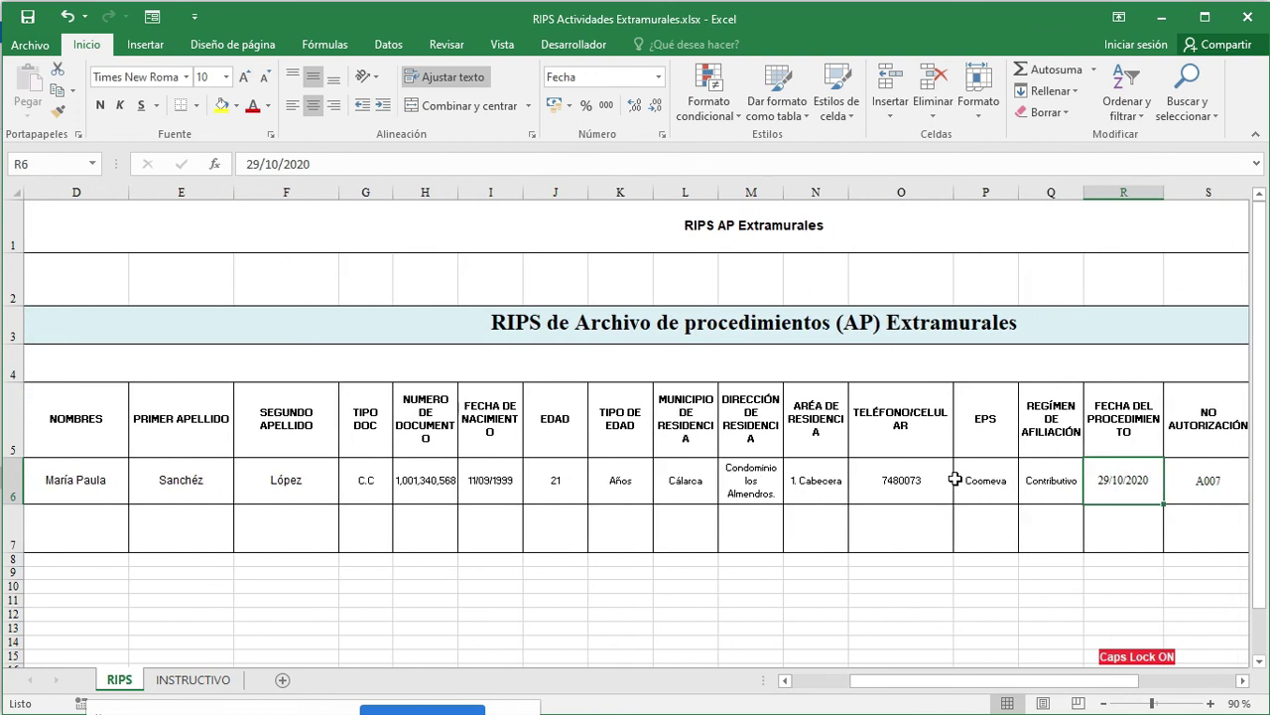
key("Right")
key("Right")
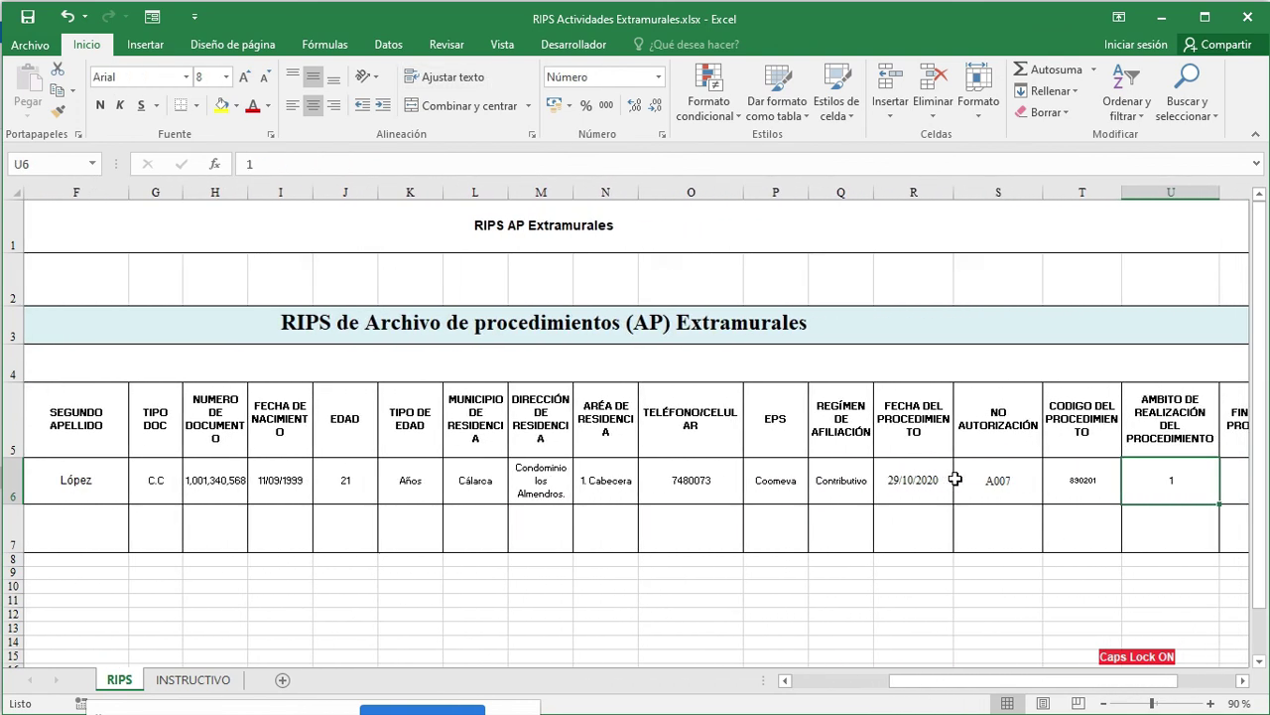
key("Left")
key("Right")
key("Right")
key("Left")
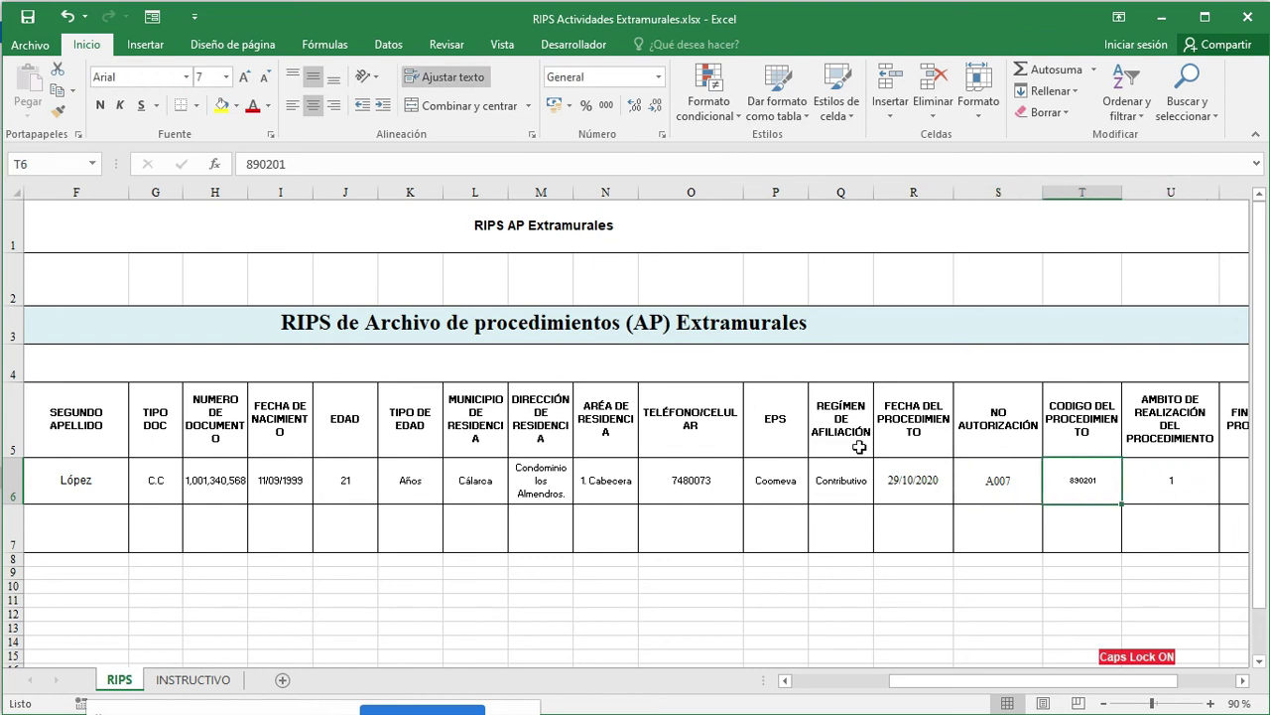
Review the procedures file title and the sample record's fields from EPS to AMBITO DE REALIZACIÓN DEL PROCEDIMIENTO
left_click(597, 334)
double_click(605, 327)
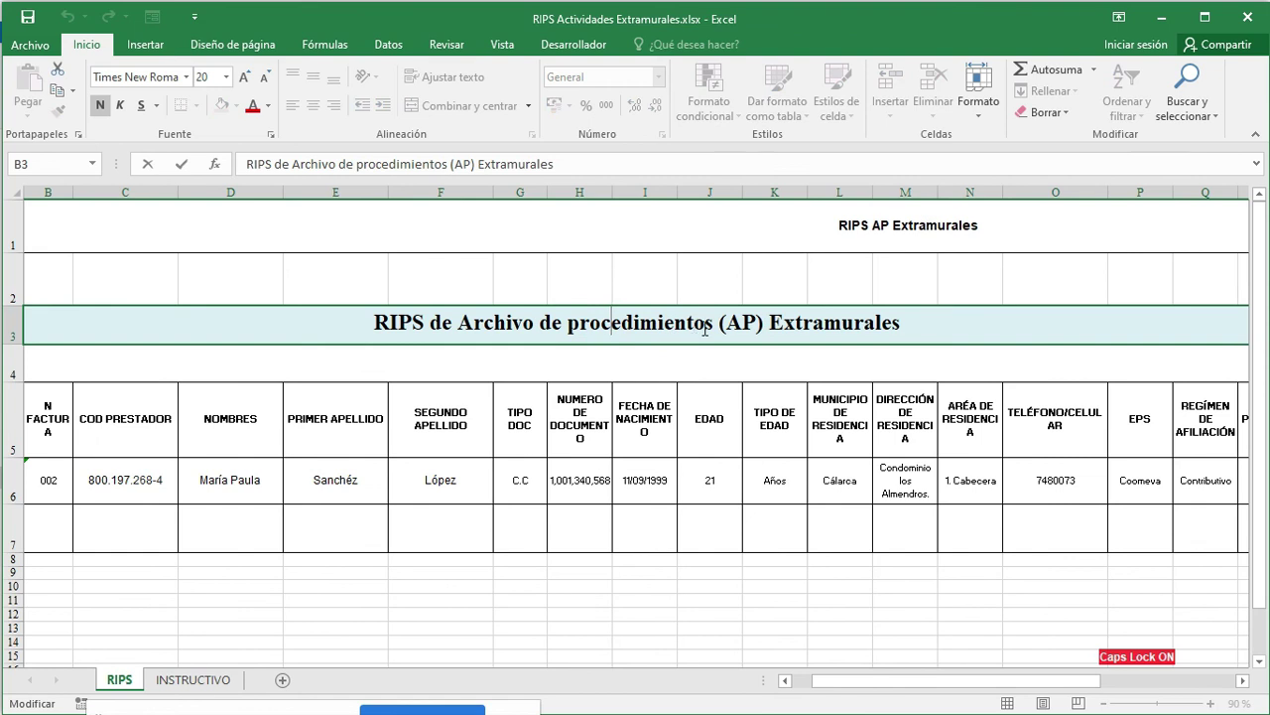
left_click(1009, 593)
left_click(1142, 483)
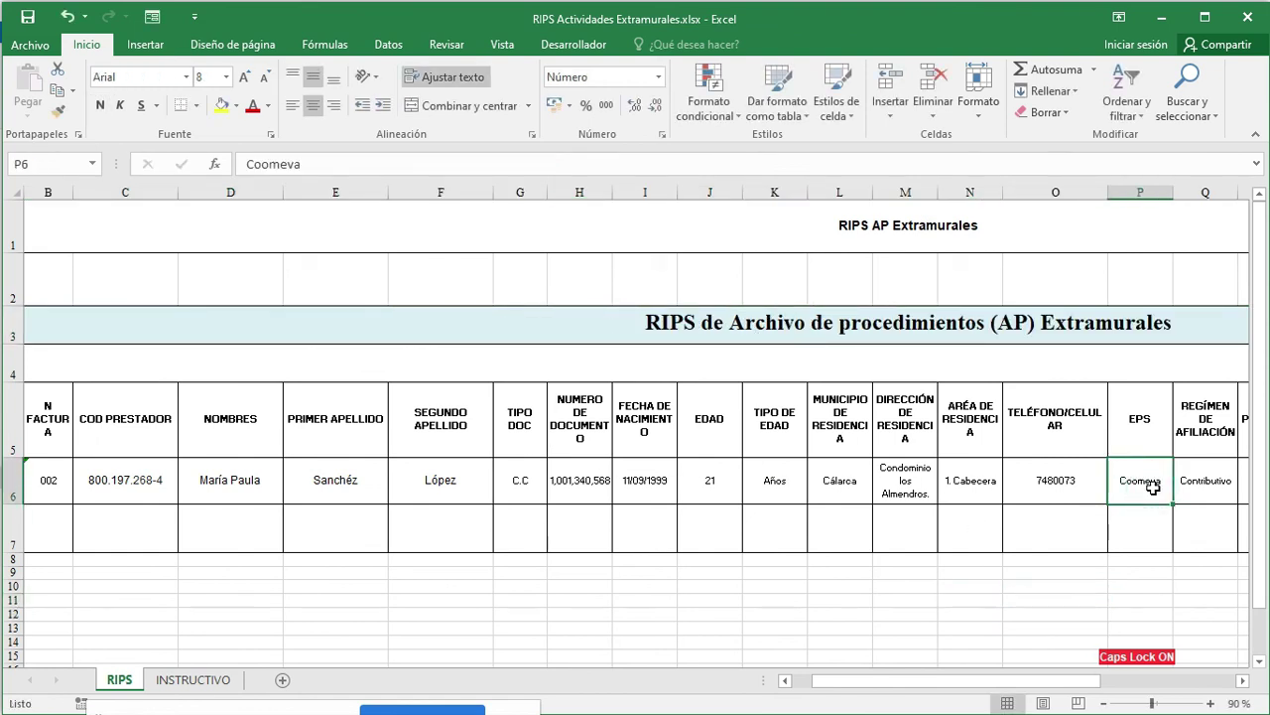
key("Right")
key("Right")
key("Right")
key("Right")
key("Right")
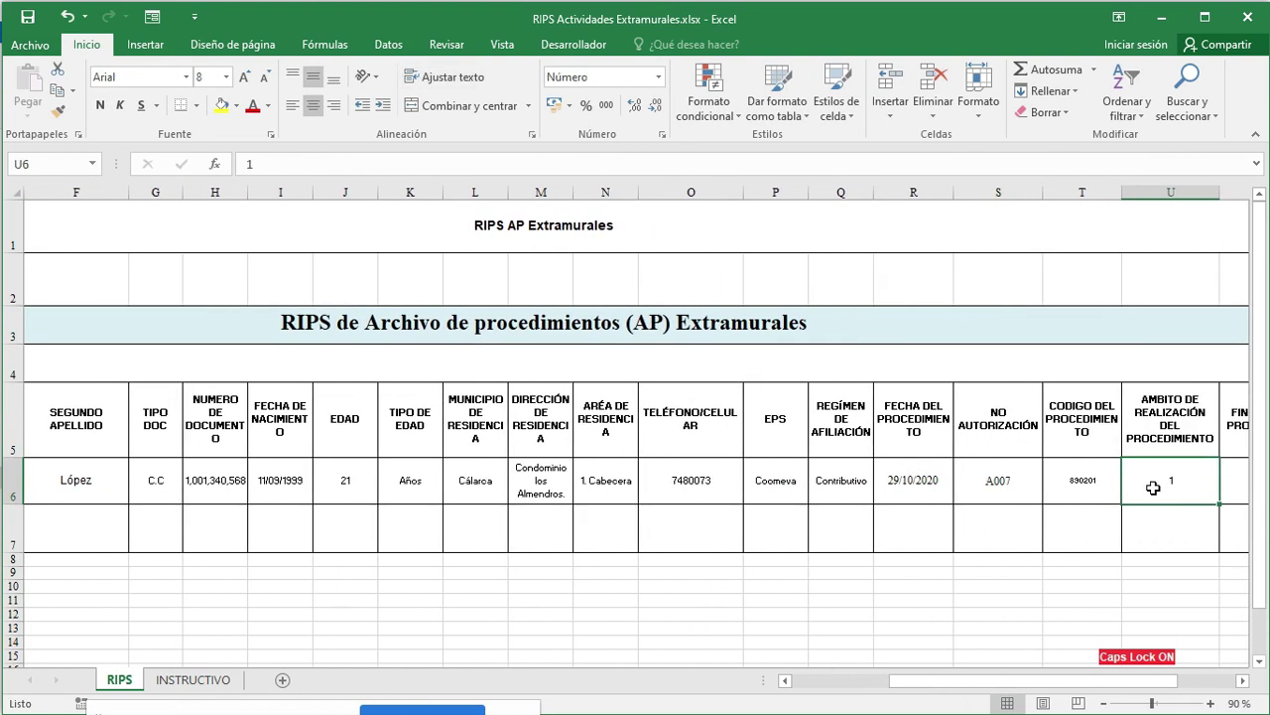
key("Left")
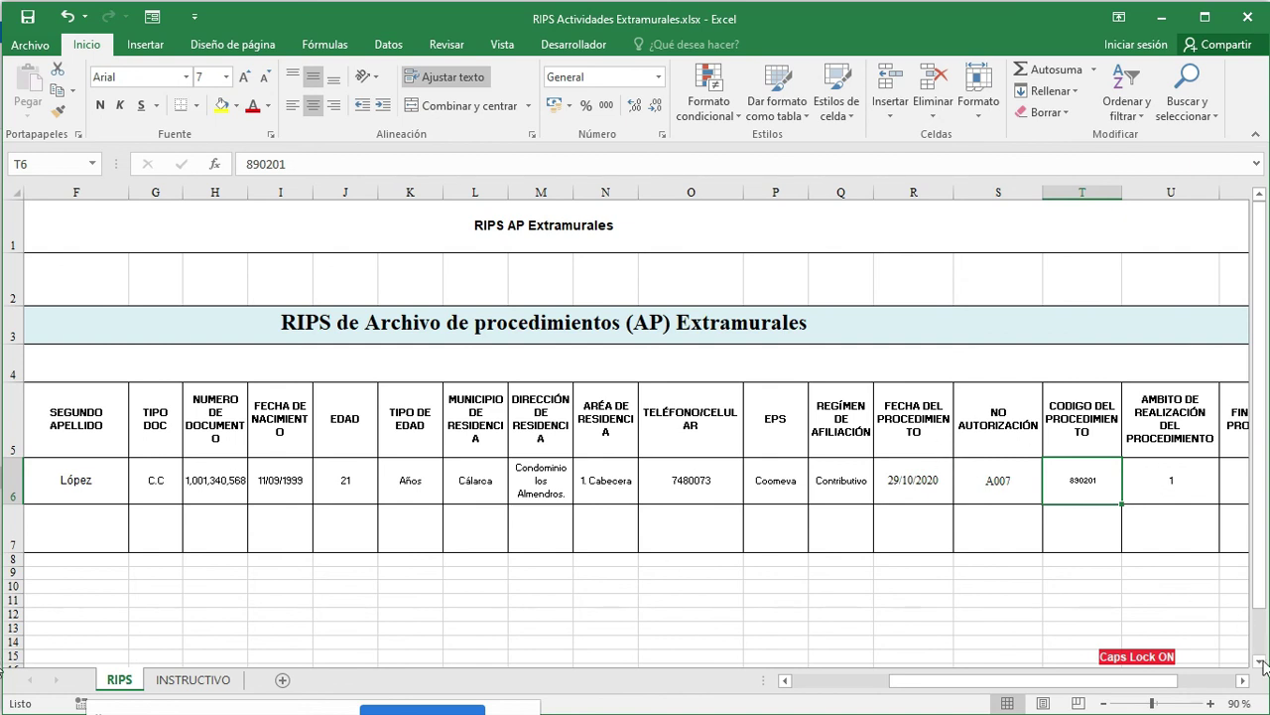
Enlarge the sheet to 110% and examine the CODIGO, AMBITO DE REALIZACIÓN, FINALIDAD and VALOR DEL PROCEDIMIENTO columns
left_click(1209, 703)
left_click(1210, 703)
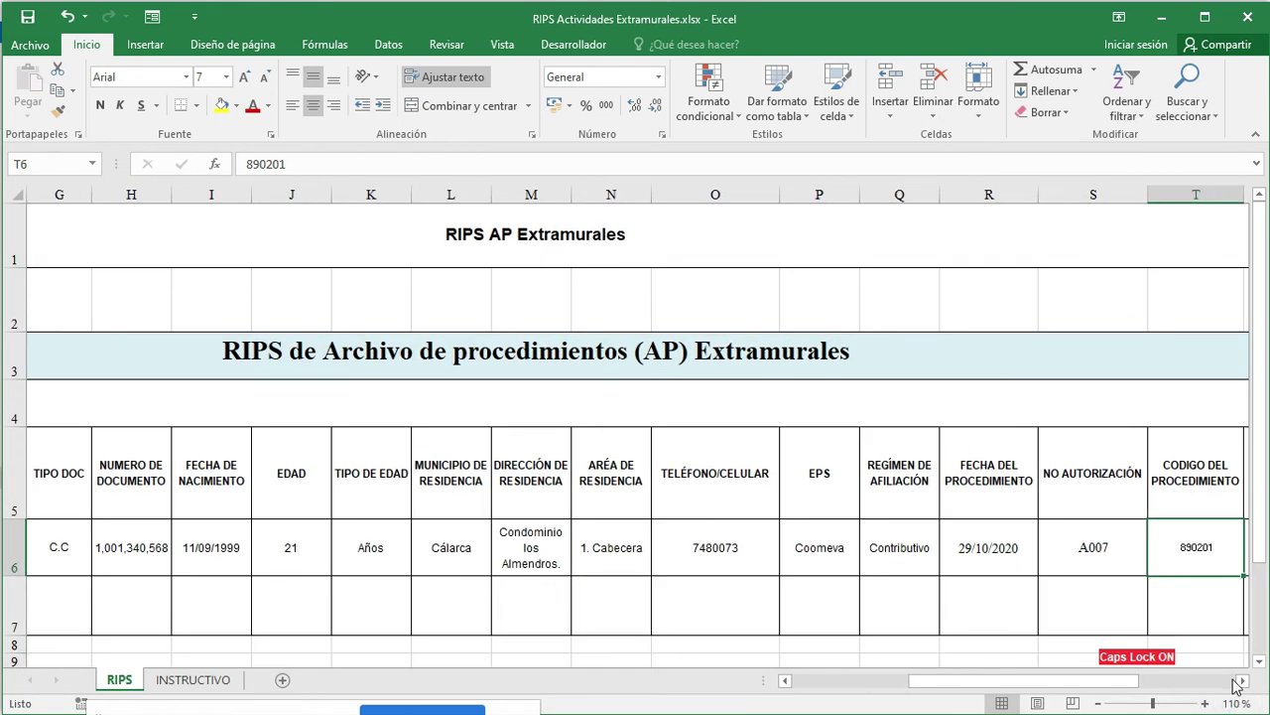
left_click(1231, 681)
left_click_drag(1141, 681, 1043, 683)
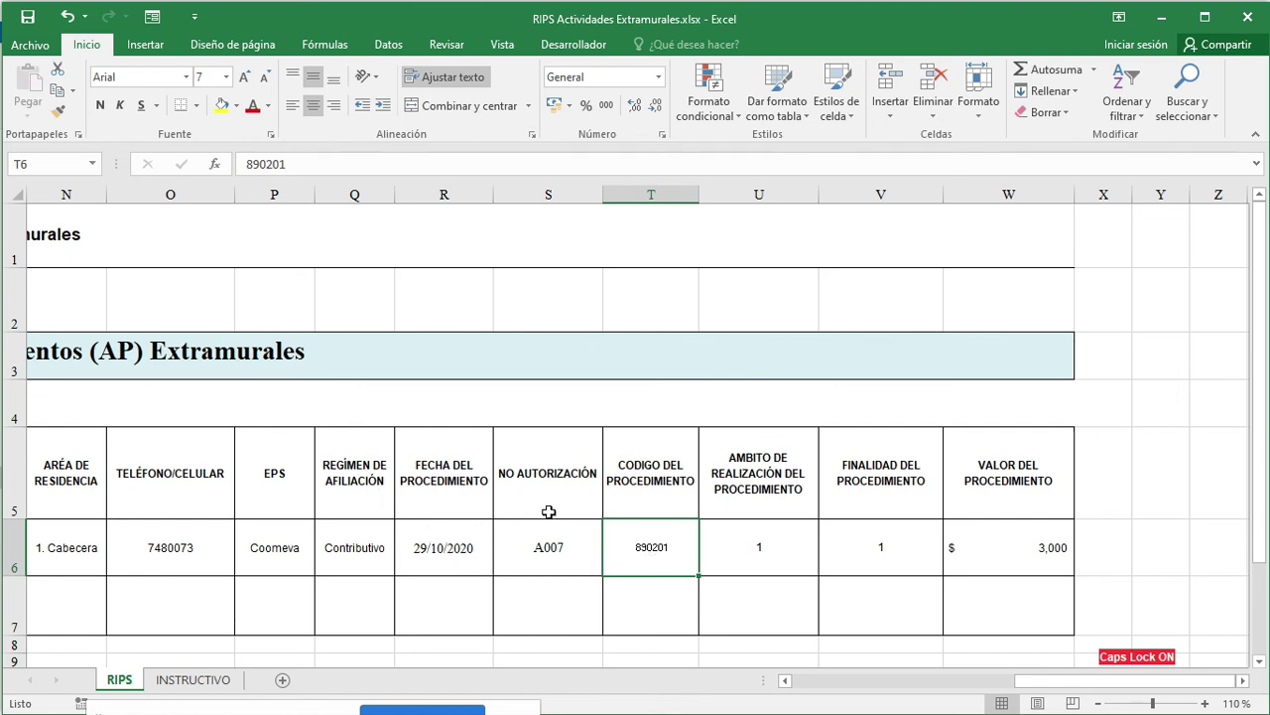
left_click(758, 480)
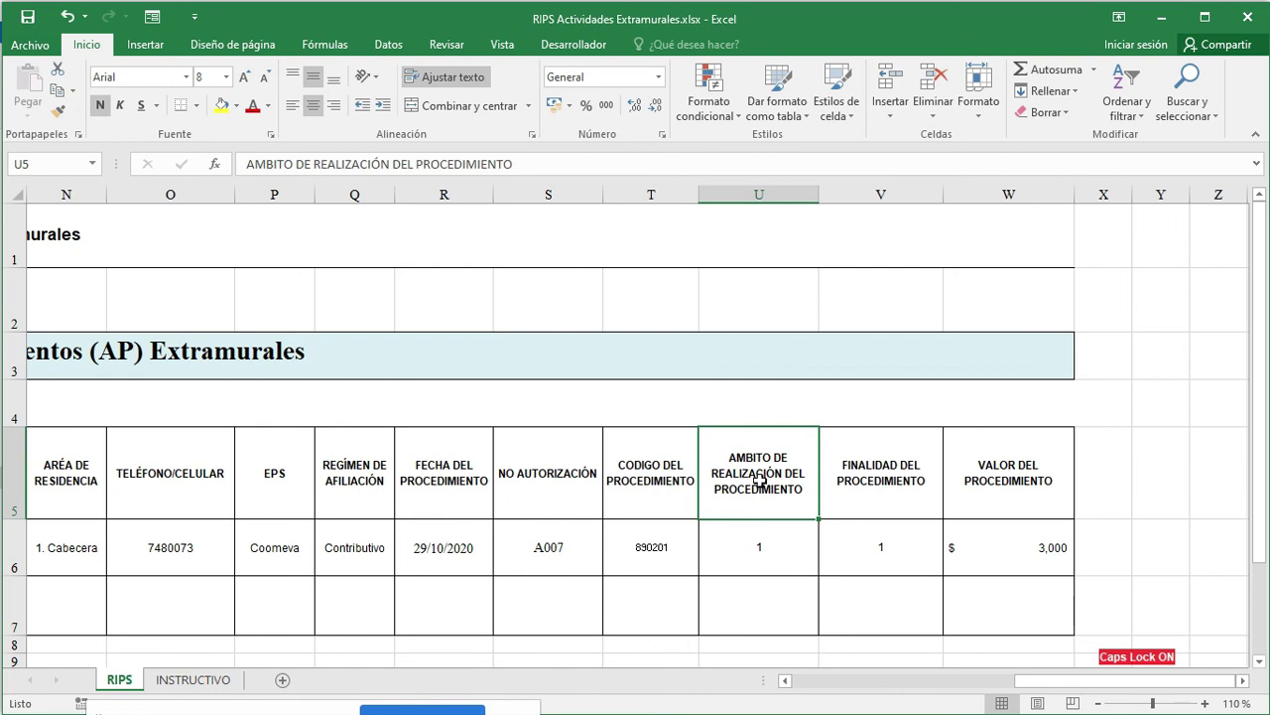
left_click_drag(764, 486, 928, 488)
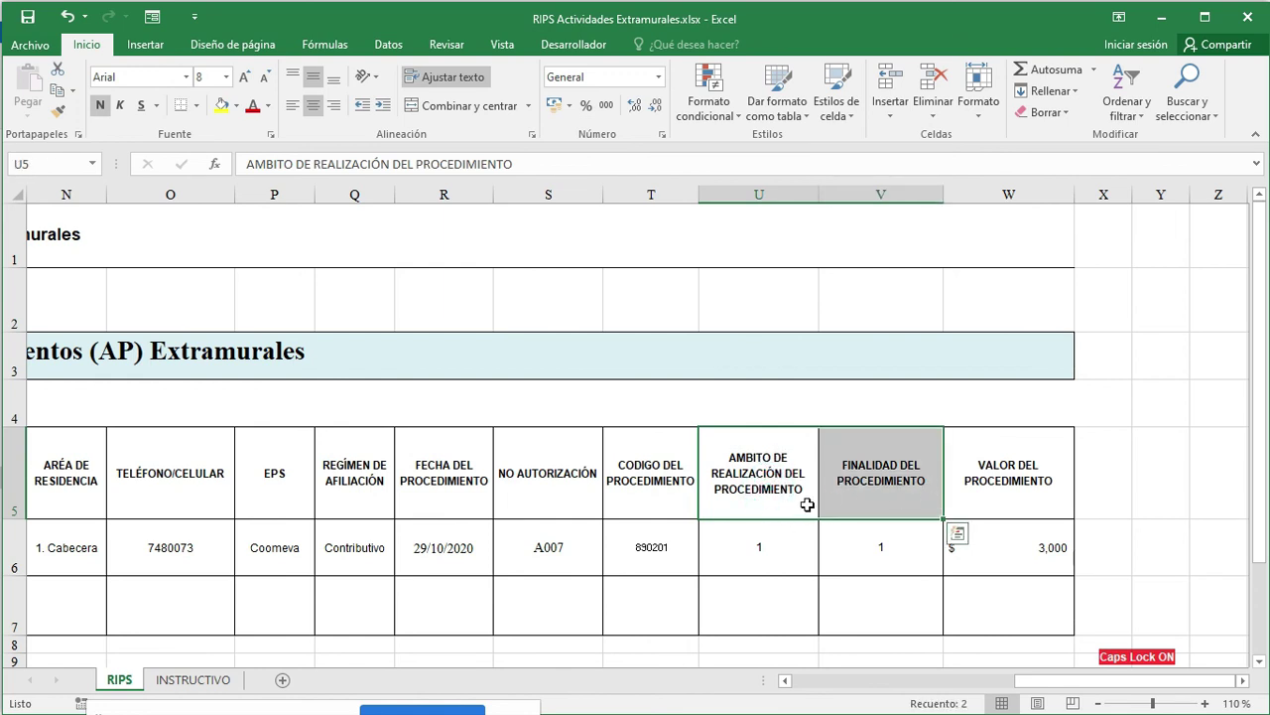
left_click(681, 559)
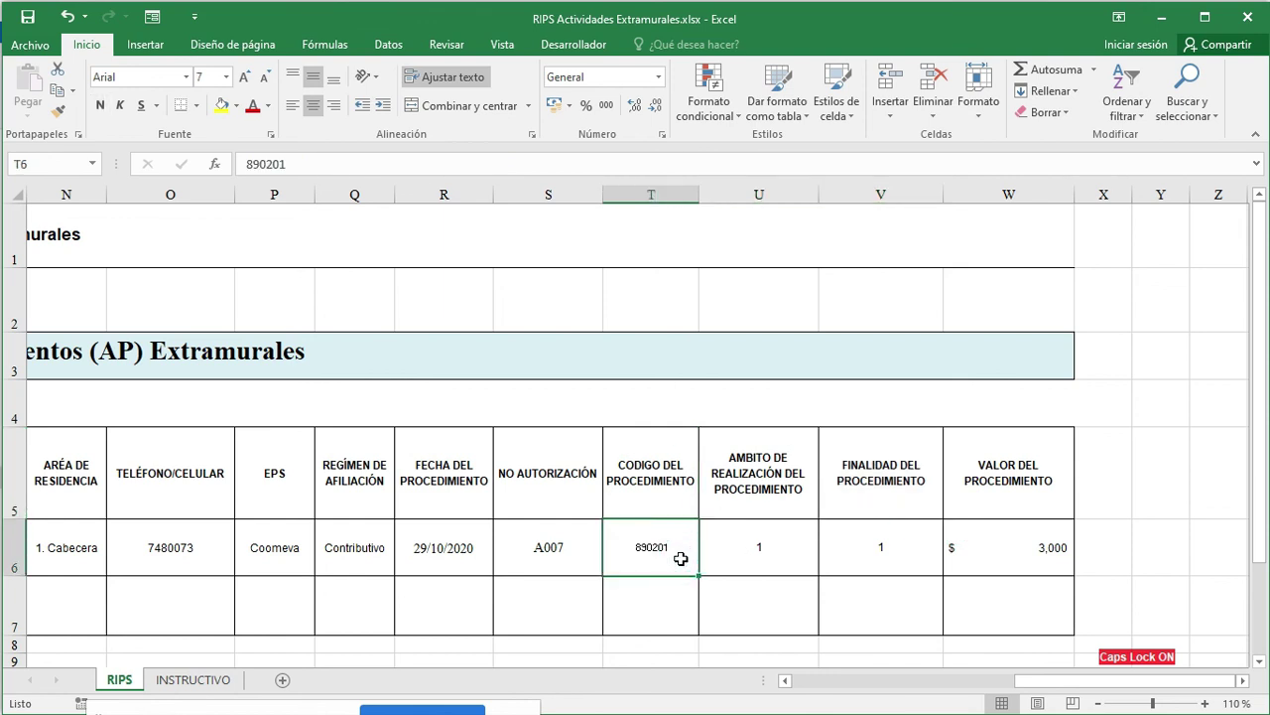
Review the sample procedures record backward from CODIGO DEL PROCEDIMIENTO to PRIMER APELLIDO
key("Left")
key("Left")
key("Left")
key("Left")
key("Left")
key("Left")
key("Left")
key("Left")
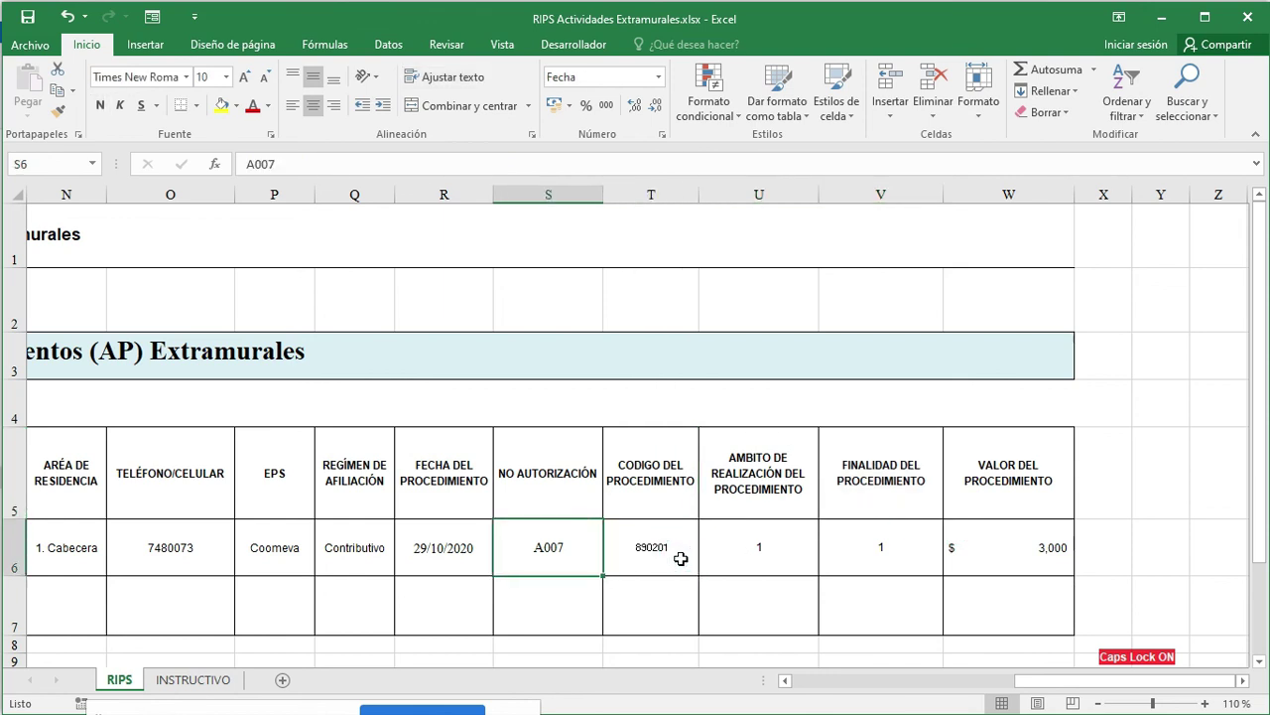
key("Left")
key("Left")
key("Left")
key("Left")
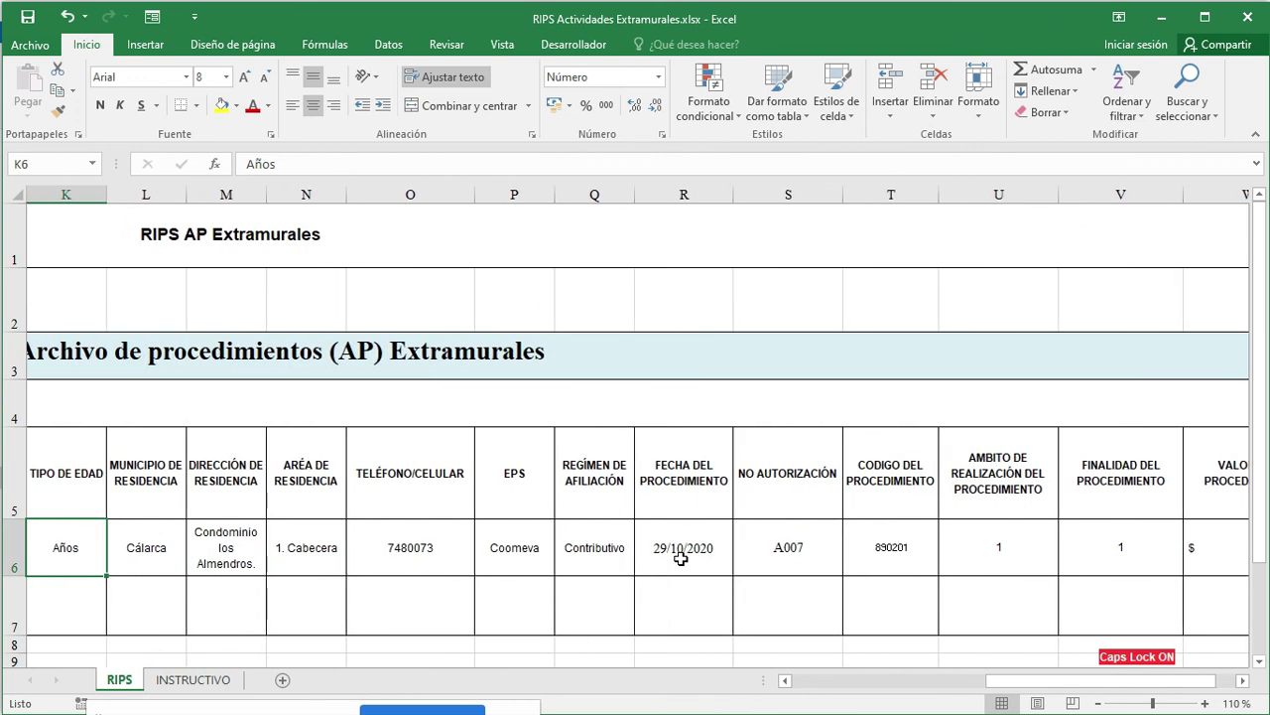
key("Left")
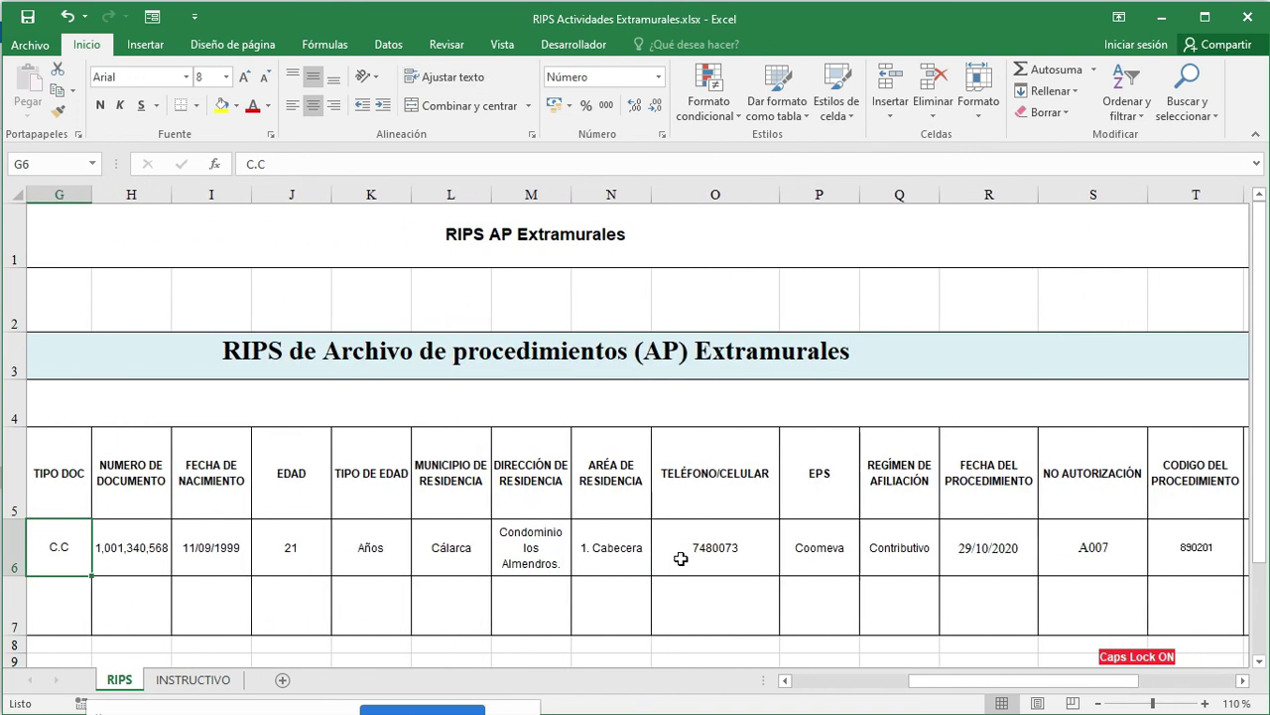
key("Left")
key("Left")
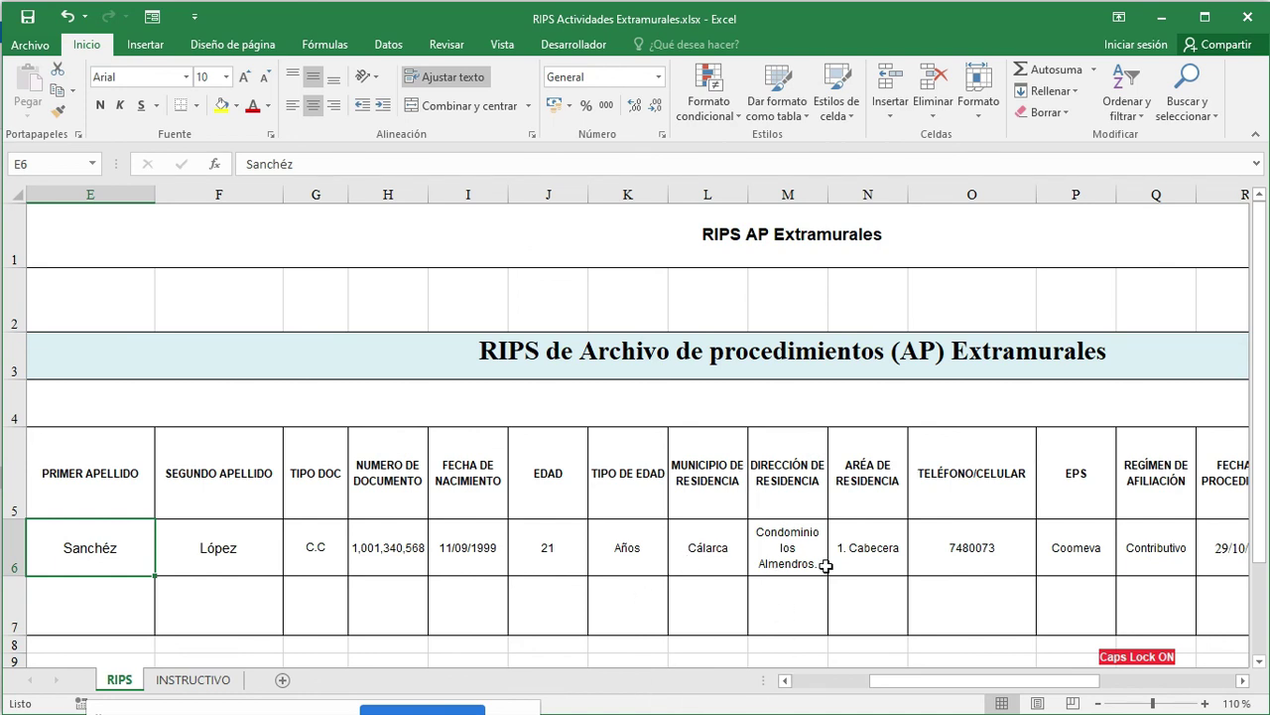
Switch to Plantilla RIPS Macro.xlsx, open the AC sheet and fit the PRESTADOR column to its contents
key("alt+Tab")
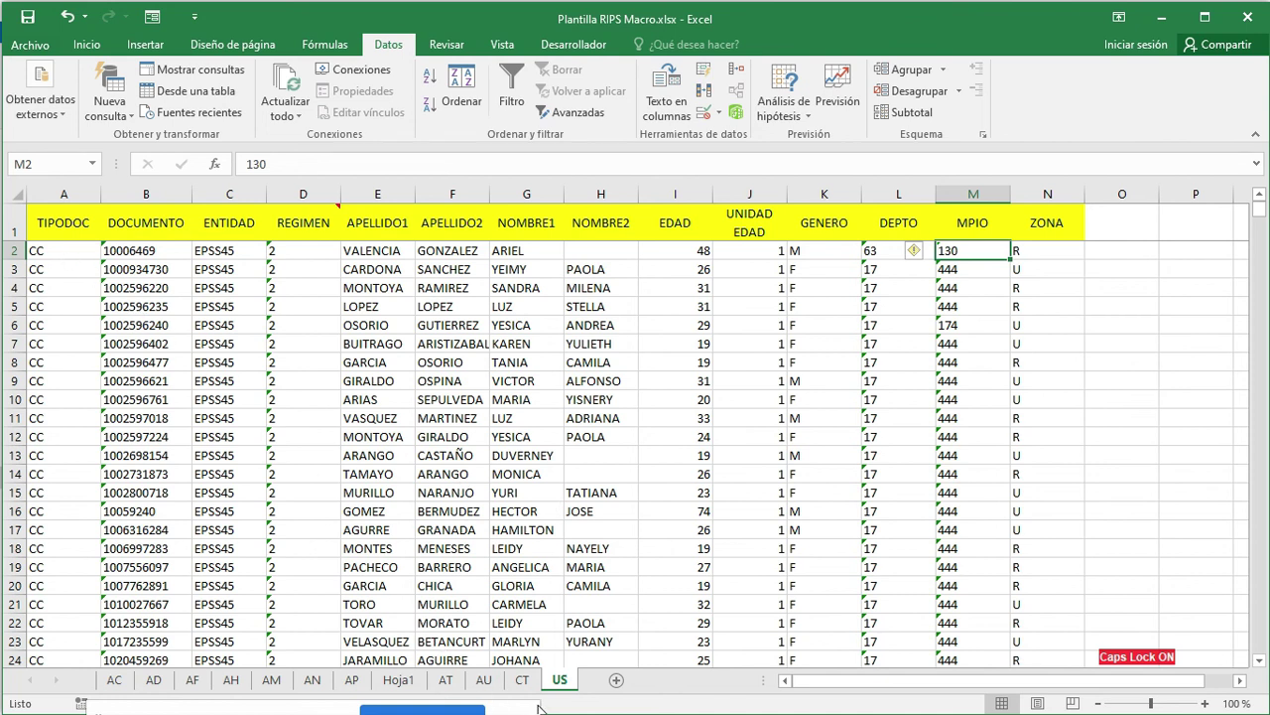
left_click(115, 680)
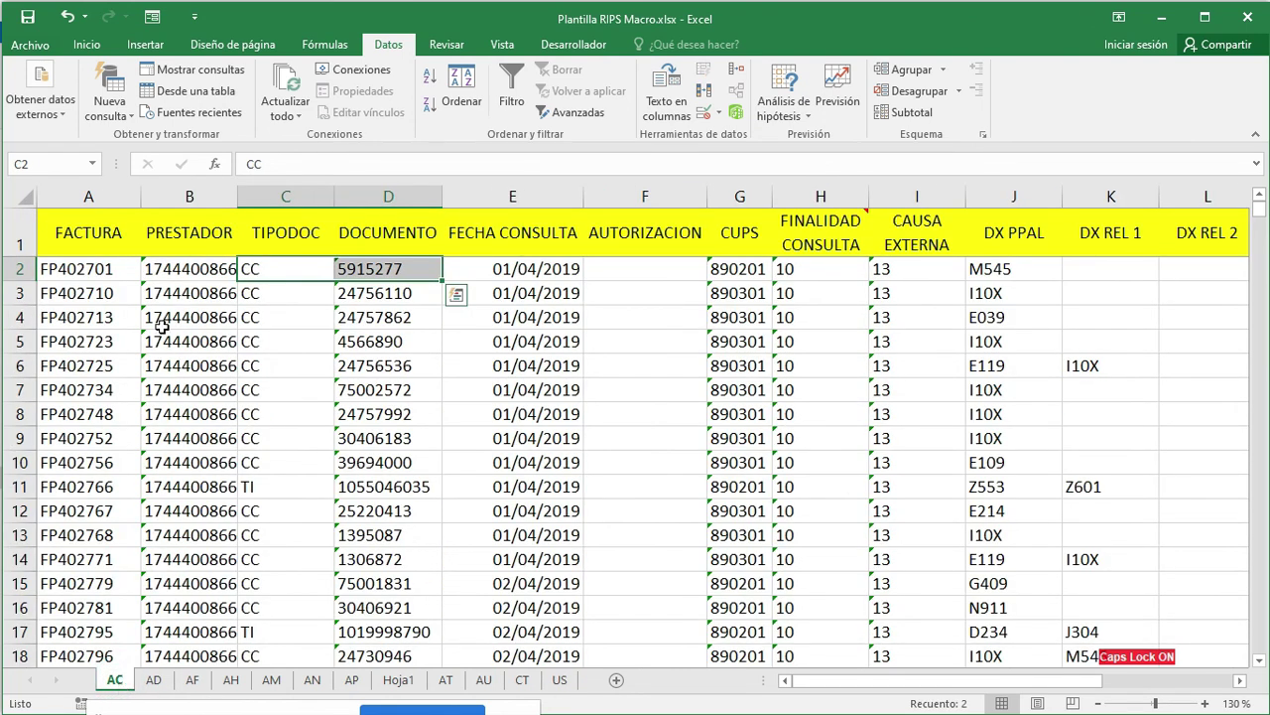
left_click(83, 276)
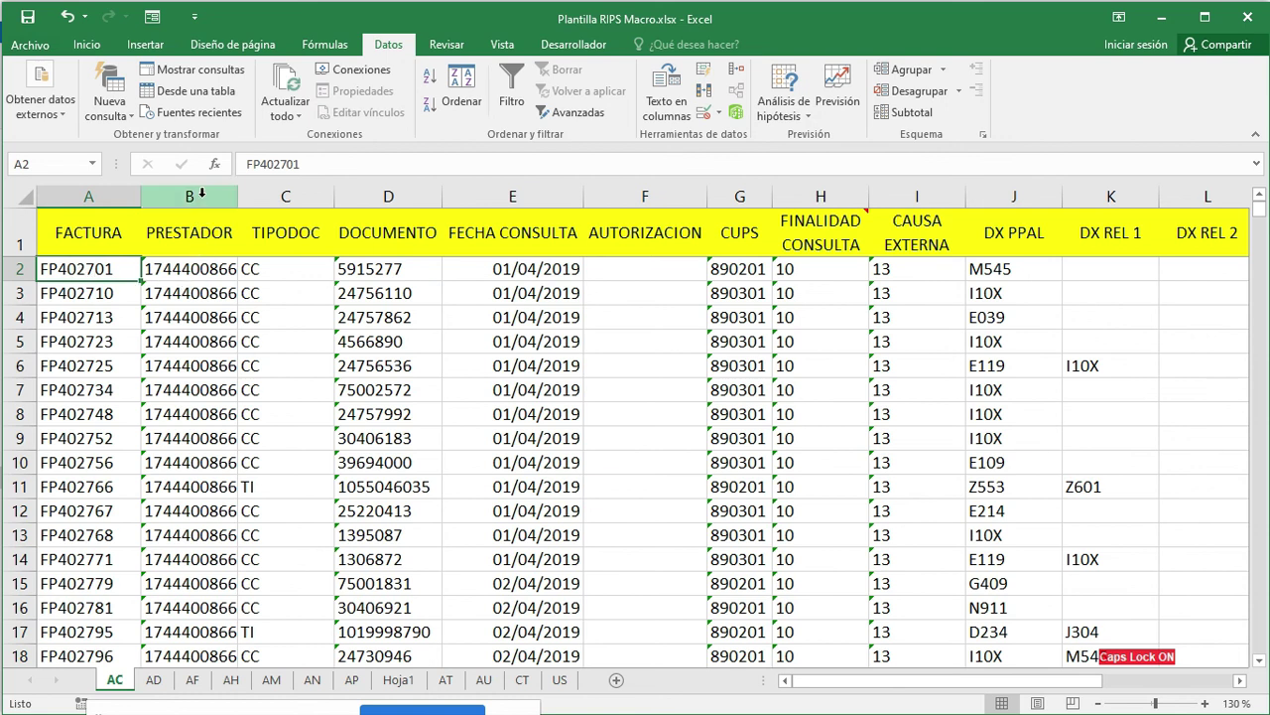
left_click(198, 274)
double_click(238, 193)
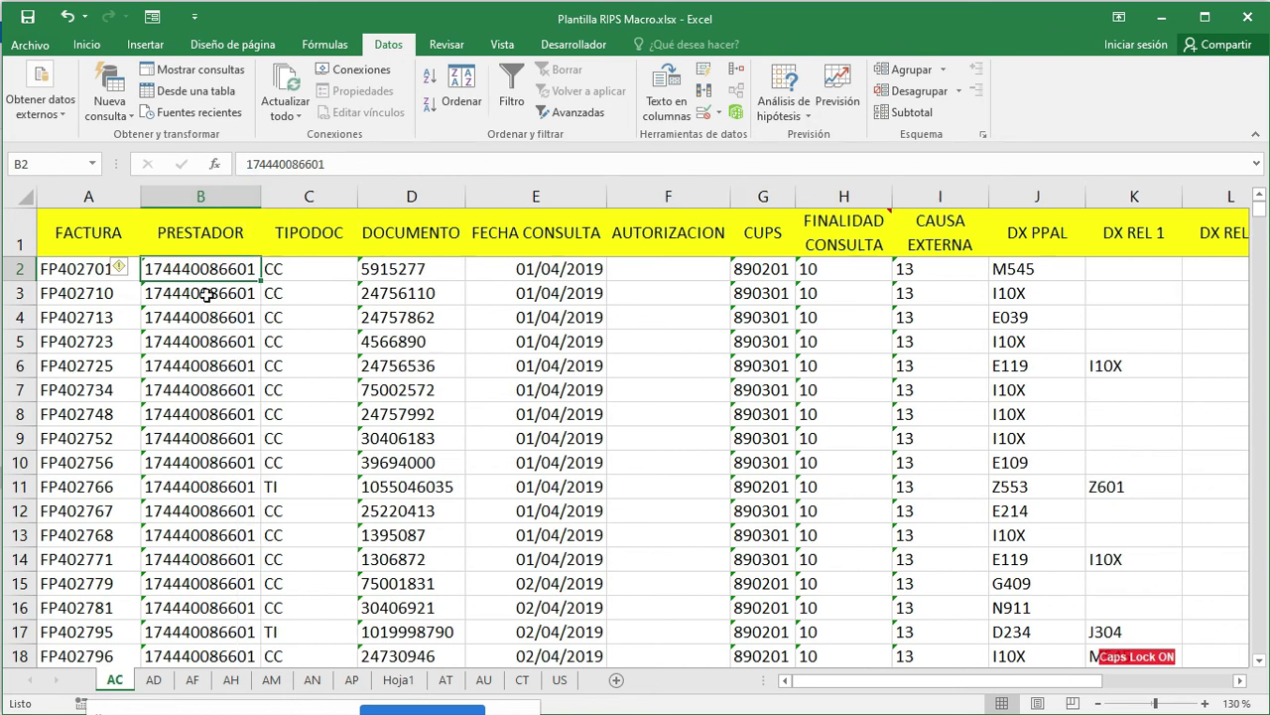
Examine the first AC record's document type and number, FECHA CONSULTA, AUTORIZACION and CUPS fields
left_click_drag(299, 269, 393, 269)
left_click(517, 274)
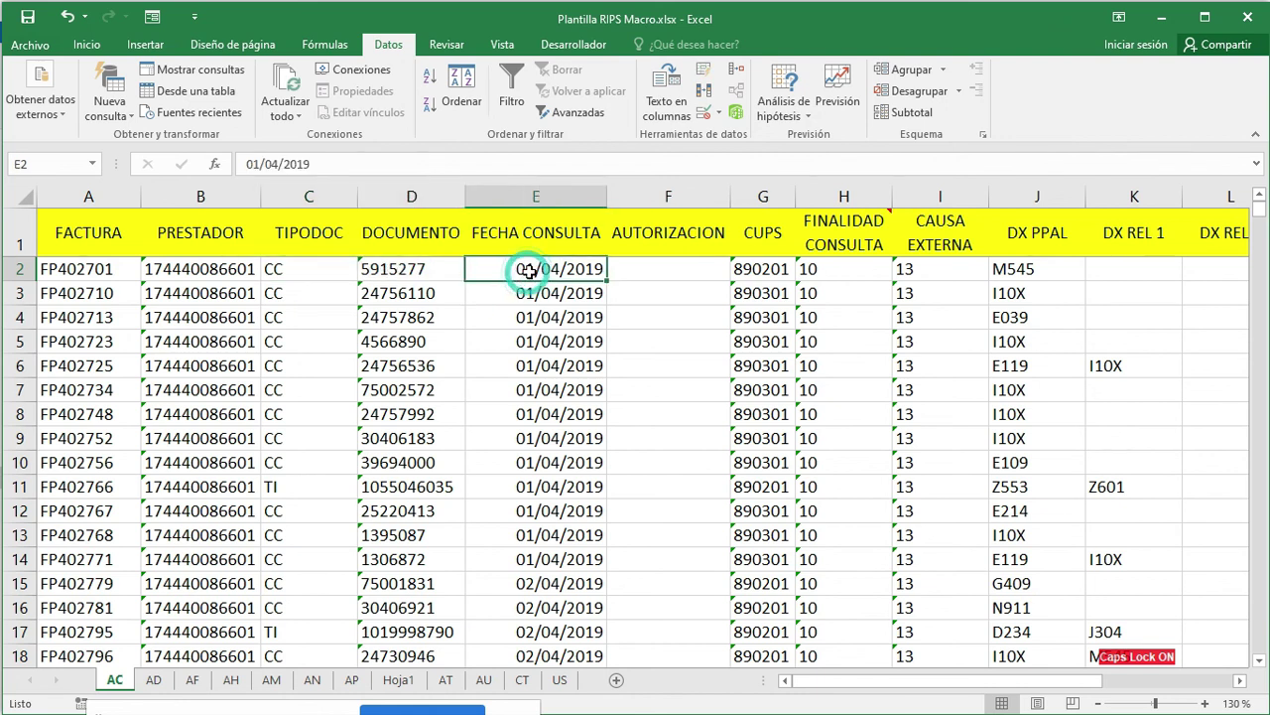
left_click(642, 275)
left_click(745, 277)
Insert an entire column before FINALIDAD CONSULTA in the AC sheet
left_click(825, 268)
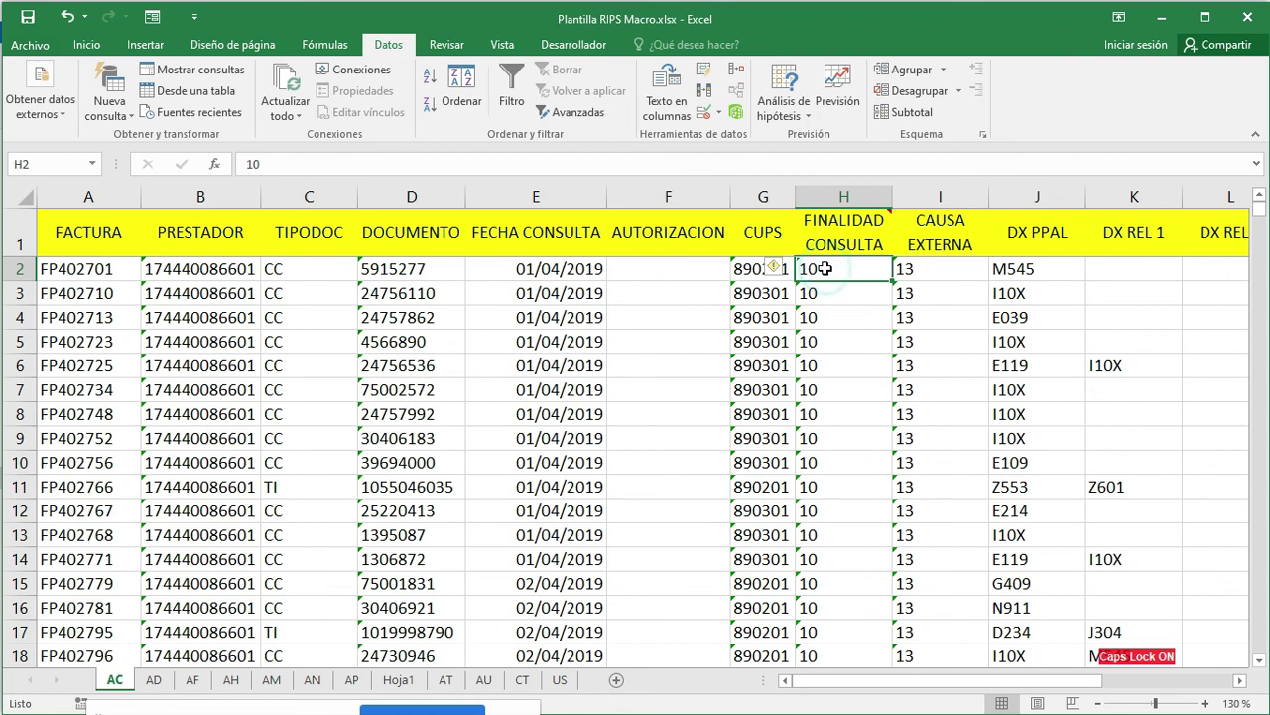
right_click(825, 268)
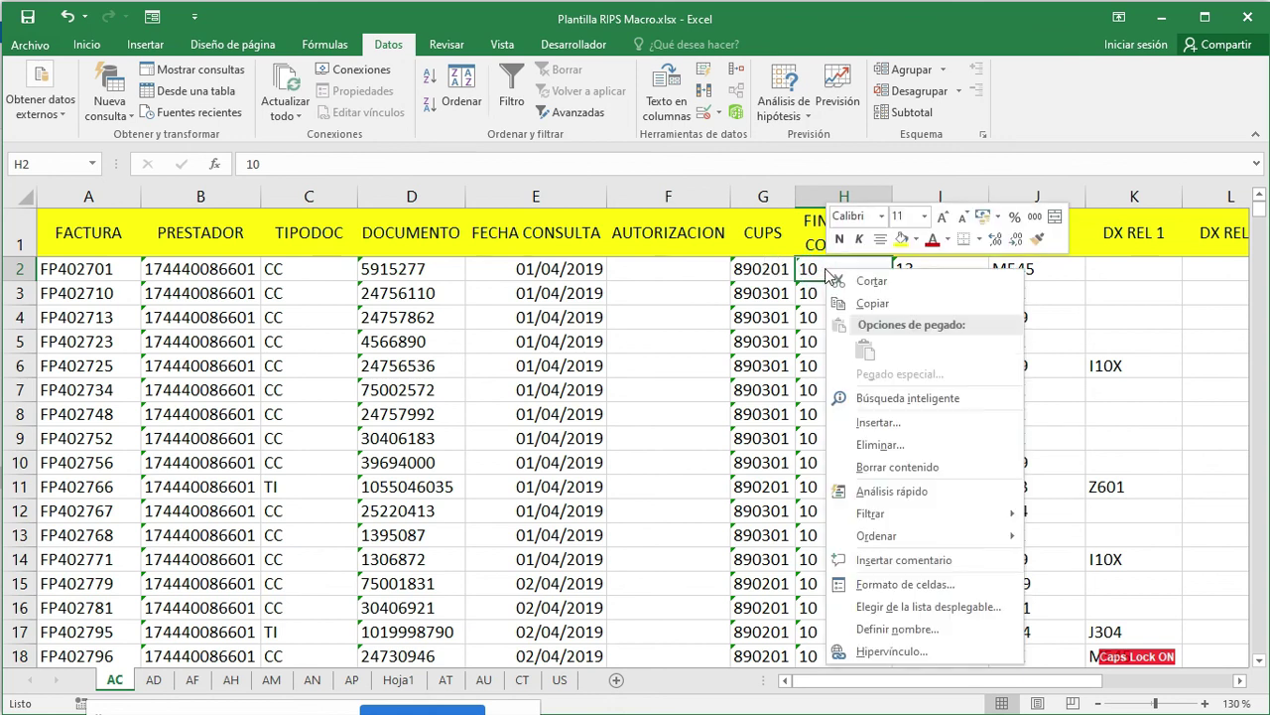
left_click(867, 423)
left_click(834, 436)
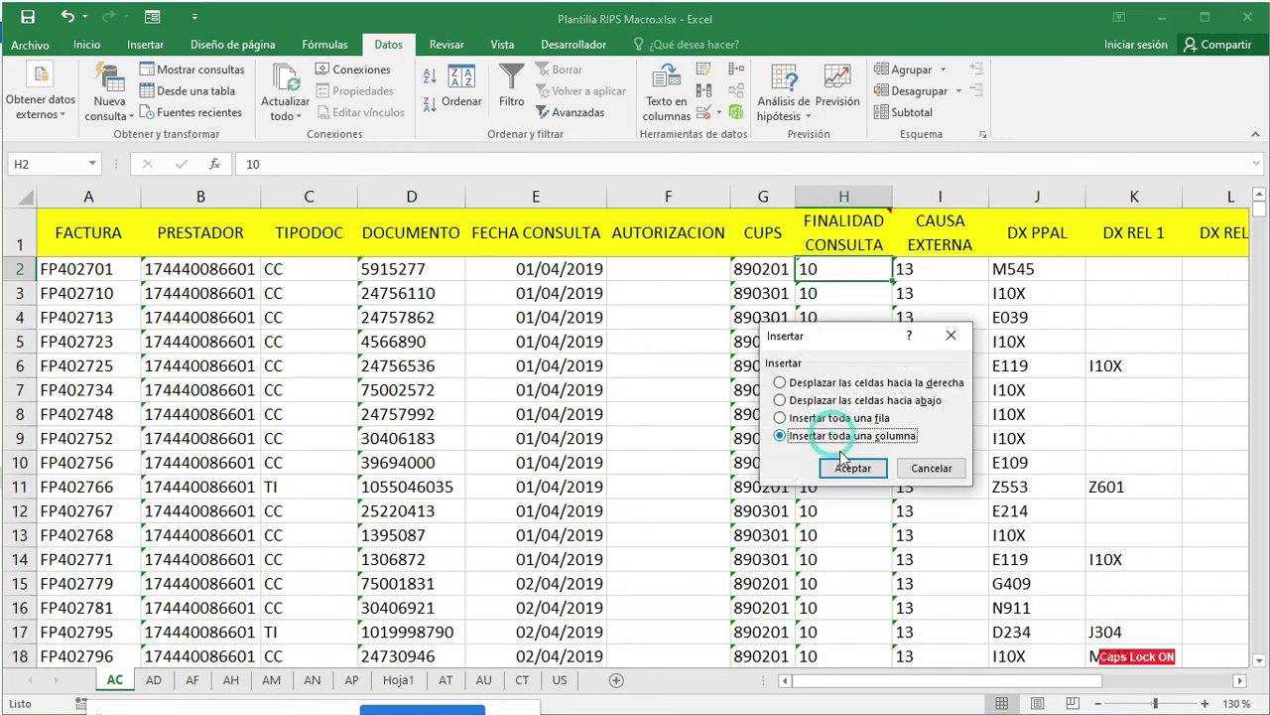
left_click(853, 468)
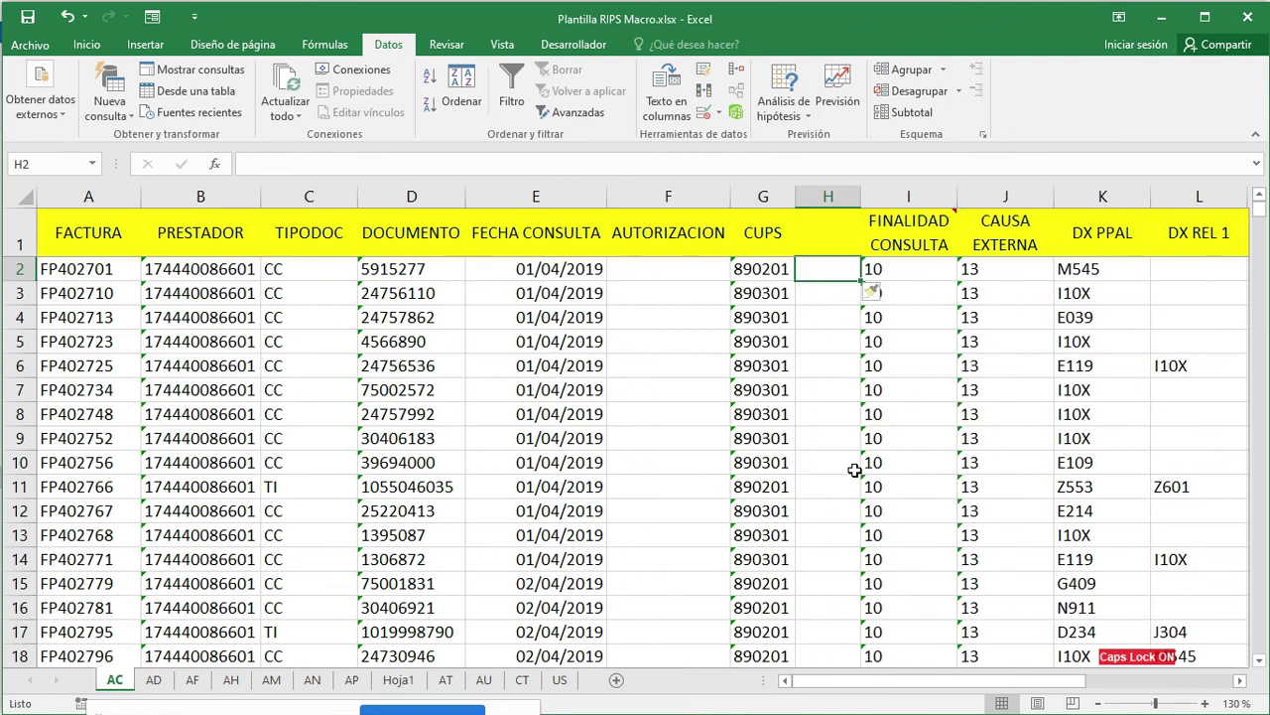
Title the blank column after CUPS NOMBRE and widen it so the heading fits on one line
left_click(829, 238)
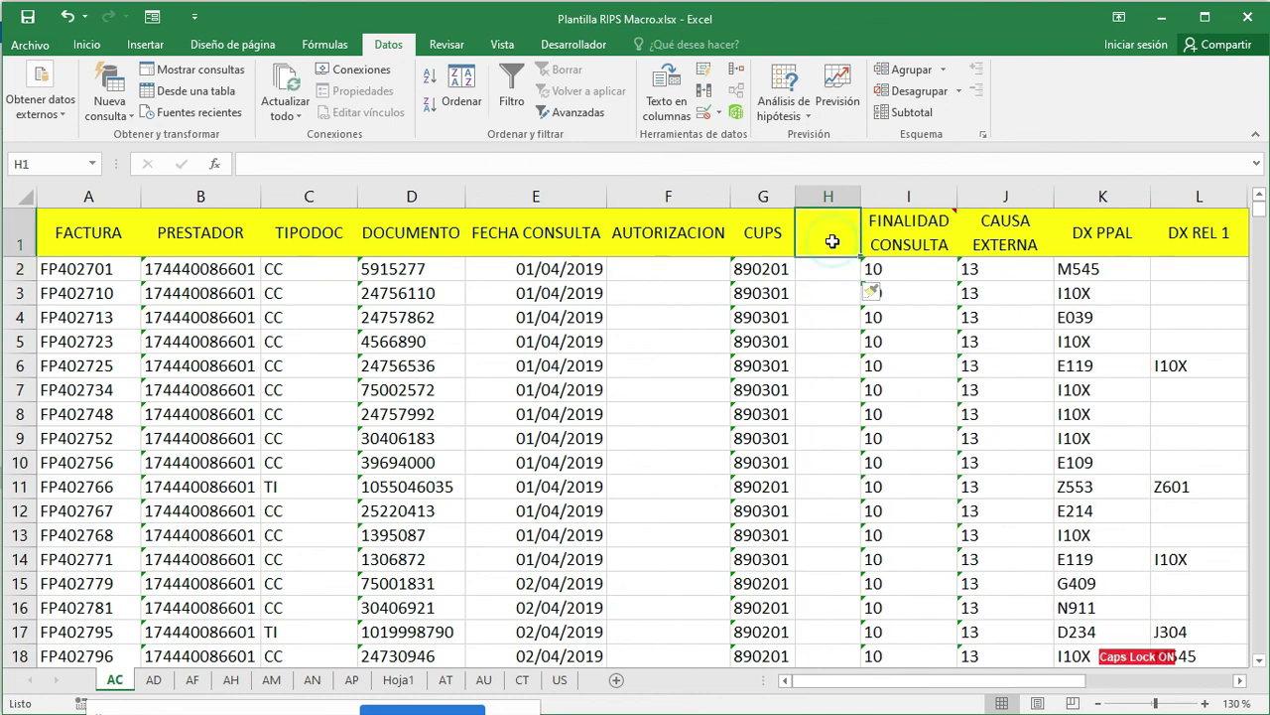
type("NOMBRE")
key("Return")
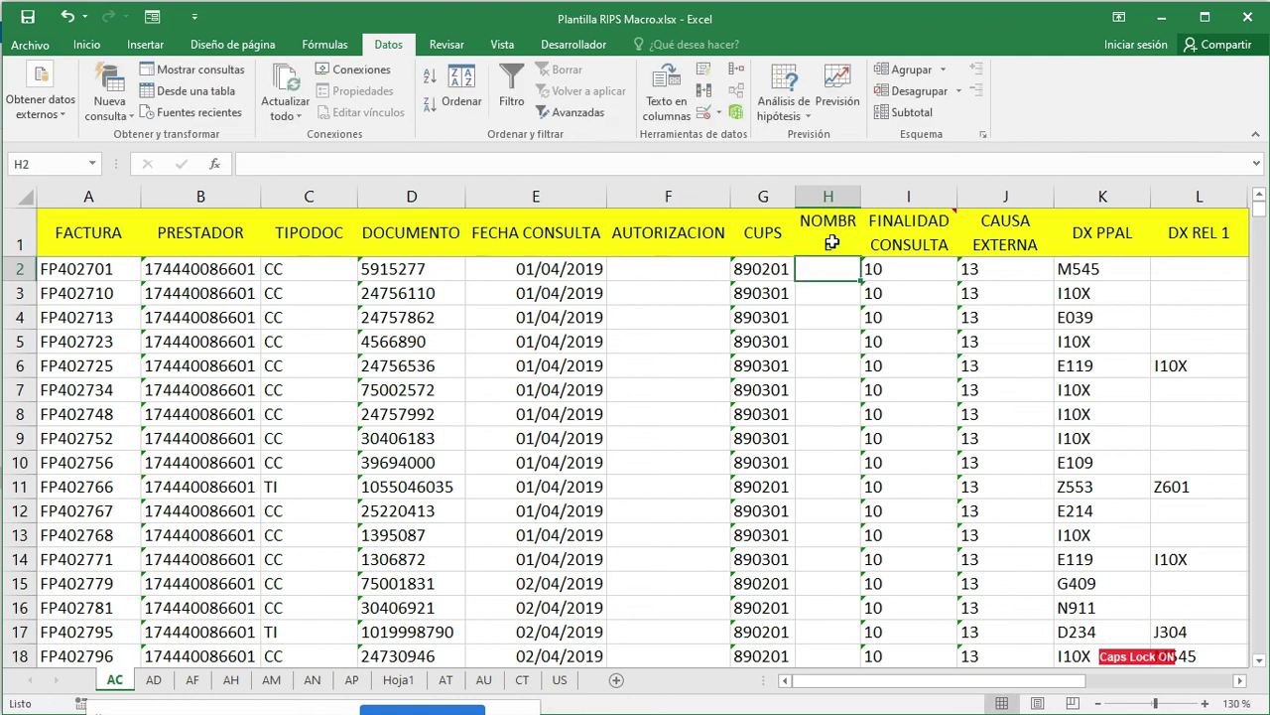
left_click_drag(859, 196, 971, 198)
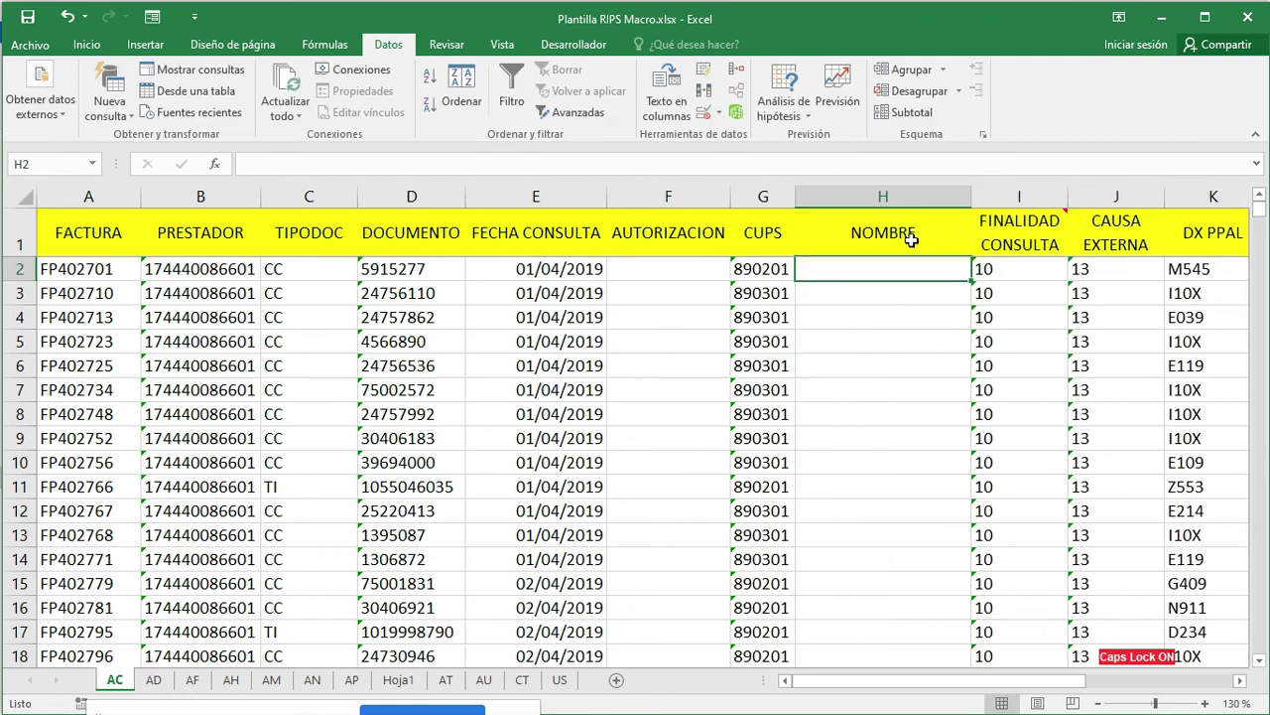
Examine the AC sheet's NOMBRE, FINALIDAD CONSULTA, CAUSA EXTERNA, DX PPAL and DX REL 1 columns
left_click(924, 277)
left_click(1028, 270)
key("Right")
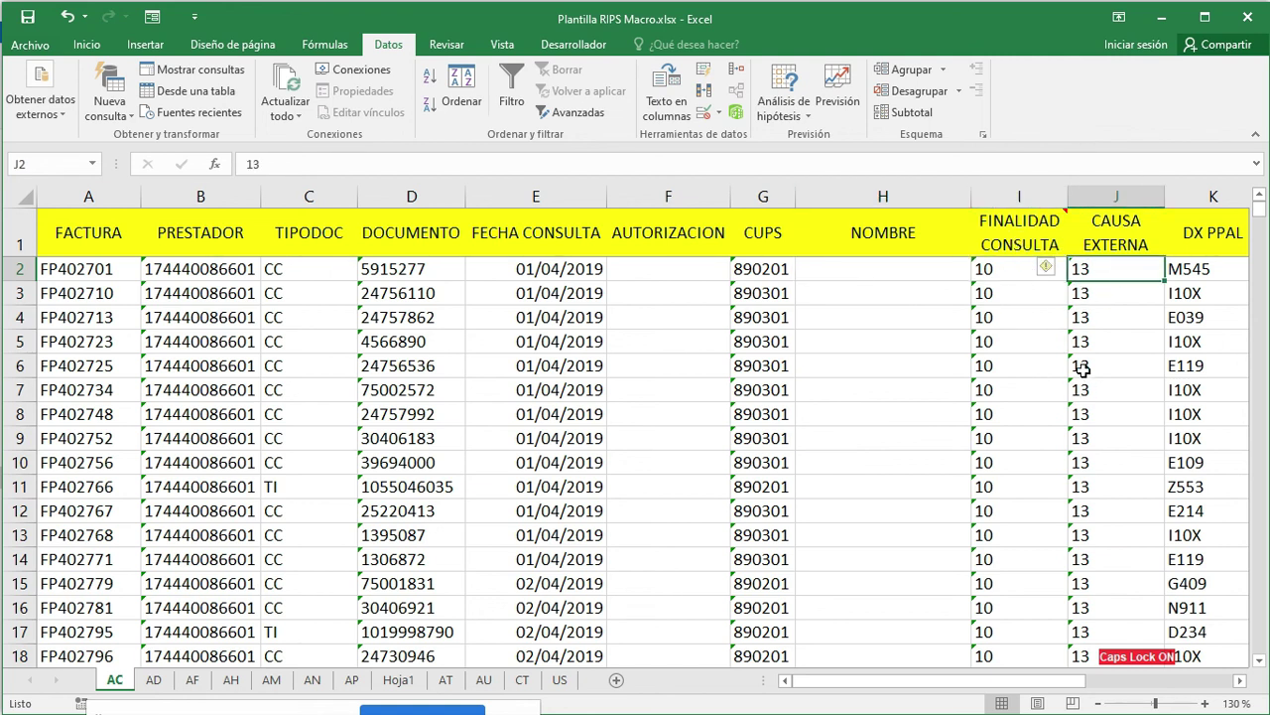
left_click(1239, 681)
left_click(1240, 681)
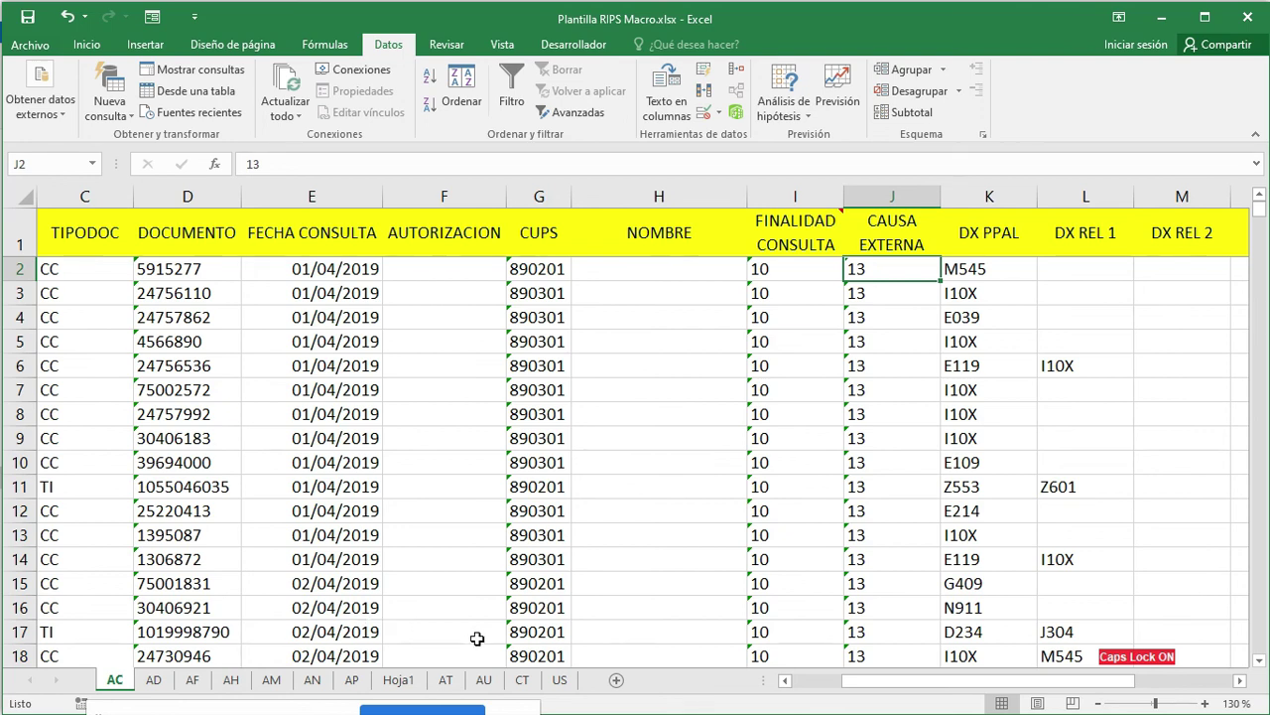
left_click_drag(809, 268, 807, 306)
left_click_drag(873, 270, 880, 295)
left_click_drag(999, 264, 997, 290)
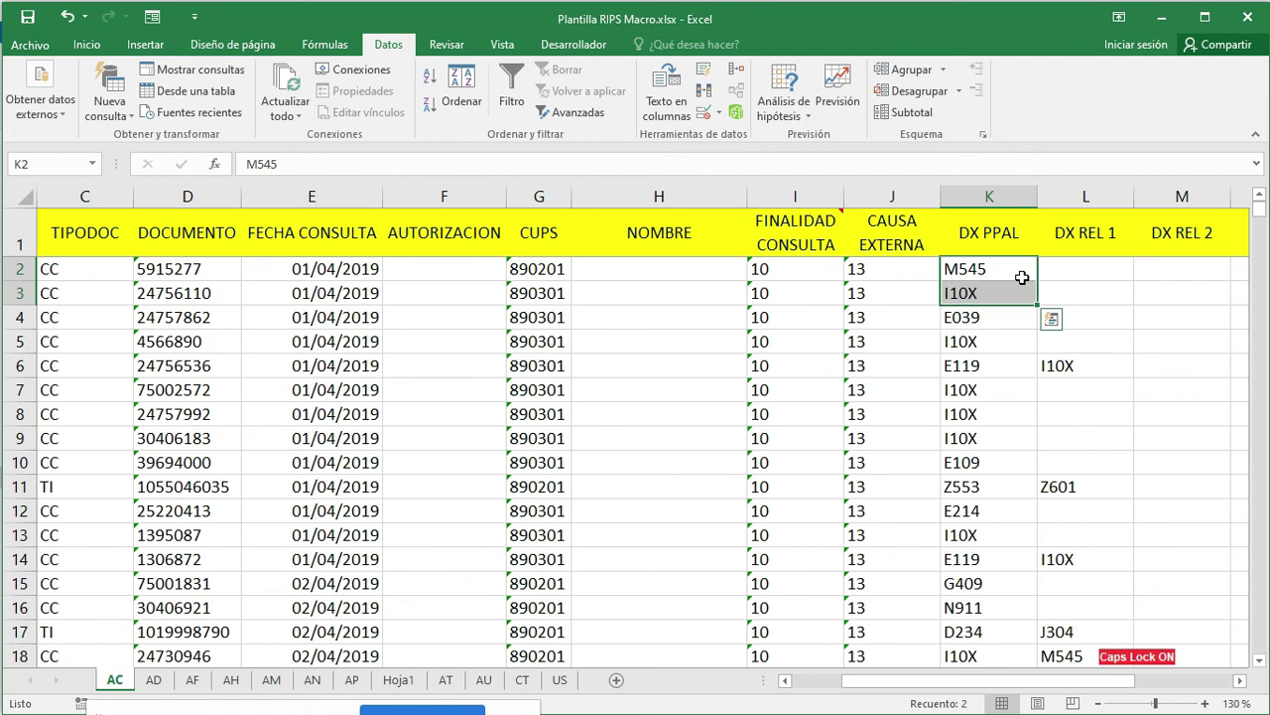
left_click(1050, 275)
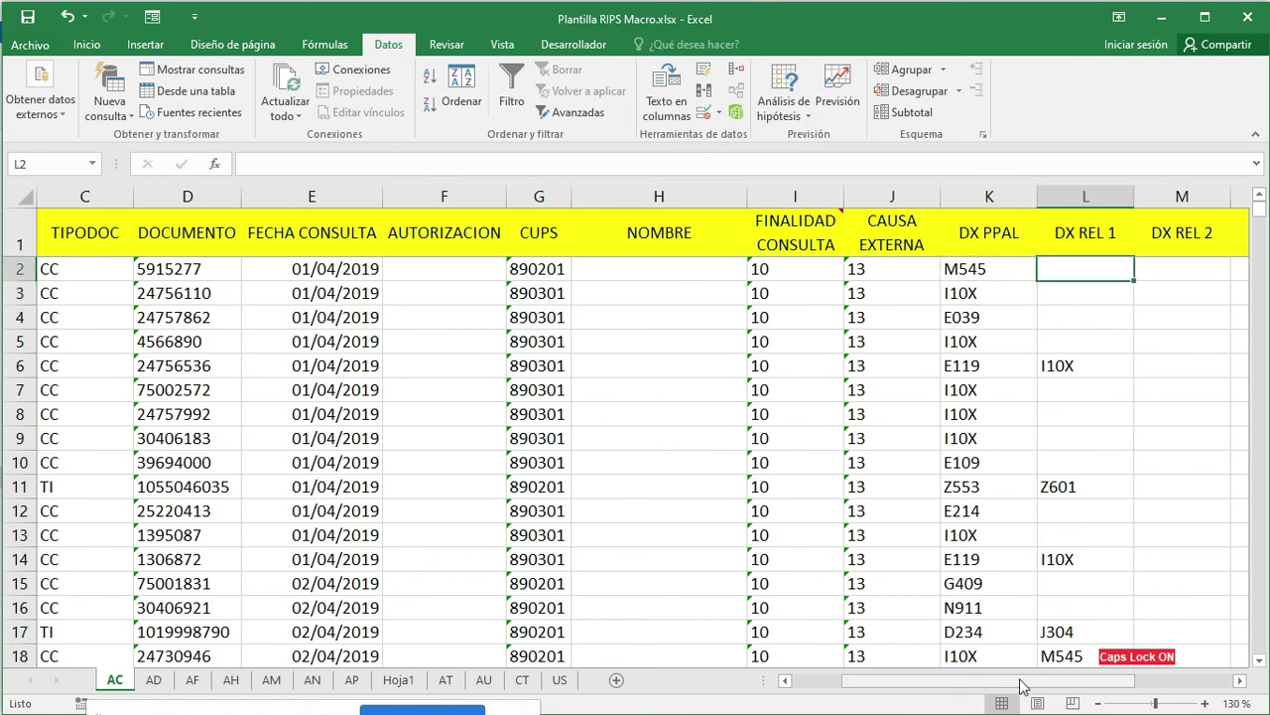
scroll(1089, 680, "right", 3)
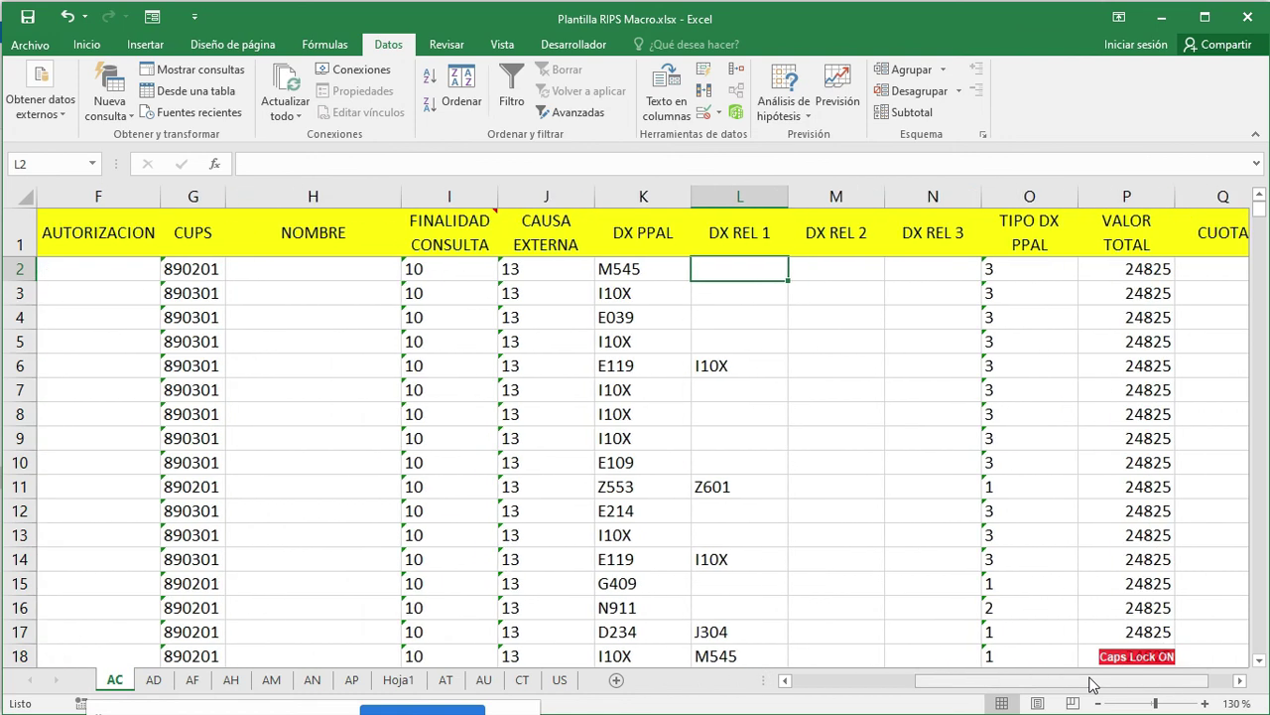
left_click_drag(646, 269, 654, 512)
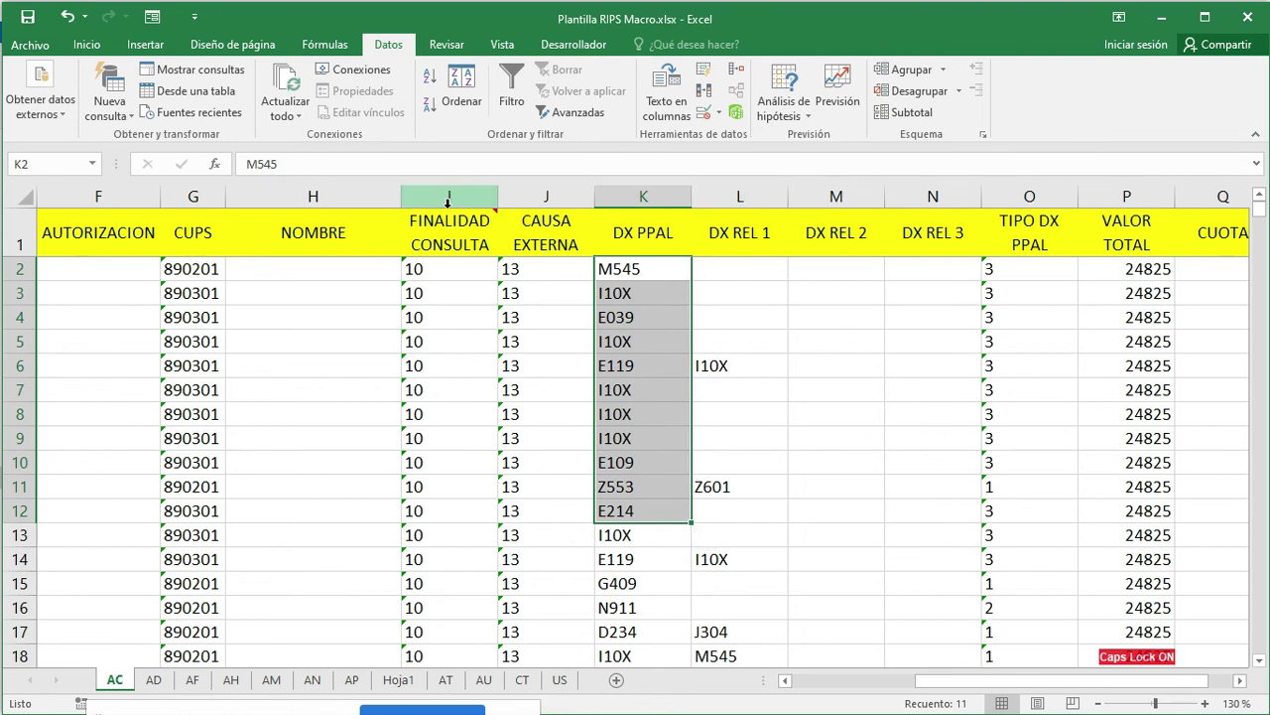
Delete the NOMBRE column from the AC sheet
left_click(328, 197)
right_click(328, 199)
left_click(390, 348)
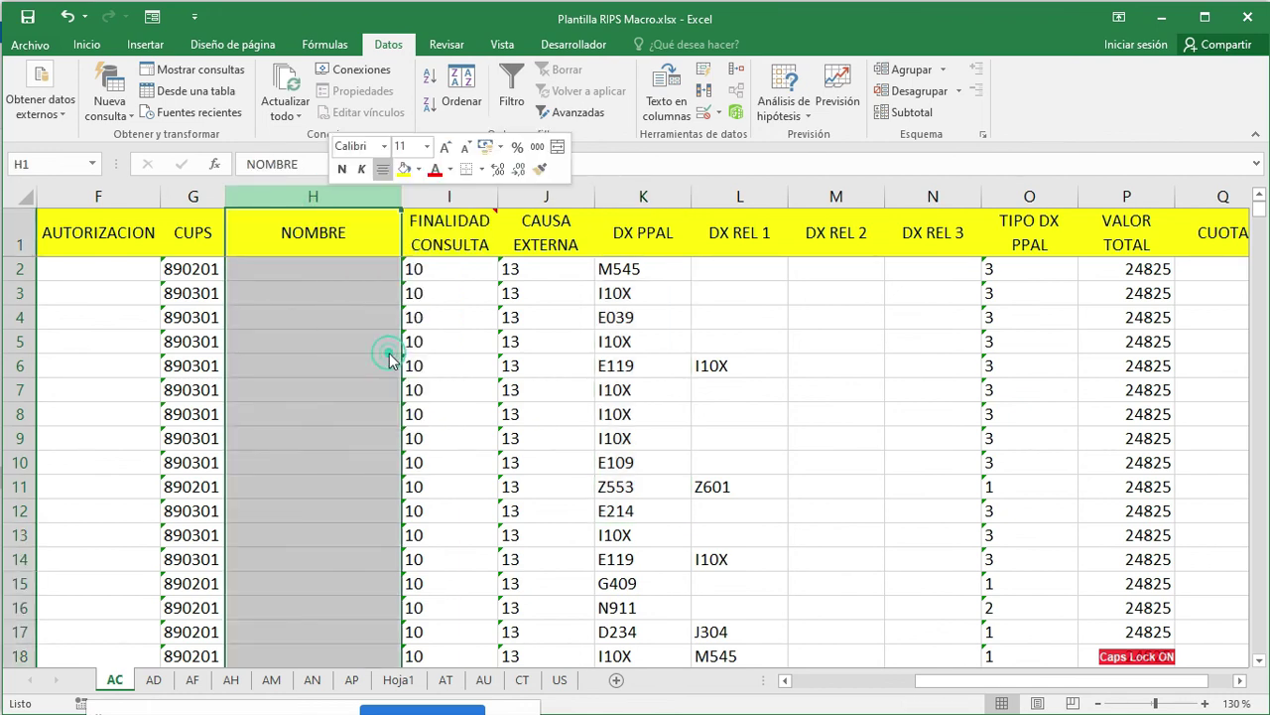
left_click(781, 286)
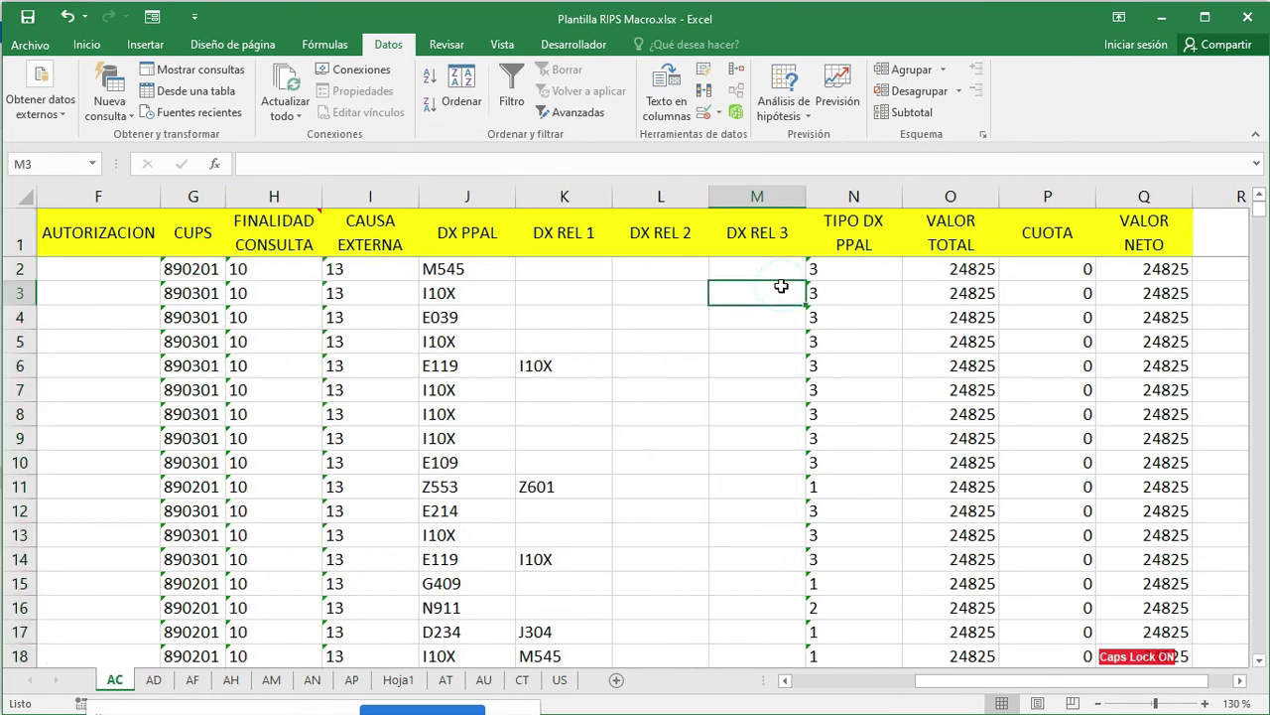
Review the second AC record backward from DX REL 3 to FACTURA
key("Left")
key("Left")
key("Left")
key("Left")
key("Left")
key("Left")
key("Left")
key("Left")
key("Left")
key("Left")
key("Left")
key("Left")
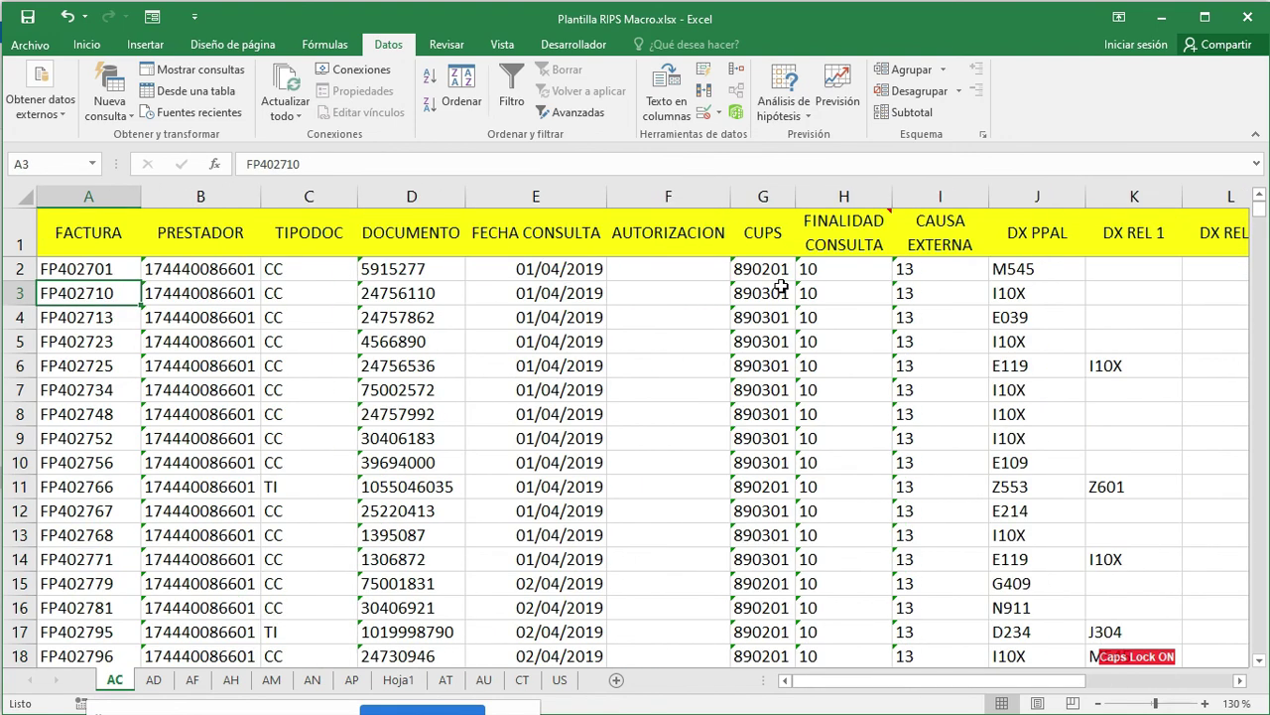
Review the AC sheet's columns from FACTURA to FINALIDAD CONSULTA and on to VALOR NETO
key("Right")
key("Right")
key("Right")
key("Right")
key("Right")
key("Right")
key("Right")
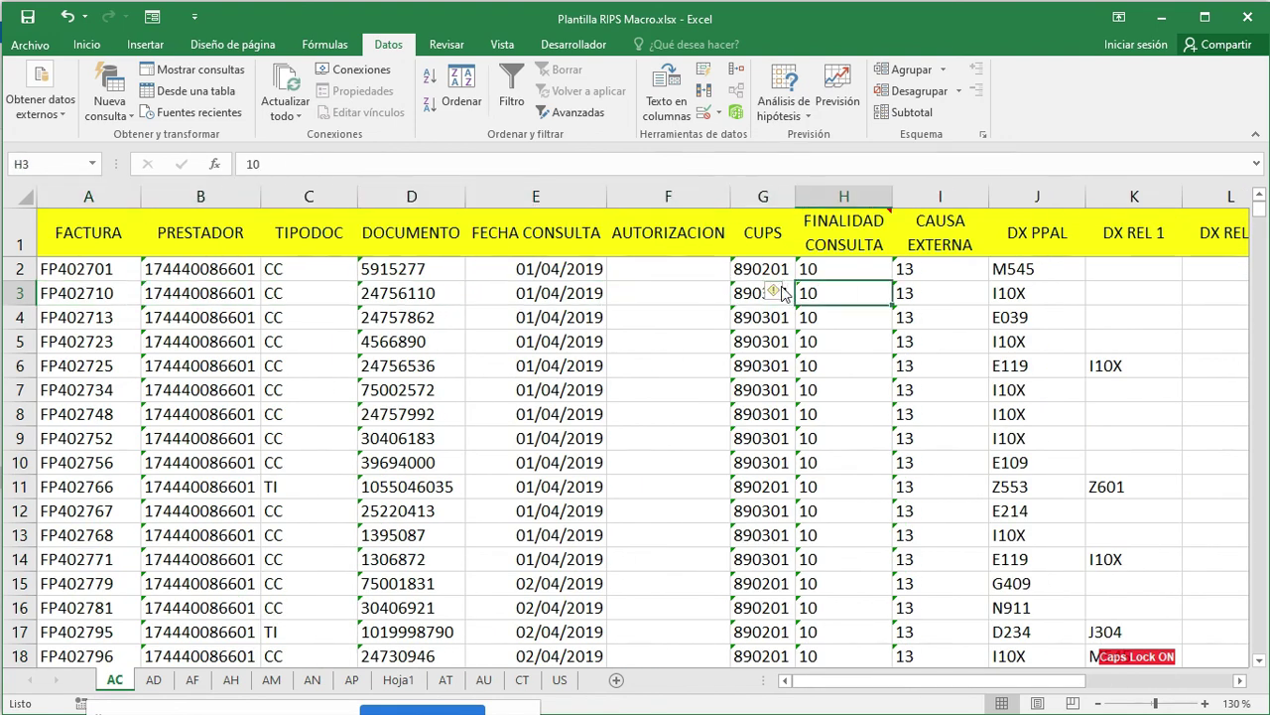
key("Up")
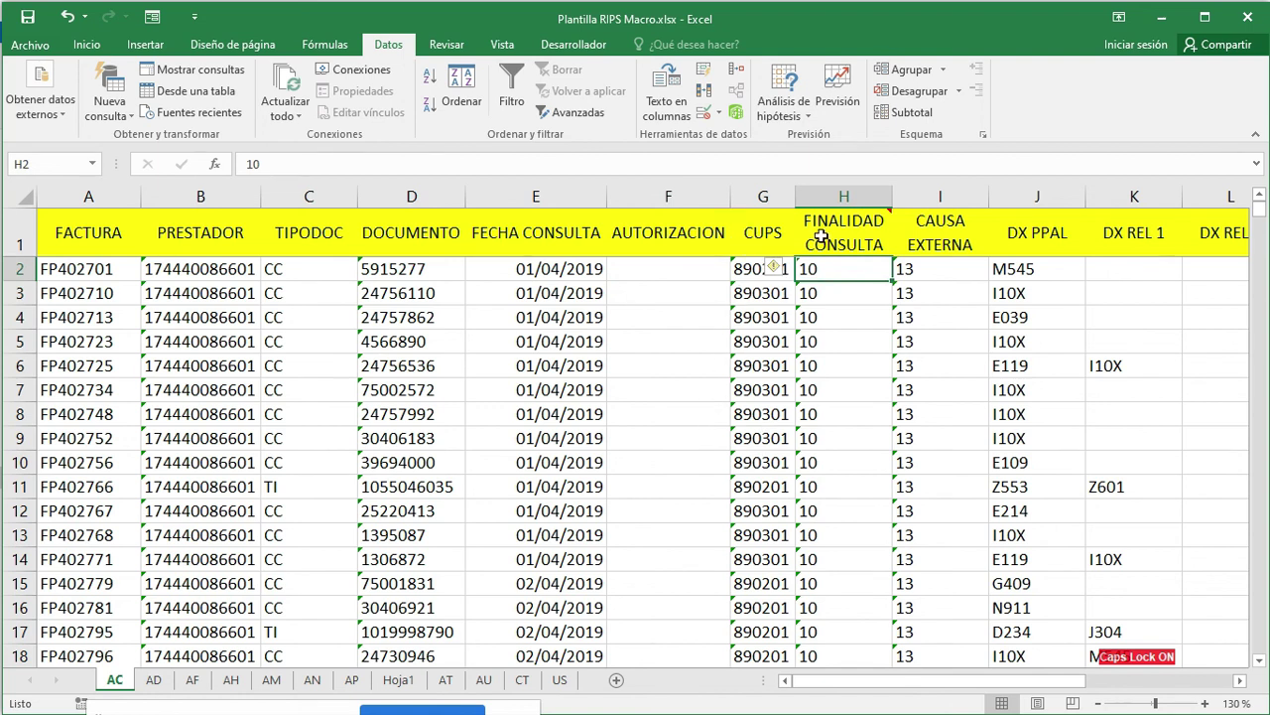
left_click_drag(911, 677, 1068, 692)
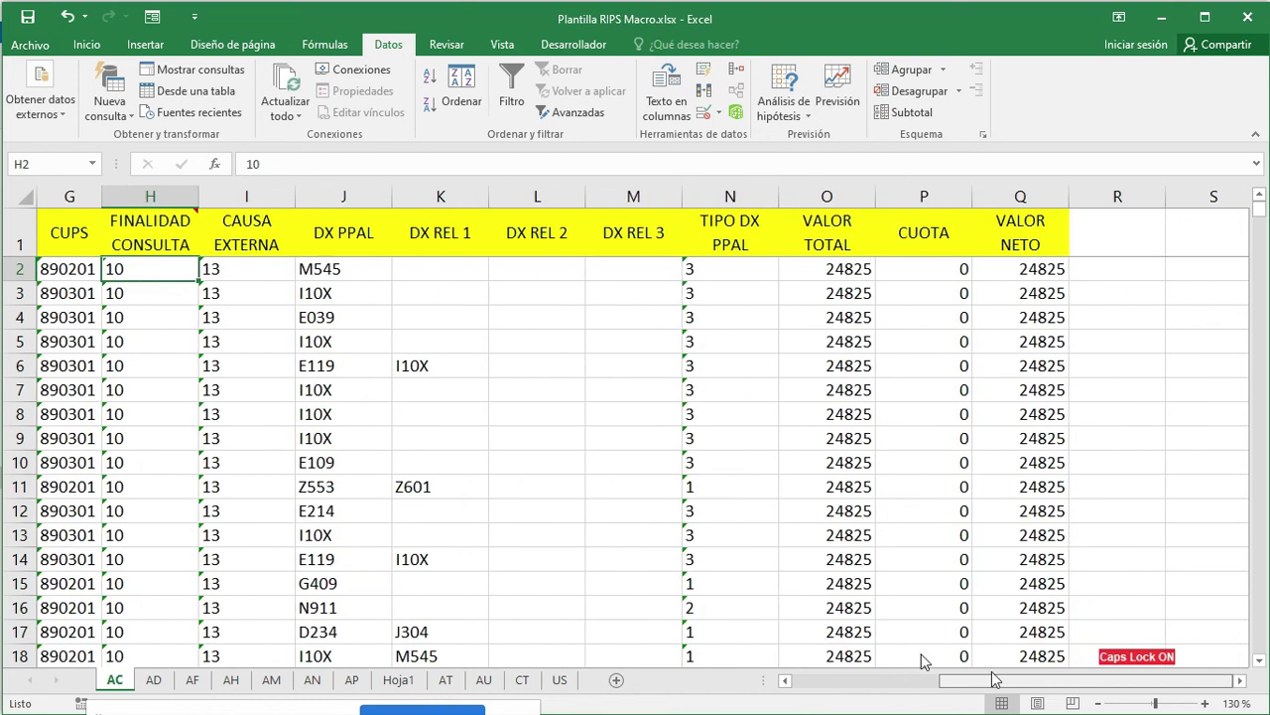
left_click_drag(996, 678, 844, 680)
Try inserting an entire column before CUPS in the AC sheet, and undo the insertion
left_click(760, 269)
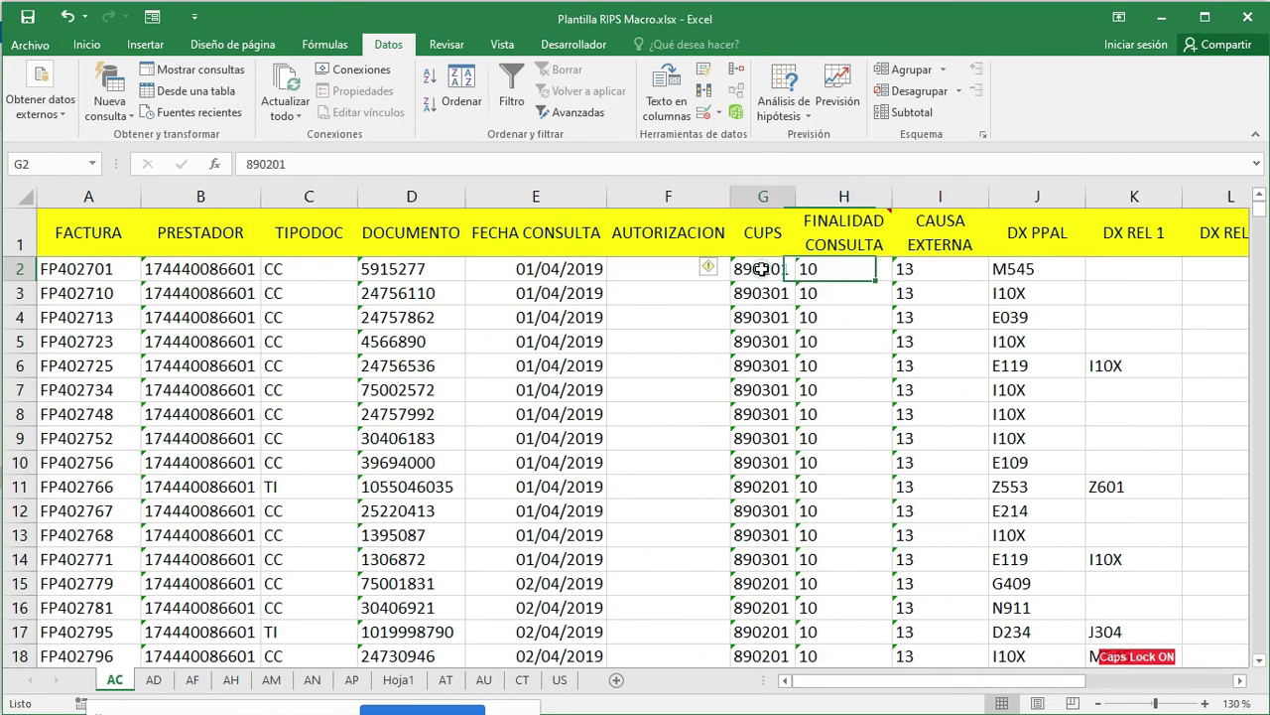
right_click(771, 272)
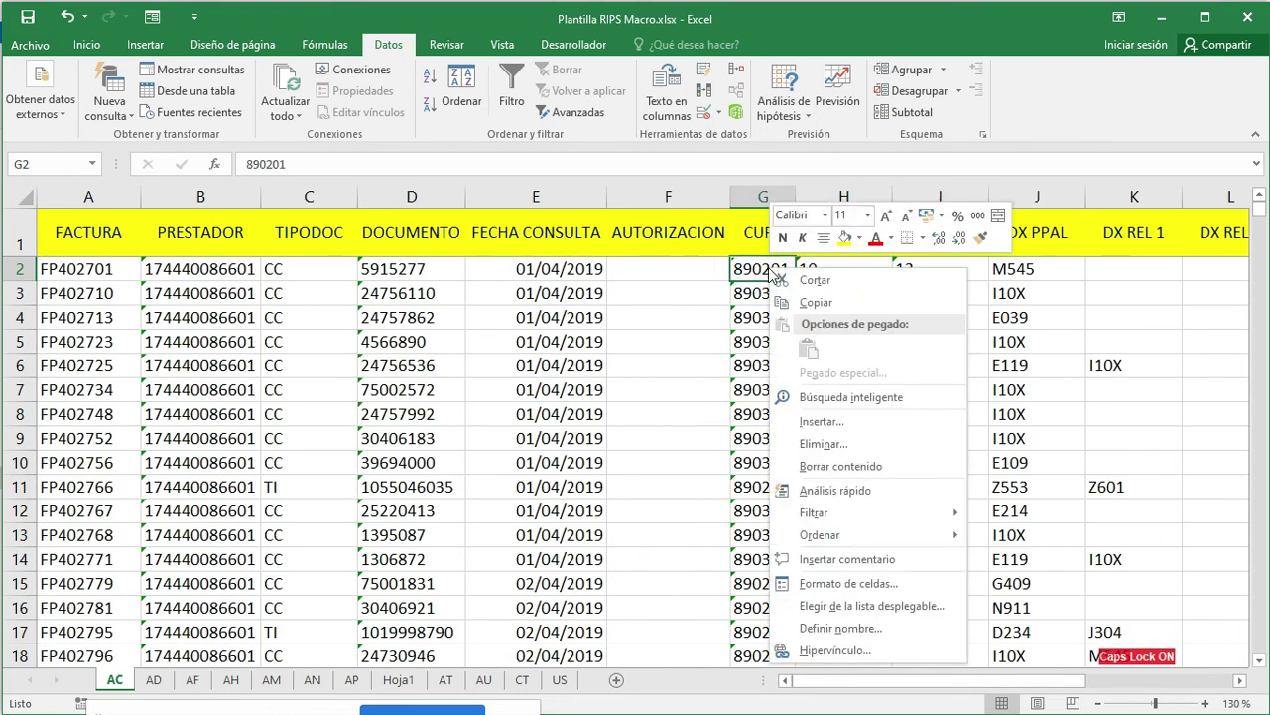
left_click(832, 421)
left_click(827, 444)
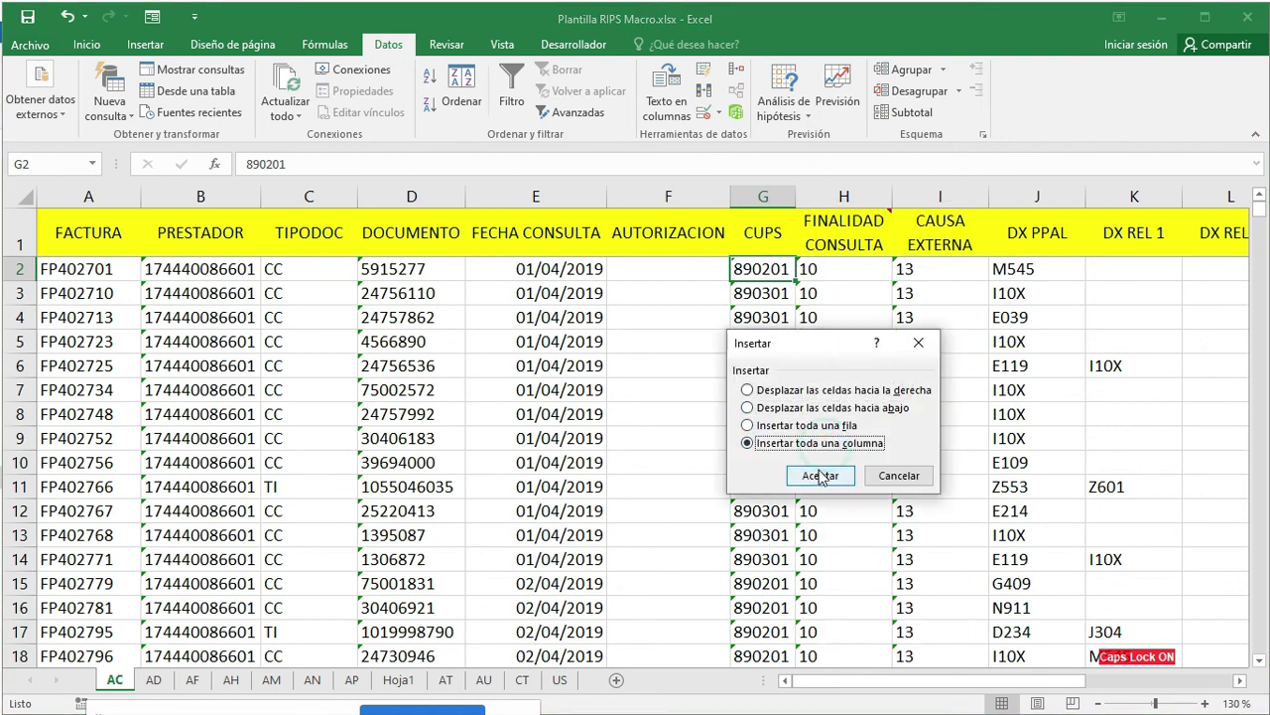
left_click(820, 475)
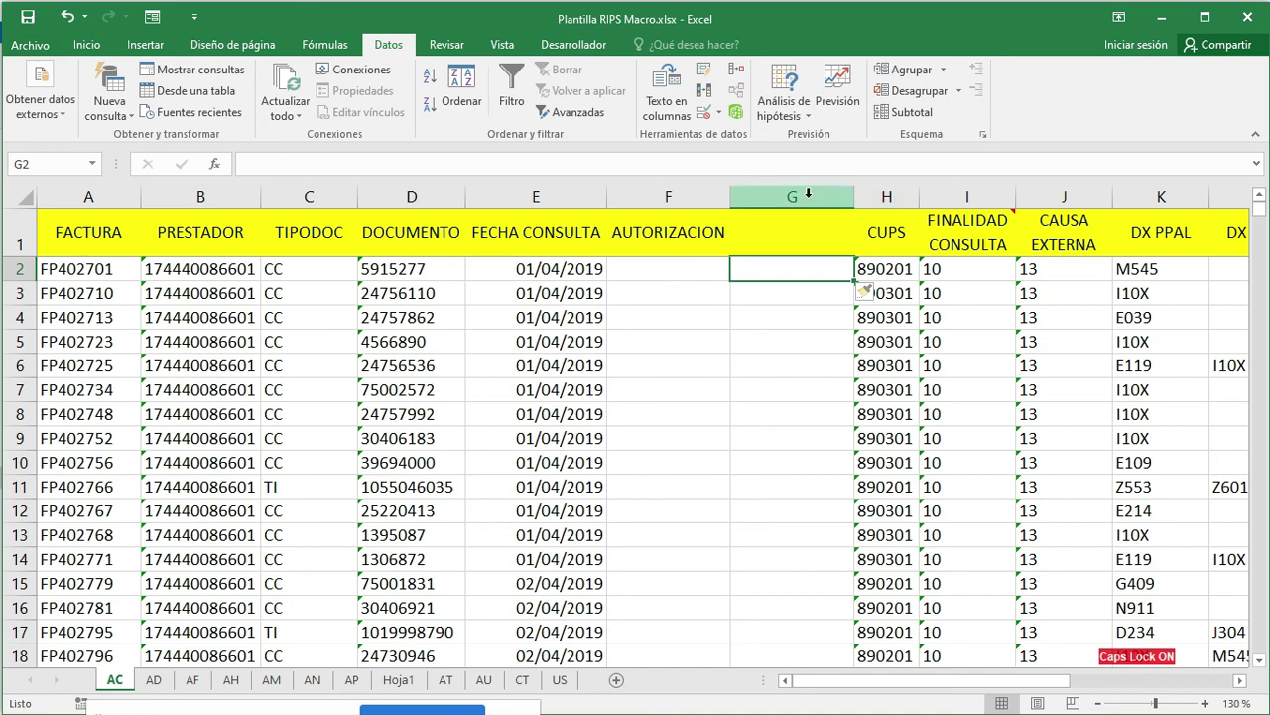
key("ctrl+z")
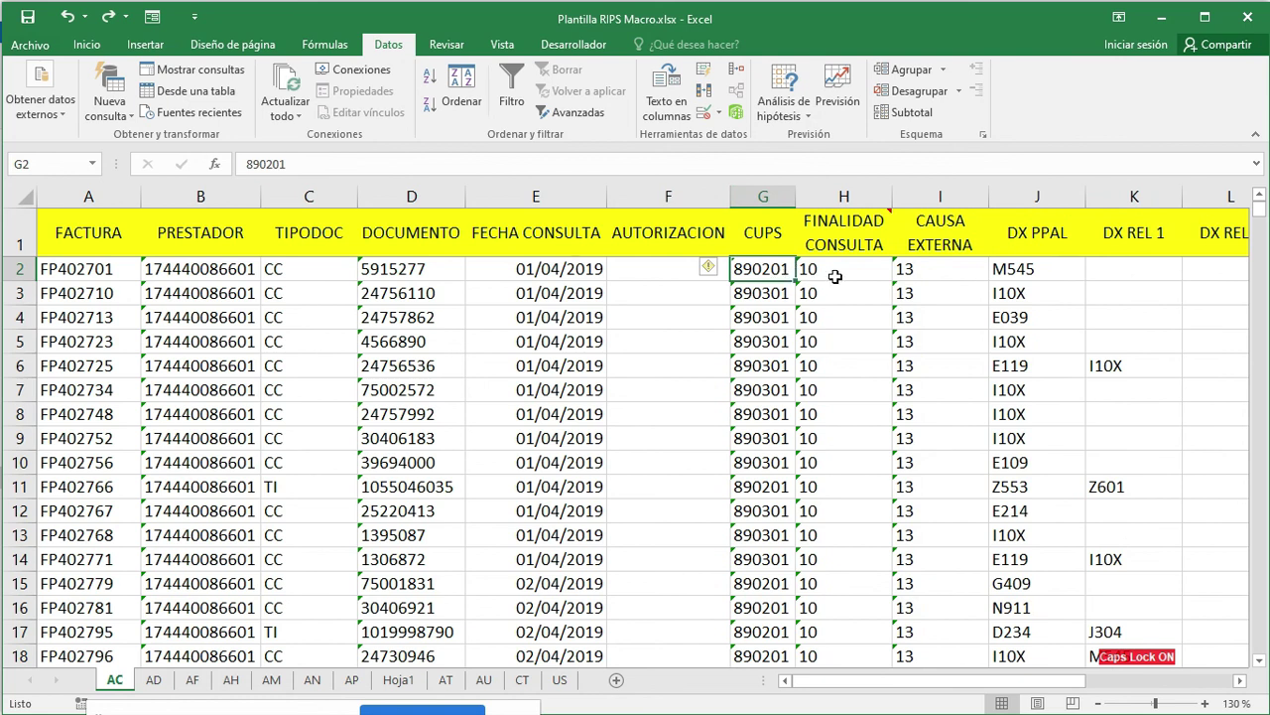
Insert an entire column before FINALIDAD CONSULTA in the AC sheet and enter CONSULTA MEDICO GENARL in its first record
left_click(835, 276)
right_click(835, 275)
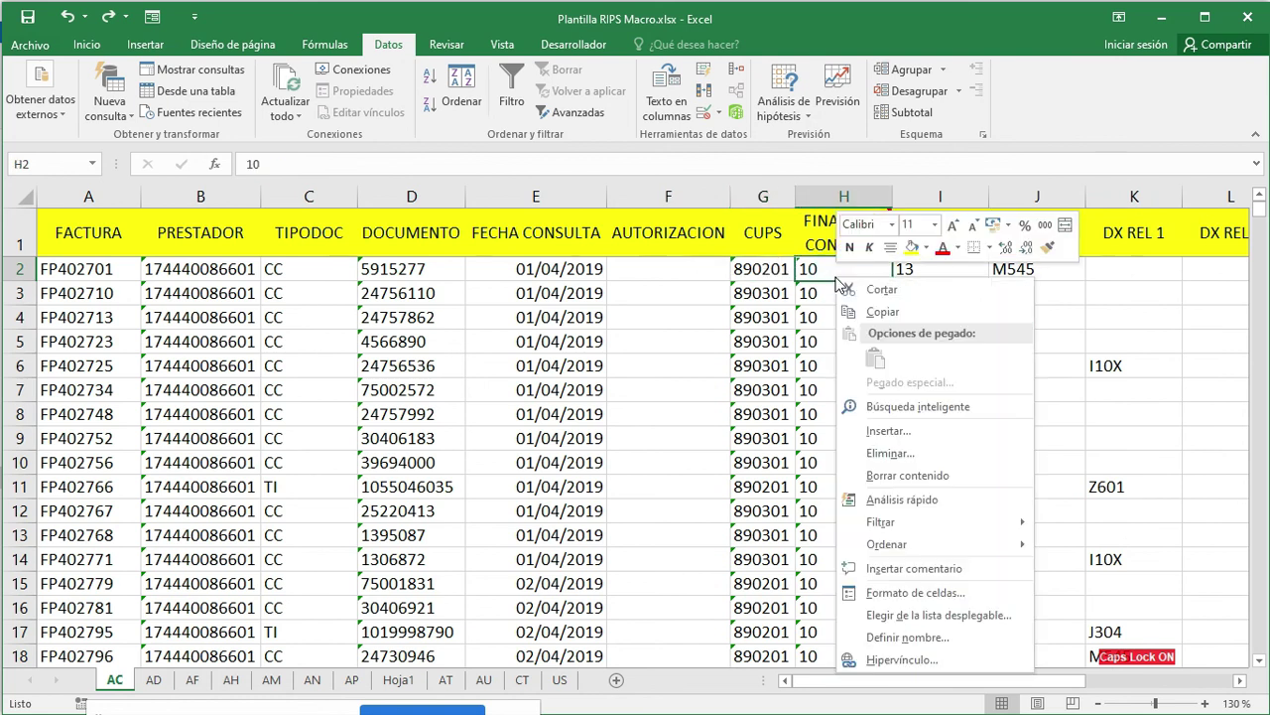
left_click(877, 431)
left_click(843, 446)
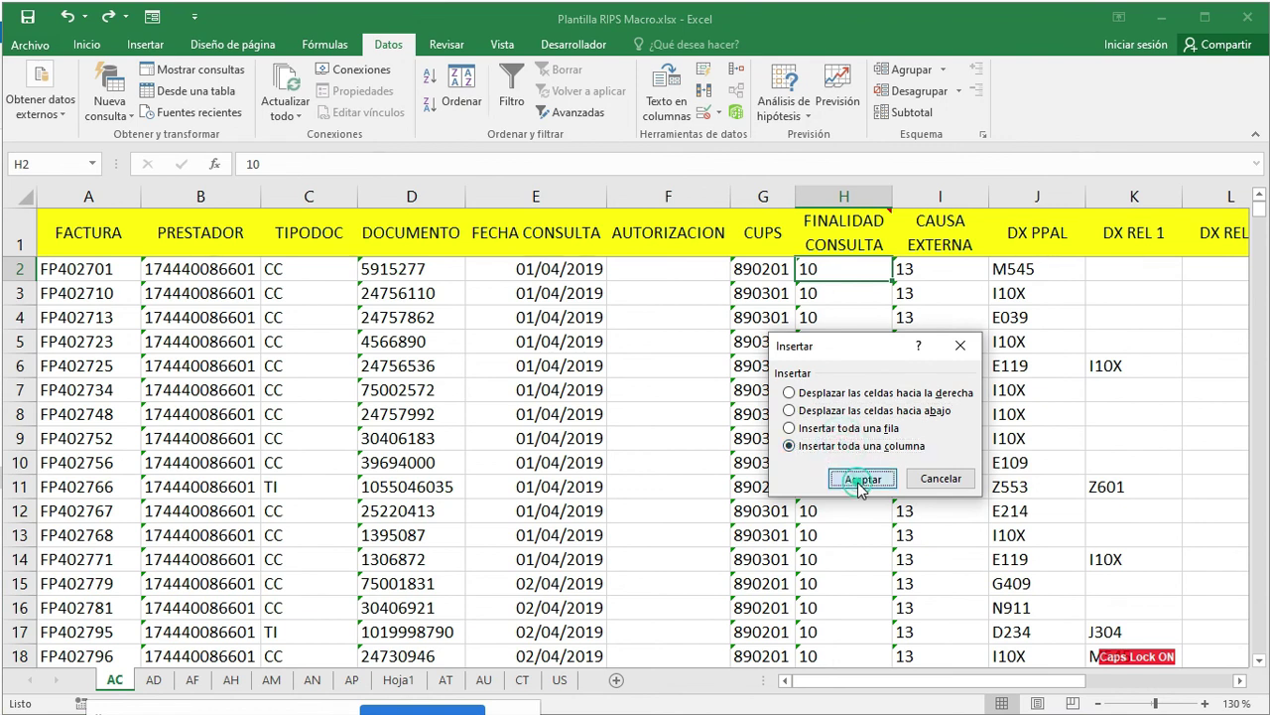
left_click(860, 479)
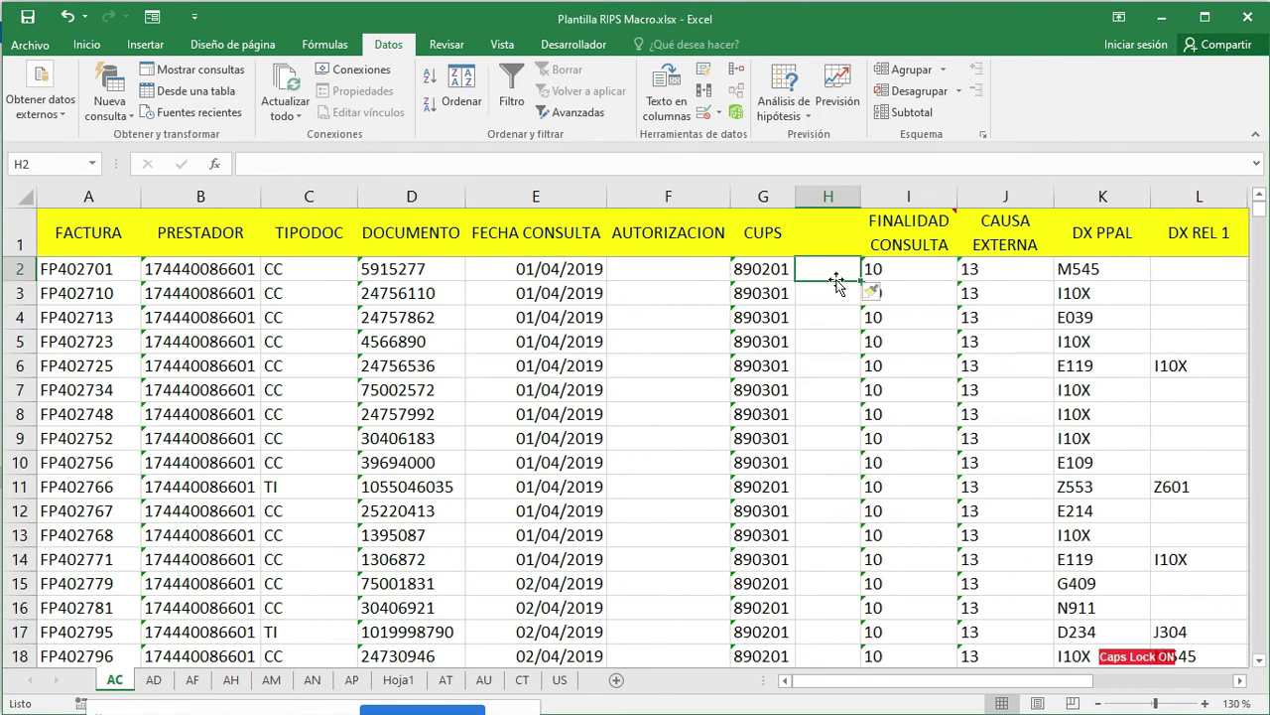
type("CONSULTA MED")
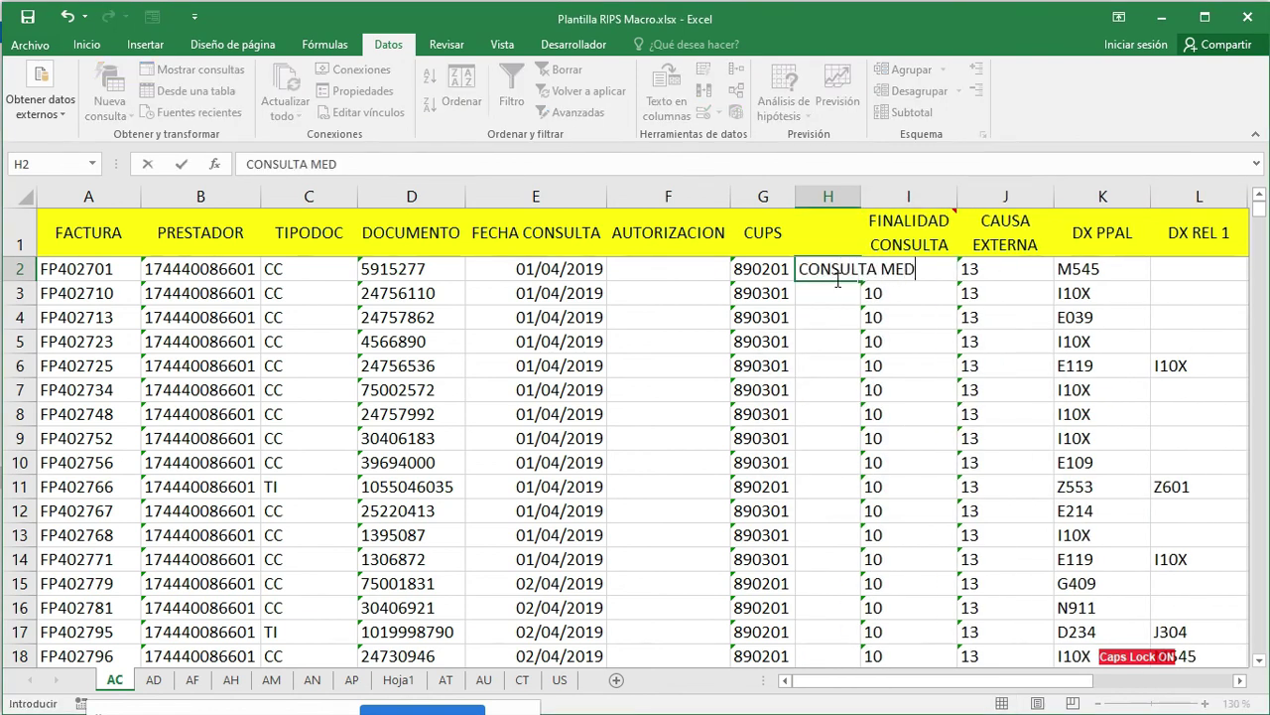
type("ICO GENARL")
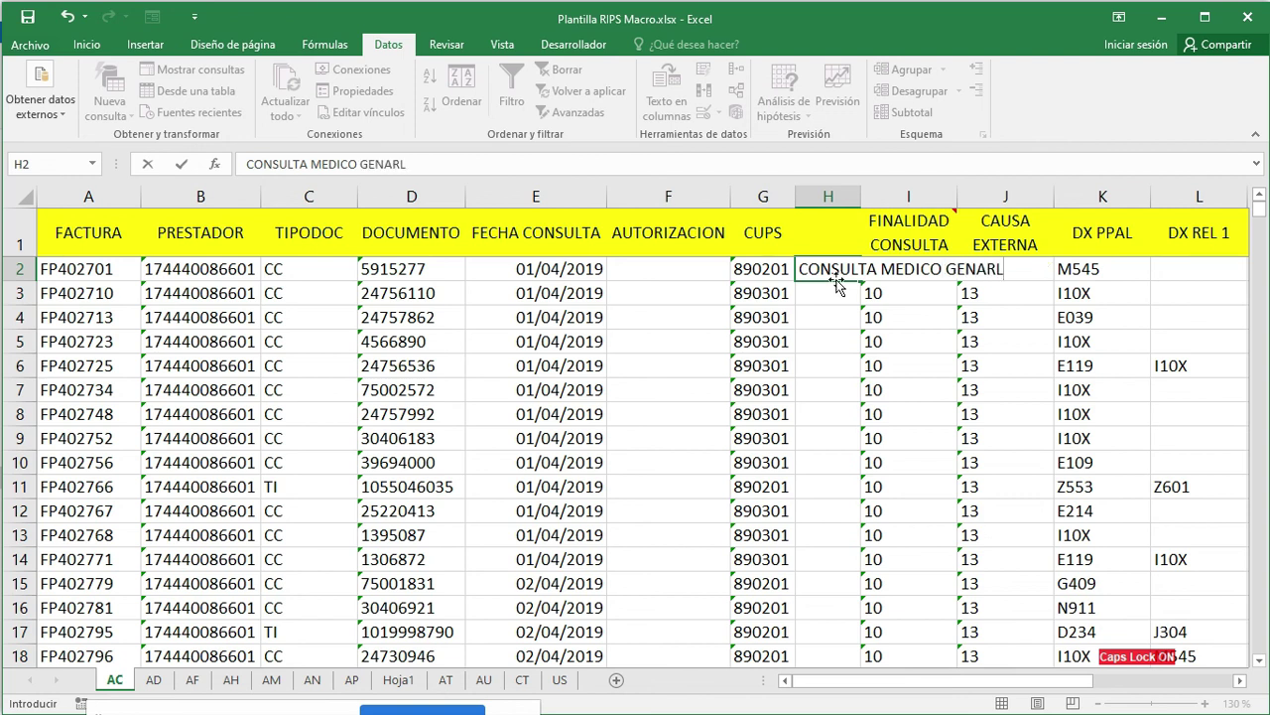
key("Return")
Widen the new column after CUPS and fill it with light green
left_click_drag(860, 196, 963, 197)
left_click(882, 196)
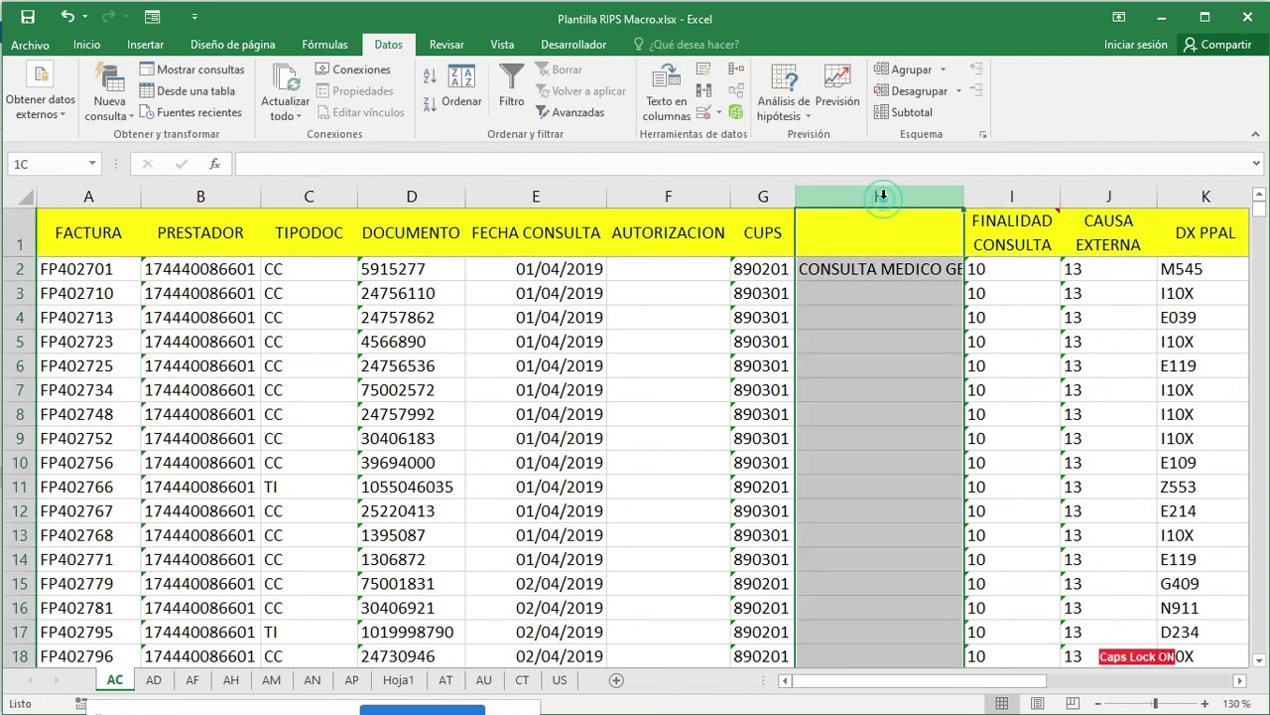
left_click(45, 48)
left_click(46, 48)
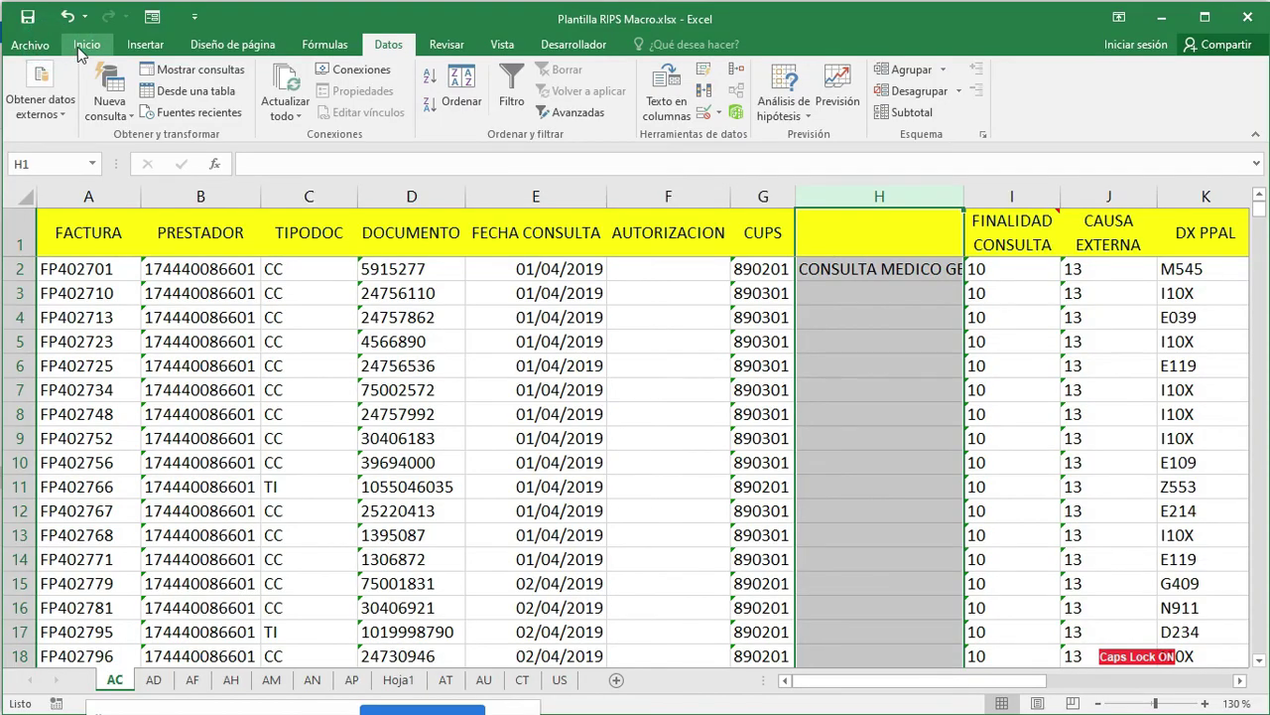
left_click(82, 44)
left_click(237, 105)
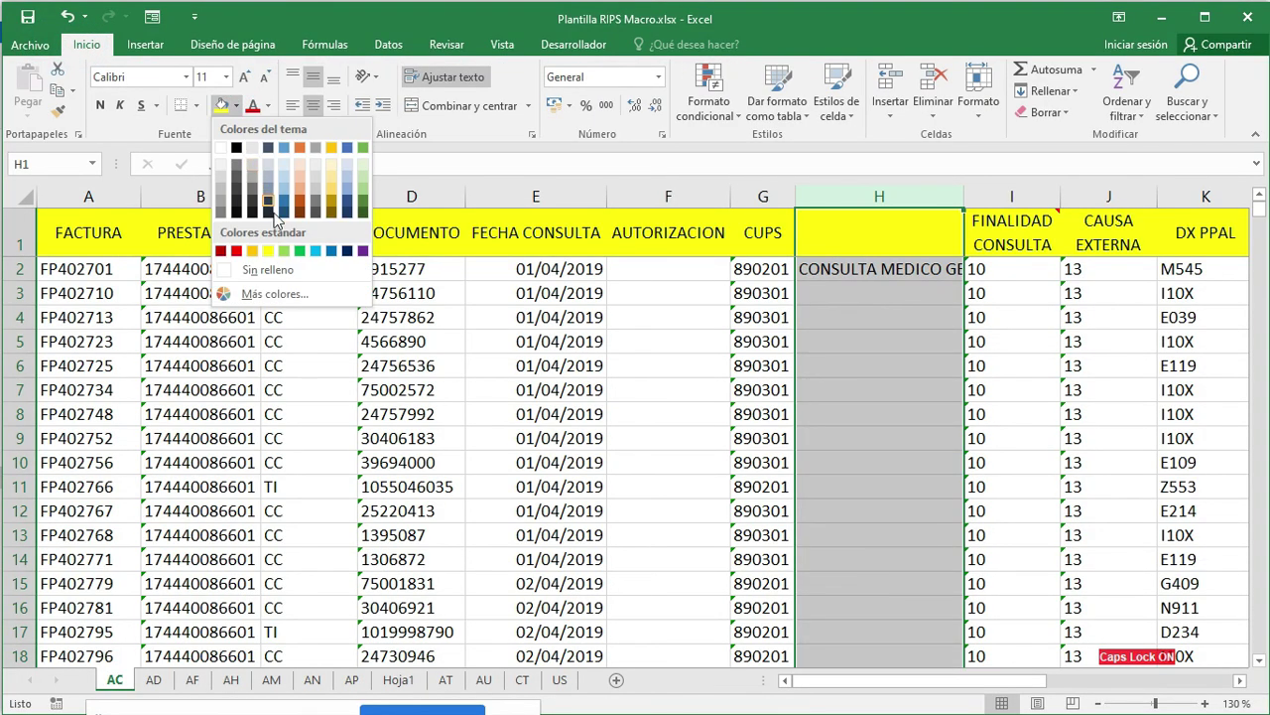
left_click(284, 251)
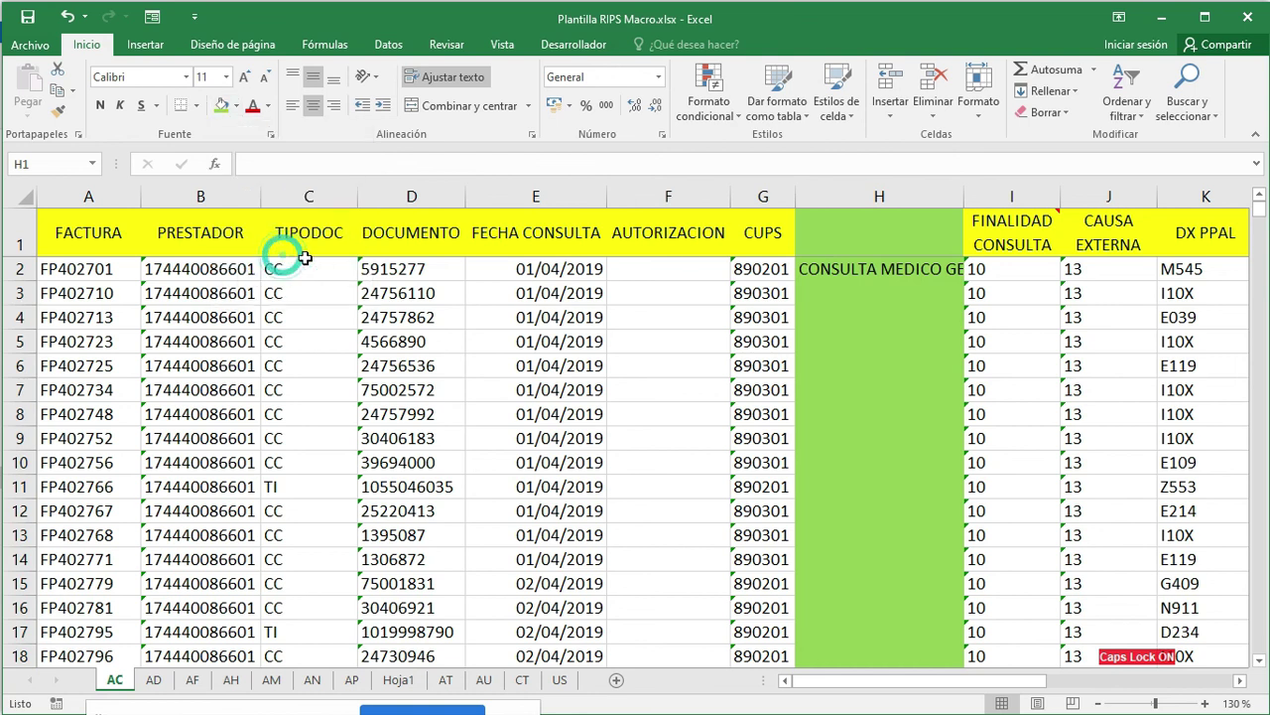
Delete the green column between CUPS and FINALIDAD CONSULTA
left_click(871, 293)
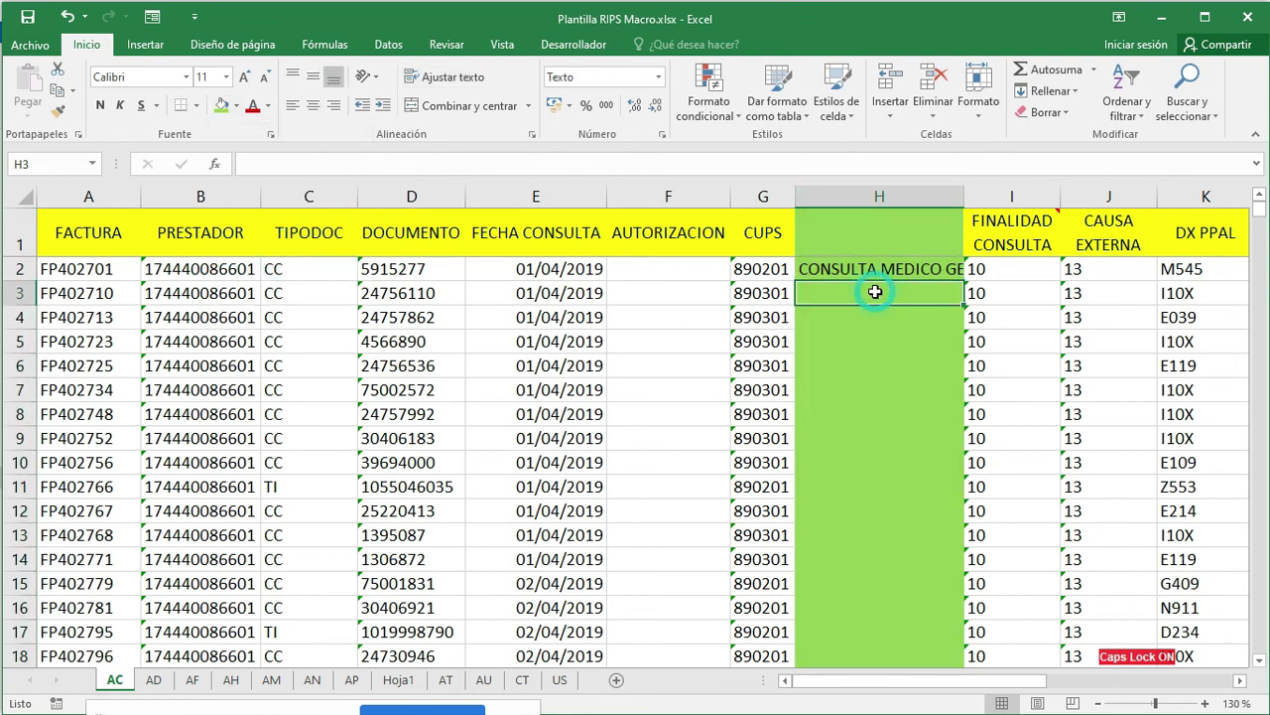
left_click_drag(755, 270, 751, 525)
left_click(856, 277)
left_click(875, 196)
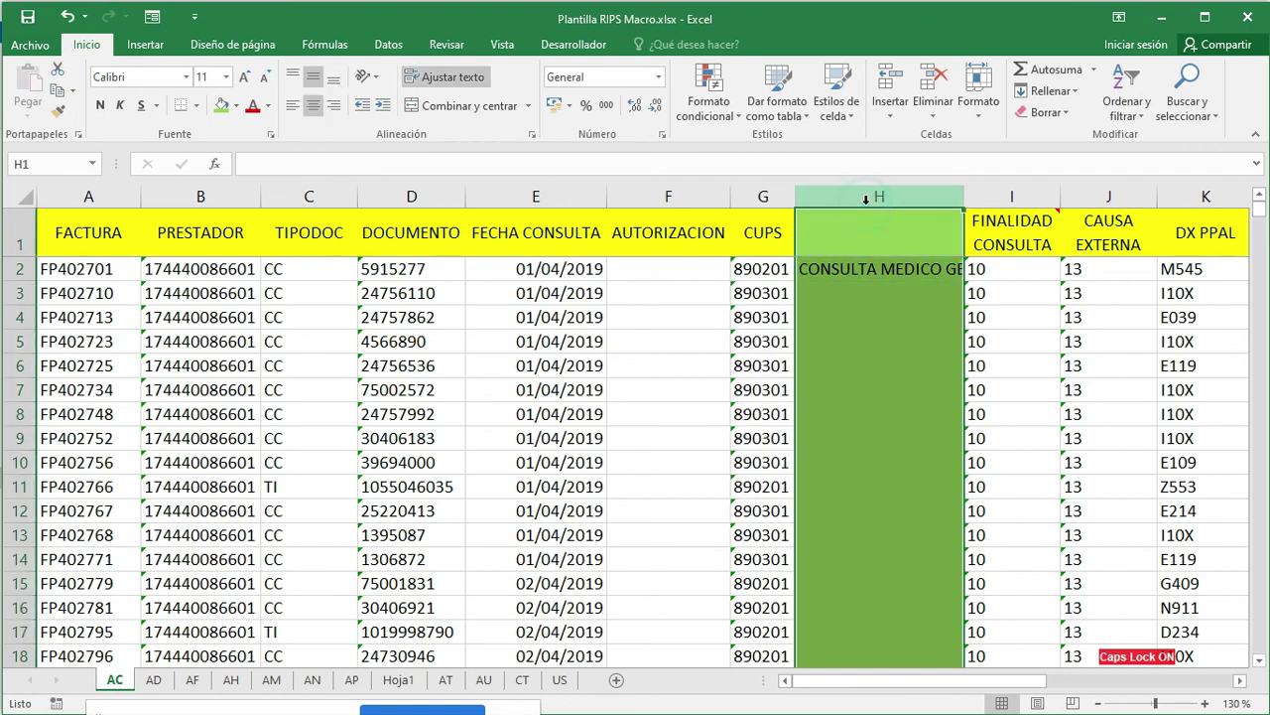
right_click(870, 203)
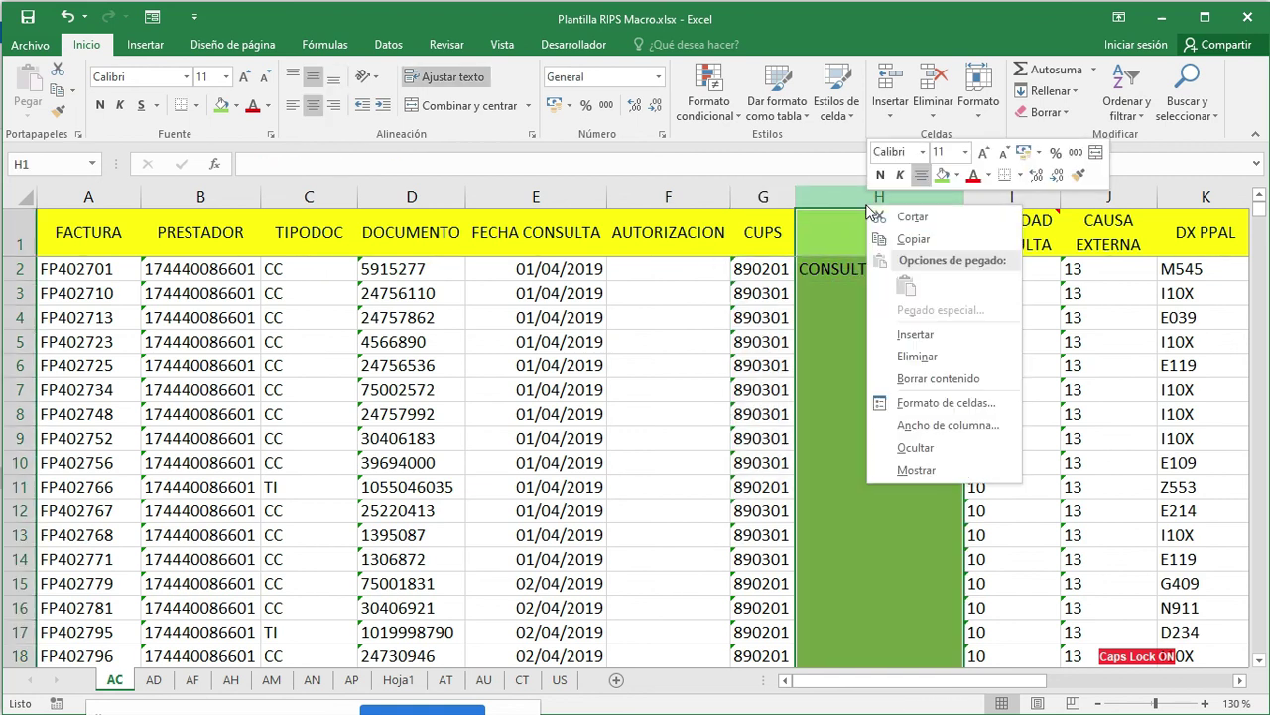
left_click(911, 357)
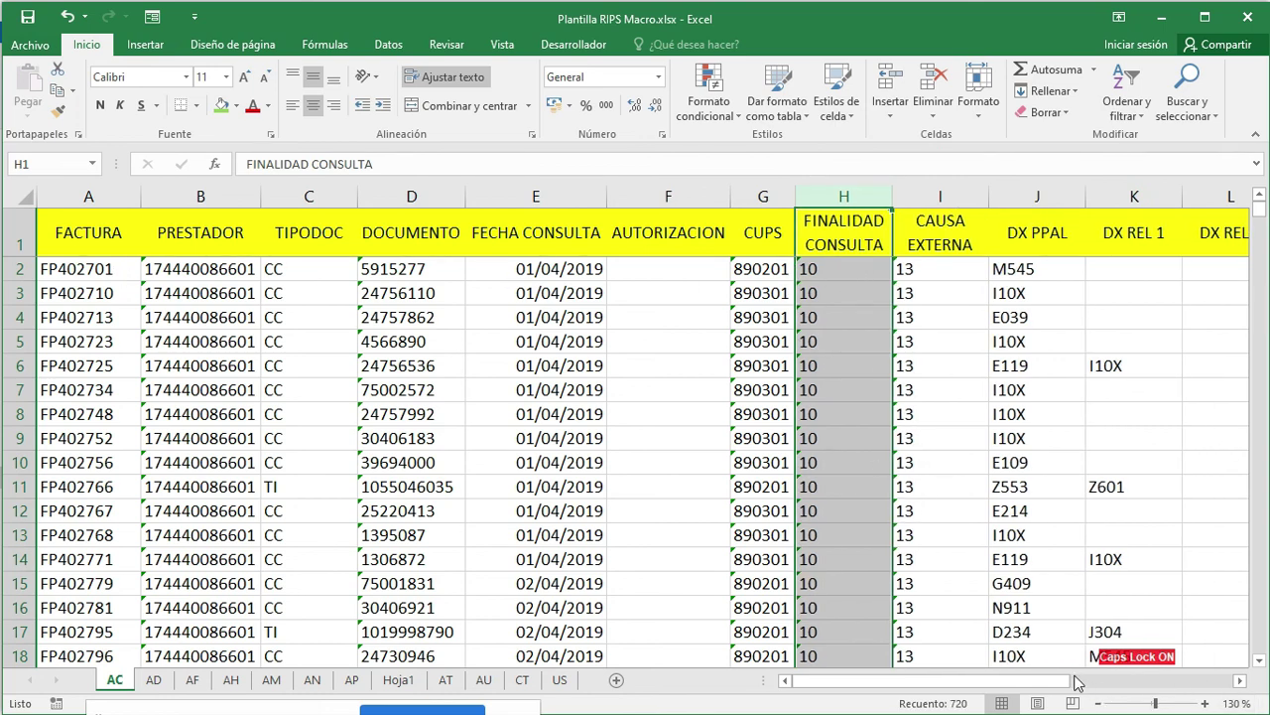
Begin saving a copy of the workbook in the Archivos RIPS folder
left_click_drag(1077, 683, 1240, 682)
left_click_drag(1002, 685, 779, 692)
left_click(30, 45)
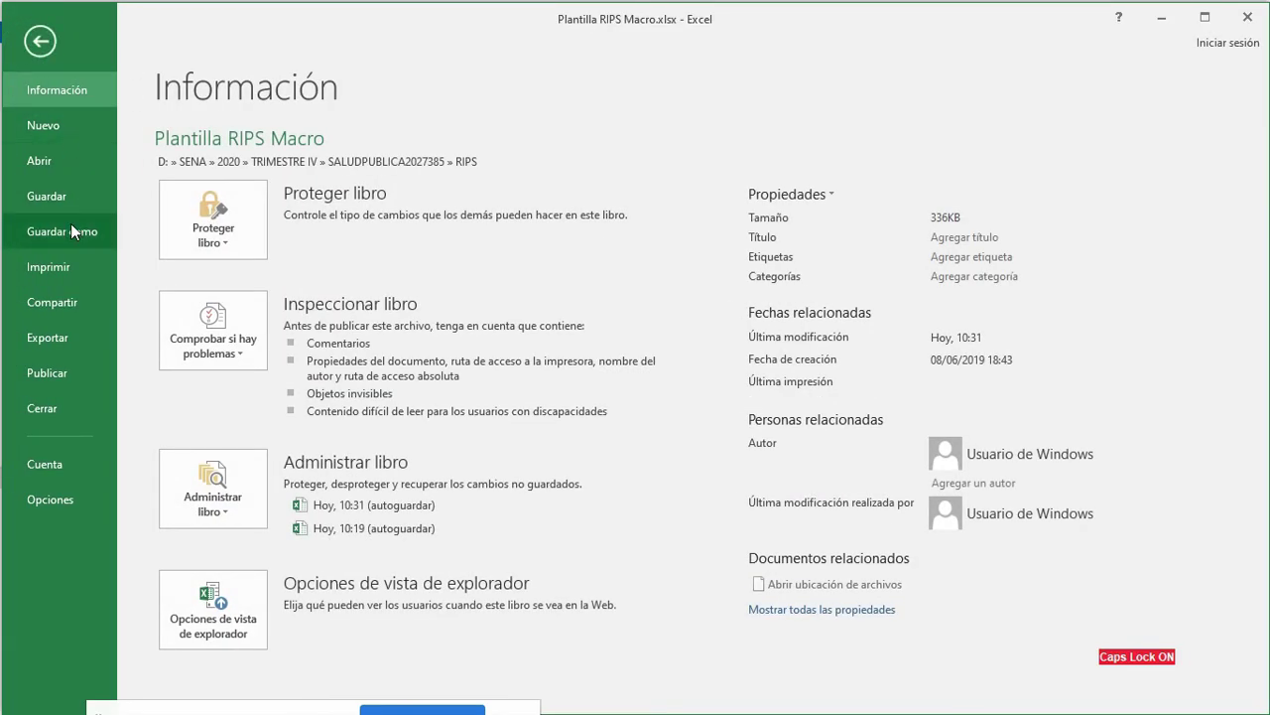
left_click(70, 227)
left_click(568, 192)
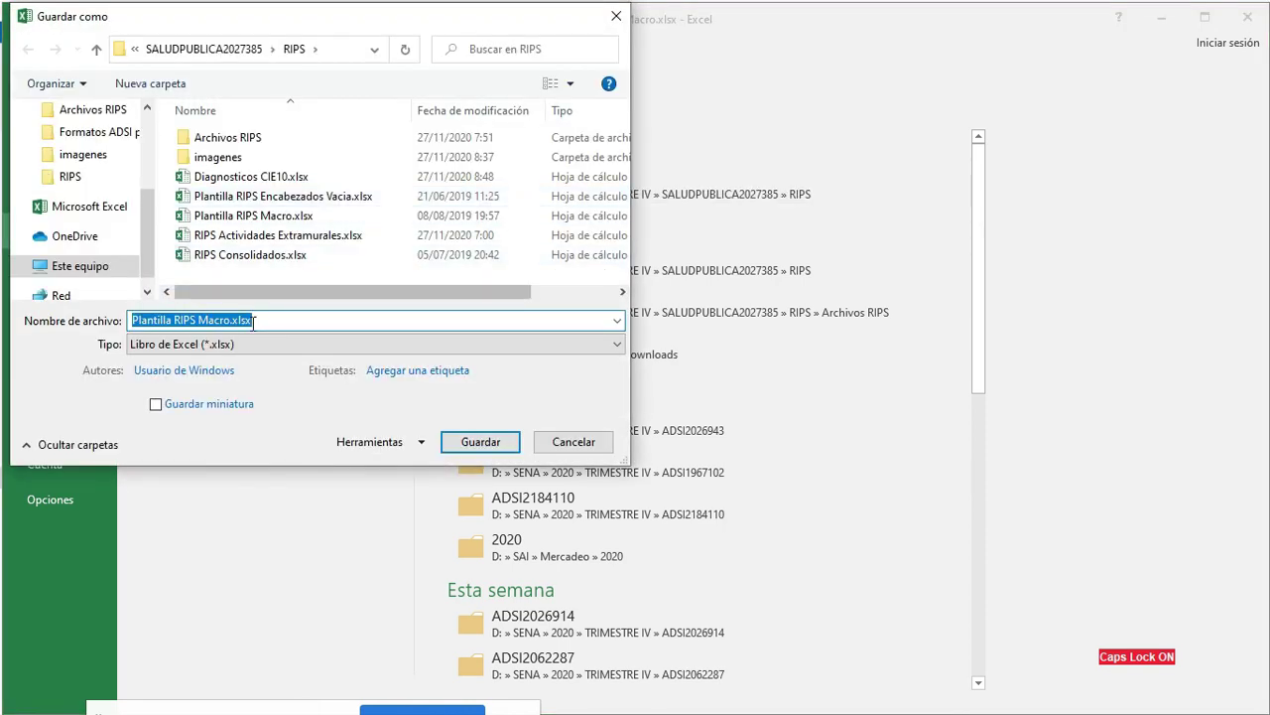
double_click(228, 138)
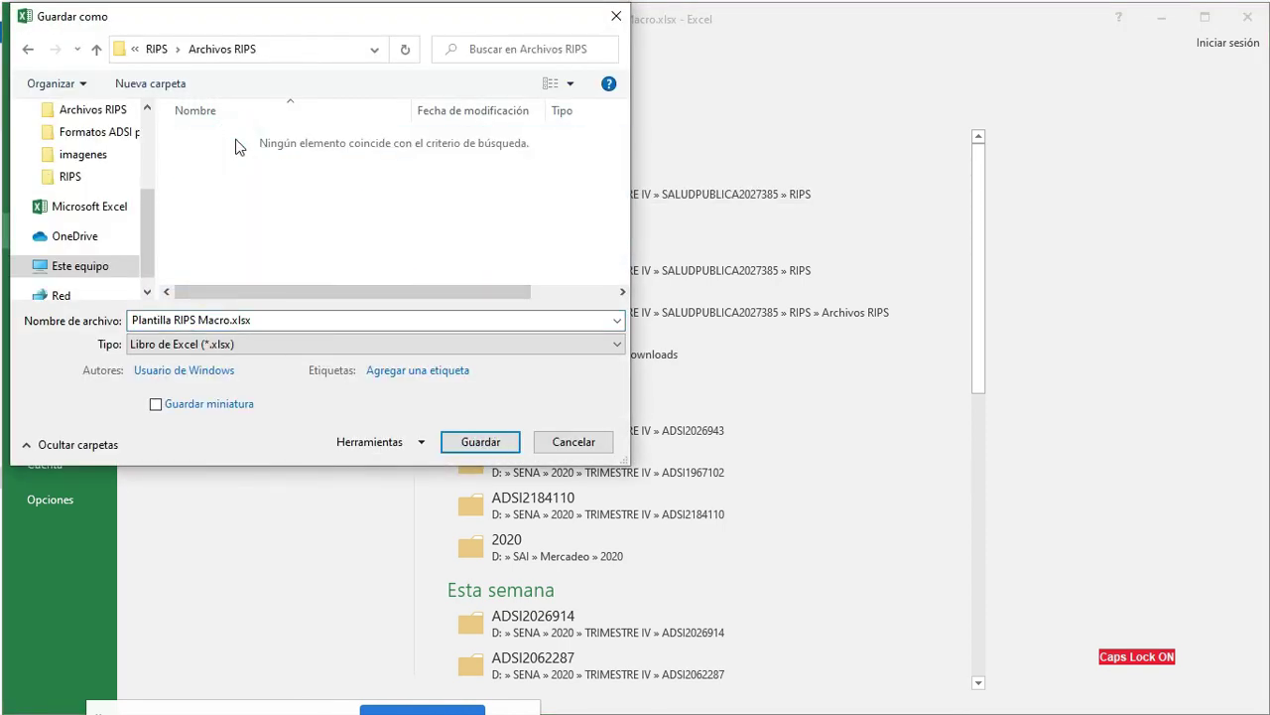
Set the copy's file name to ACEXTRAMURAL
left_click(230, 320)
left_click_drag(229, 320, 65, 328)
type("AC")
type("PRUEB")
key("BackSpace")
key("BackSpace")
key("BackSpace")
key("BackSpace")
key("BackSpace")
type("EXTRAMURAL")
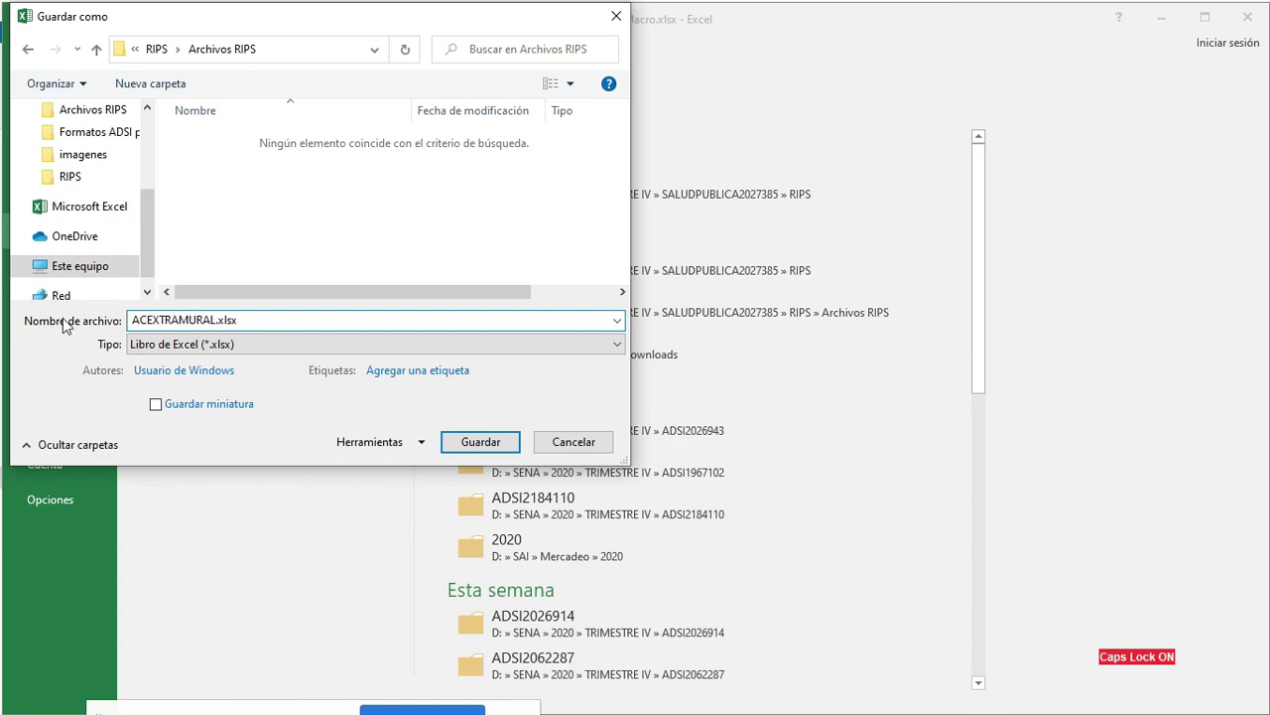
Set the file type to CSV (delimitado por comas) and save only the active sheet
left_click(211, 351)
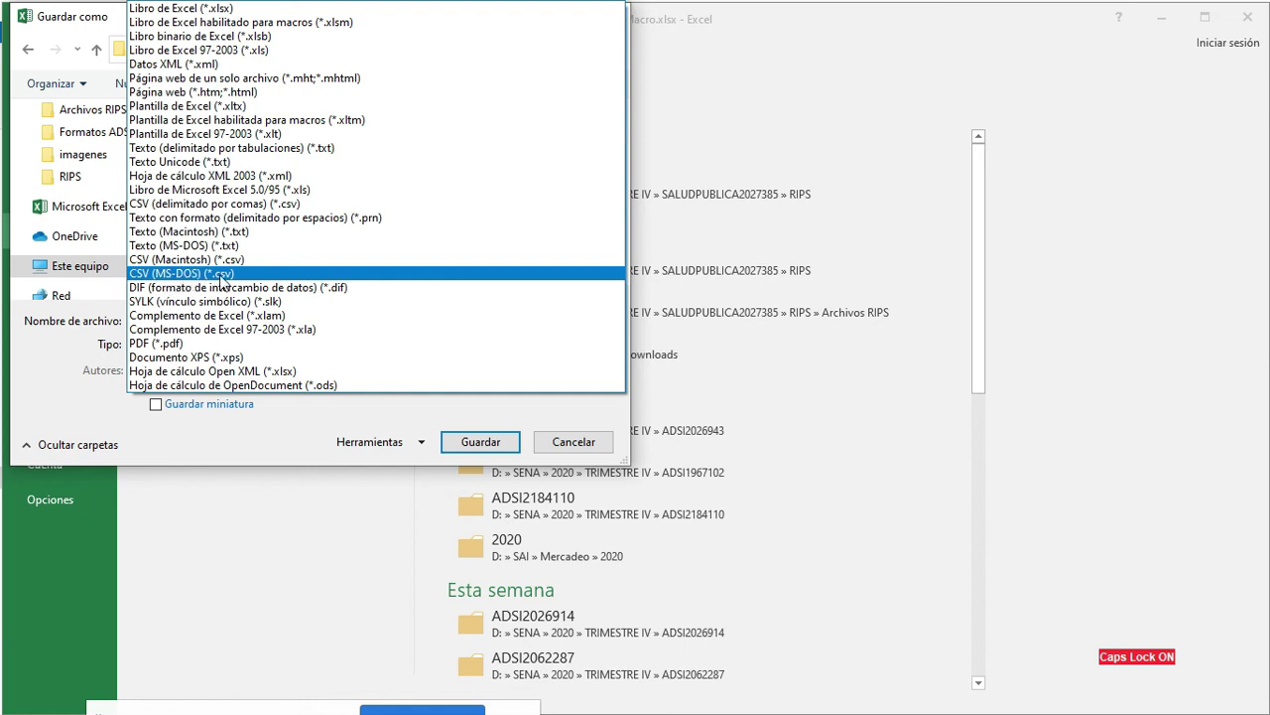
left_click(211, 204)
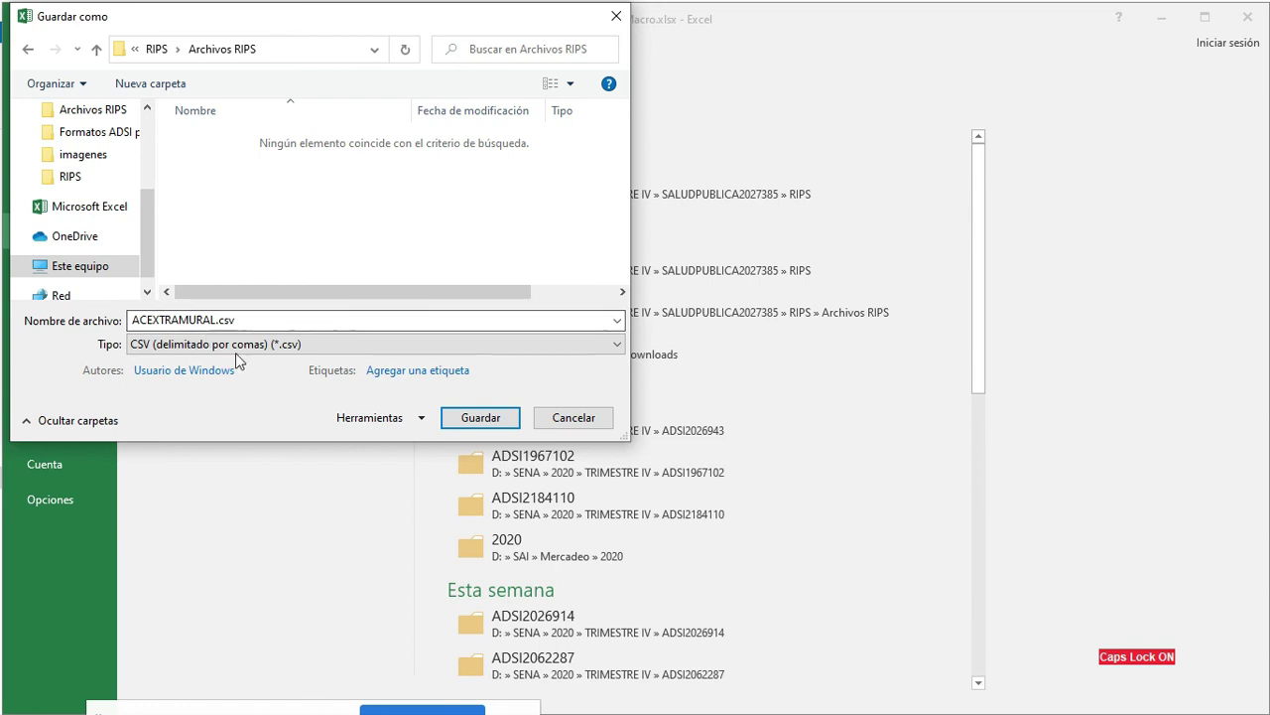
left_click(481, 418)
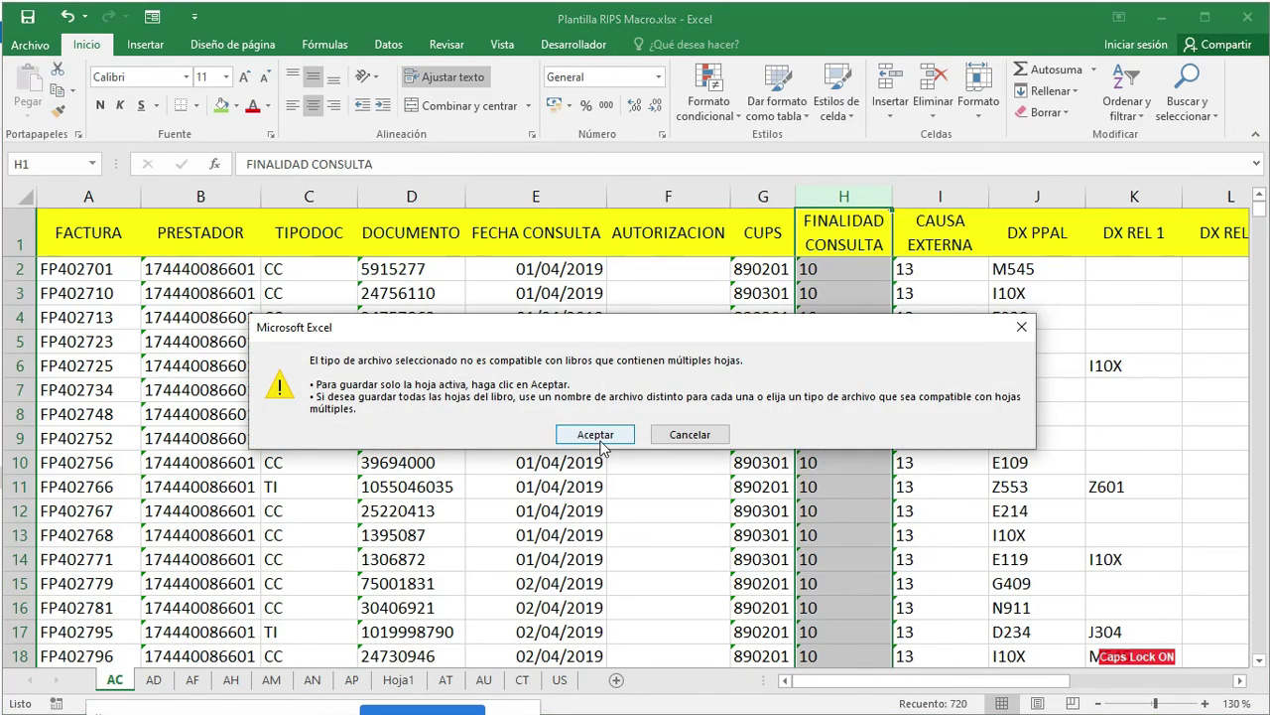
left_click(596, 435)
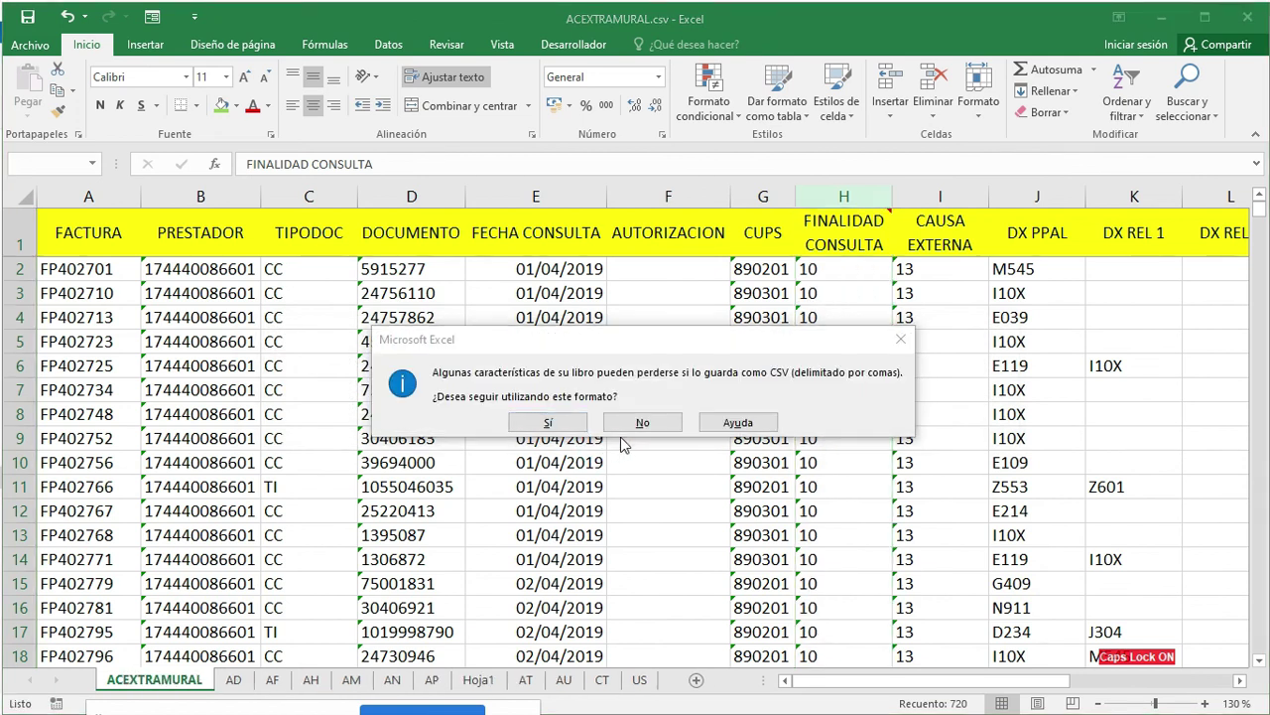
Switch to File Explorer and open ACEXTRAMURAL.csv from the Archivos RIPS folder in Notepad (Bloc de notas)
key("alt+Tab")
key("alt+Tab")
key("alt+Tab")
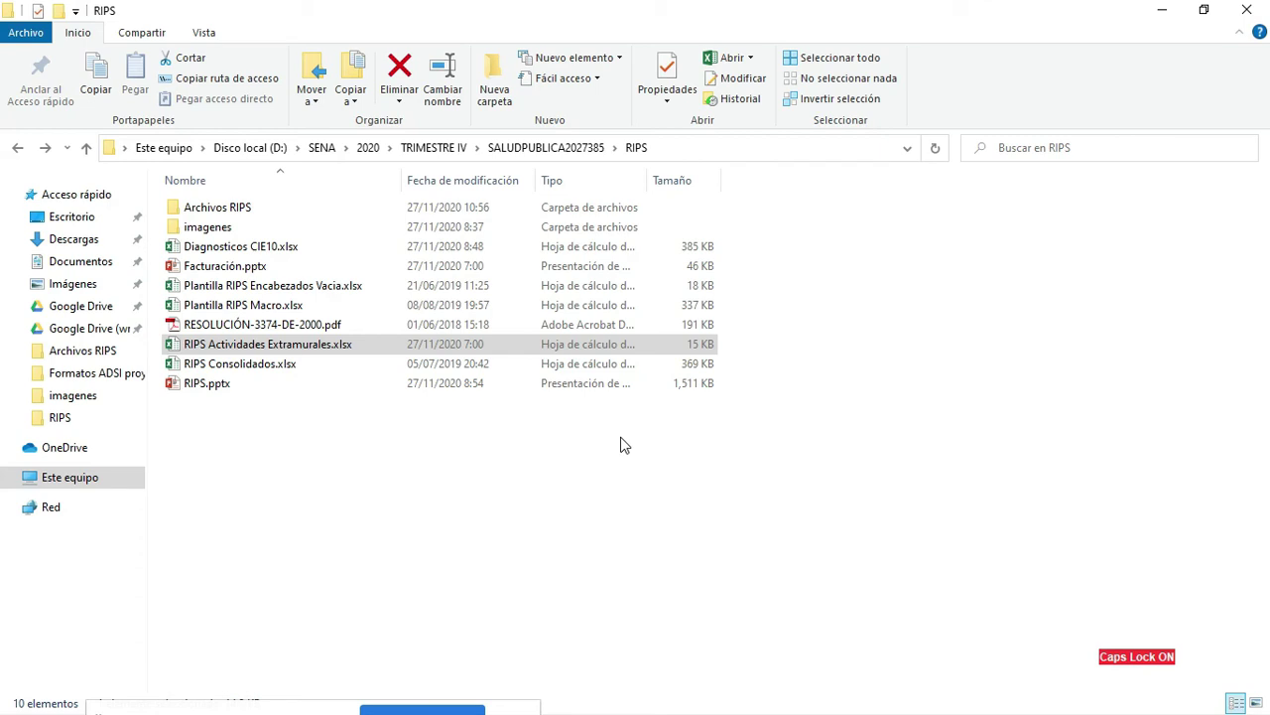
double_click(203, 209)
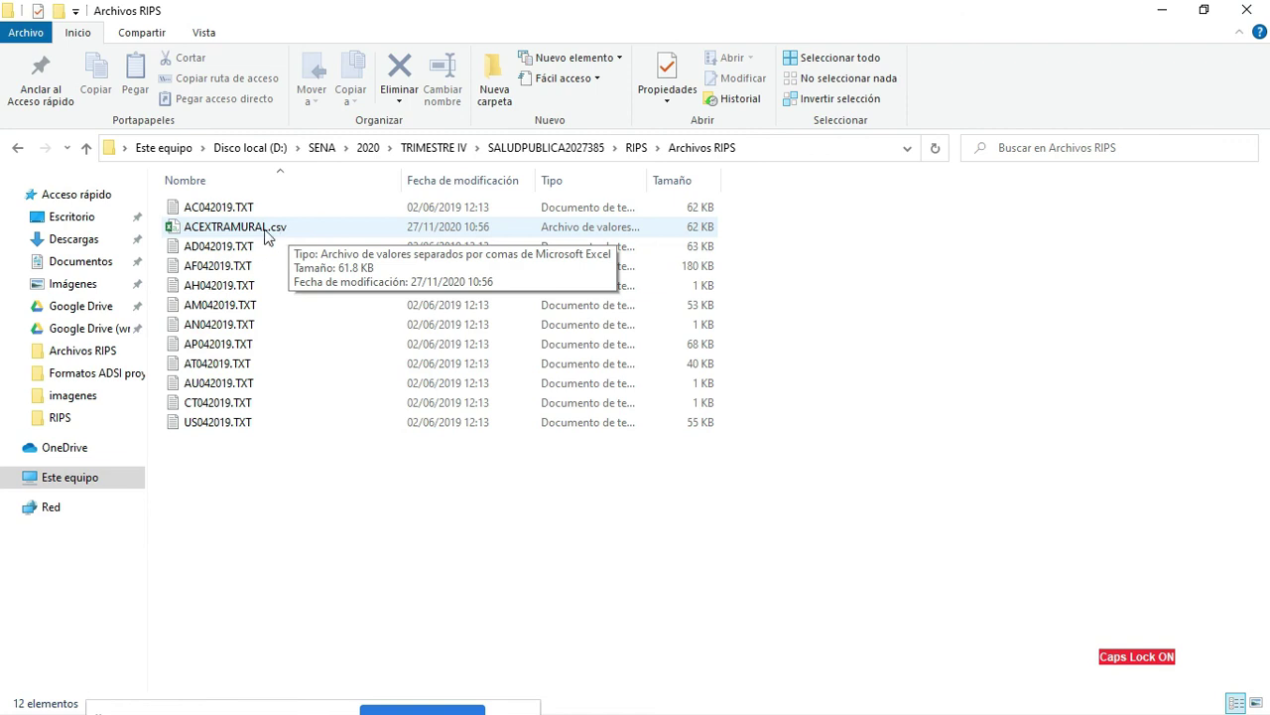
left_click(230, 228)
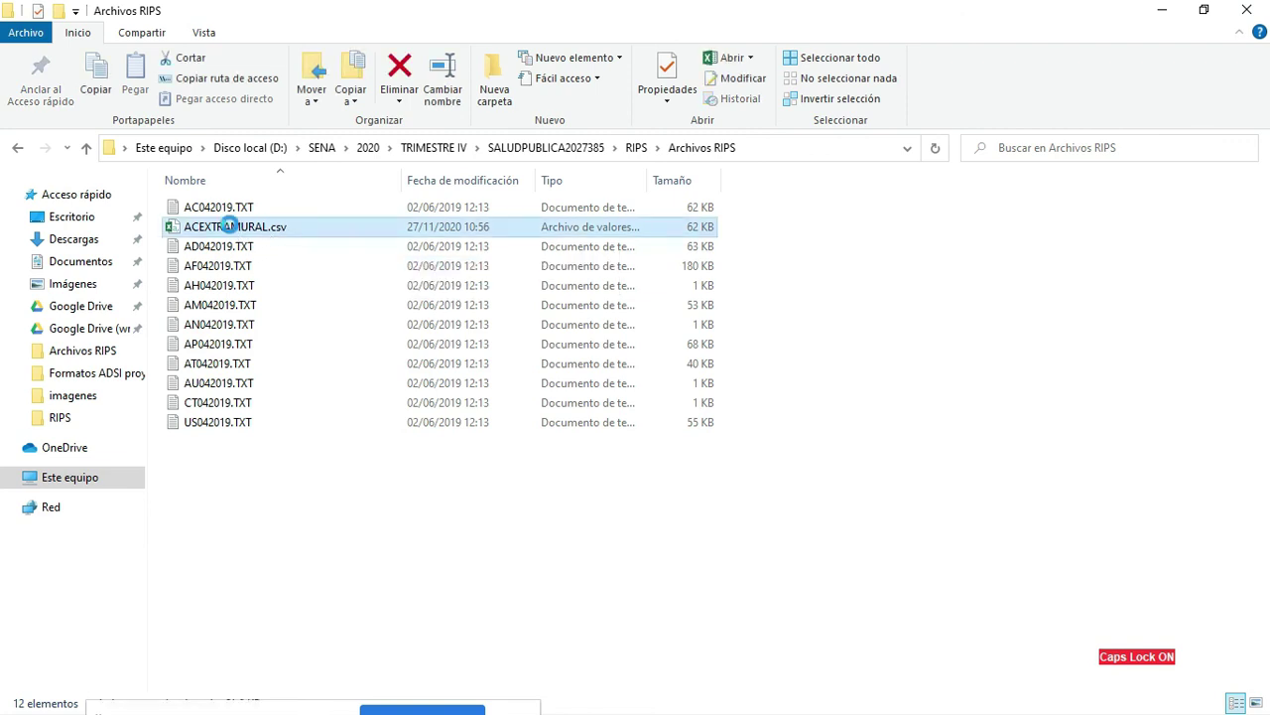
right_click(230, 227)
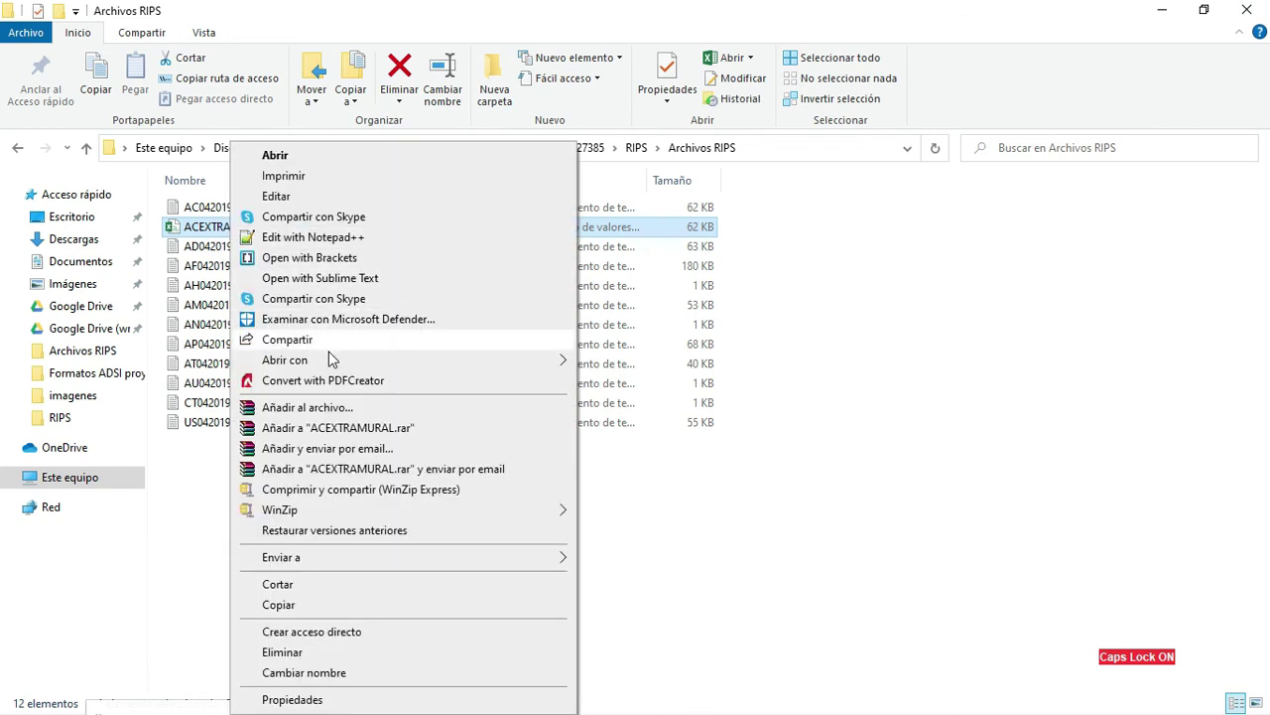
mouse_move(329, 357)
left_click(610, 363)
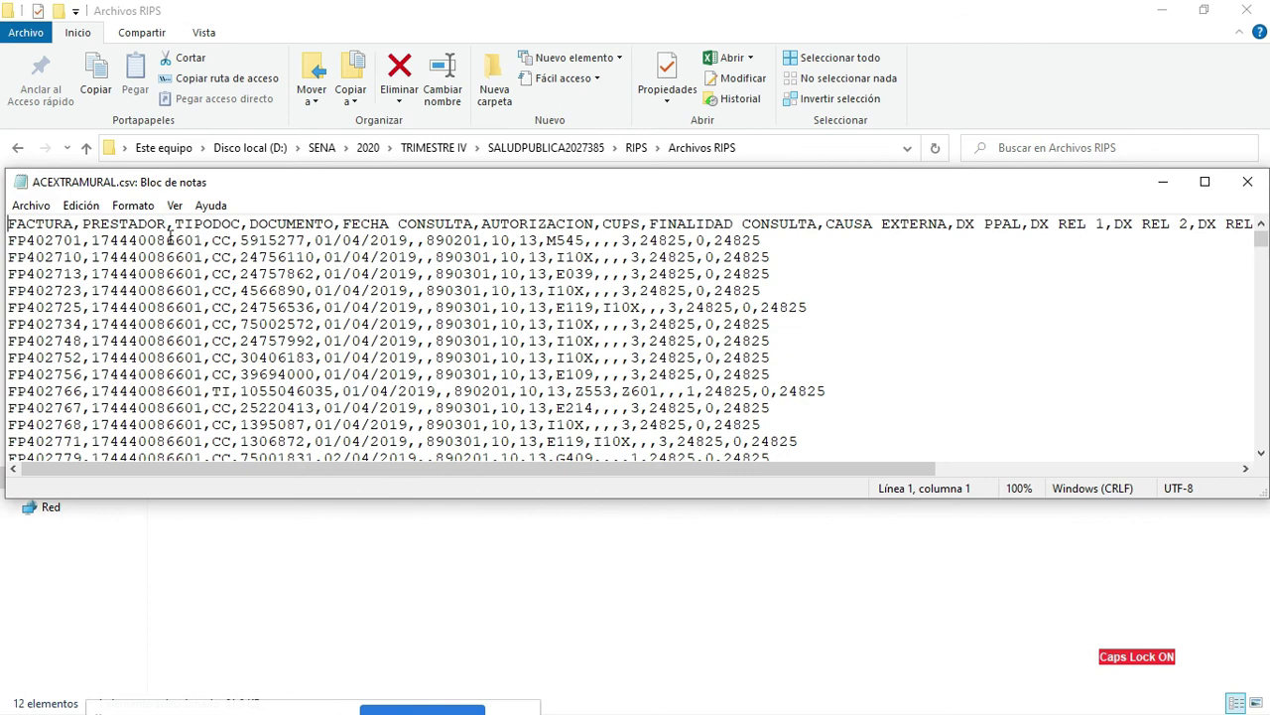
Delete the header line from the CSV text, save the file as "ACEXTRAMURAL.TXT" with the name in quotation marks, and close it
key("shift+Down")
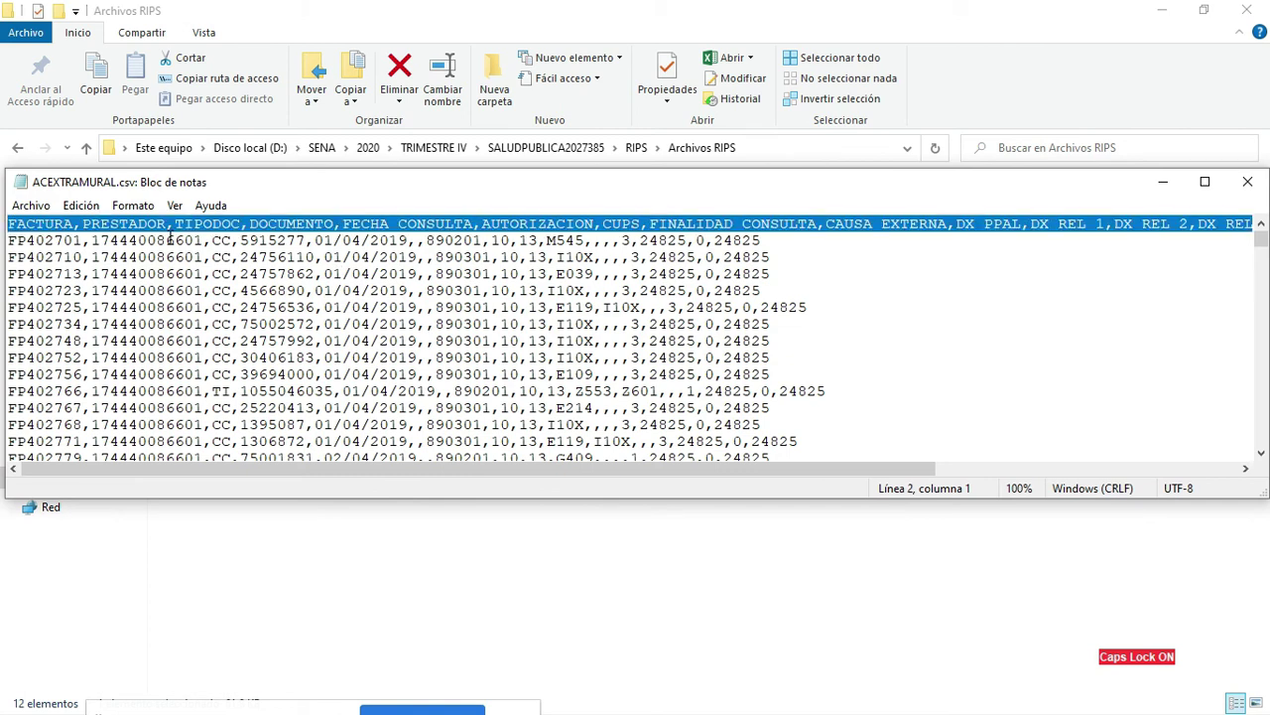
key("Delete")
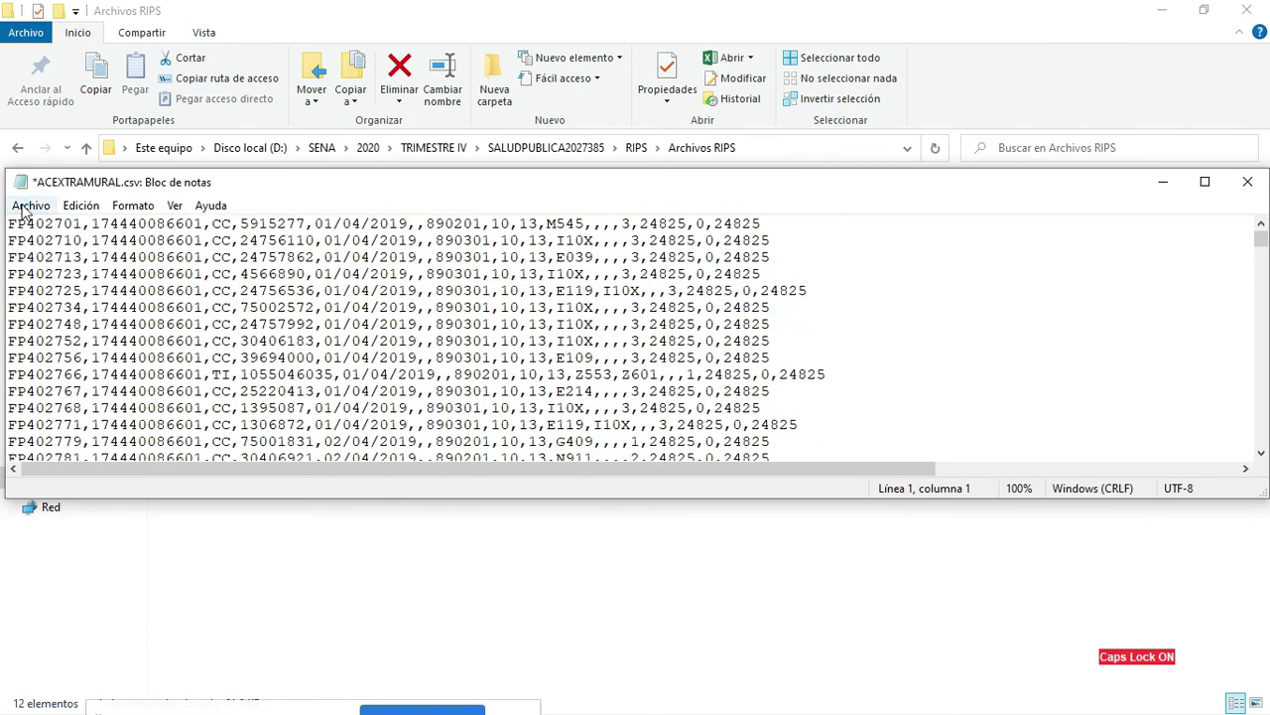
left_click(28, 205)
left_click(73, 311)
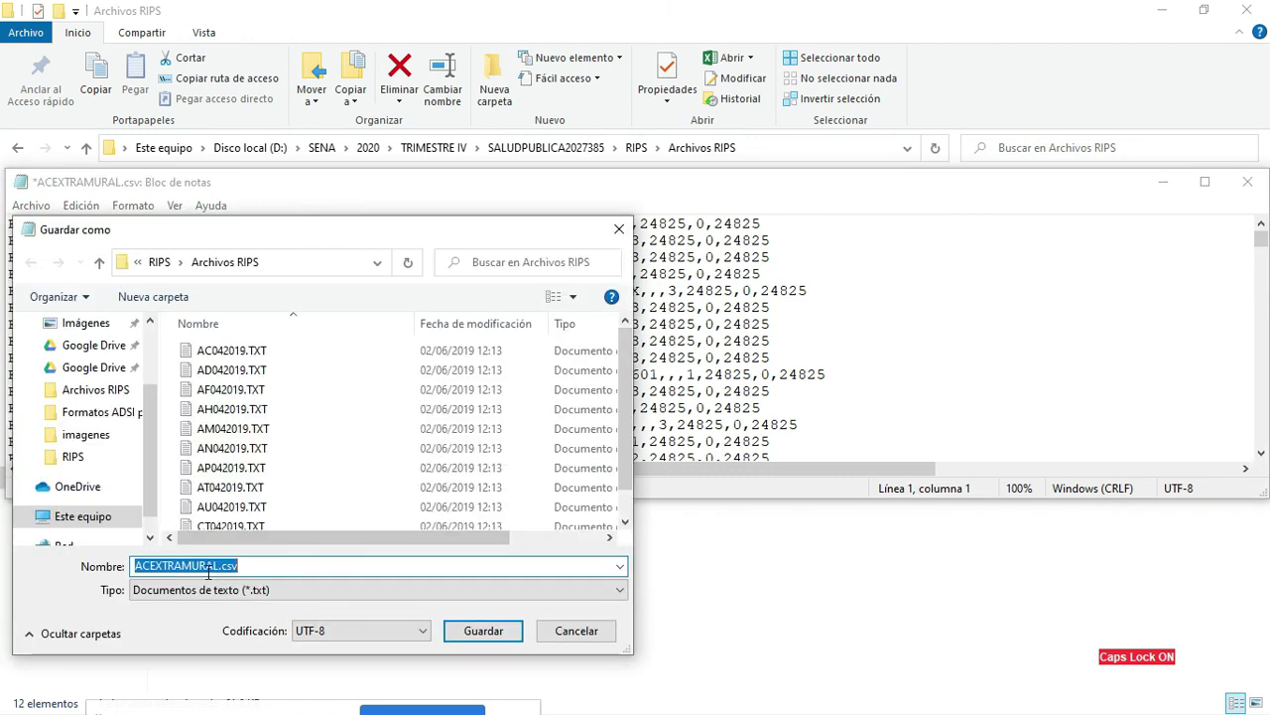
left_click(248, 566)
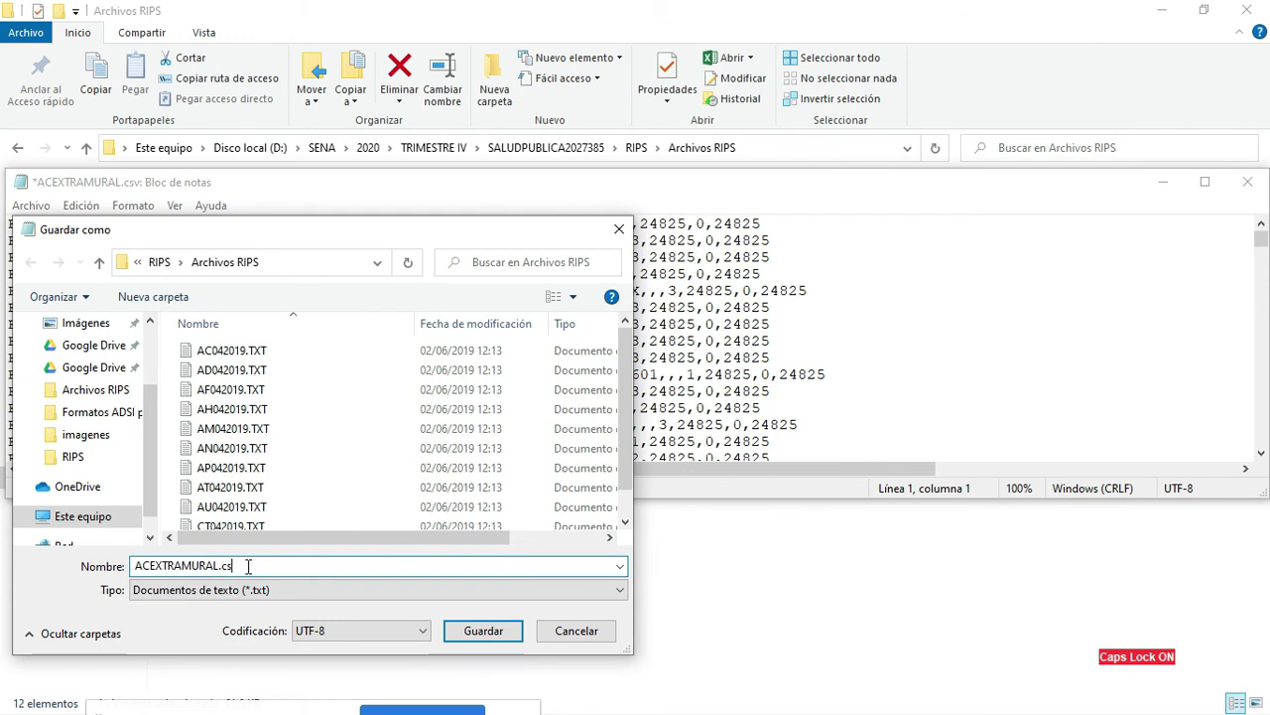
key("BackSpace")
key("BackSpace")
key("BackSpace")
type("TXT")
key("Home")
type("\"")
left_click(248, 566)
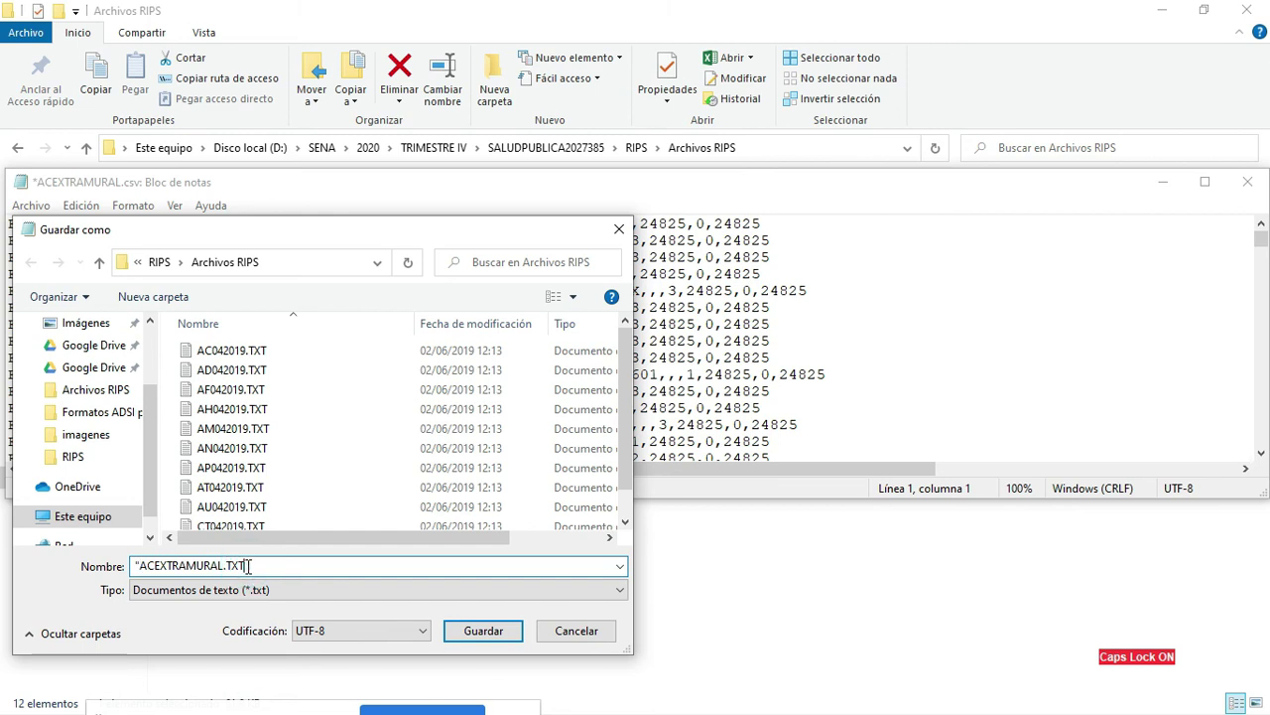
type("\"")
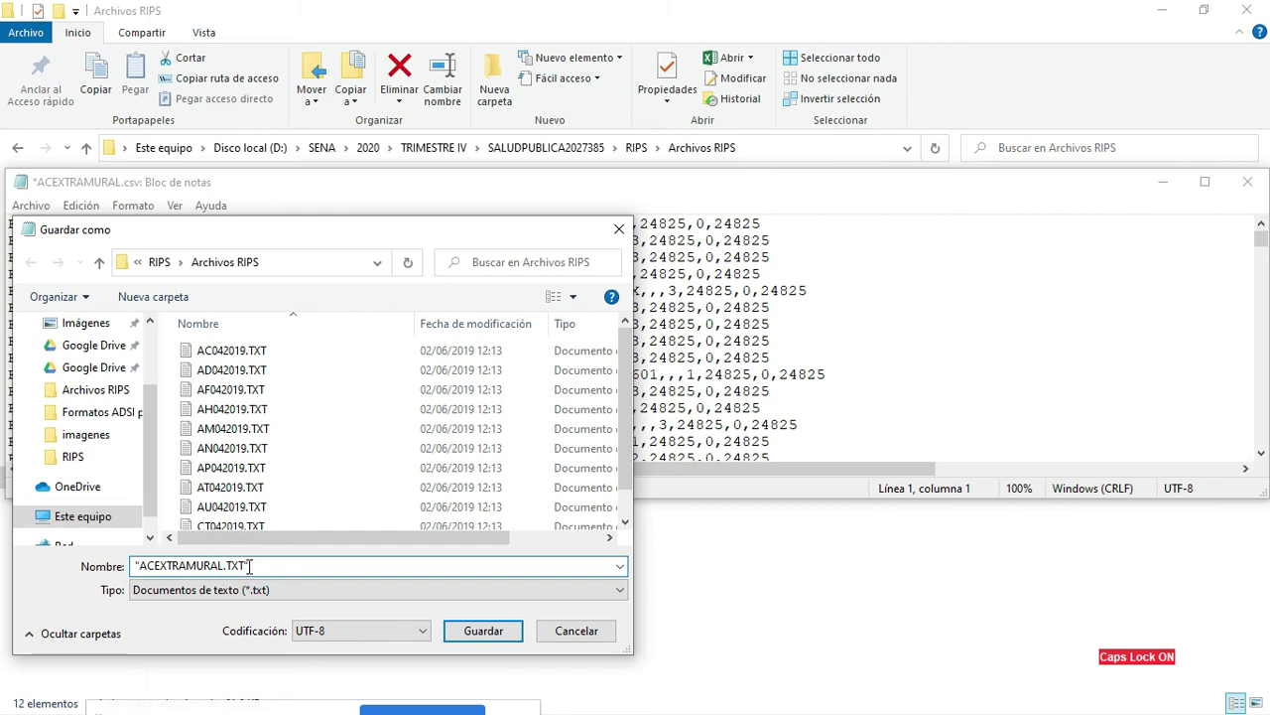
left_click(474, 631)
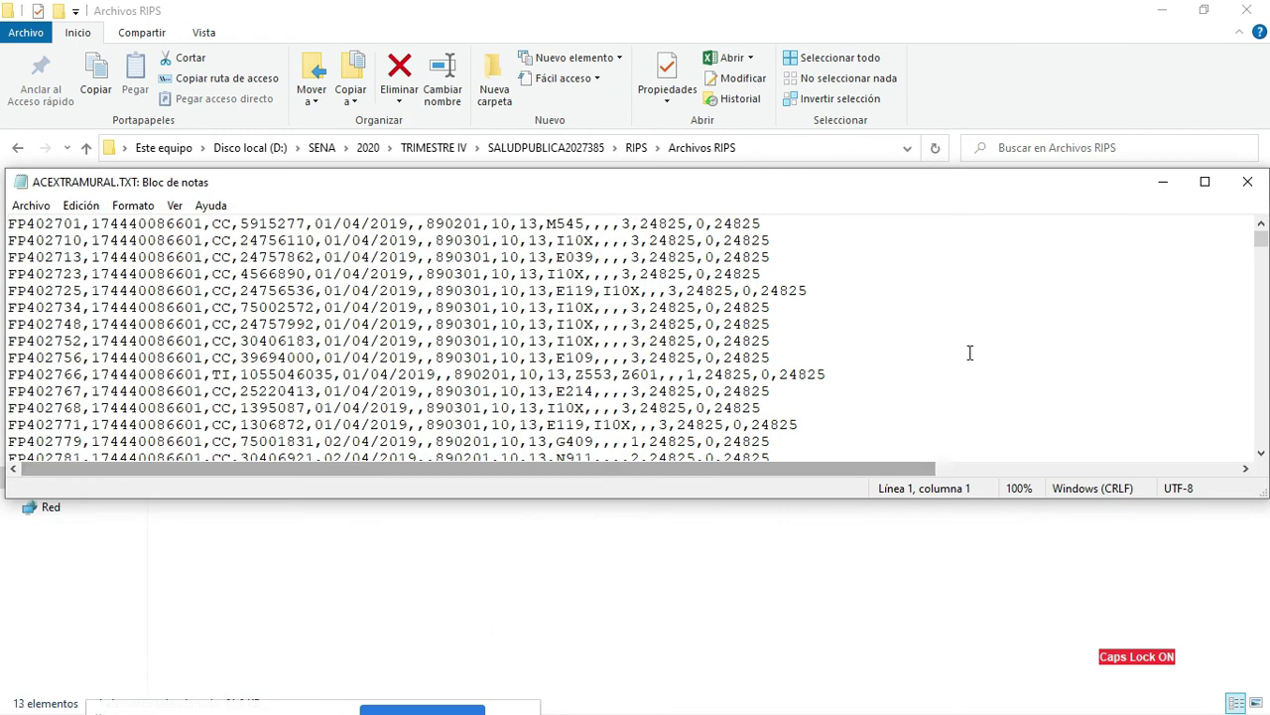
left_click(1248, 182)
Examine the comma-separated records in ACEXTRAMURAL.TXT in a maximized window, and return to the RIPS folder
left_click(226, 247)
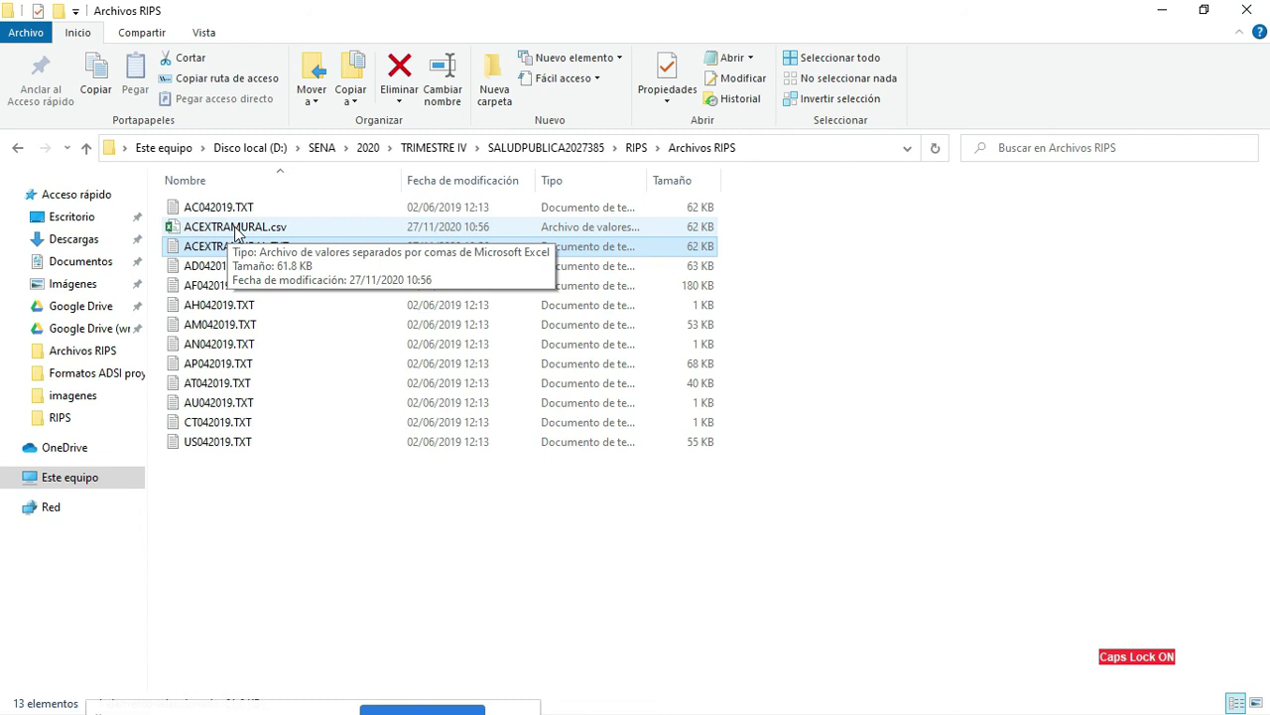
double_click(210, 250)
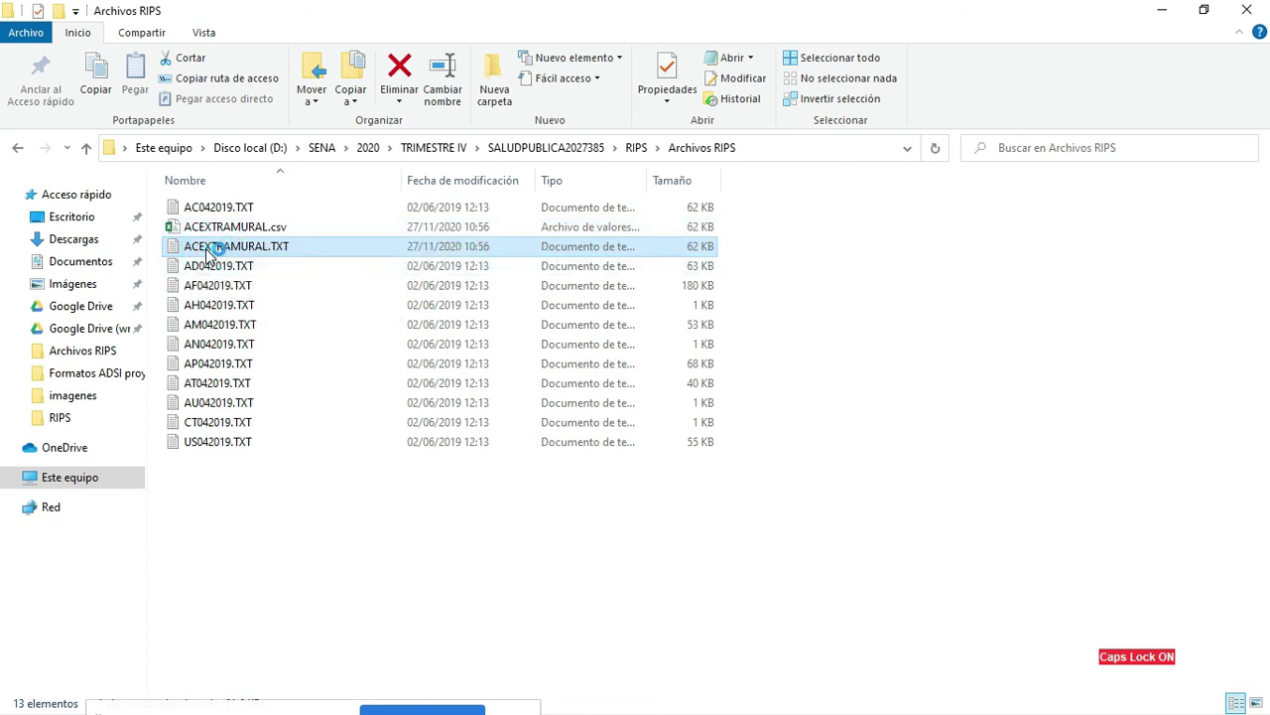
left_click(1217, 182)
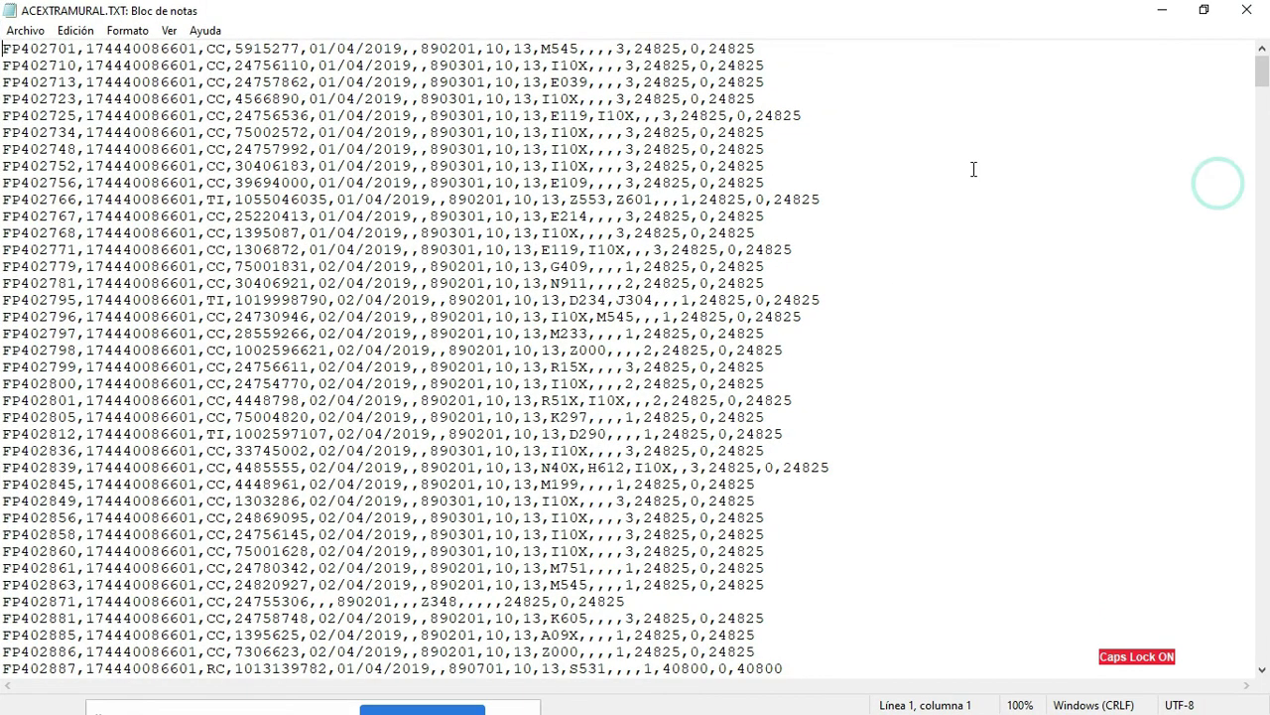
key("Down")
key("Down")
key("Down")
key("Down")
key("Down")
key("Down")
key("Down")
key("Down")
key("Down")
key("Down")
key("Down")
key("Down")
key("Down")
key("Down")
key("Down")
key("Down")
key("Down")
key("Down")
key("Down")
key("Down")
key("Down")
key("Down")
key("Down")
key("Down")
key("Down")
key("Down")
key("Down")
key("Down")
key("Down")
key("Down")
key("Down")
key("Down")
key("Down")
key("Down")
key("Down")
key("Down")
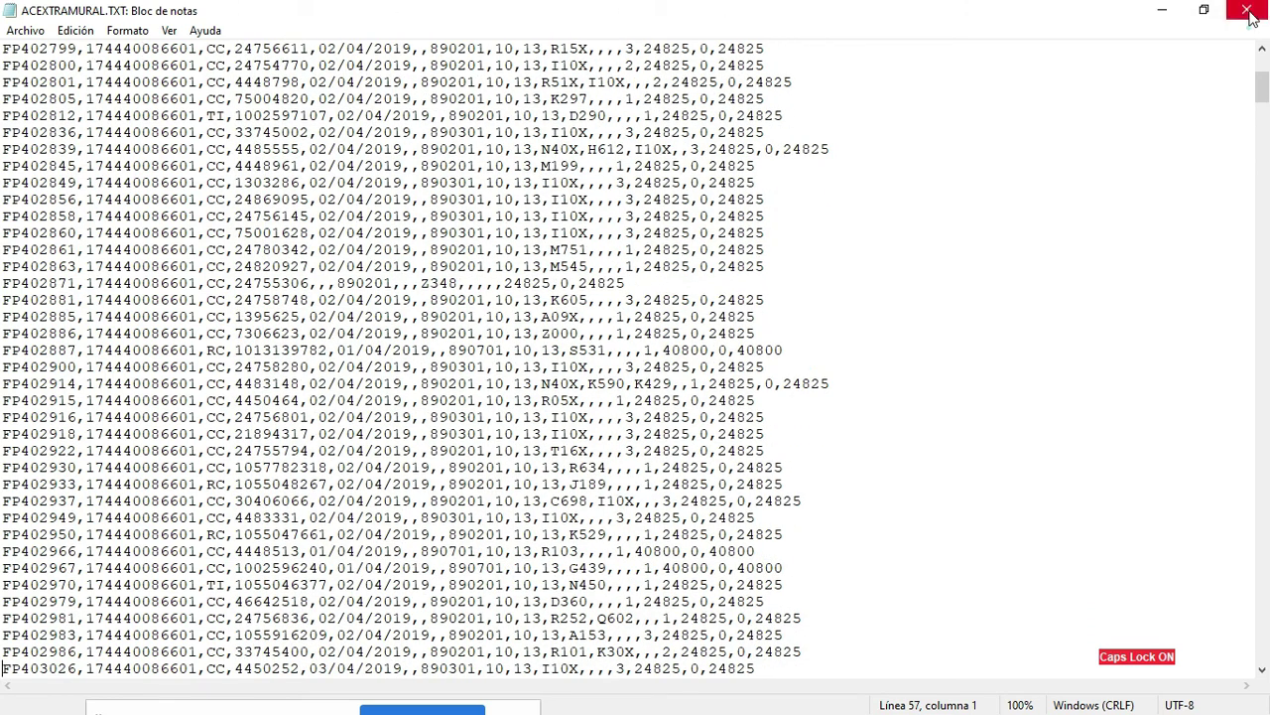
left_click(1247, 11)
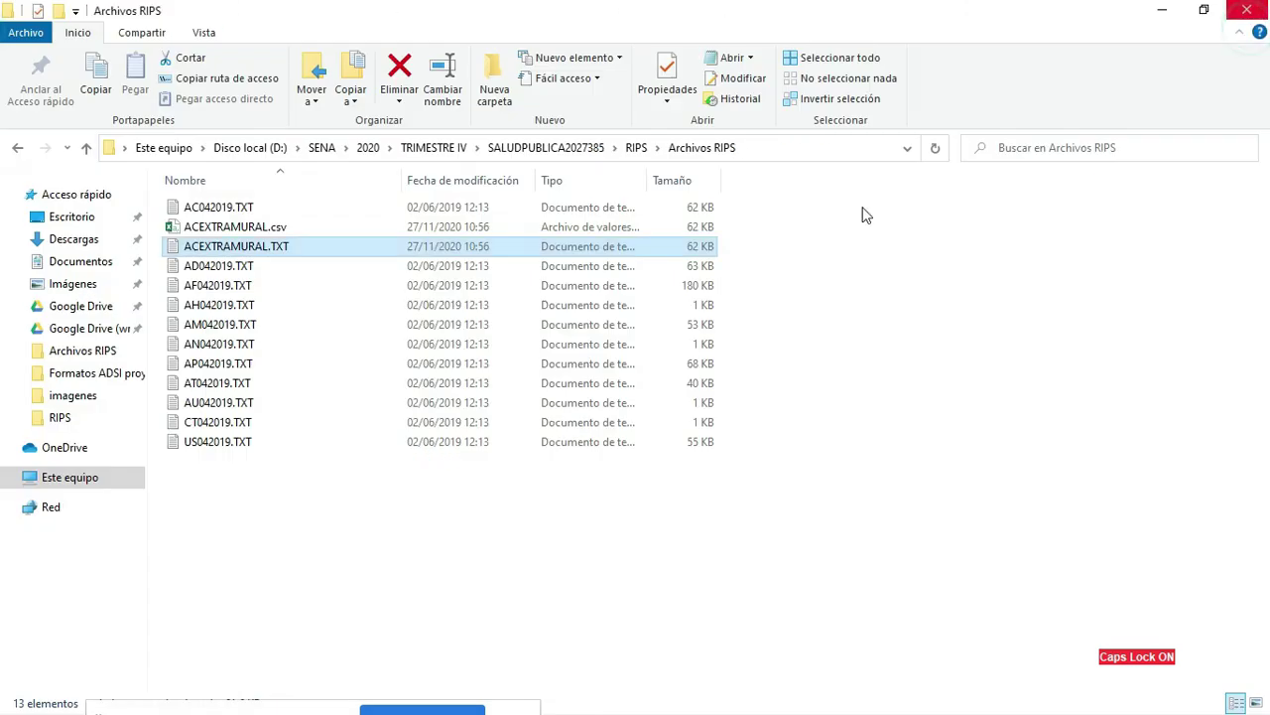
left_click(636, 148)
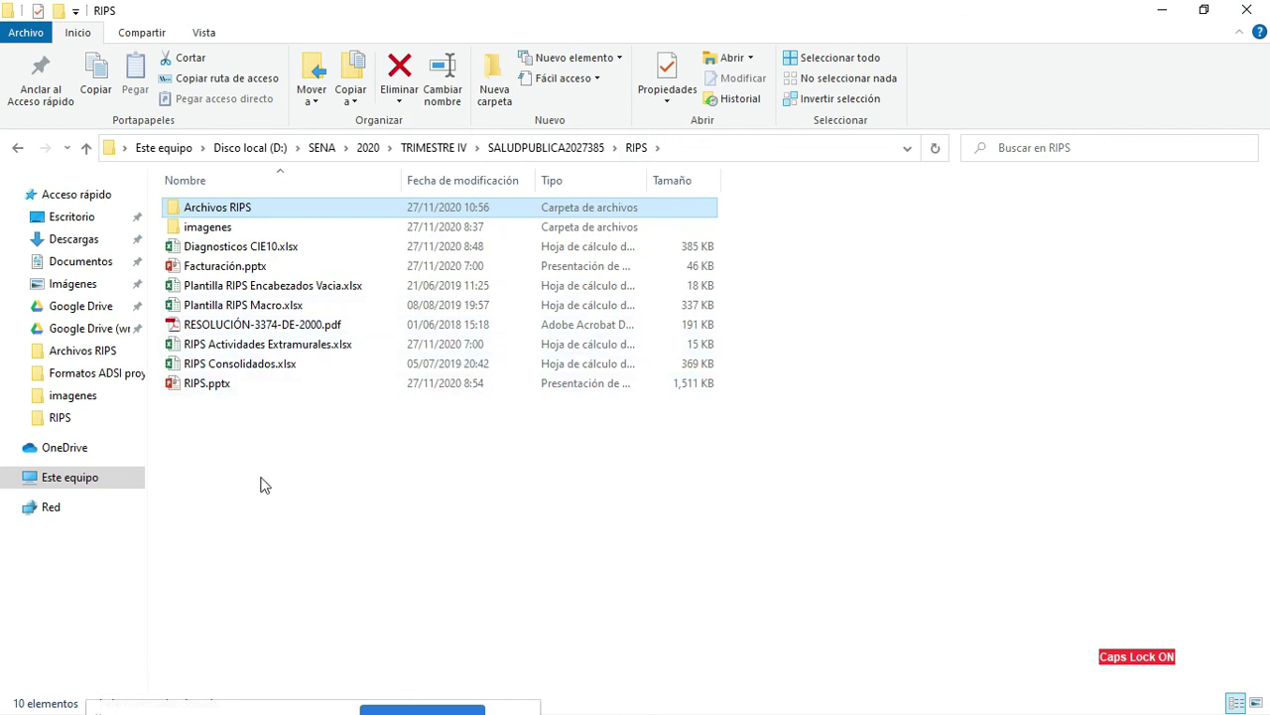